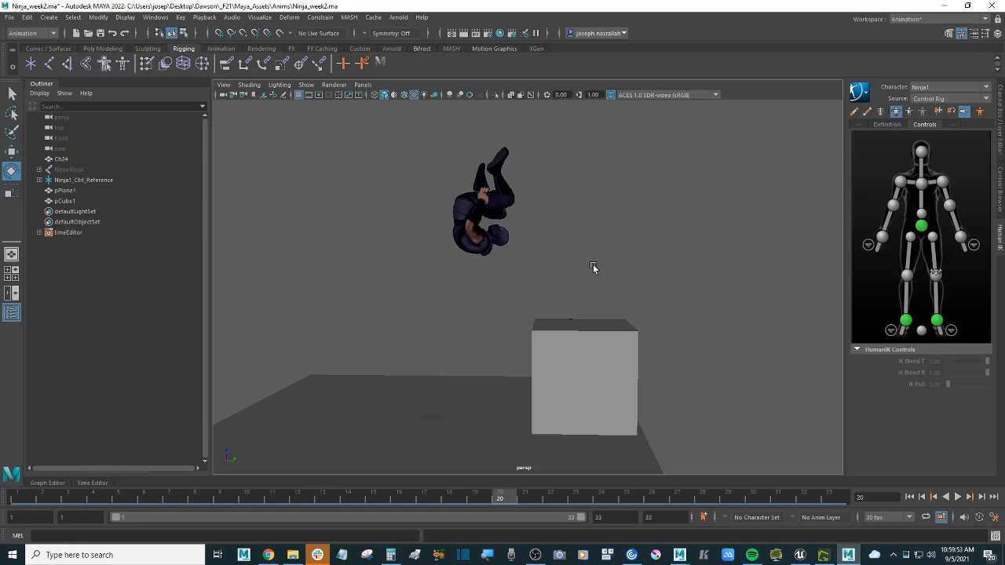
Scrub through the ninja's flip animation from frame 1 to frame 21 to review the tucked poses.
click(103, 483)
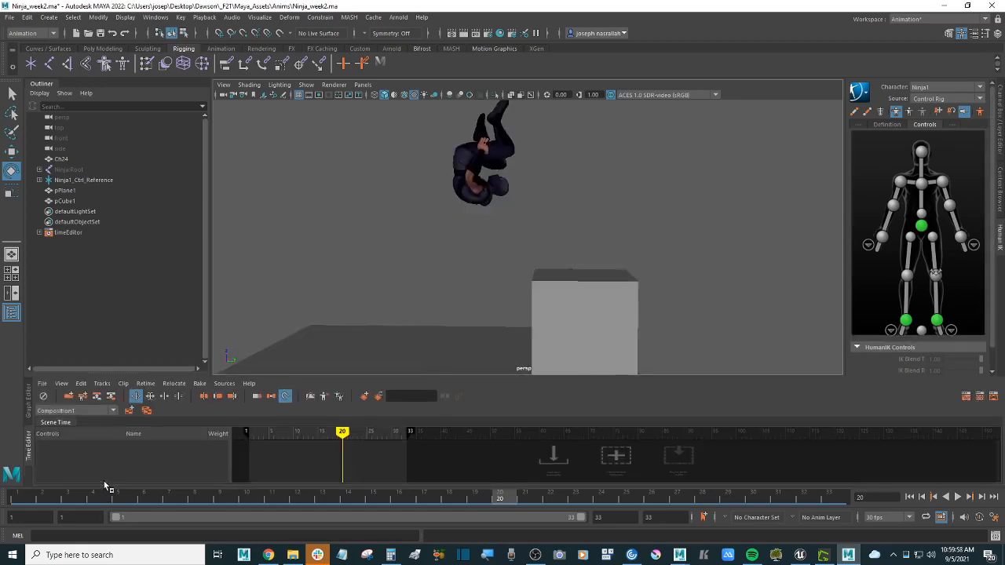
click(30, 446)
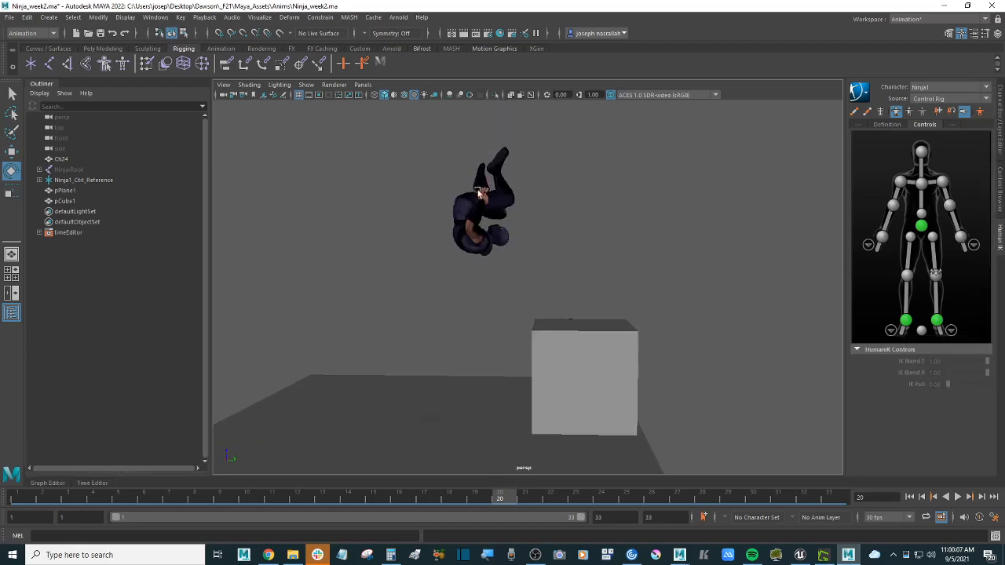
drag(501, 497, 28, 488)
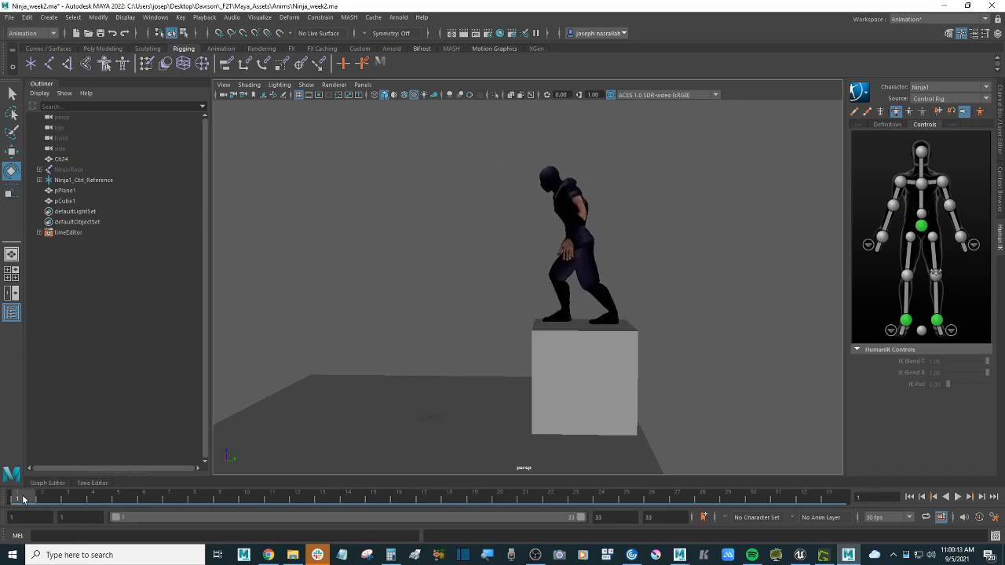
drag(26, 495, 525, 498)
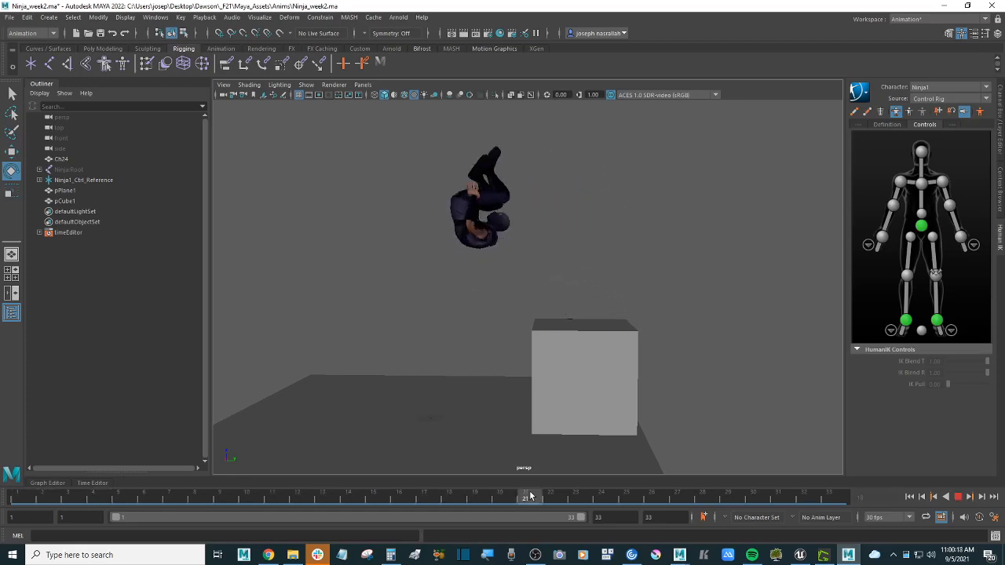
Select the hips effector of the ninja's control rig at frame 21, with the tucked character framed in the perspective view.
click(921, 226)
alt+middle_drag(578, 264, 554, 262)
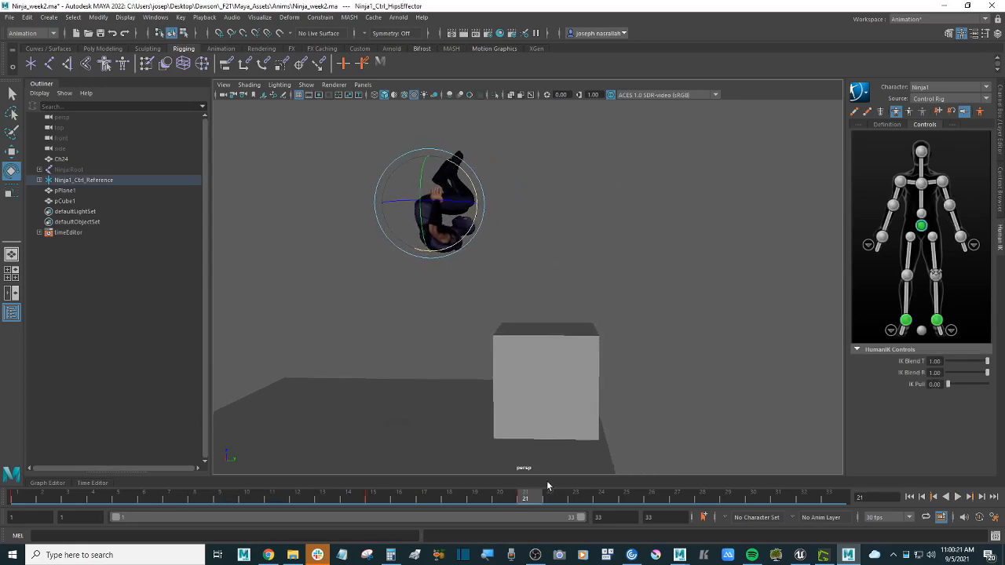
mouse_move(524, 498)
mouse_down()
mouse_move(450, 495)
mouse_move(581, 500)
mouse_move(531, 499)
mouse_up()
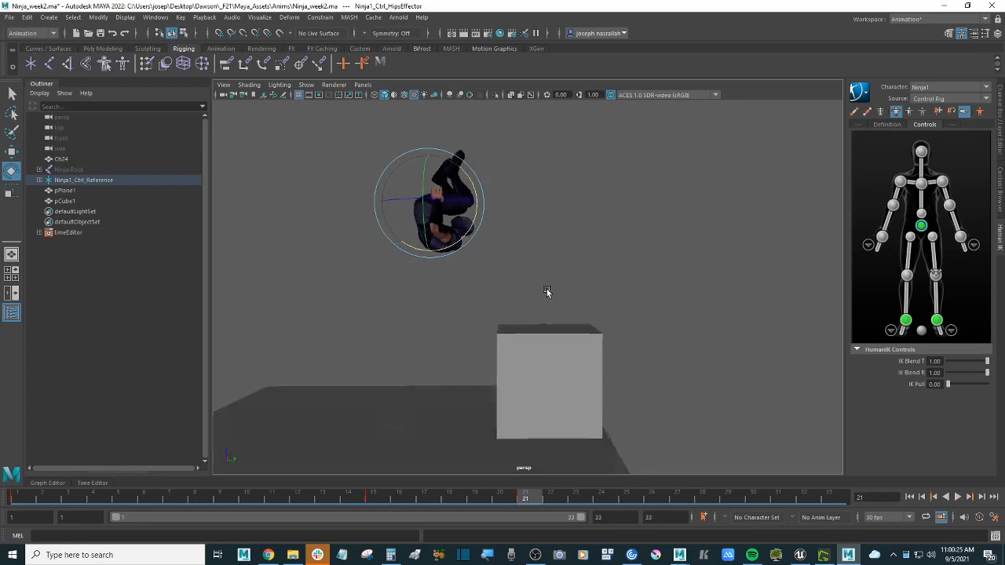
scroll(540, 291, up, 2)
alt+middle_drag(536, 294, 555, 291)
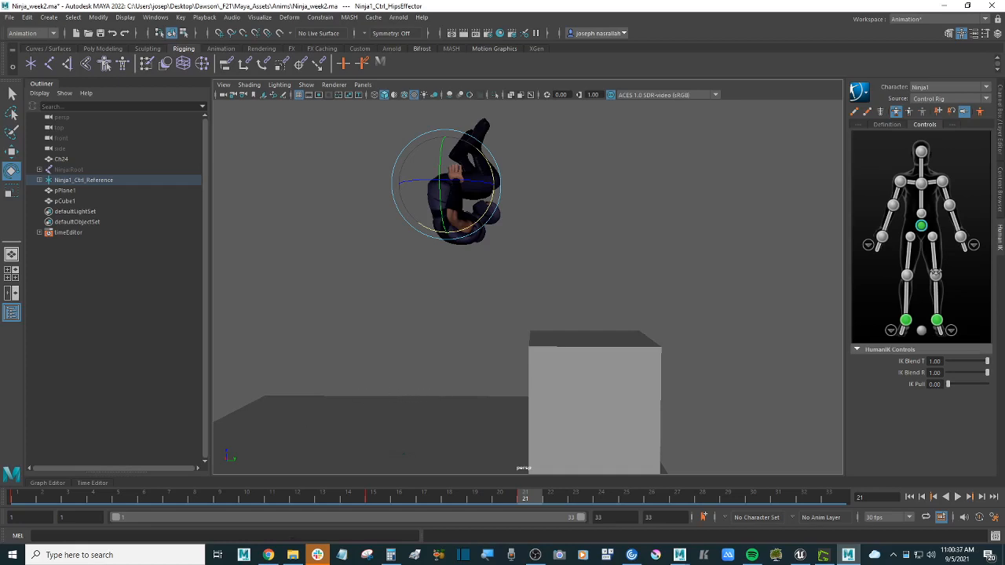
Switch to Chrome to look over the YouTube results for "gimbal lock Maya HIK", and return to Maya.
click(269, 555)
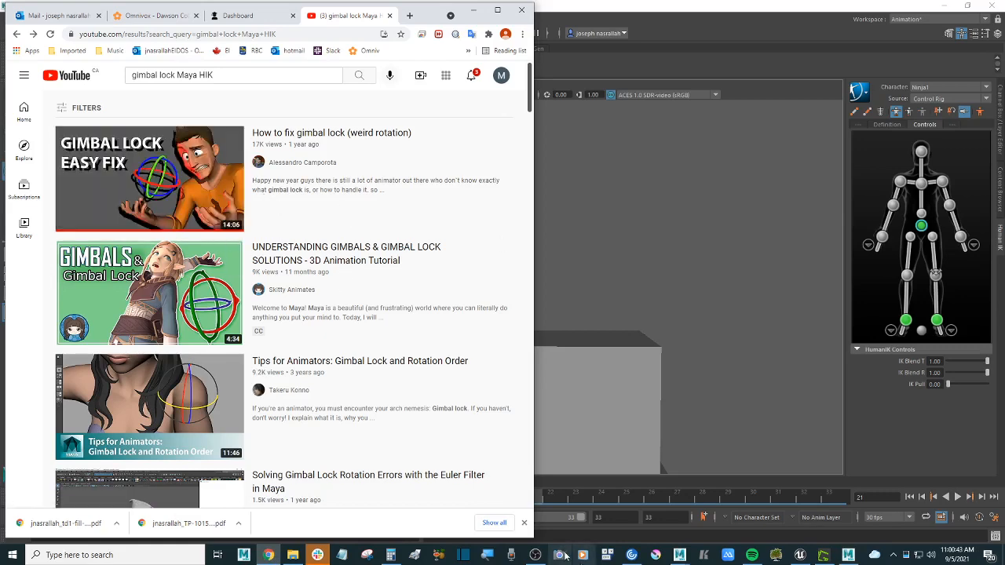
click(536, 555)
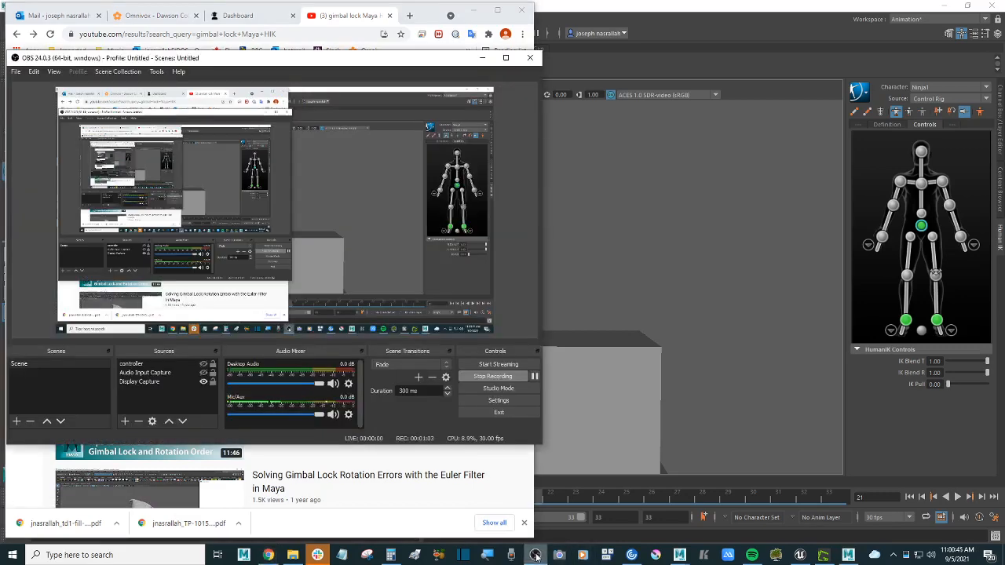
click(536, 555)
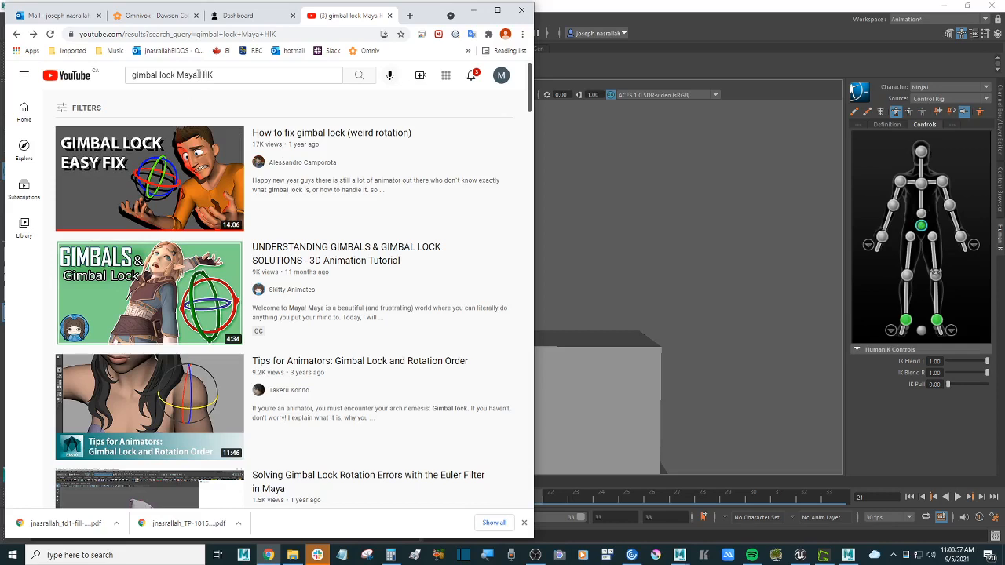
mouse_move(265, 200)
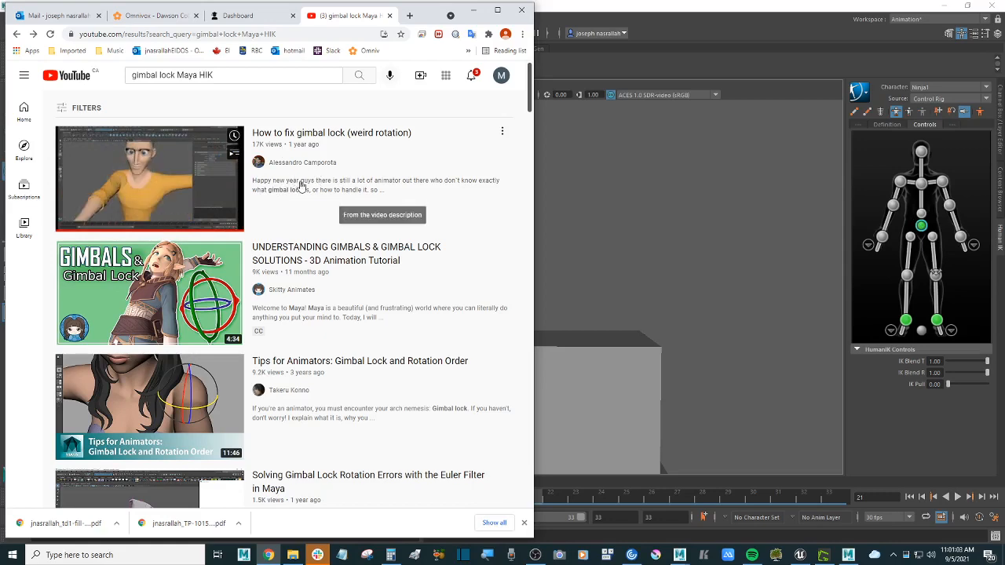
click(474, 11)
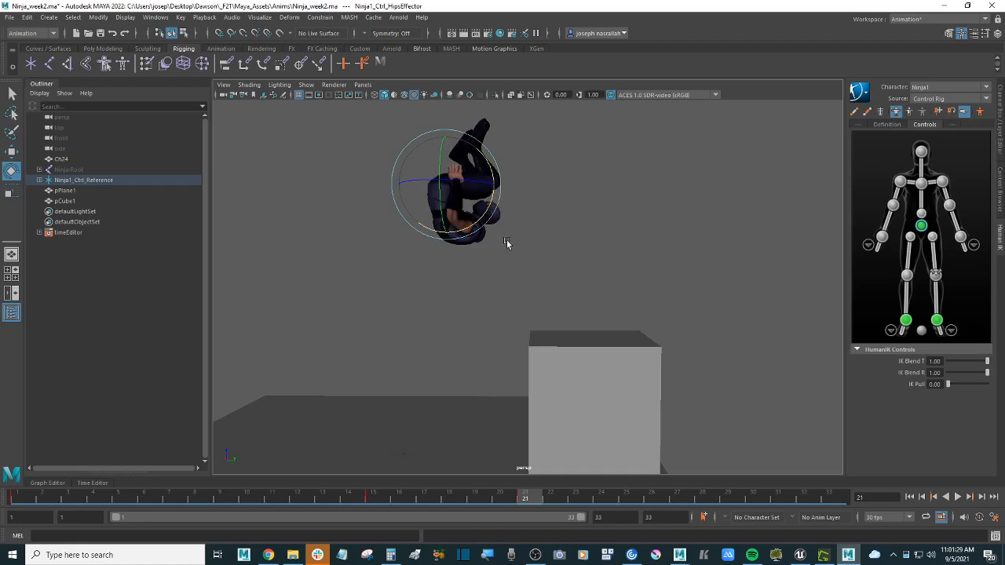
Try rotating the hips effector counterclockwise at frame 25 until the tucked ninja is nearly upright, key it, and check the motion.
alt+middle_drag(512, 239, 508, 250)
scroll(508, 250, up, 2)
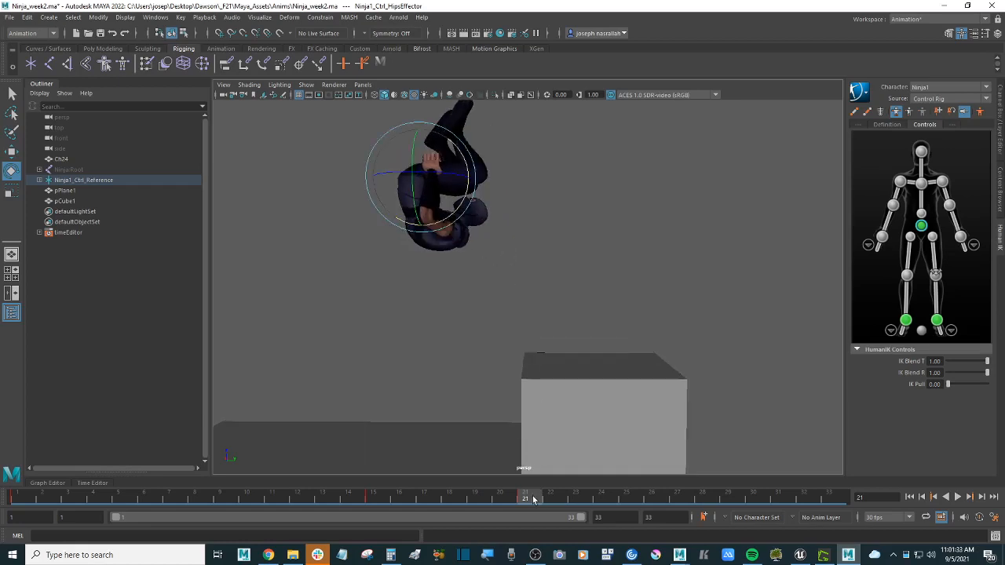
drag(533, 496, 643, 499)
alt+middle_drag(550, 266, 552, 287)
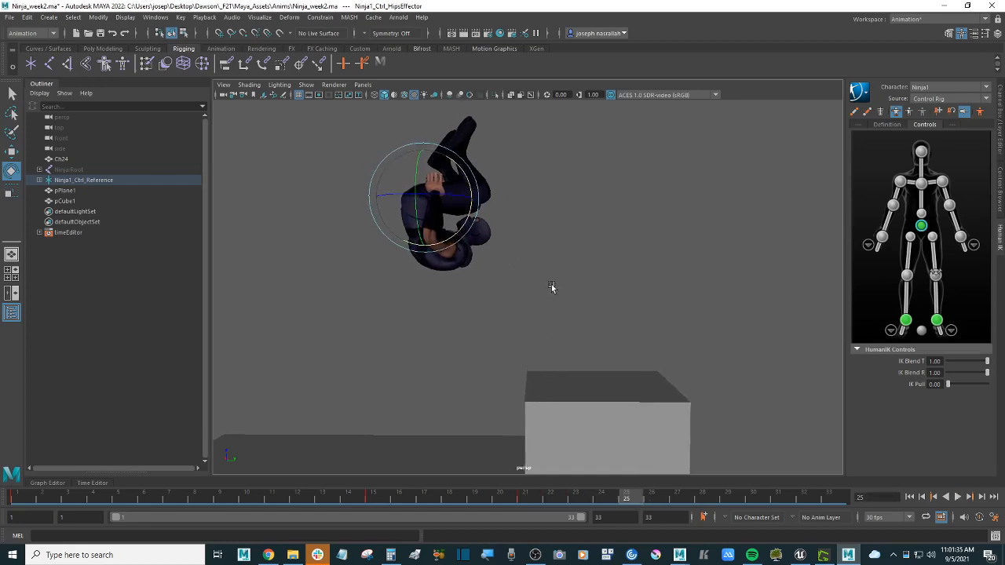
scroll(552, 287, down, 2)
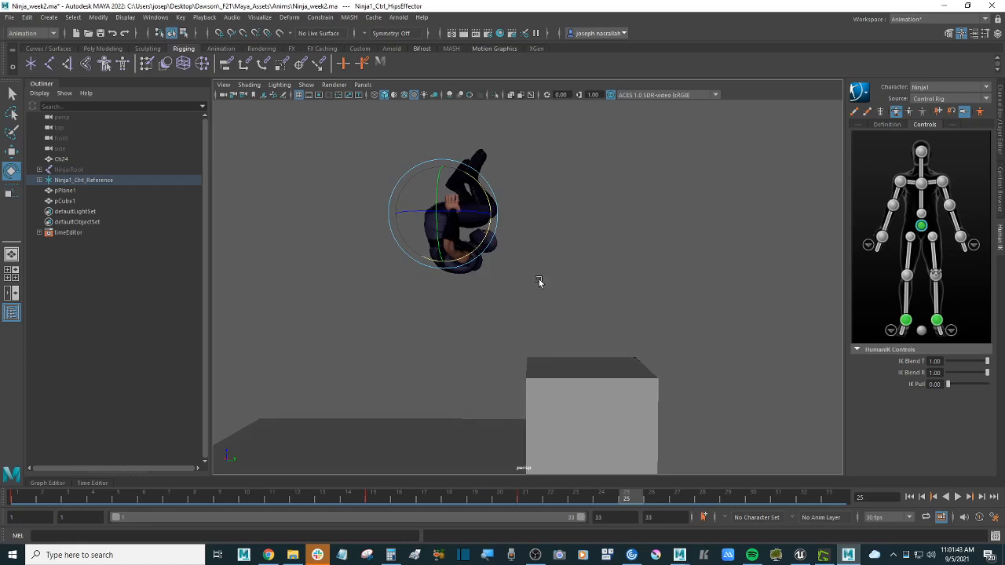
scroll(538, 280, up, 2)
alt+drag(534, 276, 533, 270)
alt+middle_drag(532, 270, 540, 281)
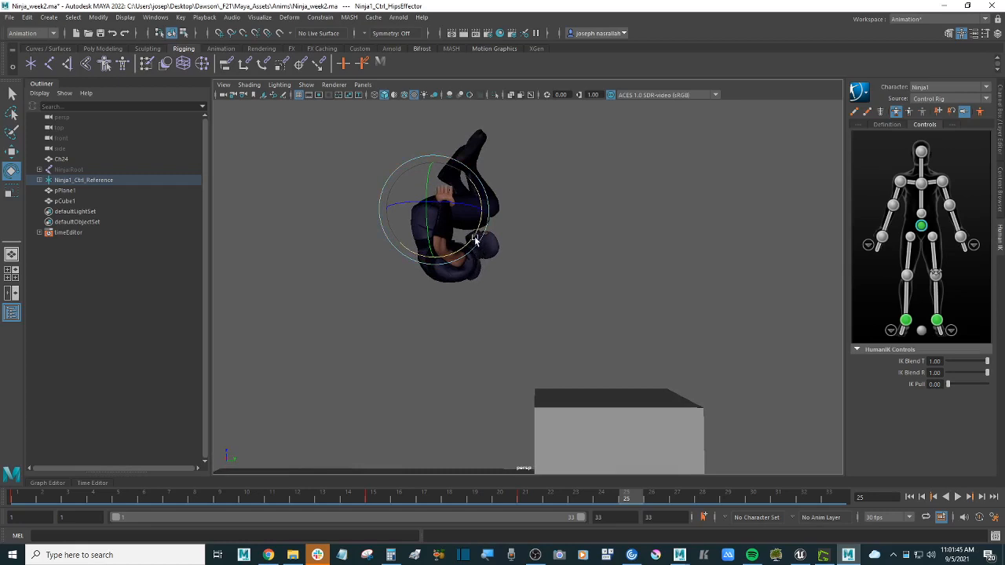
alt+drag(476, 239, 501, 241)
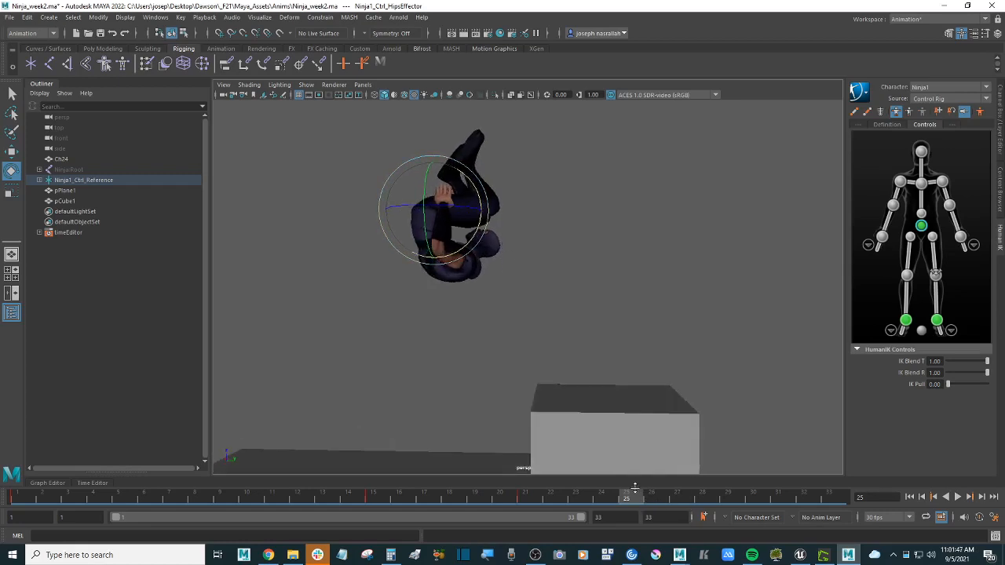
drag(630, 495, 601, 497)
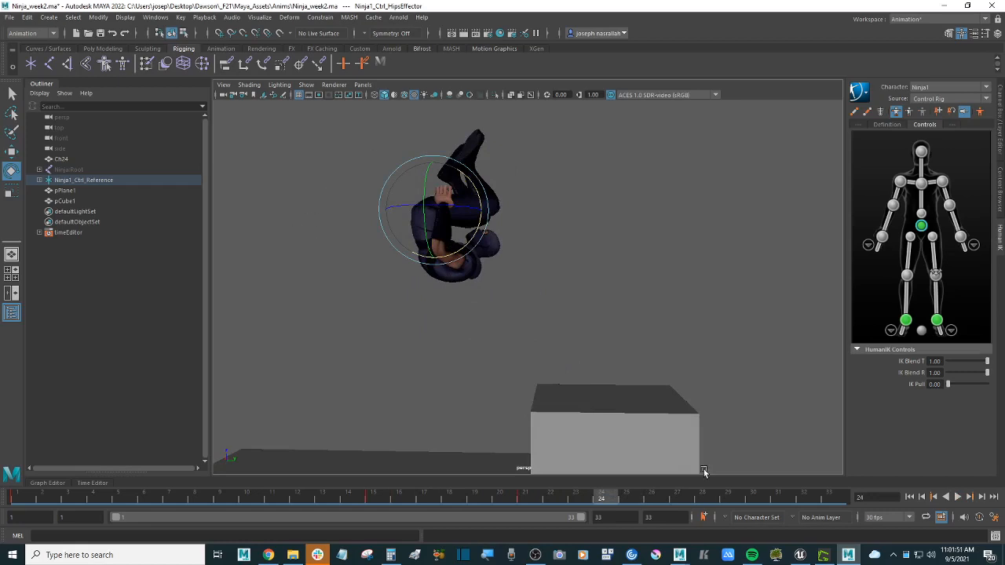
drag(607, 500, 642, 495)
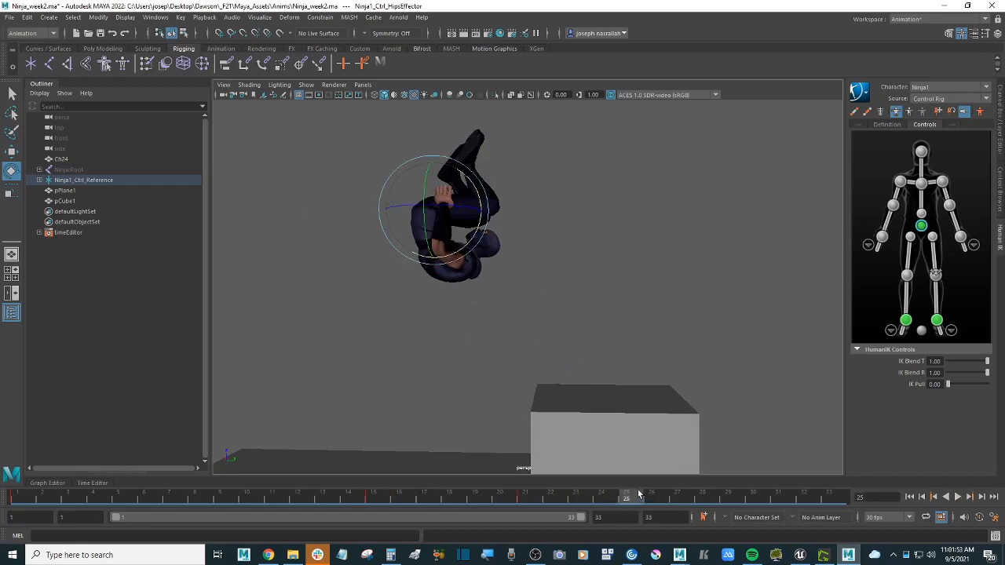
drag(472, 245, 548, 232)
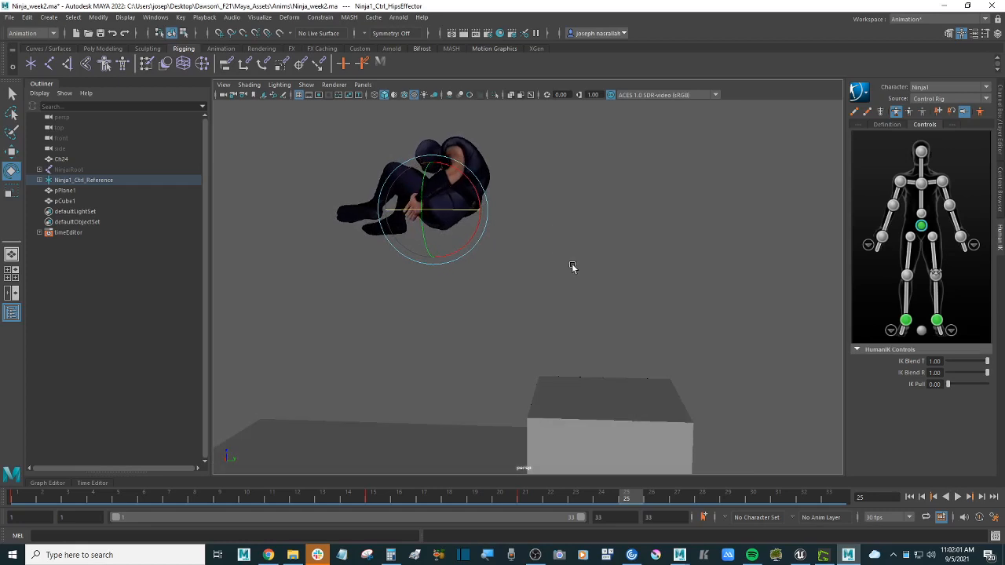
key(s)
key(alt+v)
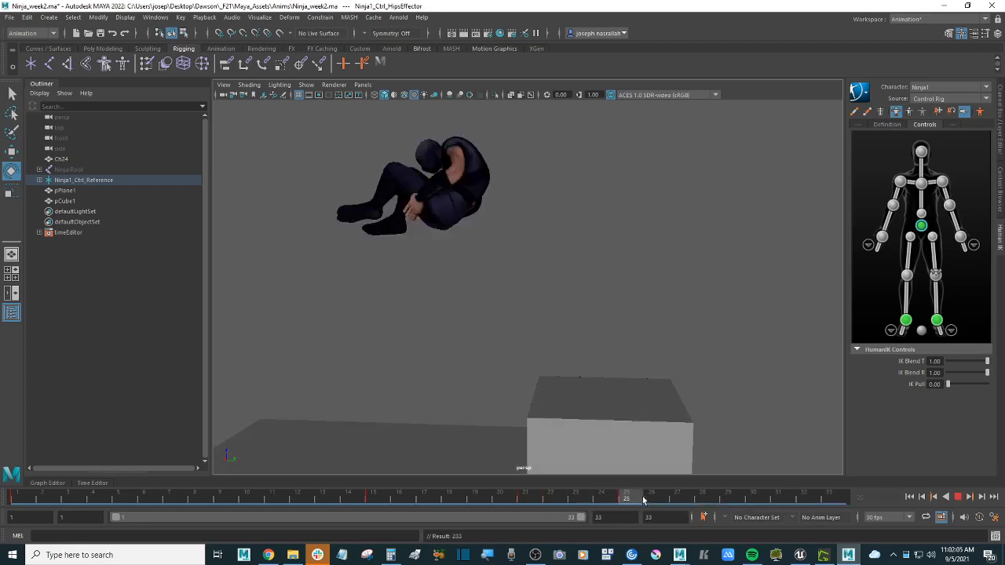
key(alt+v)
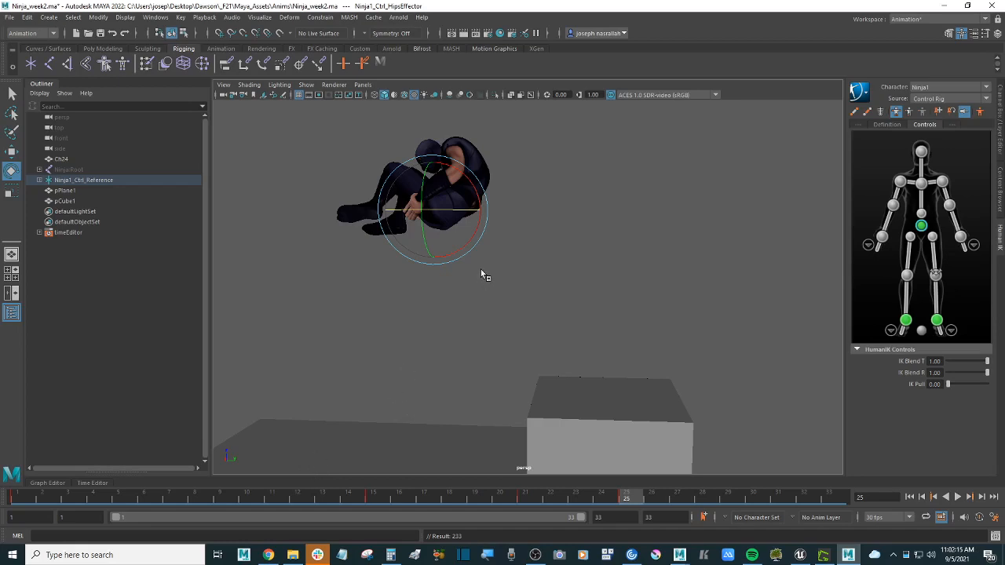
Try a smaller hips rotation keyed at frame 25, and delete the hips keys across frames 24 to 25.
drag(472, 251, 434, 289)
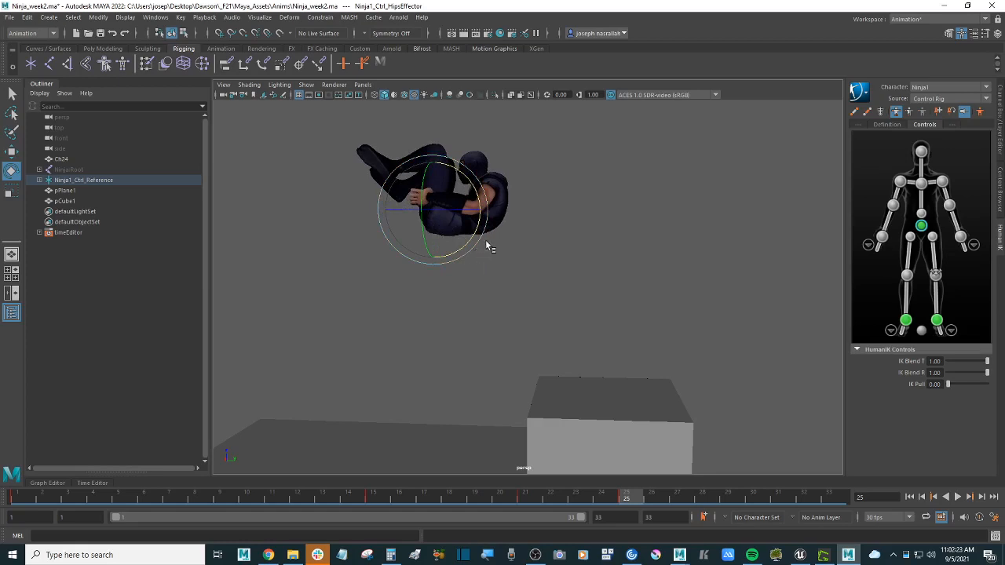
drag(466, 247, 464, 248)
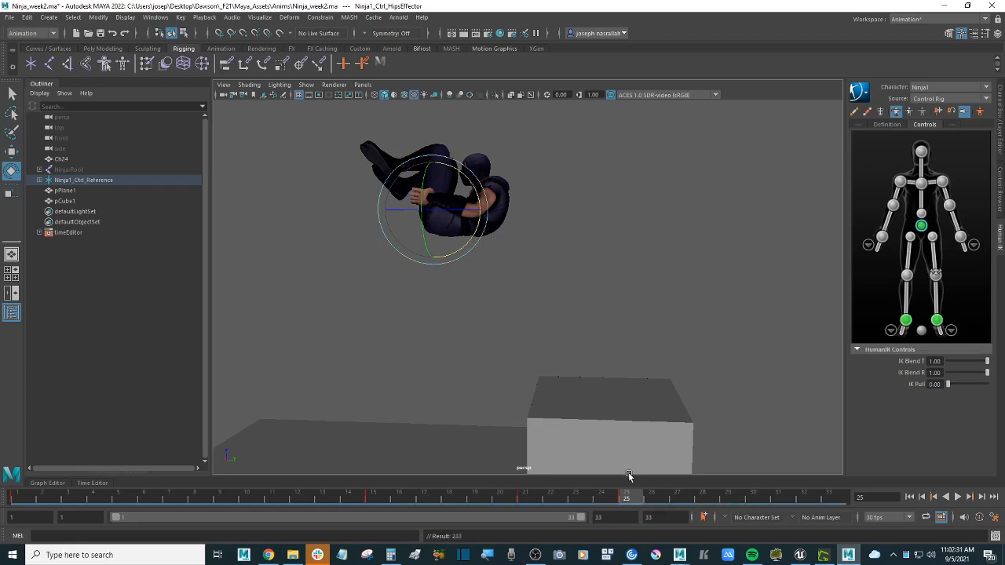
click(614, 500)
mouse_move(614, 499)
mouse_down()
mouse_move(456, 487)
mouse_move(629, 485)
mouse_move(605, 494)
mouse_up()
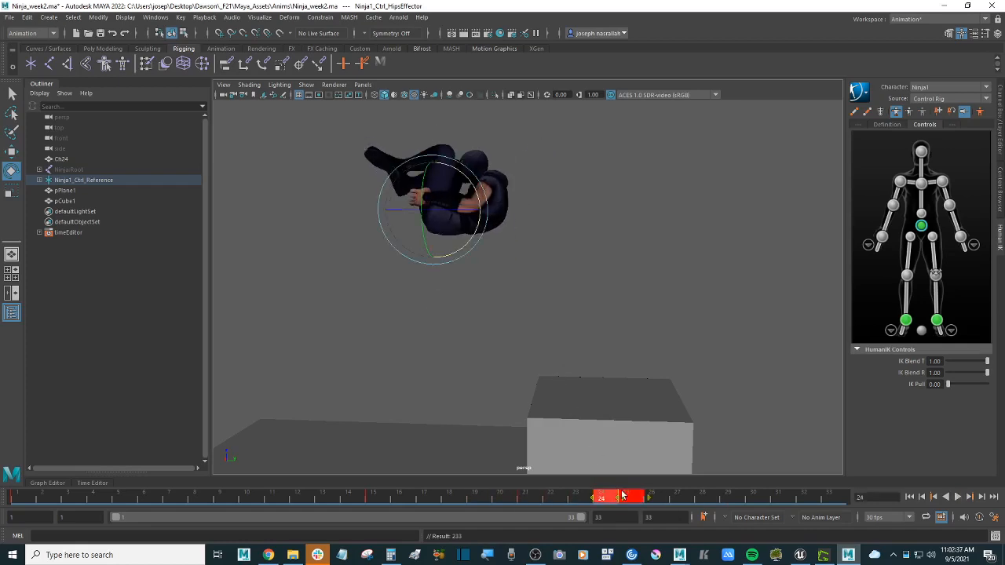
right_click(622, 496)
click(668, 328)
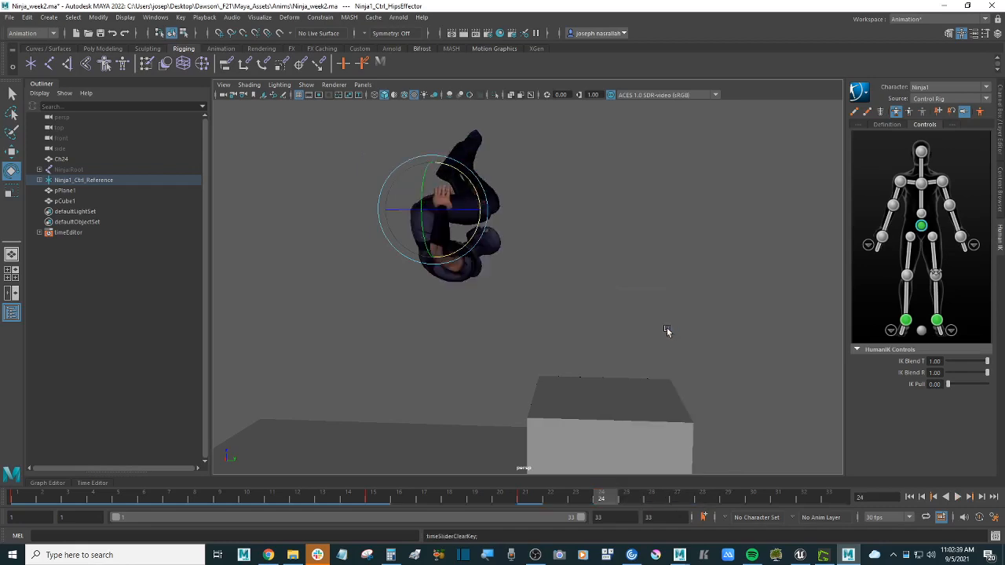
Try rotating the hips effector counterclockwise at frame 24 to bring the ninja's head up, key it, and check the motion.
key(alt+v)
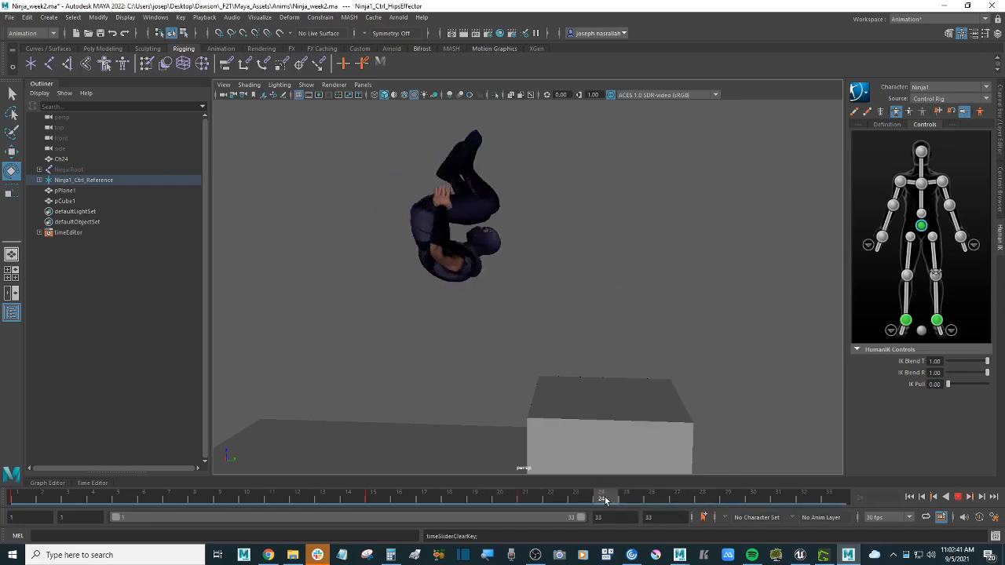
key(alt+v)
drag(475, 245, 472, 160)
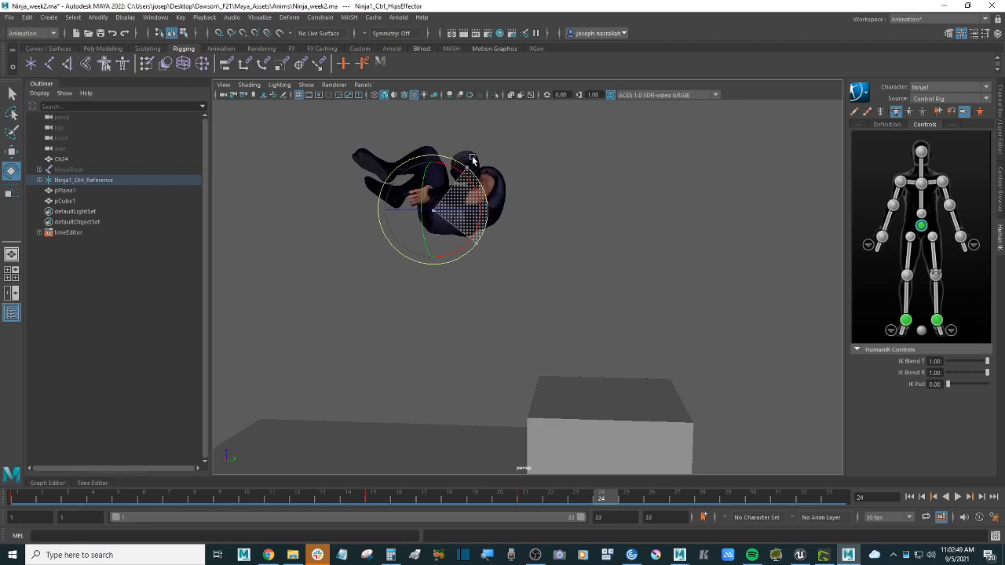
drag(471, 161, 389, 49)
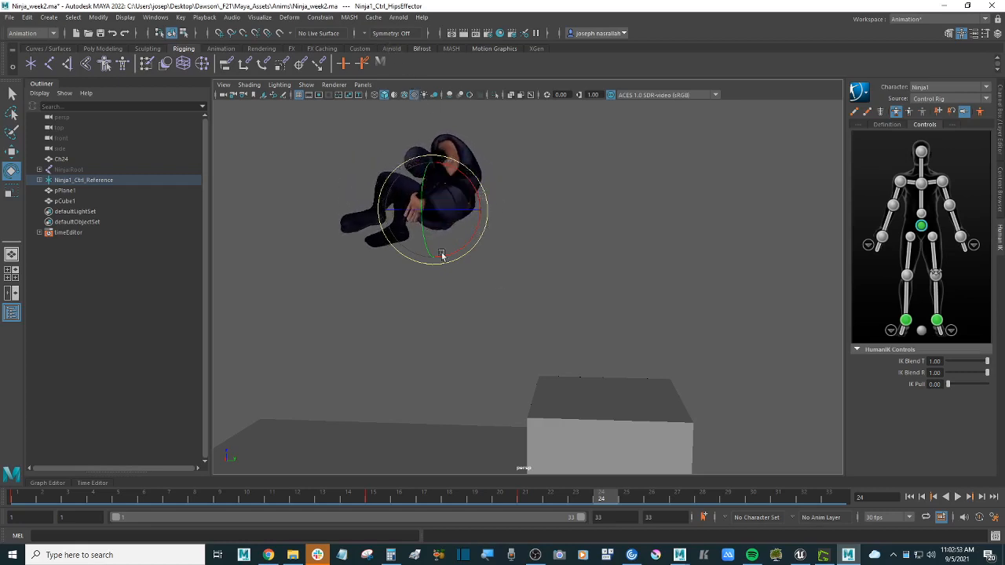
key(s)
key(alt+v)
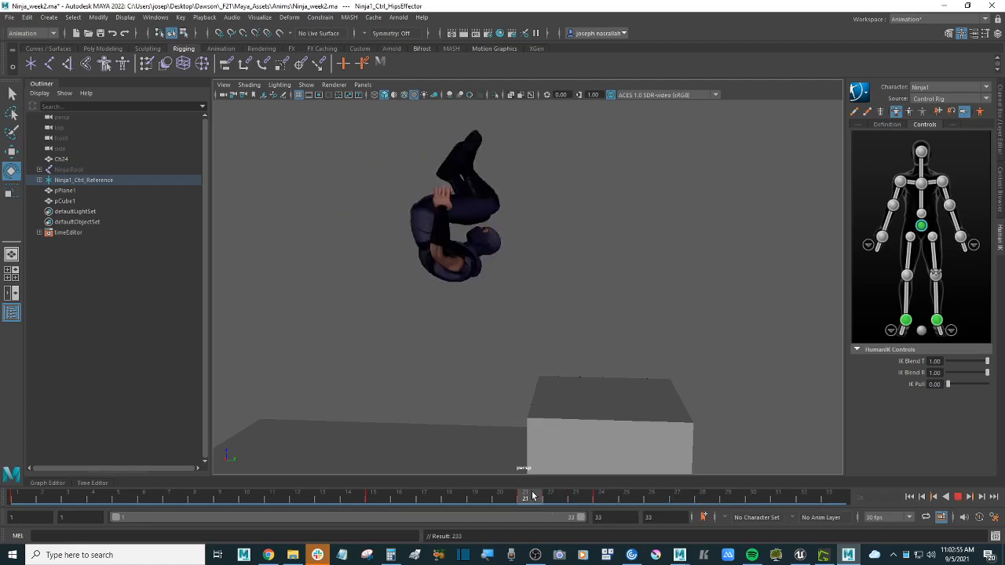
Delete the hips effector keys across frames 23 to 24.
click(599, 500)
shift+drag(604, 499, 593, 499)
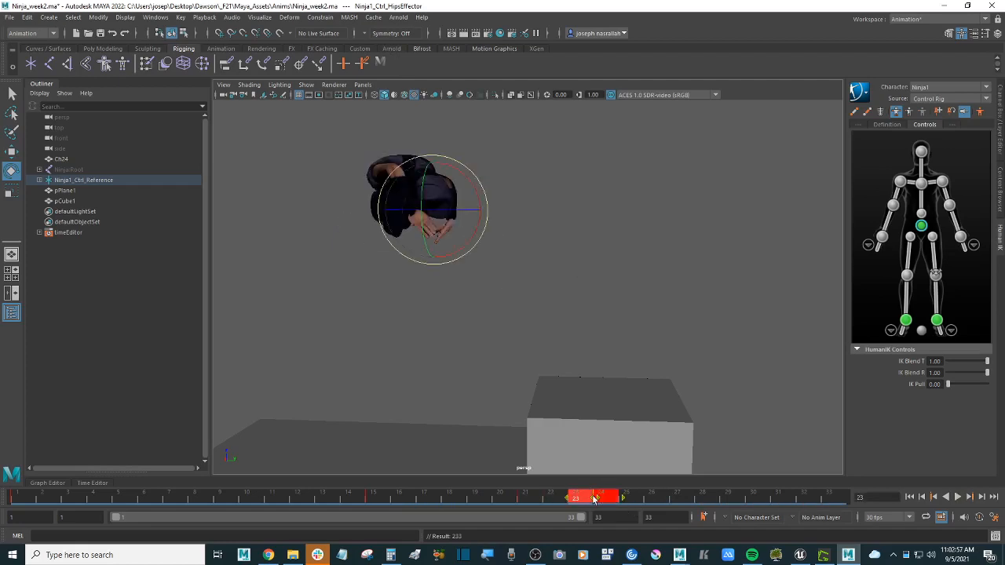
right_click(595, 498)
click(649, 328)
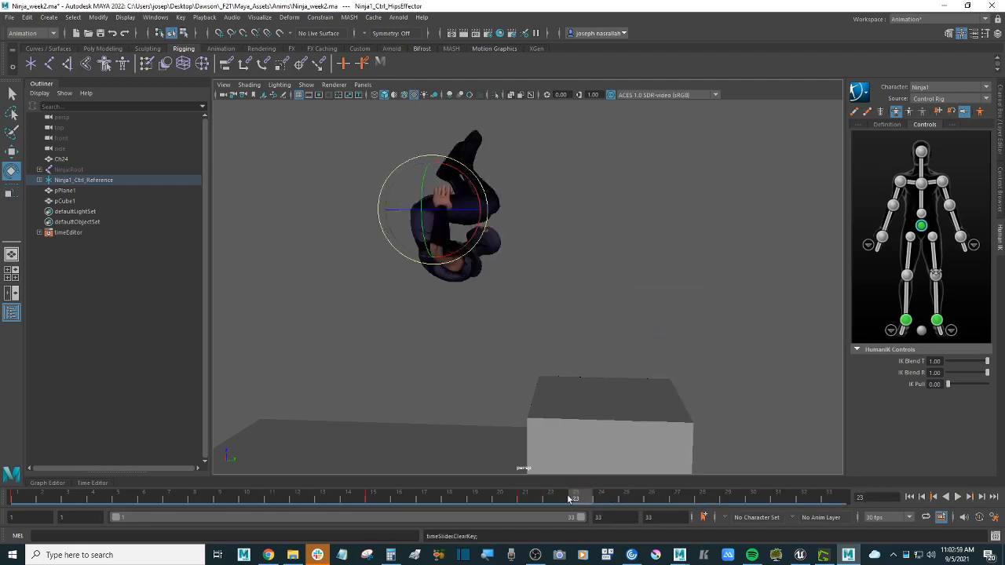
At frame 25, rotate the hips effector about a quarter turn counterclockwise so the ninja leans back, key it, and check the motion.
drag(583, 498, 626, 498)
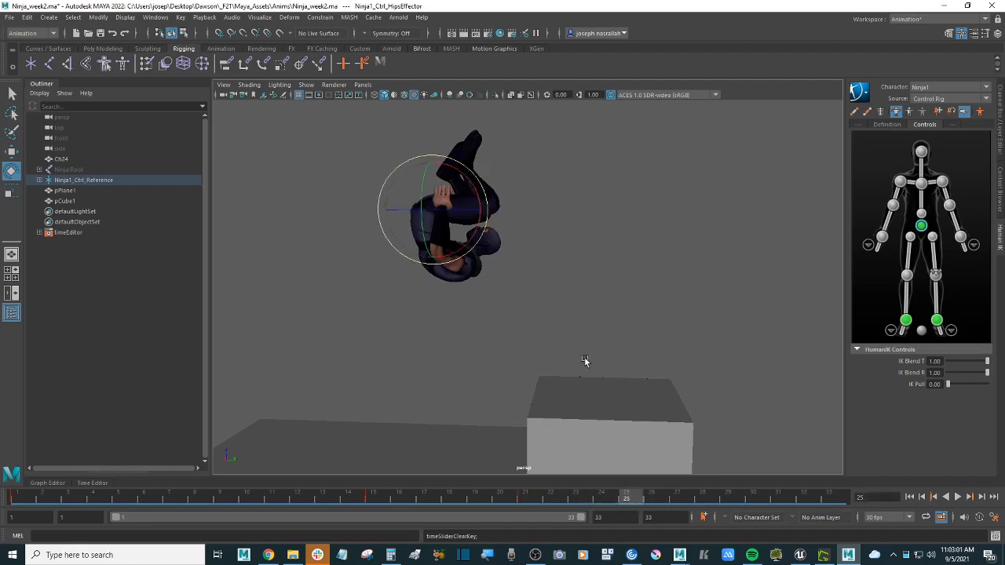
drag(468, 247, 490, 152)
key(s)
key(alt+v)
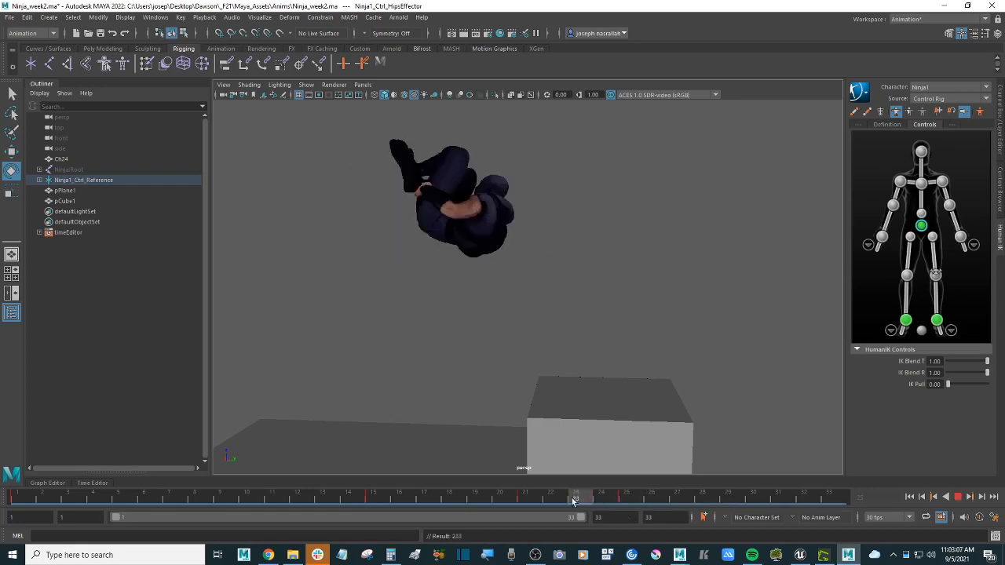
At frame 25, move the hips effector down and farther away from the box, and key the pose.
drag(629, 497, 724, 499)
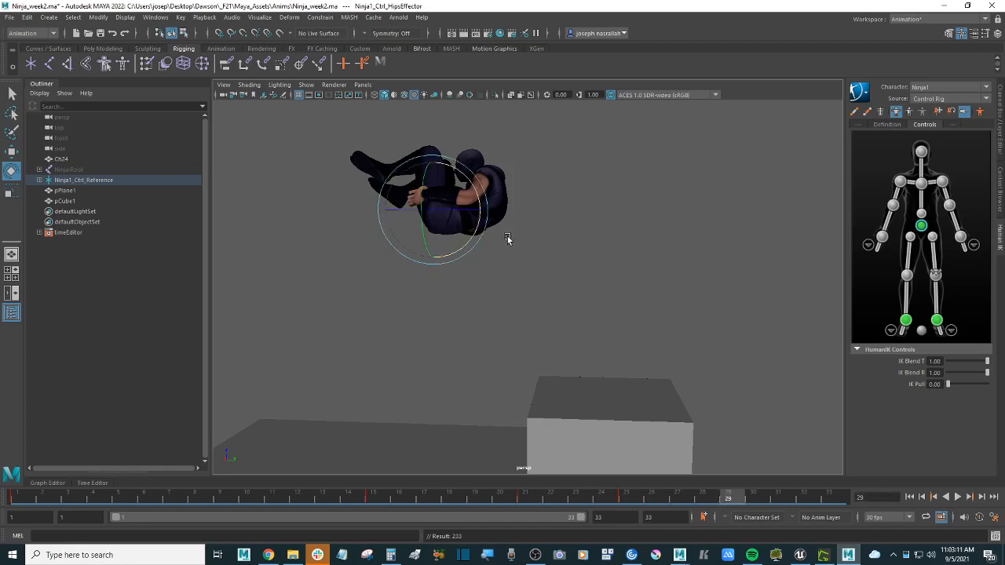
key(w)
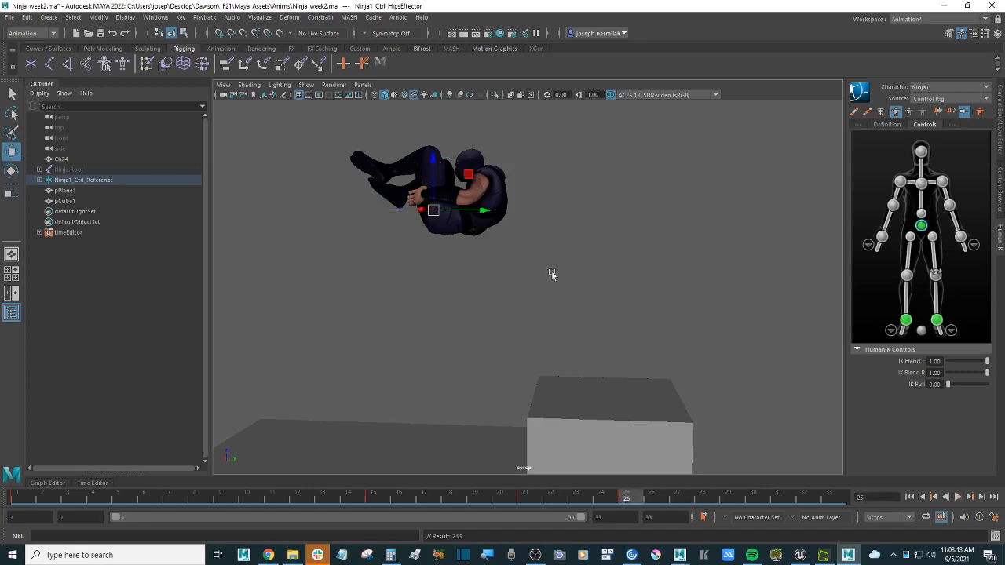
drag(468, 176, 434, 194)
key(s)
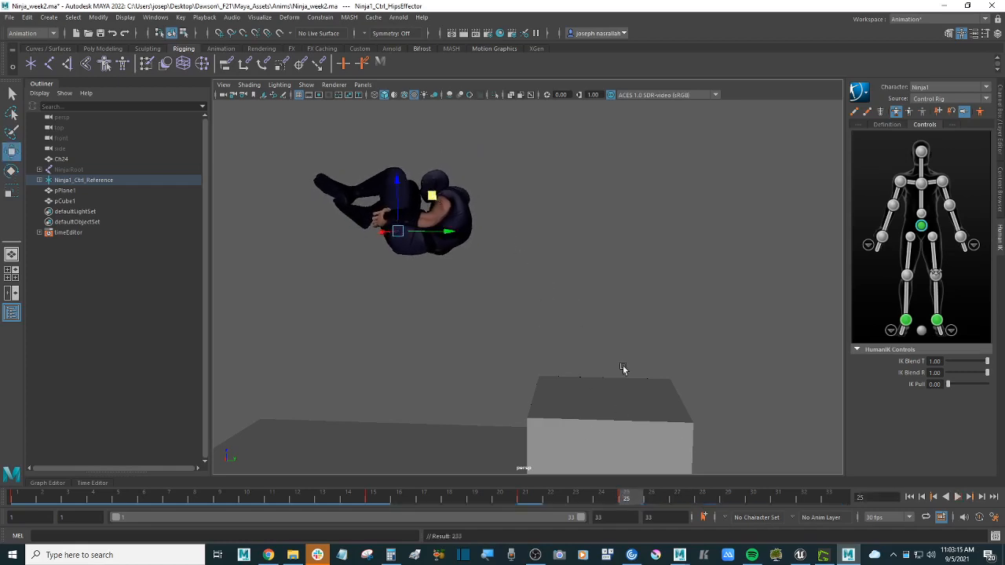
At frame 28, rotate the hips effector counterclockwise until the ninja's feet point down, key it, and check the motion through frame 33.
drag(630, 499, 707, 495)
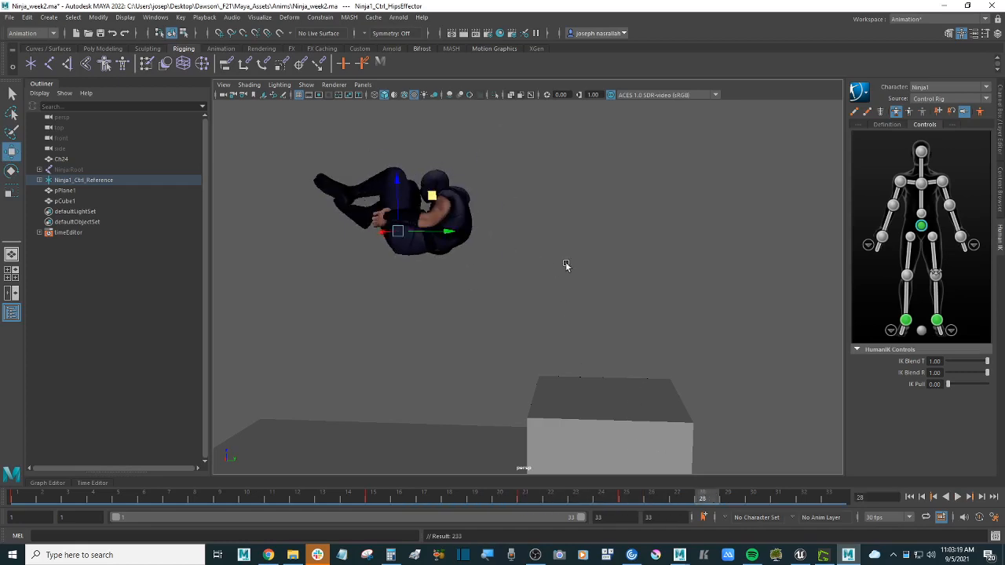
key(e)
drag(442, 250, 436, 167)
key(s)
drag(712, 497, 774, 500)
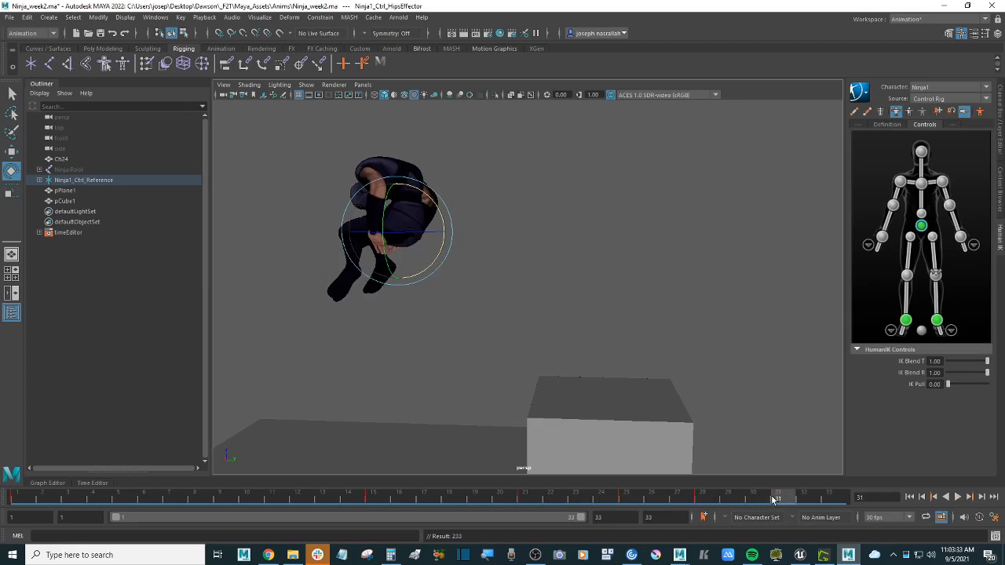
alt+middle_drag(473, 296, 556, 260)
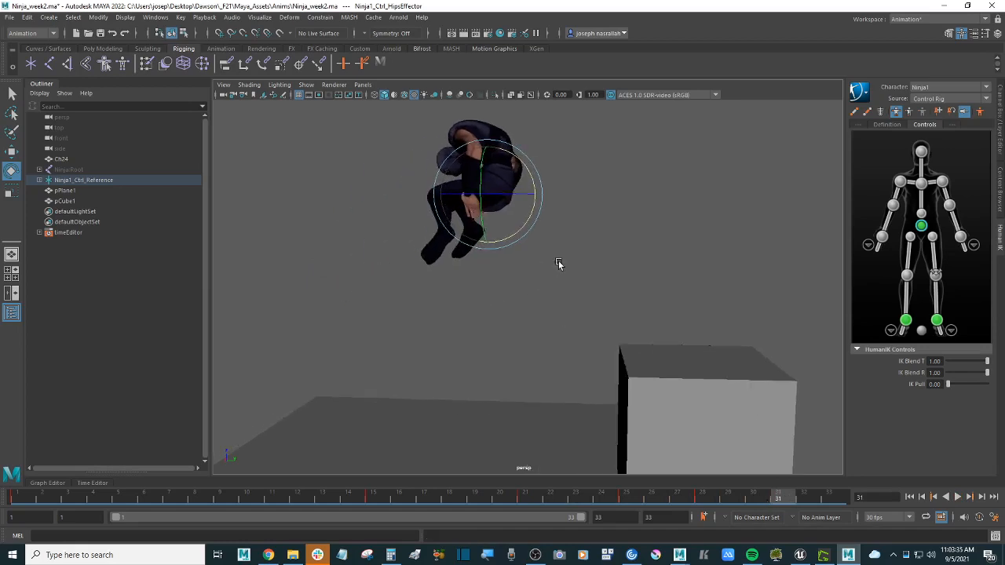
scroll(557, 260, down, 2)
drag(790, 495, 833, 496)
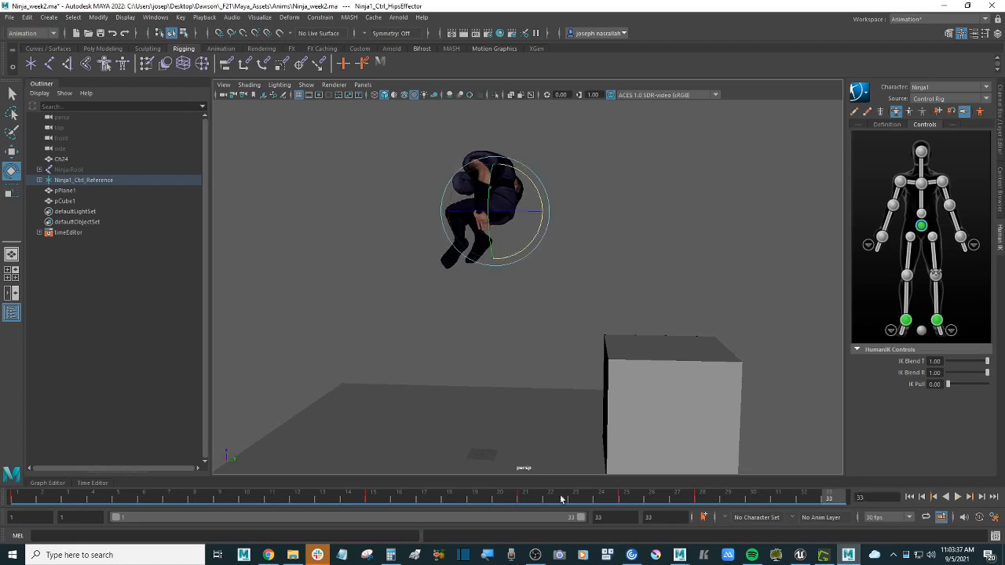
Copy the ninja's standing pose key from frame 1 and paste it at frame 33.
click(21, 497)
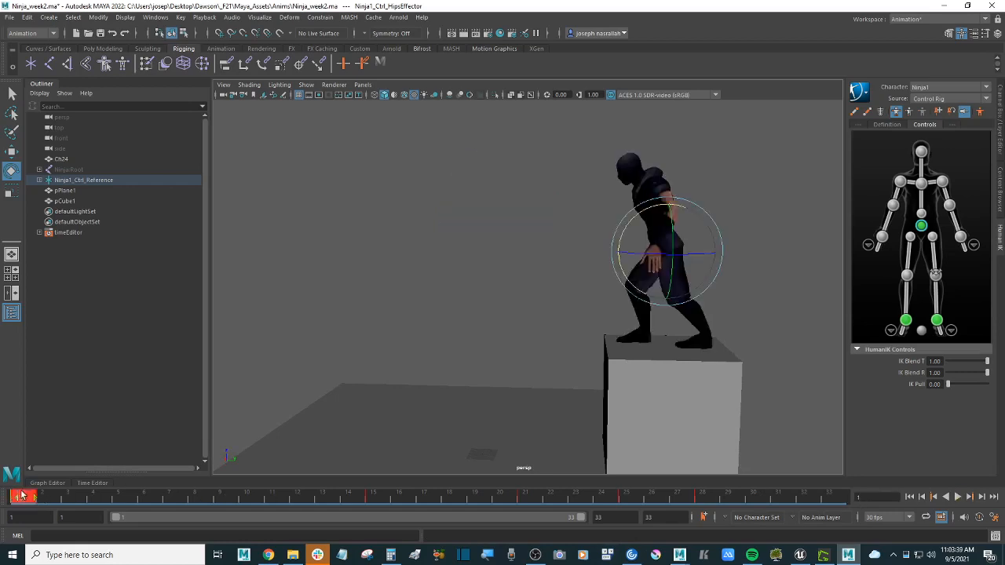
right_click(21, 497)
click(47, 299)
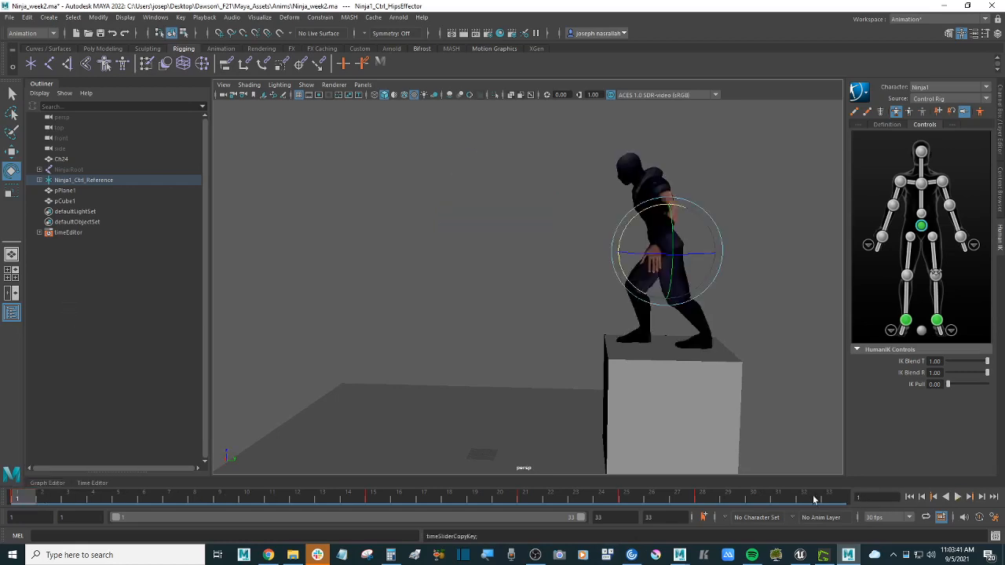
drag(814, 498, 839, 499)
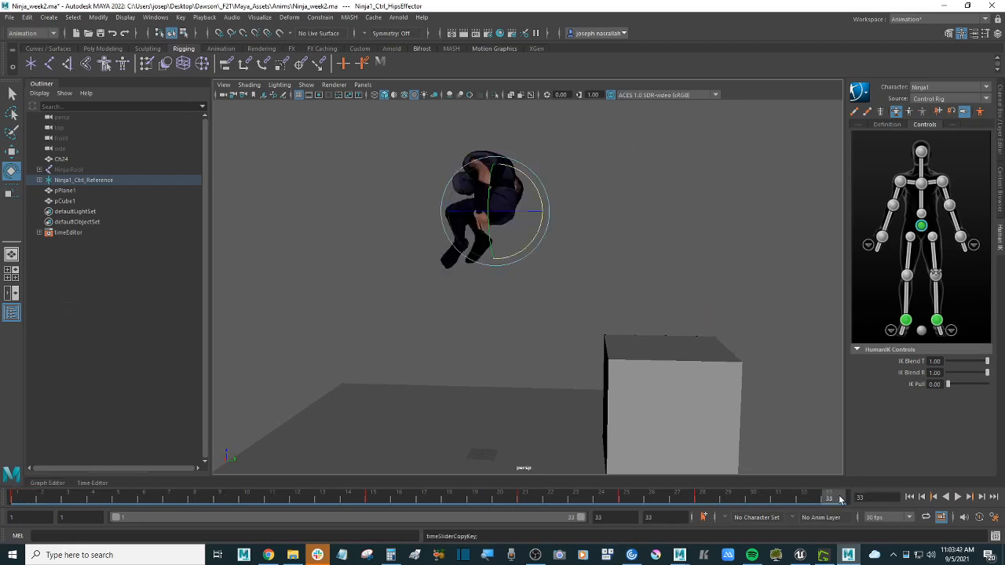
click(20, 497)
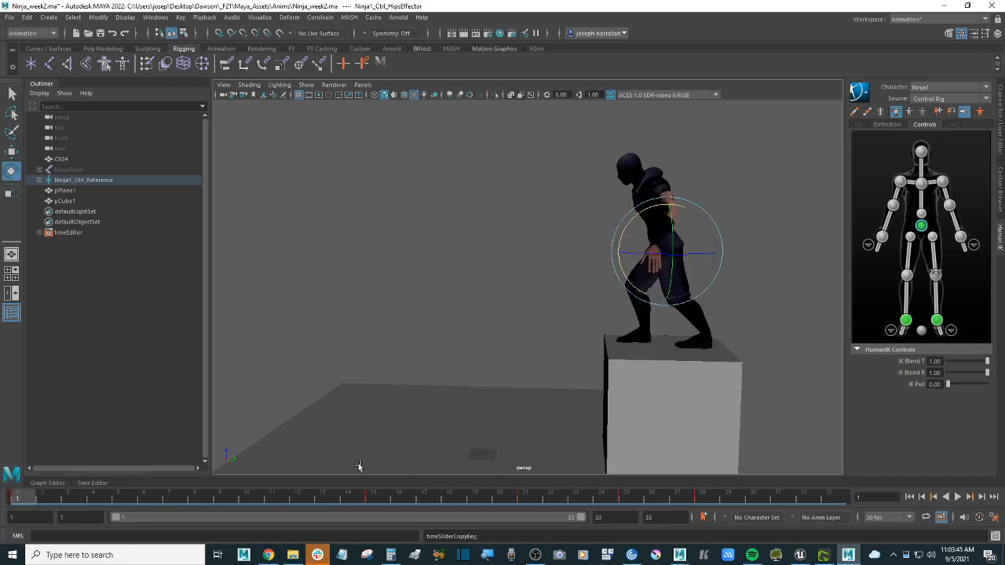
click(830, 498)
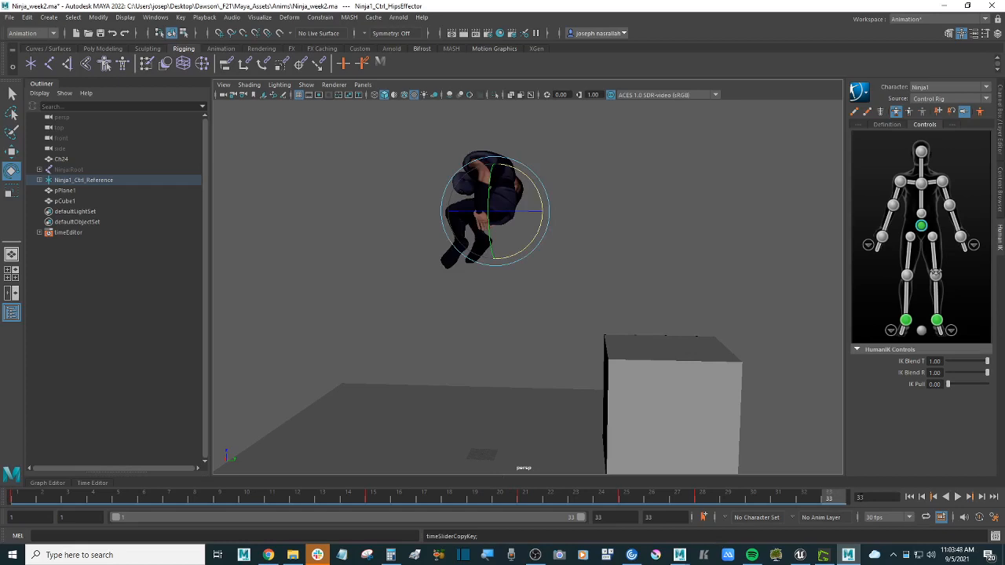
click(20, 497)
right_click(21, 497)
click(153, 318)
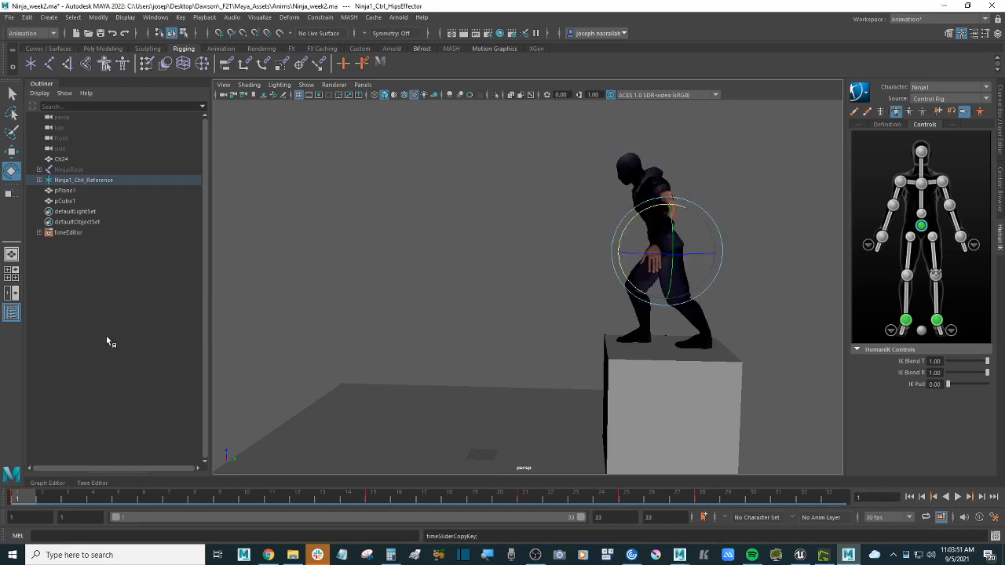
click(830, 499)
right_click(823, 498)
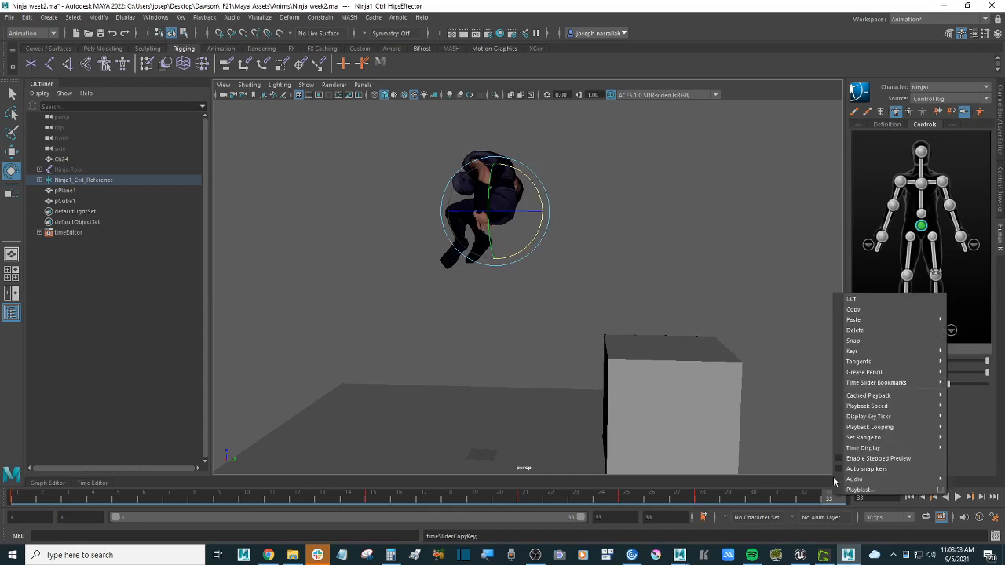
mouse_move(870, 320)
click(800, 323)
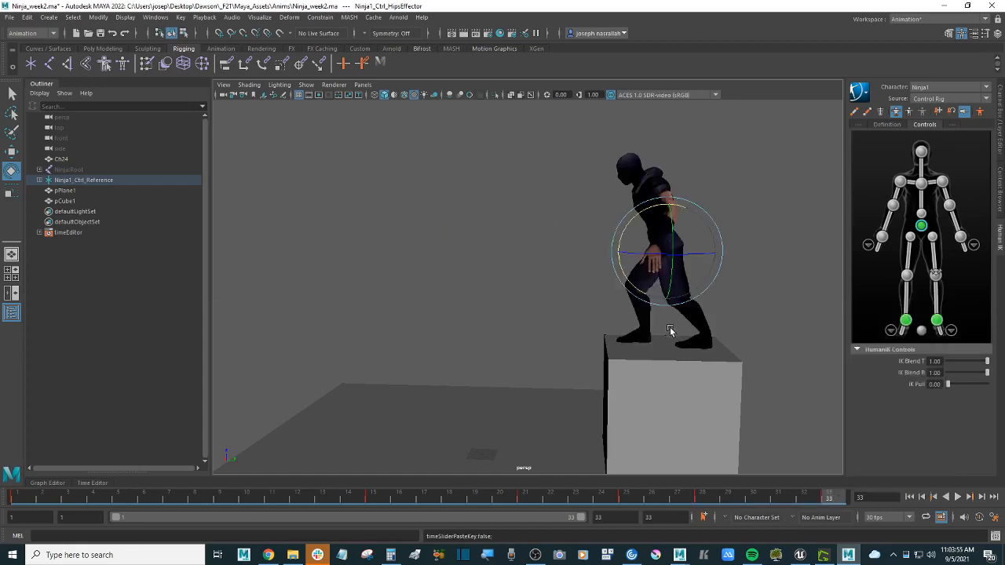
At frame 33, move the hips effector off the box so the ninja stands on the ground plane, key the landing, and play the animation.
key(w)
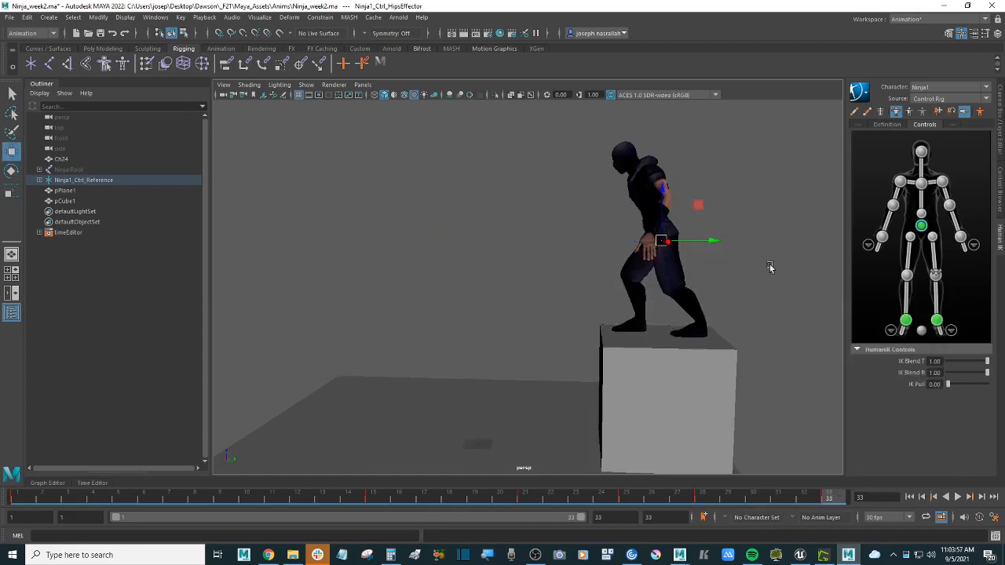
click(965, 112)
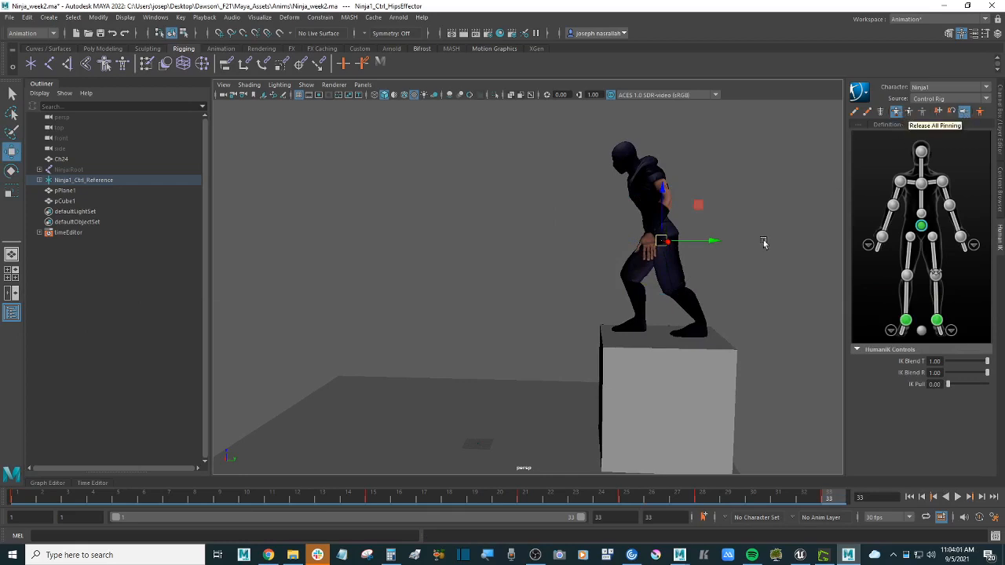
drag(698, 205, 436, 307)
key(s)
key(alt+v)
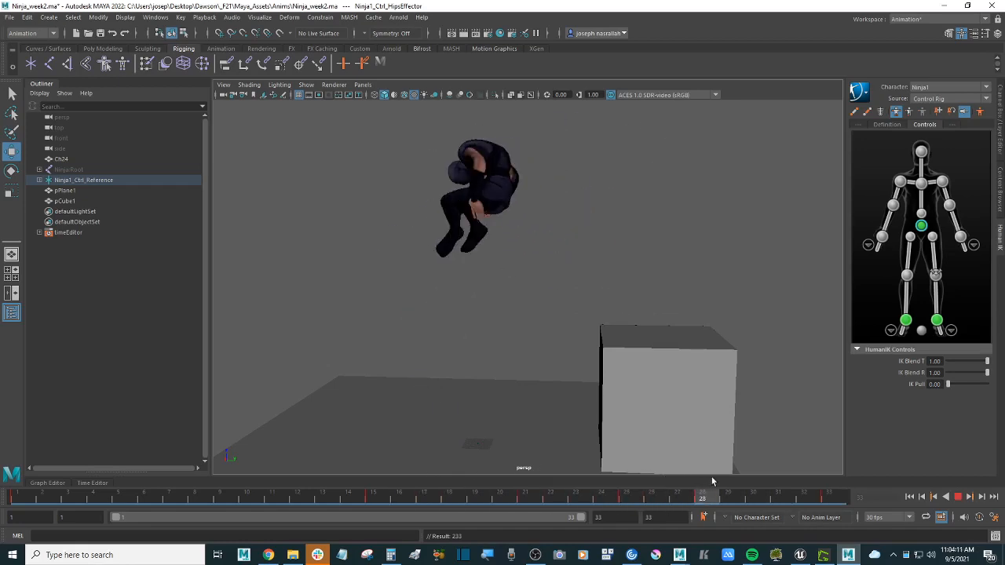
click(845, 498)
alt+drag(596, 316, 559, 325)
key(alt+v)
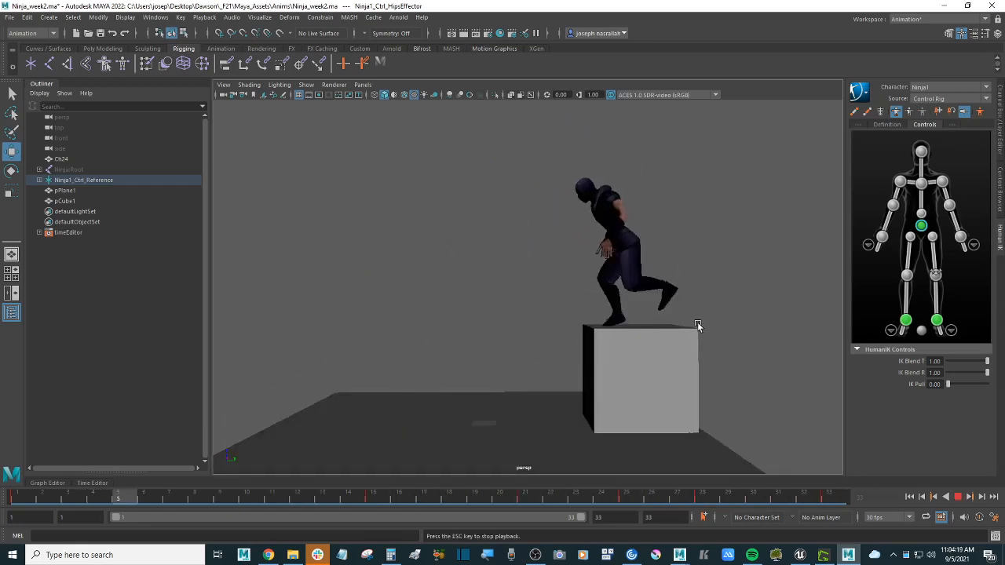
key(Escape)
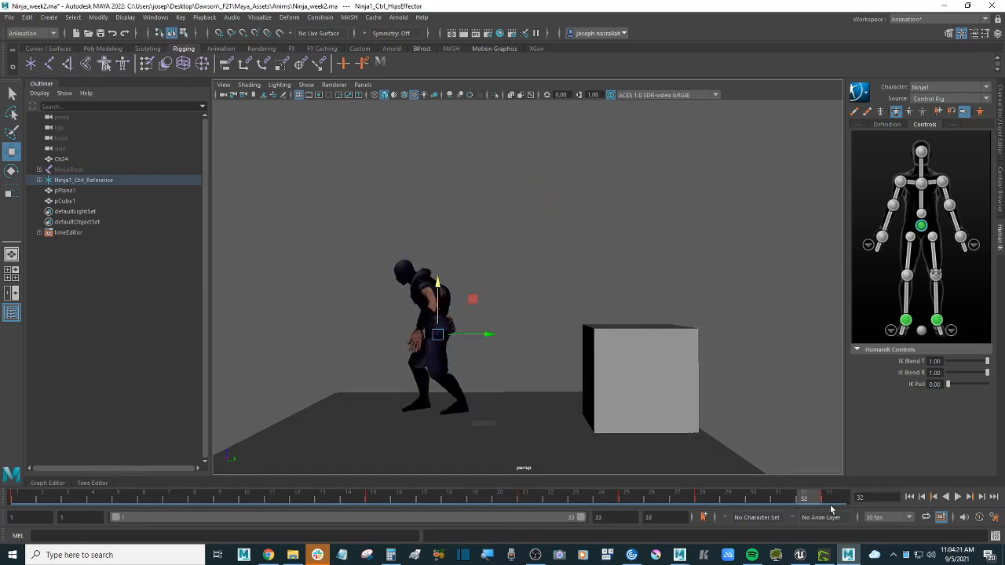
Set the animation end frame to 55, extend the playback range to match, and deselect the hips effector.
click(644, 520)
text(55)
key(Return)
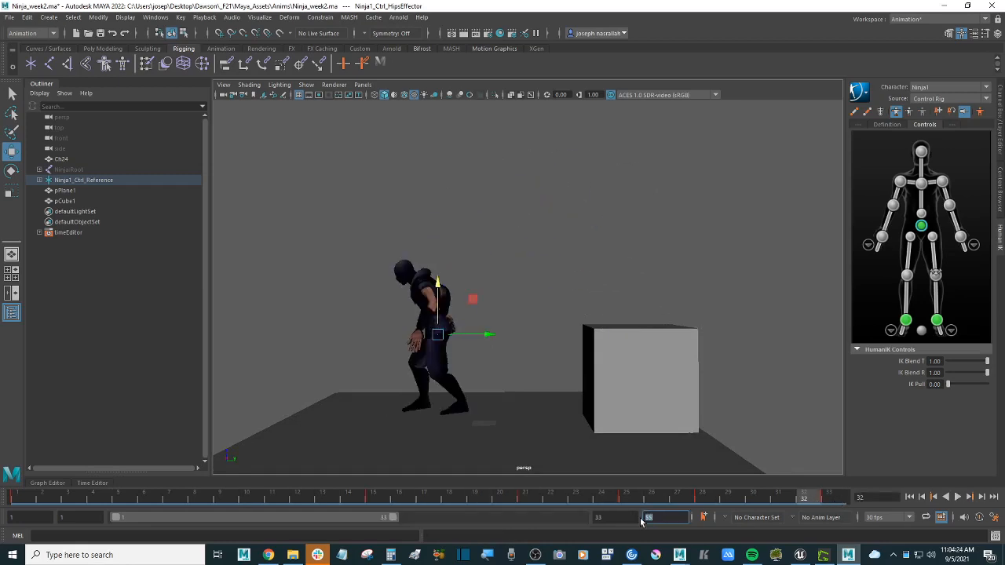
double_click(356, 517)
click(781, 359)
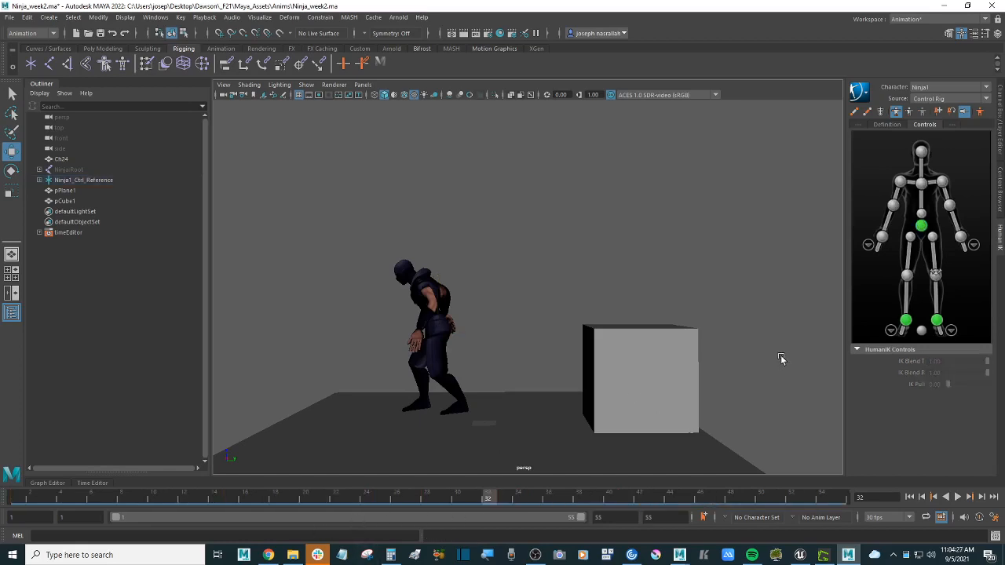
Play through the flip over the longer range, reselecting the hips effector to check its keys.
key(alt+v)
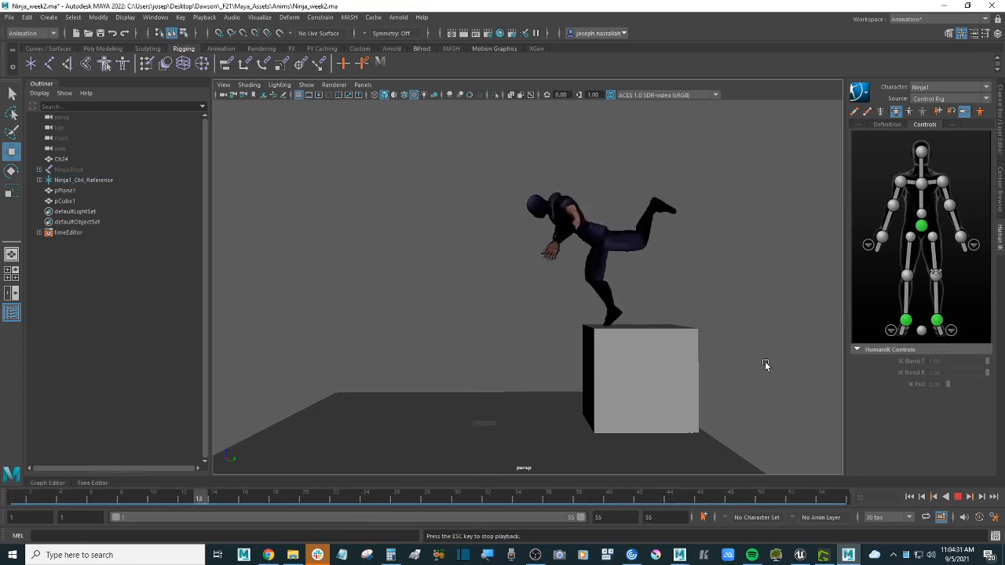
key(Escape)
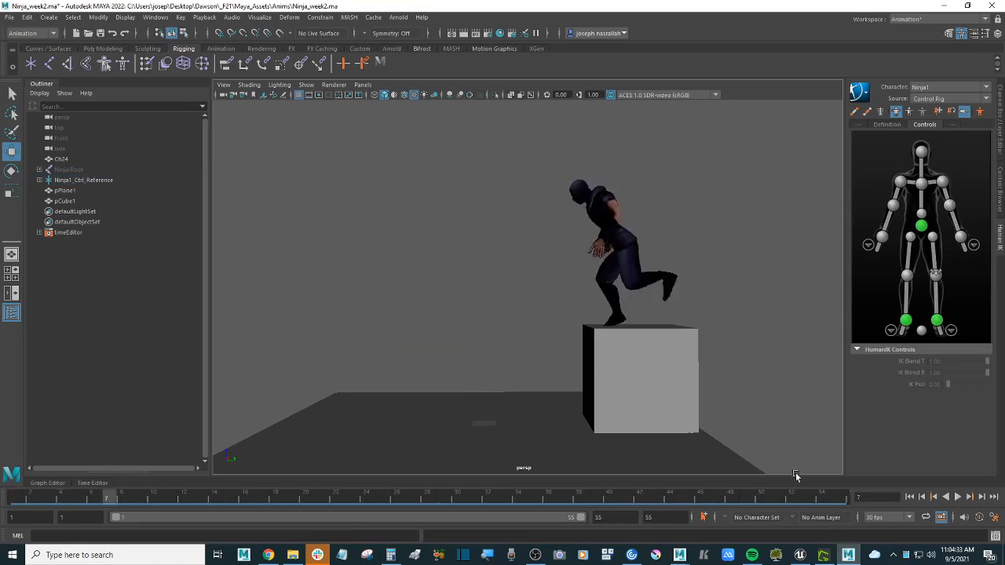
click(922, 227)
alt+drag(763, 246, 722, 262)
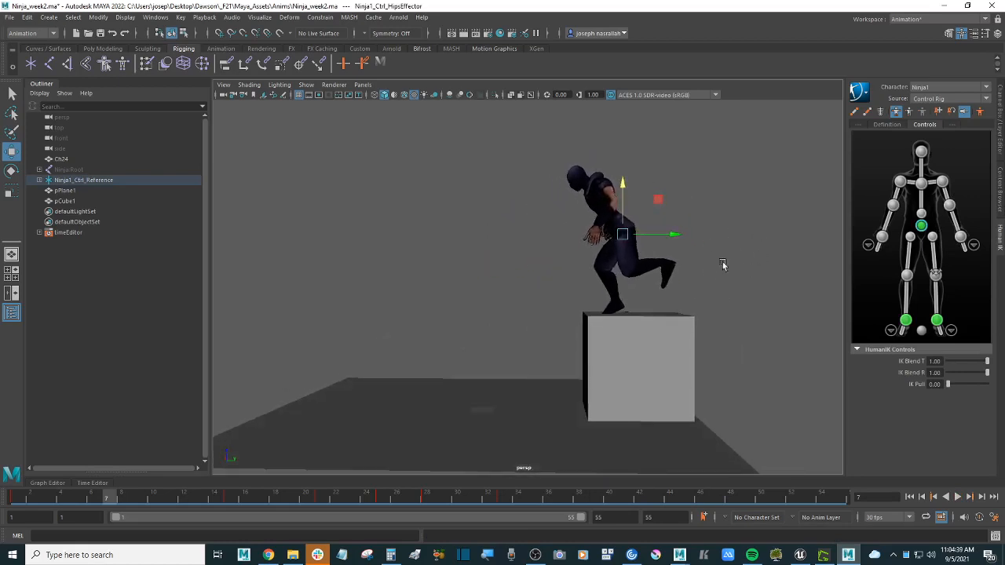
key(alt+v)
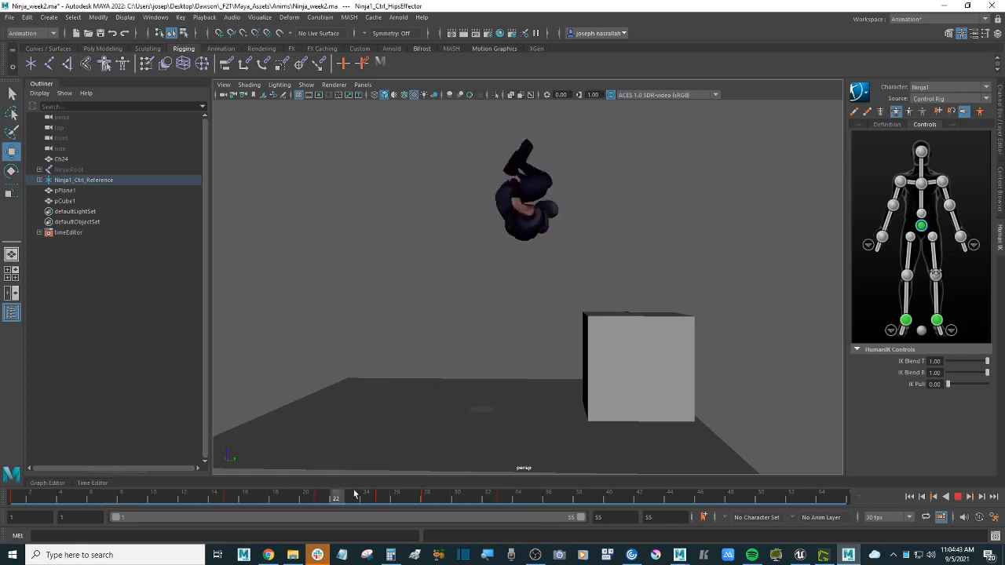
key(alt+v)
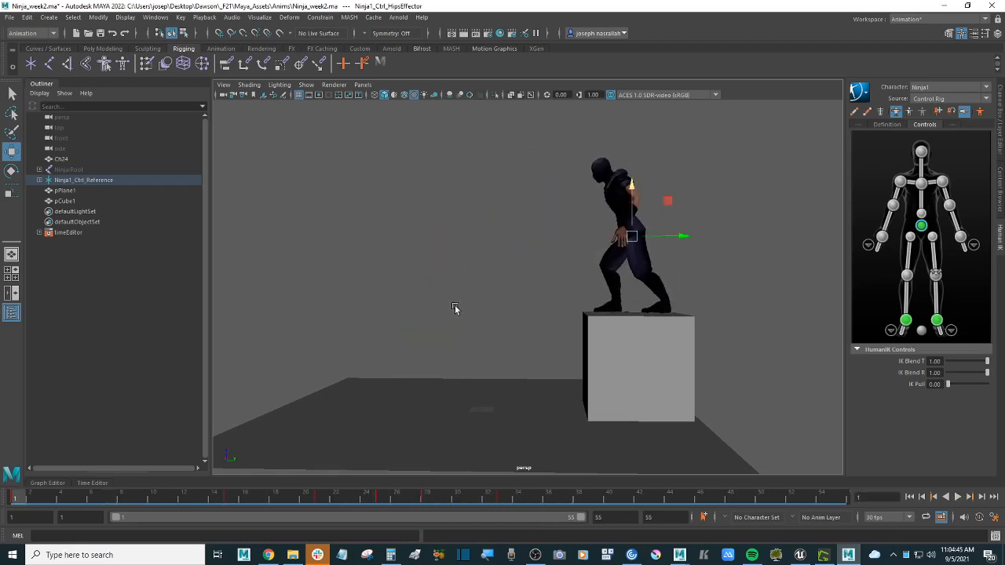
Save the ninja scene with the flip and landing keyed.
alt+middle_drag(512, 288, 508, 292)
alt+drag(517, 287, 526, 267)
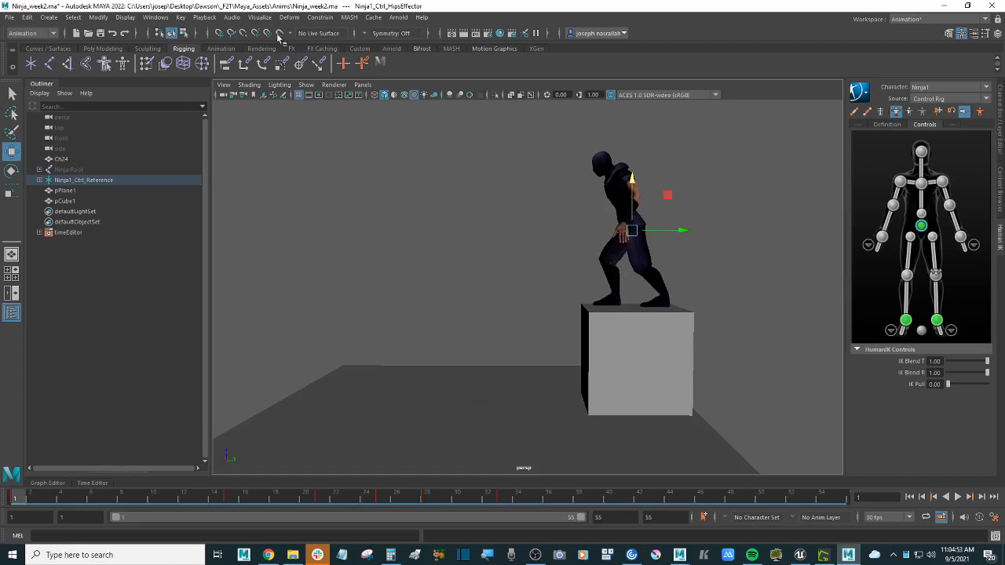
alt+drag(405, 211, 411, 207)
key(ctrl+s)
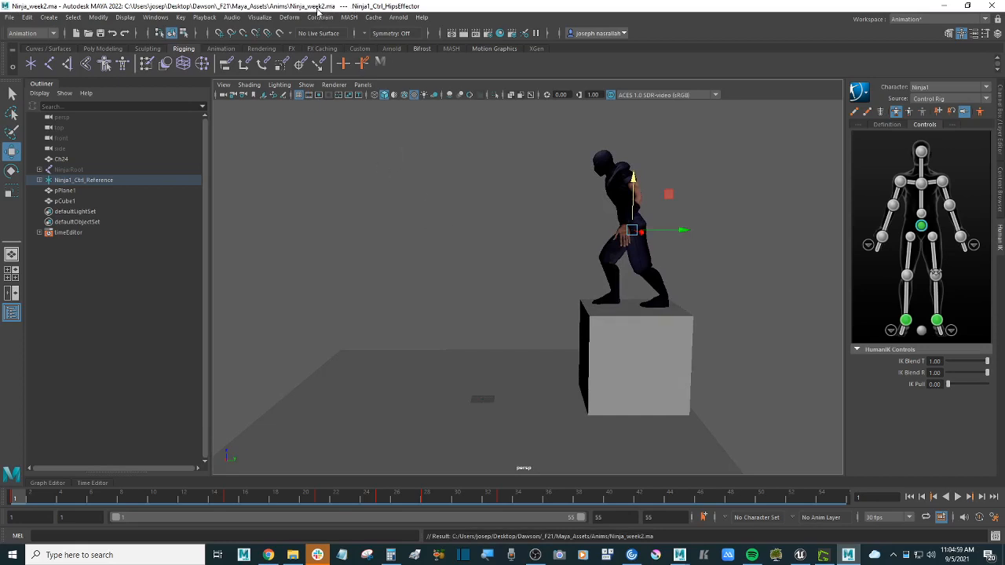
Review the full jump, flip and landing in playback, and return to frame 1.
alt+drag(401, 285, 452, 271)
key(alt+v)
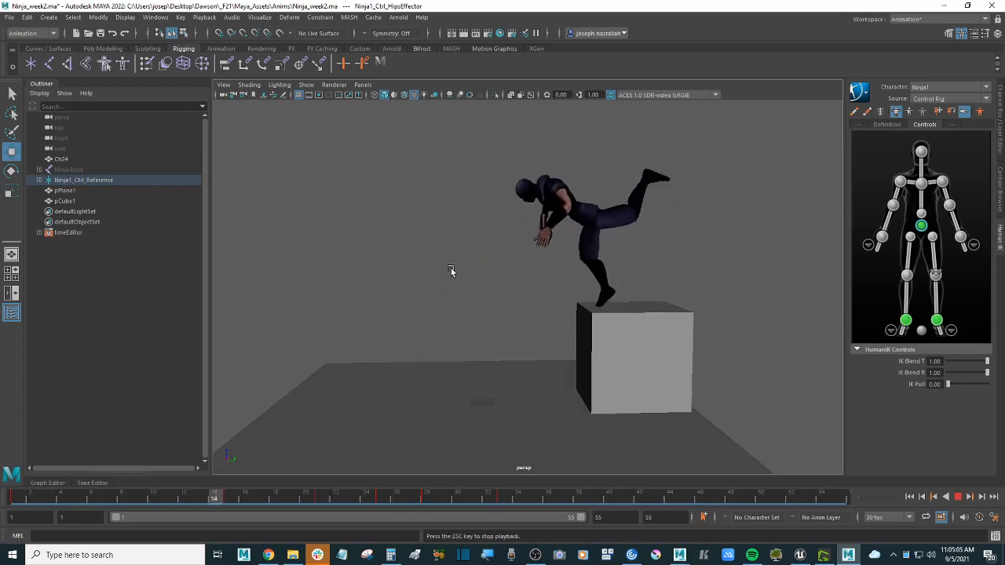
key(Escape)
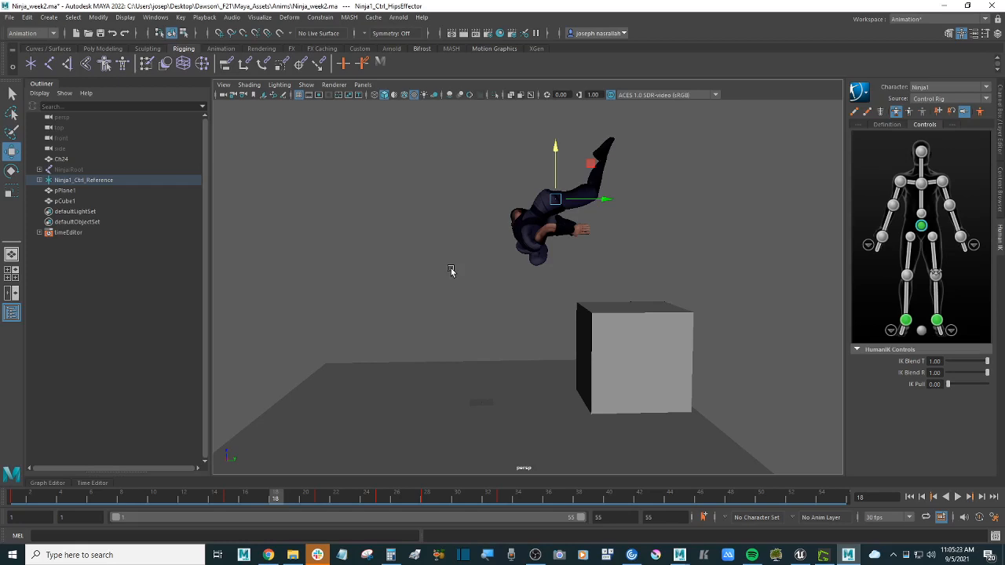
alt+drag(471, 283, 466, 285)
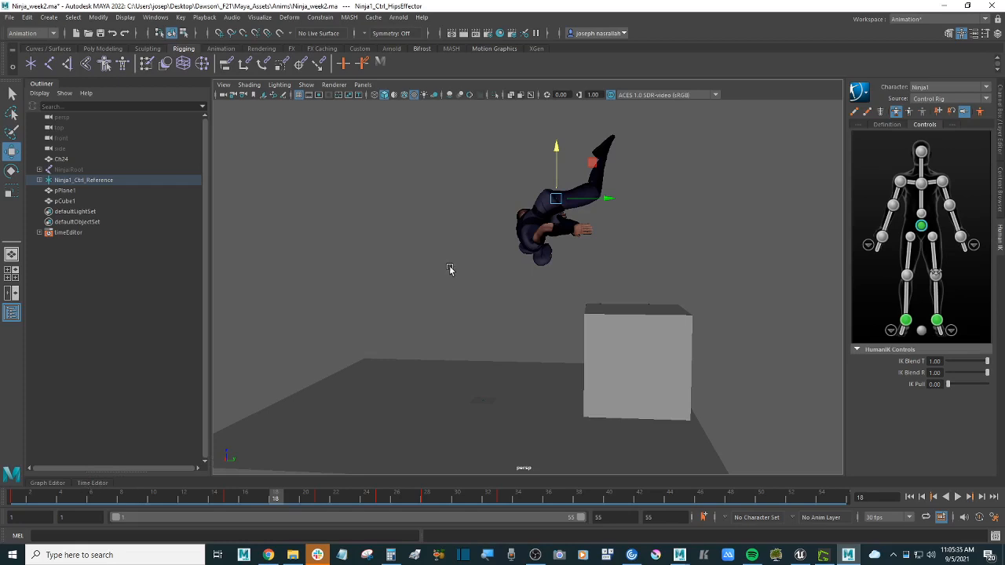
mouse_move(451, 272)
alt+mouse_down()
mouse_move(467, 262)
mouse_move(460, 272)
alt+mouse_up()
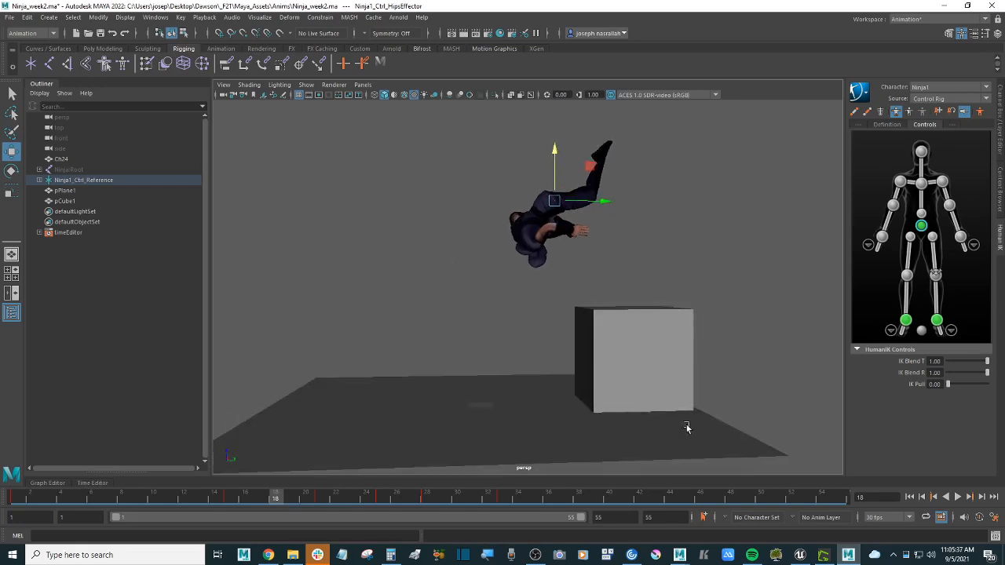
drag(185, 496, 14, 496)
alt+drag(563, 307, 710, 280)
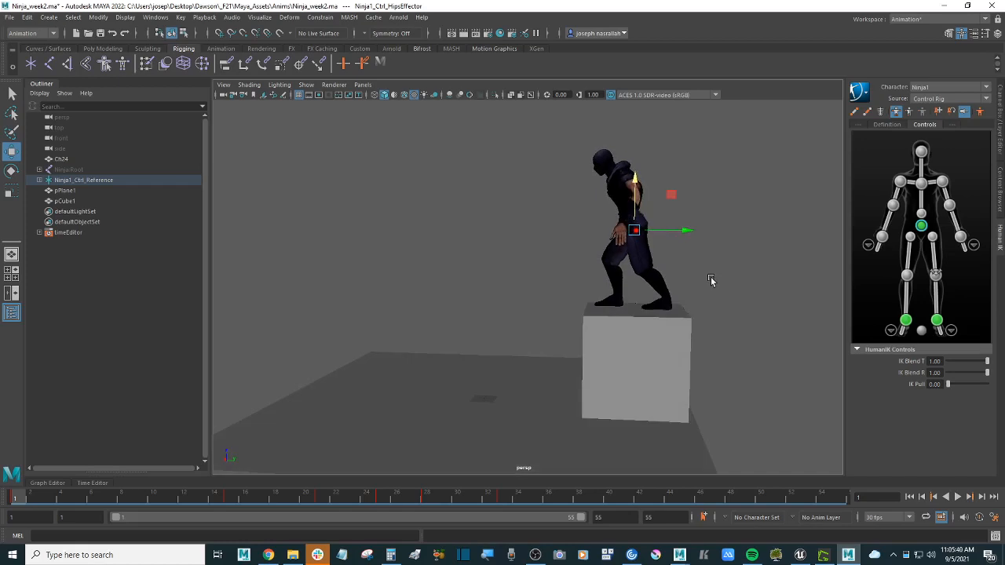
Expand the Ninja:Root joint in the Outliner and select its entire joint hierarchy.
click(39, 170)
click(89, 170)
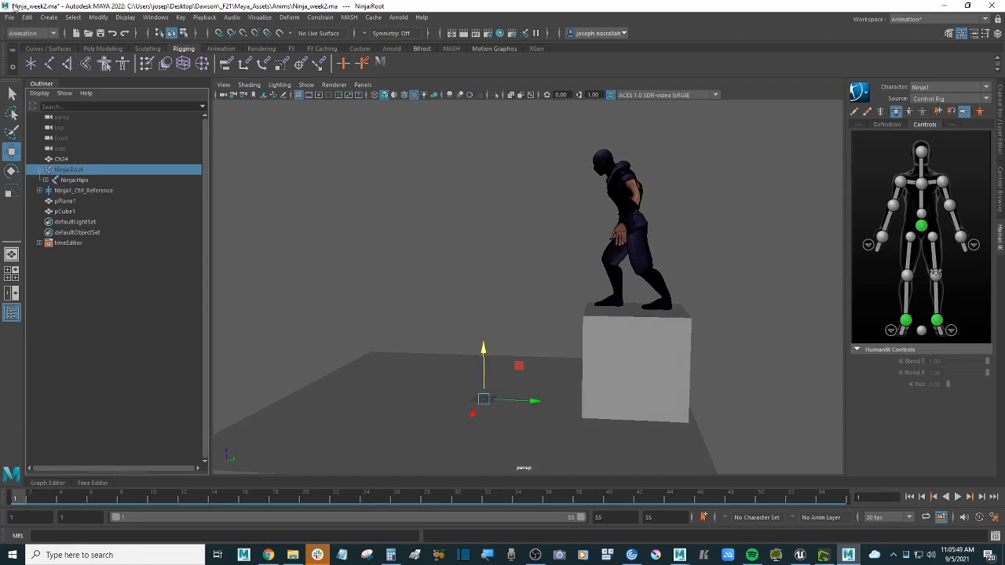
click(27, 17)
mouse_move(72, 17)
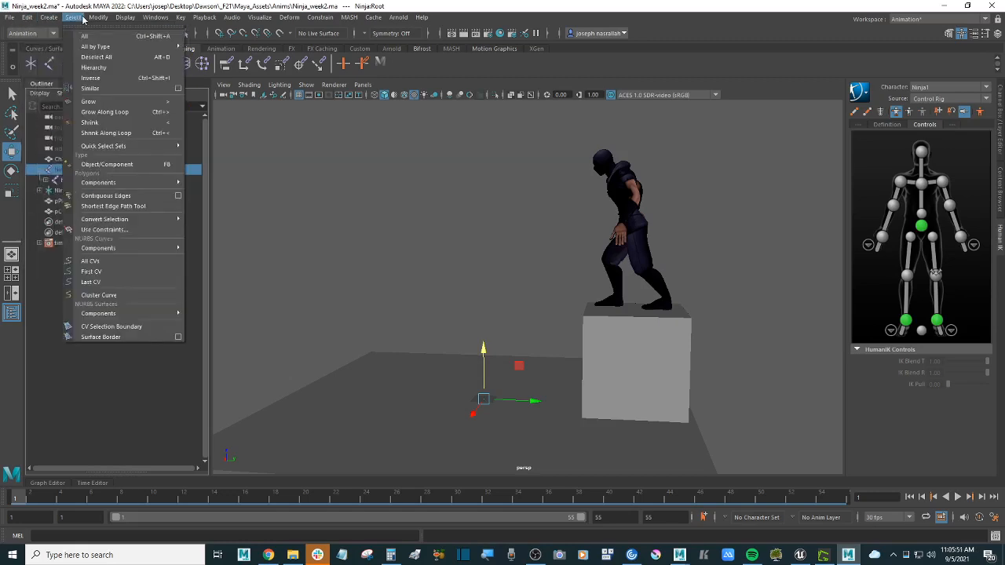
click(94, 68)
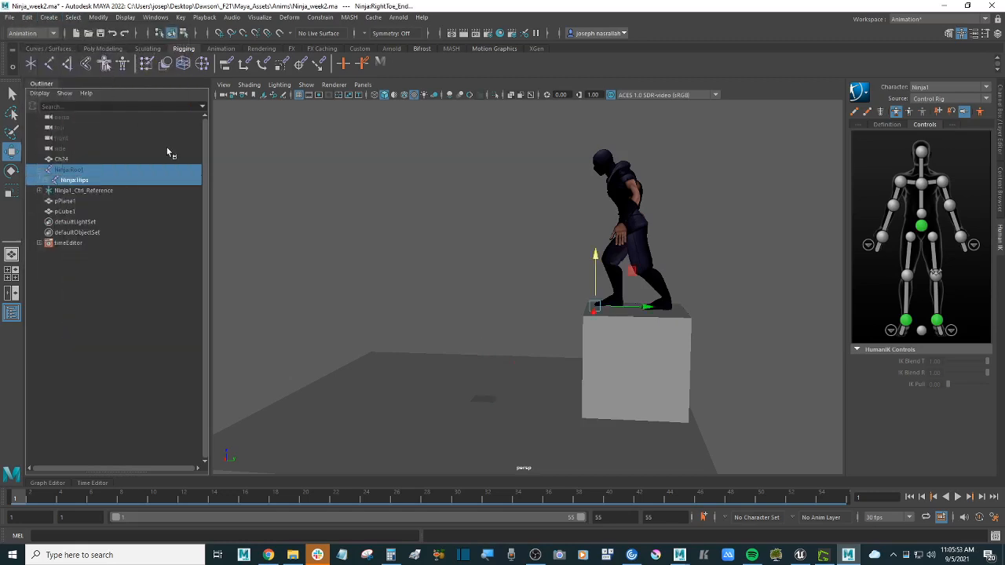
Start exporting the selection as FBX and browse to the Desktop/Dawson/_F21/Maya_Assets/Anims folder.
click(11, 17)
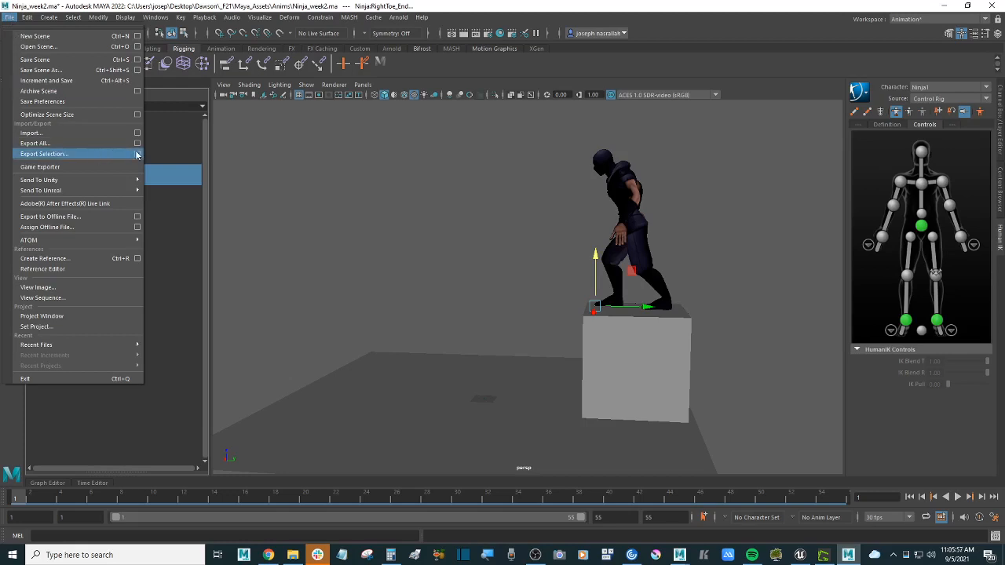
click(103, 153)
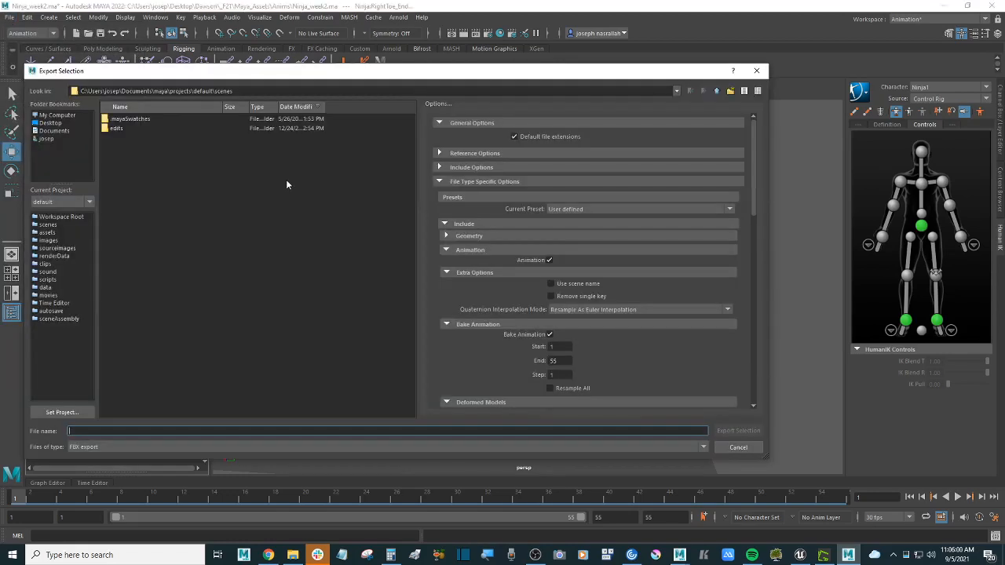
drag(245, 72, 330, 75)
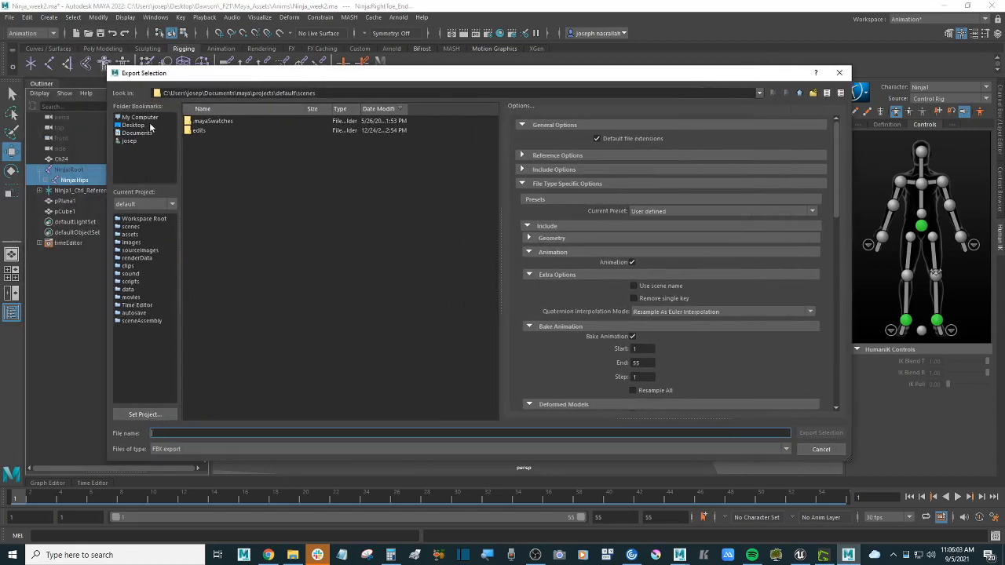
click(147, 126)
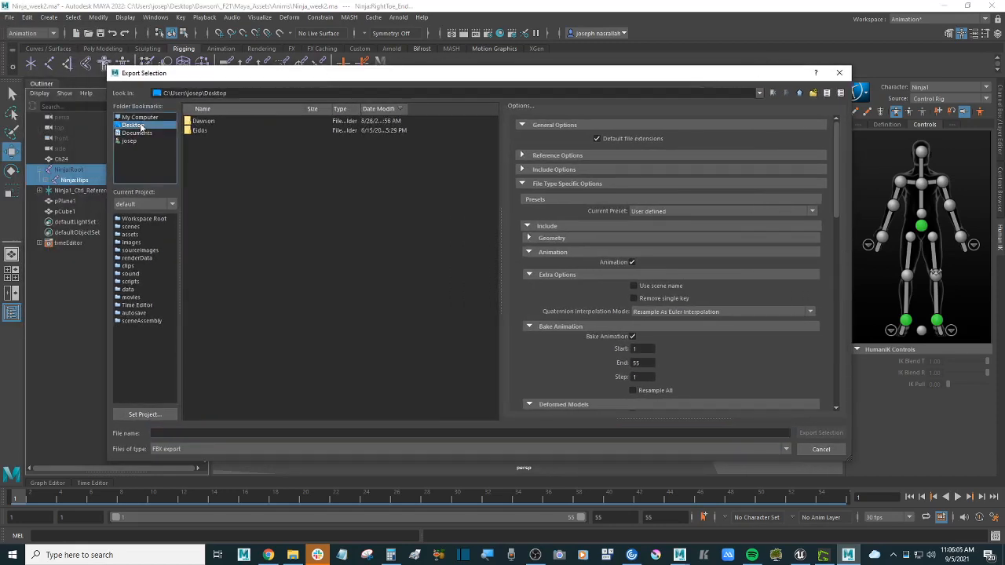
double_click(206, 121)
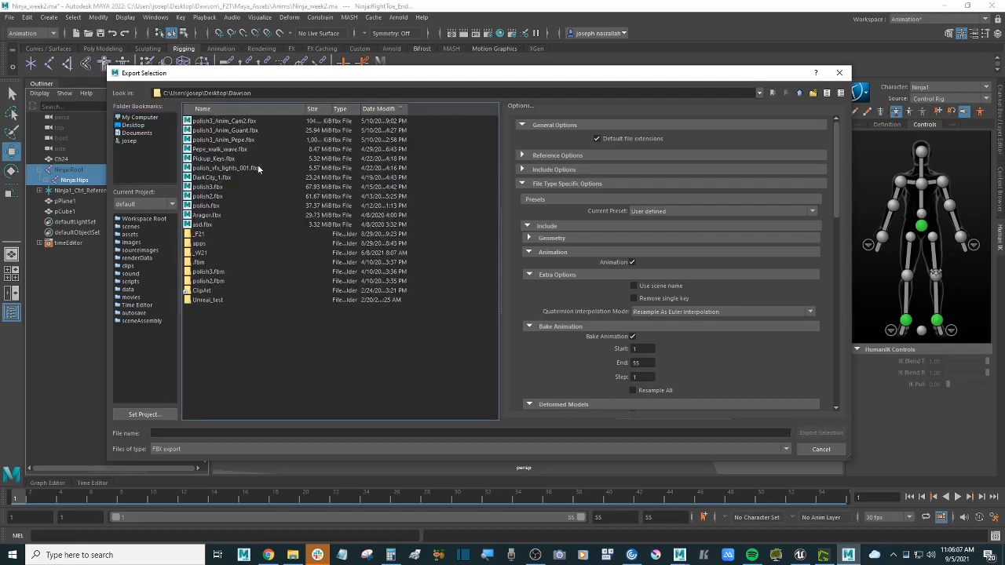
double_click(206, 235)
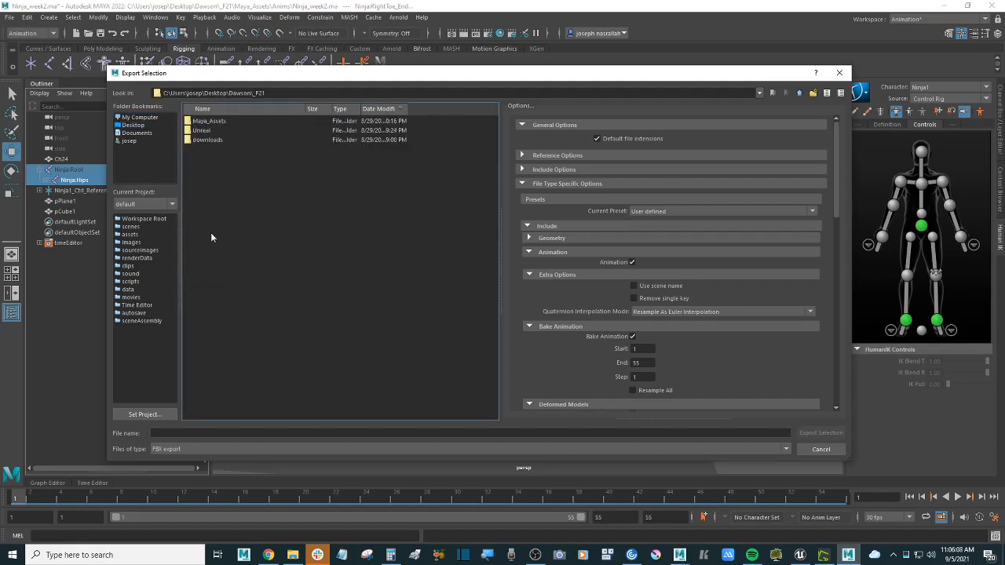
double_click(225, 120)
double_click(217, 122)
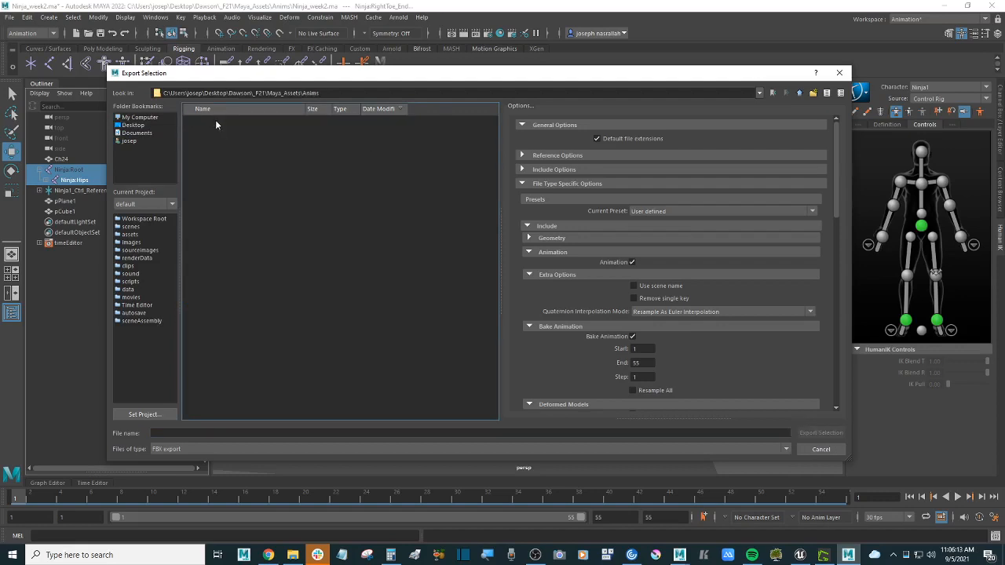
Name the file Ninja_Flip_CLIP, keep Bake Animation enabled for frames 1 to 55, and export the selected skeleton.
click(232, 433)
text(Ninja_Flip)
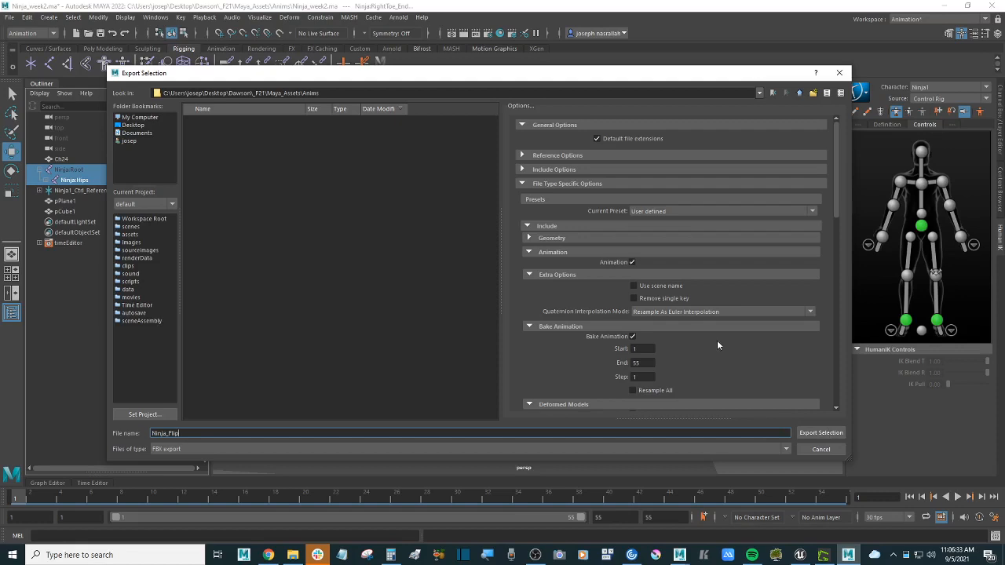
click(632, 337)
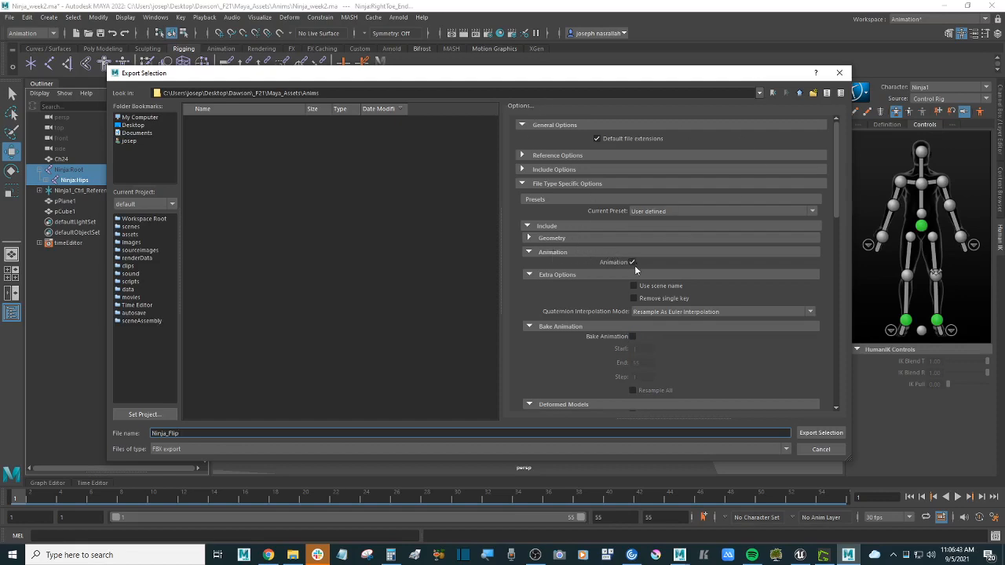
click(632, 337)
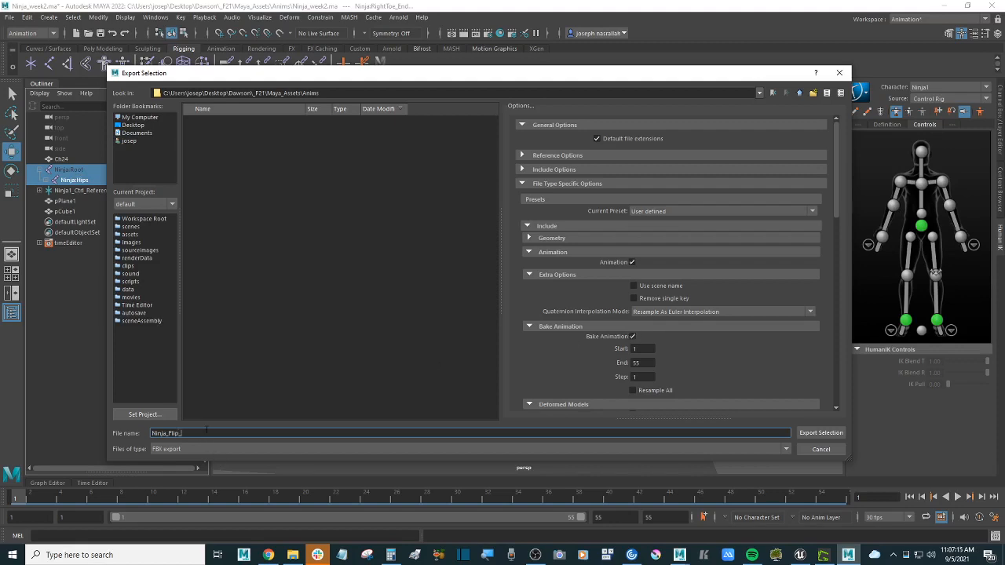
text(Cl)
click(821, 433)
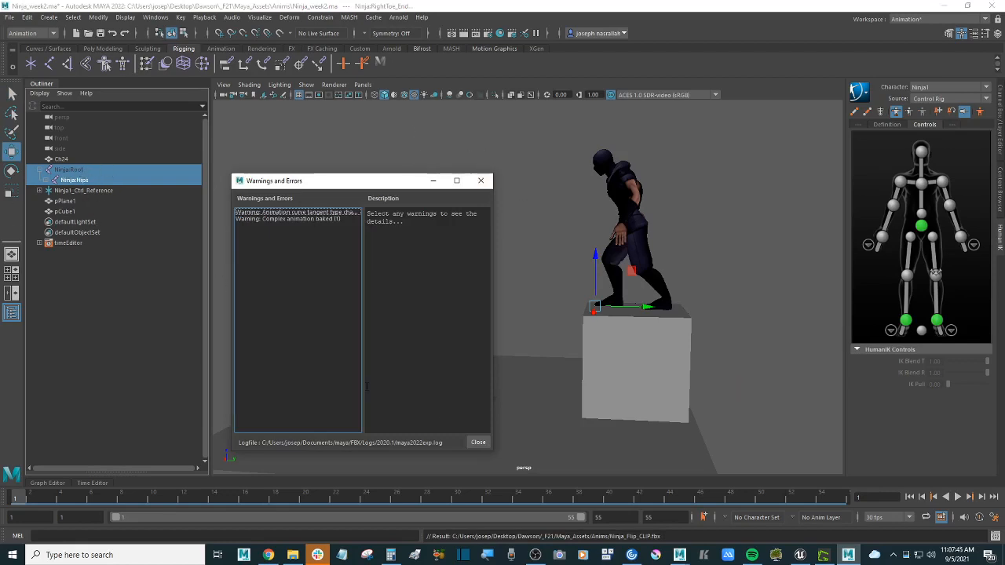
Read the details of the curve tangent and complex animation export warnings, and dismiss the report.
click(287, 213)
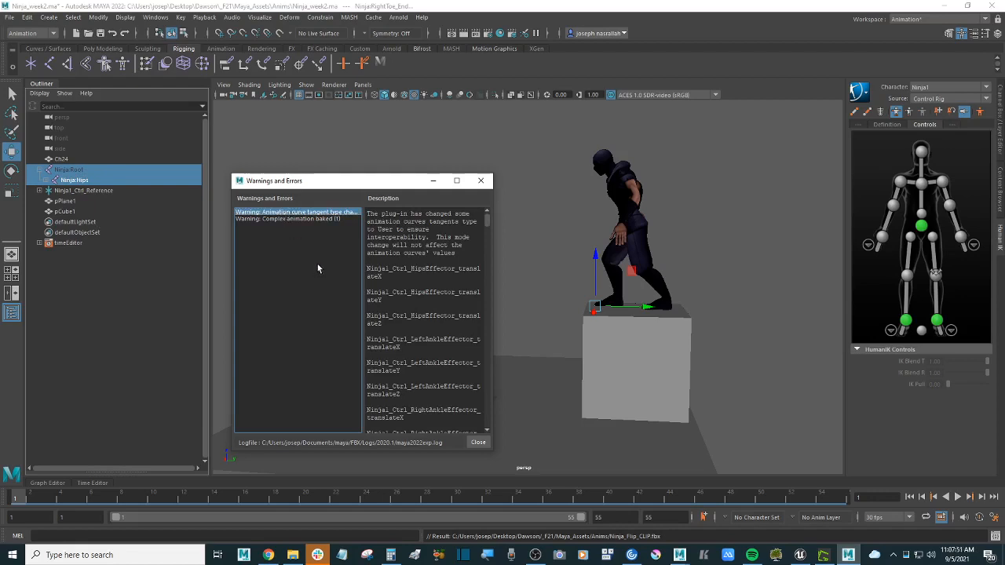
click(327, 219)
click(326, 212)
click(326, 220)
click(333, 212)
click(484, 444)
Deselect the skeleton and save the Ninja_week2.ma scene.
scroll(478, 283, down, 2)
scroll(482, 282, up, 2)
scroll(482, 283, down, 2)
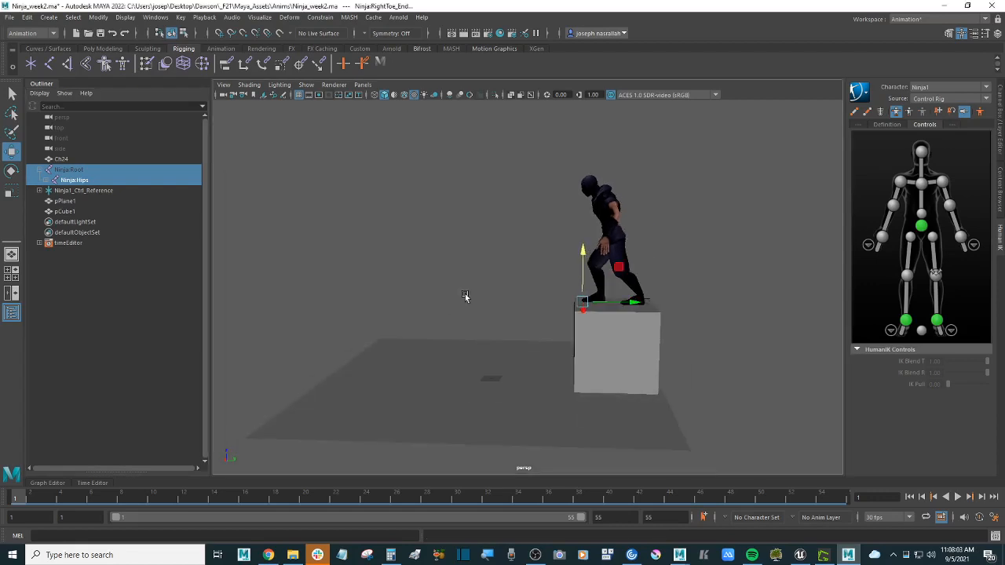
alt+middle_drag(465, 295, 464, 281)
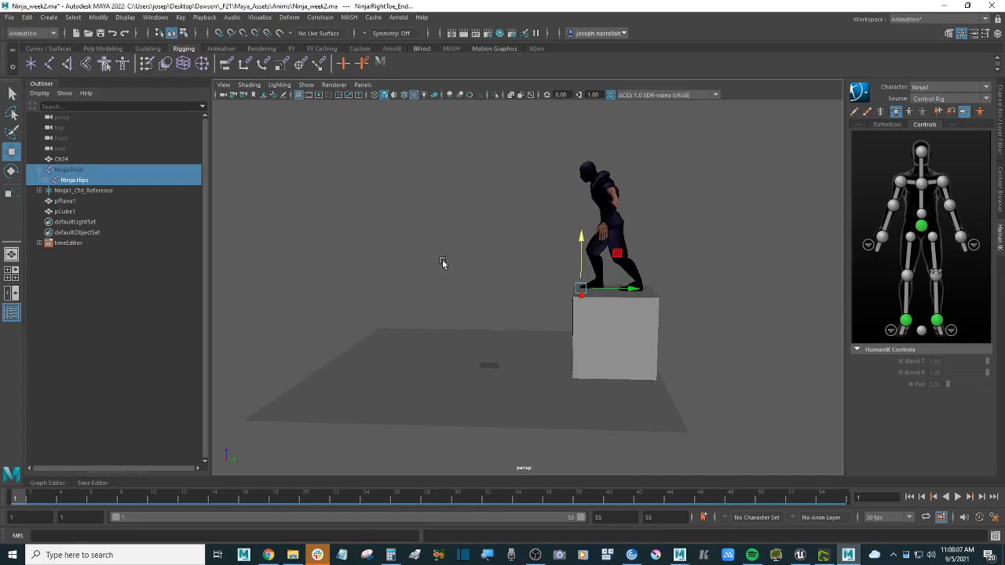
click(442, 263)
key(ctrl+s)
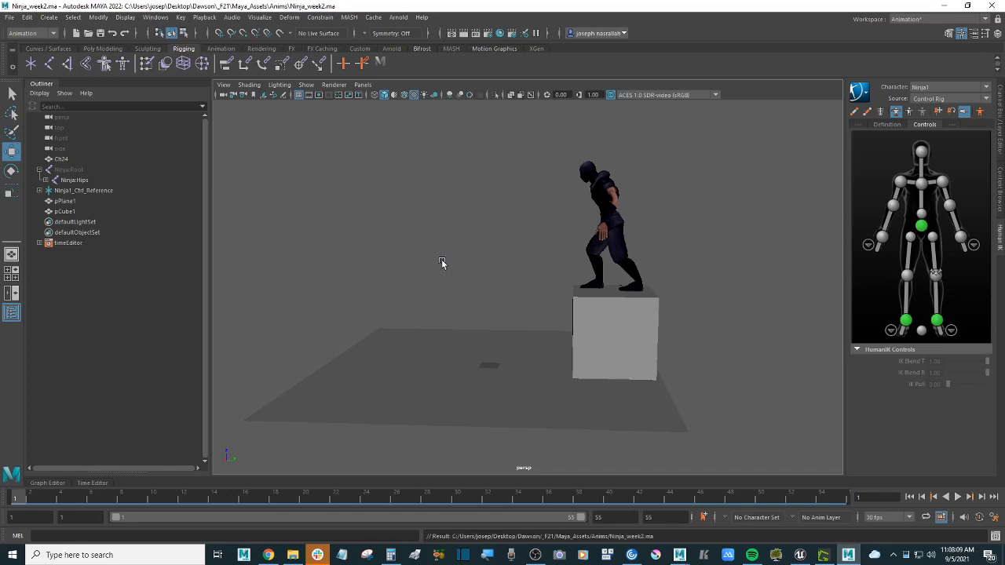
Open the clean rig scene Ninja.ma from the Maya_Assets/Characters folder.
click(10, 17)
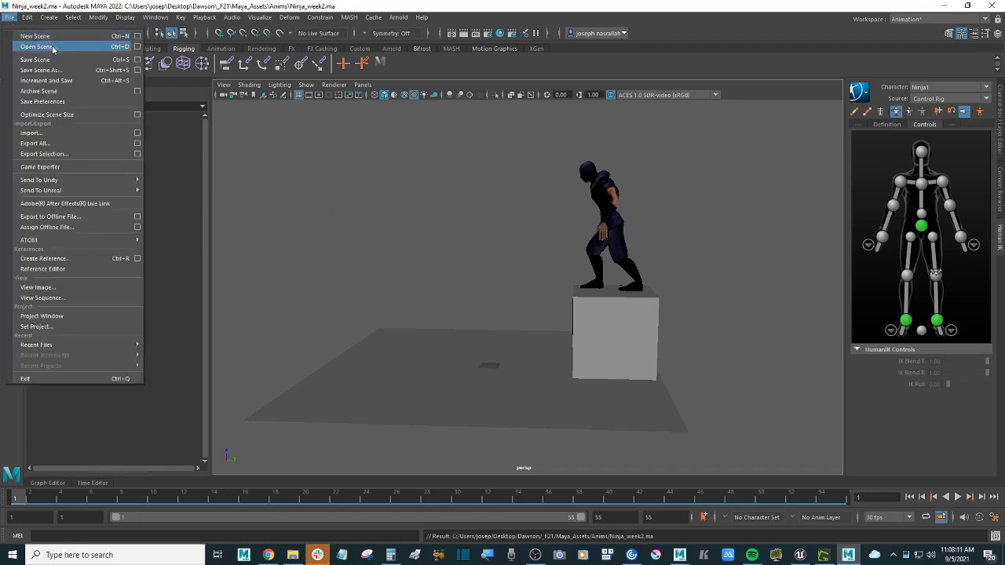
click(35, 44)
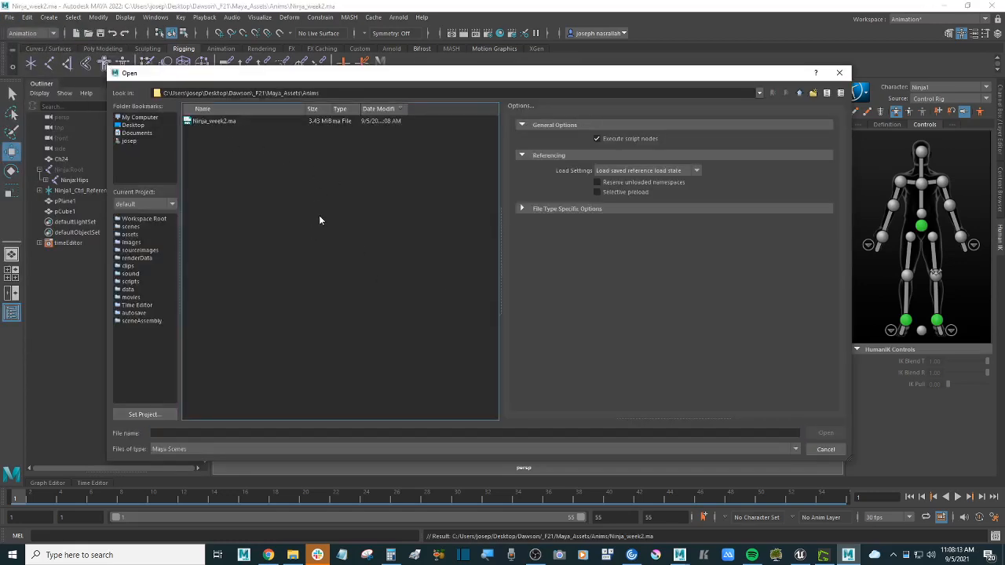
key(BackSpace)
double_click(215, 140)
double_click(228, 123)
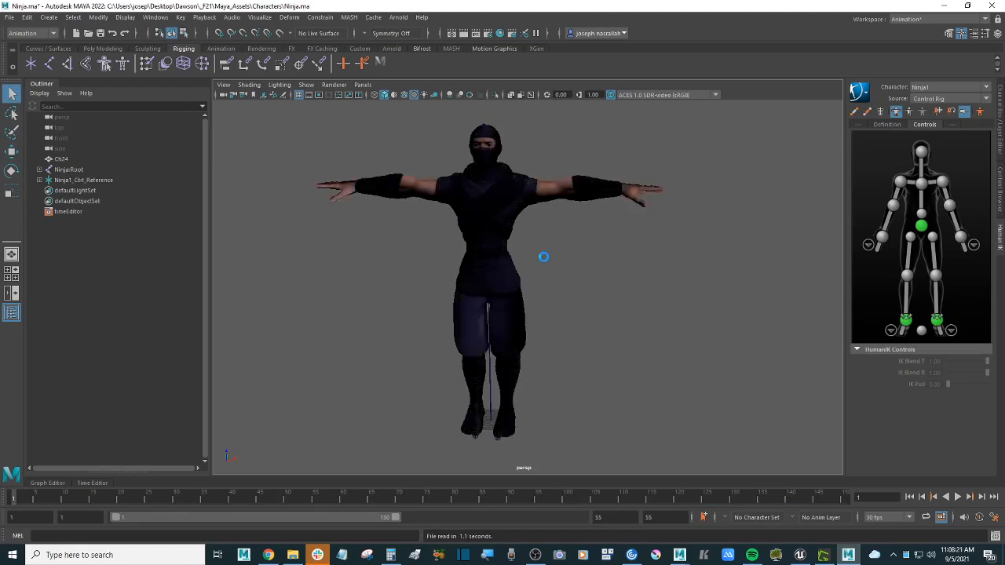
scroll(547, 256, down, 3)
alt+middle_drag(573, 331, 570, 279)
scroll(570, 279, up, 1)
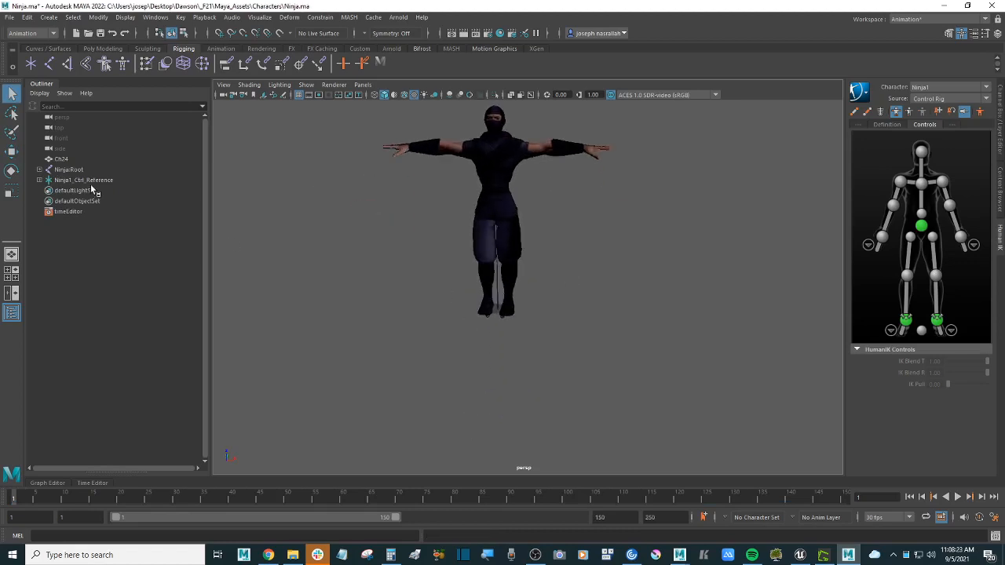
Select the Ninja:Root joint, open an enlarged Time Editor, and frame the character above it.
click(75, 170)
click(39, 170)
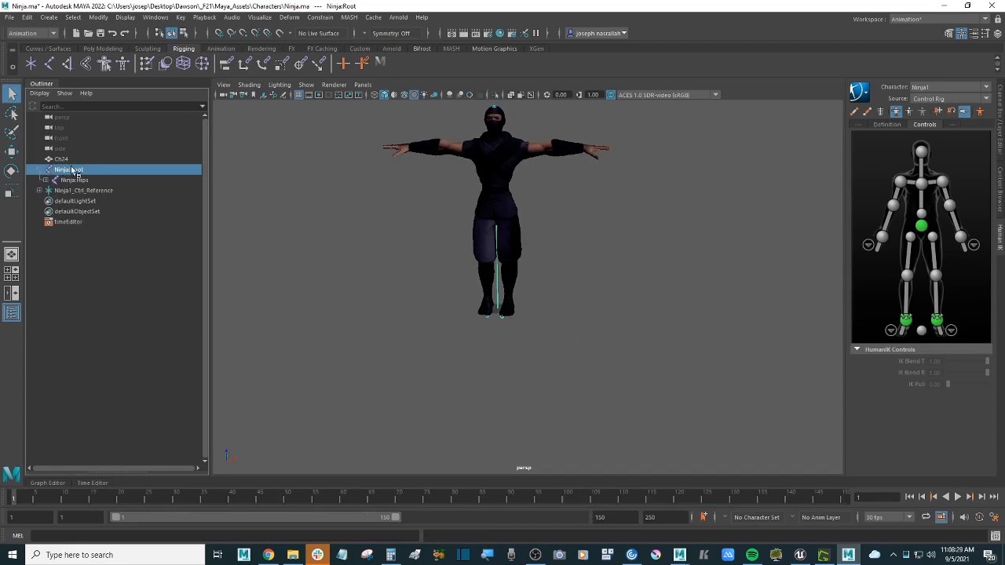
middle_drag(73, 169, 77, 173)
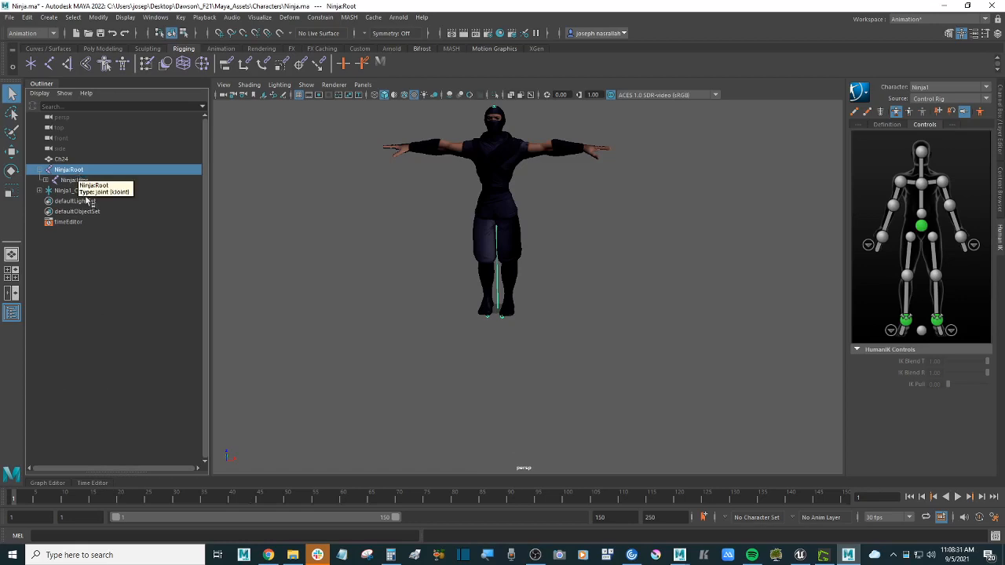
click(103, 485)
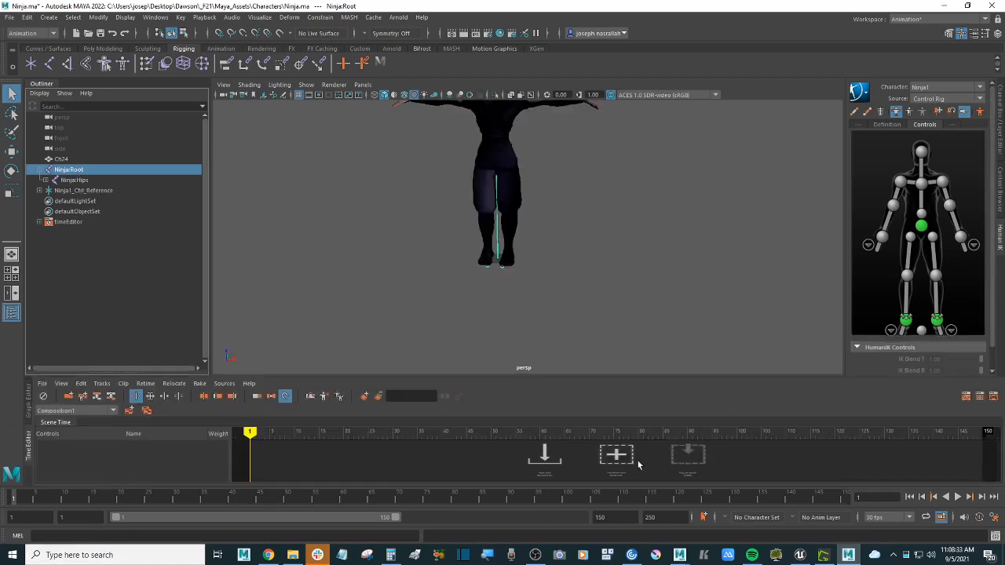
drag(641, 377, 644, 313)
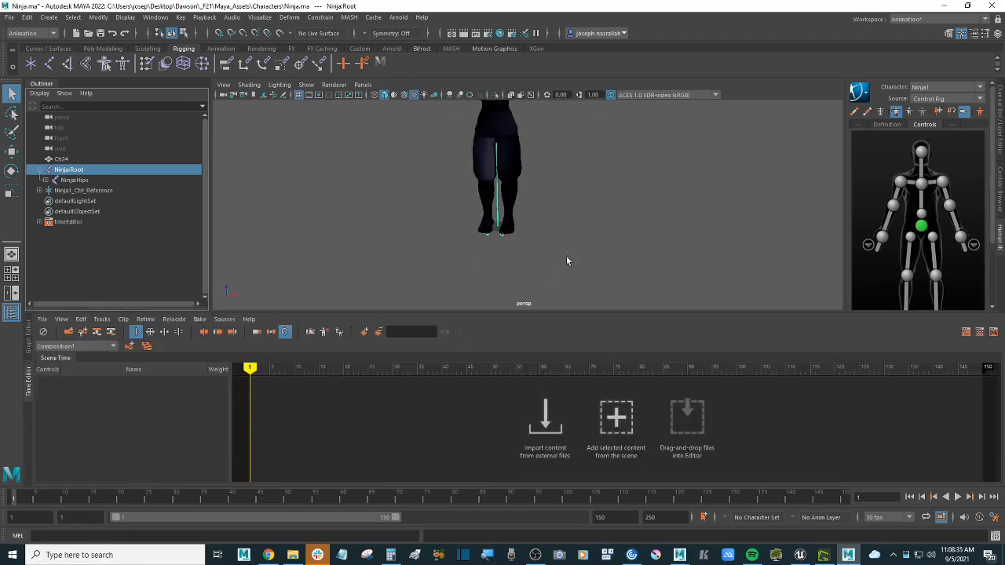
key(f)
alt+drag(570, 243, 547, 245)
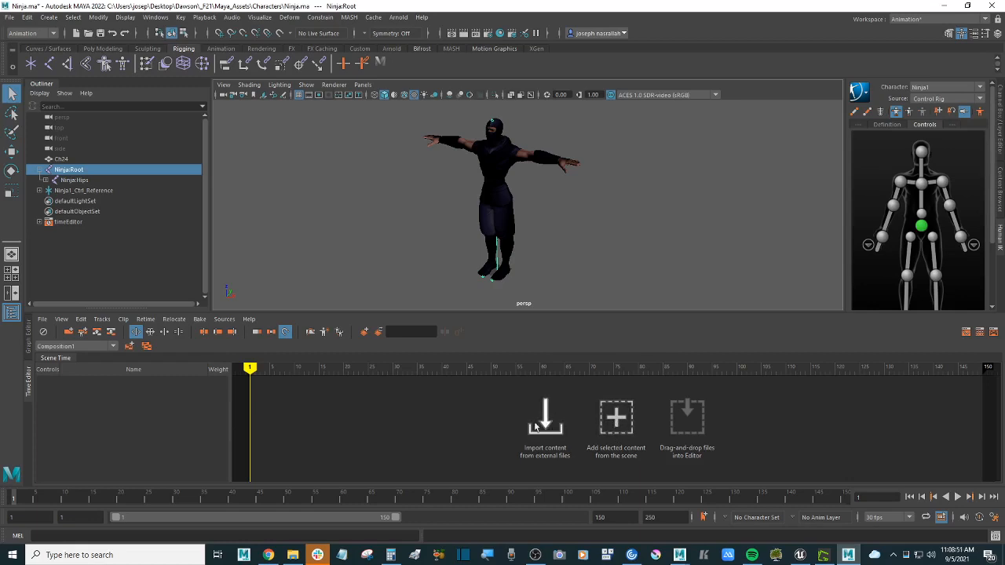
Add the selected skeleton to the Time Editor as a clip and extend the playback range to frame 250.
click(616, 420)
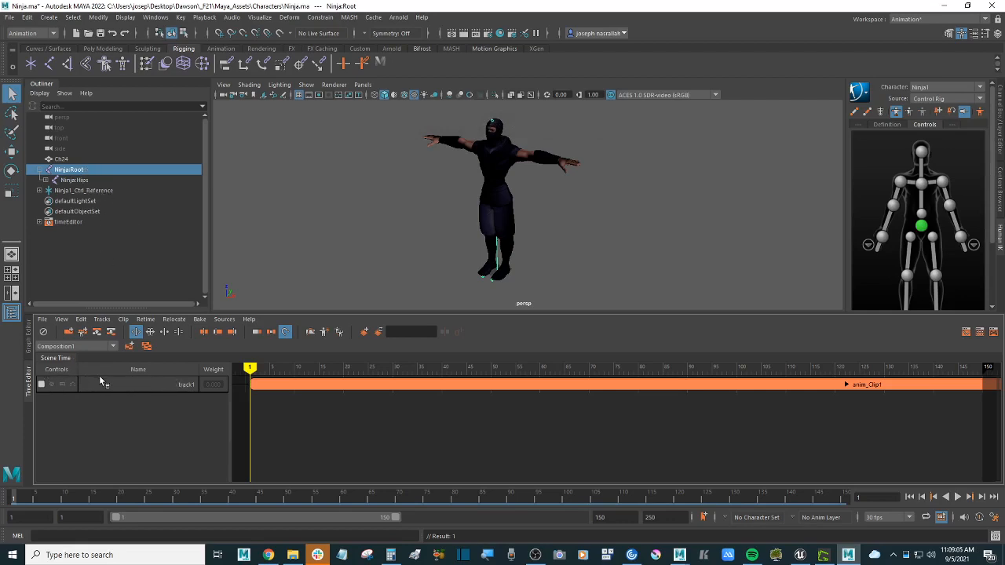
scroll(727, 393, down, 6)
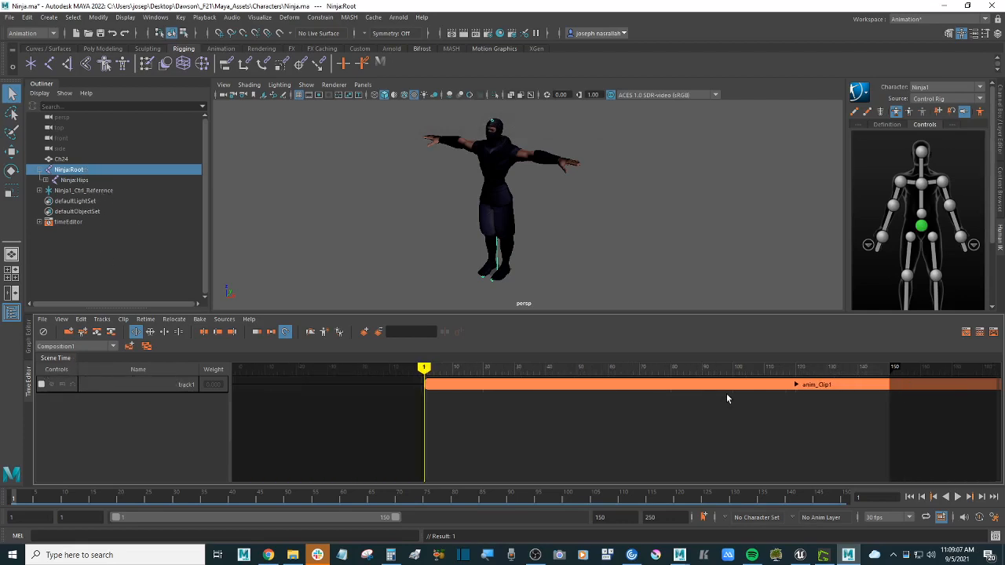
scroll(744, 410, up, 1)
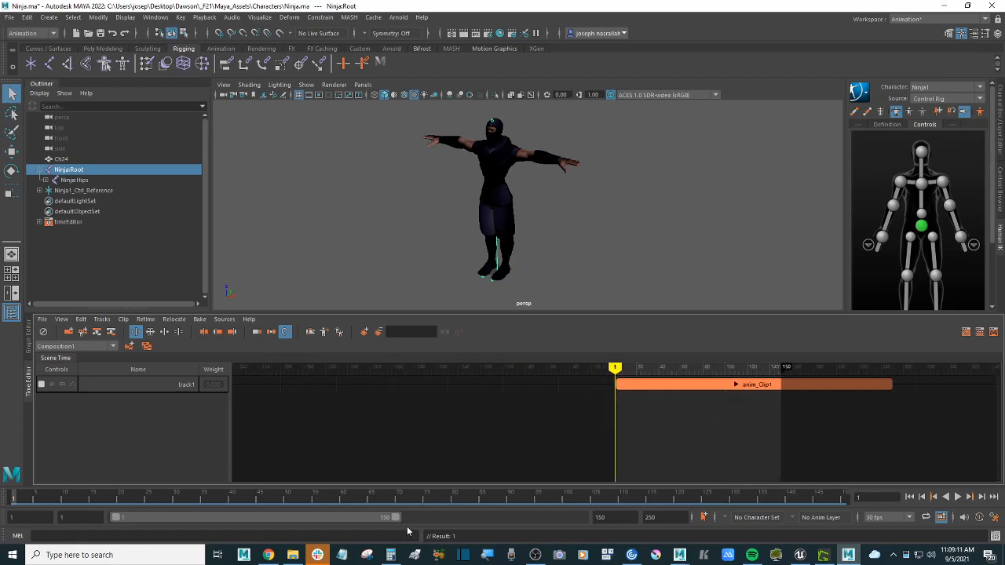
double_click(361, 518)
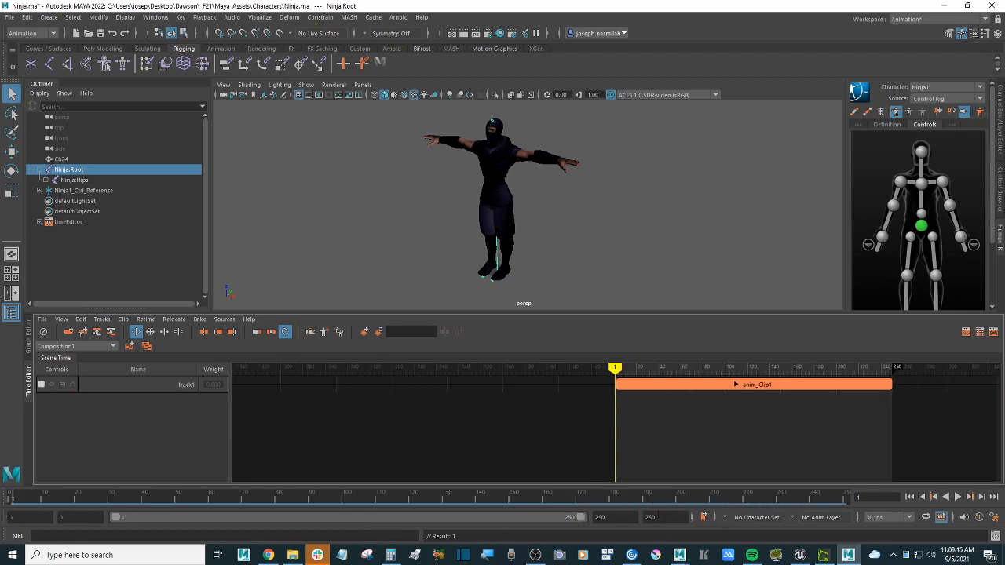
Try shifting the clip earlier and shortening its end, and delete it from the track.
mouse_move(764, 389)
mouse_down()
mouse_move(680, 389)
mouse_move(790, 385)
mouse_move(745, 395)
mouse_move(755, 395)
mouse_up()
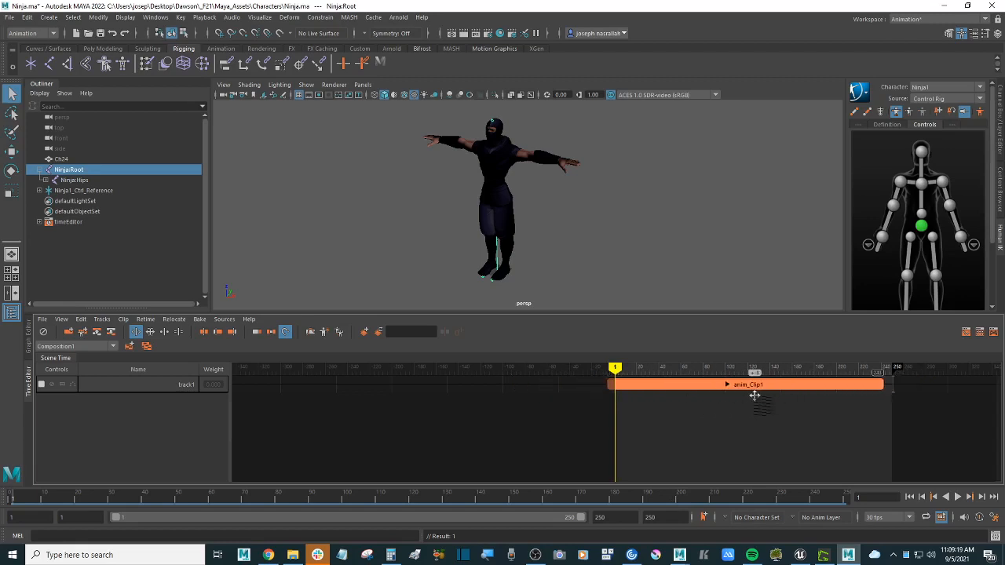
drag(882, 380, 800, 384)
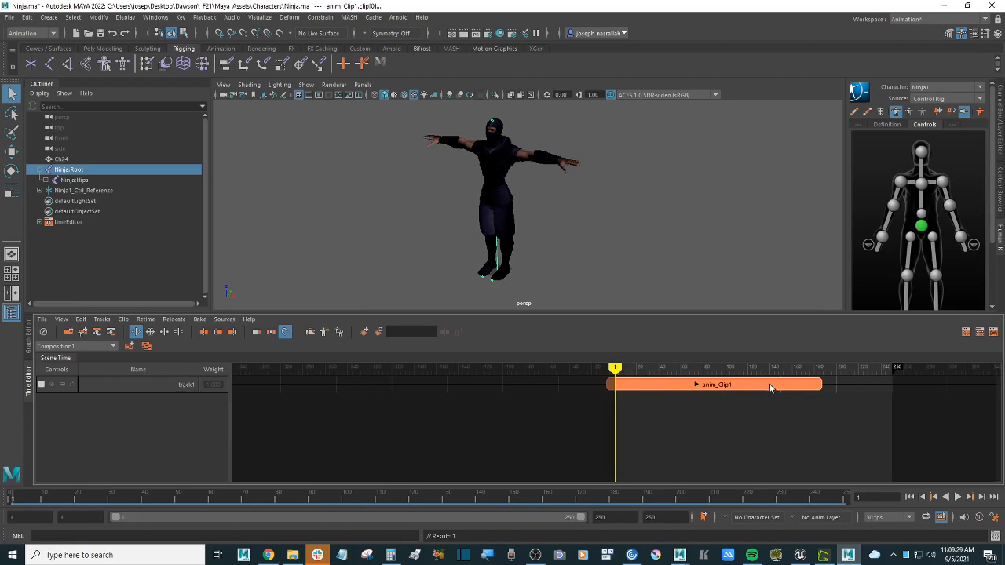
key(Delete)
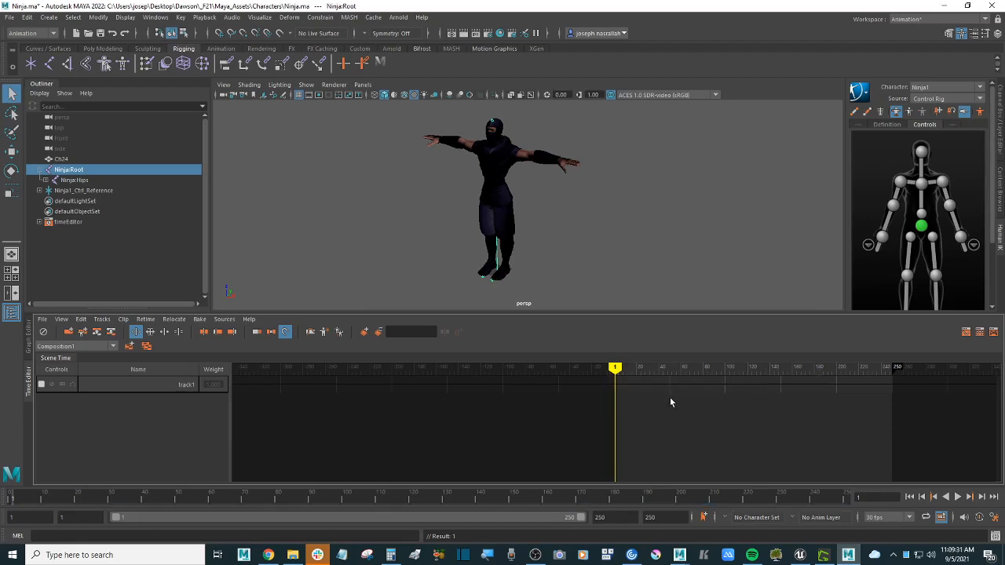
Switch to File Explorer and locate Ninja_Flip_CLIP.fbx in the Desktop/Dawson/_F21/Maya_Assets/Anims folder.
mouse_move(294, 558)
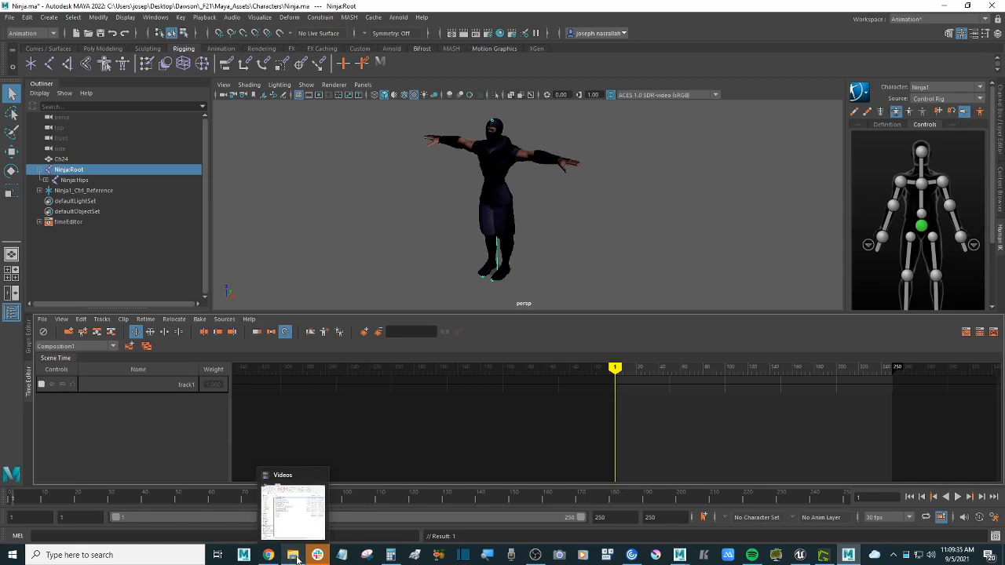
click(295, 558)
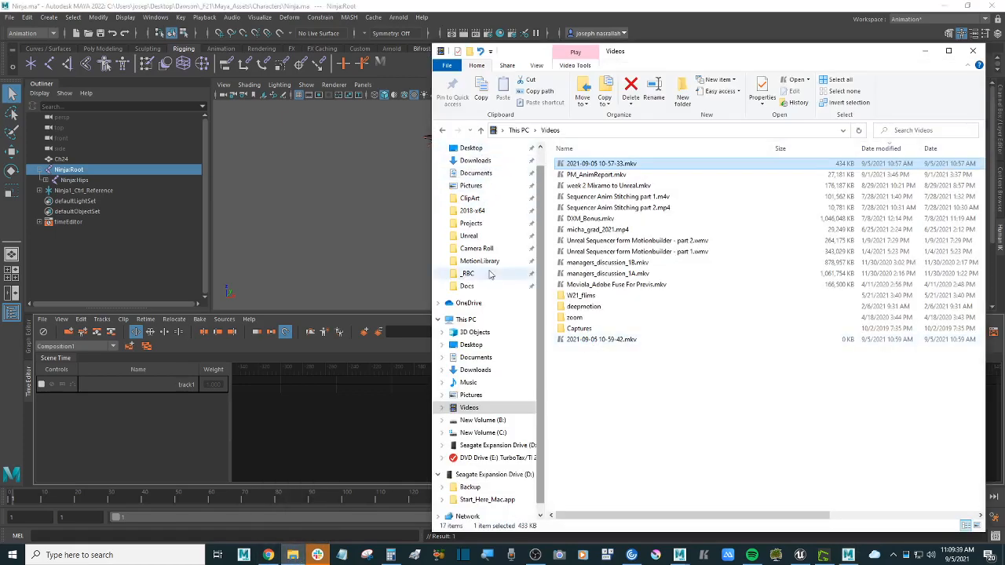
click(471, 148)
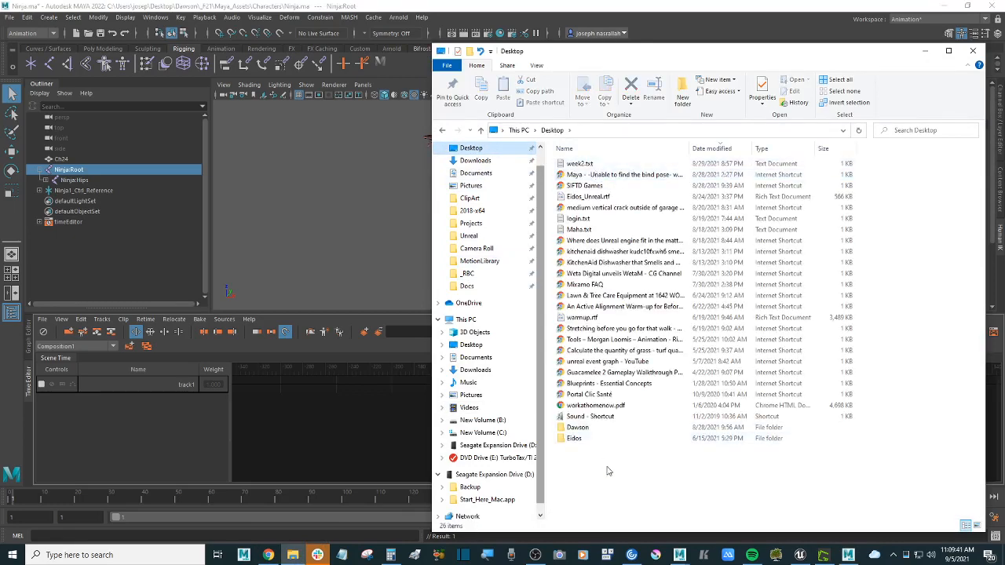
double_click(578, 428)
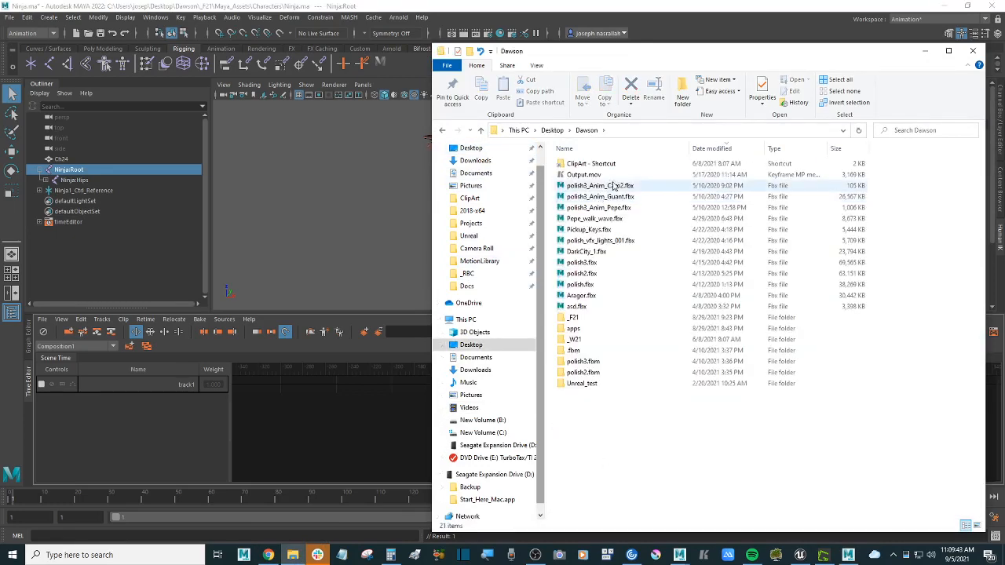
click(591, 320)
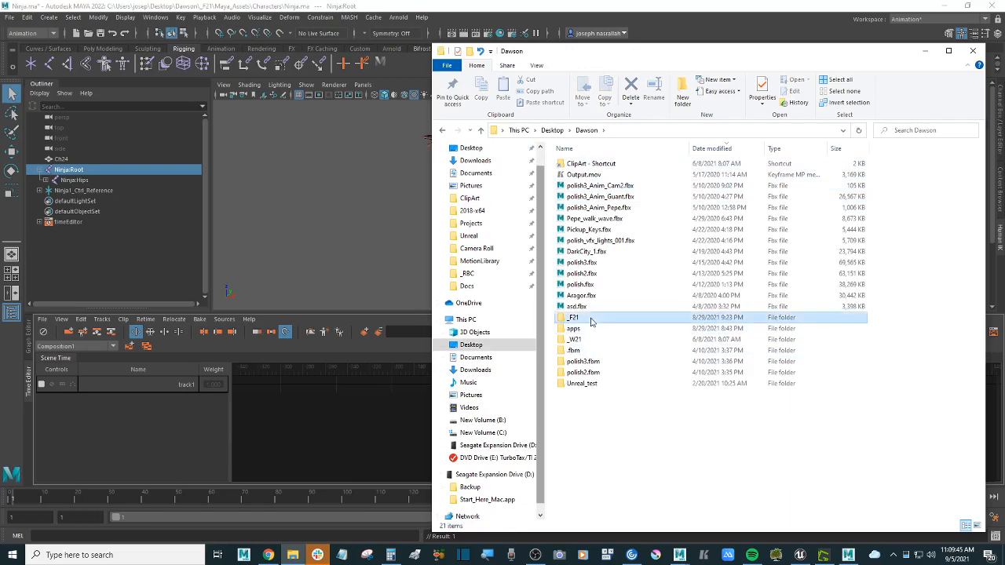
double_click(592, 321)
double_click(601, 176)
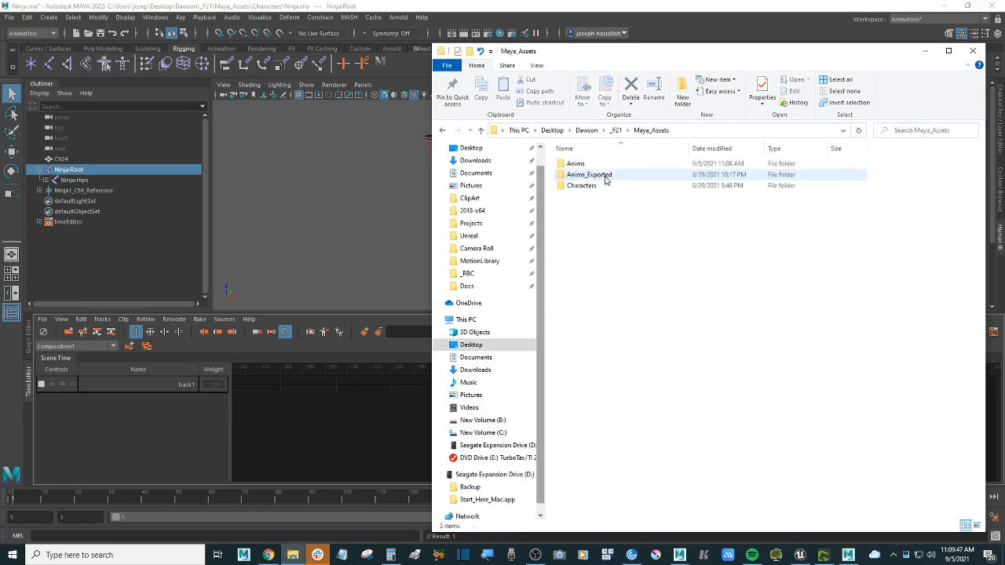
double_click(593, 164)
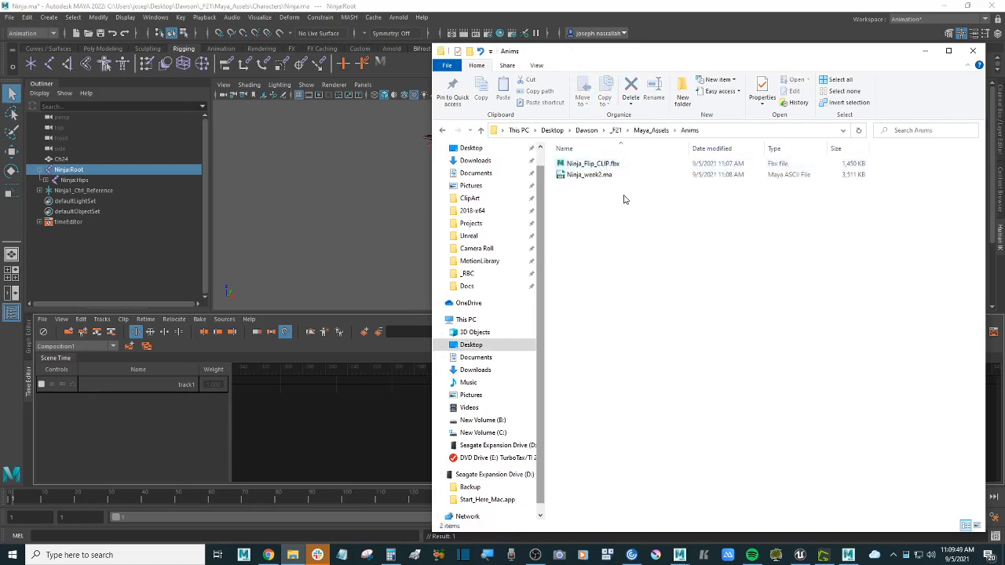
click(612, 167)
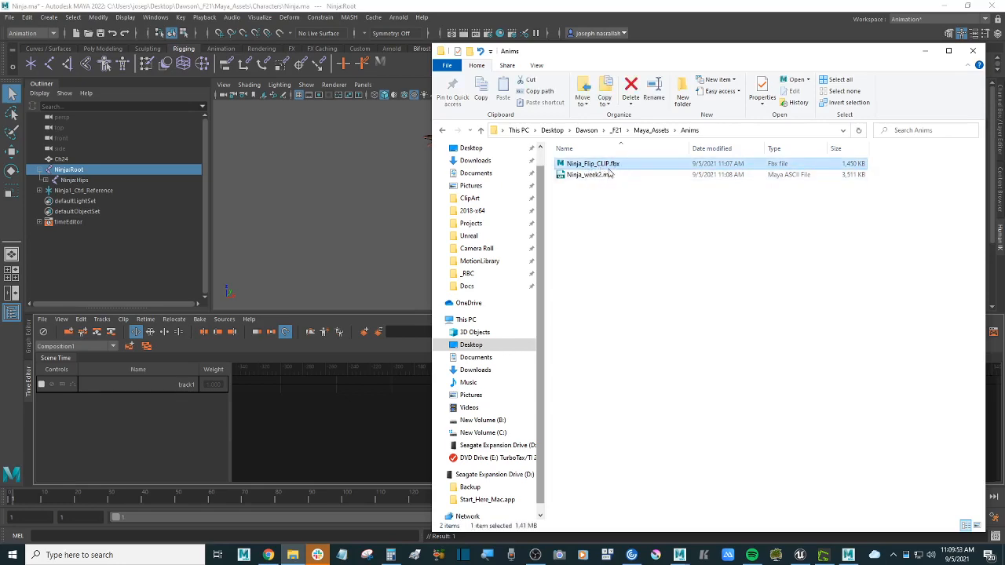
drag(651, 60, 880, 262)
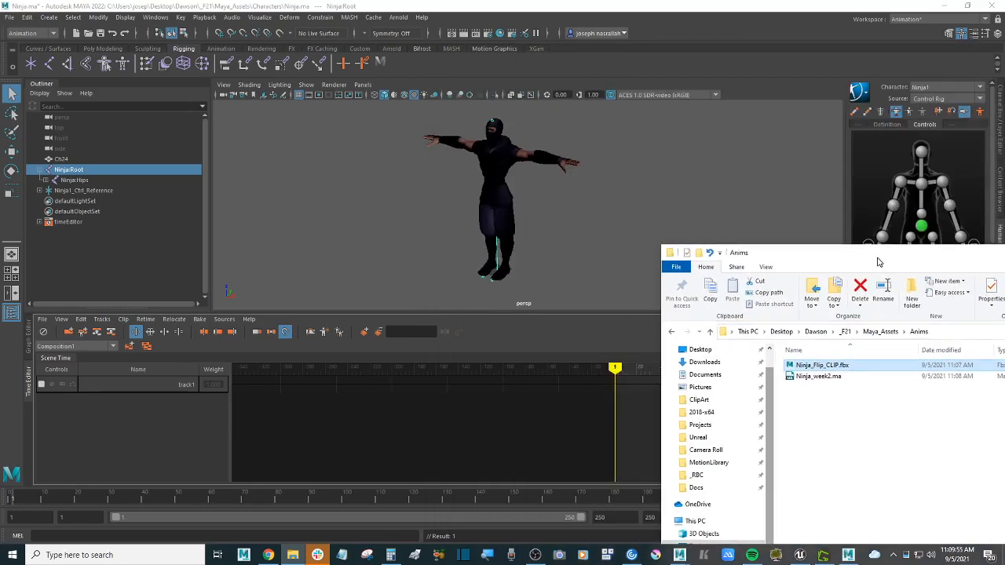
click(605, 411)
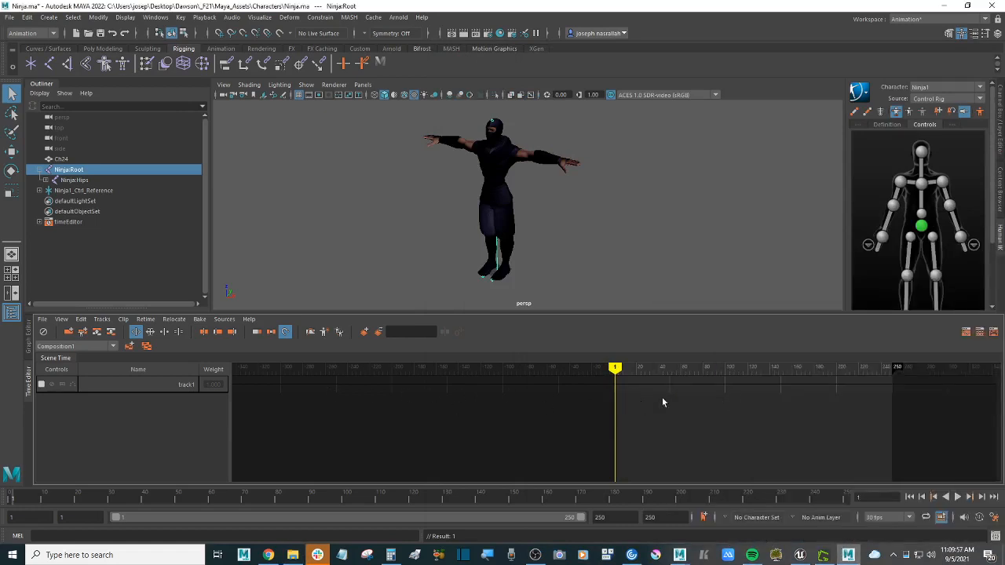
Launch the keystroke display utility keycastow.exe from the Dawson/apps/keycastow folder in File Explorer.
click(294, 557)
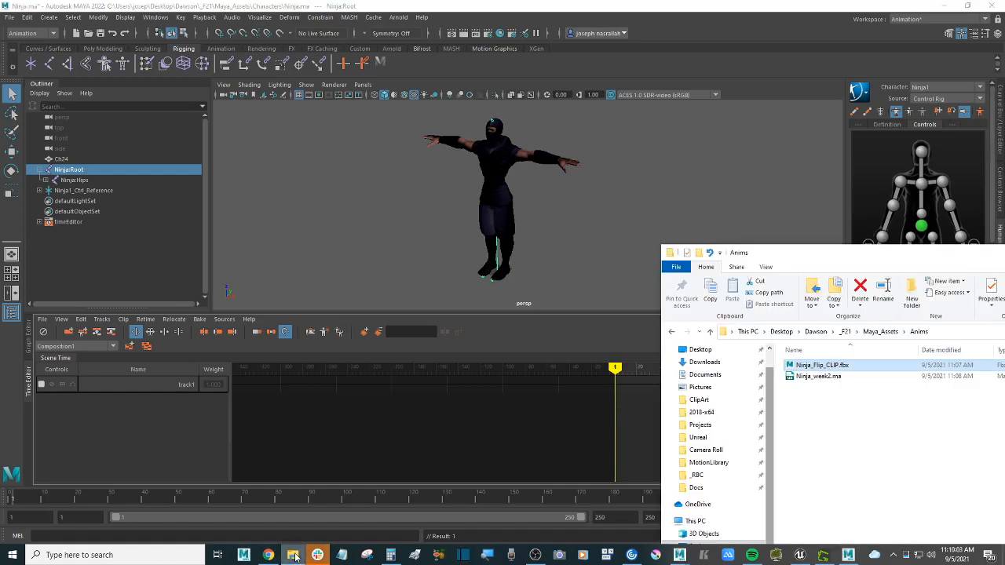
click(294, 557)
click(293, 556)
drag(822, 258, 623, 116)
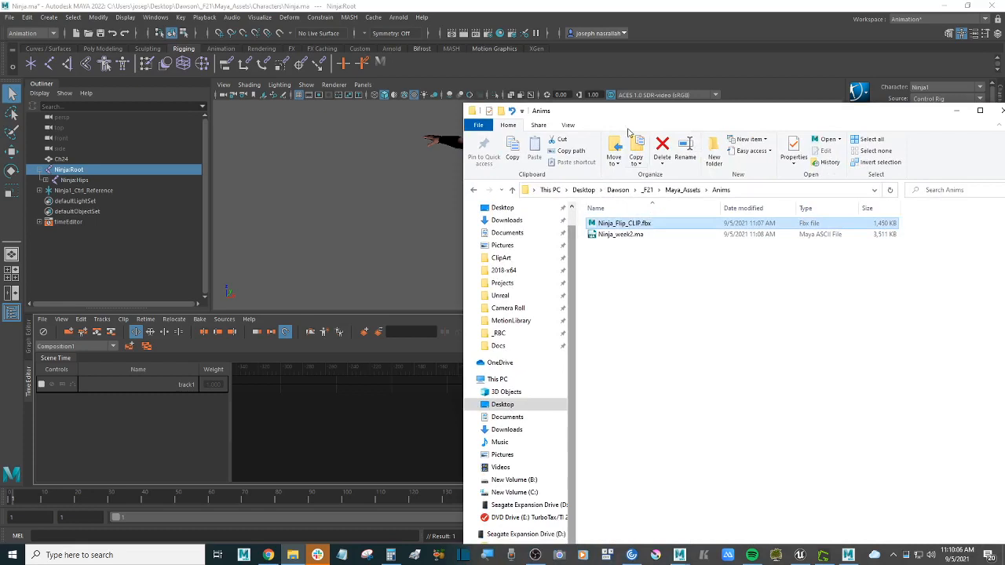
click(619, 190)
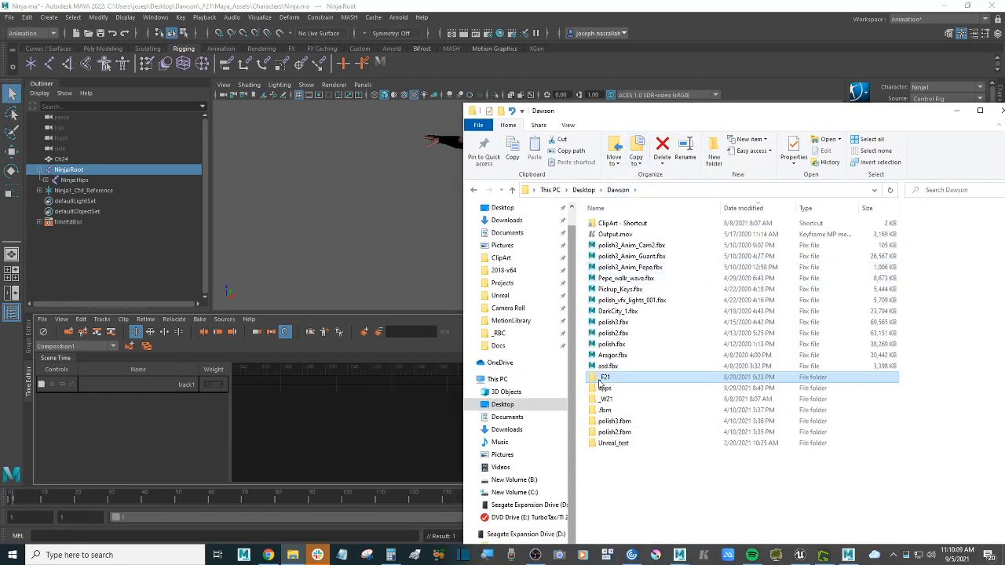
click(619, 390)
double_click(619, 390)
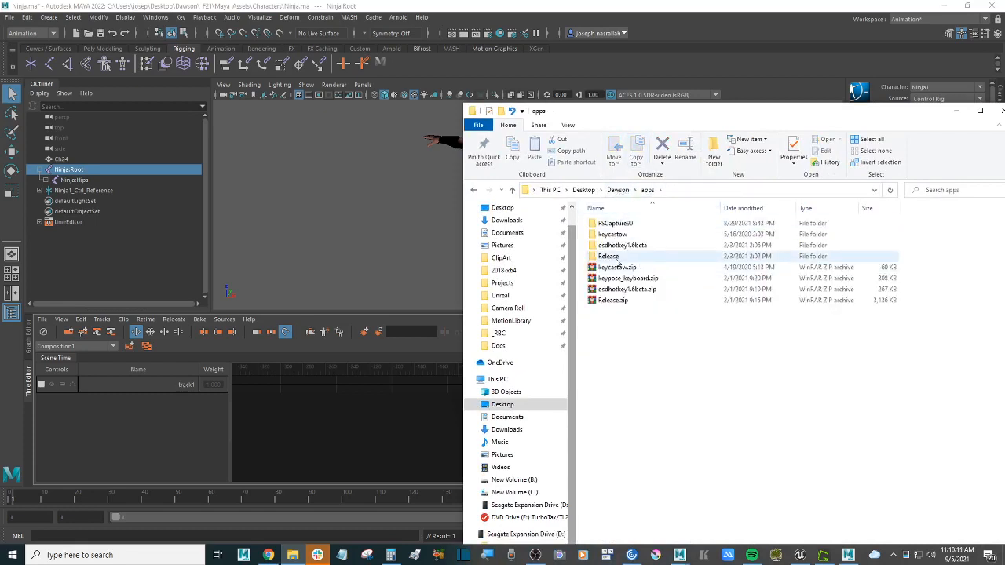
double_click(614, 234)
click(620, 225)
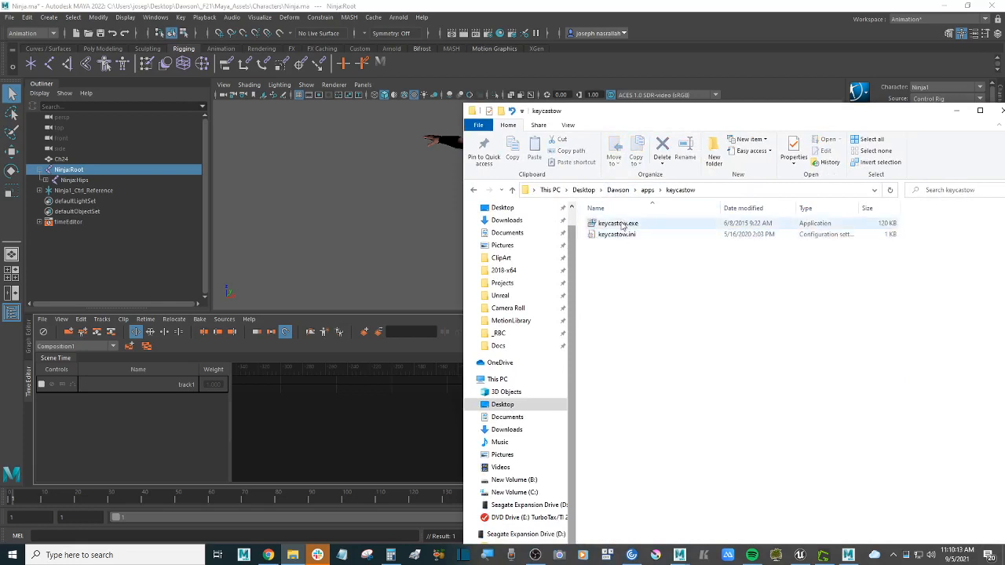
Look over the T-posed ninja in the viewport and the empty Time Editor track across frames 1 to 250.
click(430, 220)
scroll(508, 247, down, 2)
scroll(508, 247, up, 2)
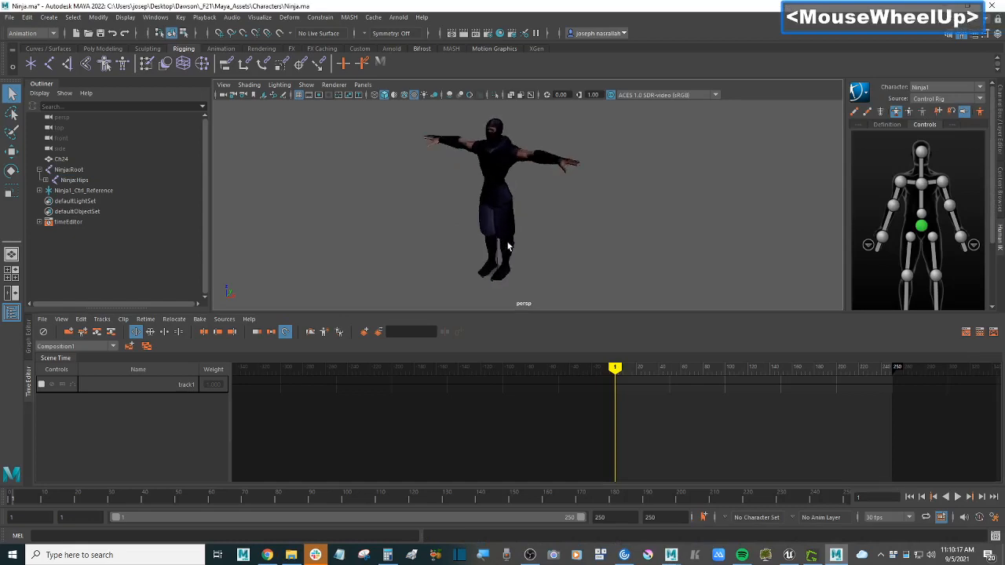
right_click(760, 375)
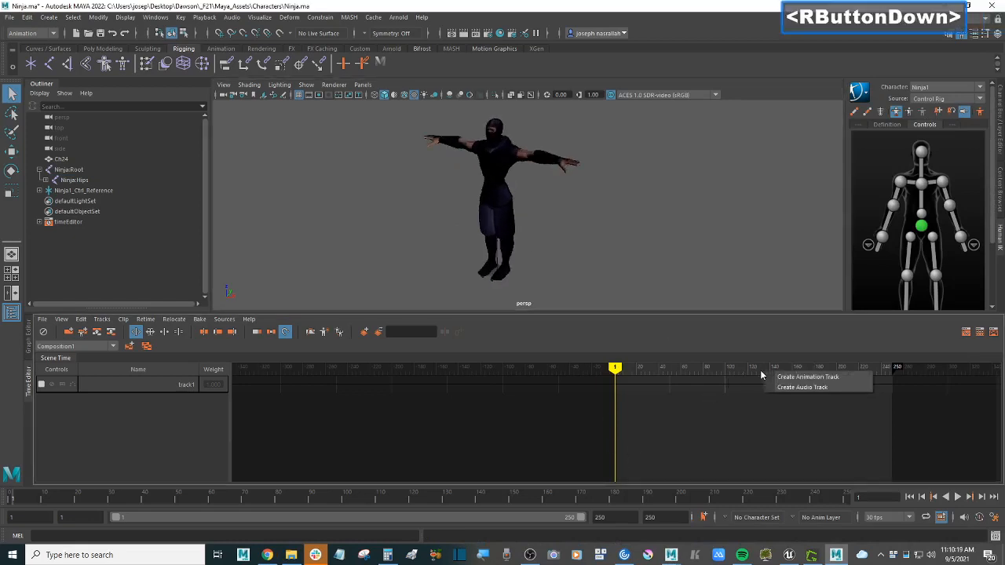
middle_drag(739, 417, 480, 395)
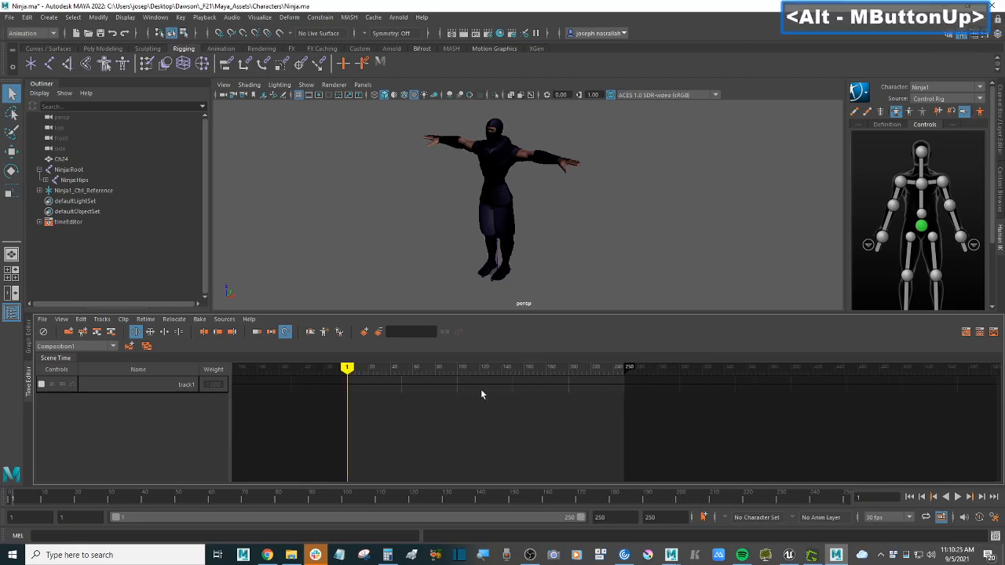
alt+drag(540, 250, 562, 245)
mouse_move(550, 397)
alt+middle_down()
mouse_move(464, 395)
mouse_move(539, 397)
alt+middle_up()
alt+scroll(539, 396, up, 4)
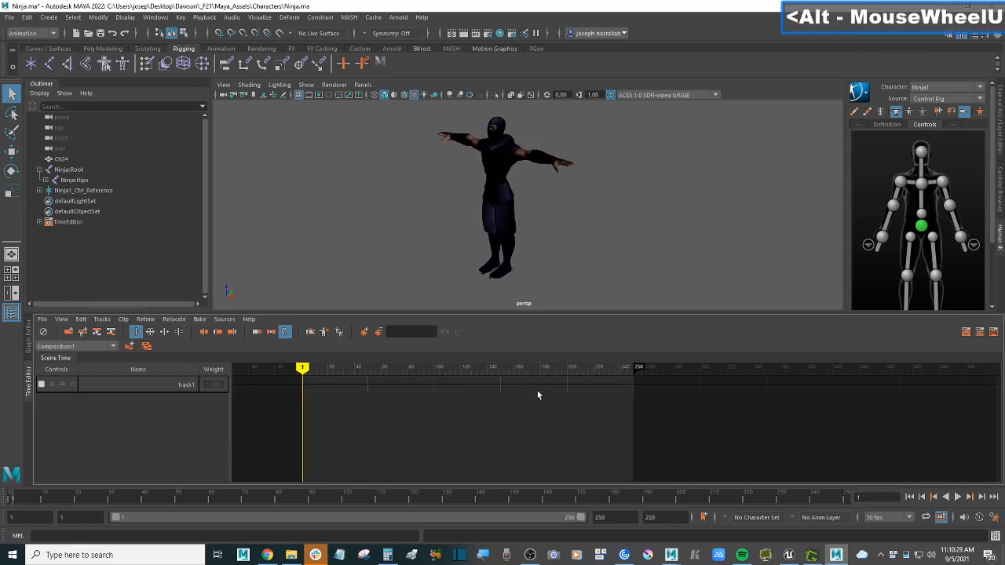
alt+scroll(538, 395, down, 2)
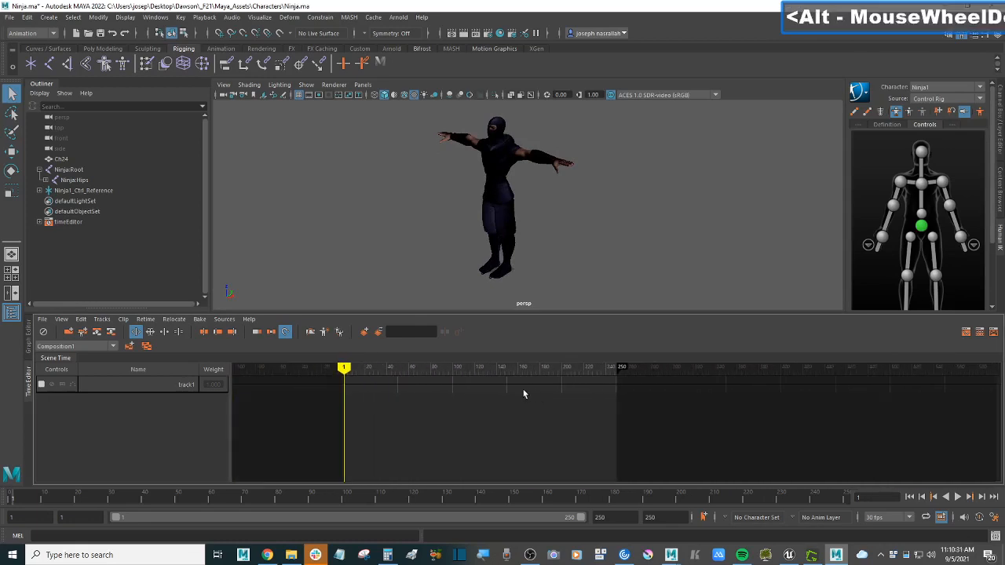
Return to File Explorer and pin the keycastow folder to Quick access.
click(291, 556)
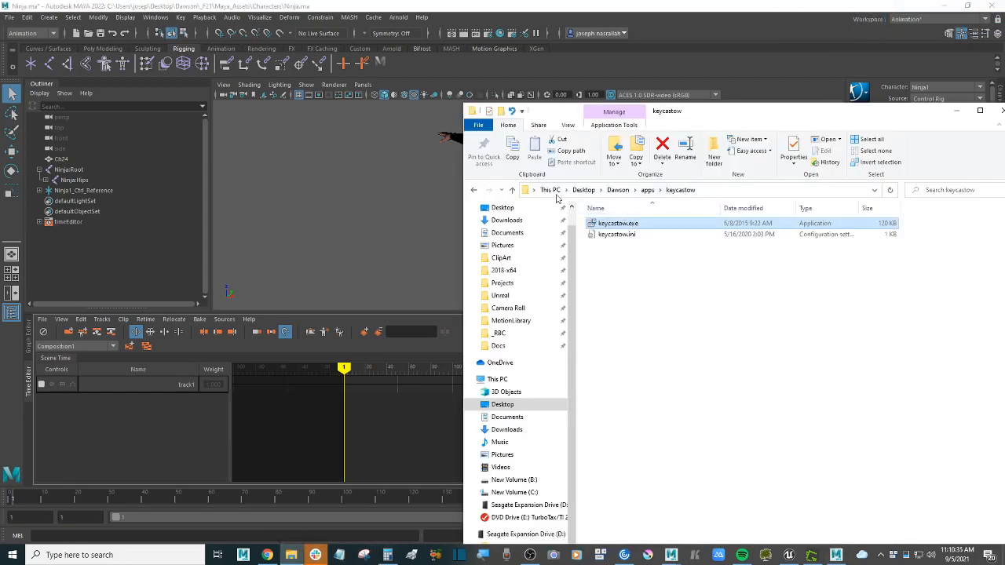
click(474, 190)
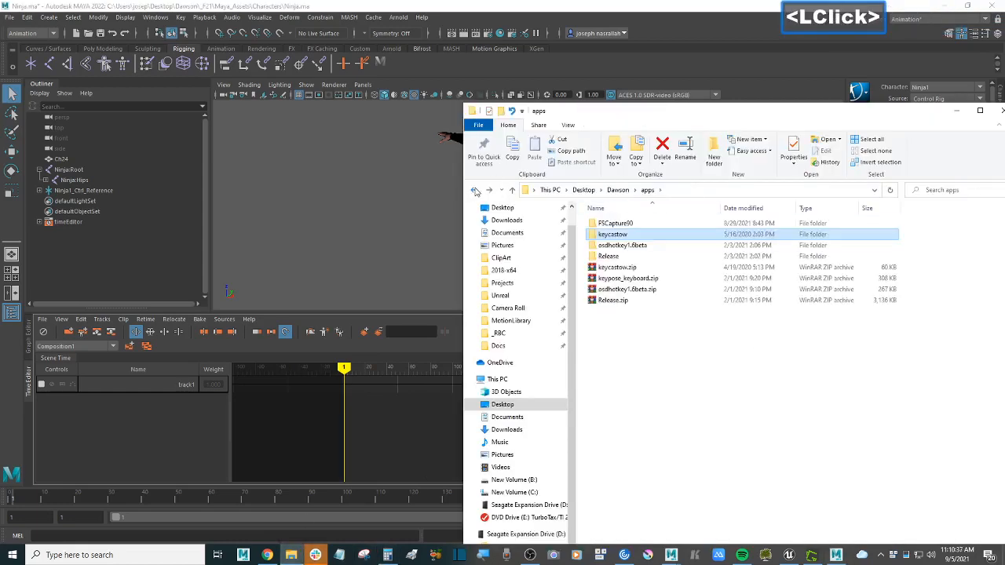
click(474, 191)
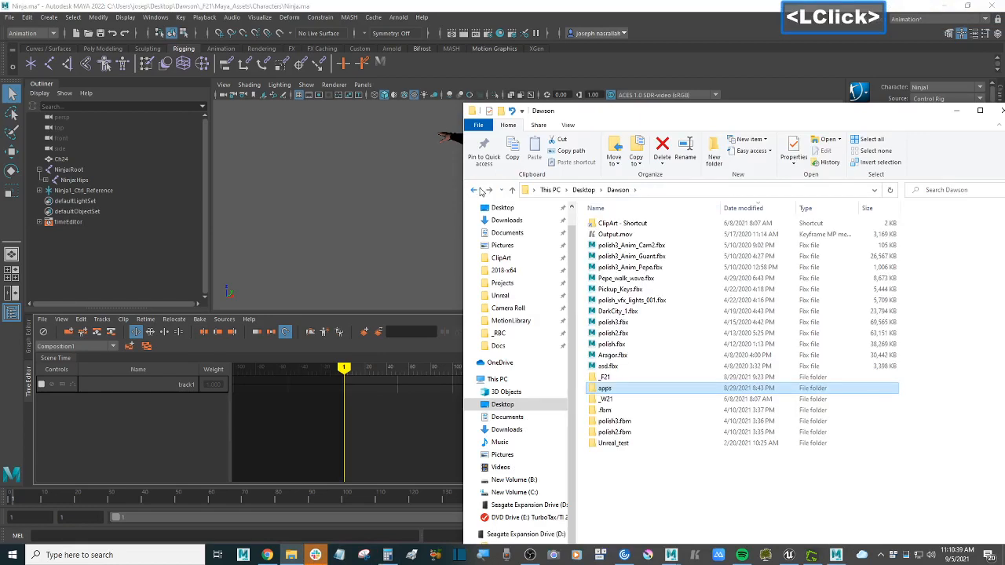
click(488, 190)
right_click(652, 234)
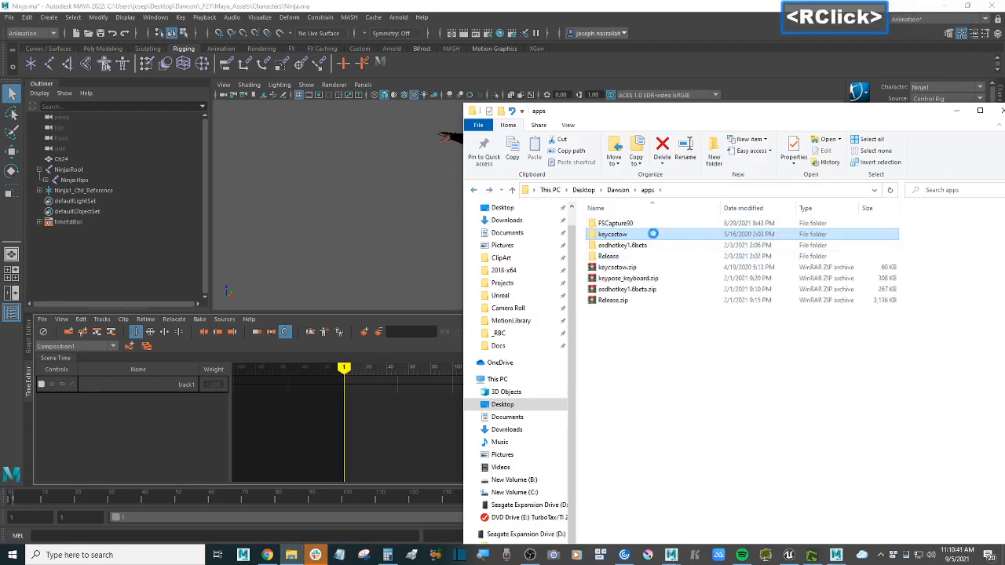
click(691, 268)
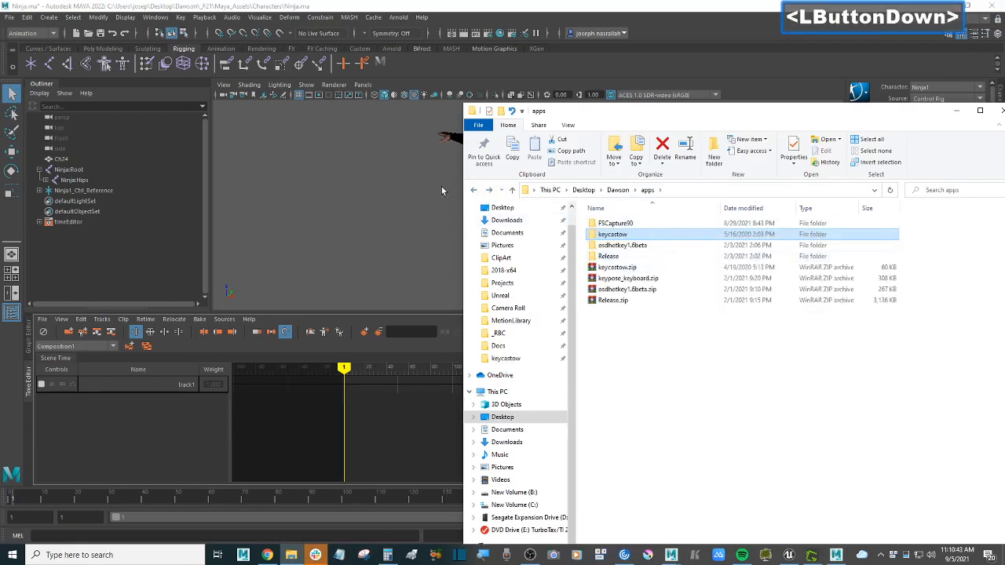
Go back to the Anims folder and import Ninja_Flip_CLIP.fbx onto track1 of Maya's Time Editor.
click(474, 190)
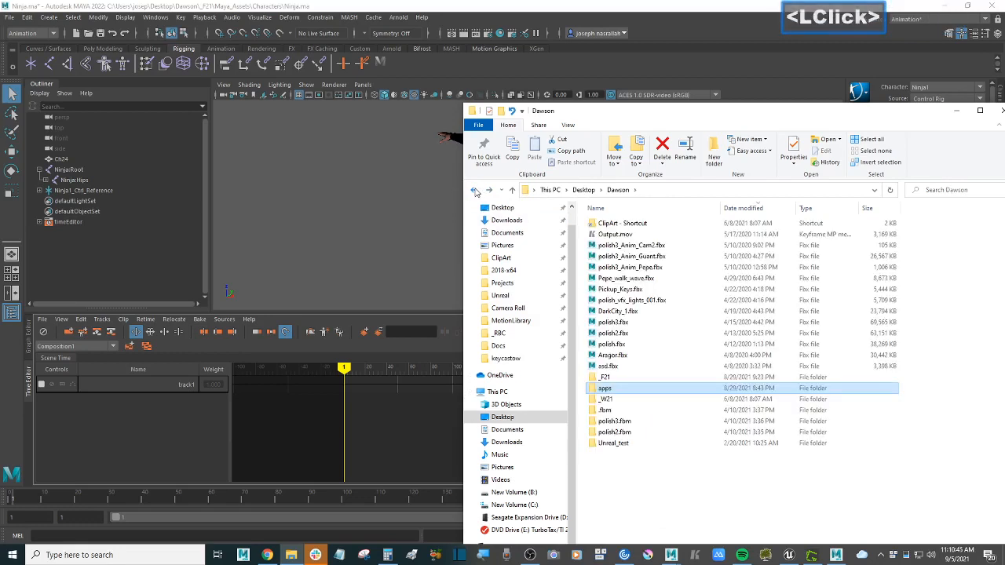
click(474, 190)
click(628, 224)
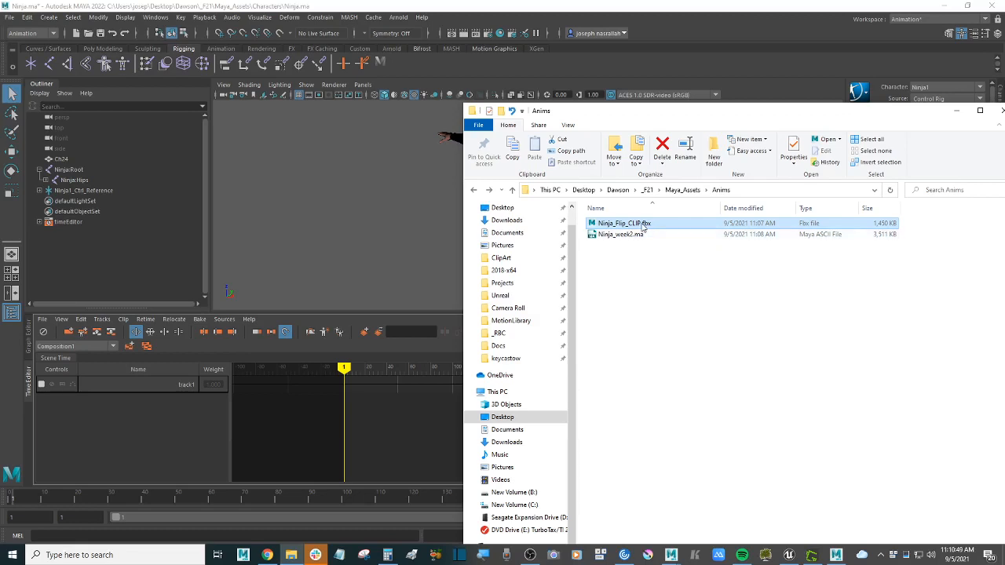
drag(644, 227, 421, 386)
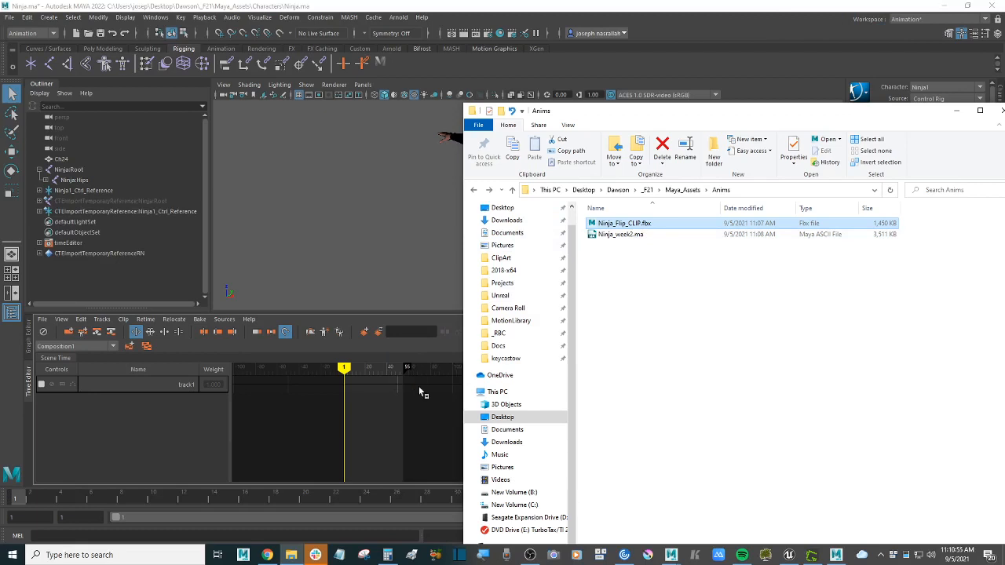
click(375, 405)
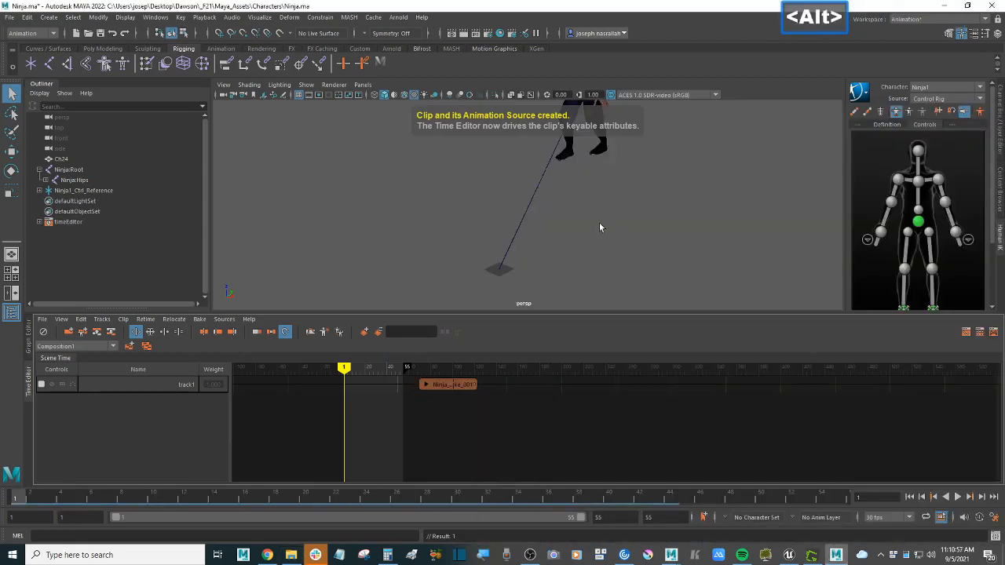
Reframe the posed ninja and shift the imported flip clip on track1 to start at frame 1.
alt+middle_drag(581, 200, 568, 224)
alt+scroll(568, 224, down, 3)
alt+drag(606, 234, 555, 217)
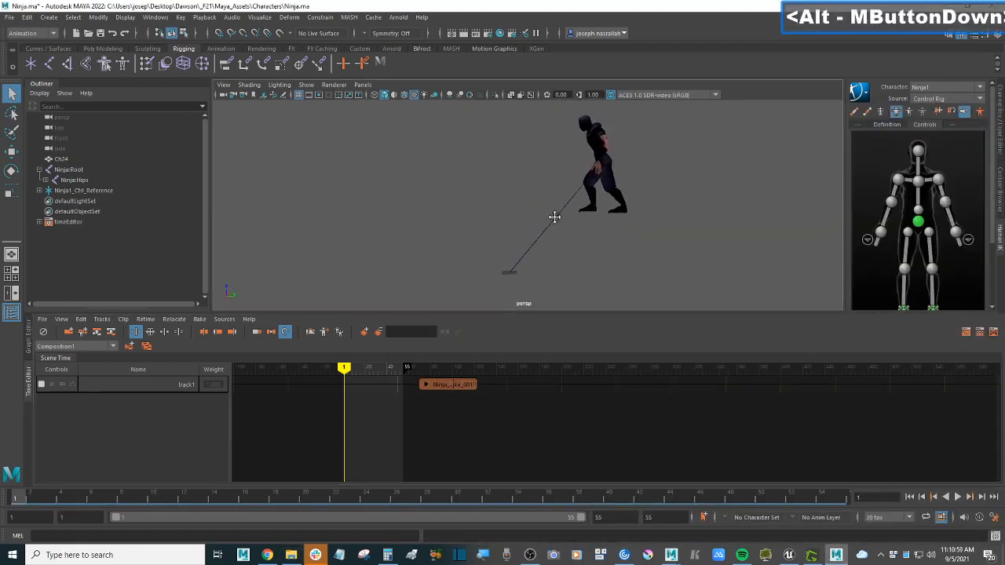
alt+middle_drag(555, 218, 552, 233)
drag(350, 366, 374, 384)
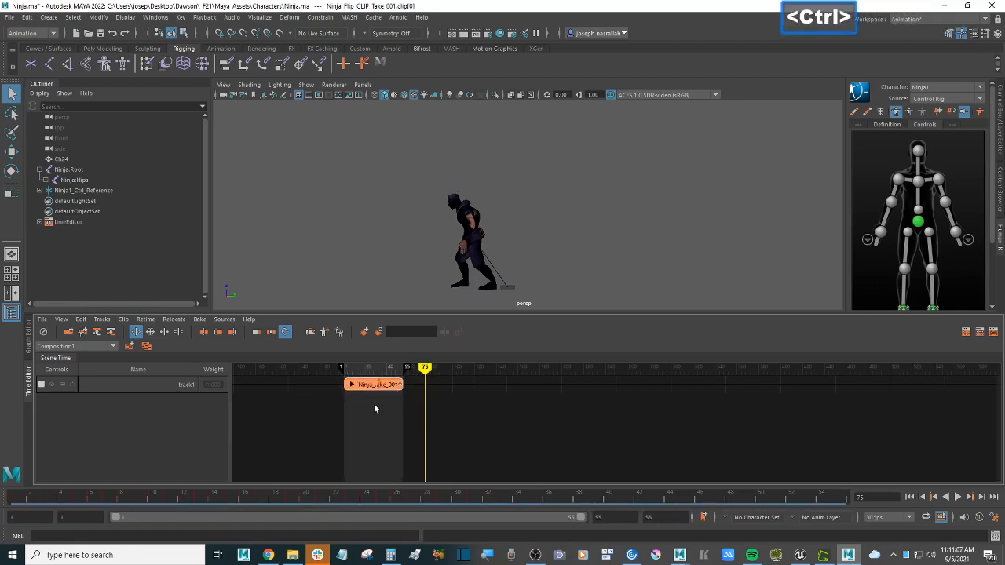
Scrub through the enlarged Ninja_Flip_CLIP_Take_001 clip and place the current time at frame 33.
ctrl+scroll(373, 404, up, 3)
ctrl+scroll(374, 405, up, 3)
ctrl+middle_drag(443, 428, 423, 418)
alt+middle_drag(355, 424, 430, 427)
drag(348, 367, 469, 404)
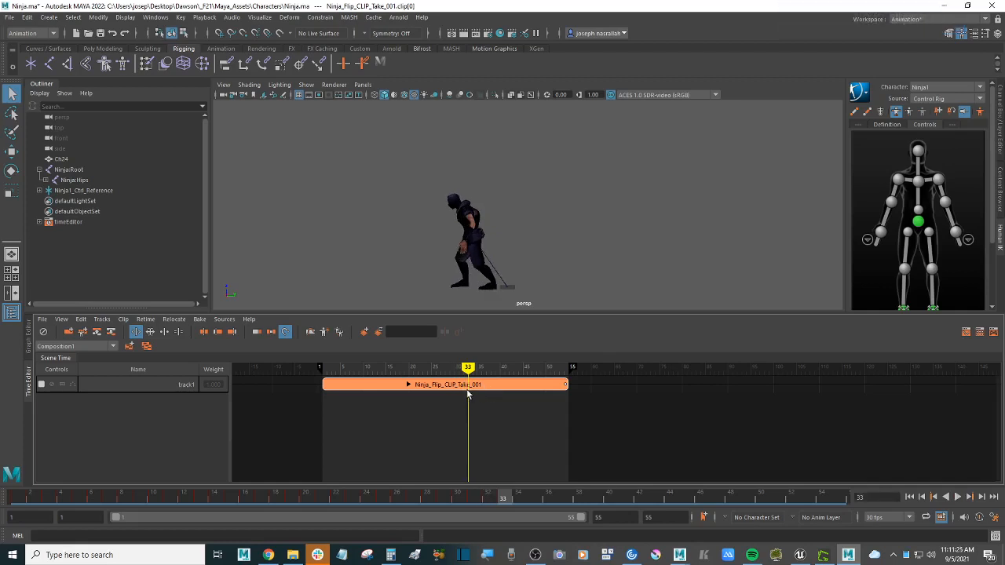
mouse_move(469, 369)
mouse_down()
mouse_move(559, 373)
mouse_move(469, 373)
mouse_up()
Try trimming the end of the flip clip to frame 33, and undo the trim.
drag(566, 385, 474, 391)
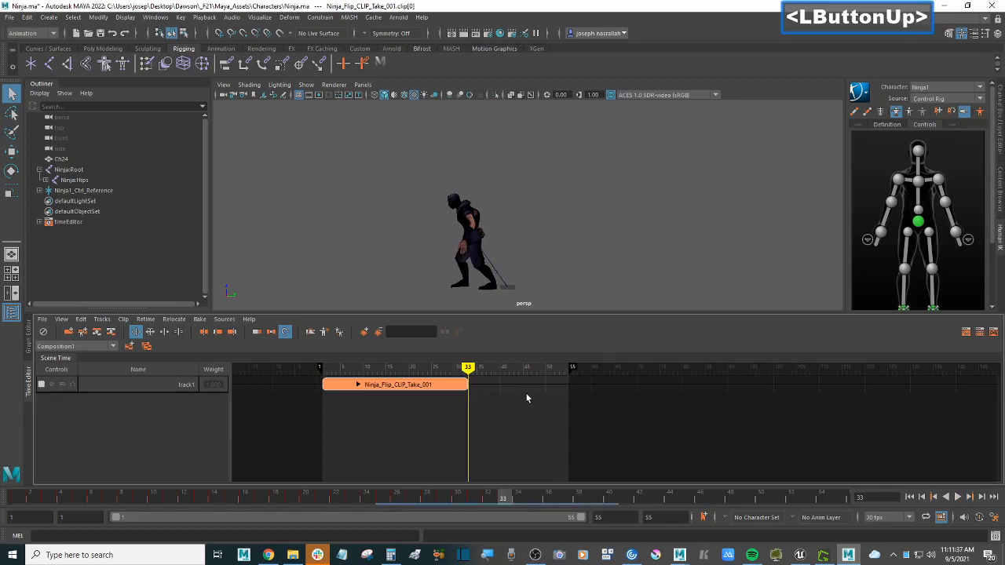
key(ctrl+z)
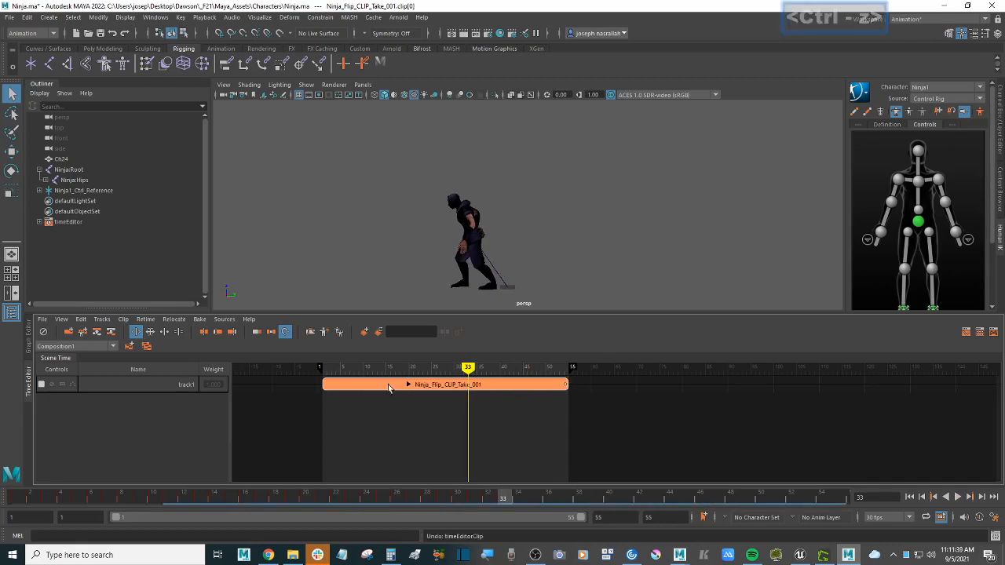
click(388, 384)
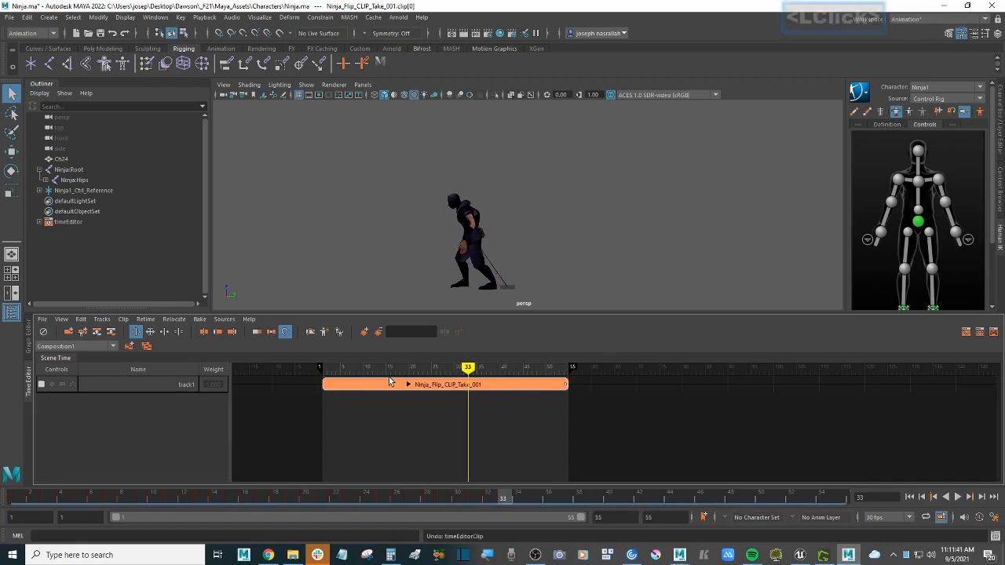
Move the current time to frame 34, and start saving the scene under a new name in the Maya_Assets\Anims folder.
mouse_move(463, 370)
mouse_down()
mouse_move(366, 370)
mouse_move(527, 375)
mouse_move(473, 384)
mouse_up()
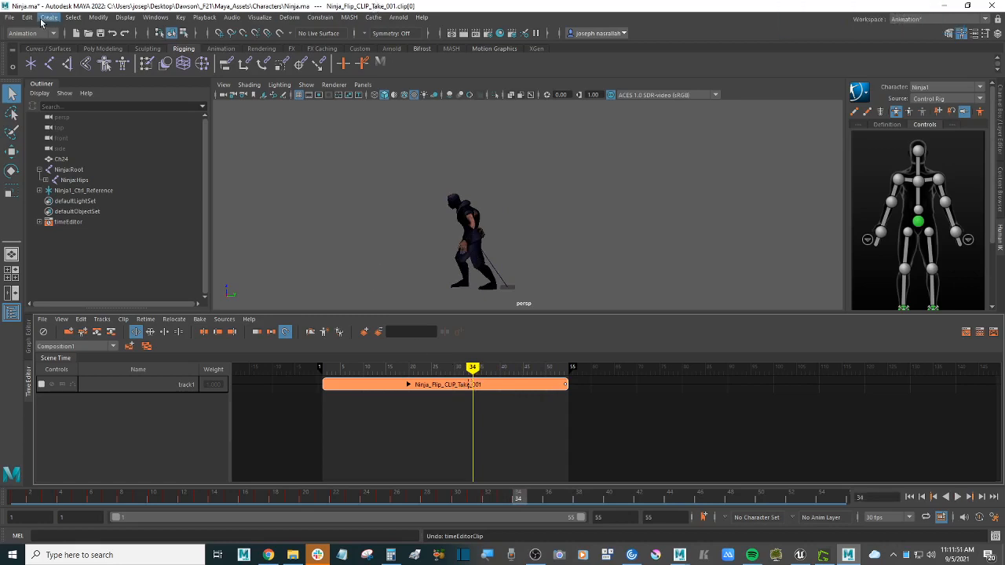
click(9, 17)
click(75, 71)
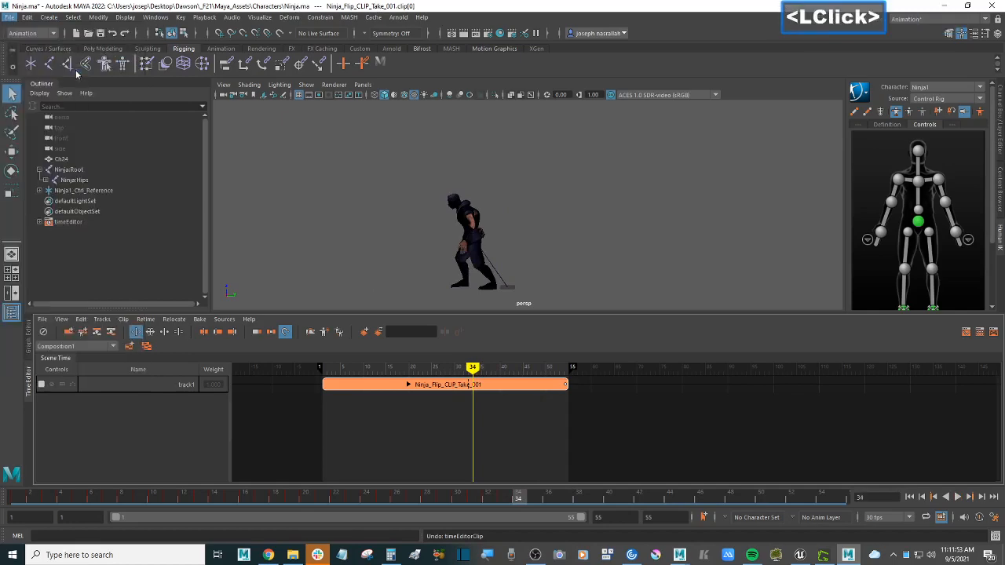
drag(348, 81, 410, 106)
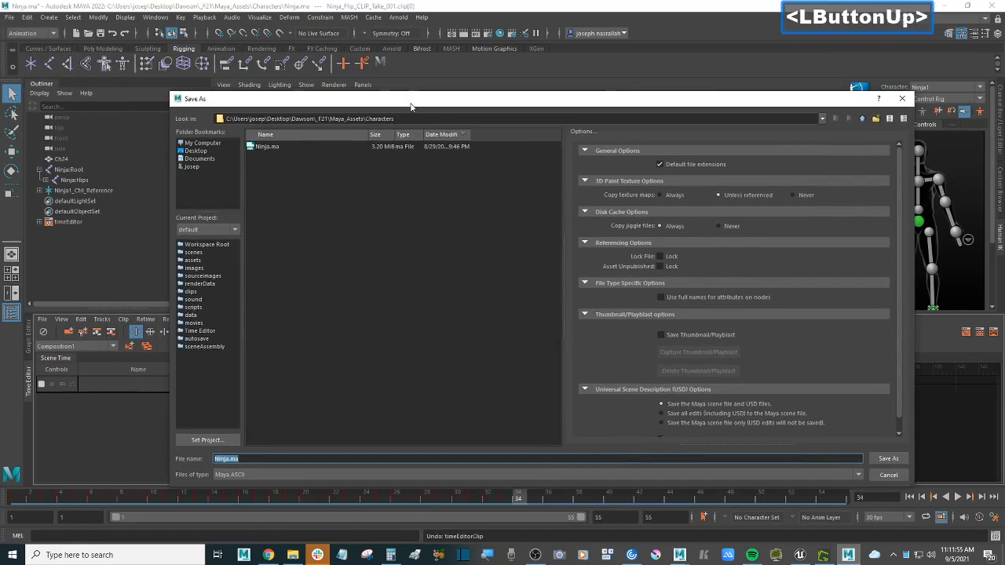
click(340, 218)
double_click(341, 232)
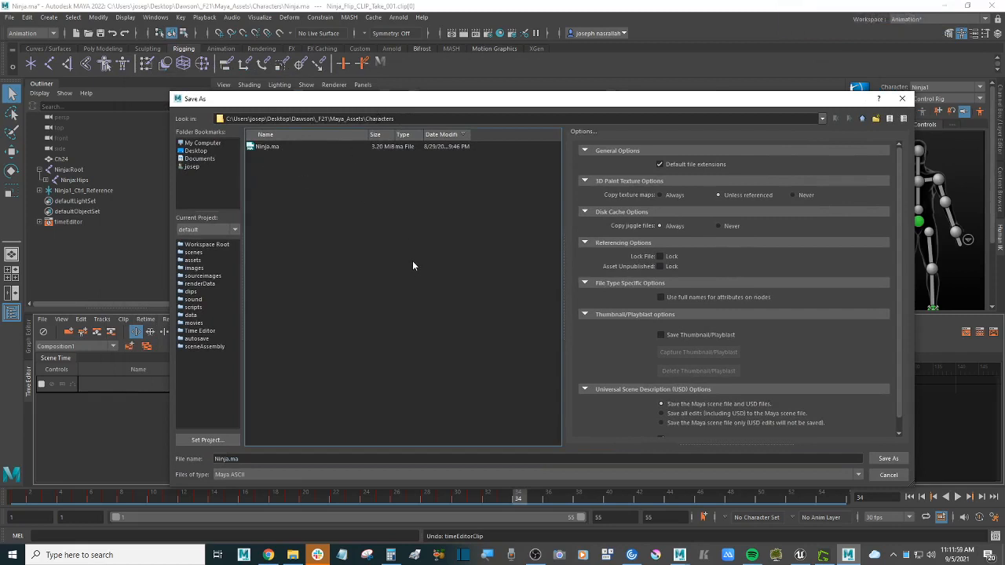
key(BackSpace)
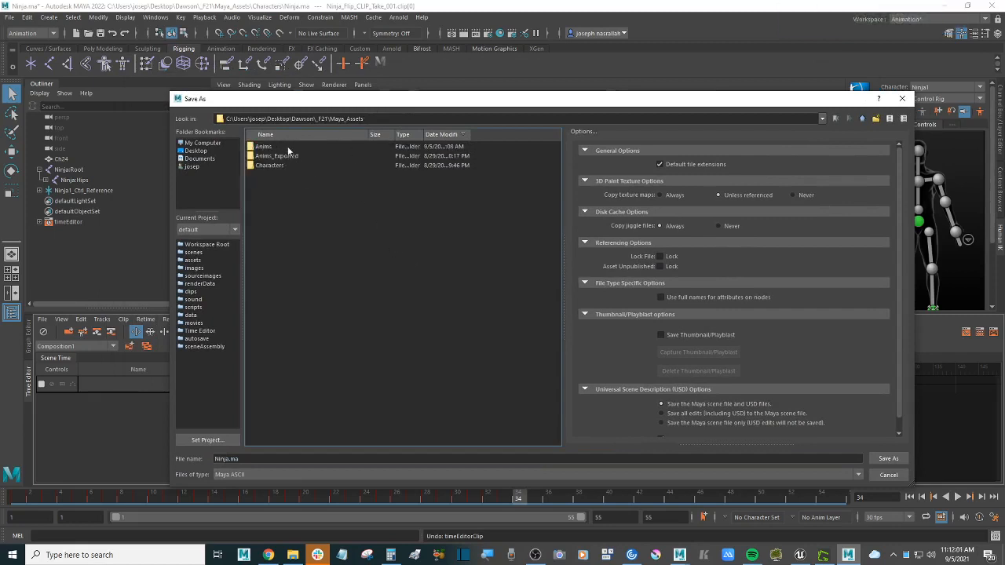
double_click(264, 147)
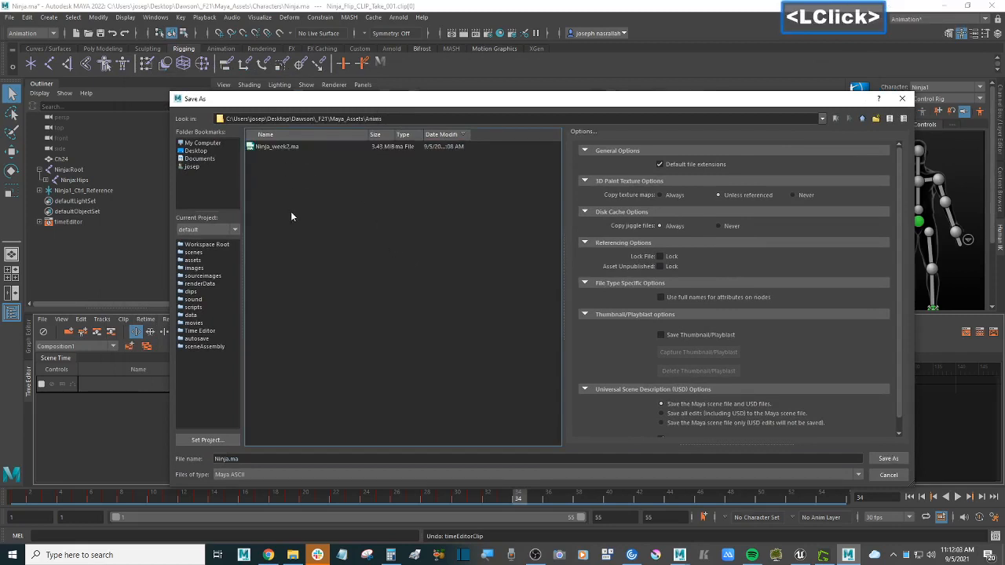
Save the scene in the Anims folder under a name made of week3, the author's name and Ninja, separated by underscores.
click(245, 458)
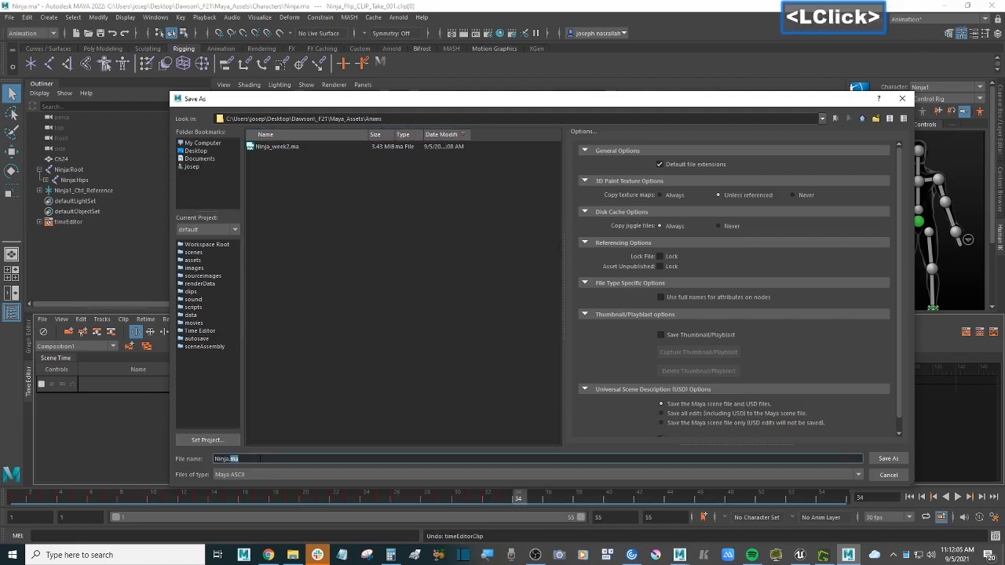
drag(245, 458, 203, 459)
text(wee)
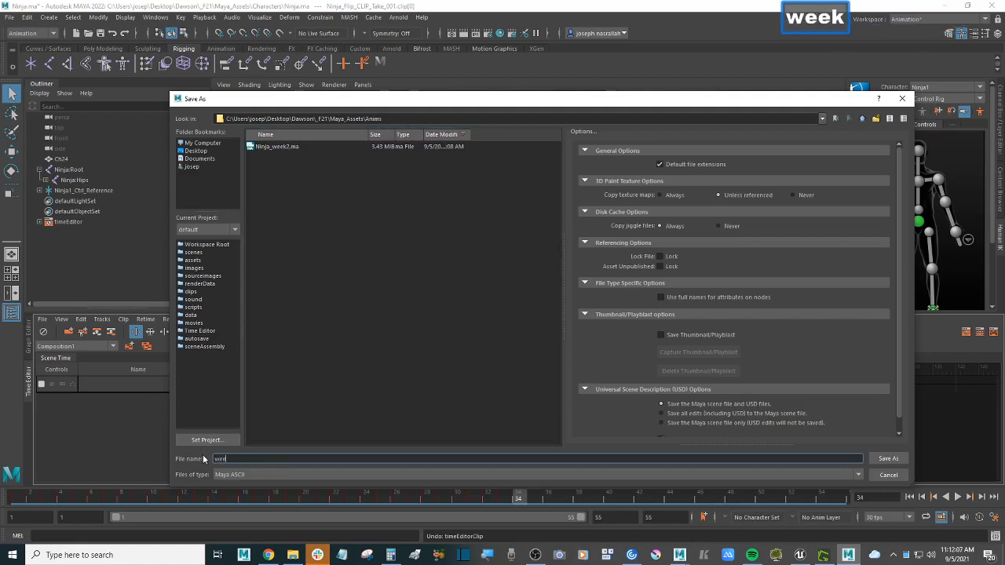
text(k3_)
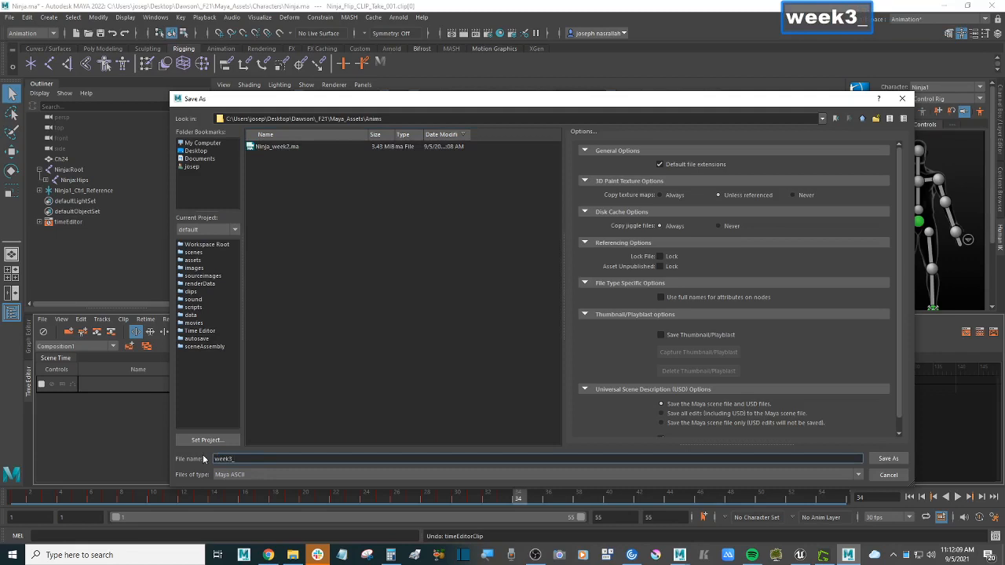
text(jn)
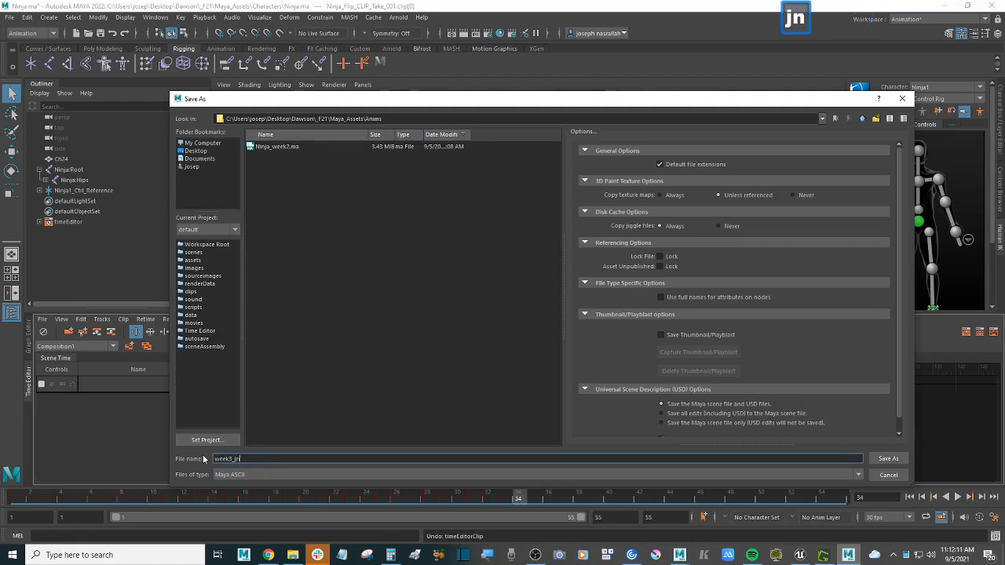
text(asrallah)
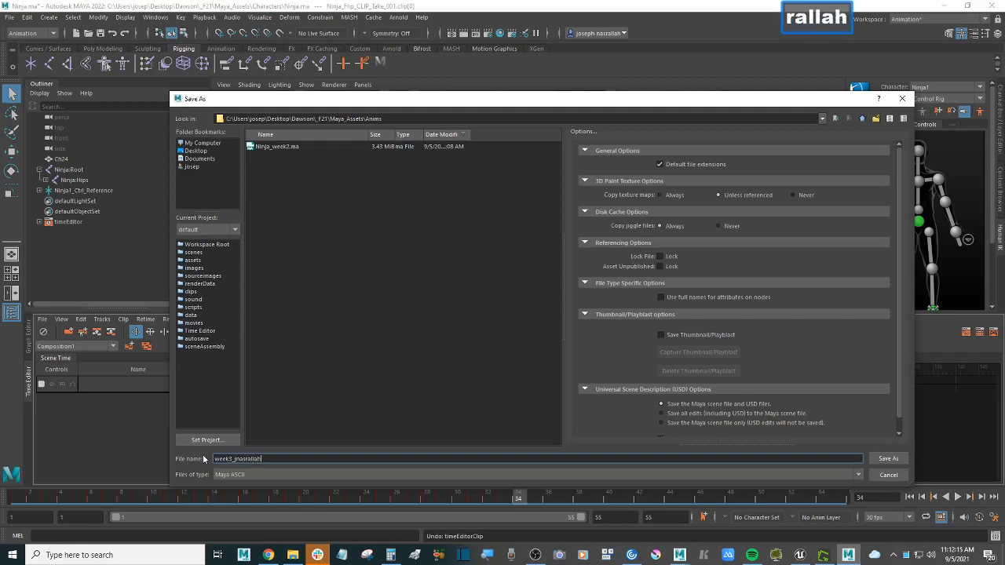
text(_)
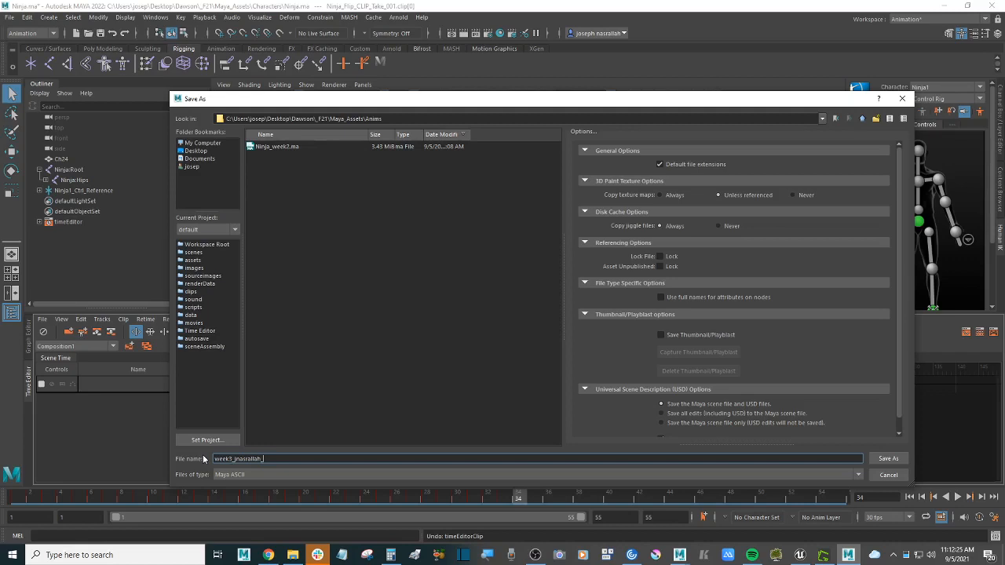
text(Ninja)
key(Return)
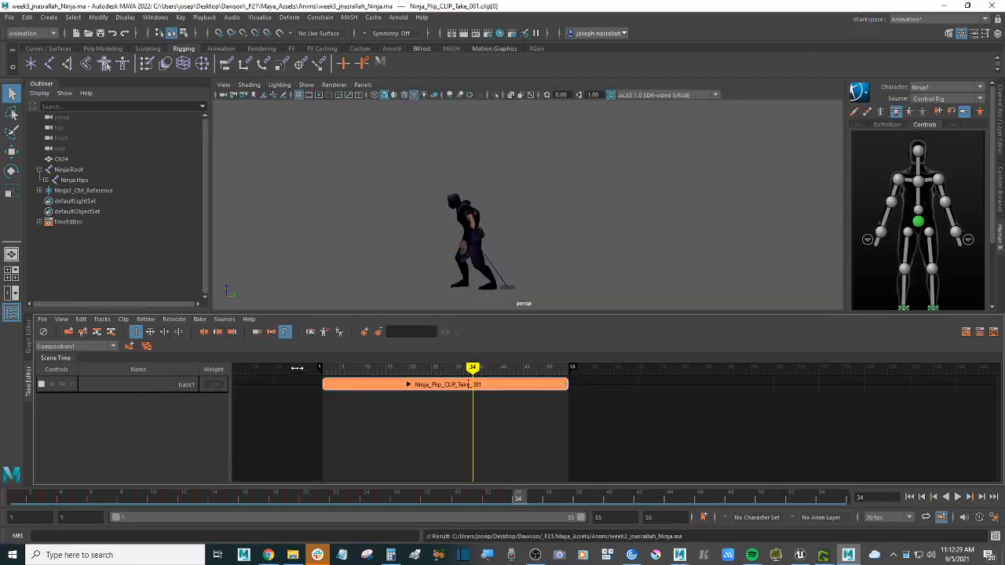
Scrub the flip clip to frame 40 and back to frame 1, examining the ninja's position relative to its root.
drag(473, 368, 501, 368)
alt+middle_drag(516, 234, 476, 234)
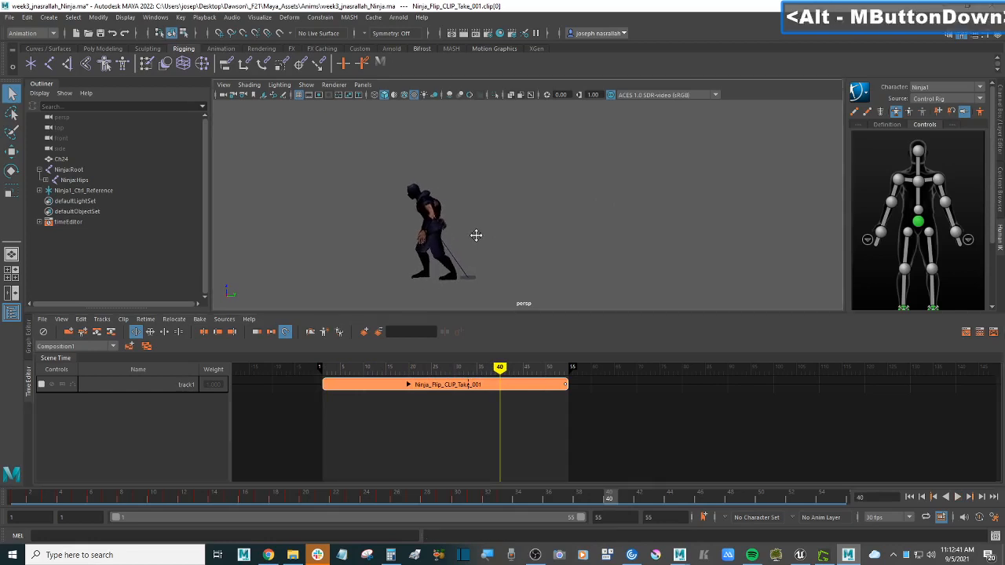
alt+scroll(476, 240, down, 2)
alt+drag(475, 241, 485, 252)
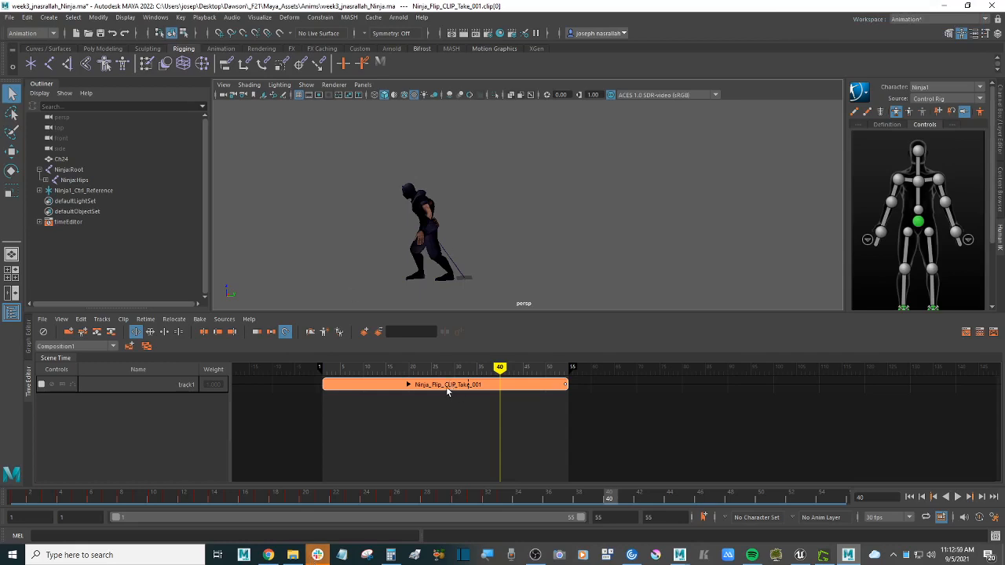
alt+scroll(481, 264, down, 2)
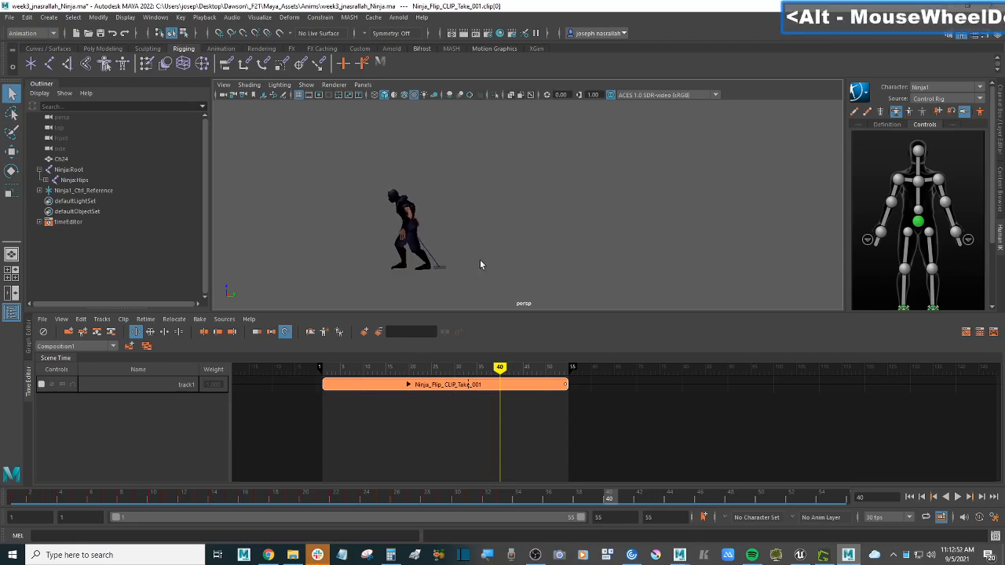
mouse_move(481, 265)
alt+mouse_down()
mouse_move(494, 268)
mouse_move(475, 252)
alt+mouse_up()
alt+scroll(494, 268, up, 2)
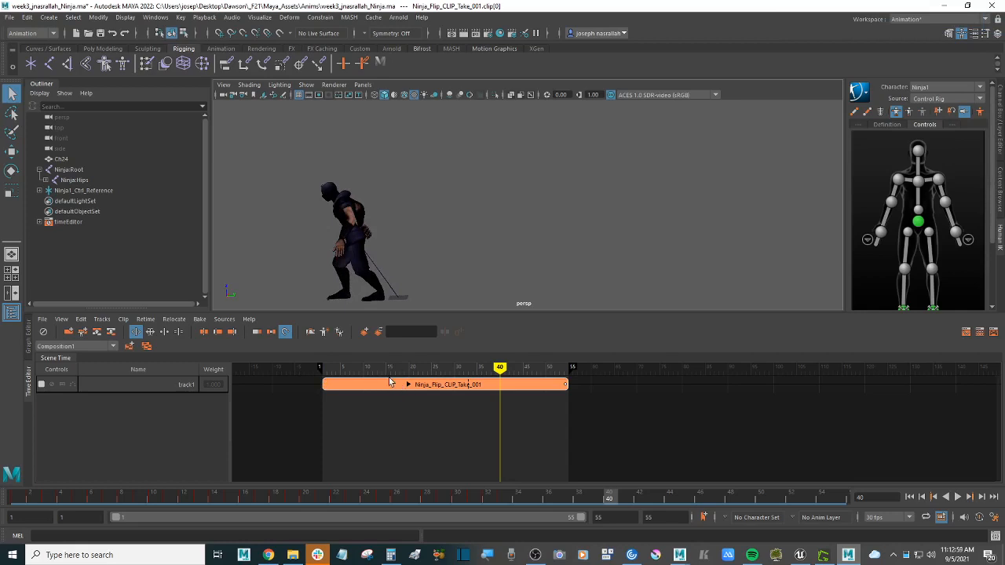
drag(375, 366, 324, 369)
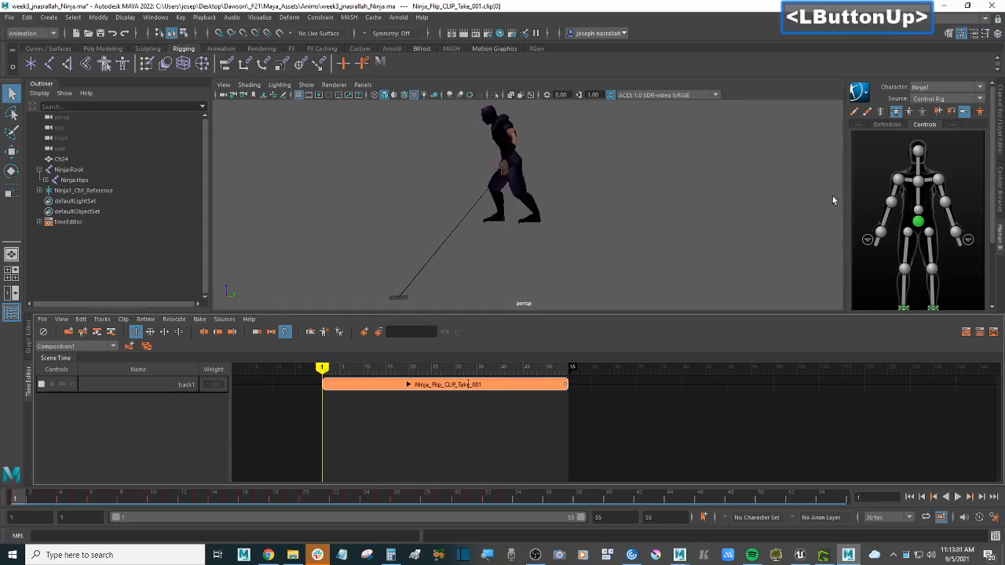
click(522, 199)
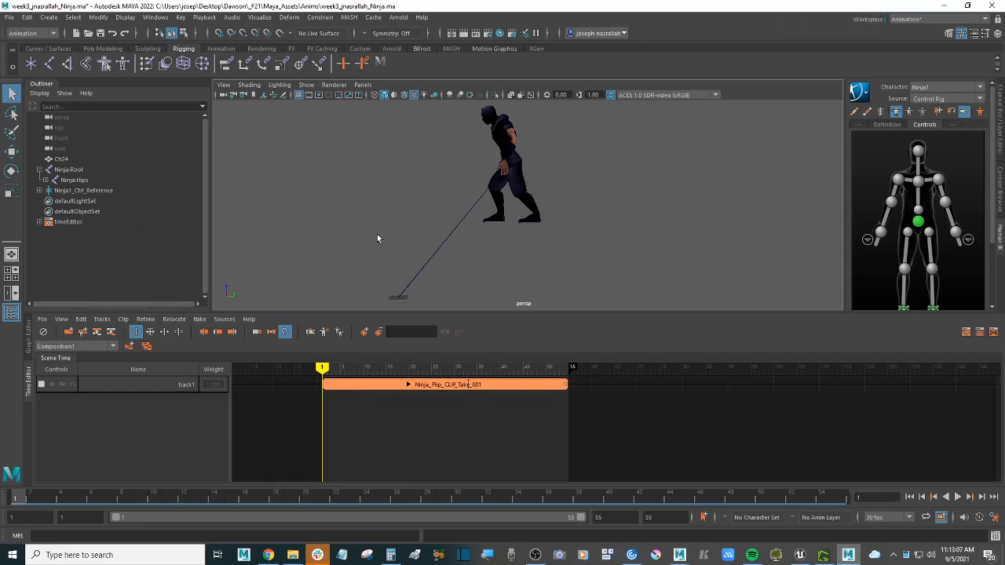
alt+middle_drag(377, 238, 439, 233)
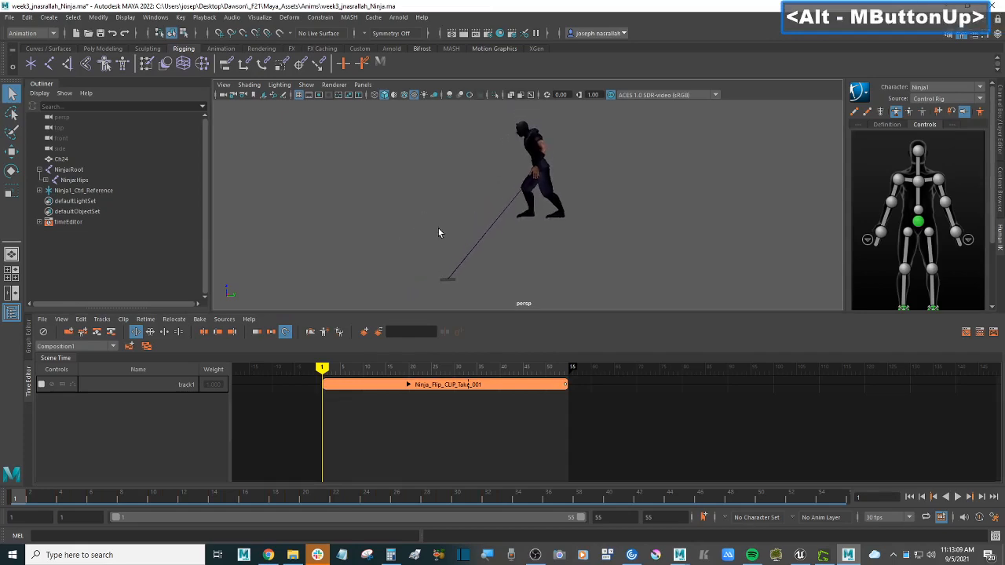
Switch to Chrome and open the Mixamo website in a new tab.
click(268, 555)
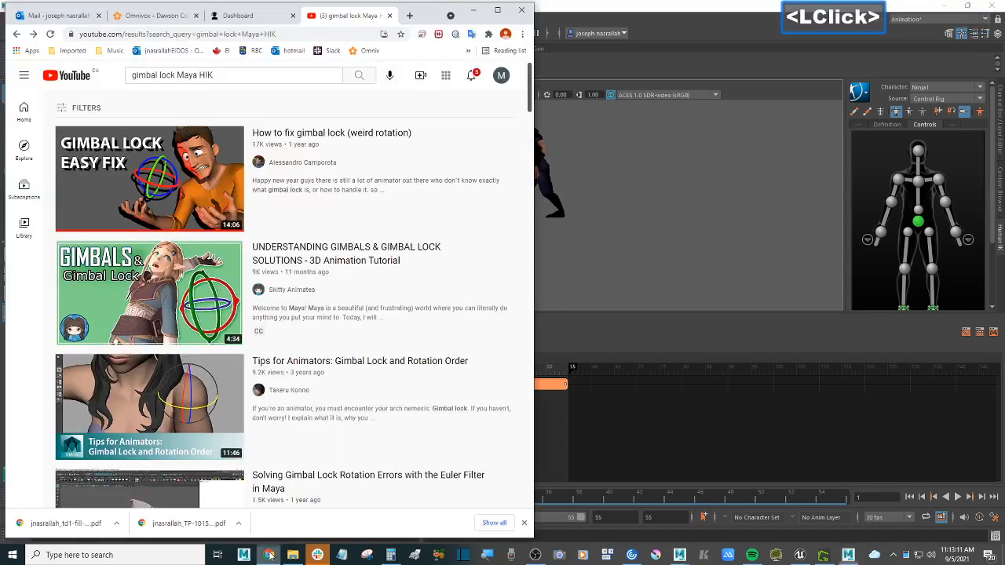
click(410, 16)
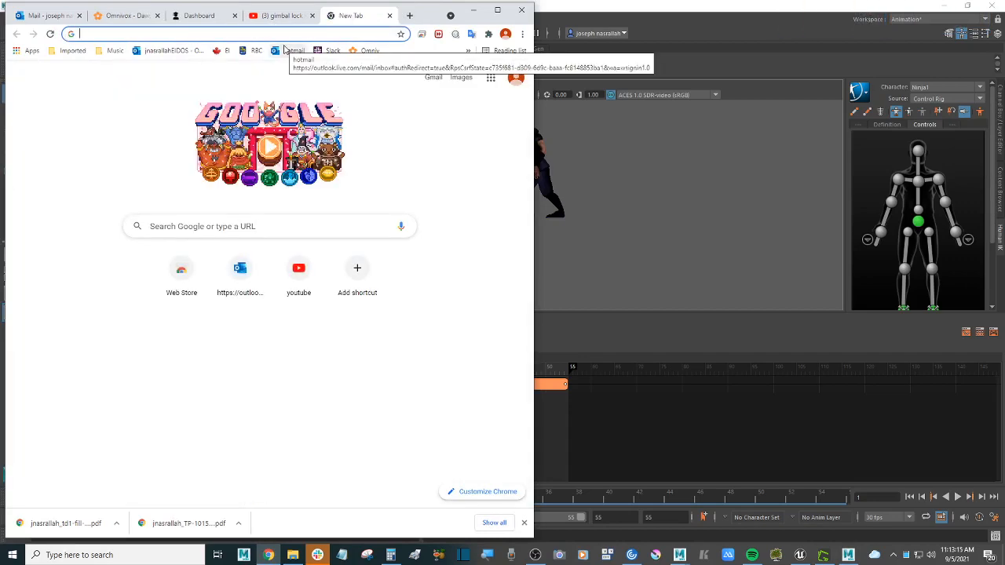
text(mixamo)
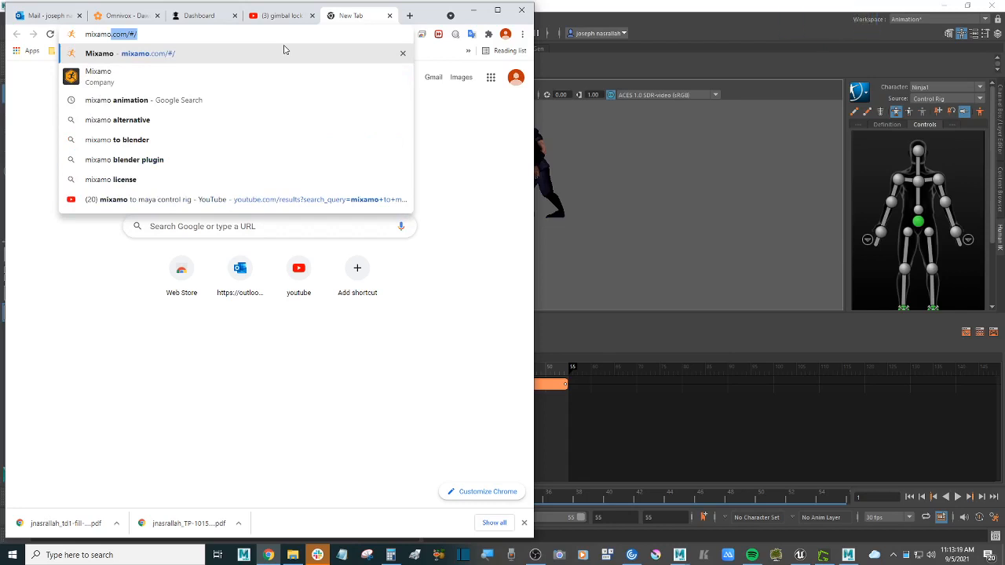
click(172, 58)
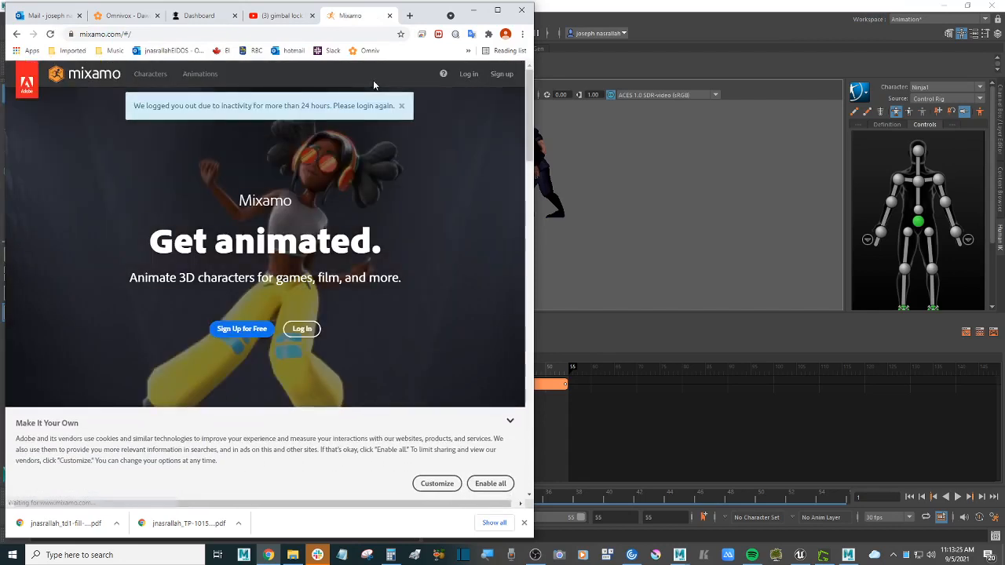
Log in to Mixamo with the saved Adobe account e-mail and password, skipping the offer of passwordless sign-in.
click(469, 74)
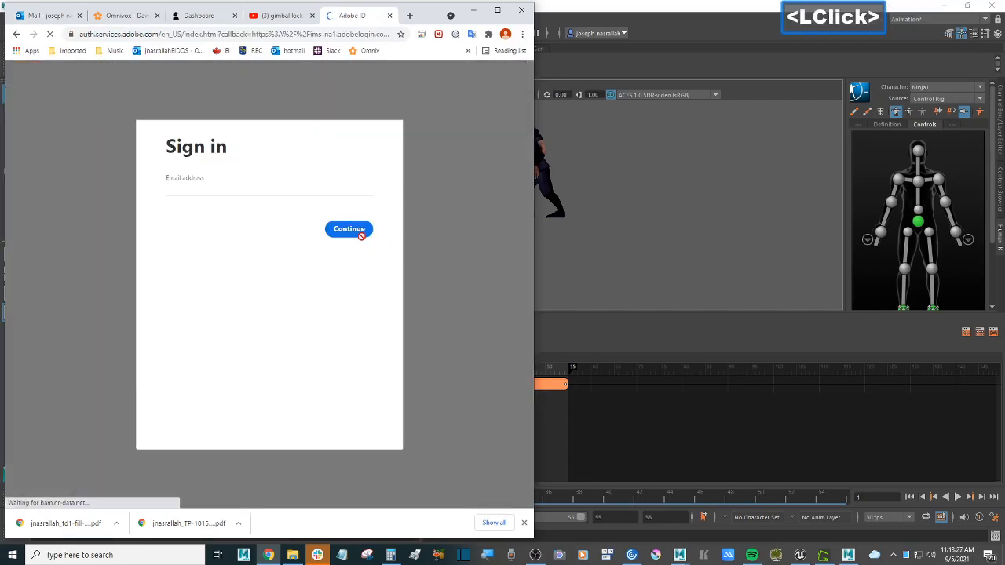
click(351, 269)
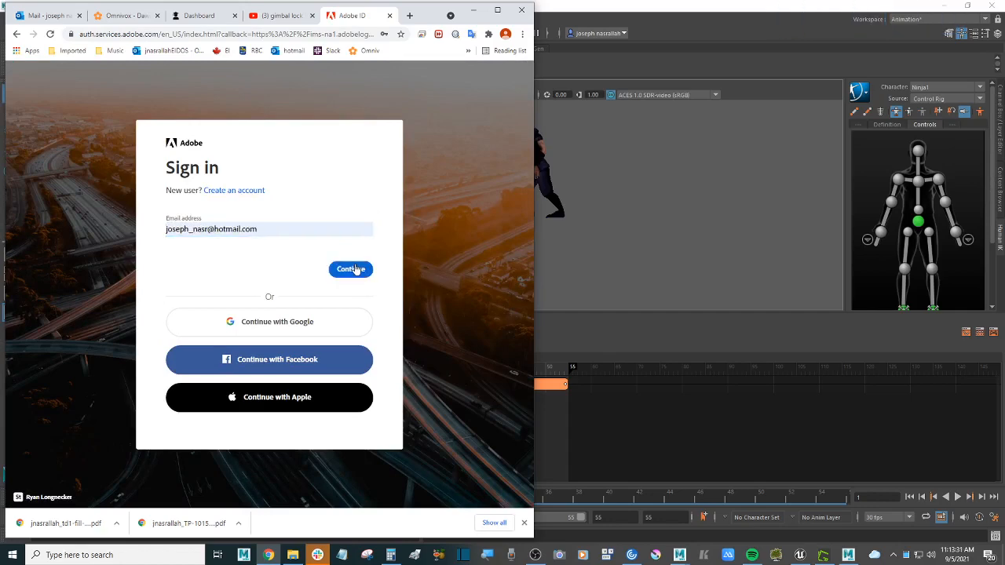
click(356, 269)
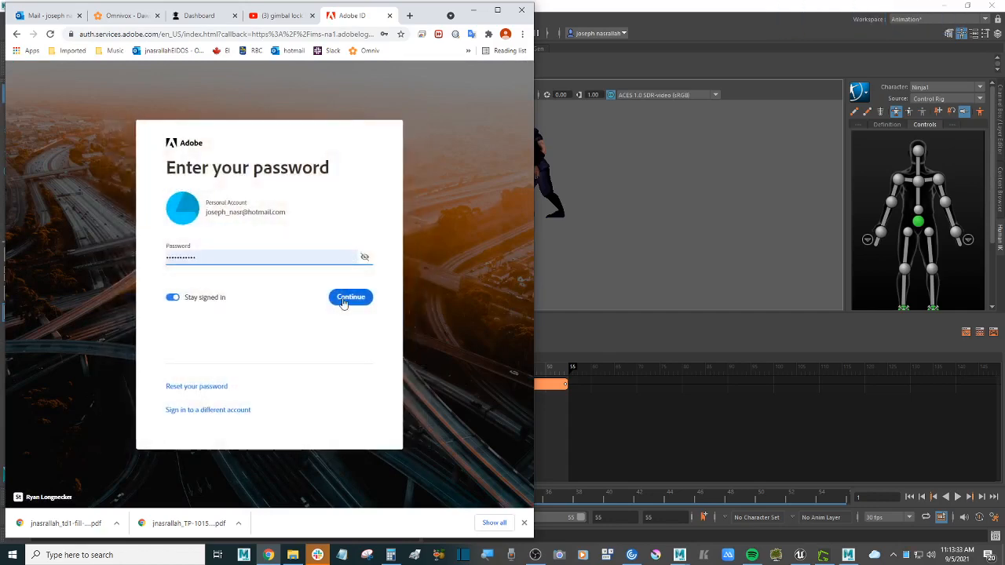
click(346, 299)
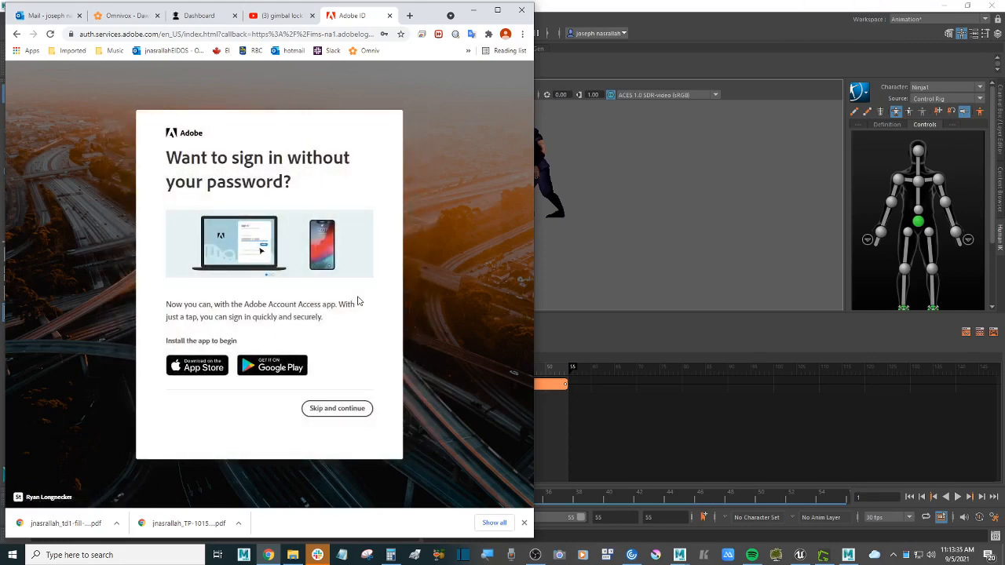
click(344, 412)
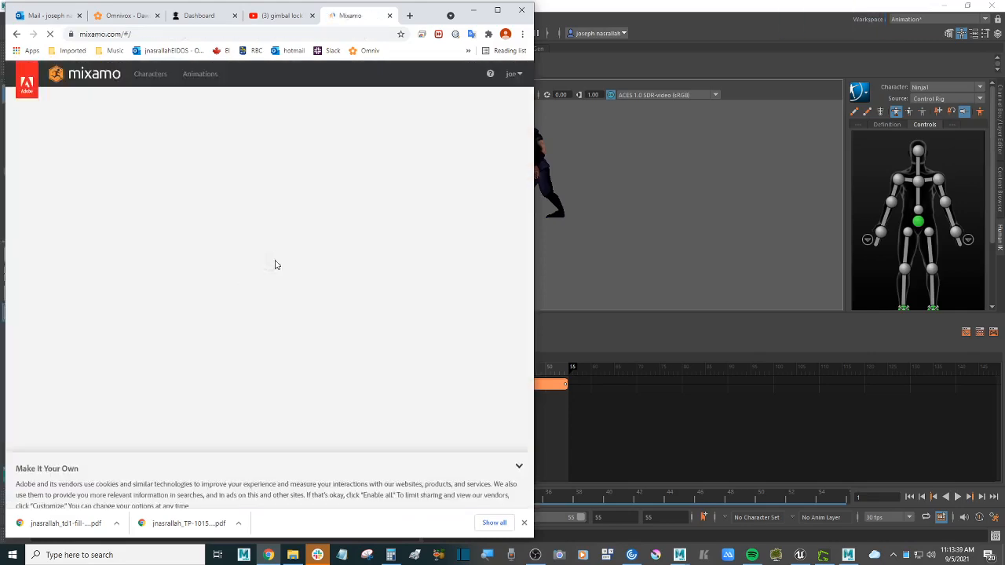
Dismiss the browser's downloads bar and rotate the CH24_NONPBR ninja preview to examine the character.
click(525, 524)
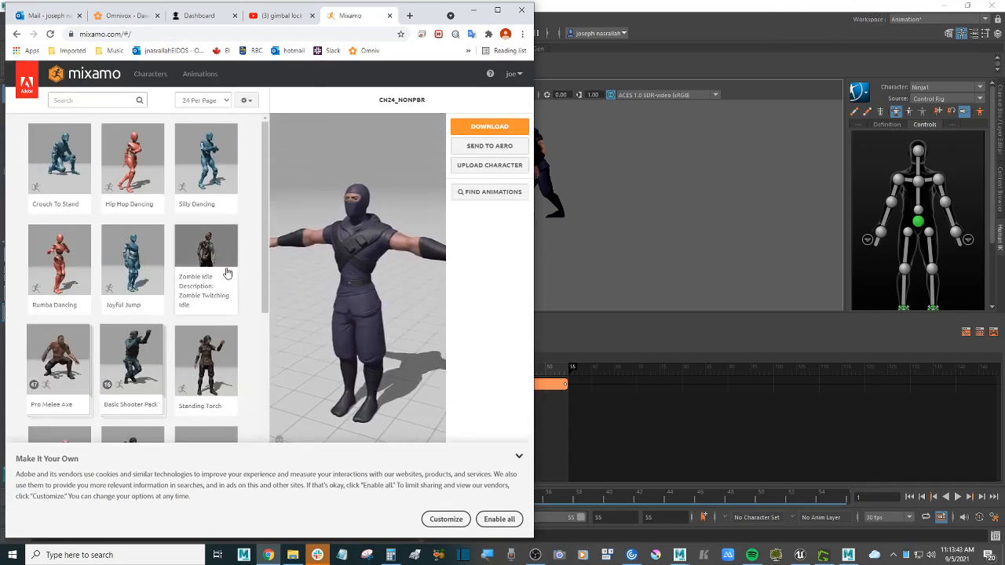
click(358, 270)
mouse_move(358, 269)
mouse_down()
mouse_move(366, 267)
mouse_move(350, 271)
mouse_up()
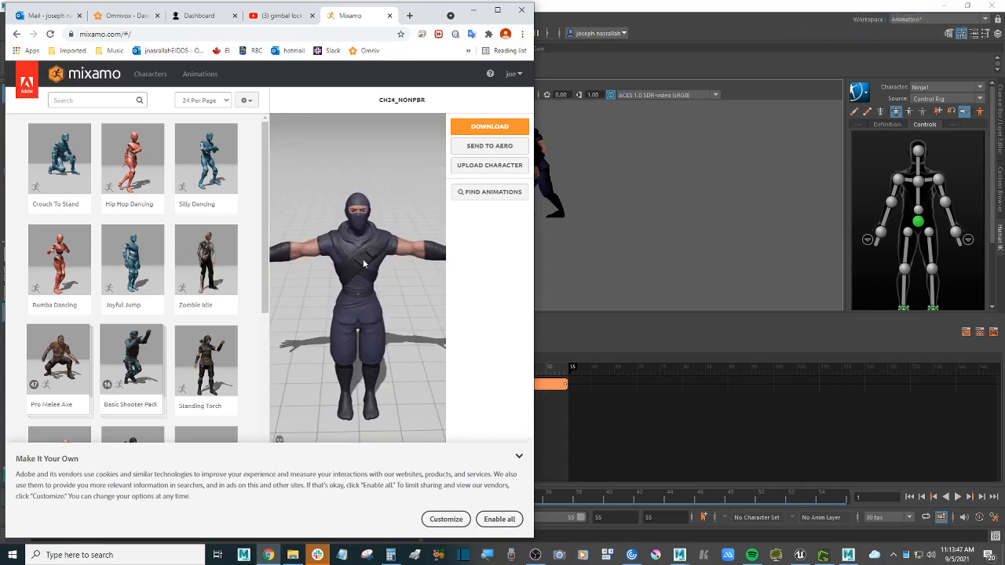
drag(357, 262, 365, 256)
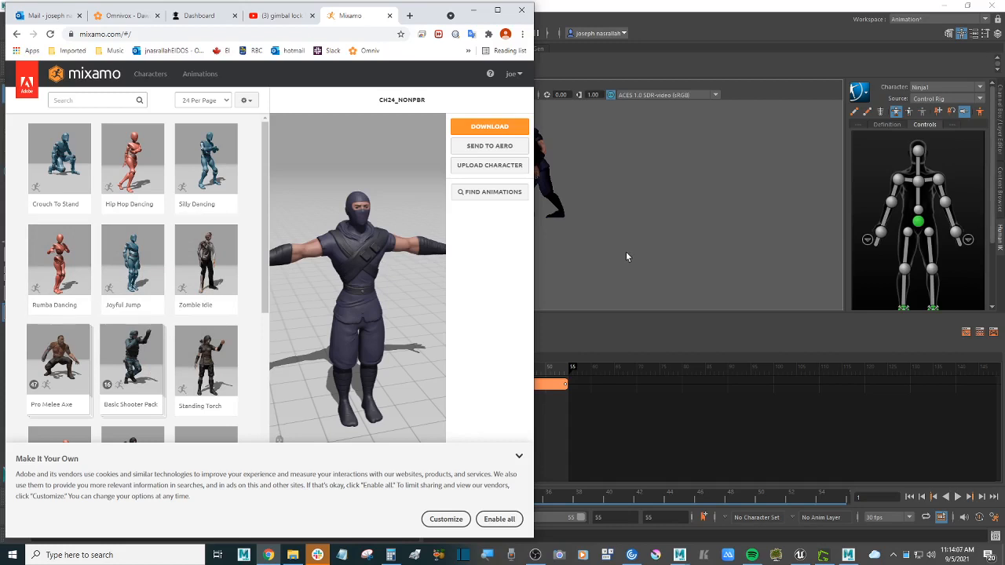
Apply the Standing Torch Light Torch animation to the ninja and change the Mixamo character to Remy.
click(222, 363)
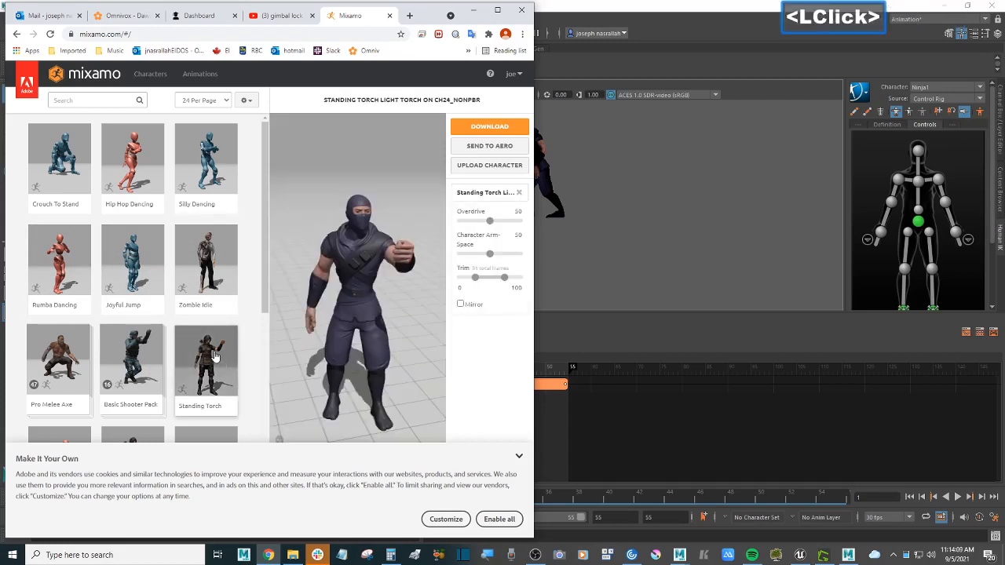
click(151, 75)
click(225, 208)
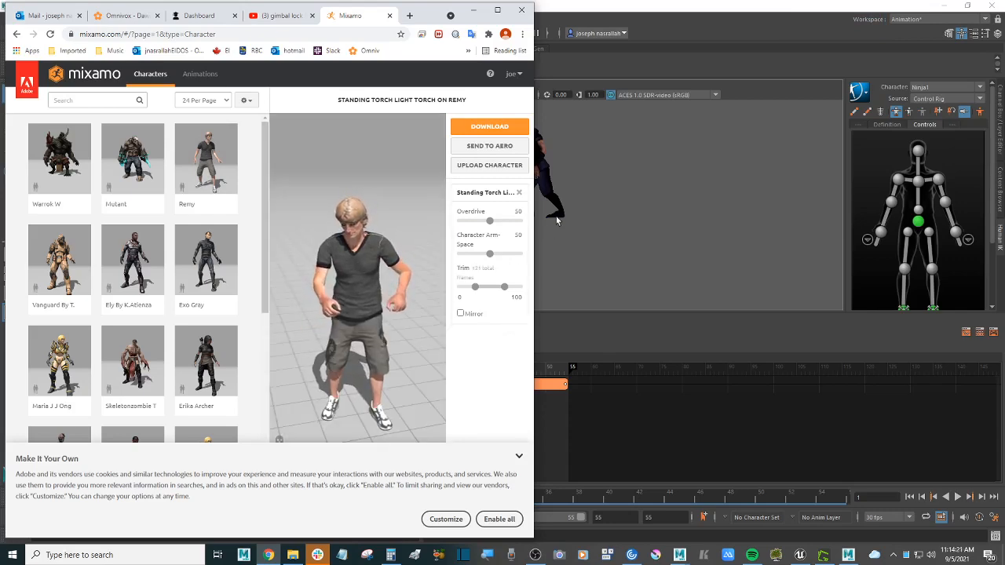
Switch to Maya, shift the view so the whole ninja shows beside the browser, and return to Mixamo.
key(alt+Tab)
alt+middle_drag(605, 215, 655, 191)
key(alt+Tab)
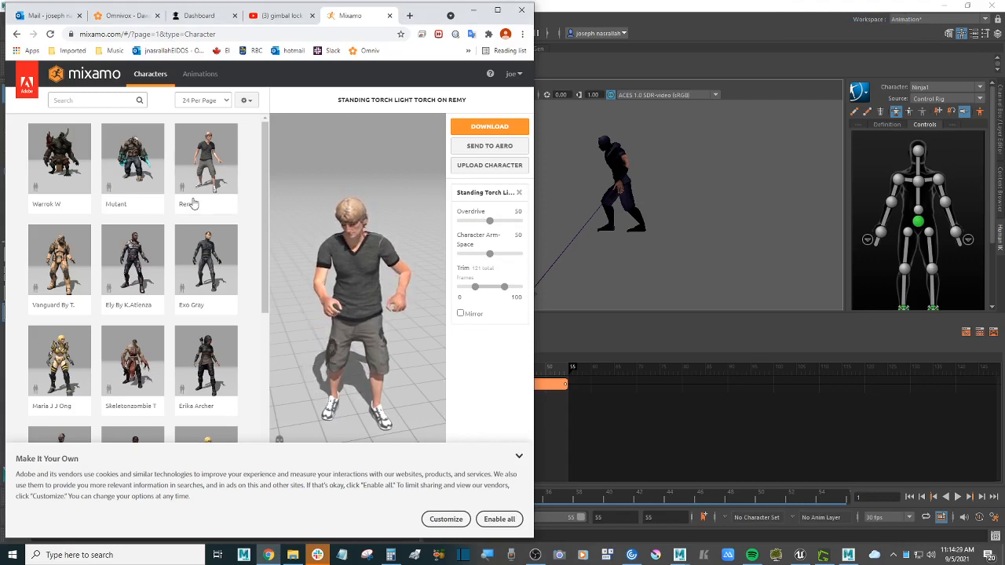
Search the Mixamo characters for "ninja" and load the Ninja character into the preview.
click(89, 102)
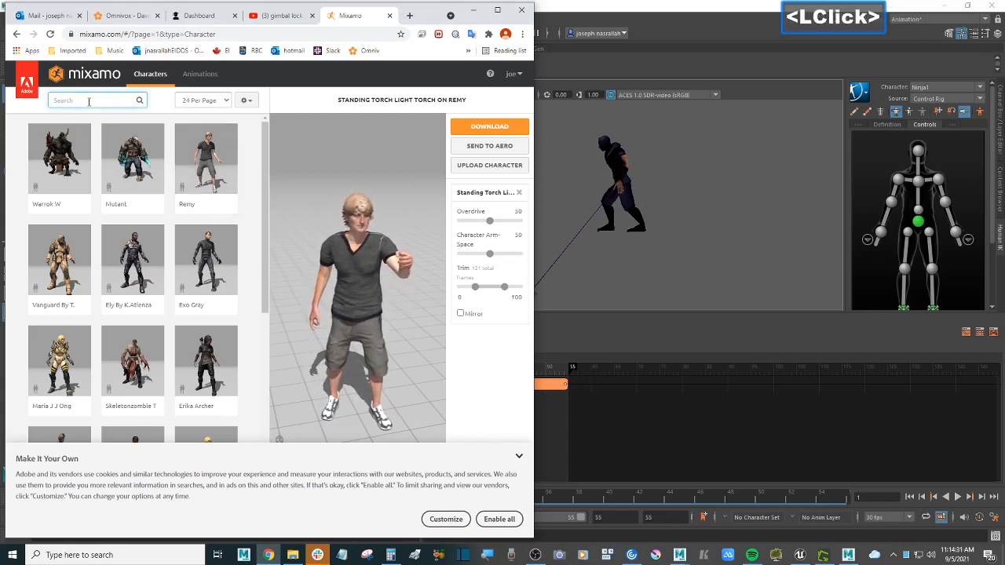
text(nin)
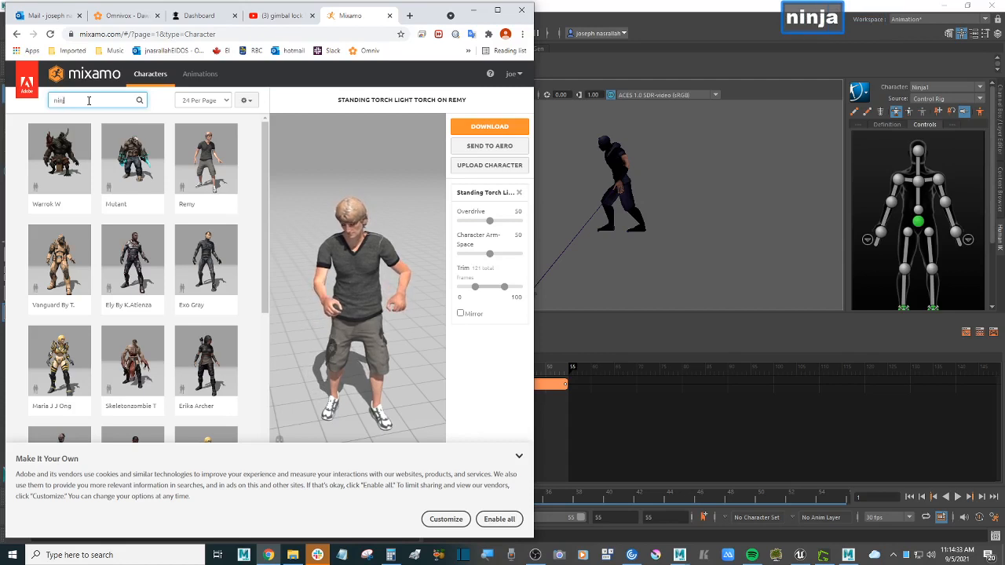
text(ja)
key(Return)
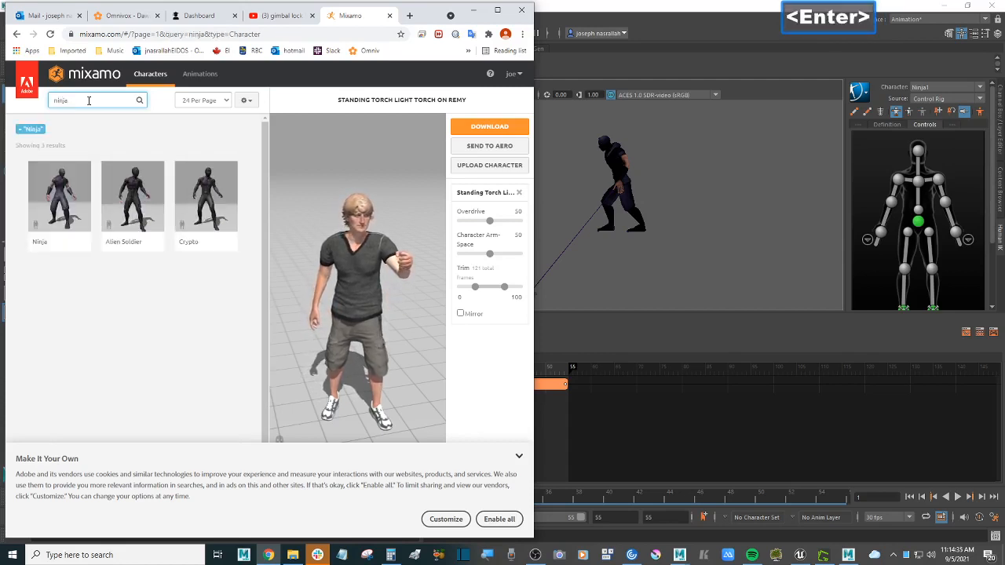
click(60, 196)
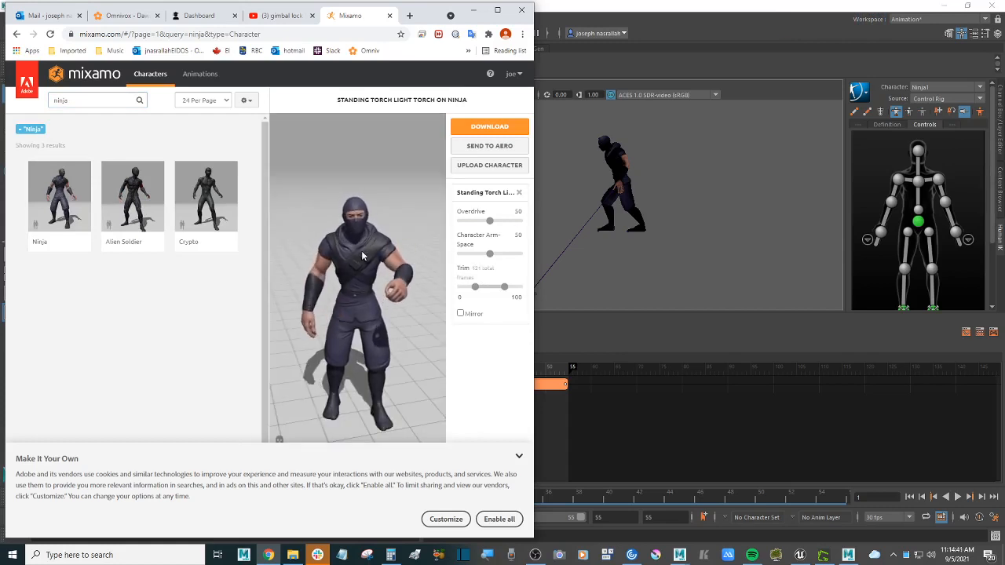
drag(361, 251, 322, 224)
Switch from characters to animations and search for "ninja run".
click(200, 74)
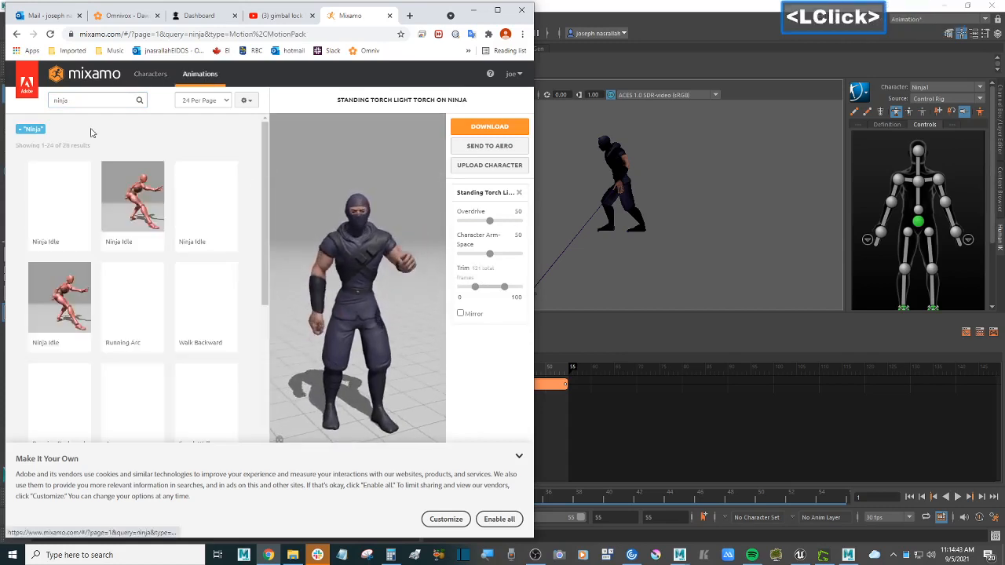
click(49, 103)
drag(48, 102, 78, 101)
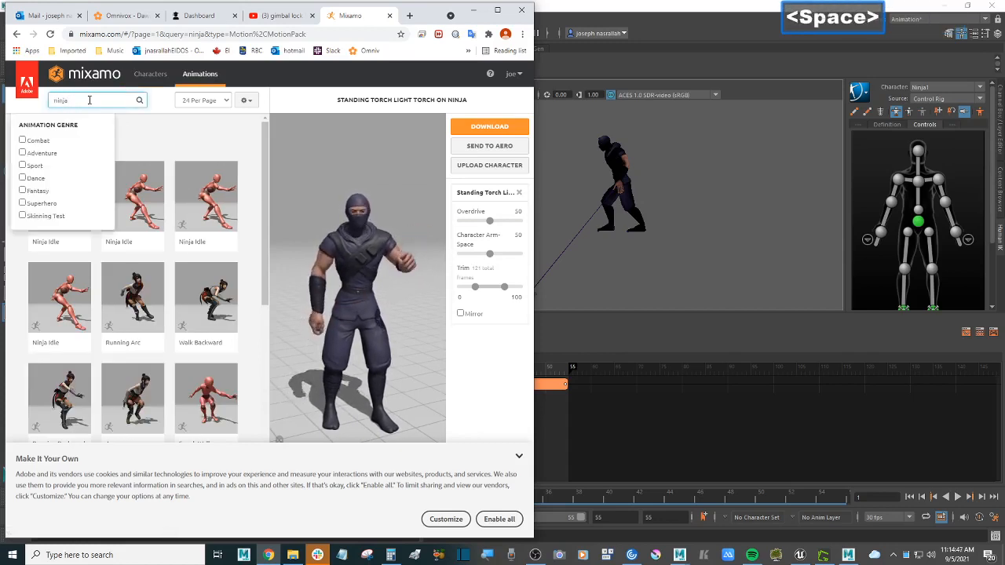
text(run)
key(Return)
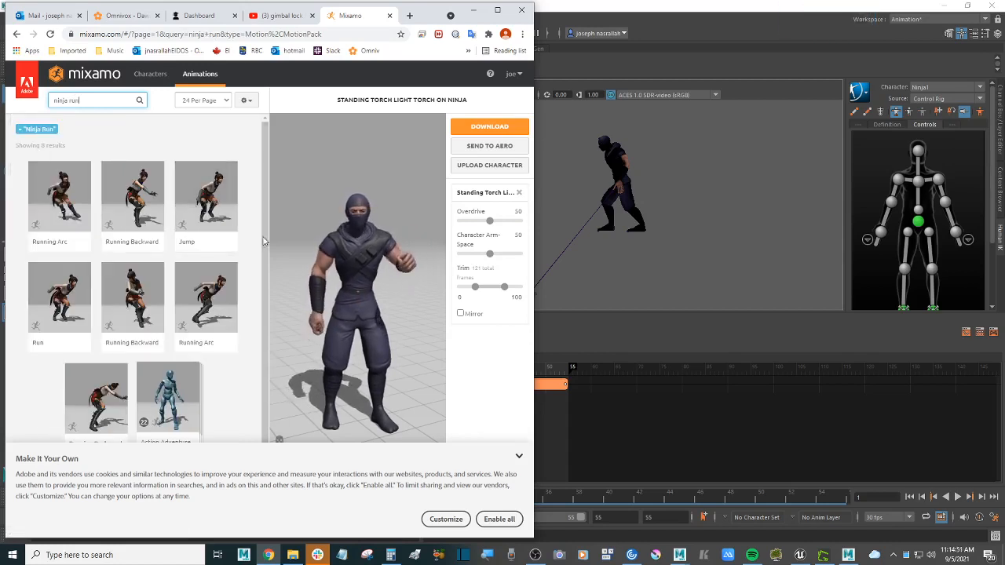
Apply the Run animation to the ninja and check its motion in the preview.
scroll(259, 240, down, 1)
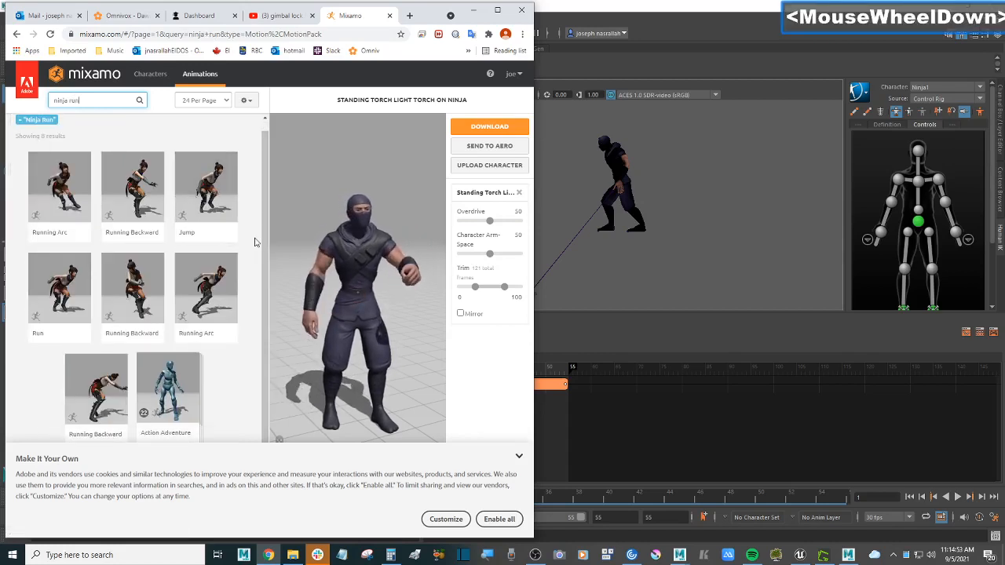
click(60, 286)
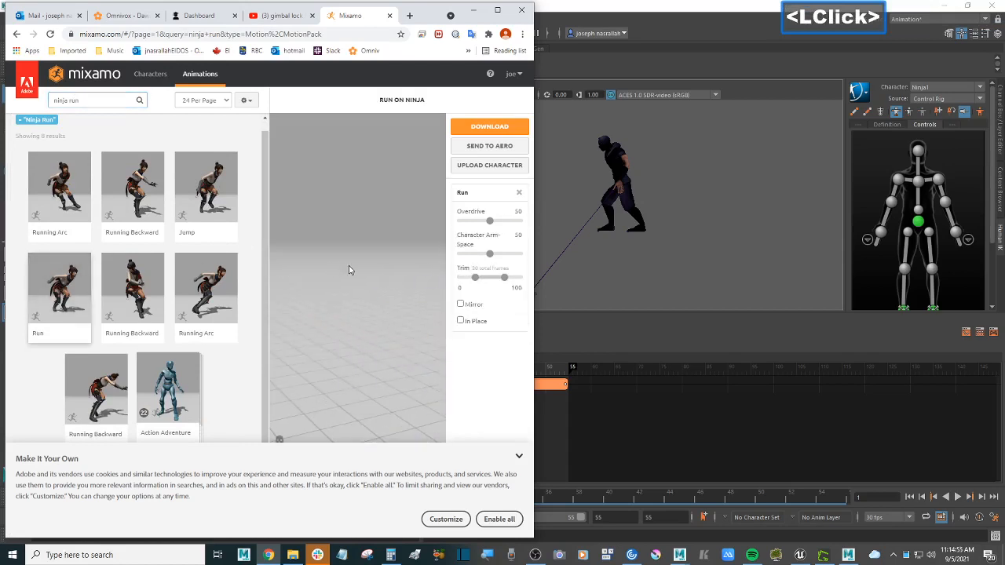
scroll(361, 275, down, 3)
drag(391, 283, 368, 295)
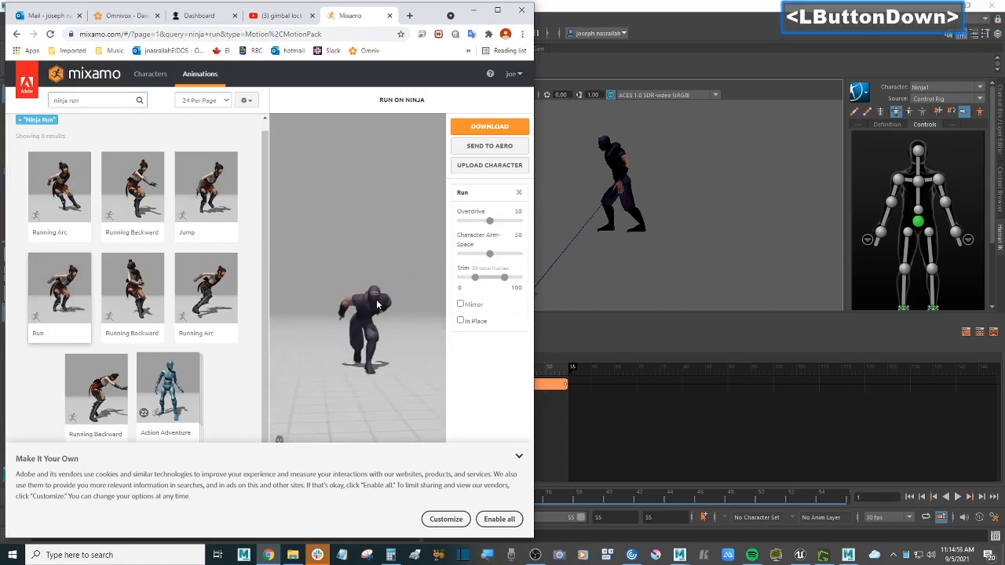
scroll(368, 294, down, 2)
Download the Run animation as FBX Binary without skin, at 30 frames per second with no keyframe reduction.
click(509, 128)
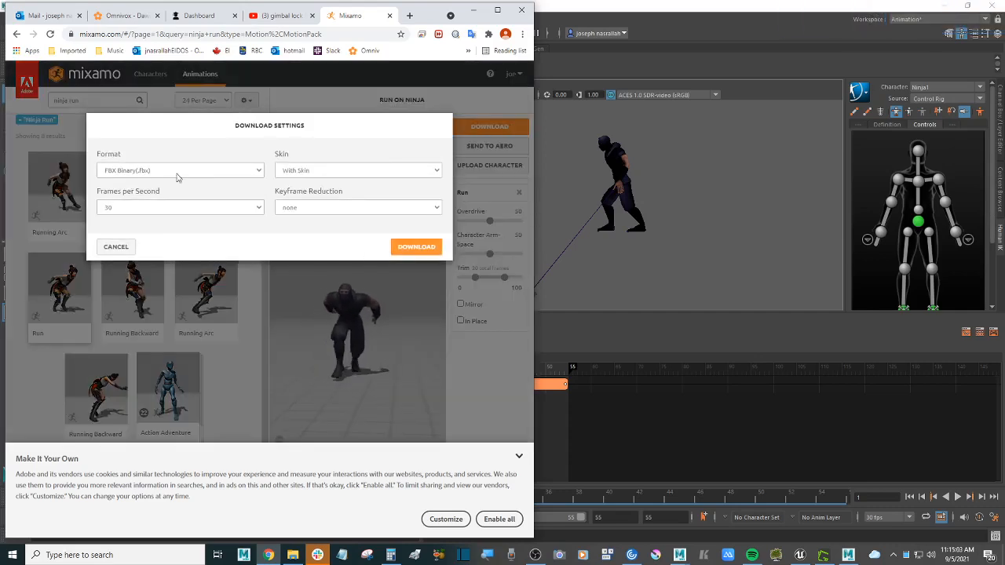
click(330, 172)
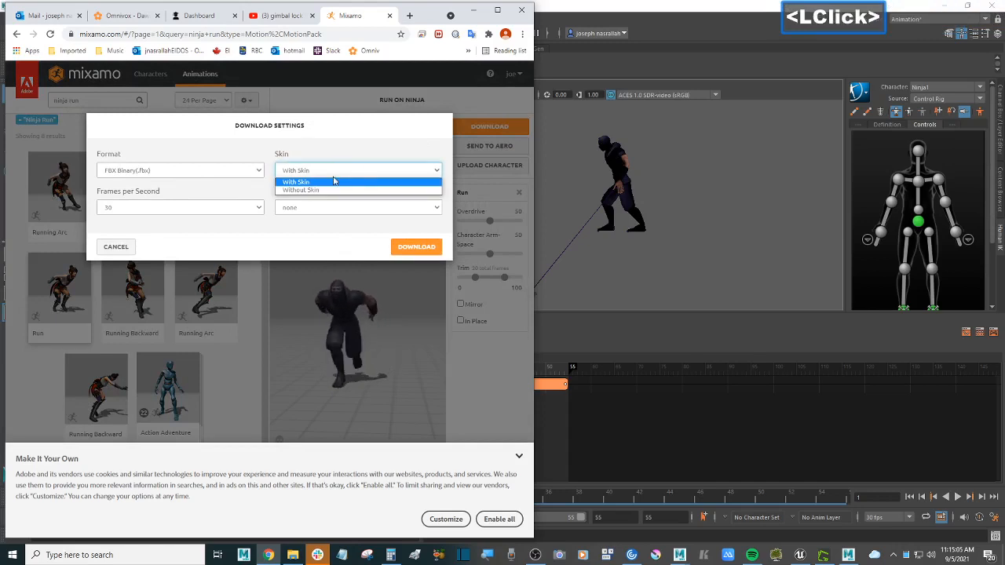
click(328, 189)
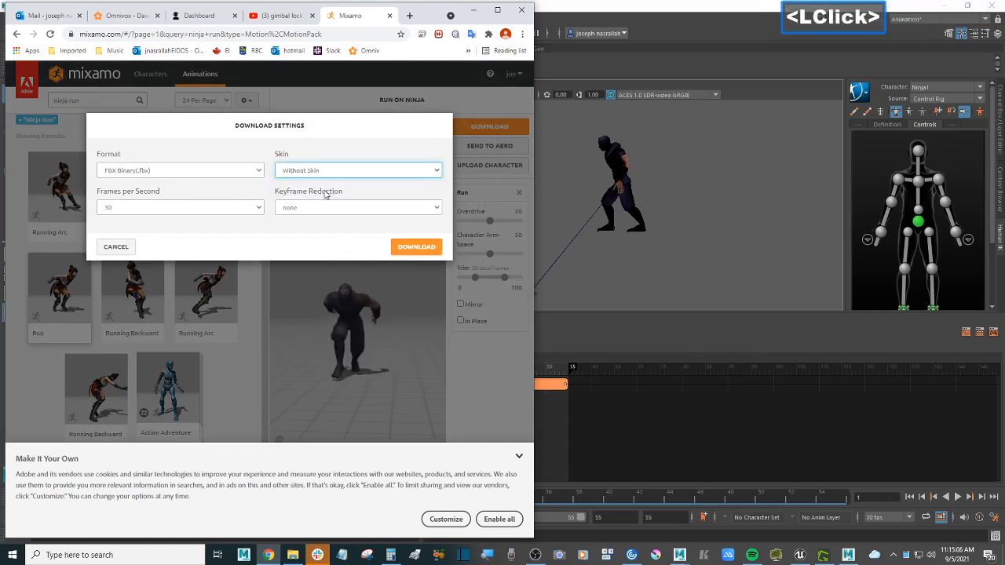
click(416, 248)
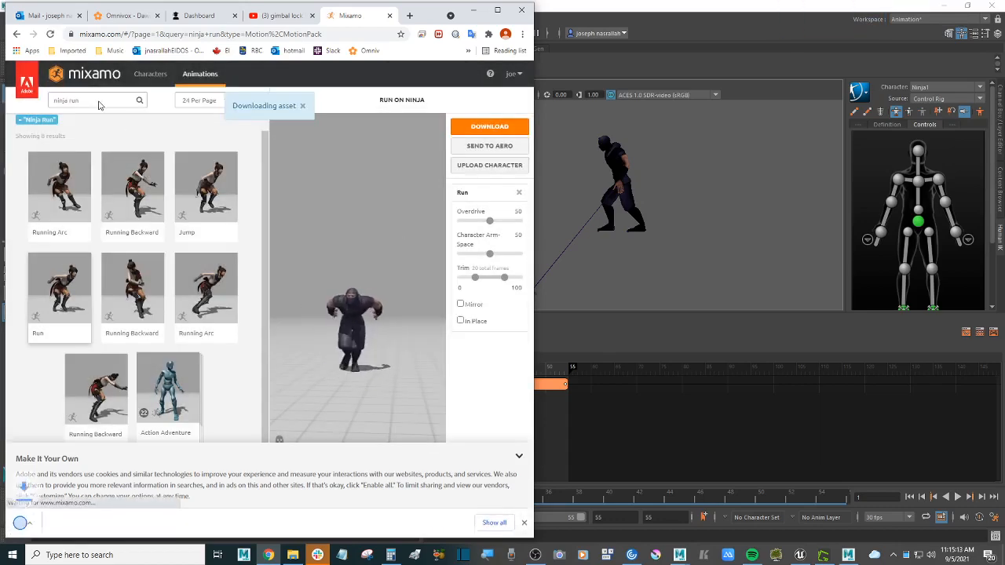
Search the animations for "ninja land roll".
double_click(97, 103)
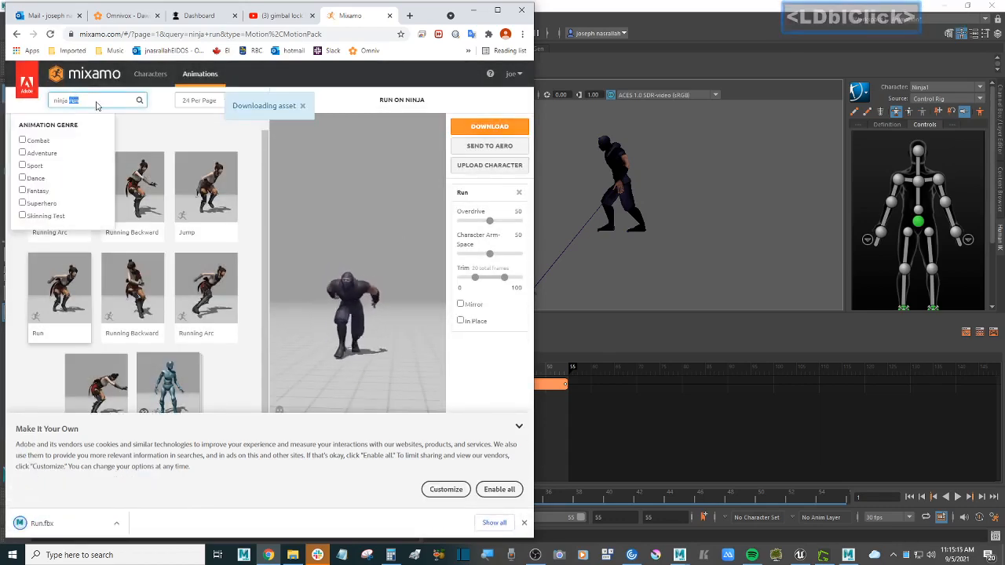
text(ro)
key(BackSpace)
key(BackSpace)
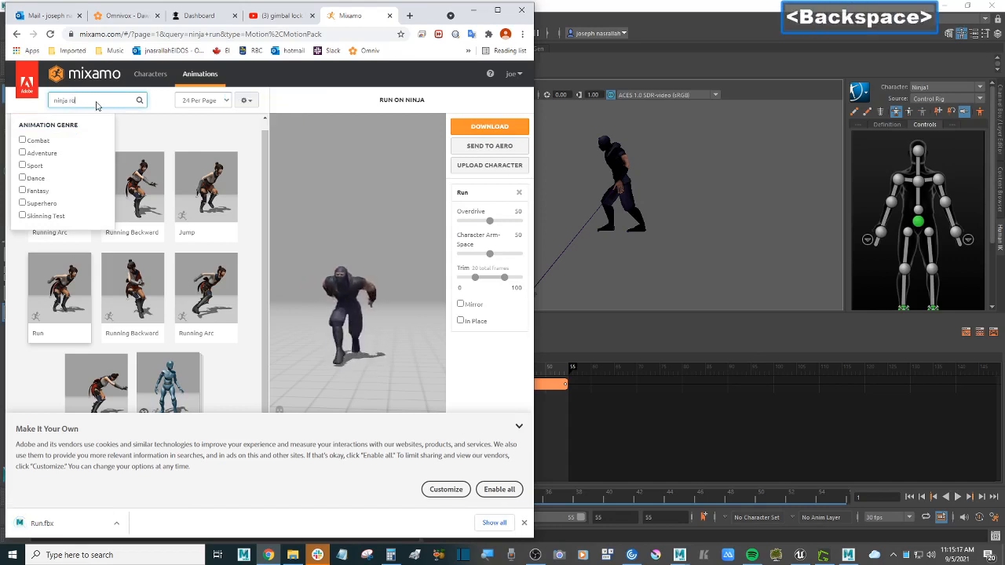
text(land)
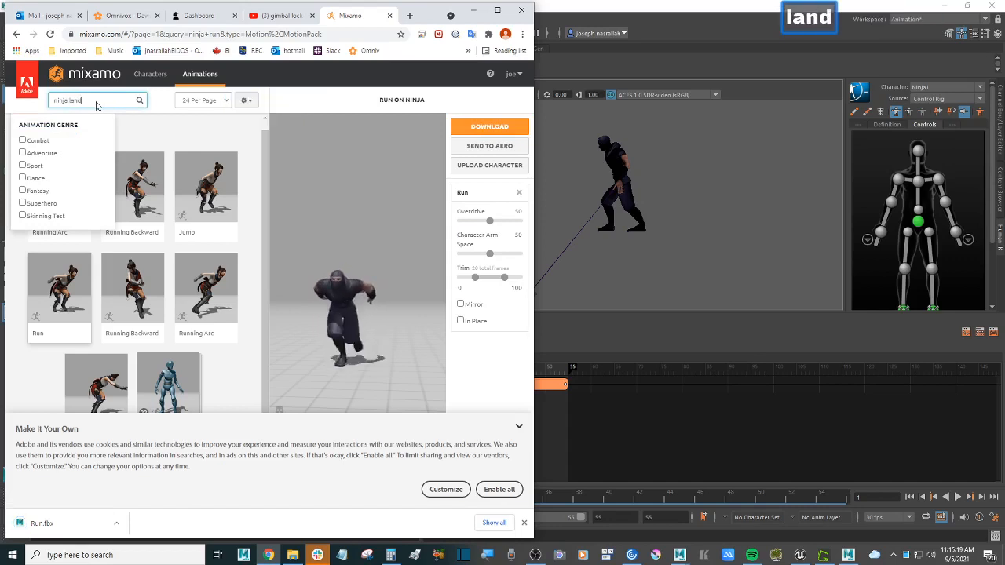
text( roll)
key(Return)
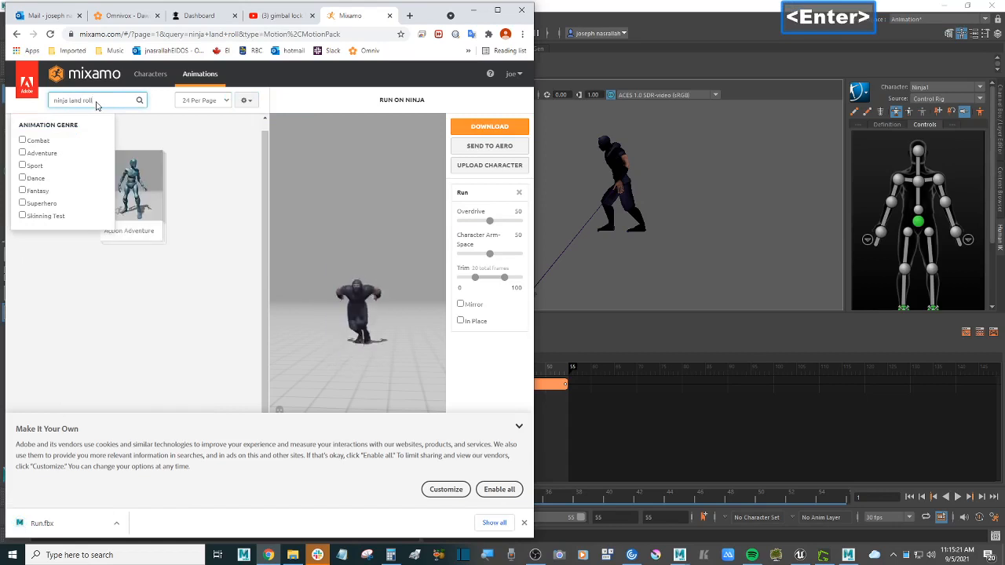
click(225, 291)
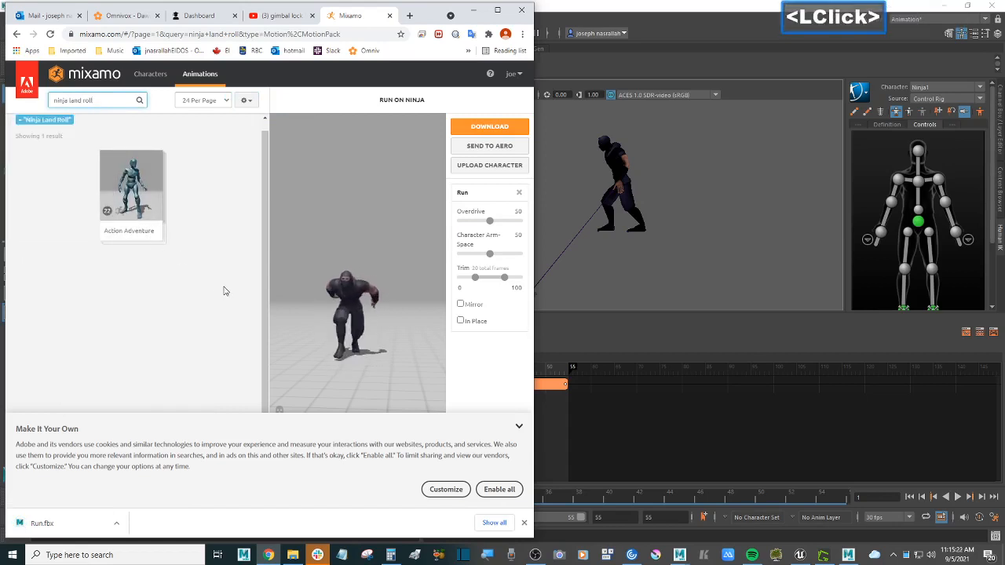
Broaden the animation search to "land roll".
double_click(58, 100)
key(BackSpace)
key(Return)
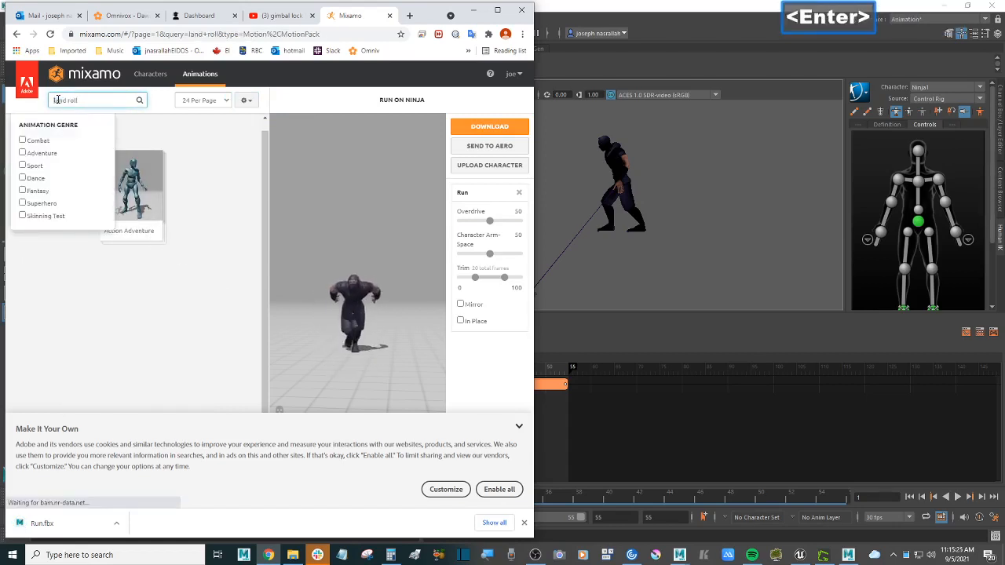
click(212, 308)
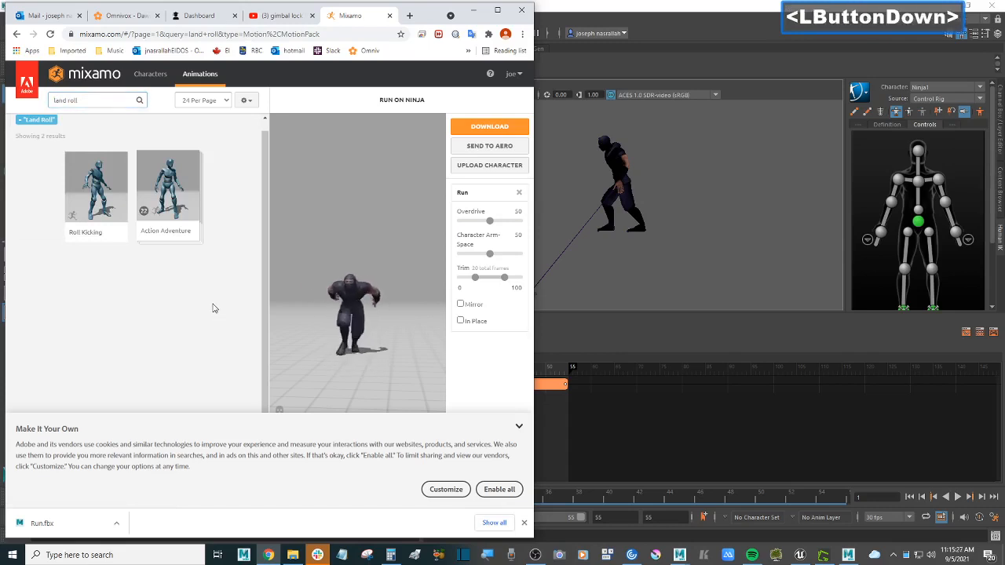
Reduce the animation search to "roll".
double_click(73, 100)
key(Home)
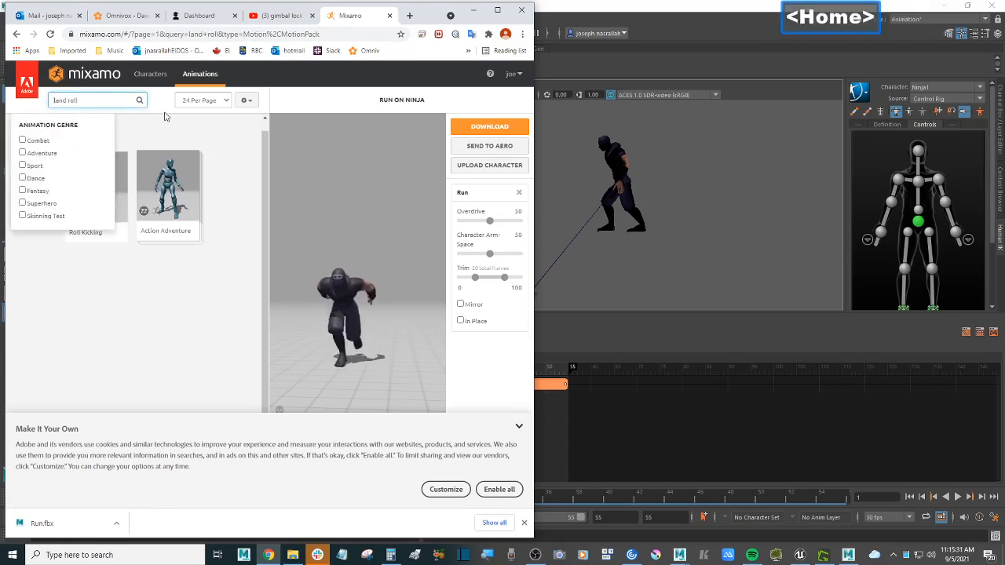
key(Delete)
key(Delete)
key(Delete)
key(Delete)
key(Delete)
key(Return)
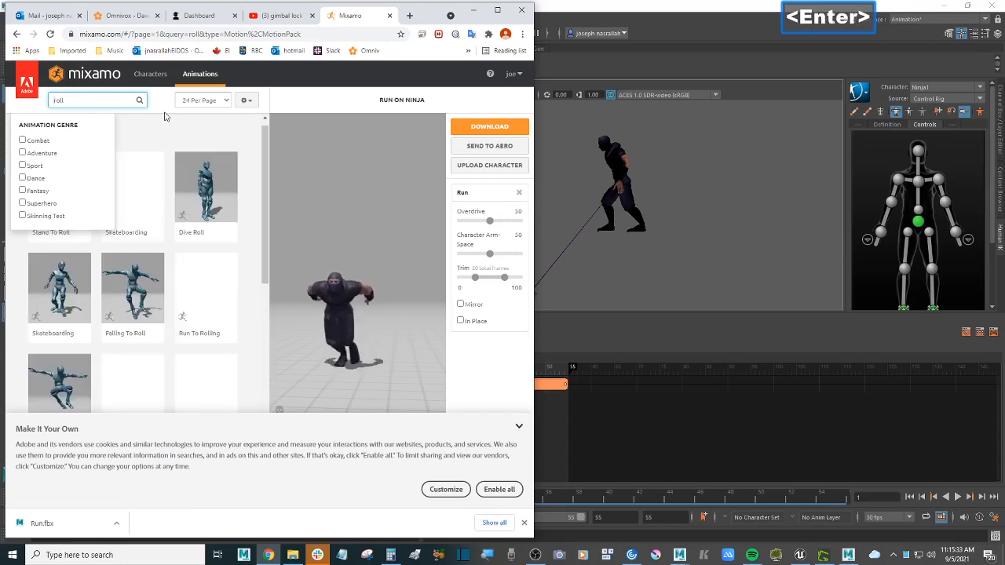
Apply the Run To Rolling animation to the ninja and examine it in the preview from another angle.
drag(265, 238, 246, 249)
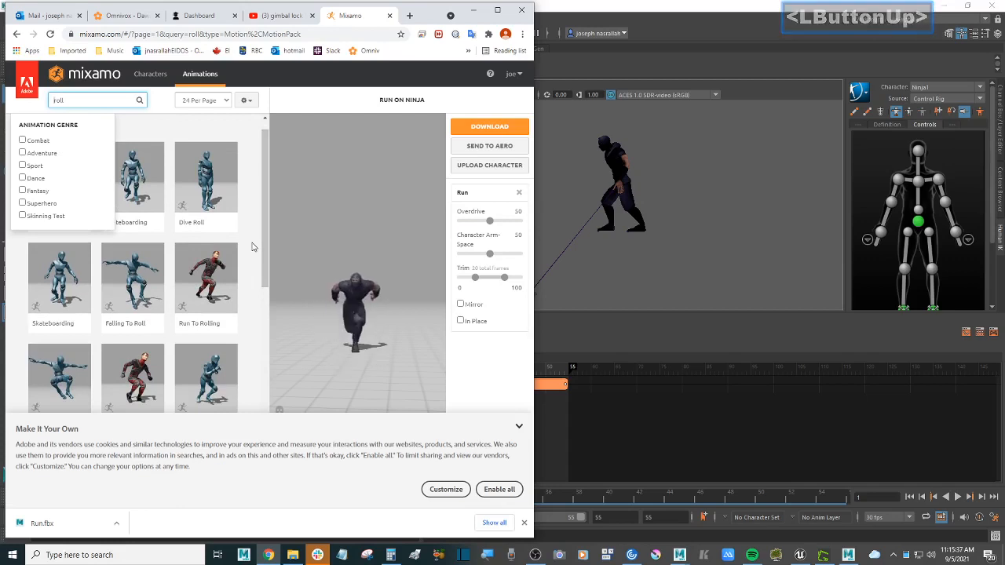
click(216, 272)
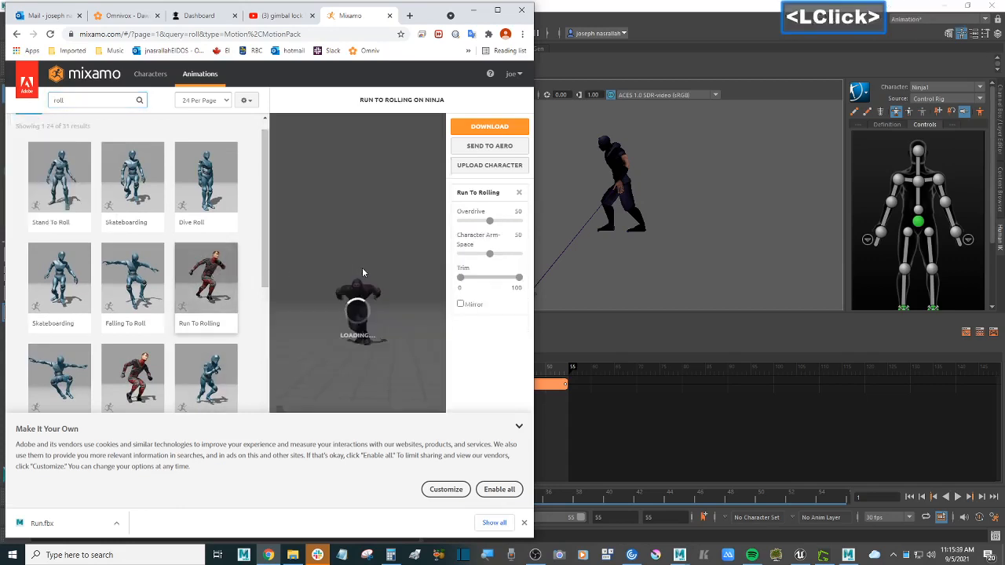
scroll(371, 275, down, 1)
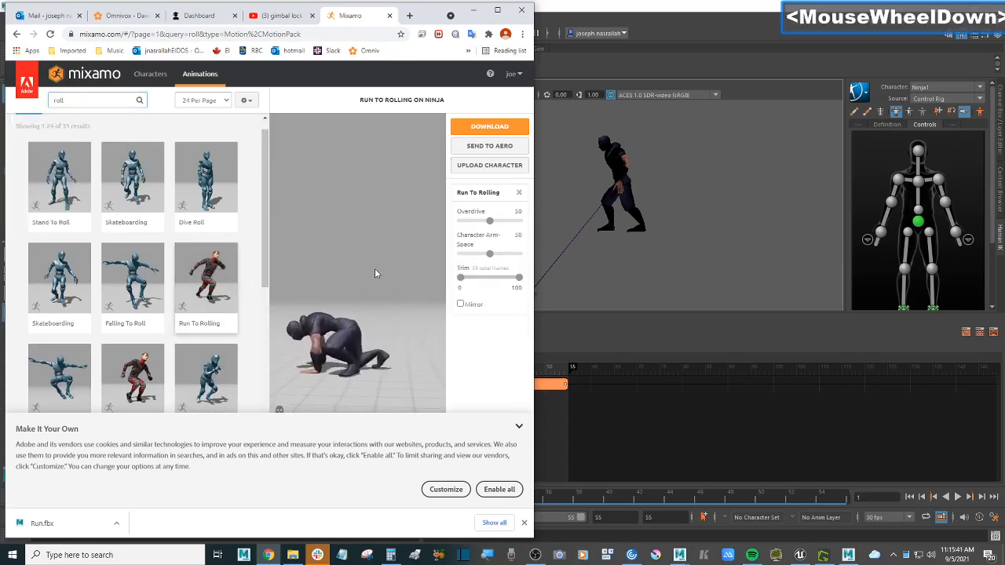
drag(373, 271, 320, 284)
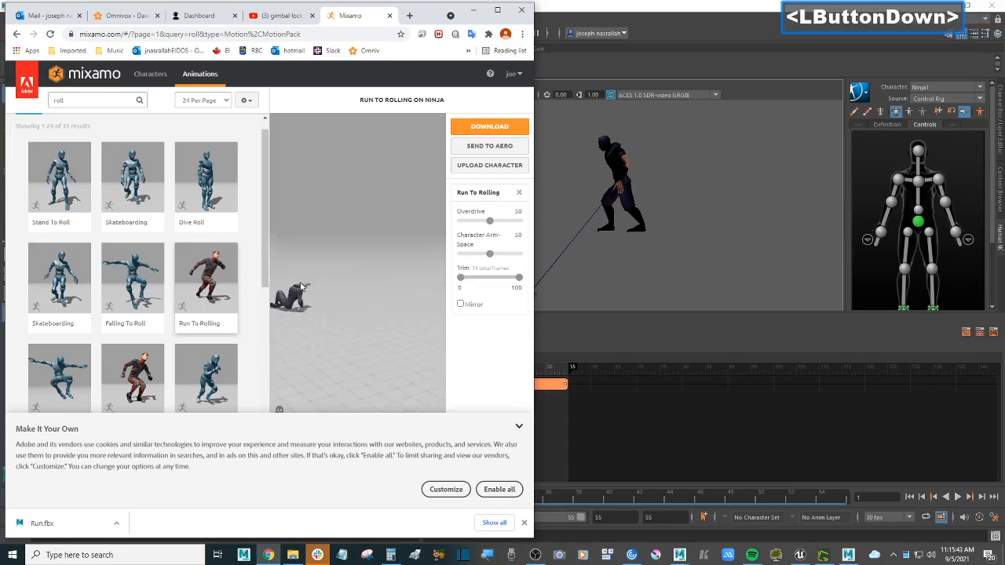
middle_drag(320, 284, 384, 281)
Apply the Falling To Roll animation listed beside Quick Roll To Run to the ninja and examine its motion.
scroll(197, 263, down, 4)
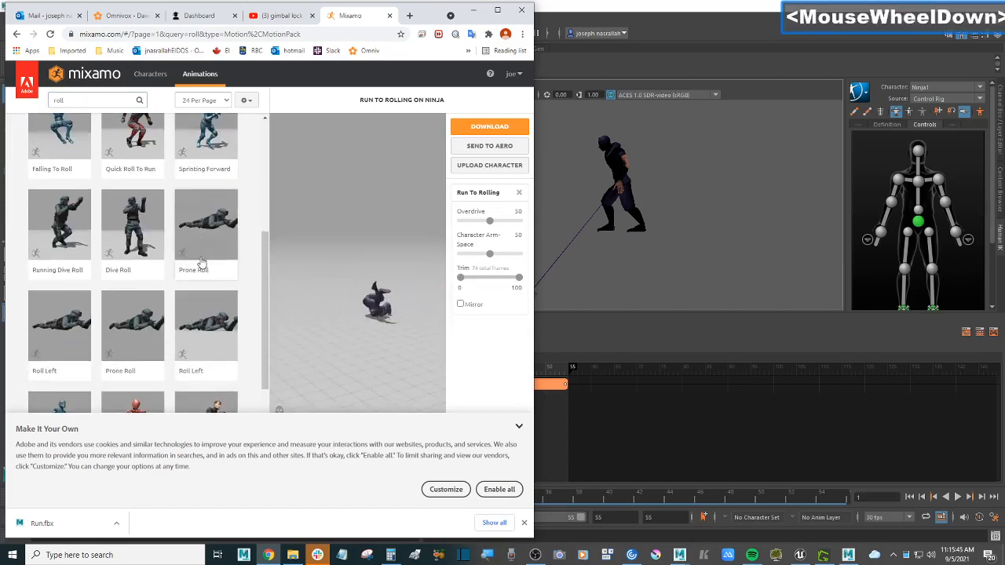
scroll(244, 268, up, 2)
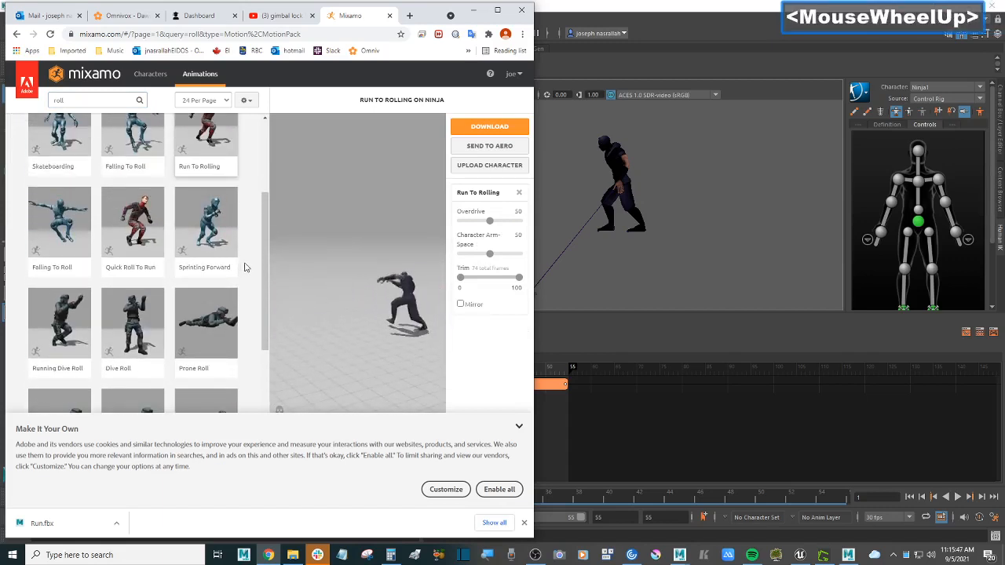
click(74, 230)
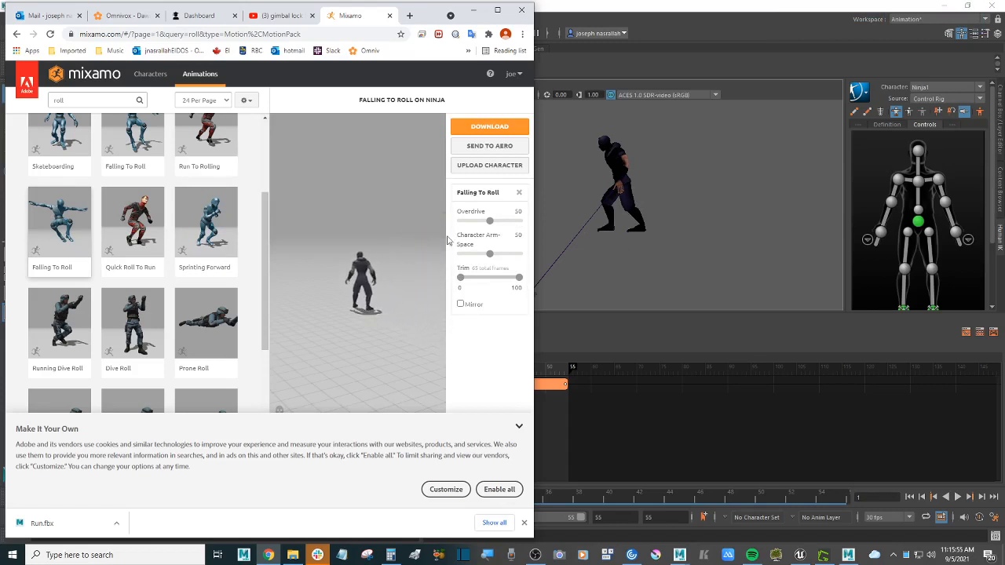
drag(336, 247, 378, 253)
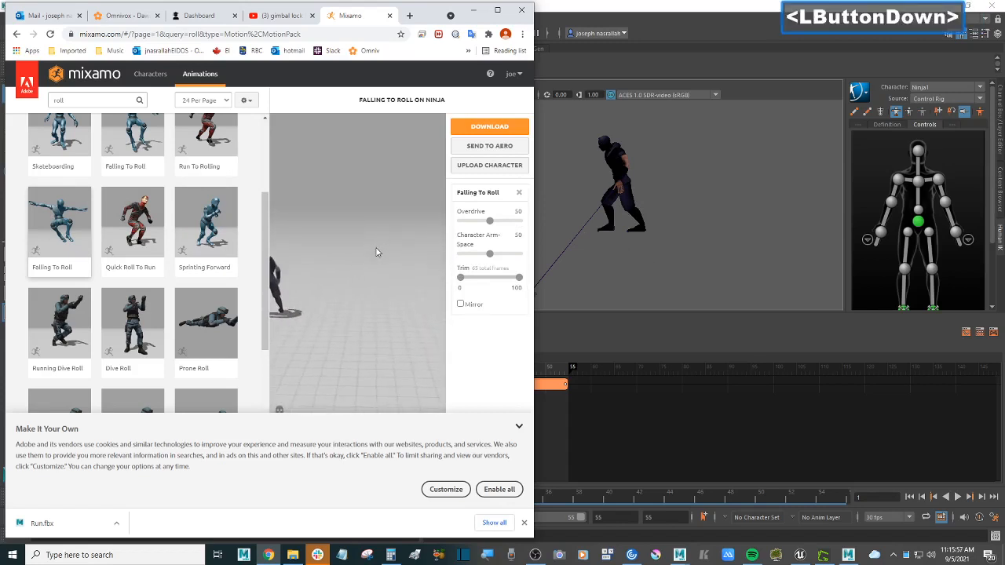
Download the Falling To Roll animation as FBX Binary without skin, at 30 frames per second with no keyframe reduction.
scroll(376, 252, down, 1)
scroll(181, 246, down, 3)
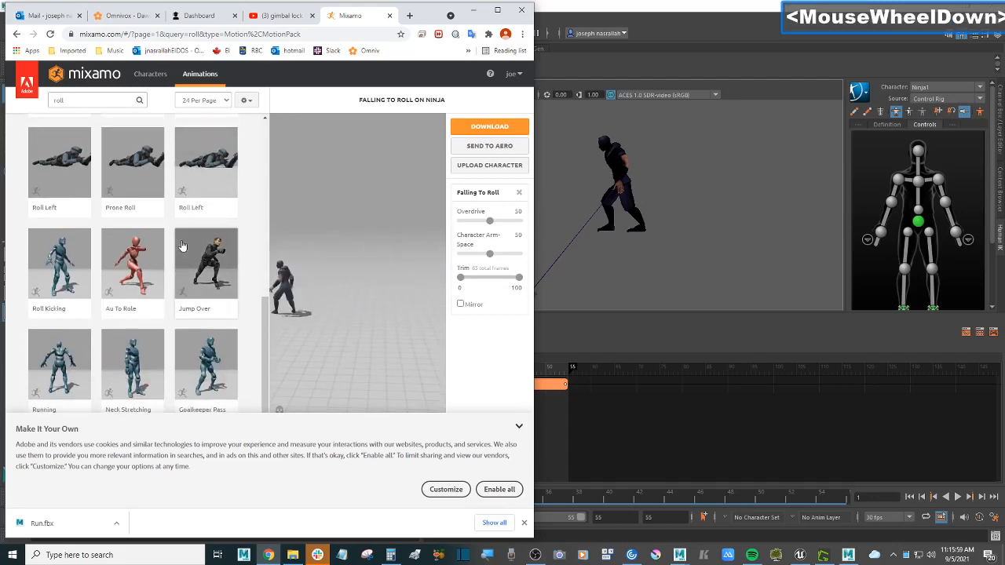
scroll(181, 246, up, 3)
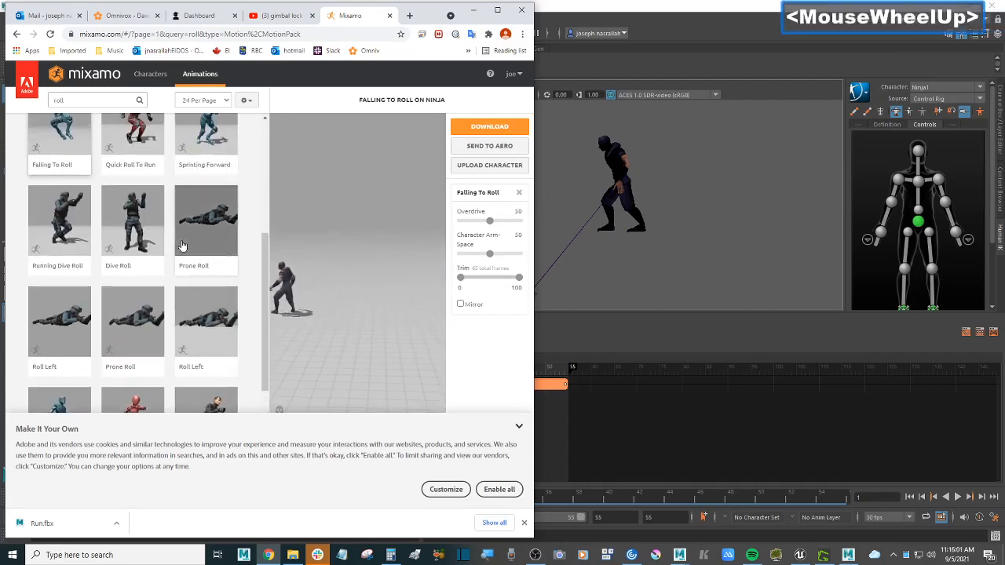
scroll(181, 243, up, 2)
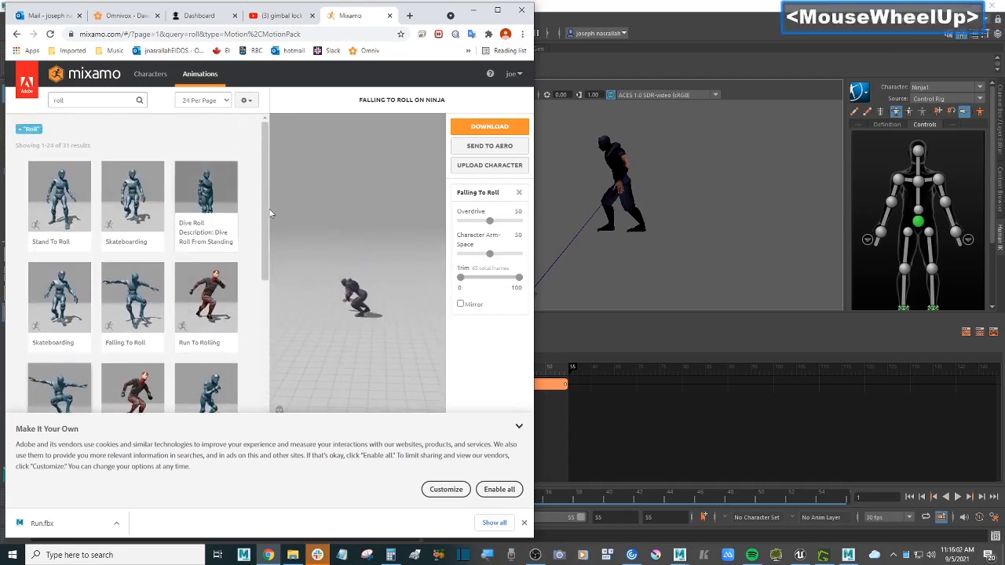
click(489, 127)
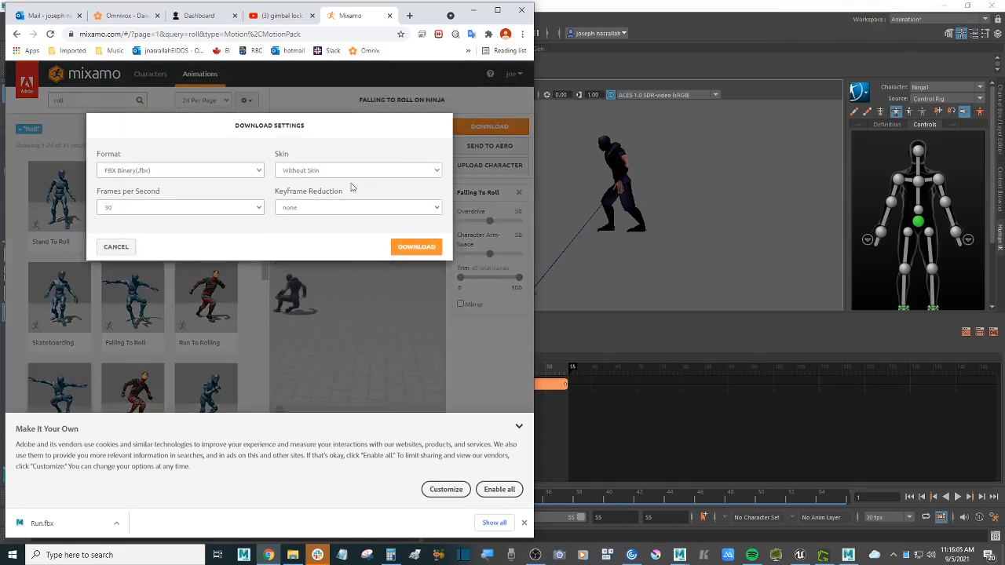
click(416, 247)
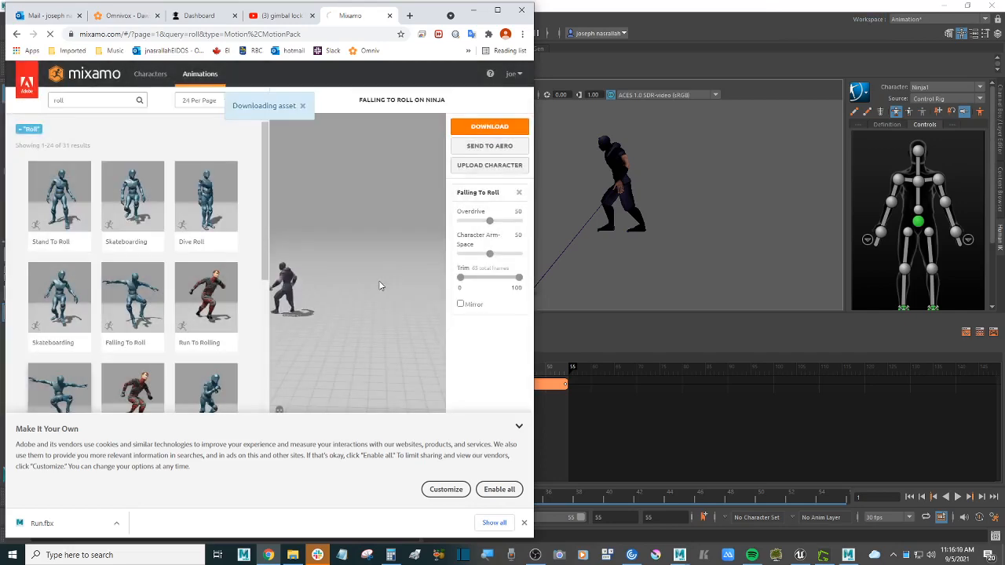
click(474, 10)
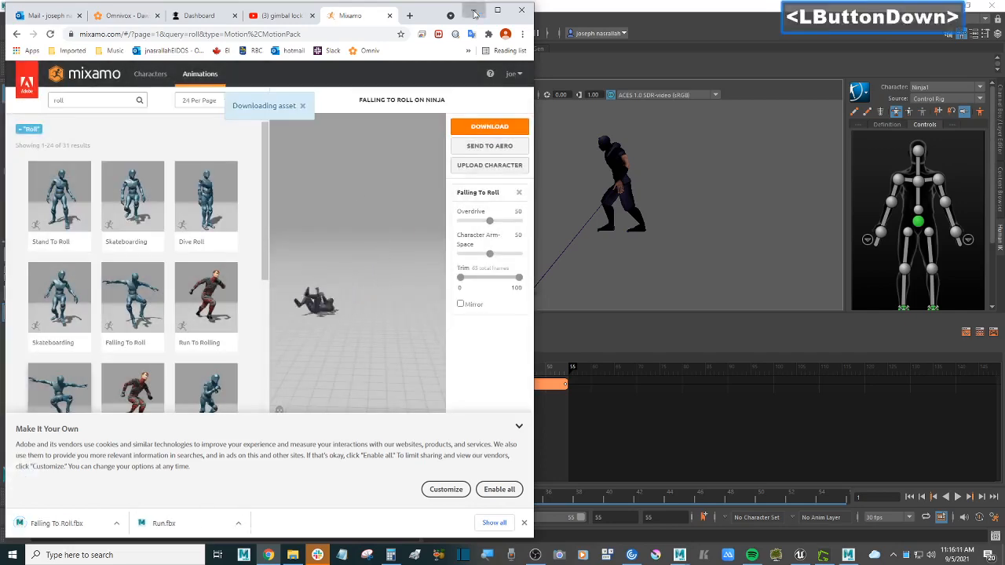
Cut Falling To Roll.fbx and Run.fbx from the Downloads folder in File Explorer.
alt+drag(519, 211, 510, 219)
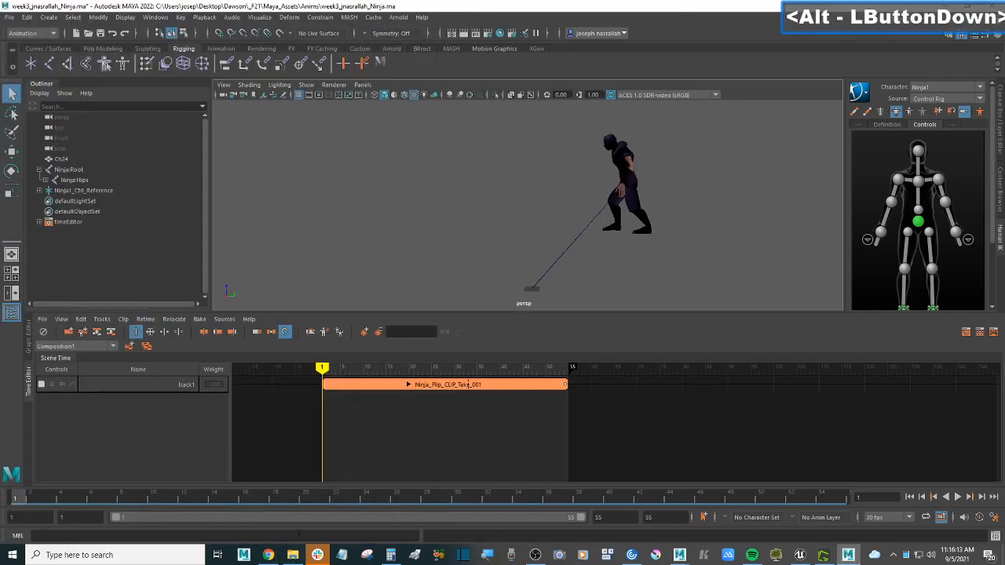
click(296, 555)
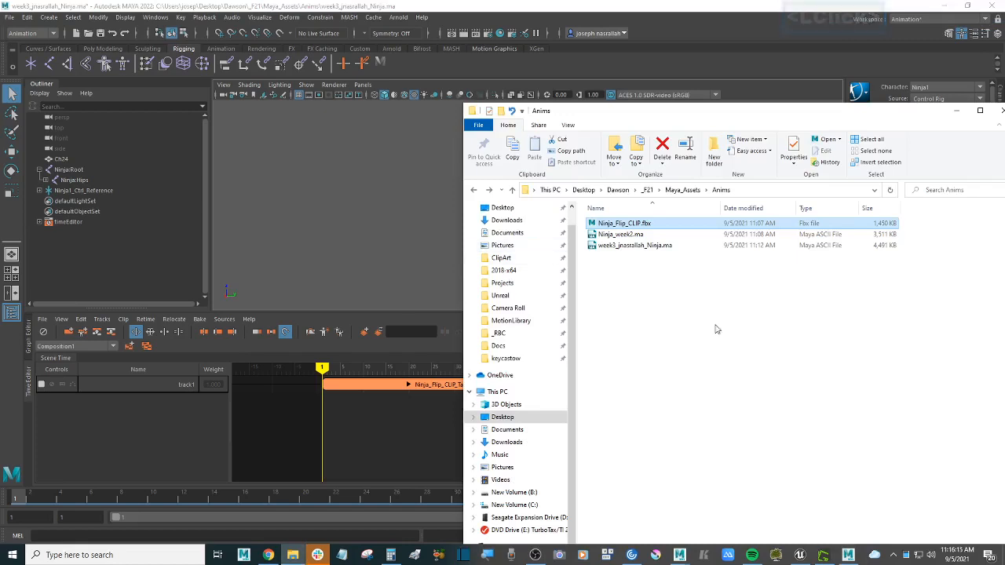
click(506, 220)
click(622, 223)
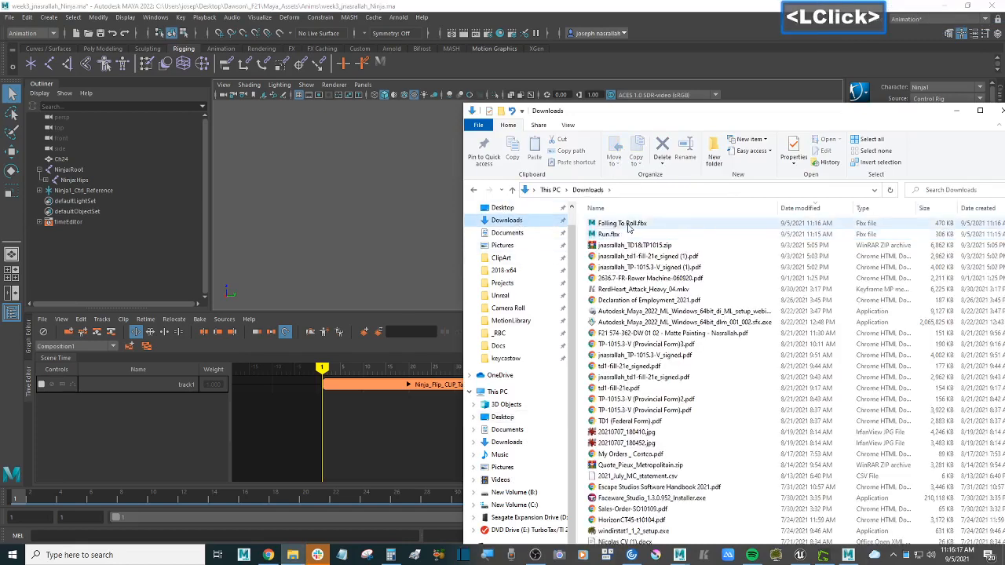
ctrl+click(621, 235)
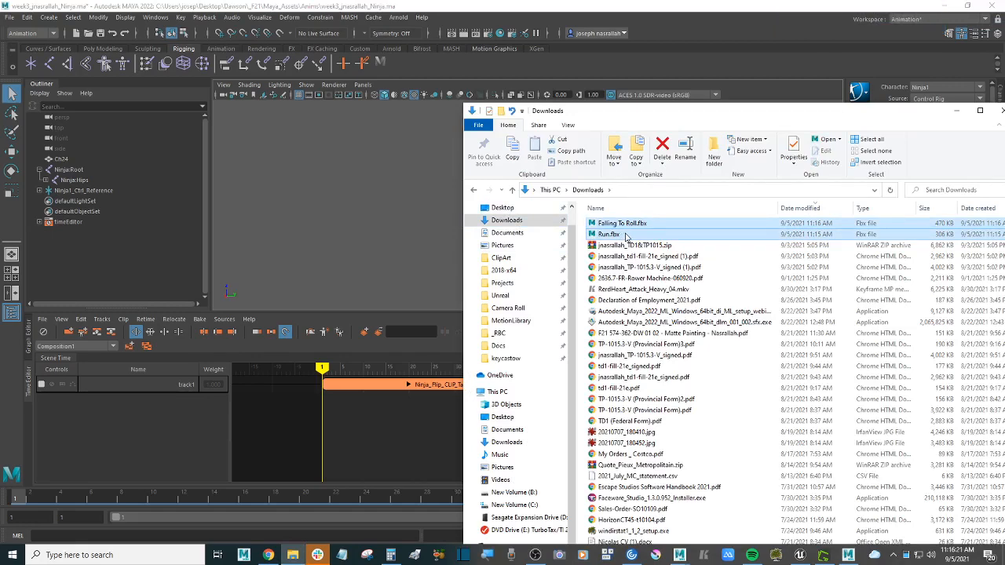
key(ctrl+x)
Browse the project folders and open the downloads folder inside _F21.
click(475, 191)
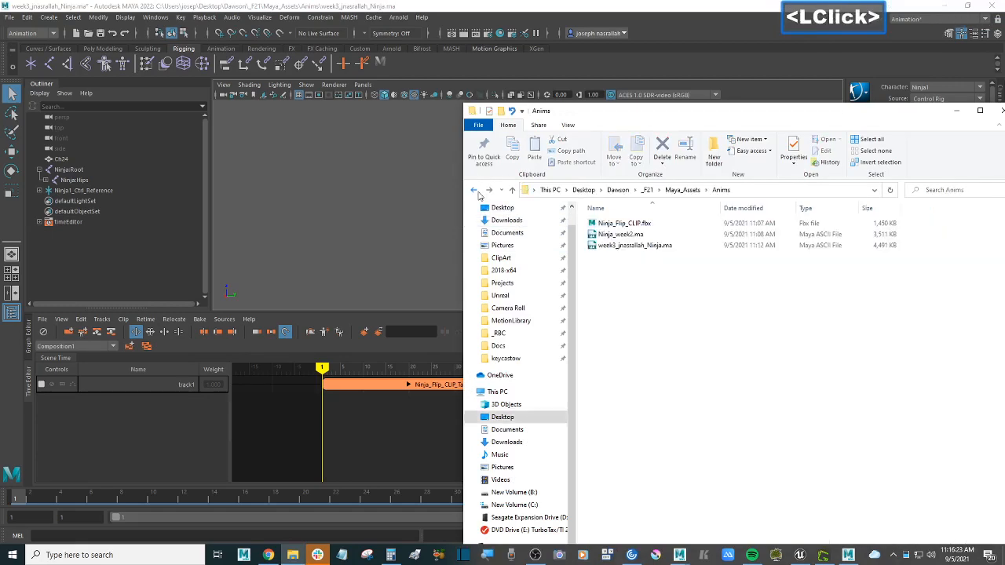
click(683, 190)
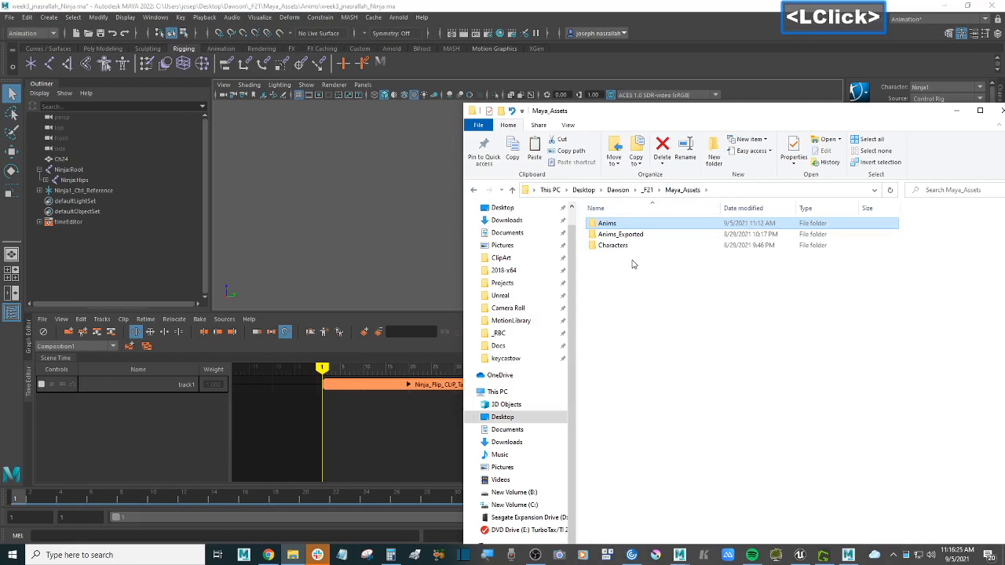
click(635, 265)
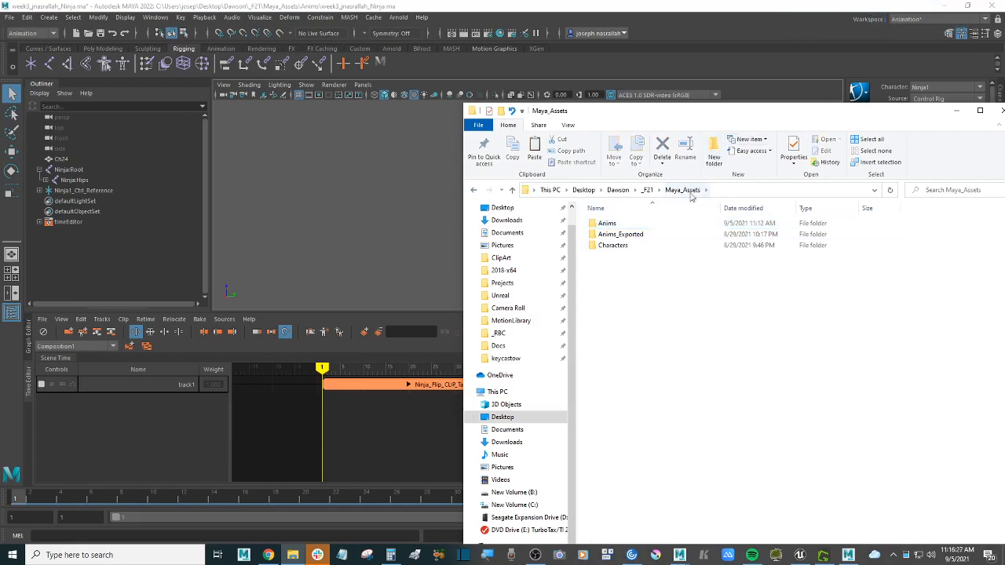
click(649, 190)
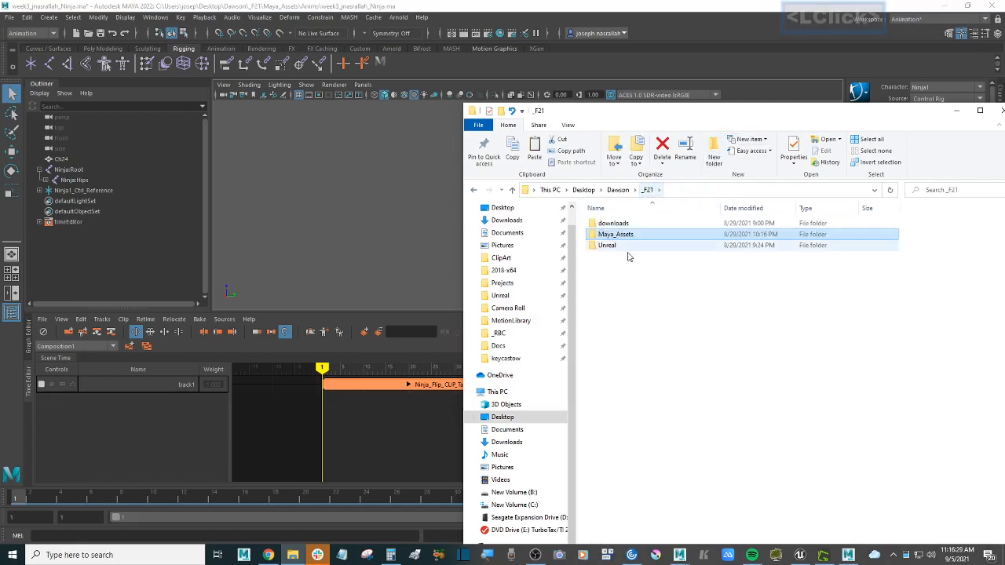
double_click(639, 237)
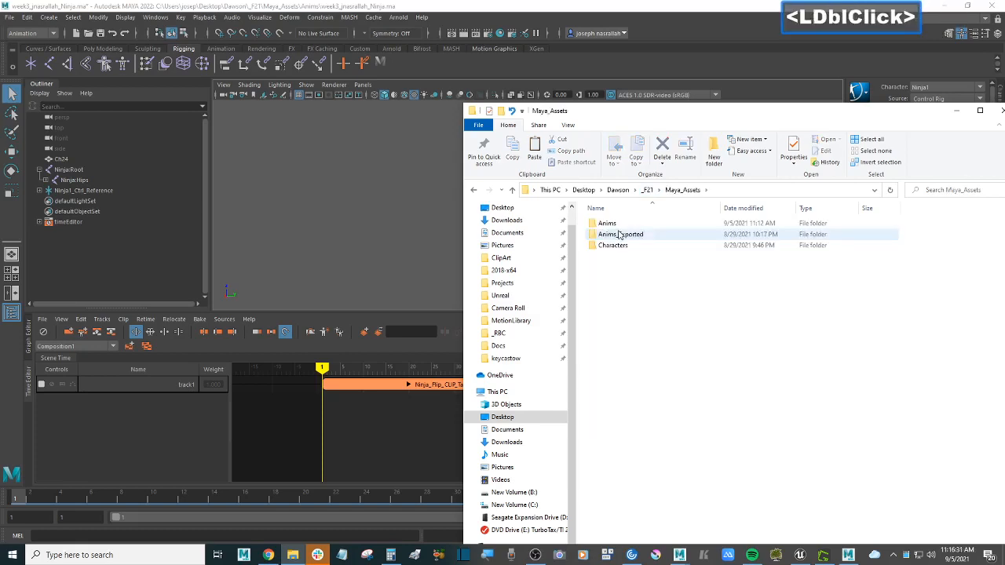
click(649, 190)
double_click(633, 225)
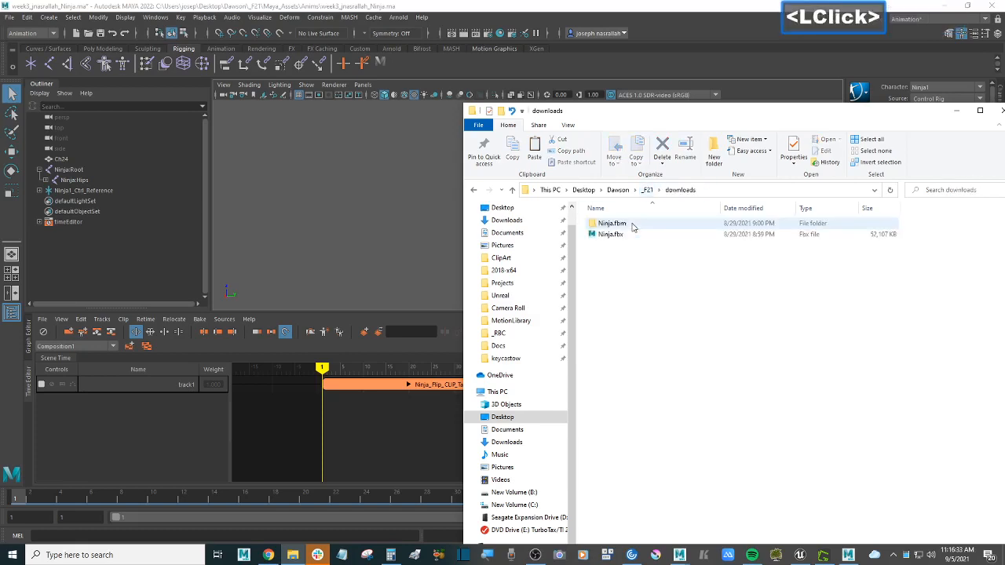
click(647, 190)
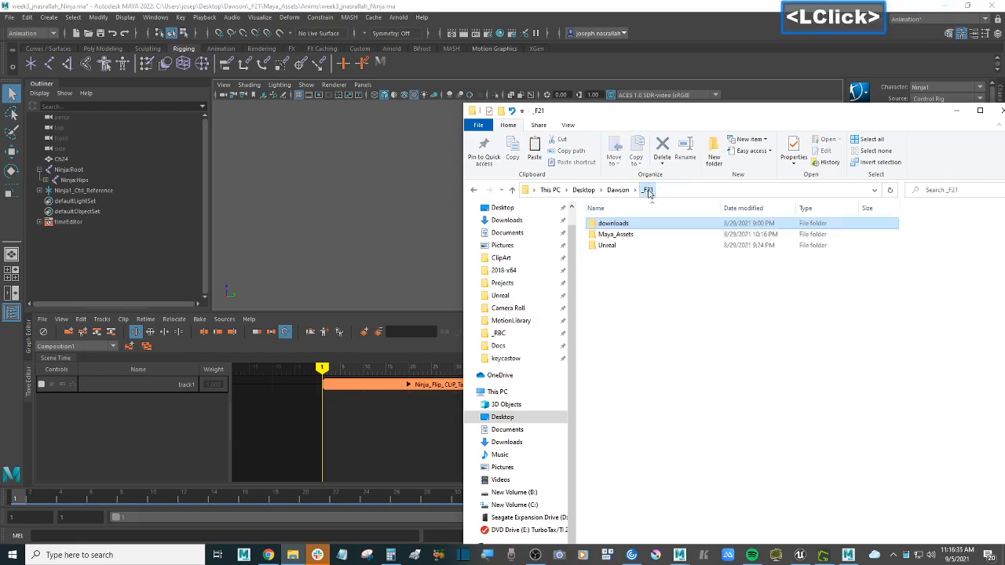
double_click(621, 225)
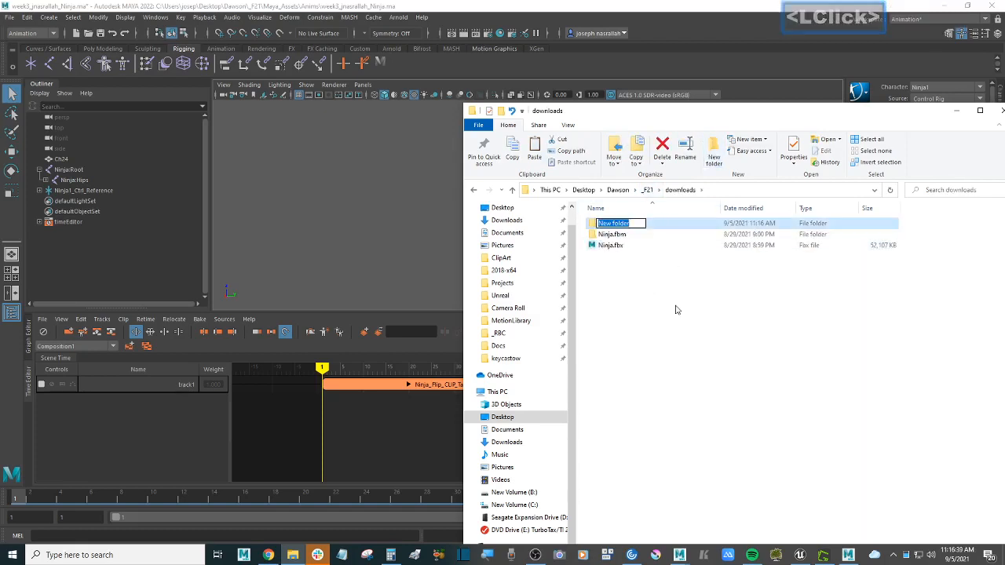
Name a new folder Mixamo inside the project's downloads folder and move the two cut FBX files into it.
text(Mis)
key(BackSpace)
text(x)
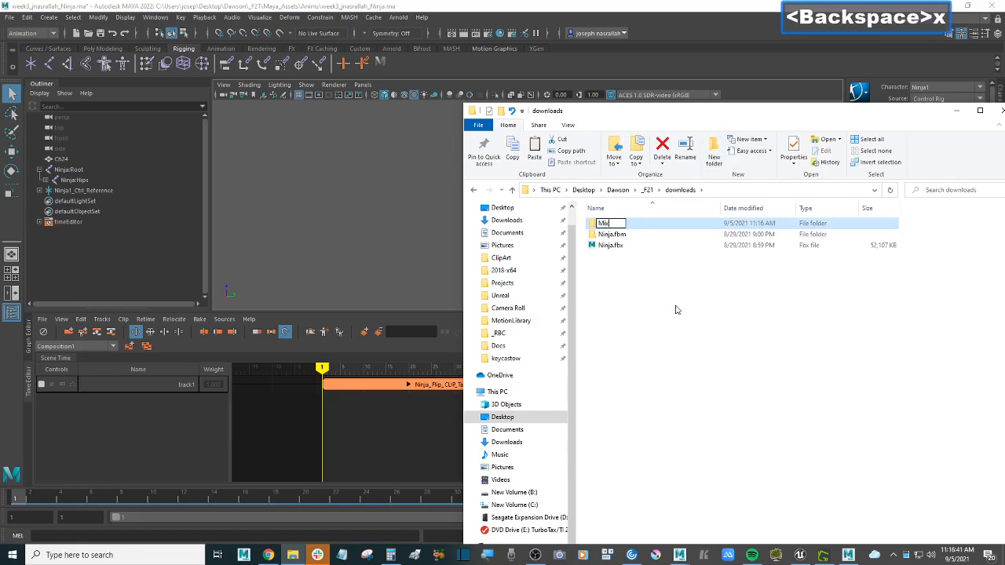
text(amo)
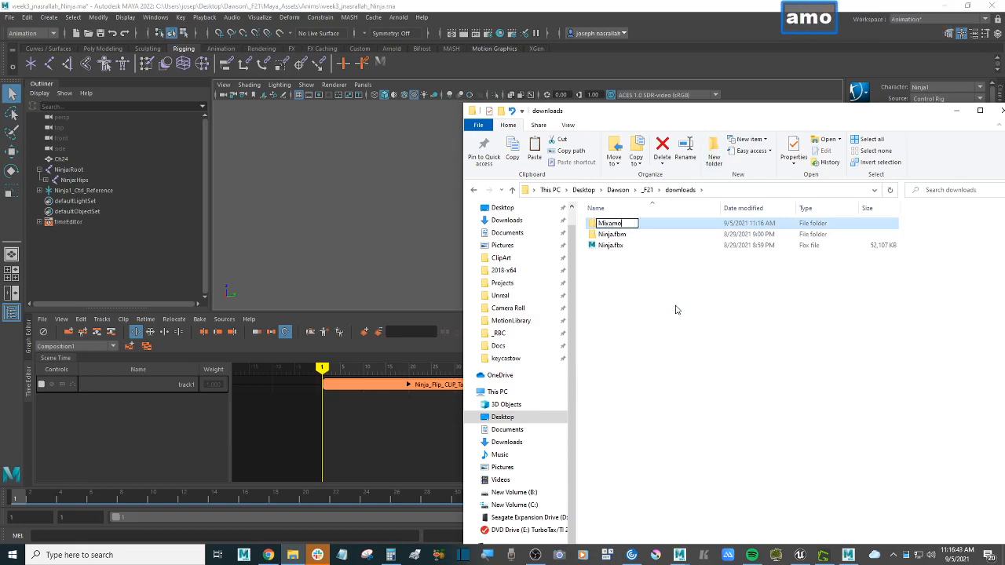
key(Return)
key(Return)
key(ctrl+v)
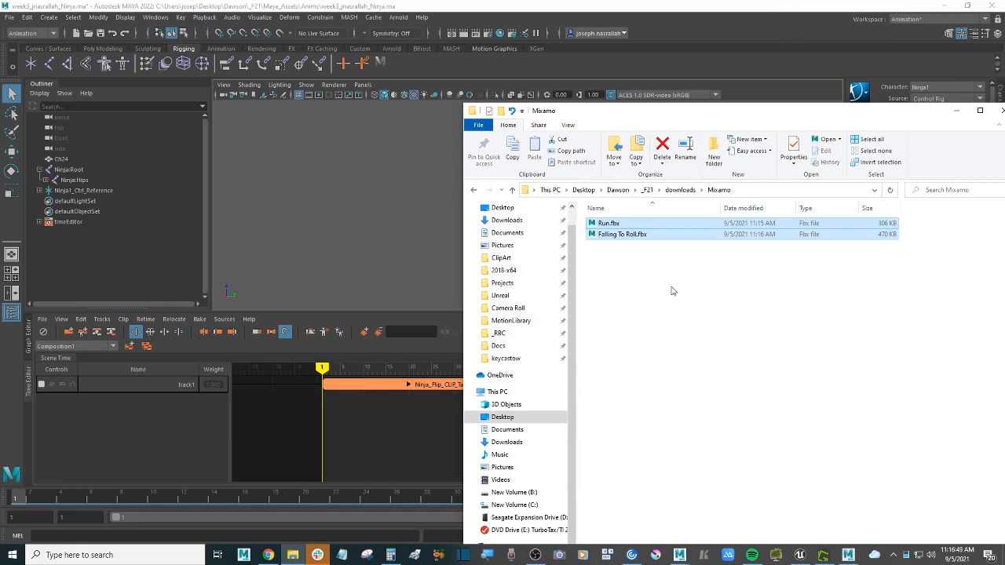
Switch back to Maya and create a polygon cube at the scene origin.
click(364, 153)
alt+middle_drag(608, 243, 576, 251)
alt+drag(576, 251, 554, 242)
alt+scroll(555, 247, down, 1)
alt+middle_drag(541, 243, 539, 228)
alt+click(545, 233)
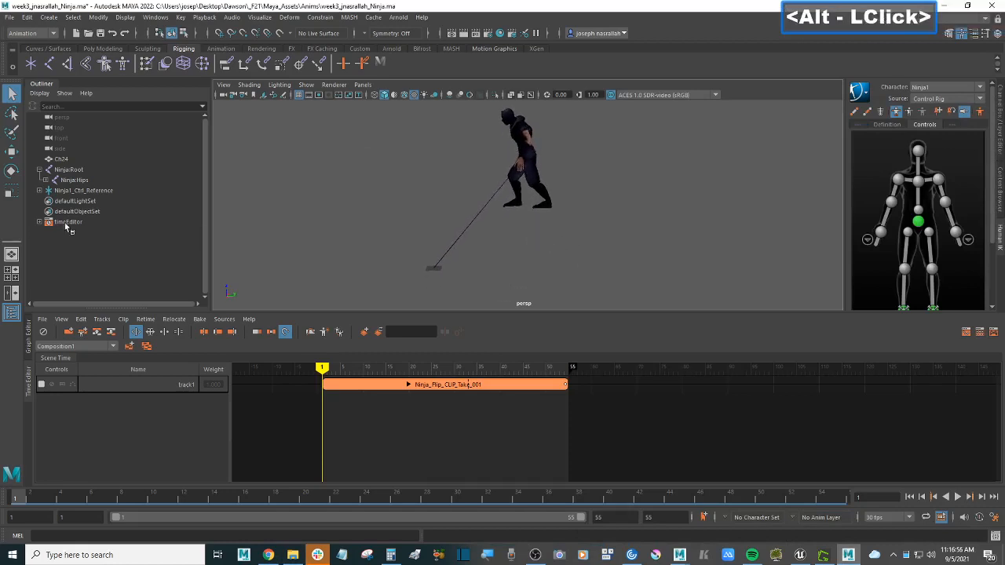
click(102, 49)
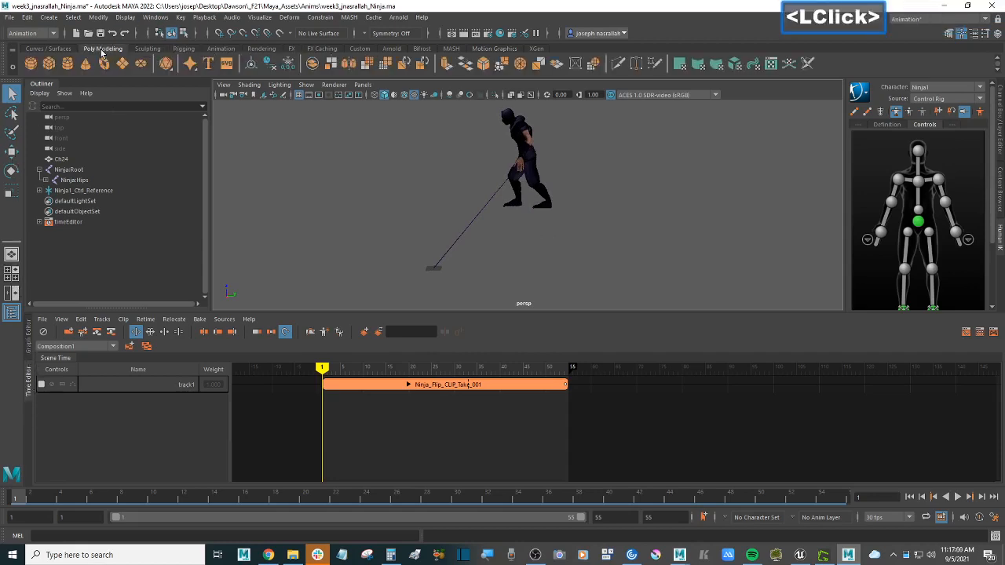
click(50, 64)
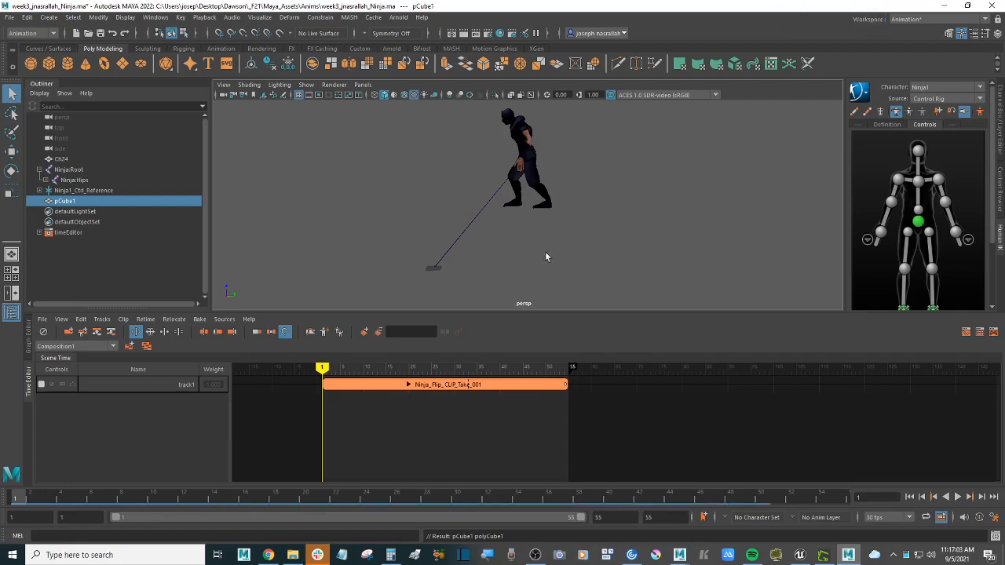
Scale the cube to 100 in X, Y and Z and deselect it.
click(11, 190)
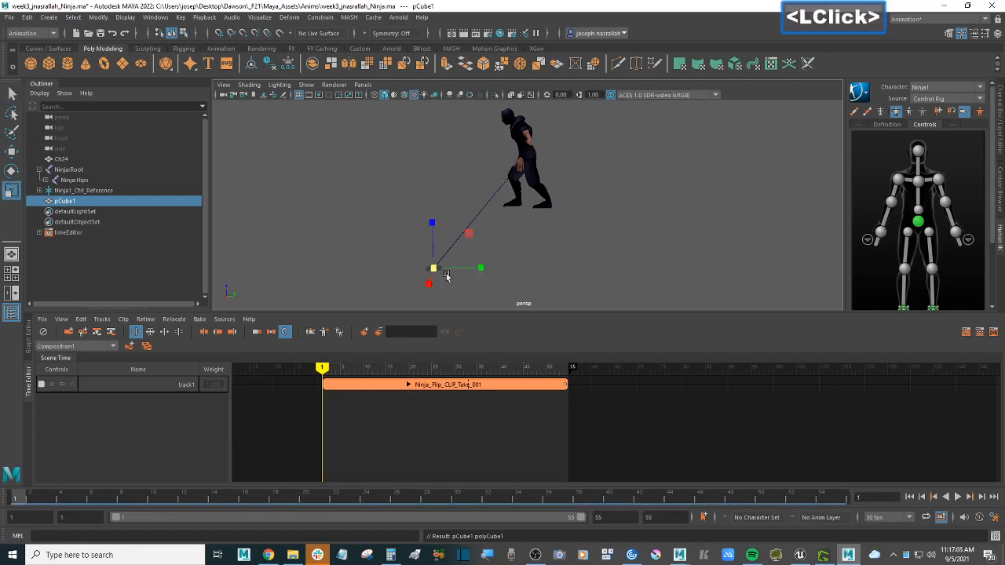
drag(433, 270, 601, 186)
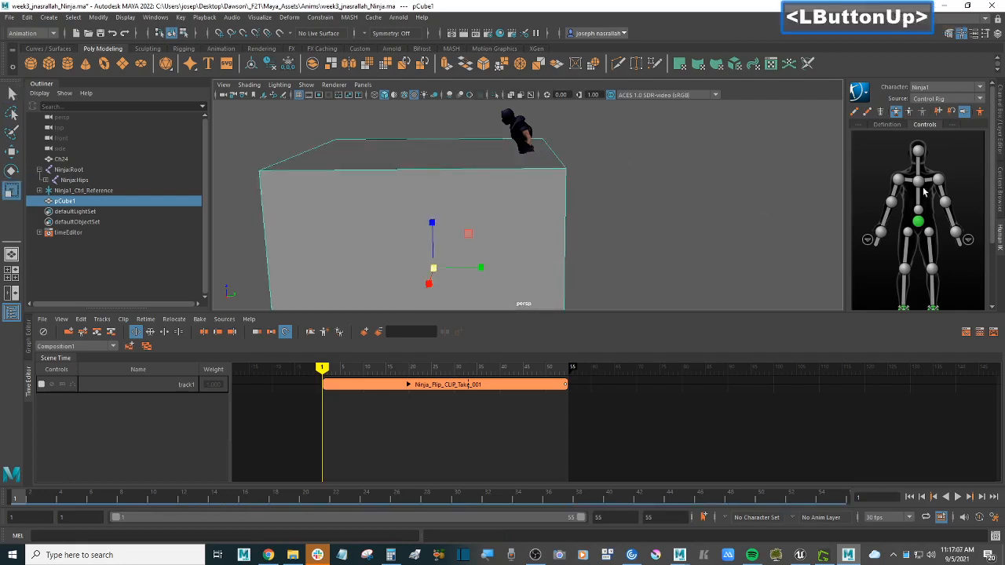
click(1000, 99)
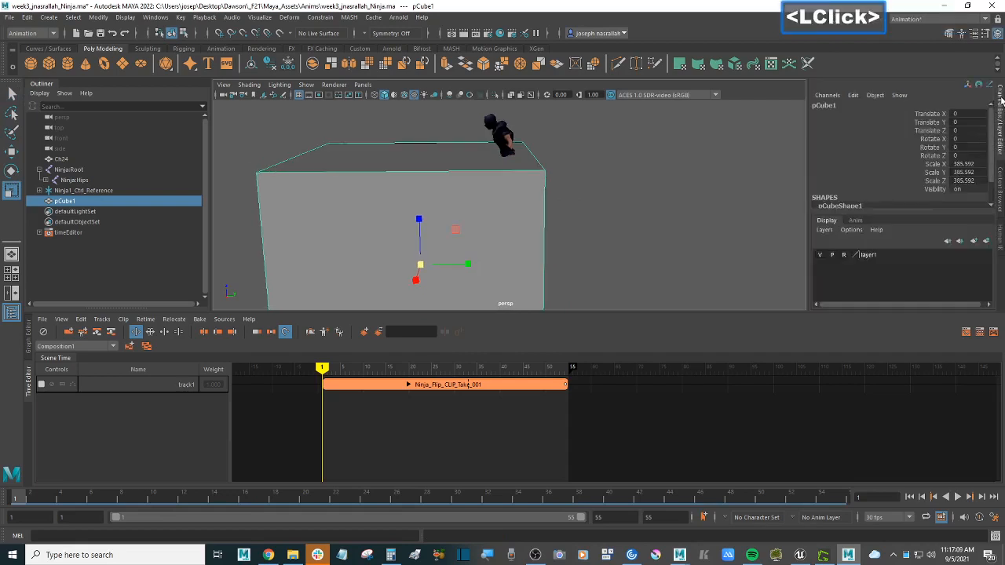
double_click(962, 163)
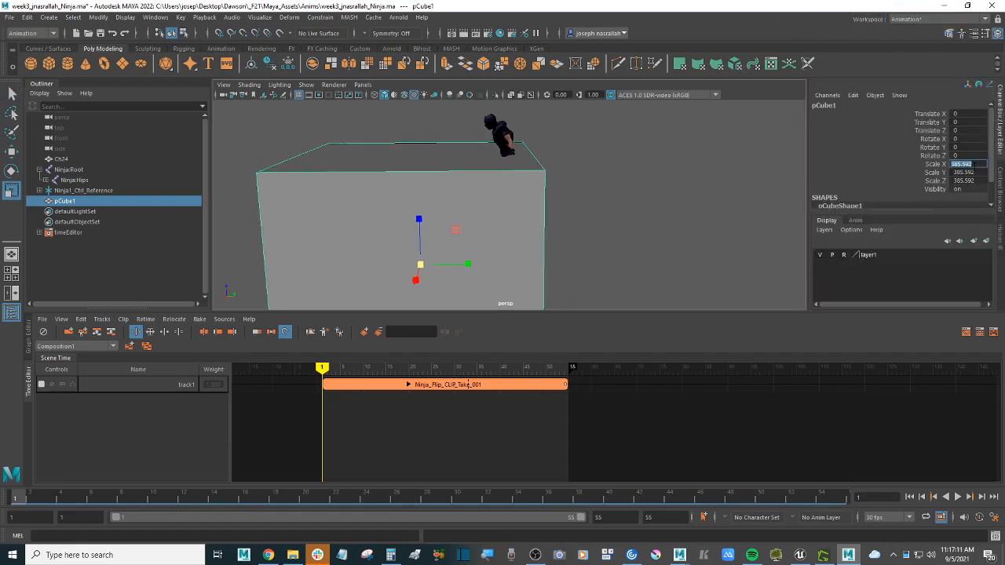
text(100)
key(Tab)
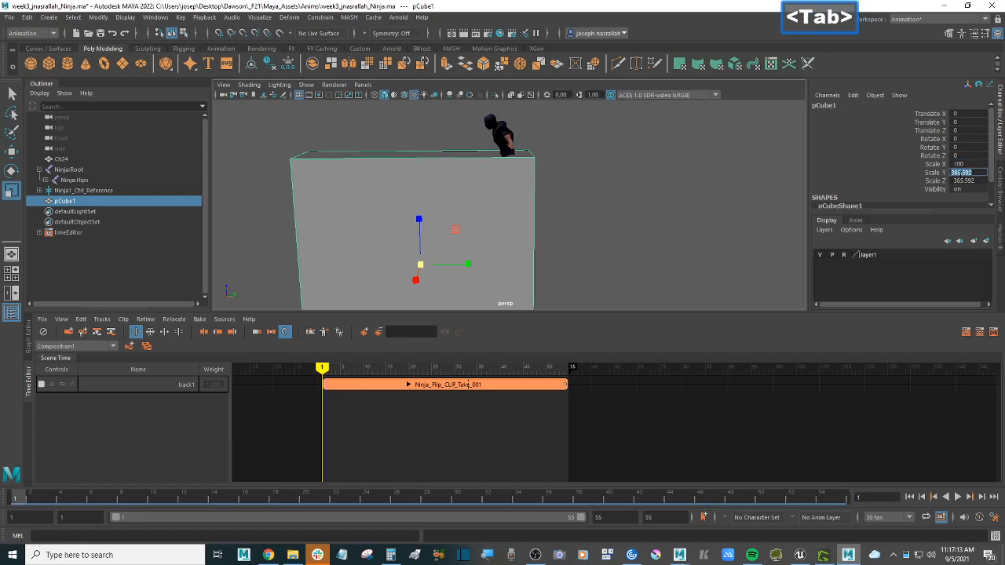
drag(942, 173, 976, 181)
text(1)
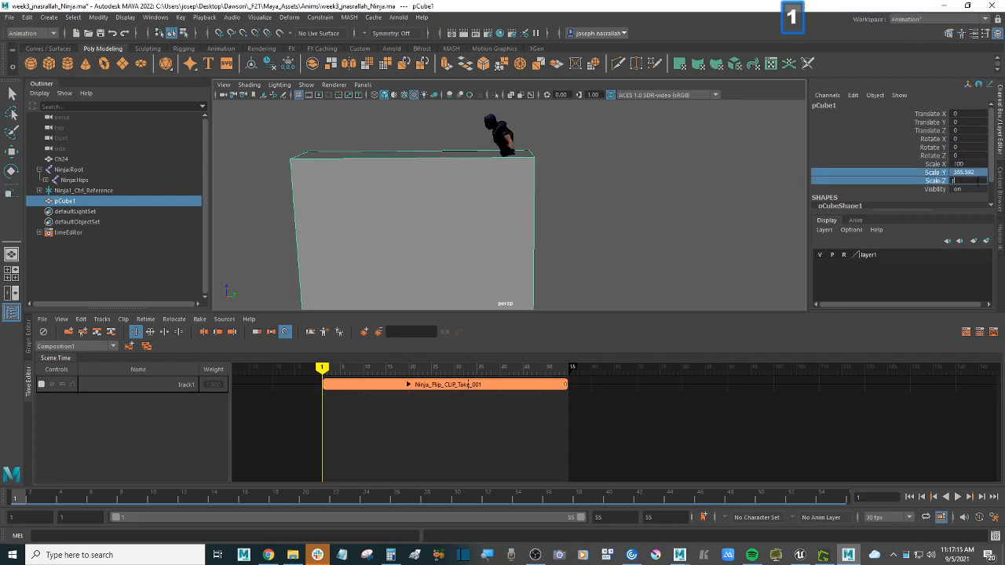
text(00)
key(Return)
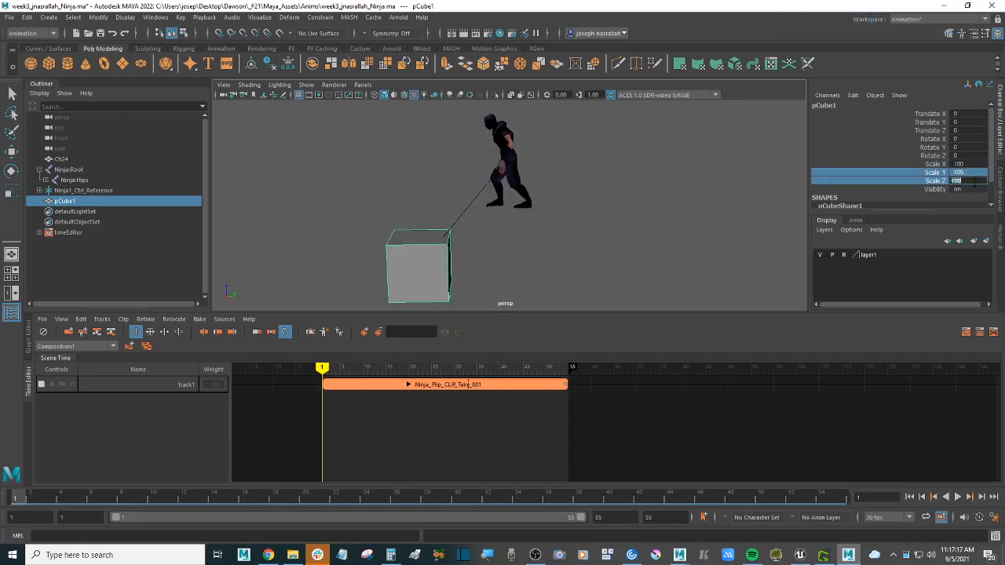
alt+drag(640, 221, 596, 220)
alt+middle_drag(596, 220, 585, 209)
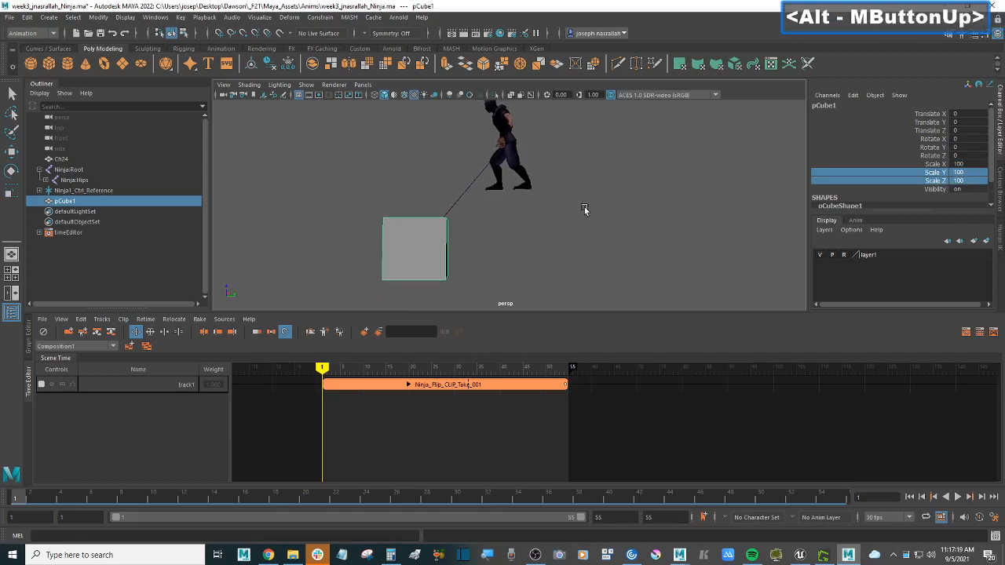
click(608, 231)
alt+drag(608, 230, 555, 228)
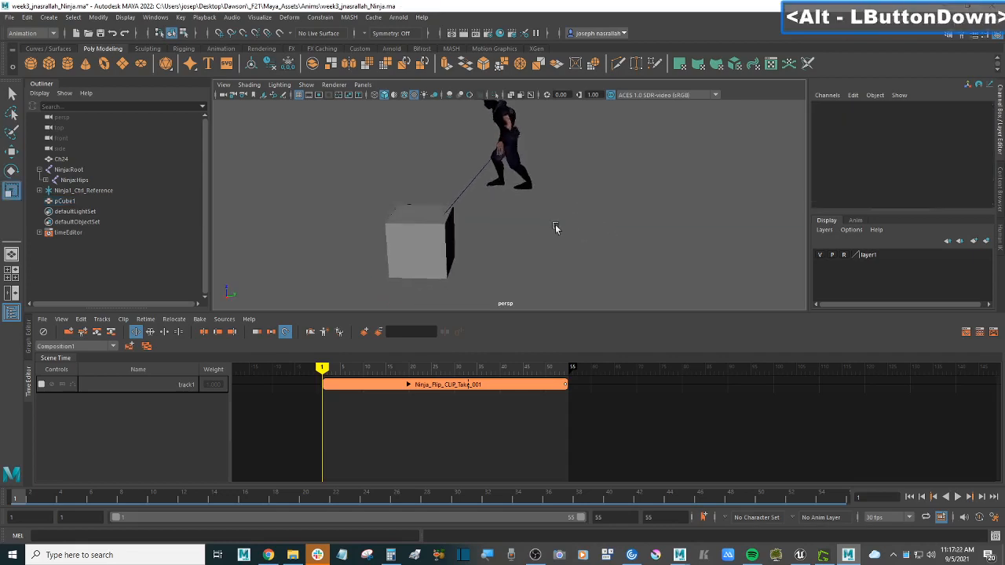
Create a polygon plane at the scene origin and scale it to 500 in X, Y and Z.
click(123, 65)
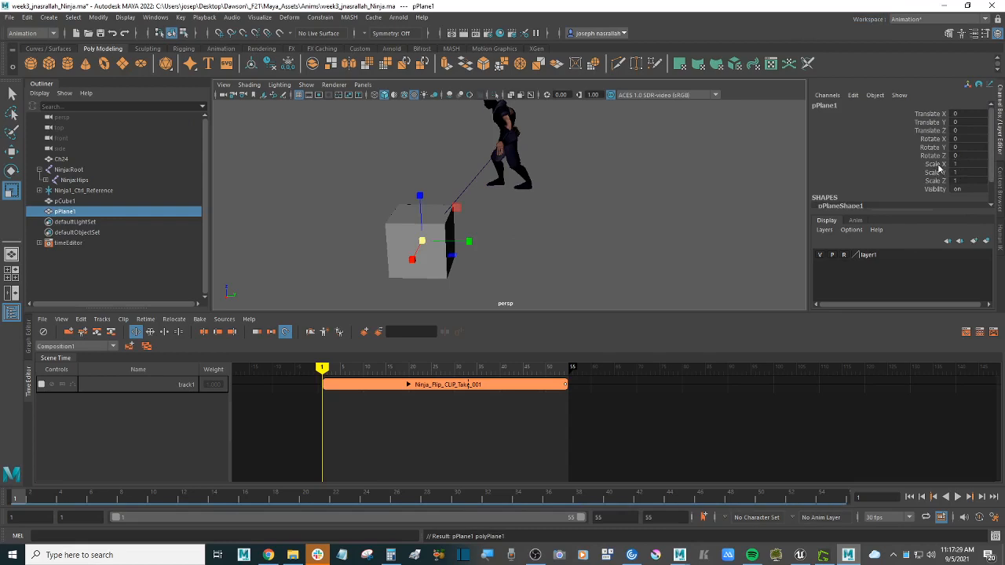
drag(941, 165, 965, 180)
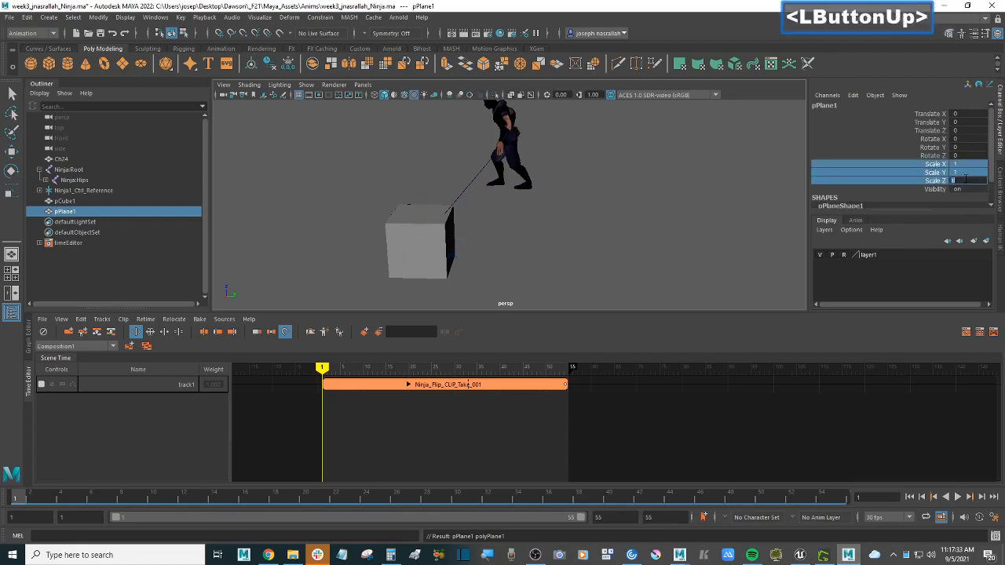
text(500)
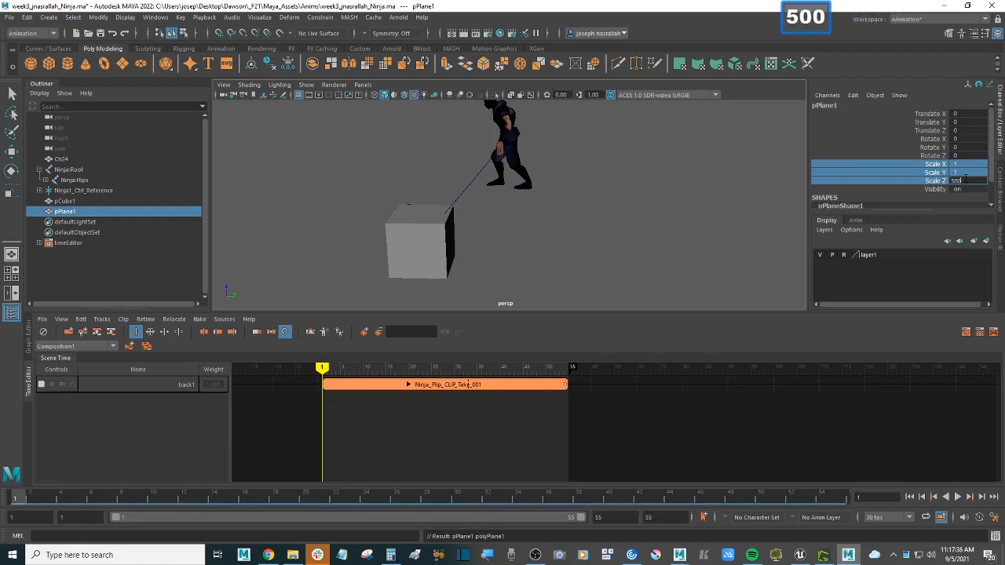
key(Return)
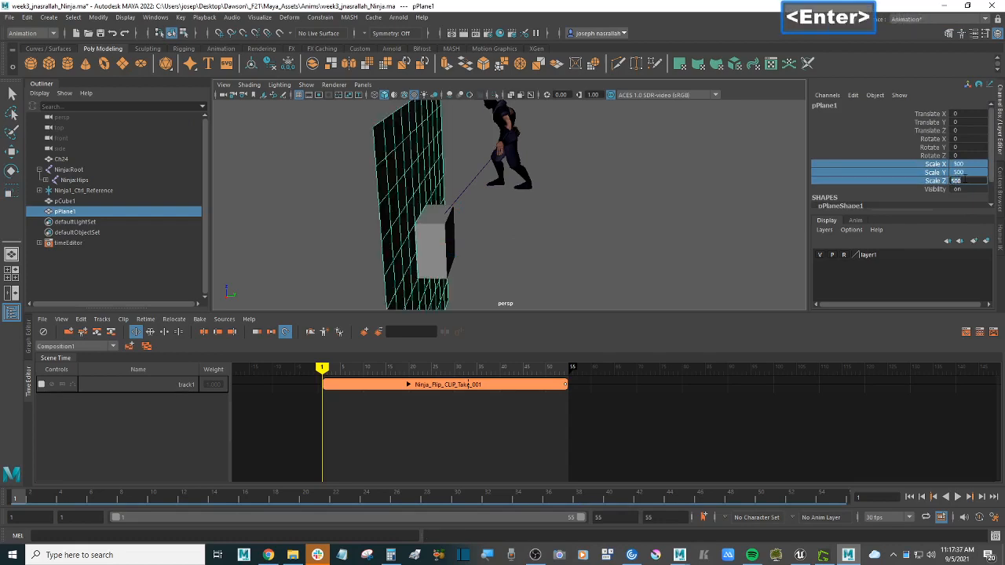
Rotate the plane about X to lay it flat, setting Rotate X to -90.
alt+drag(549, 229, 566, 227)
alt+middle_drag(565, 227, 587, 227)
key(w)
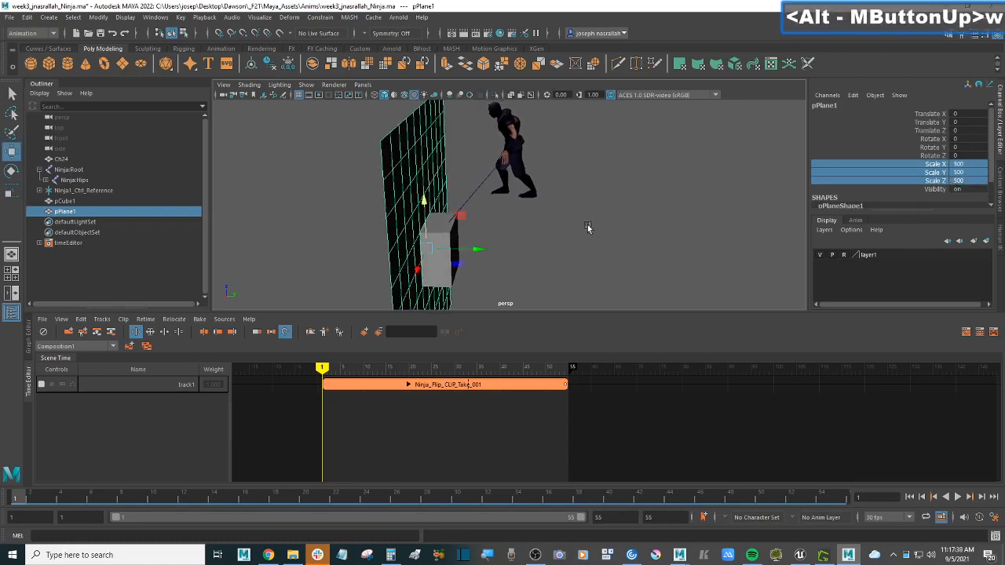
key(e)
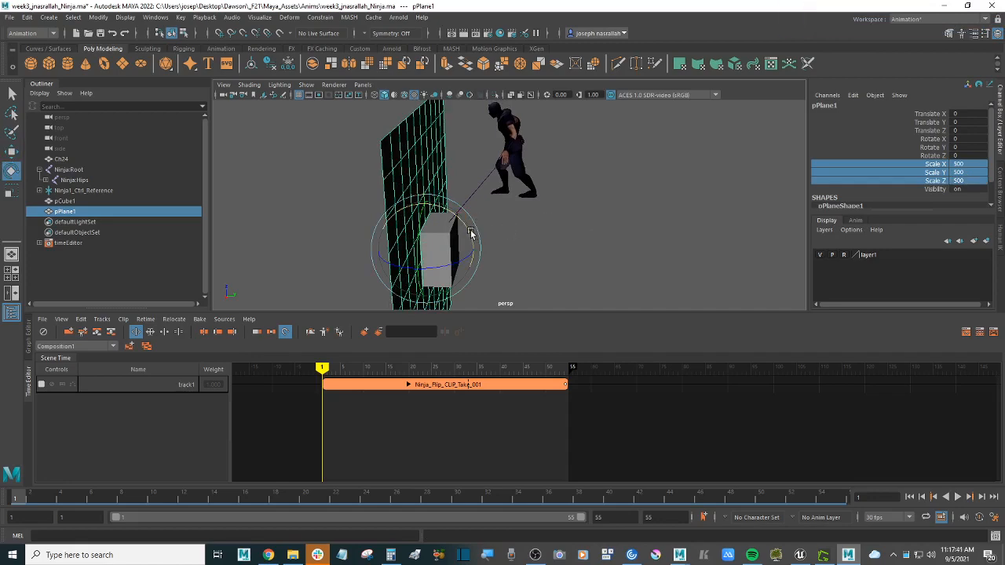
drag(470, 232, 547, 260)
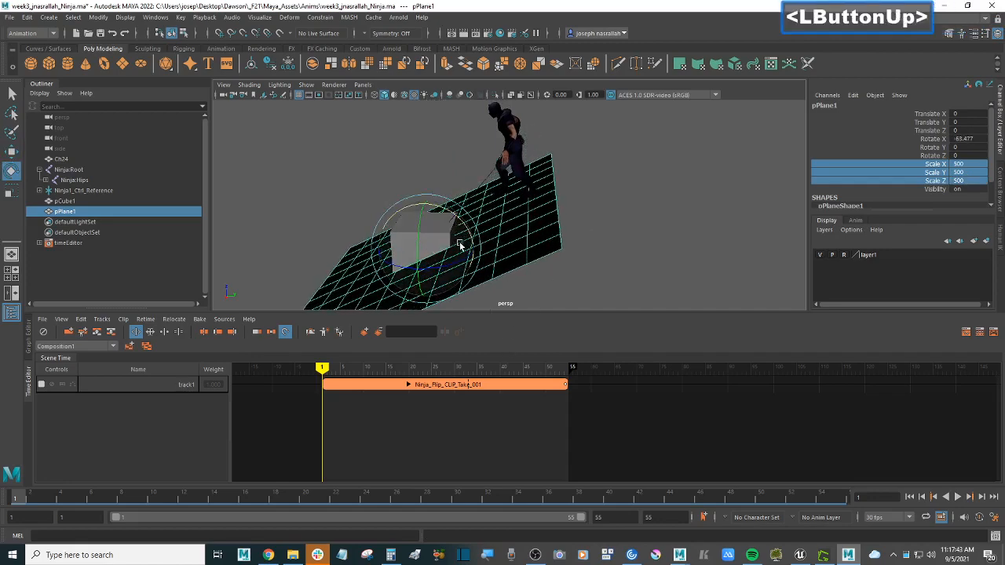
drag(460, 223, 473, 254)
click(982, 139)
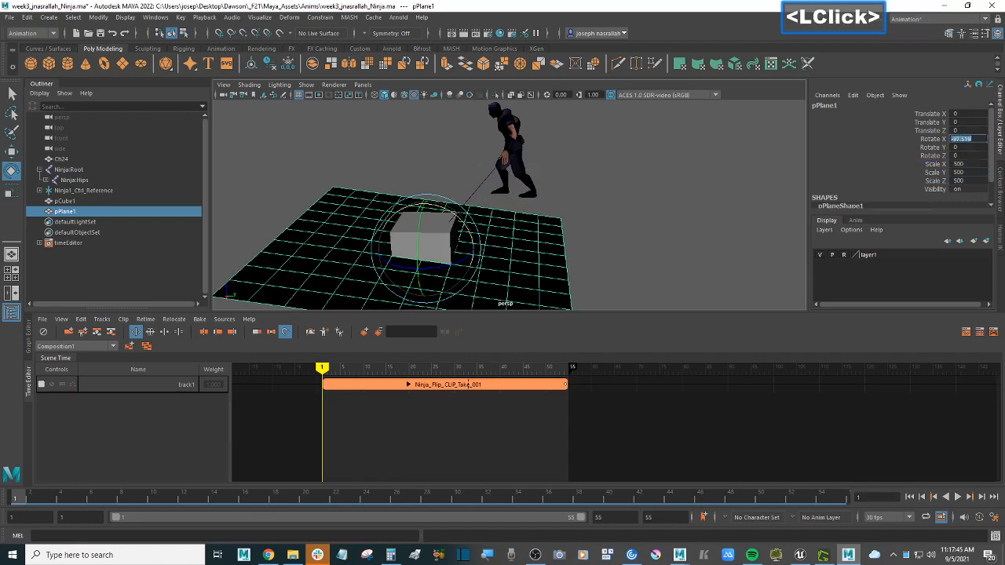
text(-90)
key(Return)
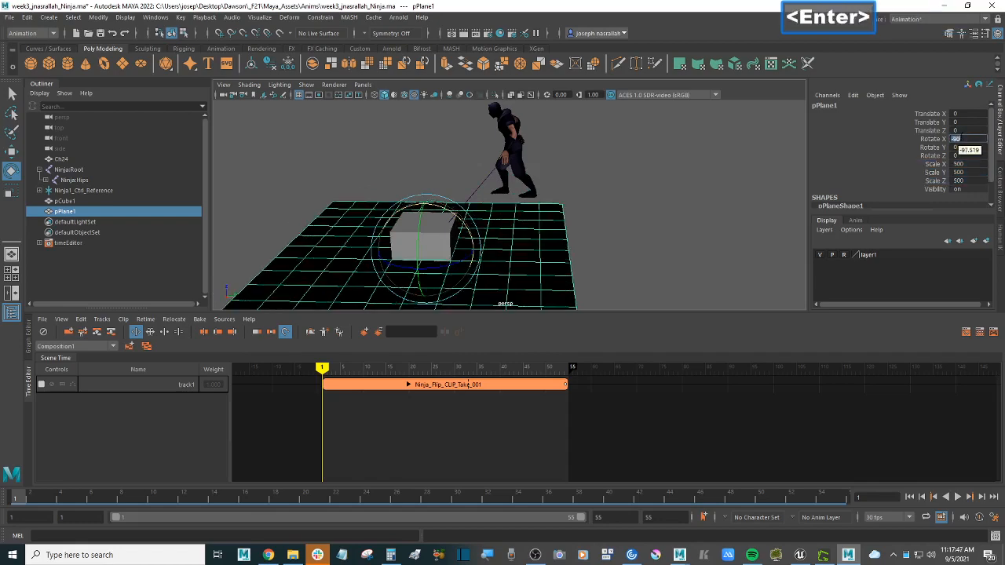
Set the plane's Rotate X to 90 so its lit side faces up.
click(713, 219)
alt+drag(713, 219, 550, 246)
click(624, 251)
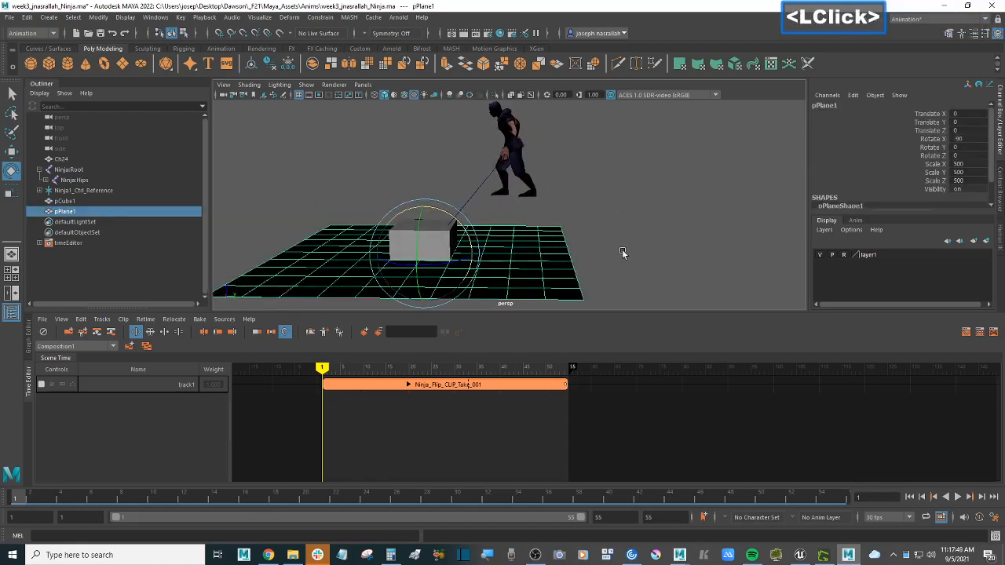
mouse_move(623, 252)
alt+mouse_down()
mouse_move(627, 201)
mouse_move(610, 253)
alt+mouse_up()
click(974, 140)
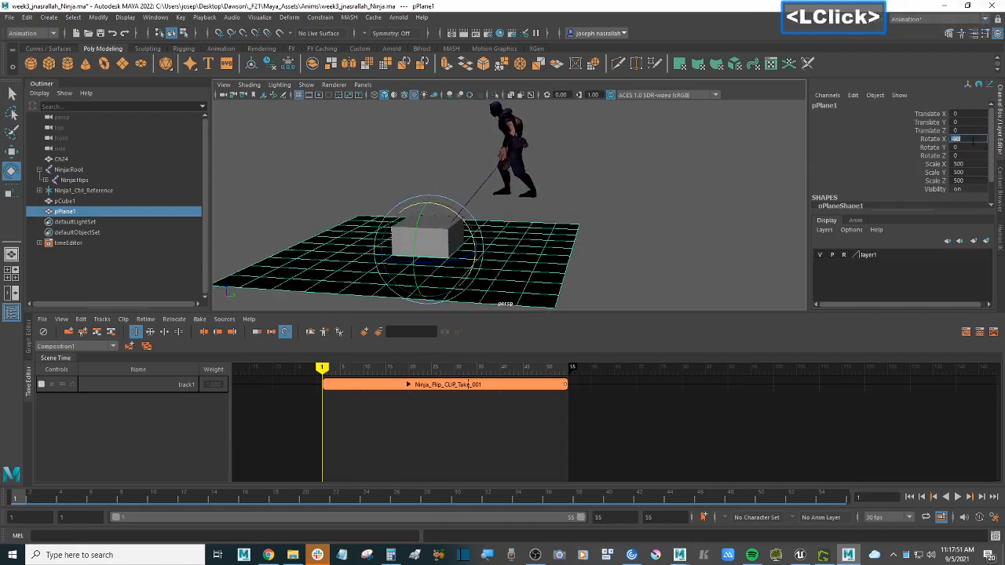
text(90)
key(Return)
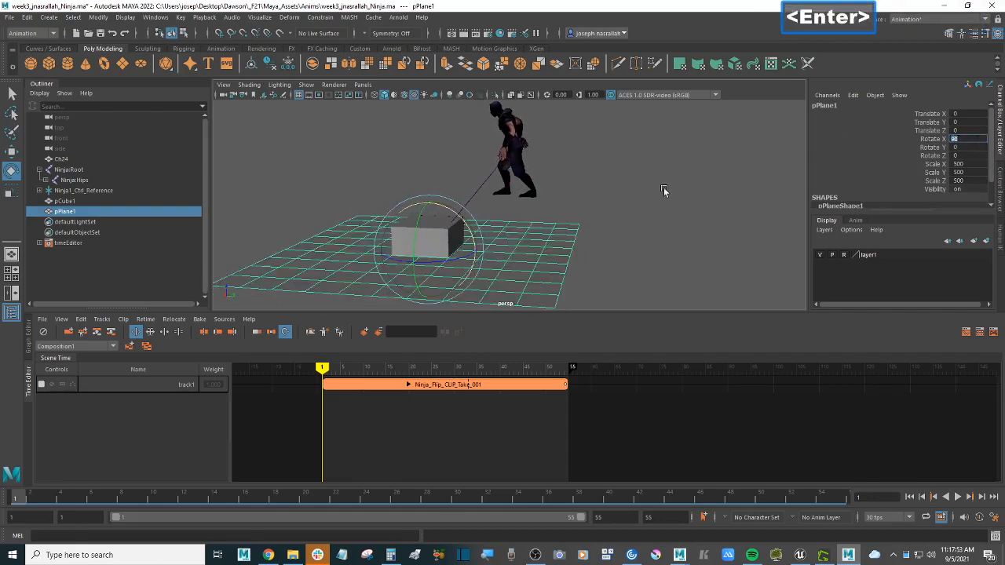
Shift the plane along its Y axis to a Translate Y of about 12.8.
alt+drag(650, 205, 626, 195)
alt+middle_drag(626, 194, 622, 184)
alt+scroll(622, 184, up, 2)
key(w)
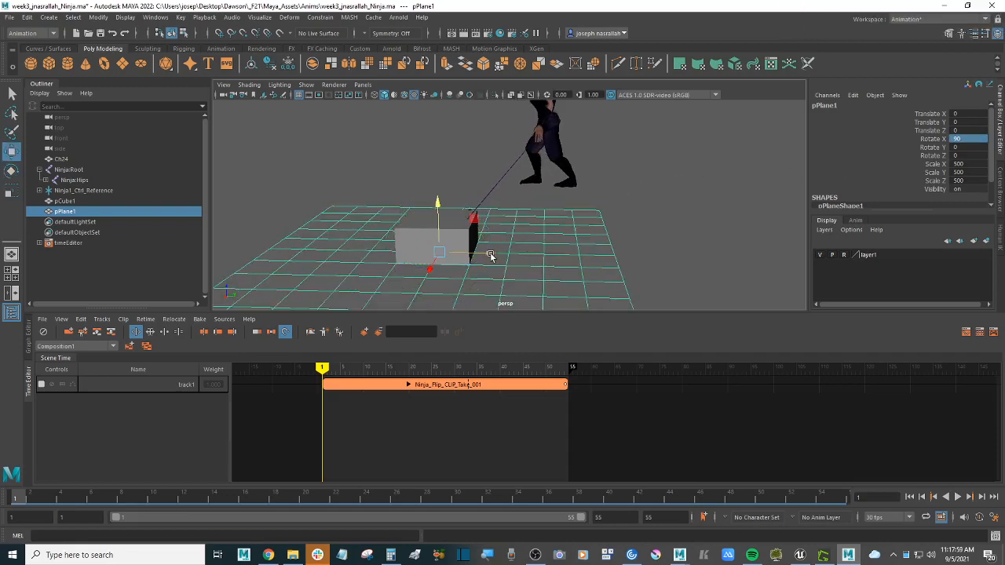
mouse_move(490, 256)
mouse_down()
mouse_move(541, 256)
mouse_move(499, 254)
mouse_up()
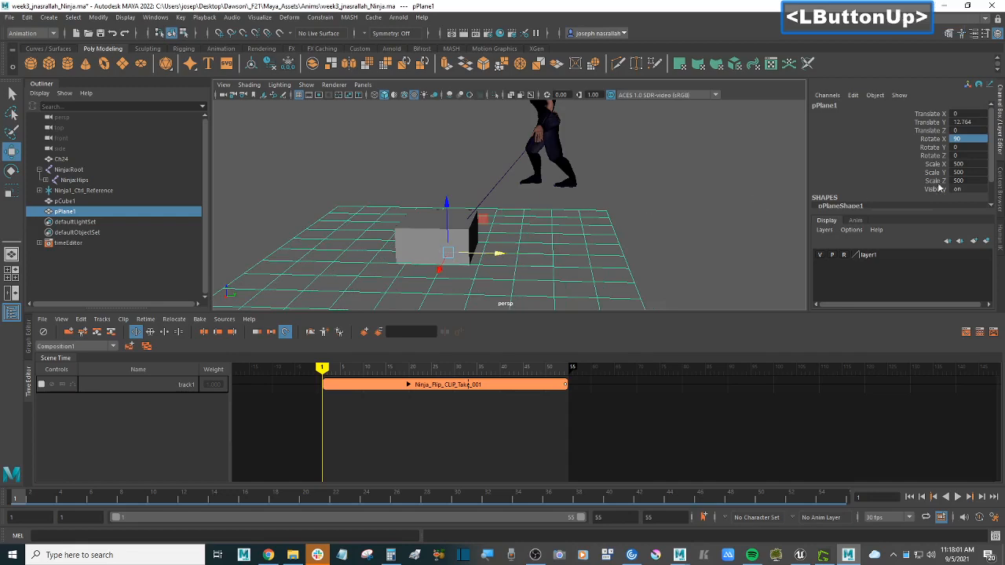
Enlarge the ground plane to a scale of 888 in X, Y and Z and deselect it.
drag(936, 165, 972, 181)
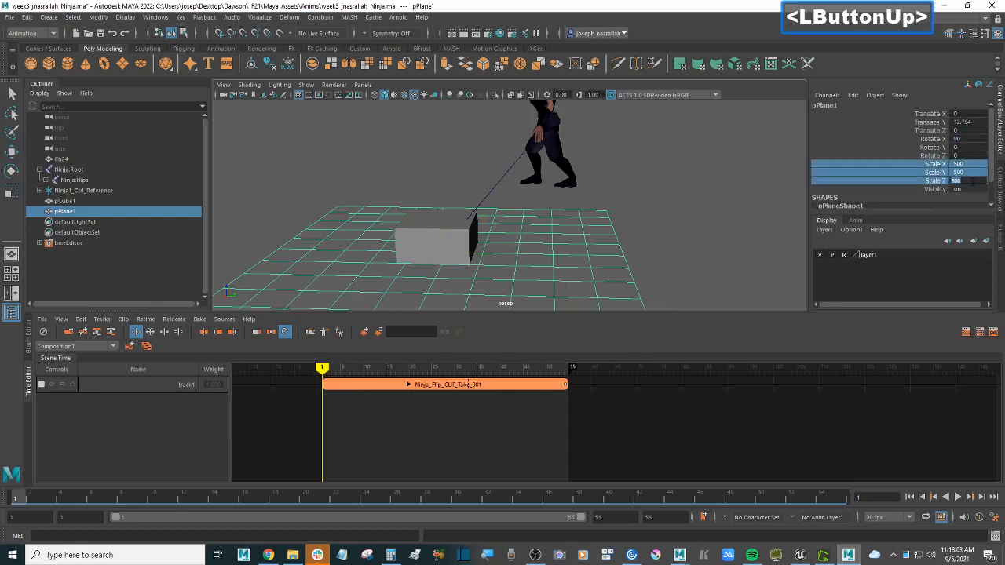
text(888)
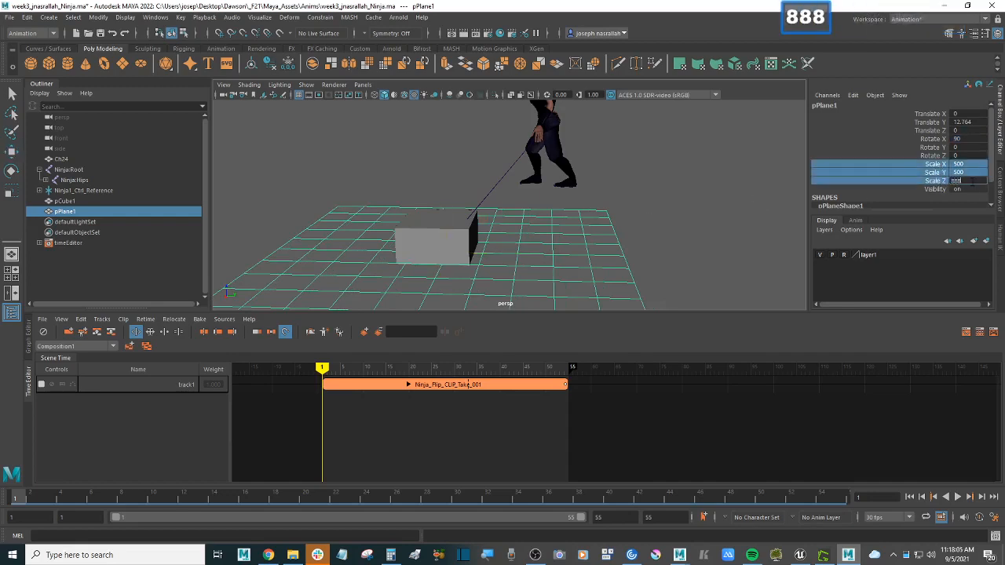
key(Return)
click(691, 170)
mouse_move(691, 170)
alt+mouse_down()
mouse_move(646, 162)
mouse_move(690, 167)
alt+mouse_up()
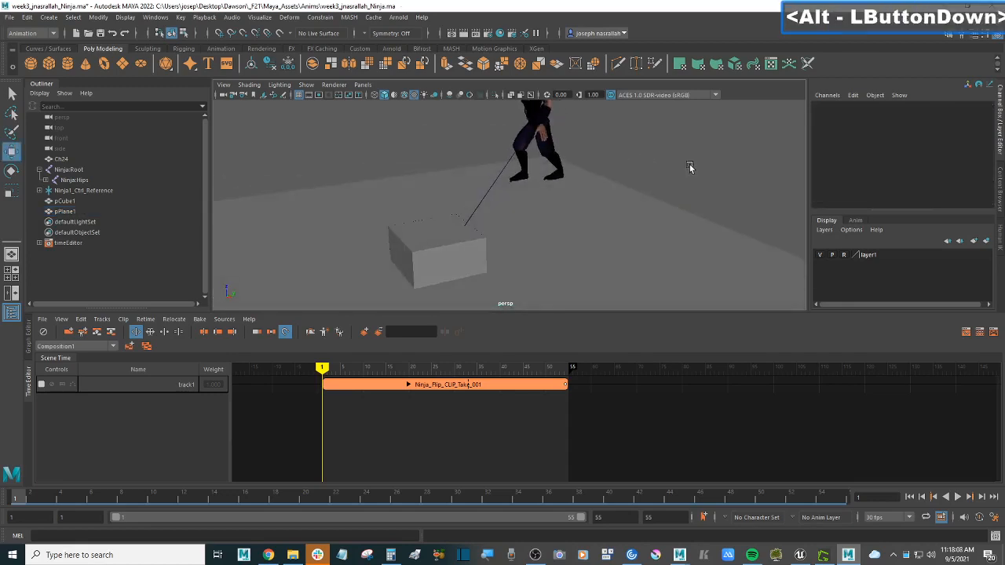
Raise the cube to about 50 in Z and move it to about 154 in Y, beneath the ninja's feet.
click(477, 248)
drag(439, 215, 433, 184)
drag(479, 224, 574, 223)
mouse_move(657, 225)
alt+mouse_down()
mouse_move(620, 226)
mouse_move(641, 235)
alt+mouse_up()
alt+scroll(617, 226, down, 3)
alt+middle_drag(640, 235, 558, 244)
alt+scroll(558, 244, down, 2)
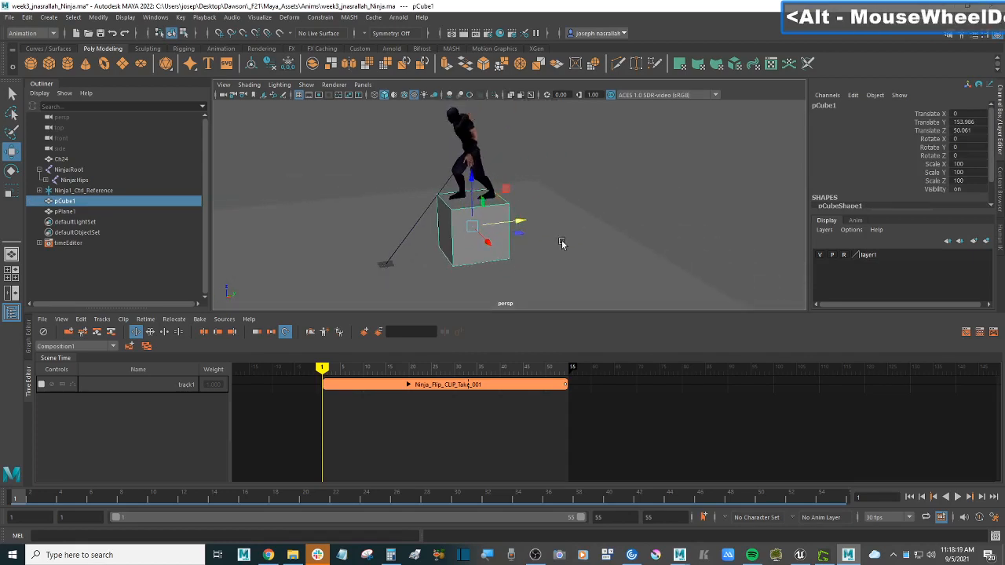
Stretch the cube into a long platform with a Scale Y of about 456.
mouse_move(558, 244)
alt+mouse_down()
mouse_move(535, 235)
mouse_move(561, 238)
mouse_move(552, 234)
alt+mouse_up()
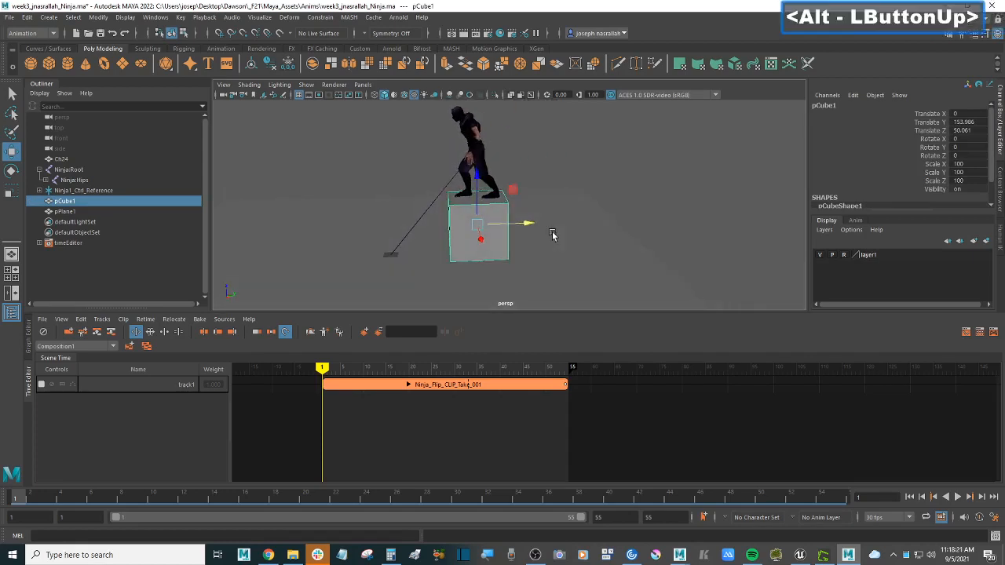
alt+scroll(551, 234, up, 2)
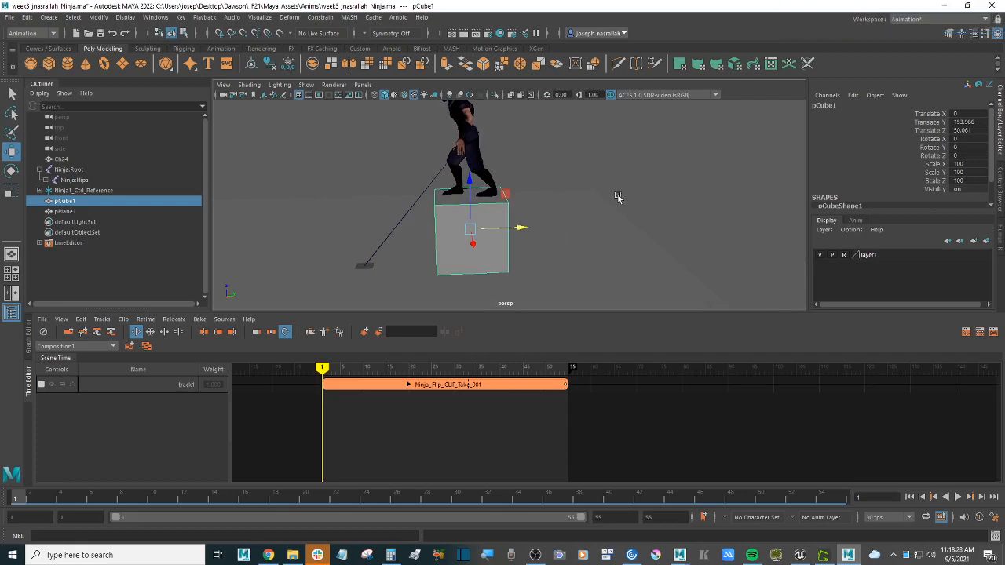
click(11, 190)
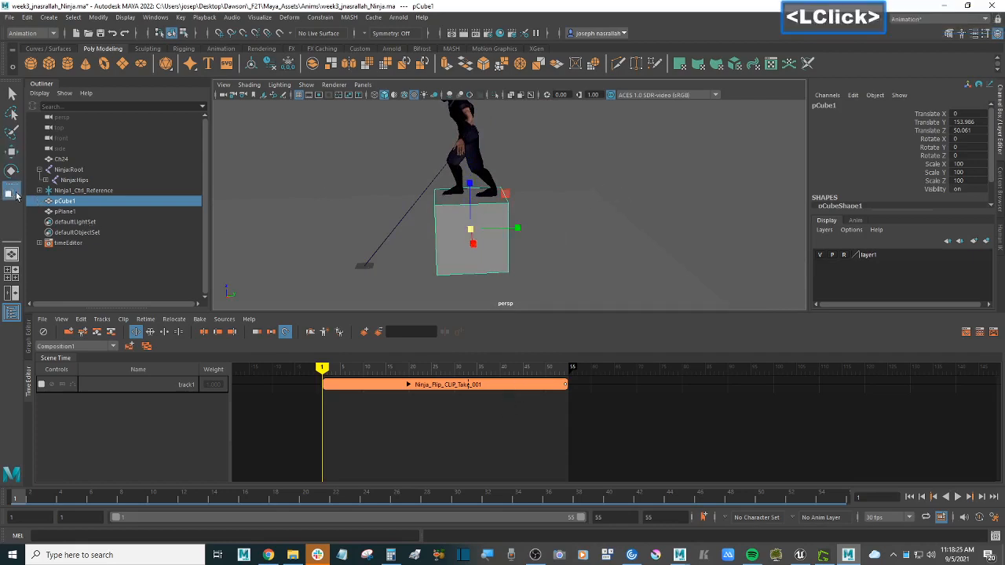
drag(521, 228, 687, 222)
Slide the platform along Y to about 340 so the ninja stands on its near end.
key(w)
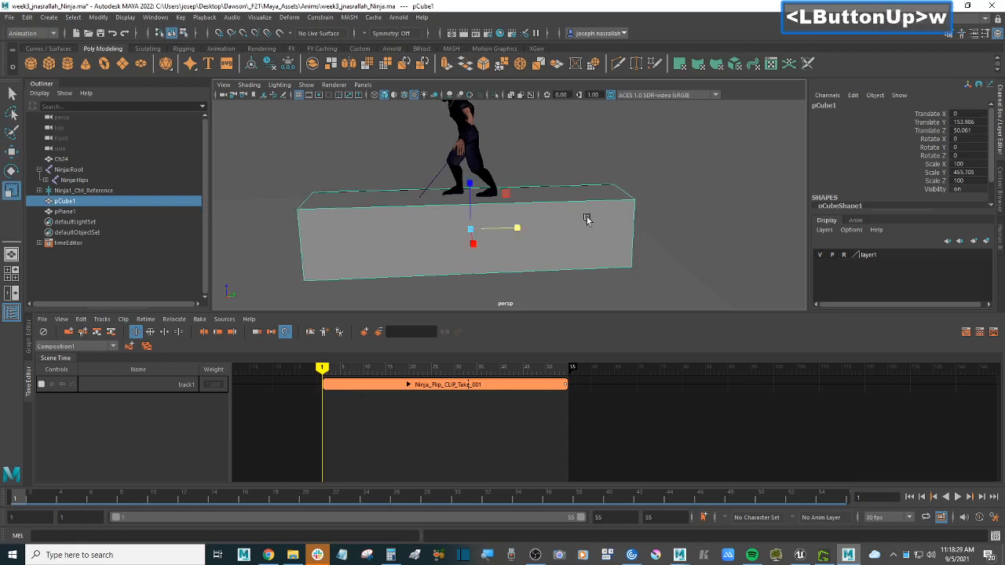
drag(516, 223, 643, 227)
alt+drag(523, 218, 534, 222)
alt+scroll(534, 219, down, 2)
alt+middle_drag(534, 220, 549, 229)
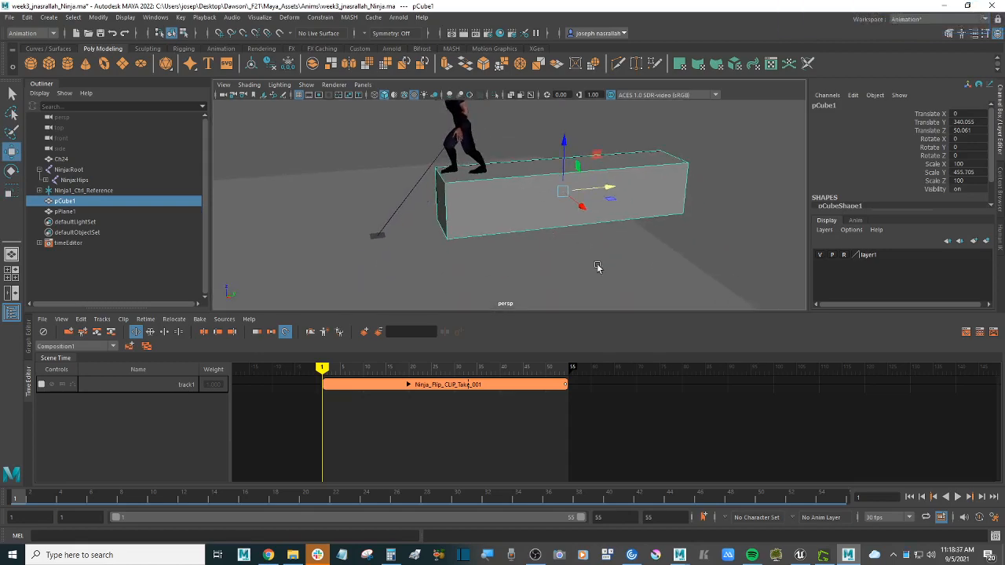
Select the platform and the ground plane together and create a new display layer from them.
ctrl+click(670, 269)
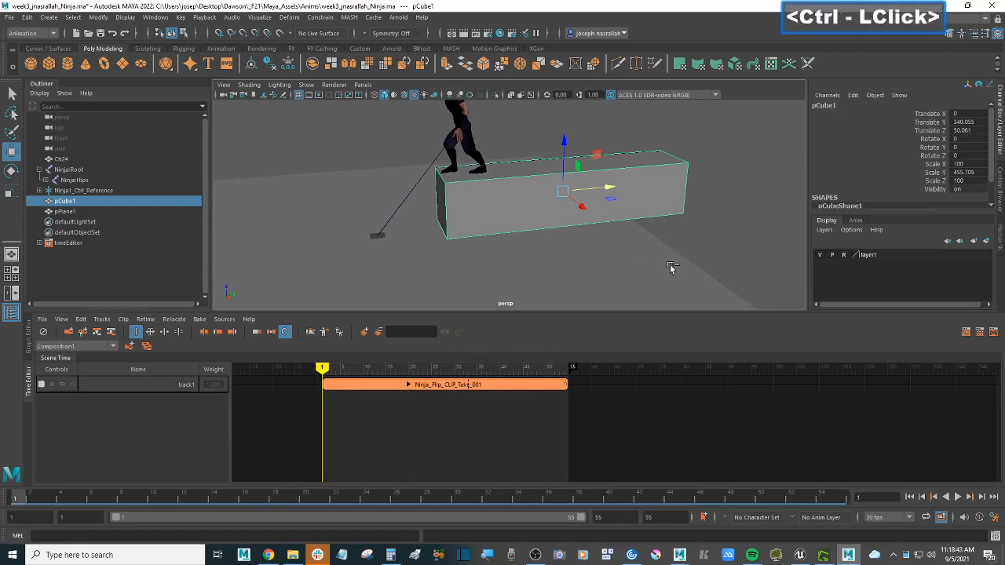
shift+click(664, 269)
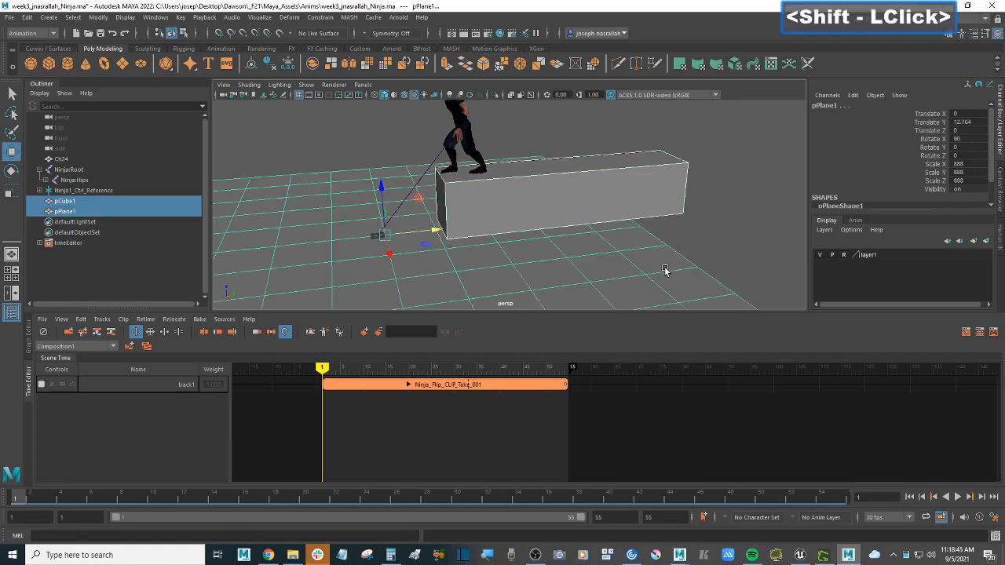
click(744, 214)
double_click(657, 180)
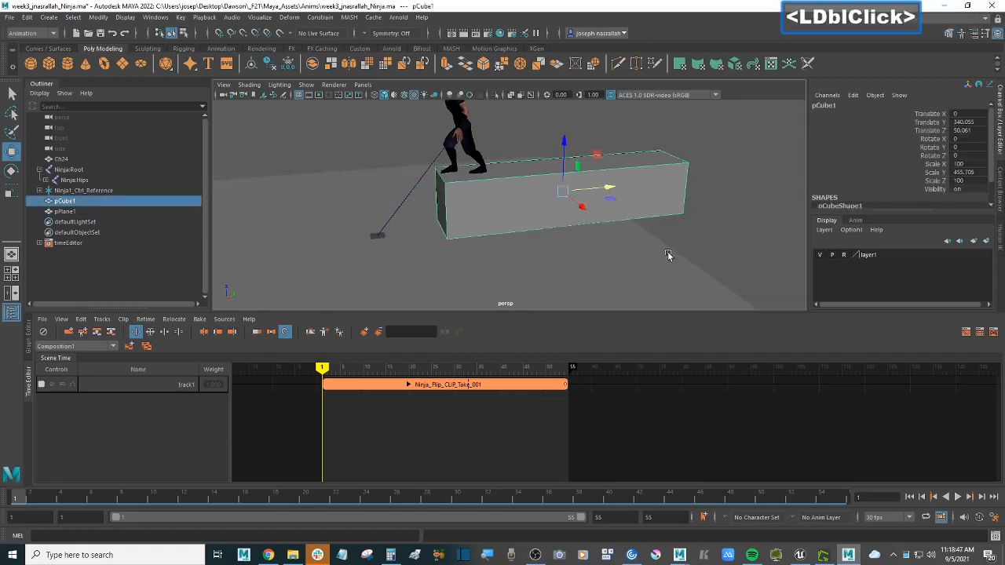
shift+click(672, 265)
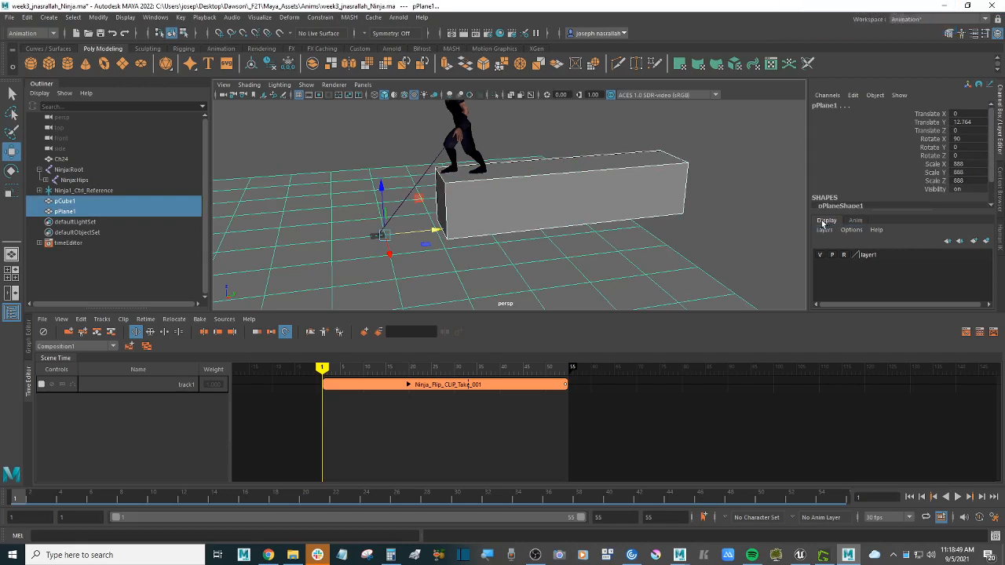
click(987, 242)
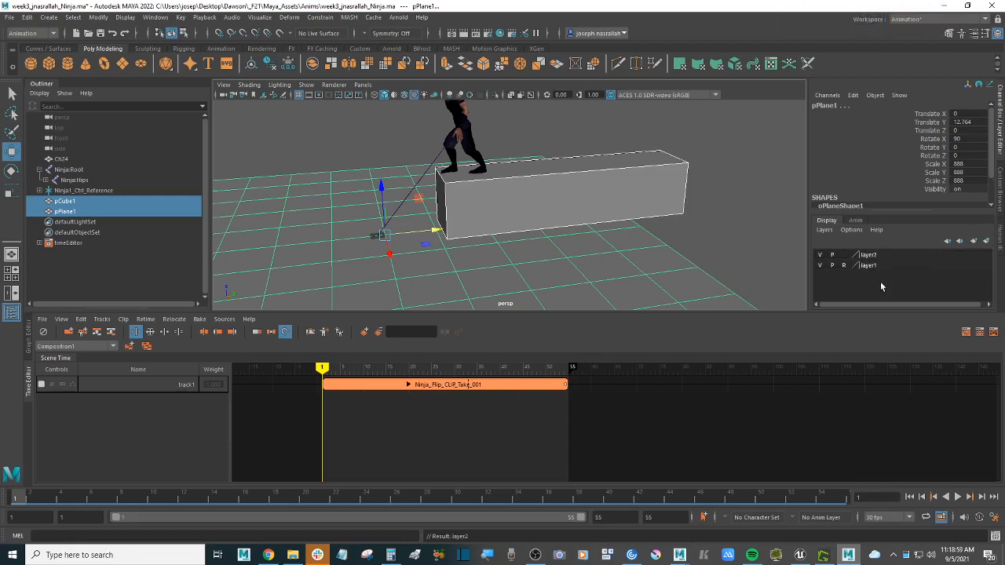
Toggle the new layer's visibility off and back on, and set its display type to Reference.
click(821, 255)
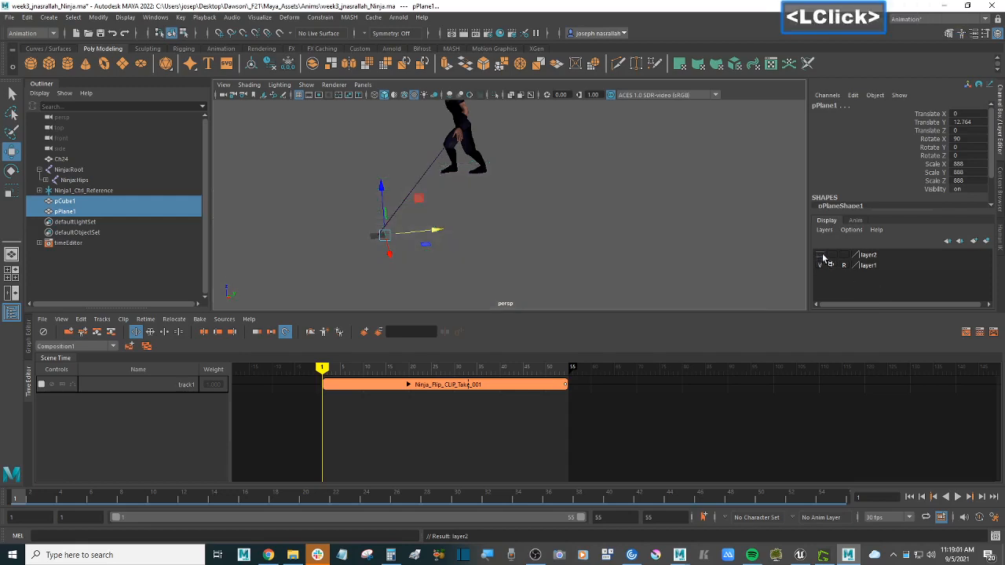
click(821, 255)
click(826, 271)
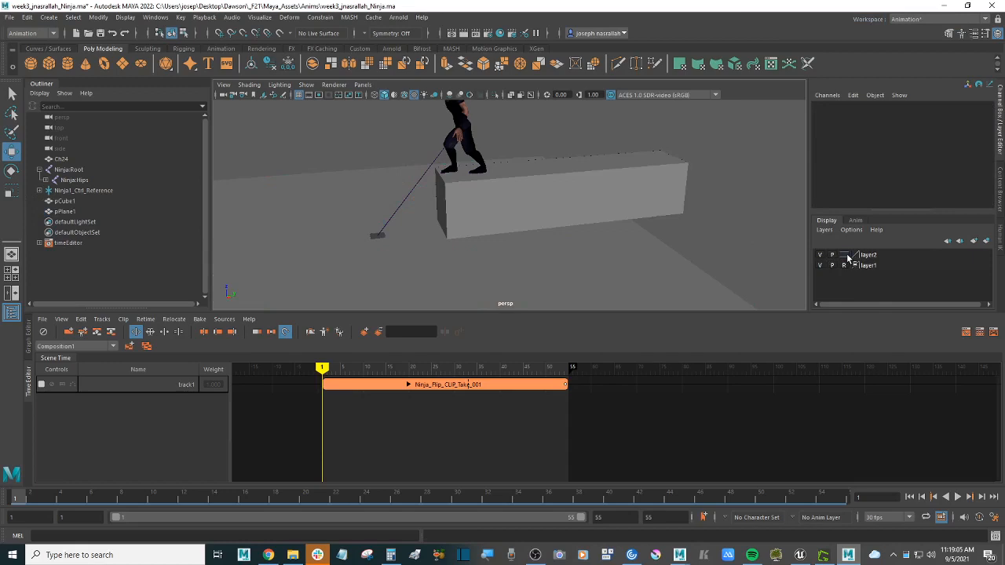
click(845, 255)
click(845, 256)
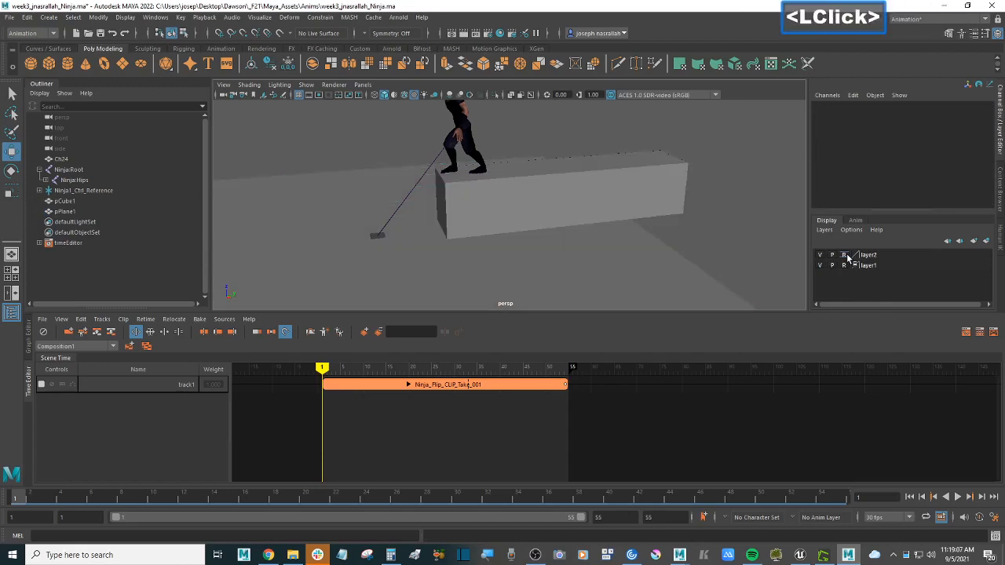
drag(699, 216, 655, 204)
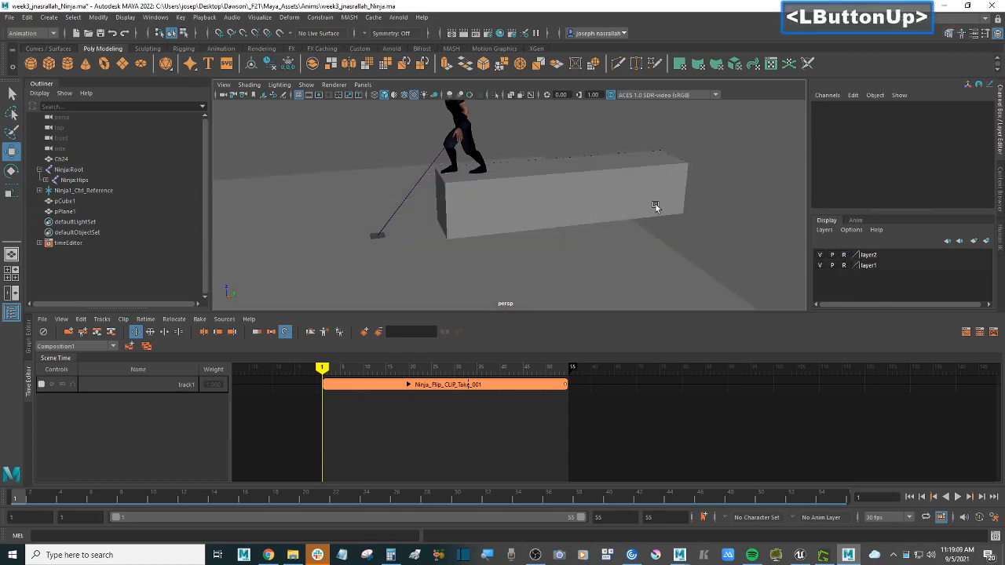
click(831, 255)
click(844, 255)
Check the reference layer's selection lock by trying to marquee-select the platform and ground.
alt+middle_drag(720, 226, 722, 245)
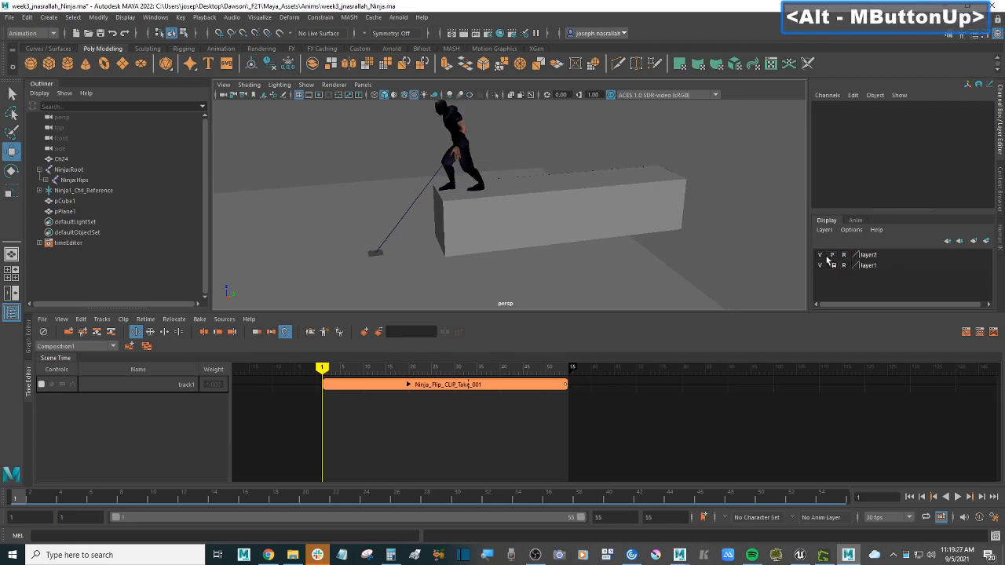
alt+drag(693, 240, 658, 242)
alt+scroll(658, 242, up, 2)
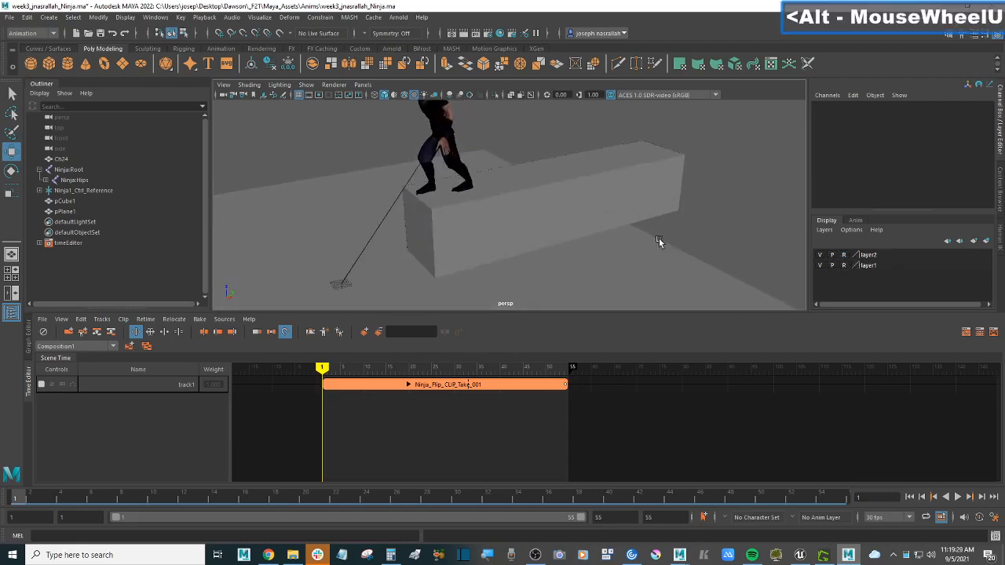
alt+middle_drag(658, 242, 680, 240)
drag(710, 205, 621, 272)
drag(663, 197, 590, 259)
drag(671, 187, 592, 259)
alt+drag(646, 241, 676, 228)
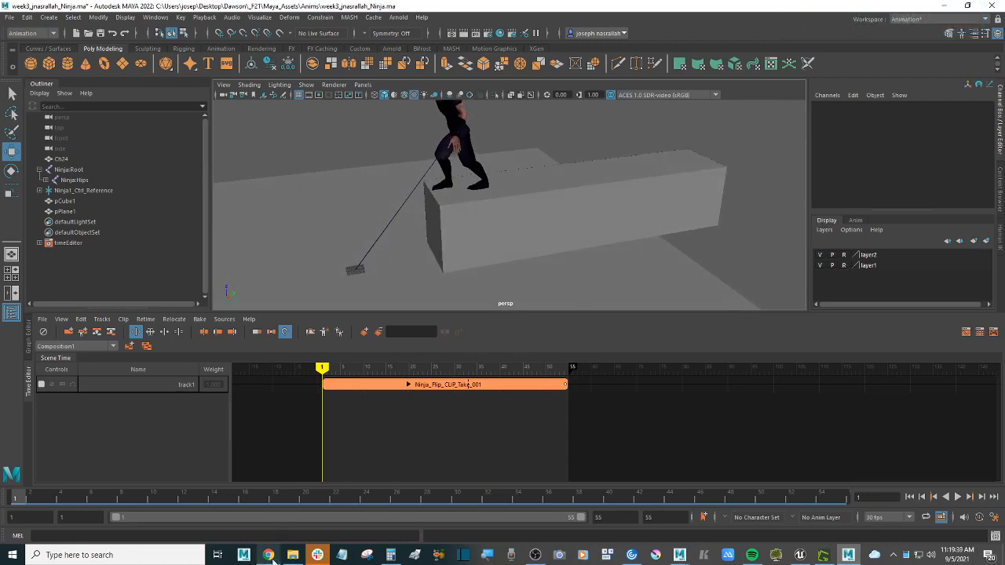
Switch to Chrome and open a new browser tab.
click(269, 555)
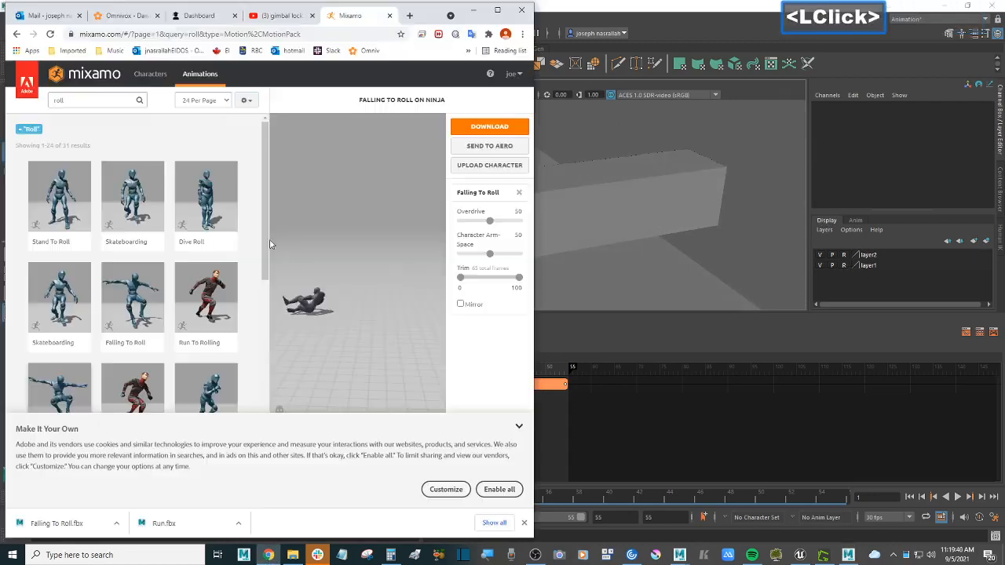
click(410, 15)
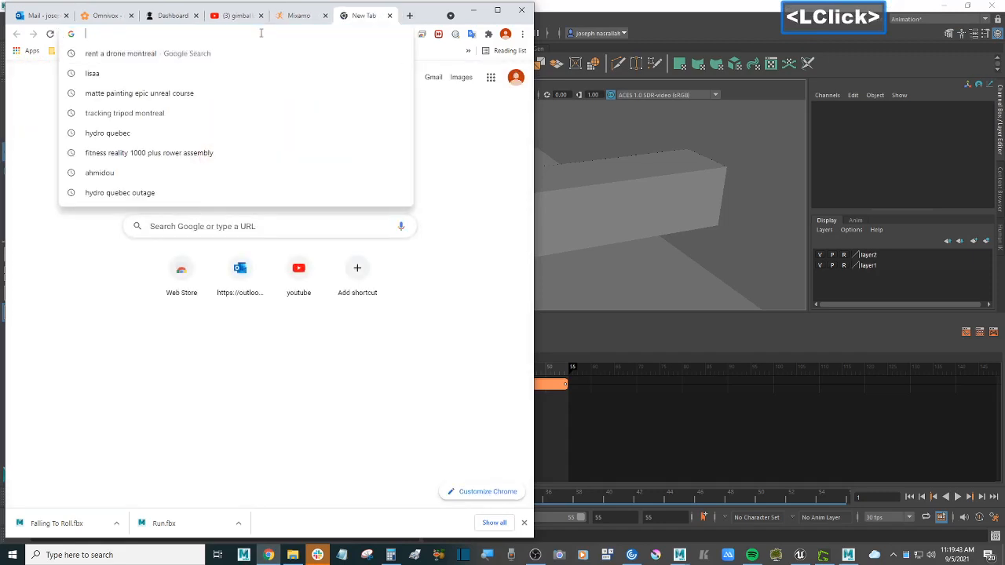
Search the web for "maya display layers" and open Autodesk's Display Layer Editor help page.
text(maya )
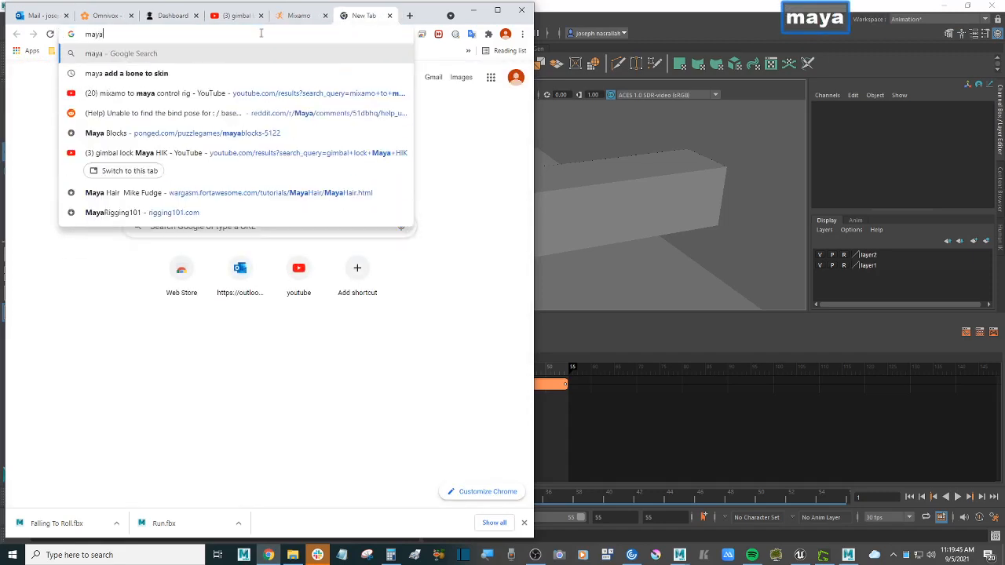
text(display )
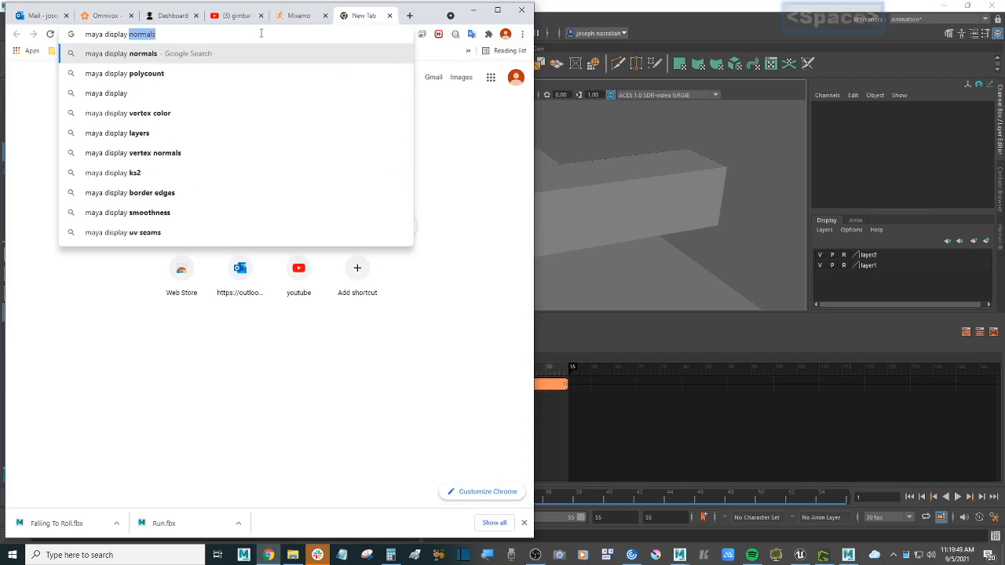
text(layer)
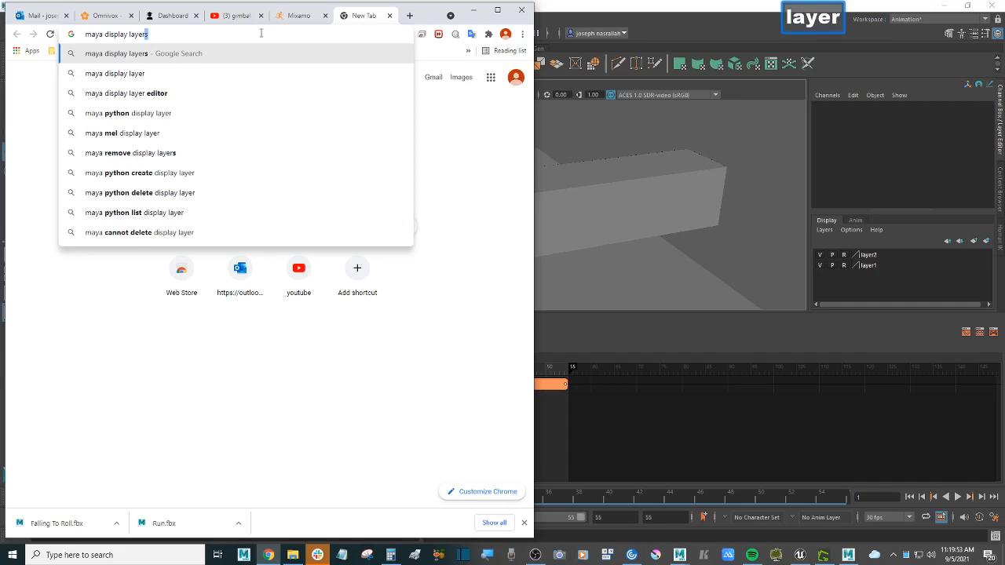
key(Return)
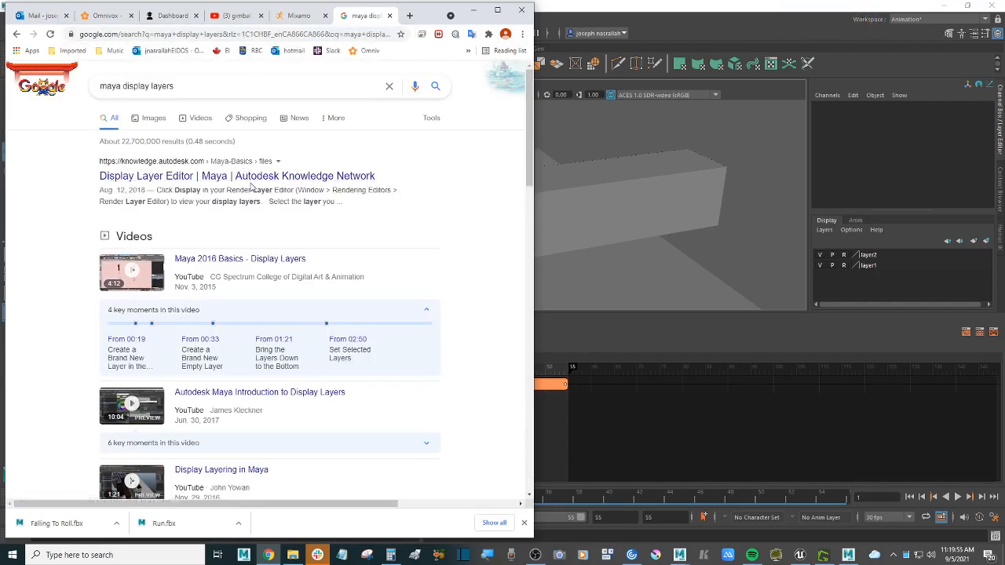
click(251, 178)
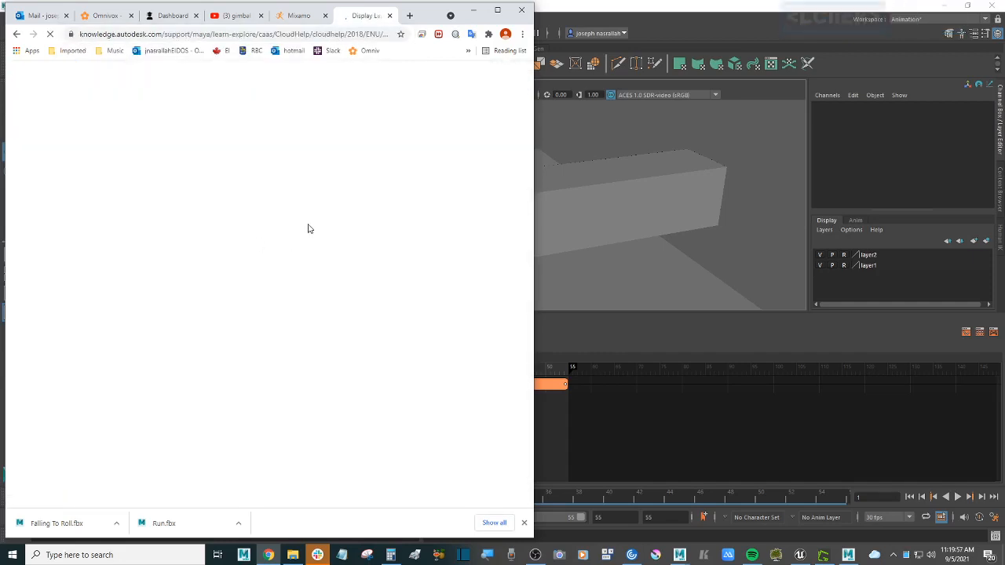
click(16, 34)
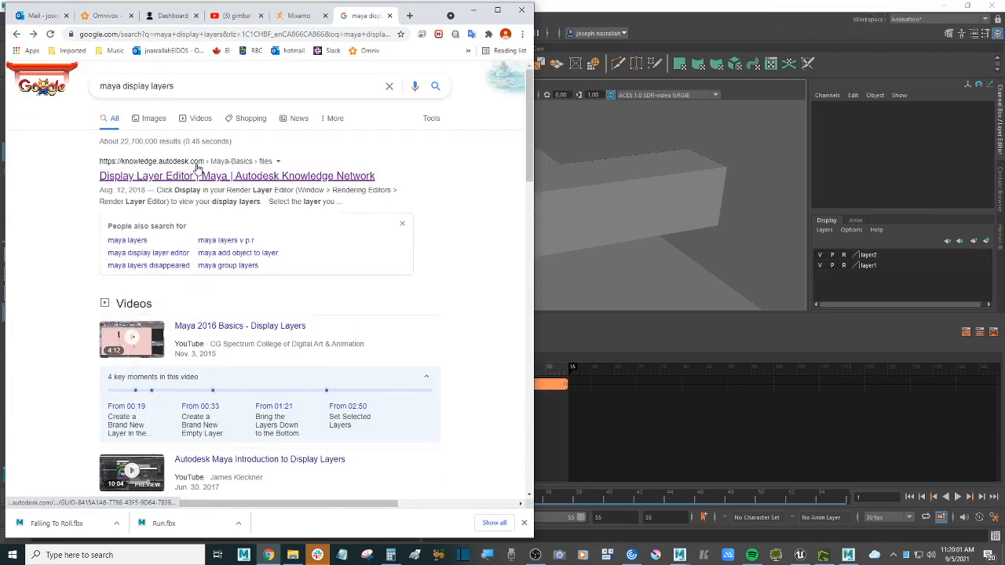
click(215, 179)
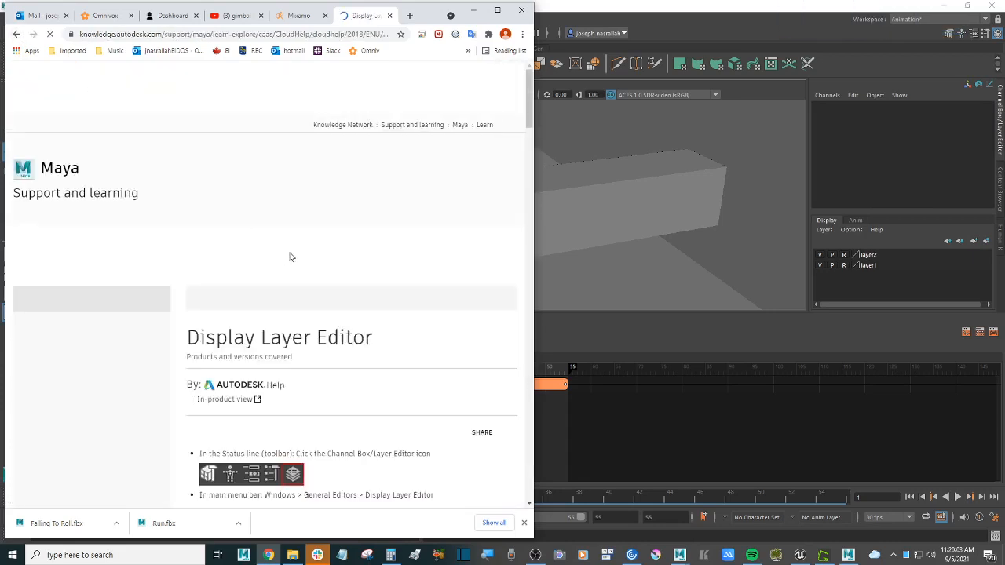
Read what the V, P, T and R layer settings mean on the Display Layer Editor help page.
scroll(290, 256, down, 5)
scroll(370, 265, down, 4)
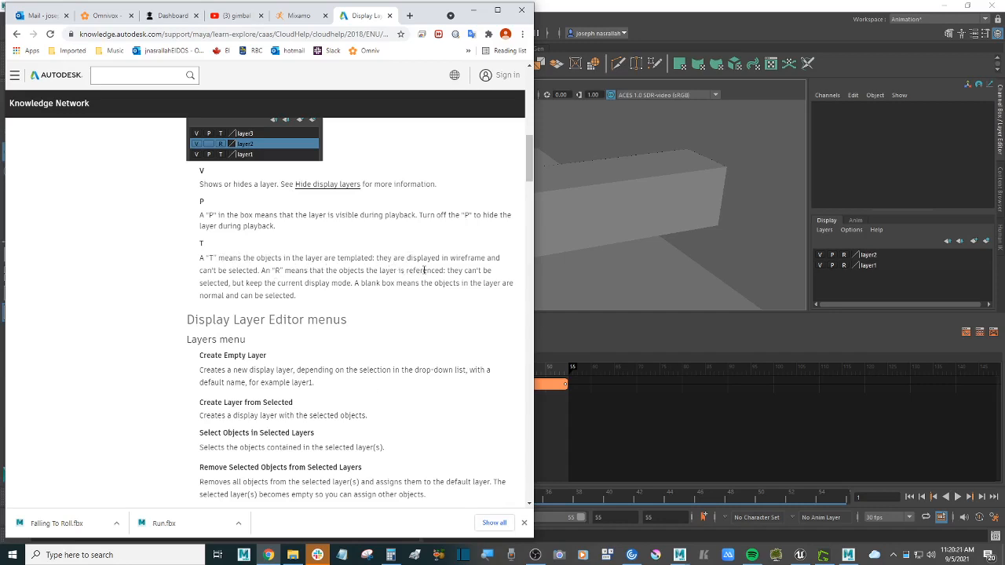
double_click(424, 270)
Switch to Maya and bring Run.fbx from the Mixamo folder onto track1 of the Time Editor, ahead of the flip clip.
click(723, 190)
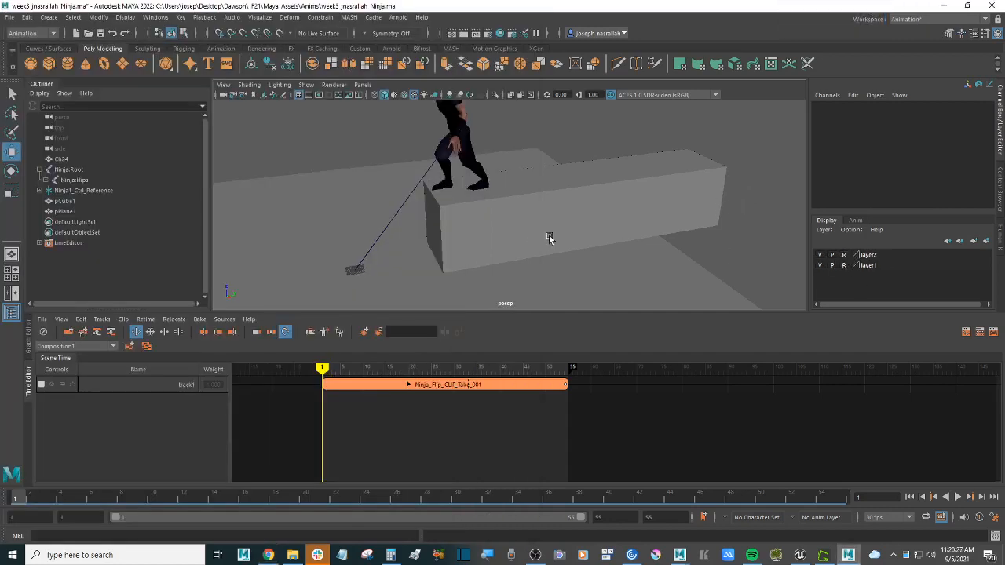
alt+drag(549, 235, 581, 227)
alt+scroll(581, 227, down, 2)
alt+middle_drag(581, 227, 570, 241)
alt+drag(570, 238, 455, 348)
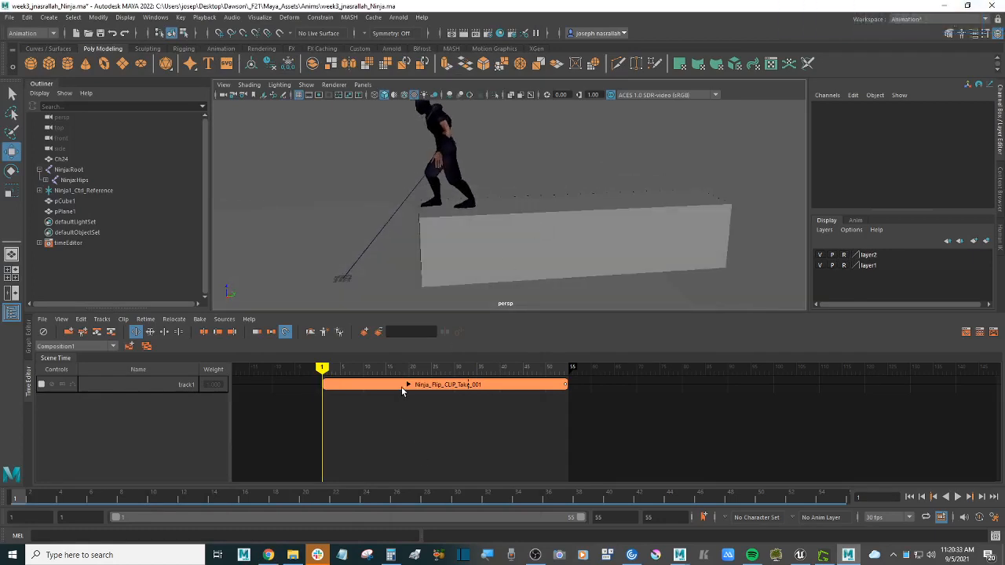
alt+middle_drag(395, 391, 543, 391)
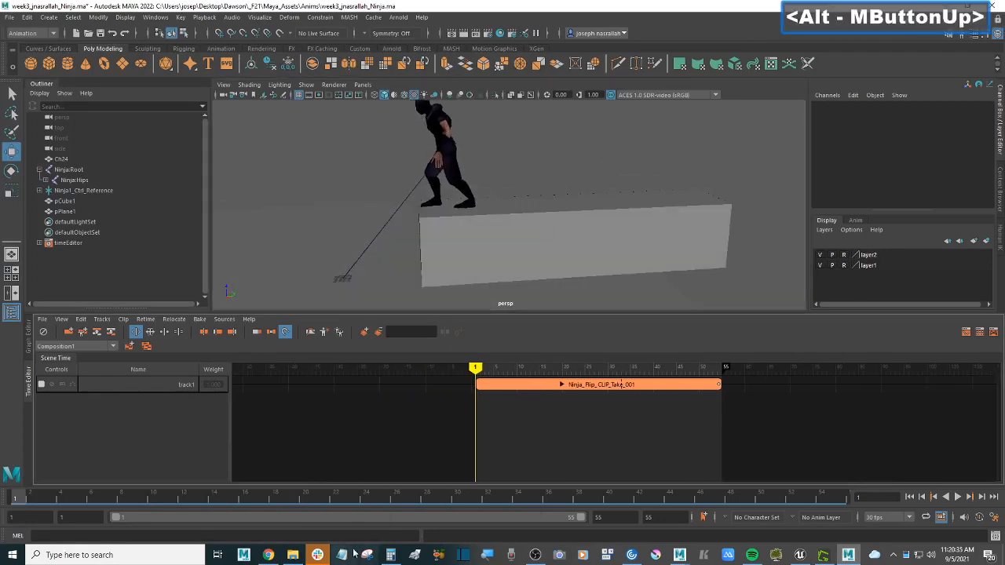
click(293, 555)
click(614, 224)
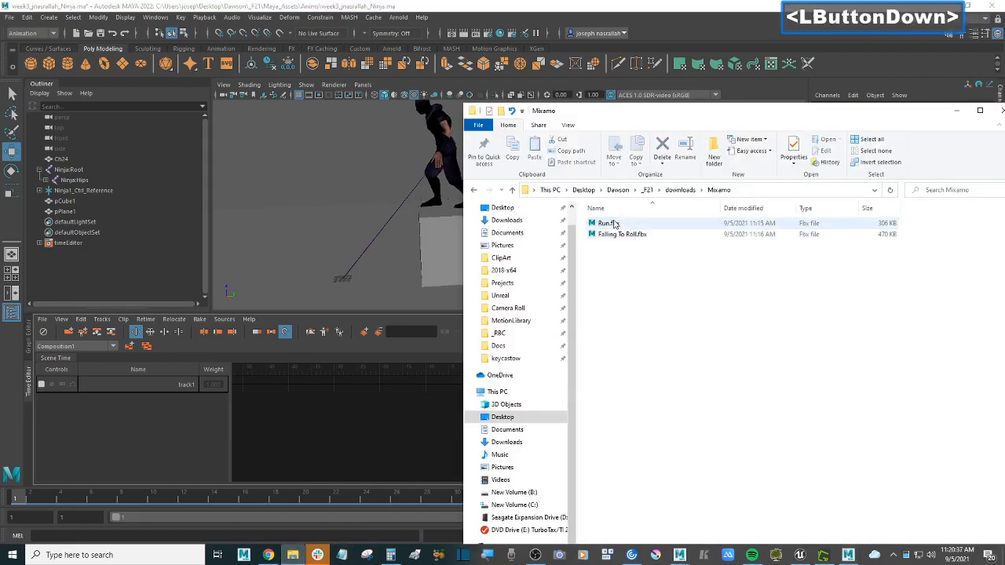
drag(614, 224, 396, 388)
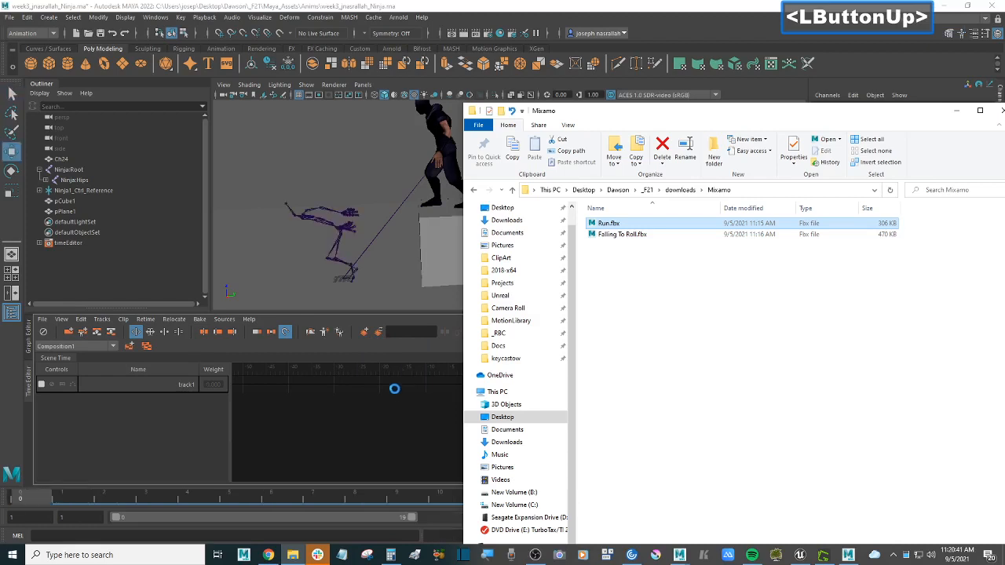
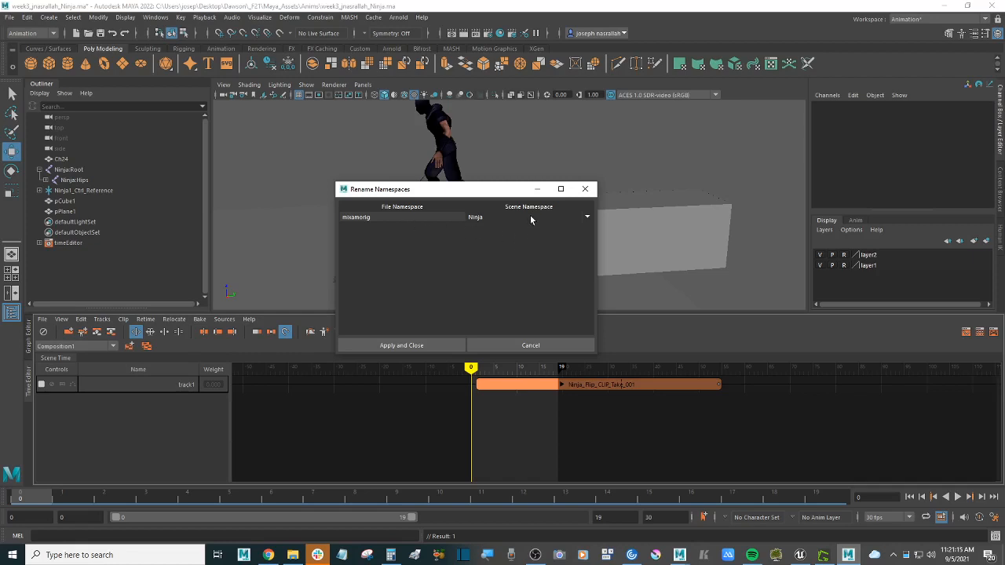
Try to finish the Run.fbx import by mapping the file namespace mixamorig to the scene namespace Ninja.
click(553, 221)
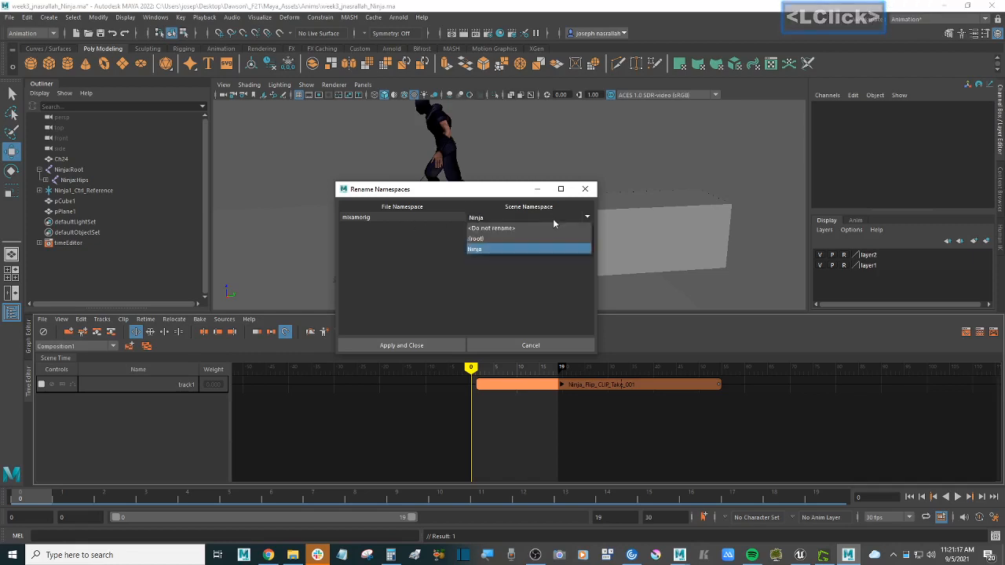
click(555, 217)
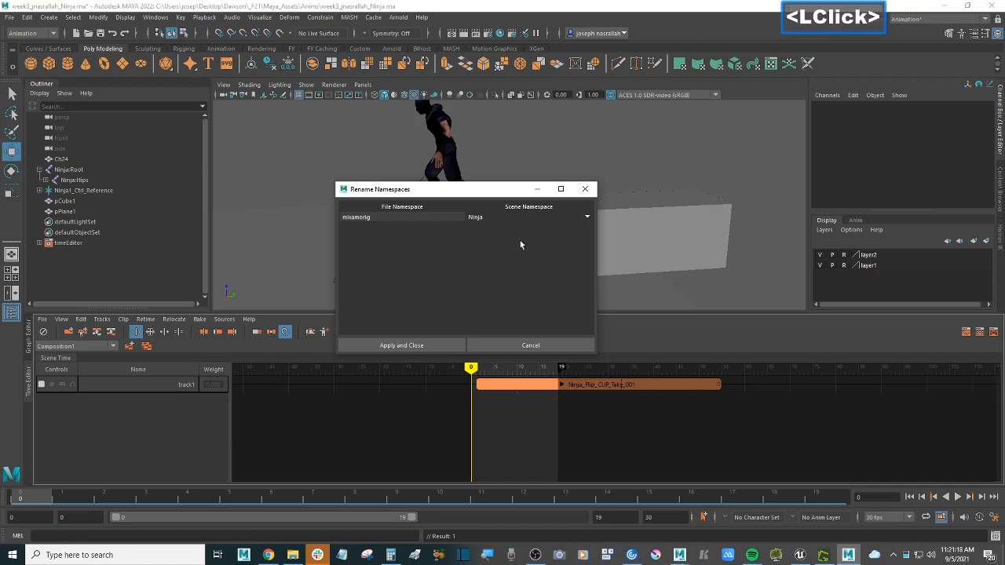
click(582, 217)
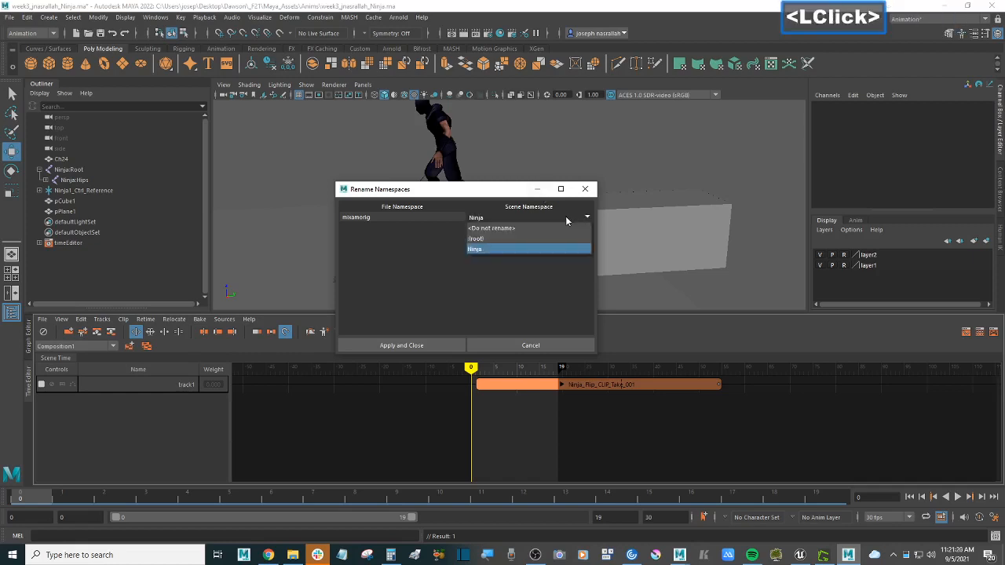
click(488, 209)
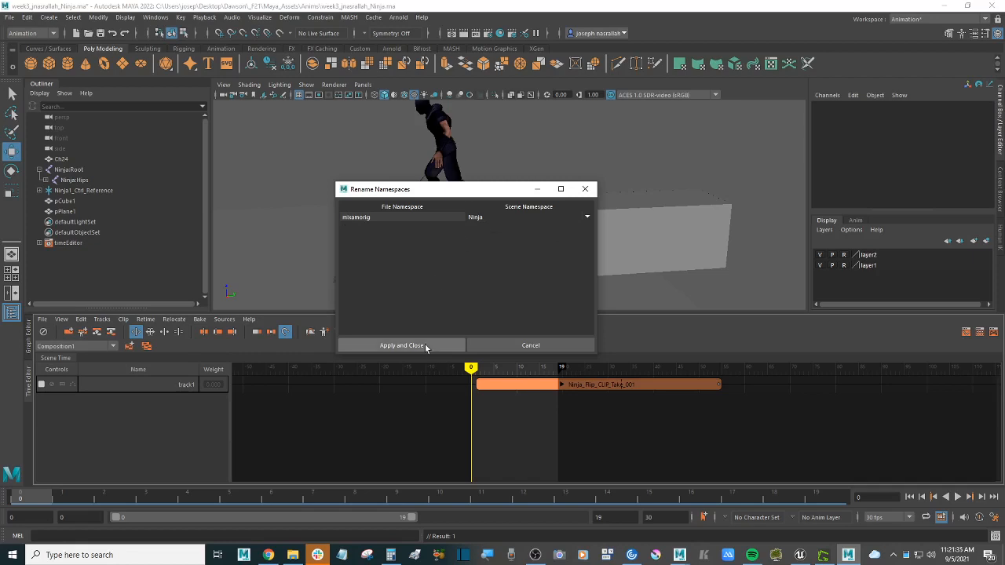
click(400, 346)
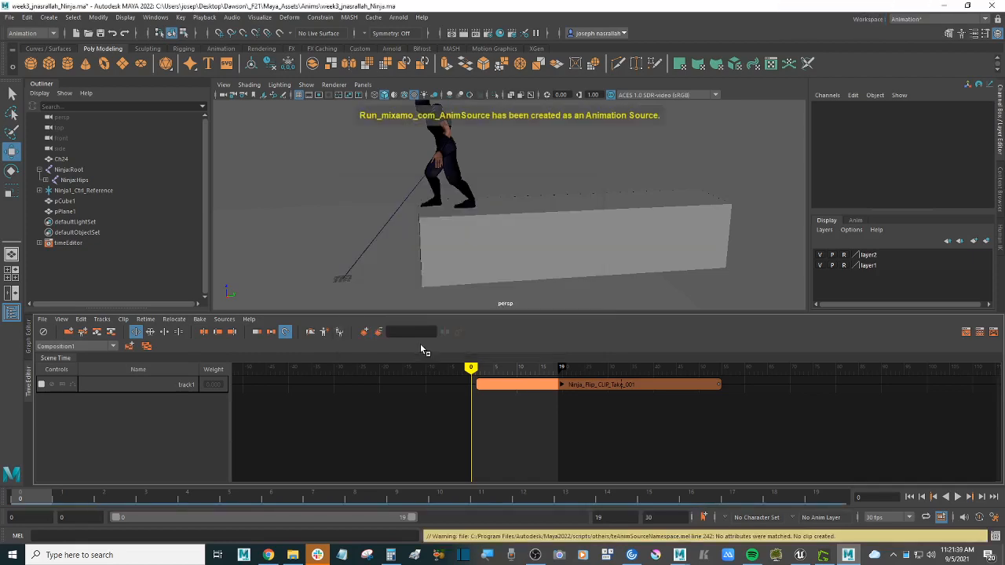
Shift the Ninja_Flip_CLIP_Take_001 clip slightly earlier on track1, to start at about frame -2.
scroll(511, 376, up, 2)
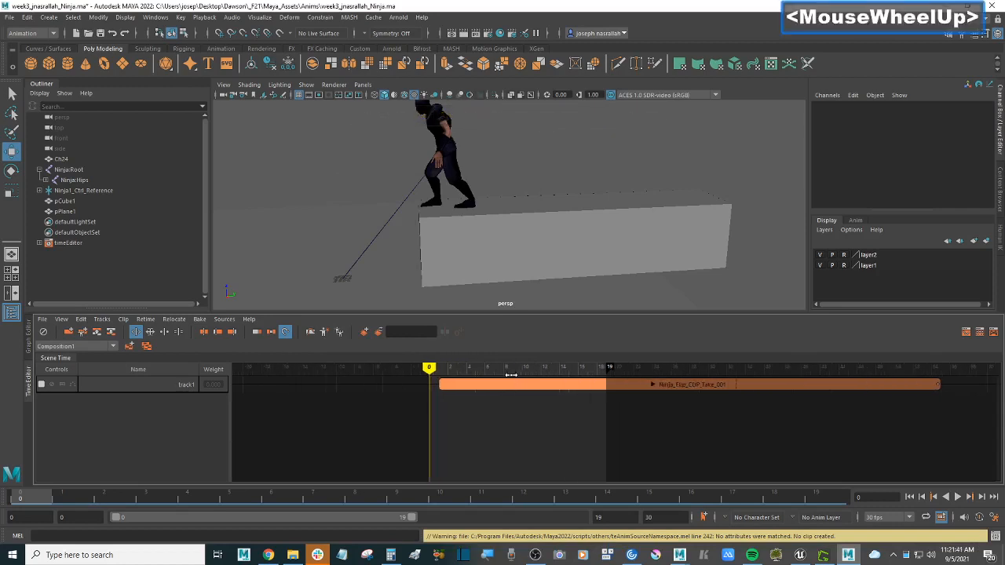
scroll(511, 375, down, 3)
mouse_move(530, 389)
mouse_down()
mouse_move(493, 390)
mouse_move(568, 391)
mouse_move(521, 395)
mouse_up()
ctrl+scroll(543, 417, up, 3)
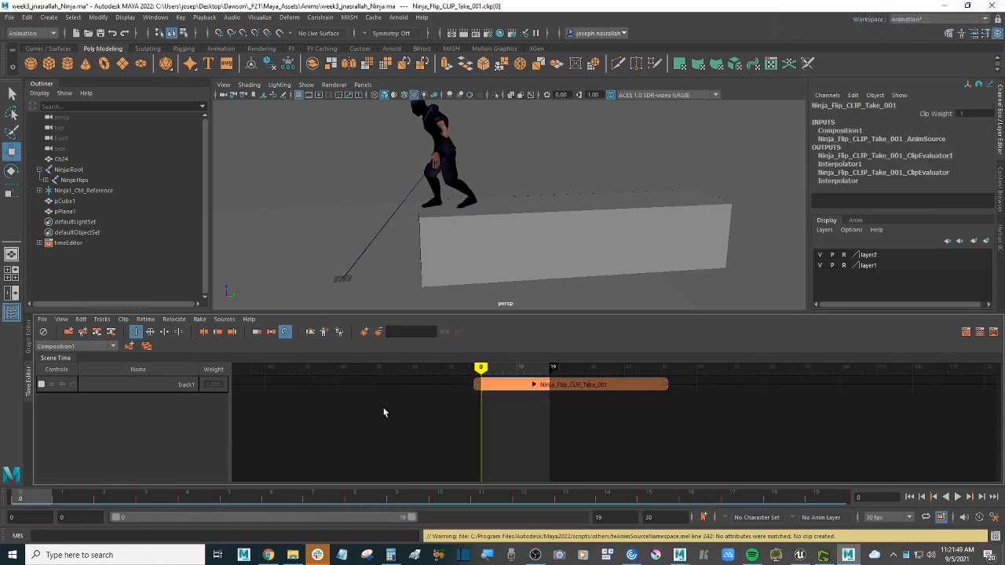
Try again to import Run.fbx onto track1 before the flip clip, with mixamorig mapped to Ninja.
alt+middle_drag(417, 219, 416, 238)
alt+scroll(415, 238, down, 2)
alt+drag(458, 254, 428, 259)
click(292, 555)
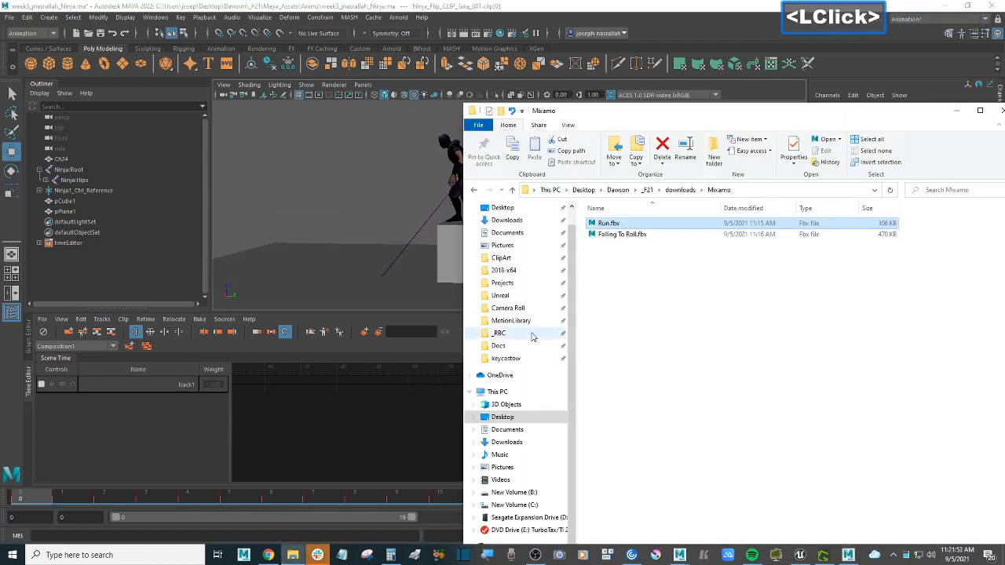
click(610, 226)
drag(610, 226, 424, 387)
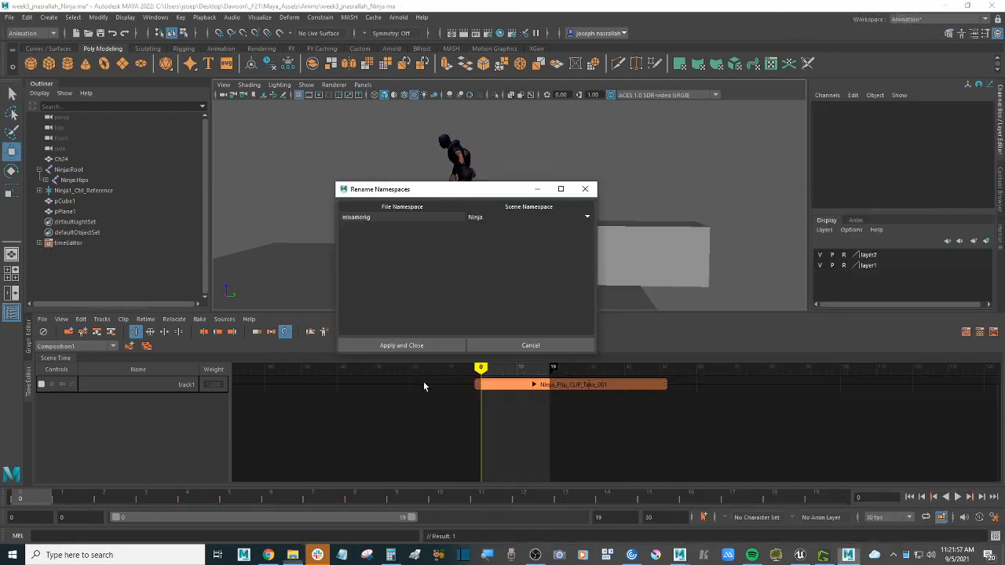
click(424, 346)
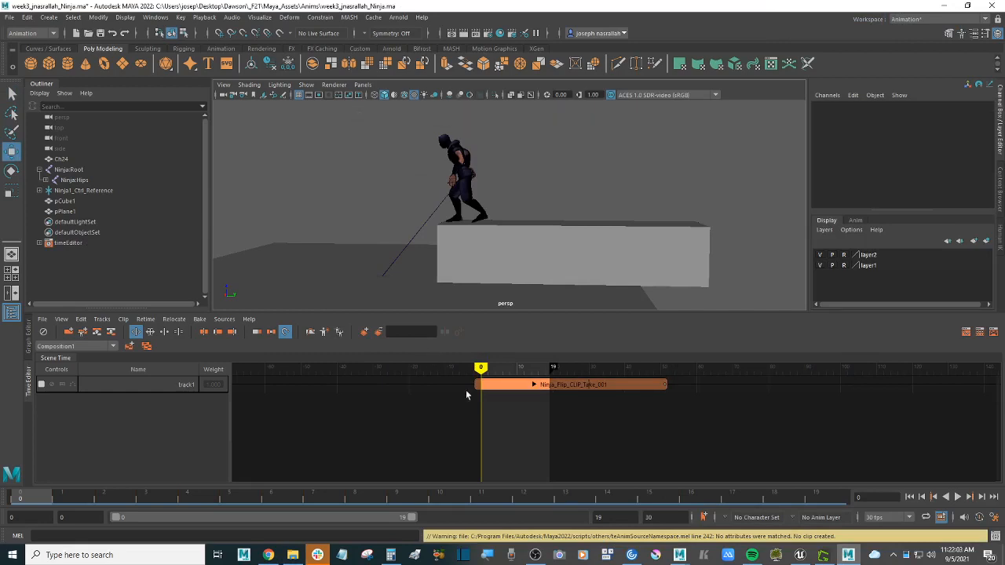
Move the Ninja_Flip_CLIP_Take_001 clip later on track1 so it starts at about frame 13.
mouse_move(503, 396)
alt+middle_down()
mouse_move(543, 403)
mouse_move(509, 383)
alt+middle_up()
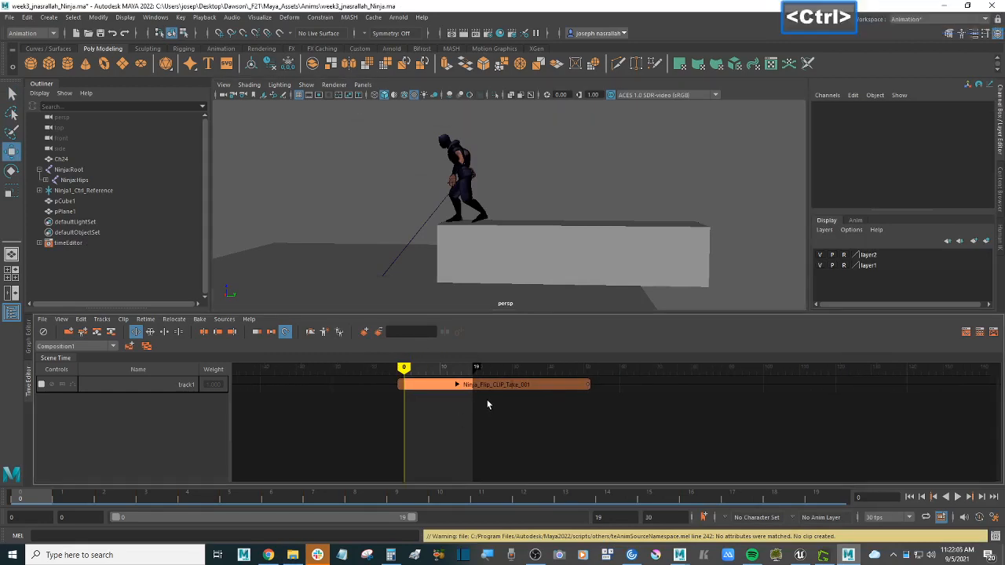
ctrl+scroll(485, 402, up, 3)
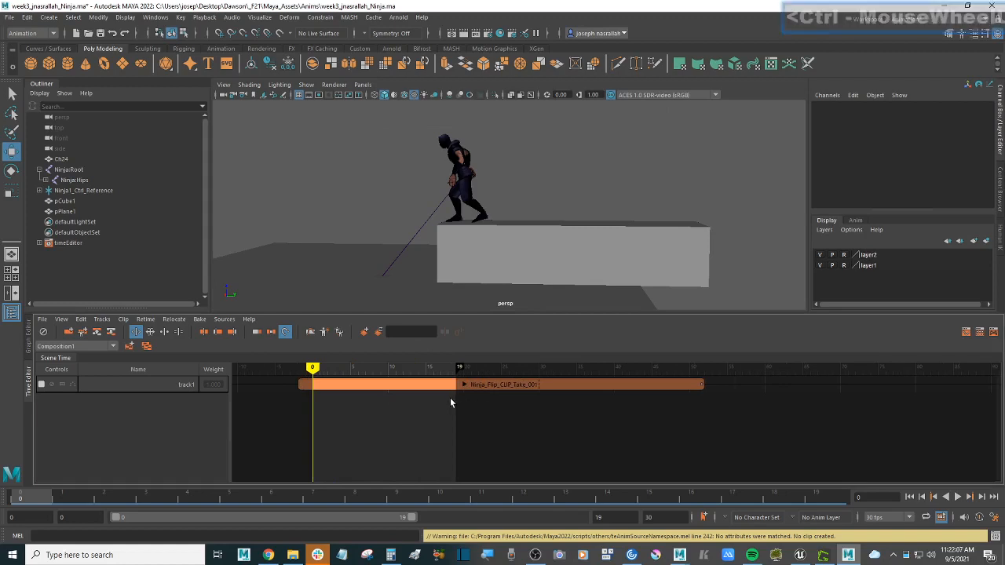
alt+middle_drag(450, 397, 421, 384)
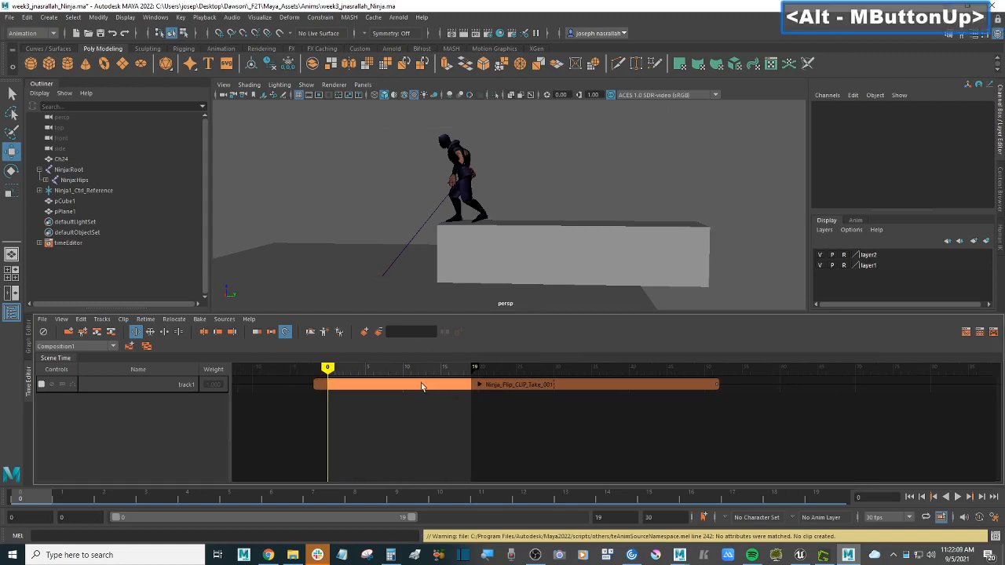
drag(421, 384, 534, 393)
Try to import Run.fbx into the gap just after frame 0 on track1, choosing Ninja as the scene namespace.
click(318, 555)
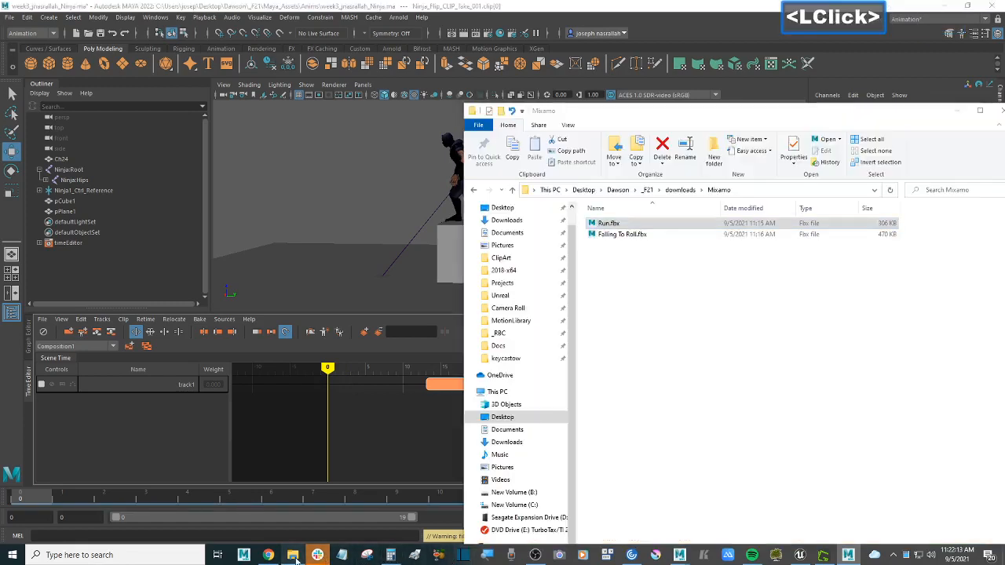
drag(603, 224, 340, 379)
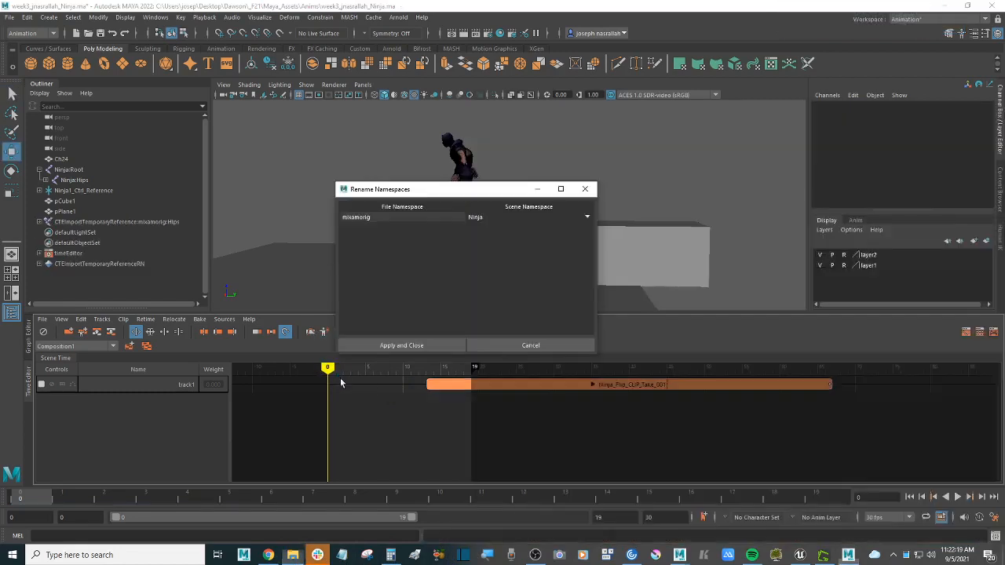
double_click(503, 219)
click(492, 250)
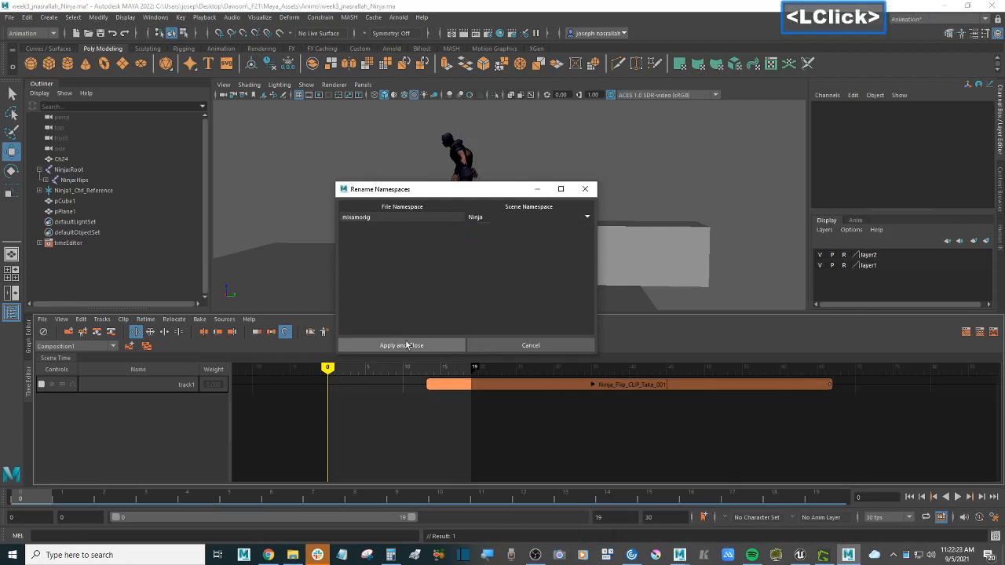
click(402, 345)
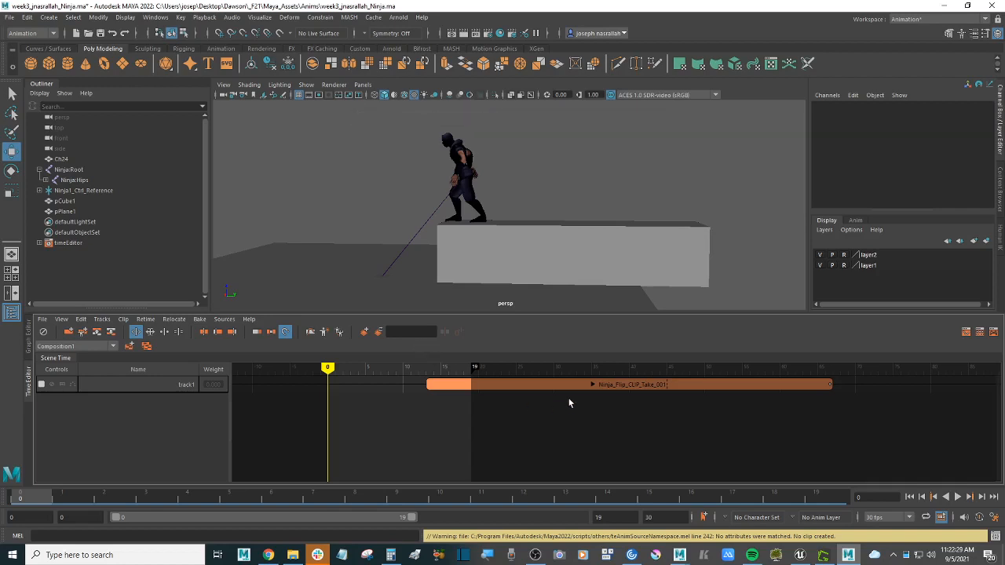
Select the flip clip and toggle Scene Authoring mode on and back off in the Time Editor.
click(603, 385)
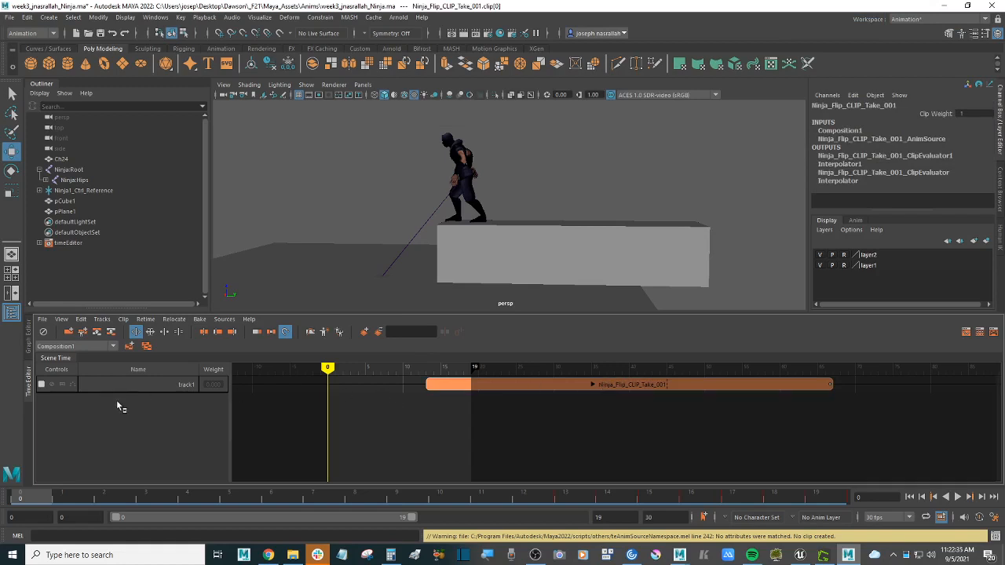
click(44, 332)
click(44, 331)
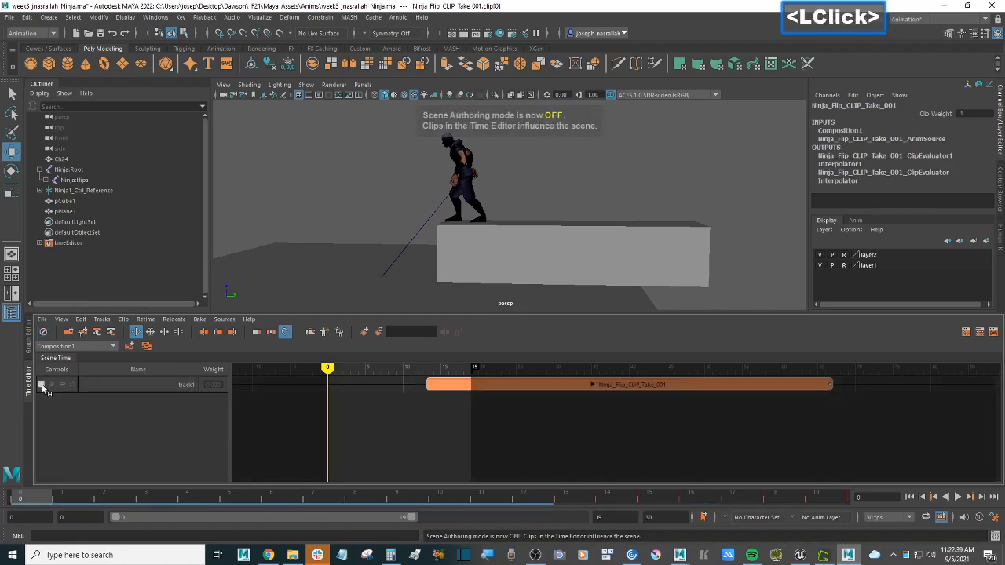
click(42, 385)
click(42, 385)
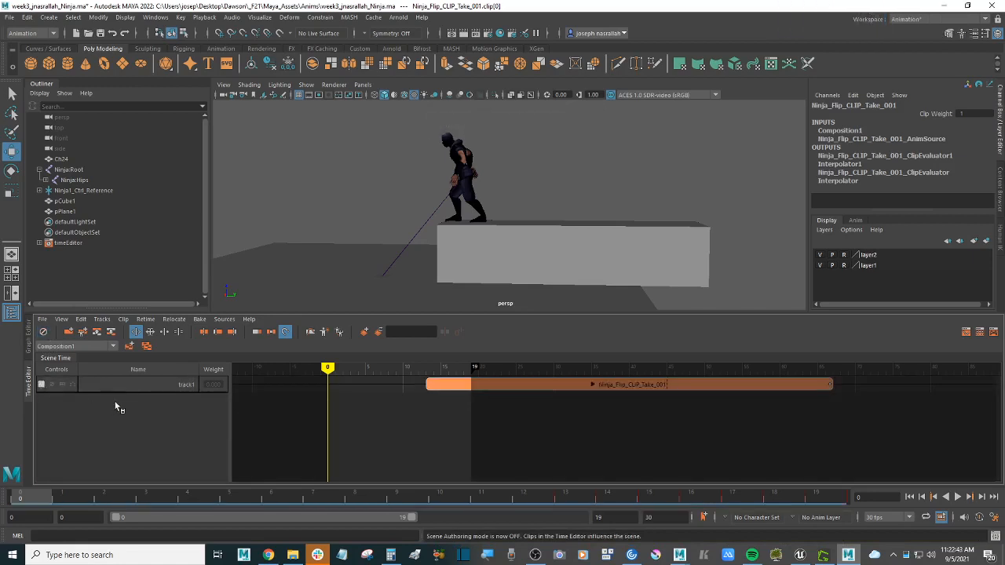
alt+middle_drag(559, 240, 588, 206)
alt+scroll(579, 203, down, 2)
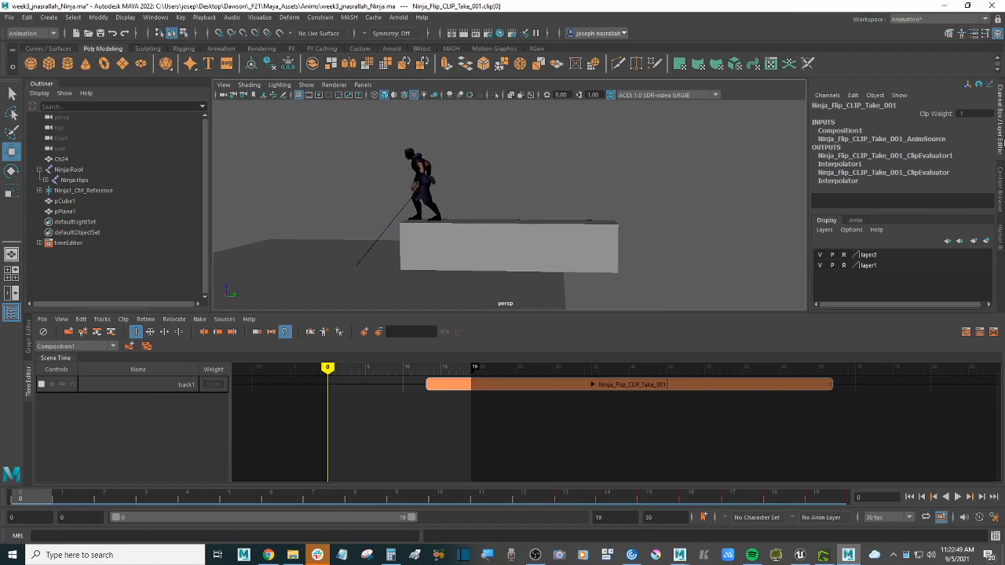
Set the Ninja1 character's source to None in HumanIK.
click(1001, 240)
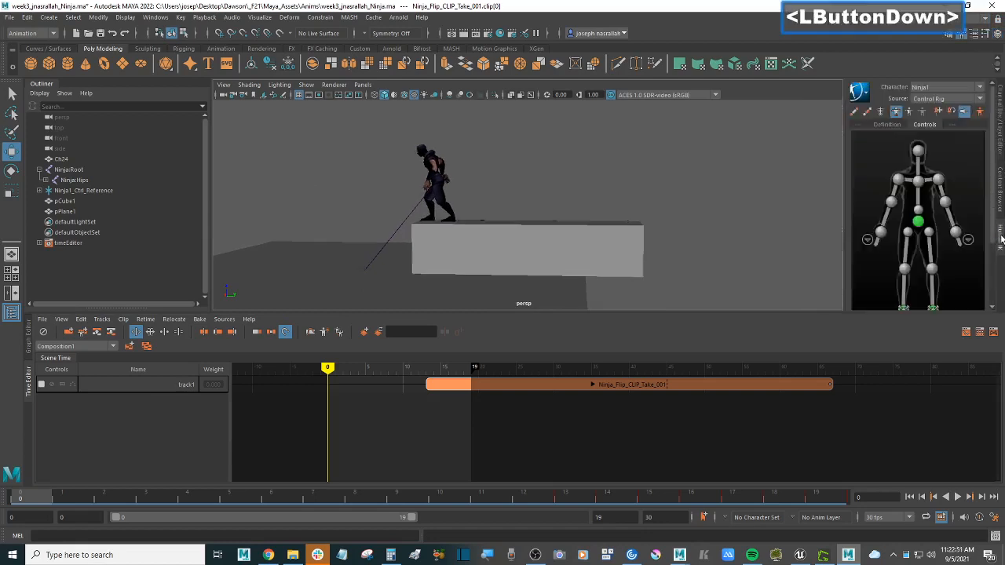
click(946, 99)
click(945, 110)
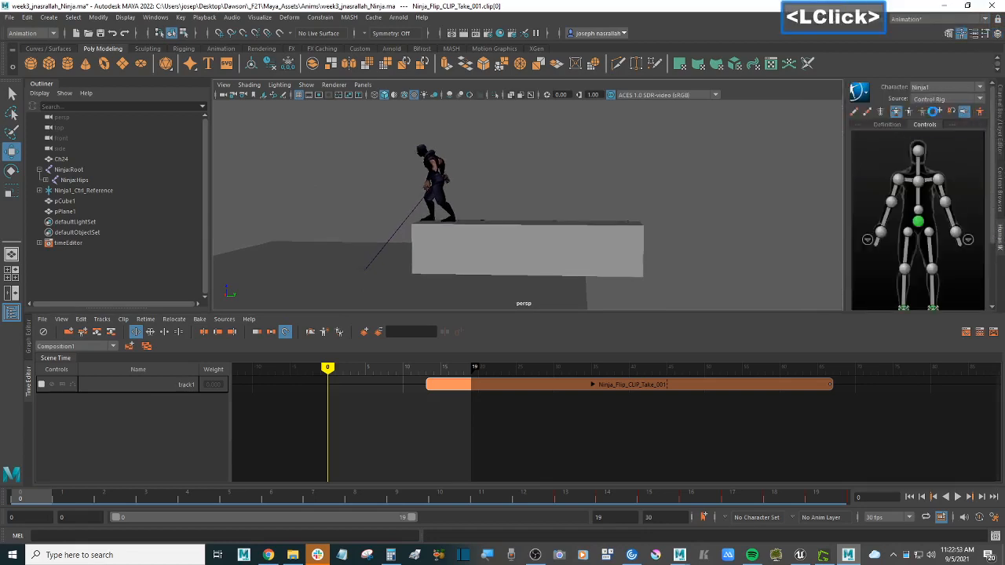
Import Run.fbx onto track1 with mixamorig mapped to Ninja, placing it at frame 0 and the flip clip directly after it at frame 19.
drag(388, 368, 328, 368)
click(292, 555)
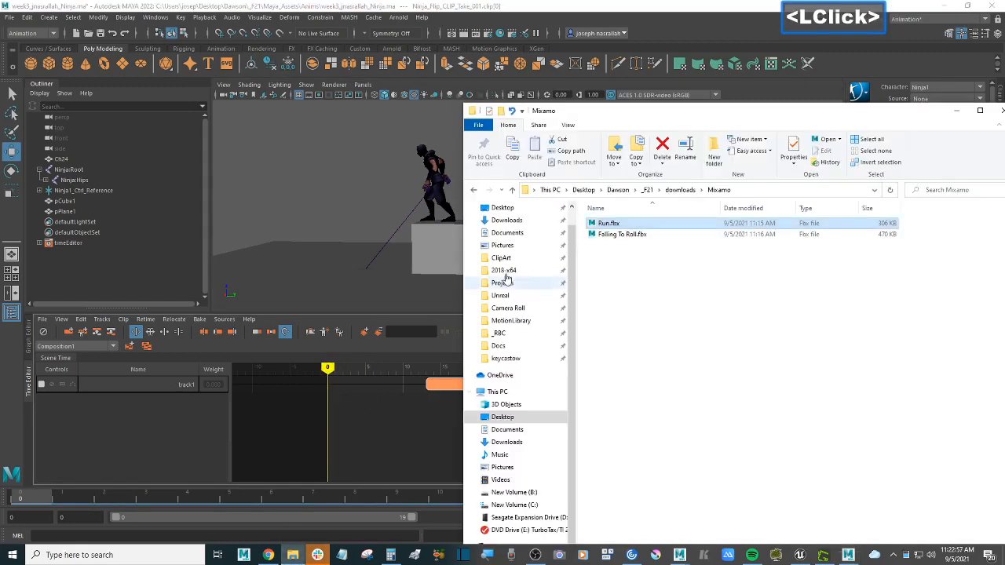
drag(608, 223, 347, 384)
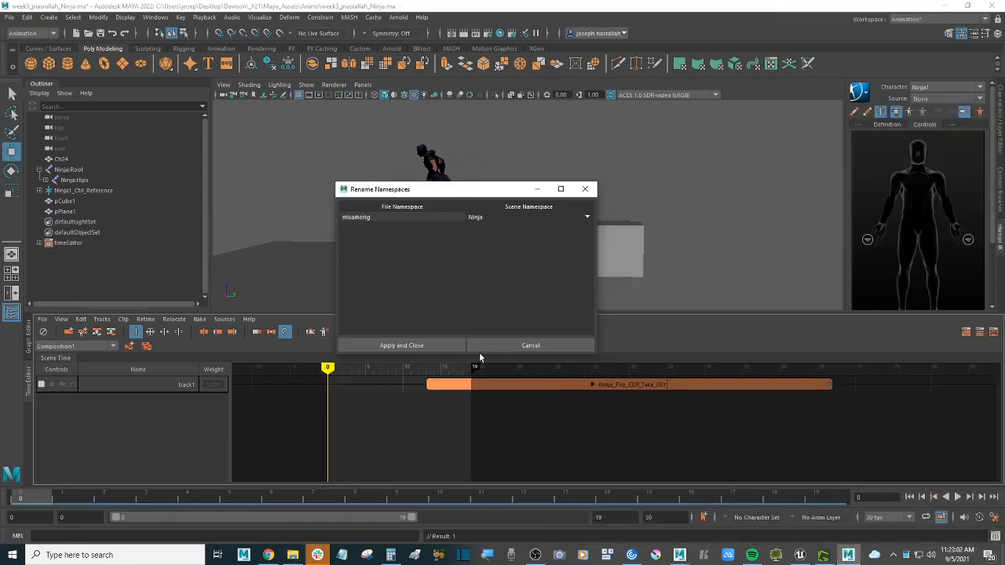
click(431, 343)
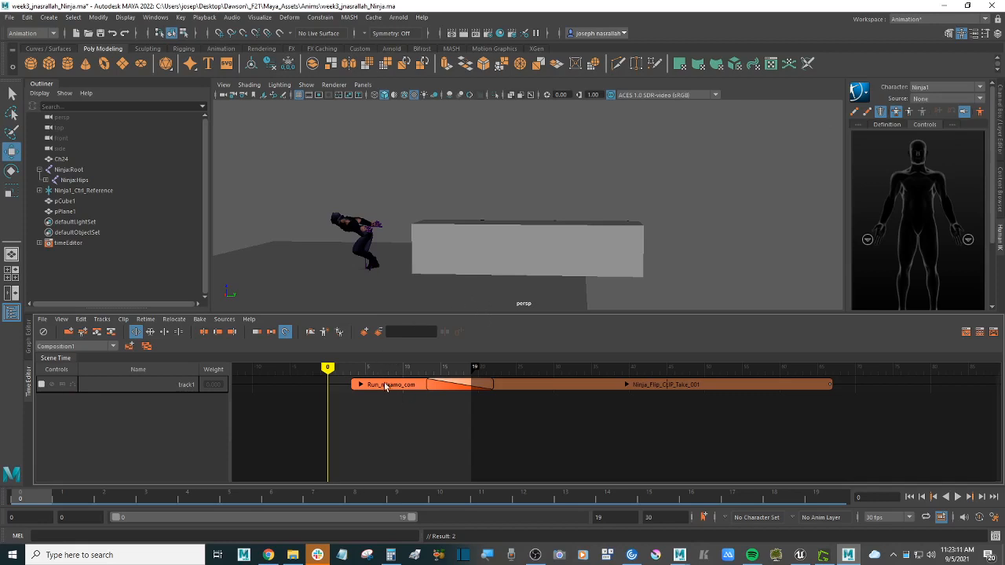
drag(390, 385, 374, 388)
drag(535, 384, 579, 386)
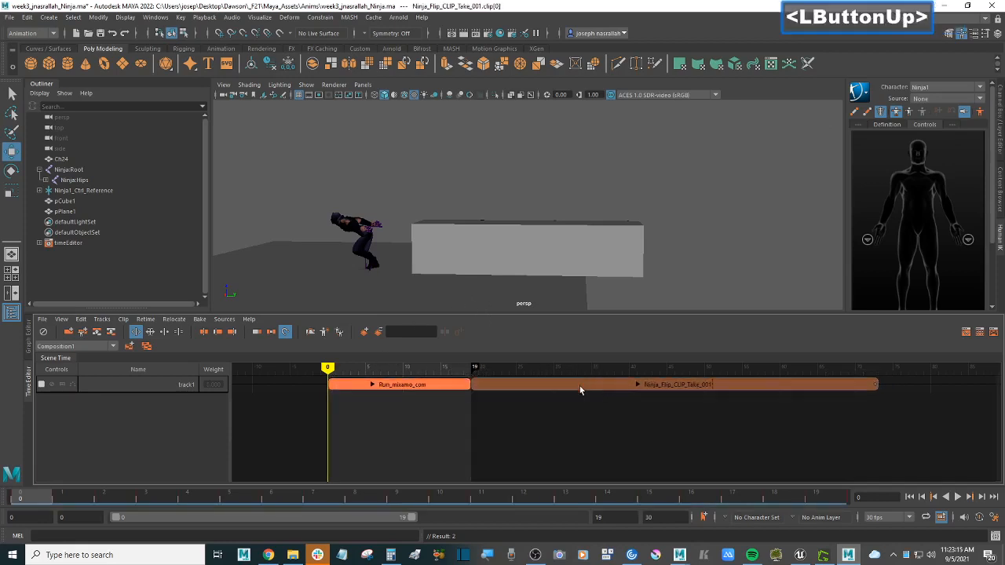
Switch the Ninja1 source to Control Rig, scrub across both clips, and set the source back to None.
click(964, 100)
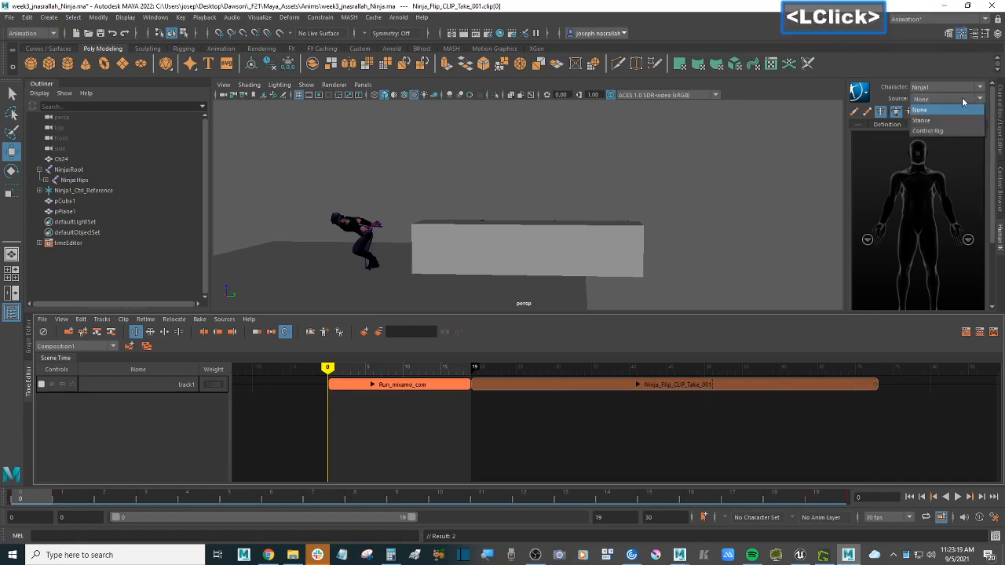
click(947, 130)
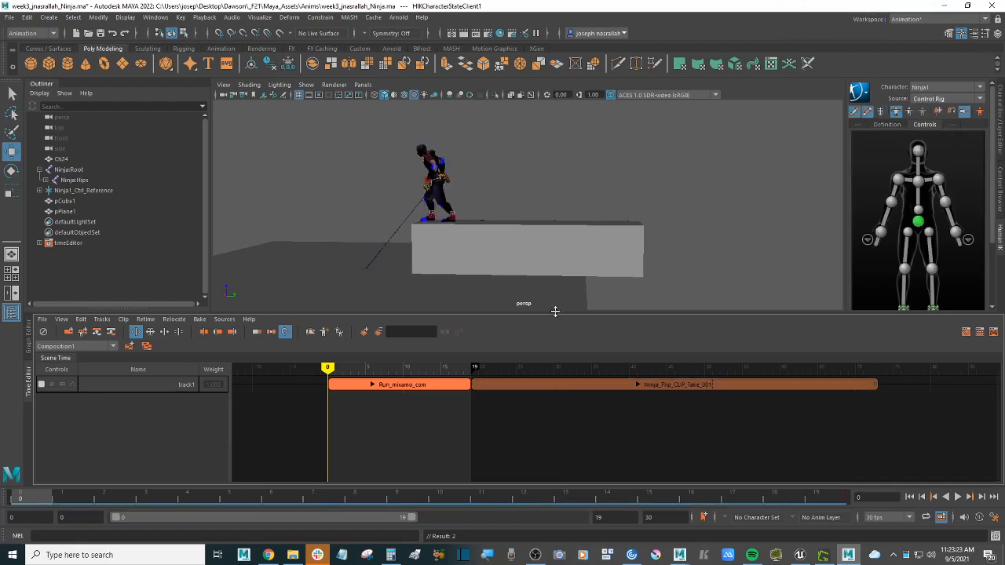
drag(329, 369, 538, 369)
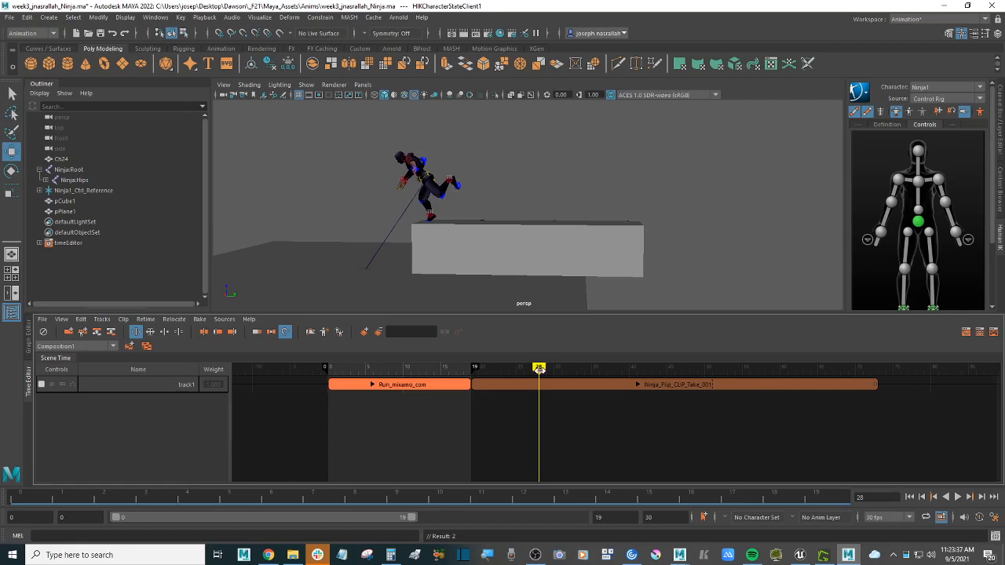
drag(720, 379, 481, 379)
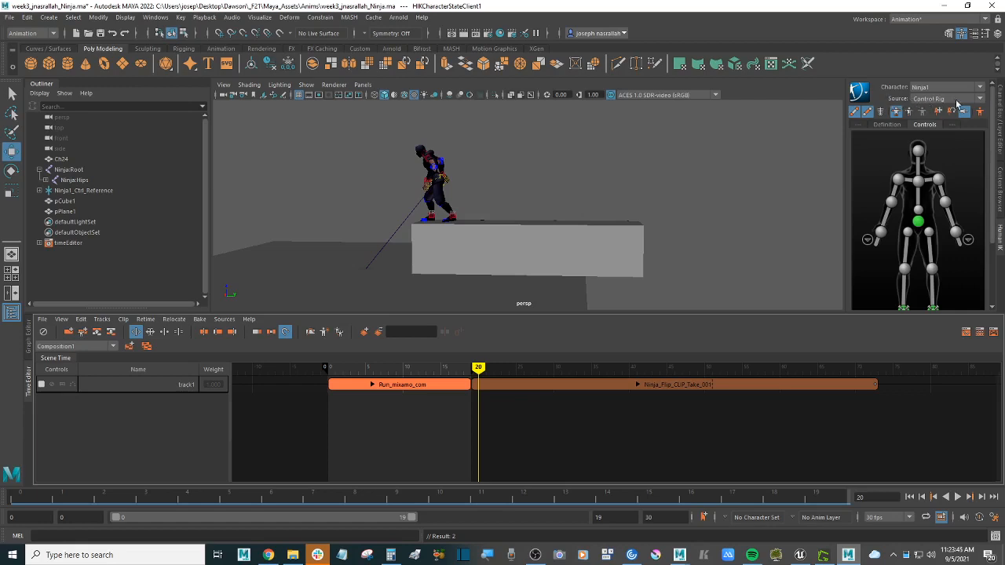
drag(478, 367, 393, 385)
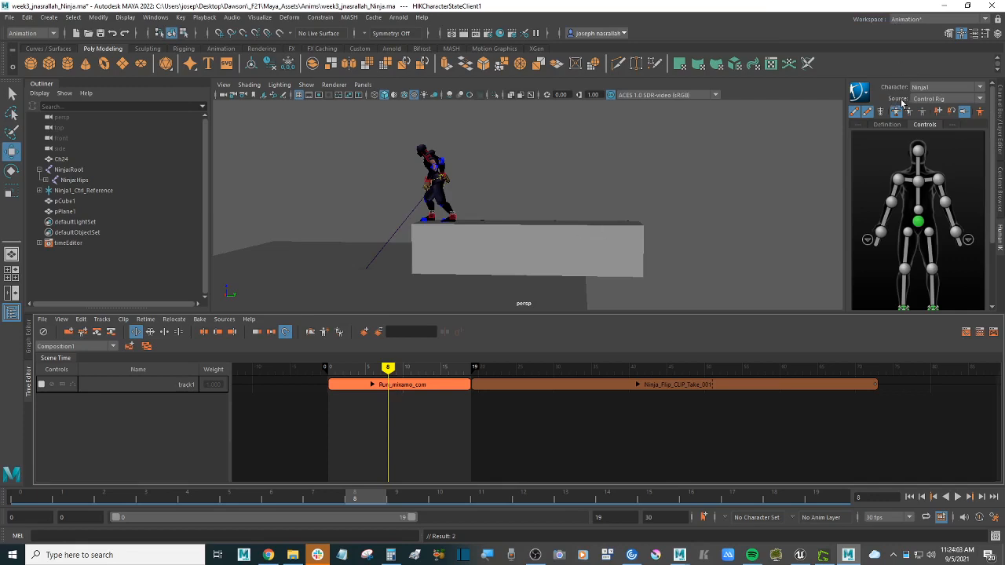
click(951, 99)
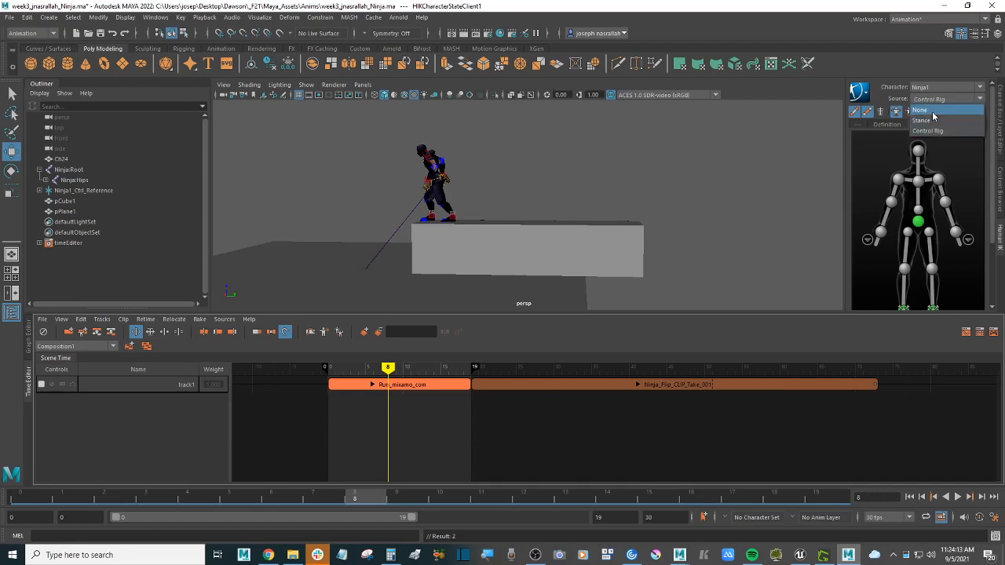
click(933, 117)
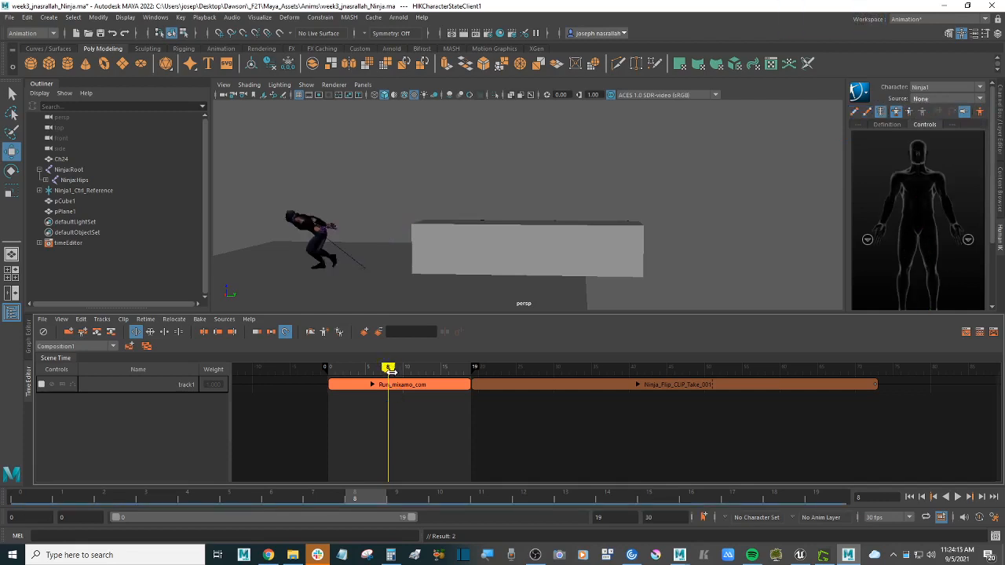
Scrub through both clips and extend the end of the playback range to frame 75.
drag(390, 372, 597, 380)
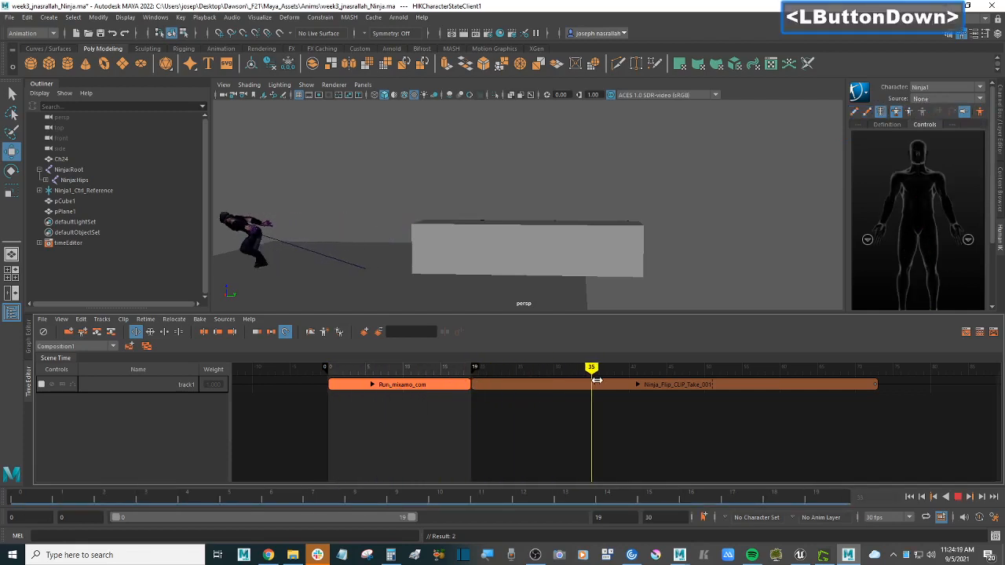
drag(475, 380, 893, 380)
drag(523, 372, 464, 378)
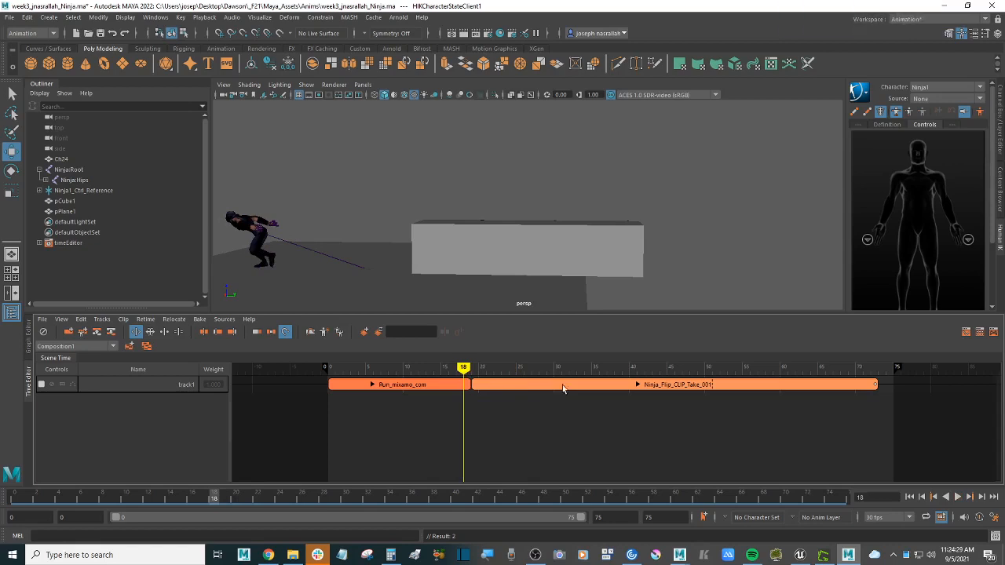
Delete the flip clip from track1 and import Ninja_Flip_CLIP.fbx from the Maya_Assets Anims folder after the Run clip, at about frame 22.
click(562, 385)
key(Delete)
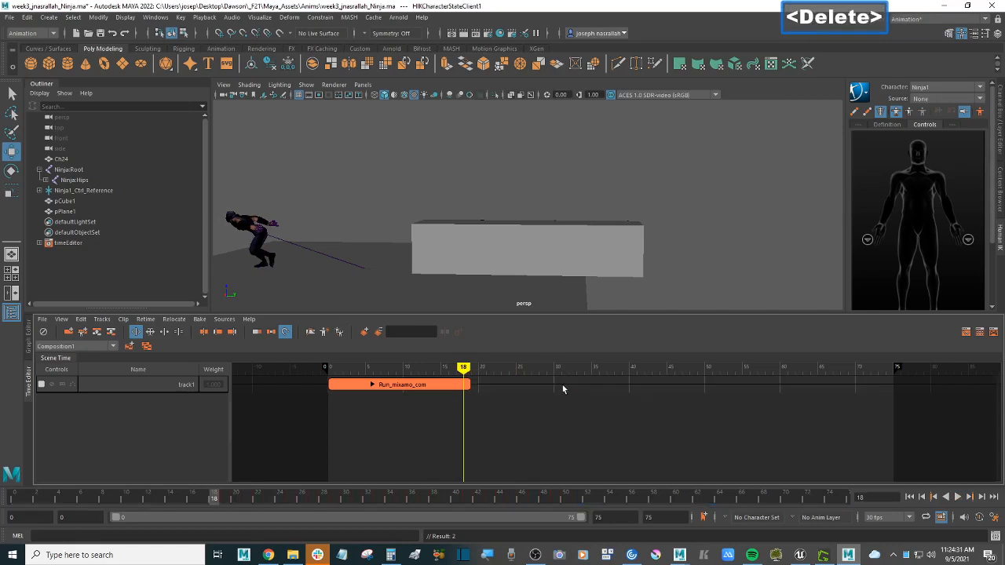
click(292, 555)
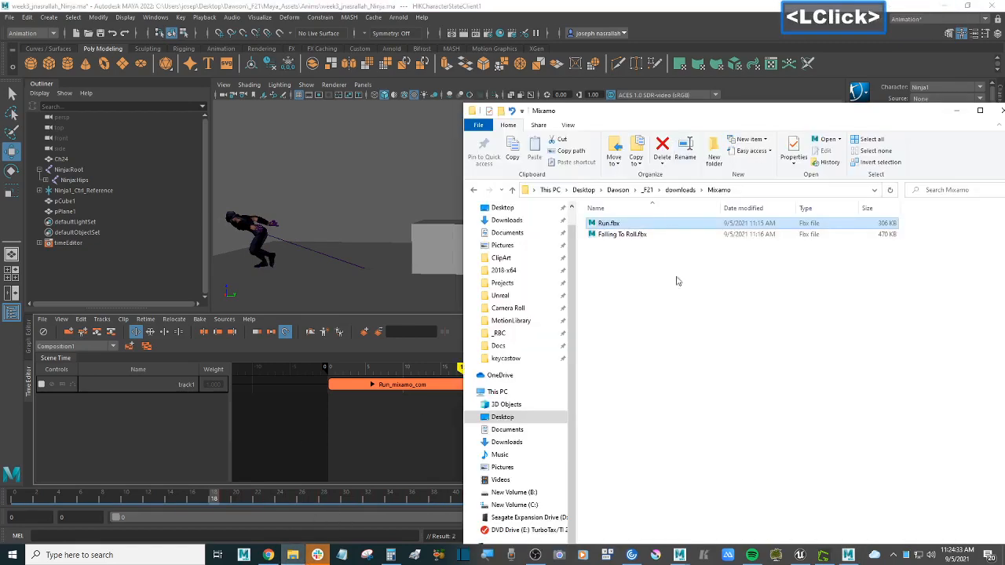
click(685, 322)
key(BackSpace)
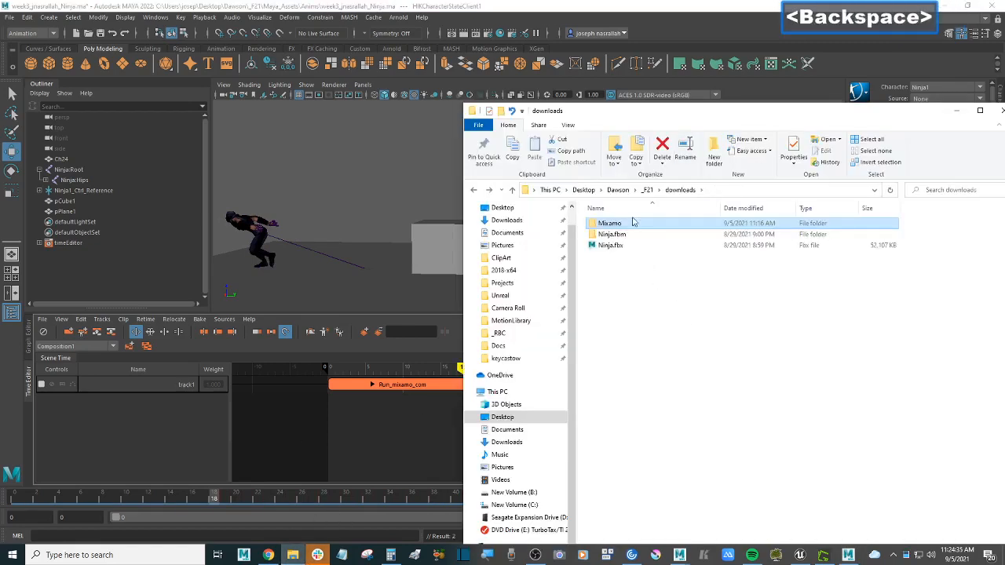
key(BackSpace)
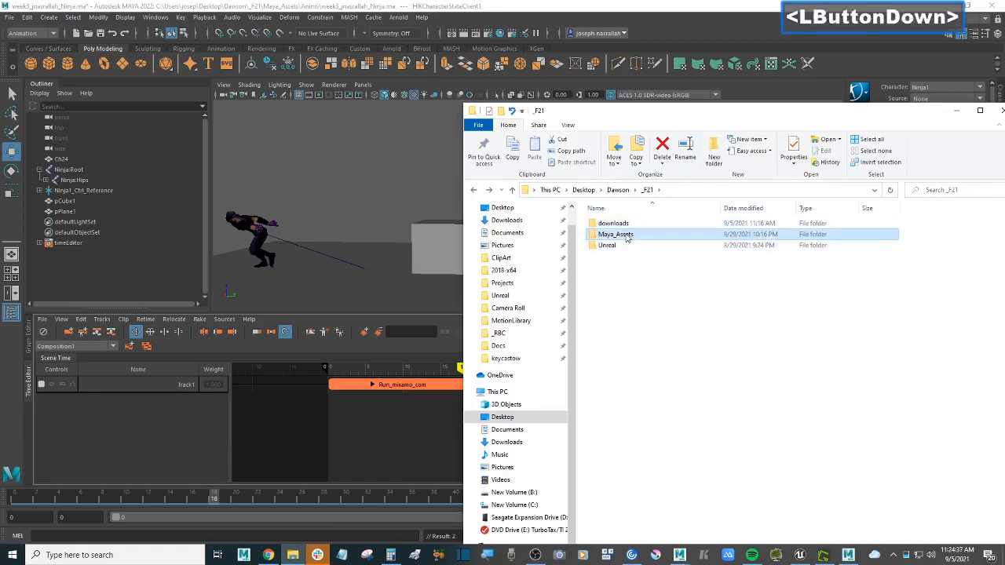
double_click(626, 235)
click(626, 225)
double_click(626, 224)
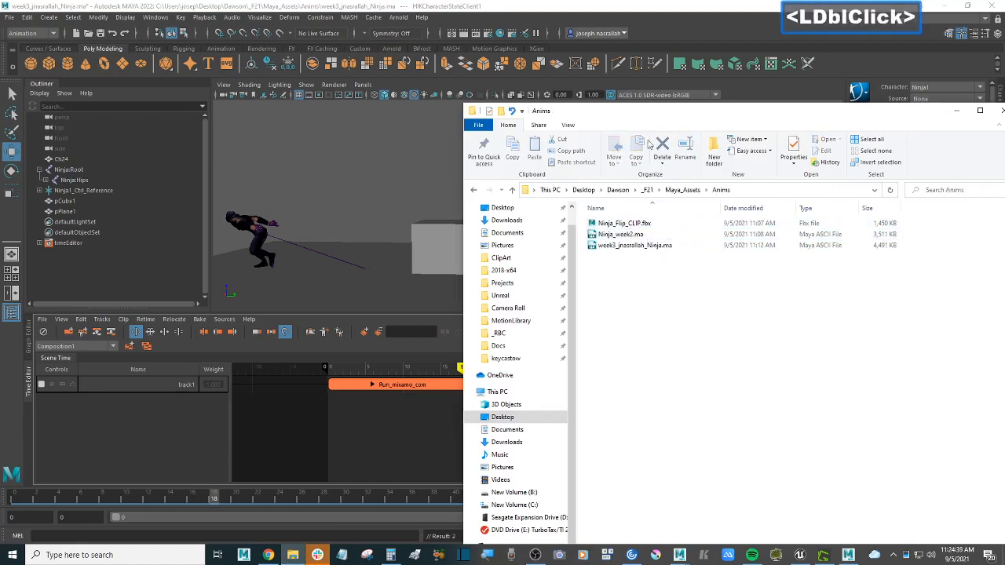
drag(657, 114, 793, 122)
click(773, 236)
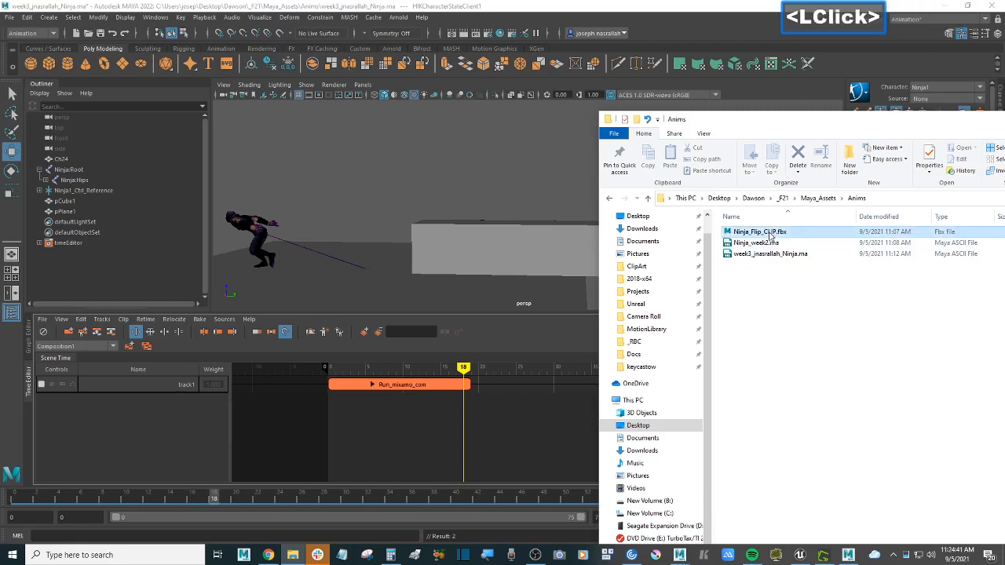
drag(774, 236, 495, 382)
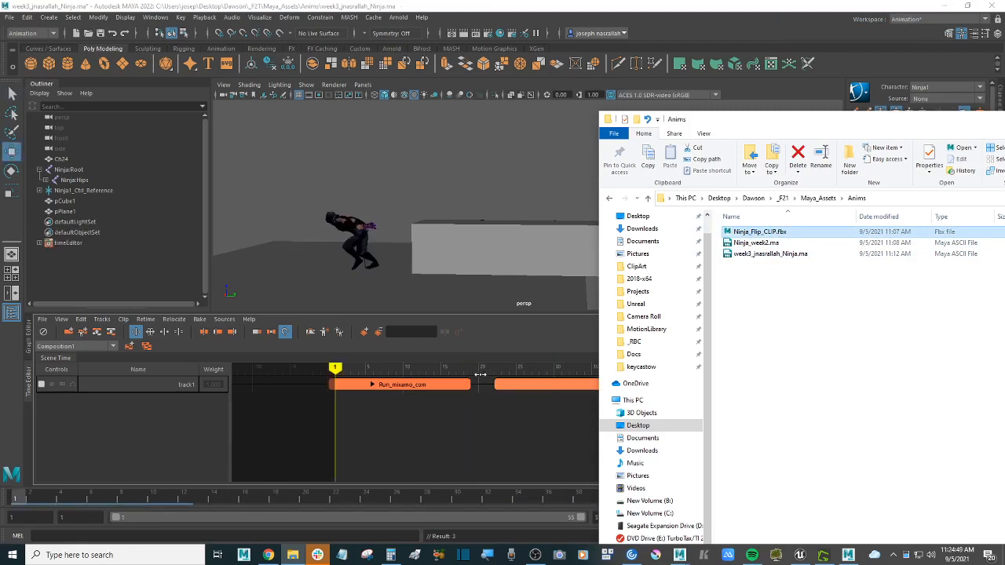
Move the new flip clip directly against the end of the Run clip at about frame 19 and scrub around the transition.
drag(467, 370, 501, 371)
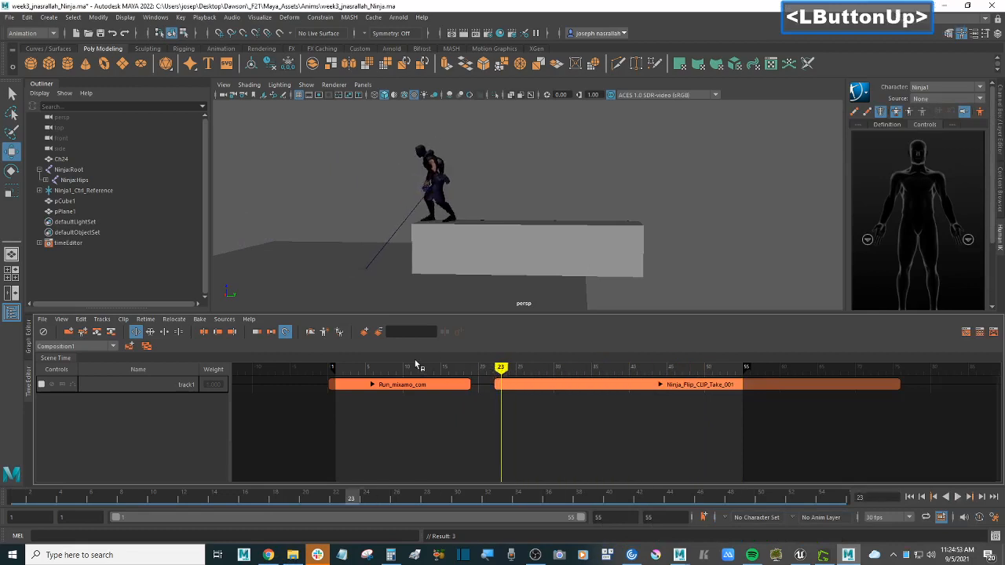
click(895, 113)
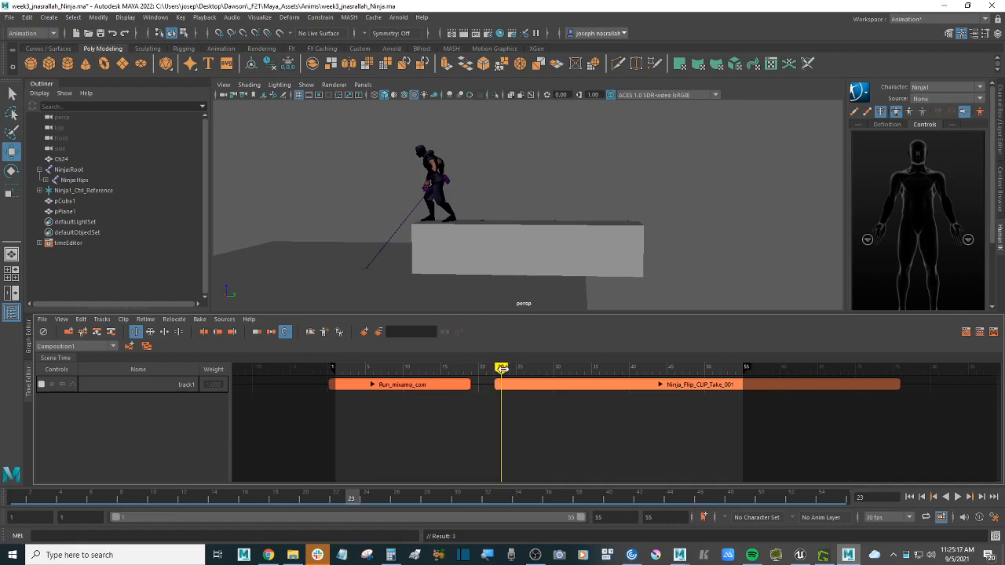
mouse_move(539, 387)
mouse_down()
mouse_move(389, 369)
mouse_move(440, 369)
mouse_up()
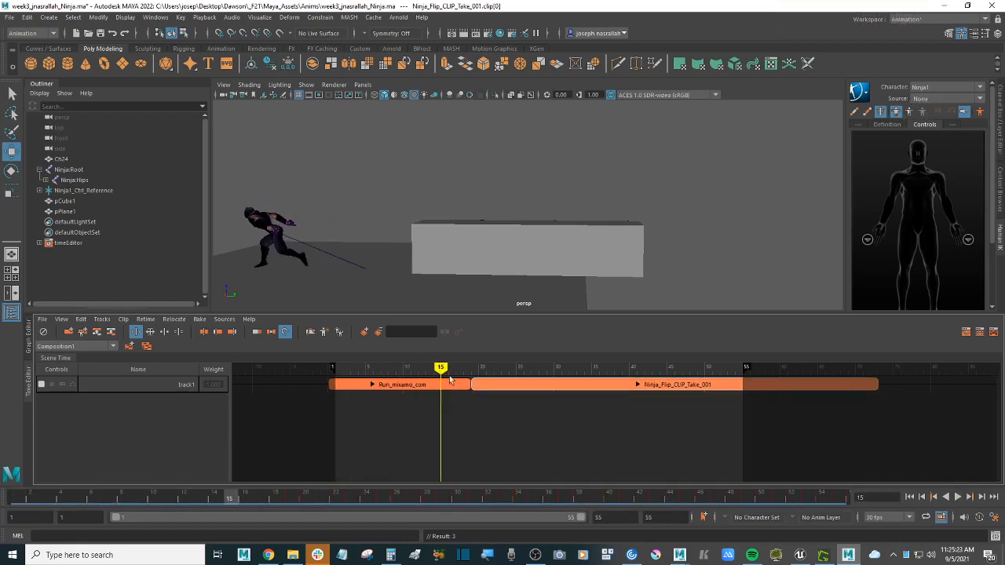
mouse_move(440, 368)
mouse_down()
mouse_move(333, 369)
mouse_move(738, 378)
mouse_move(451, 382)
mouse_up()
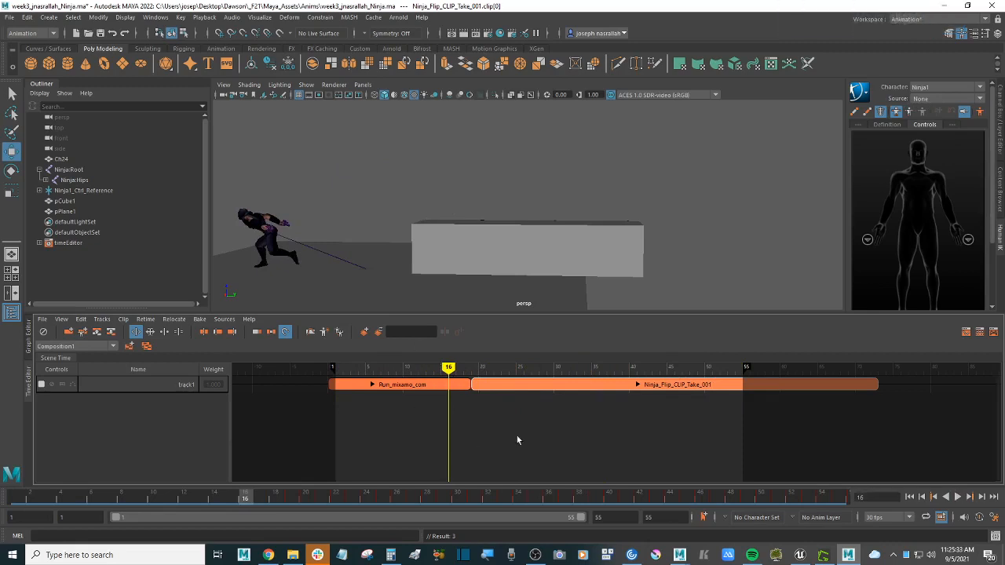
Move the Run clip to start at frame 1 and the flip clip to start at about frame 23 on track1.
ctrl+scroll(536, 401, down, 3)
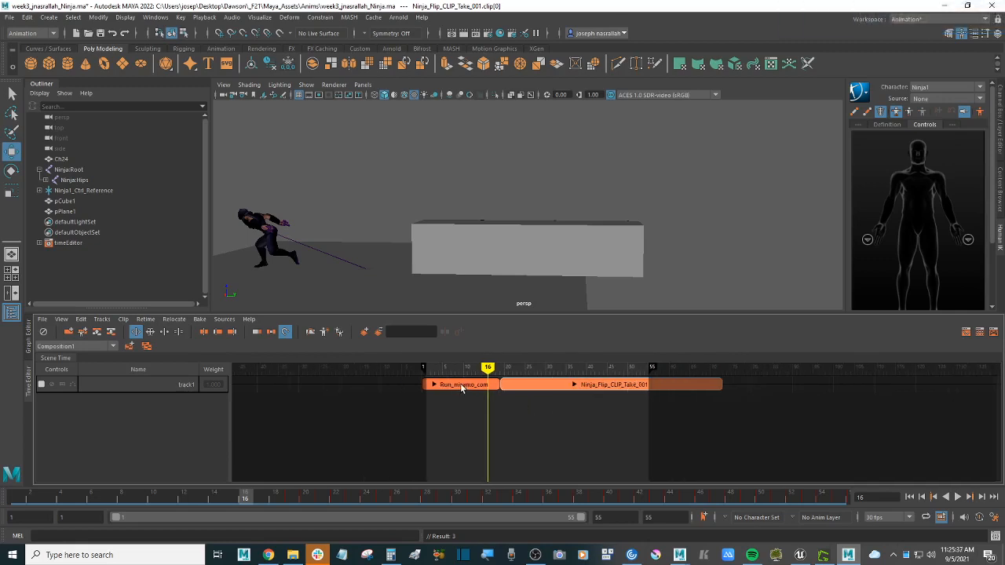
click(453, 385)
drag(454, 386, 752, 391)
mouse_move(493, 368)
mouse_down()
mouse_move(800, 373)
mouse_move(724, 373)
mouse_move(773, 383)
mouse_move(445, 383)
mouse_move(476, 378)
mouse_up()
click(562, 384)
drag(562, 384, 579, 384)
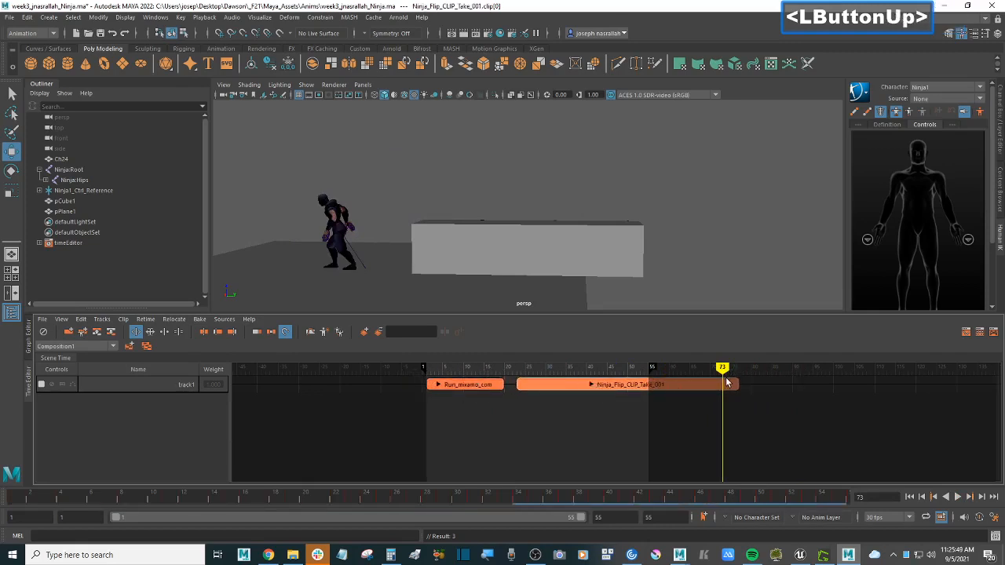
Scrub back to frame 3 to check the run pose and move the flip clip later to start at about frame 52.
drag(713, 368, 435, 368)
alt+middle_drag(367, 234, 501, 230)
alt+scroll(460, 240, up, 2)
alt+drag(460, 241, 471, 236)
click(467, 385)
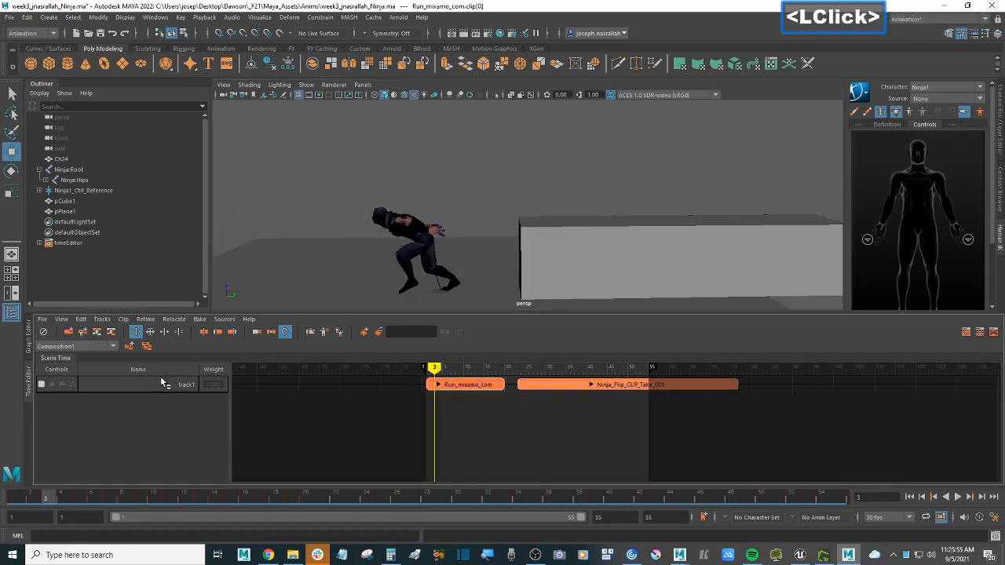
drag(566, 383, 683, 383)
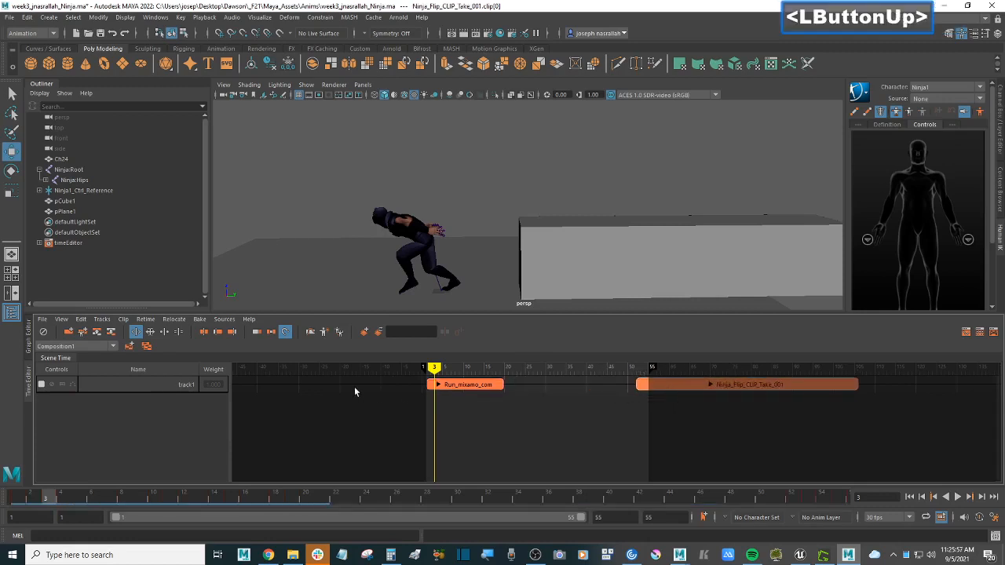
Extend the playback range to frame 140 and trim the end of the flip clip back to about frame 78.
click(485, 387)
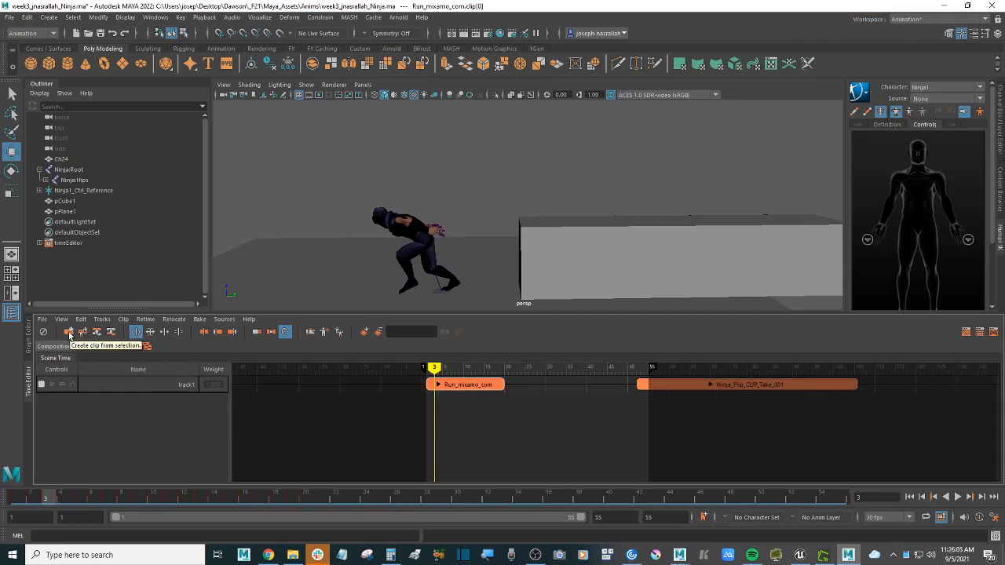
click(135, 332)
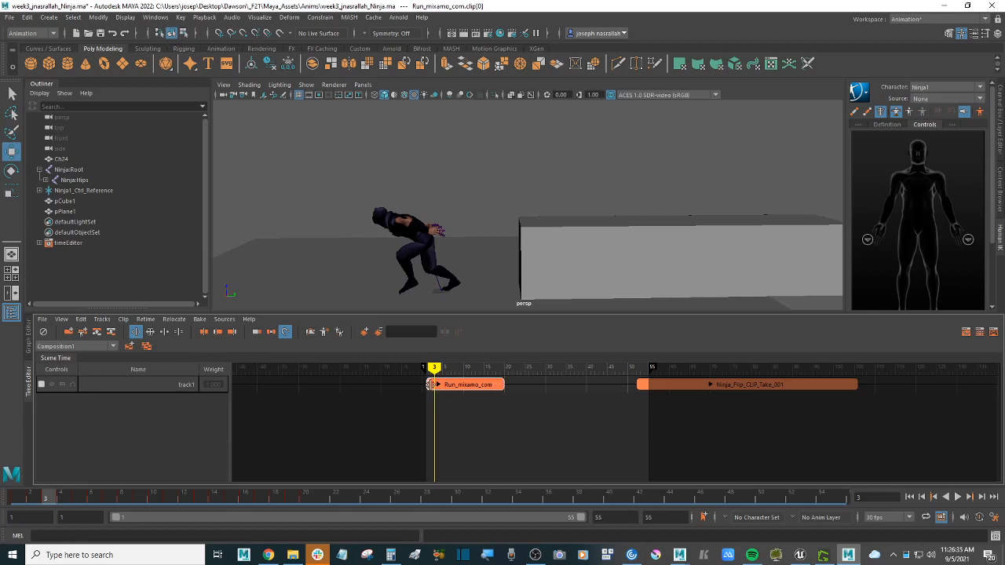
drag(433, 368, 772, 372)
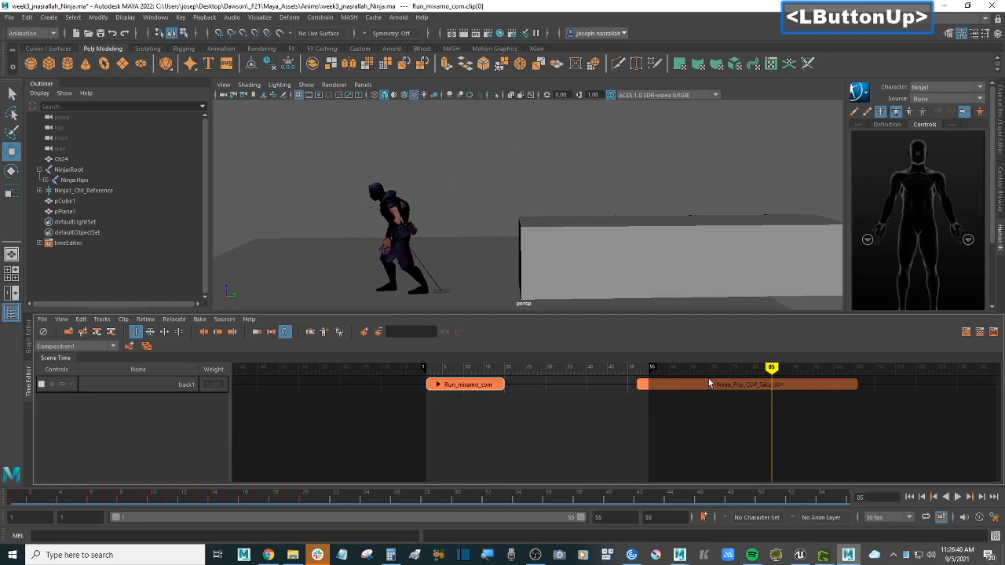
click(785, 384)
mouse_move(772, 369)
mouse_down()
mouse_move(732, 372)
mouse_move(781, 375)
mouse_move(730, 369)
mouse_move(767, 369)
mouse_up()
click(792, 386)
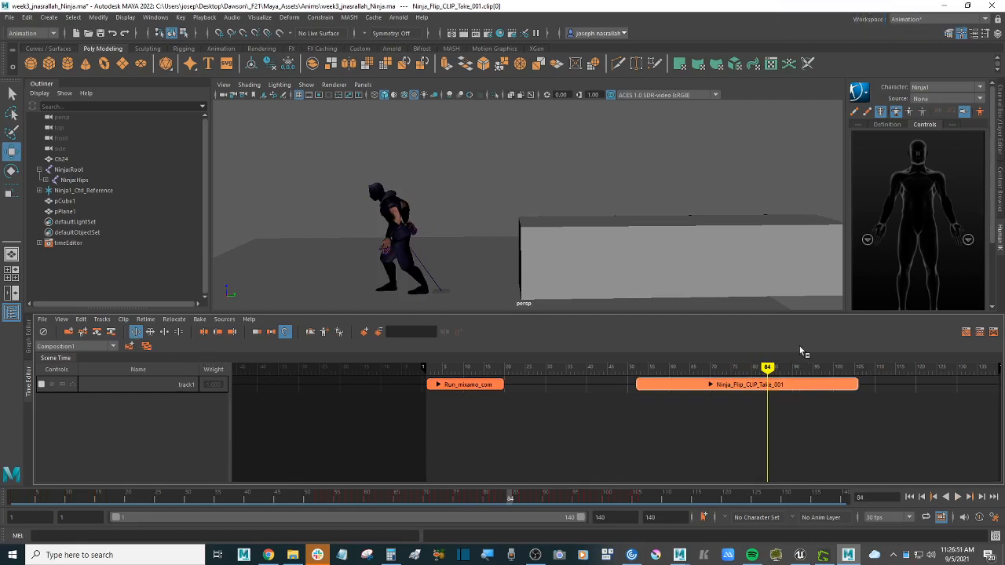
drag(859, 385, 747, 368)
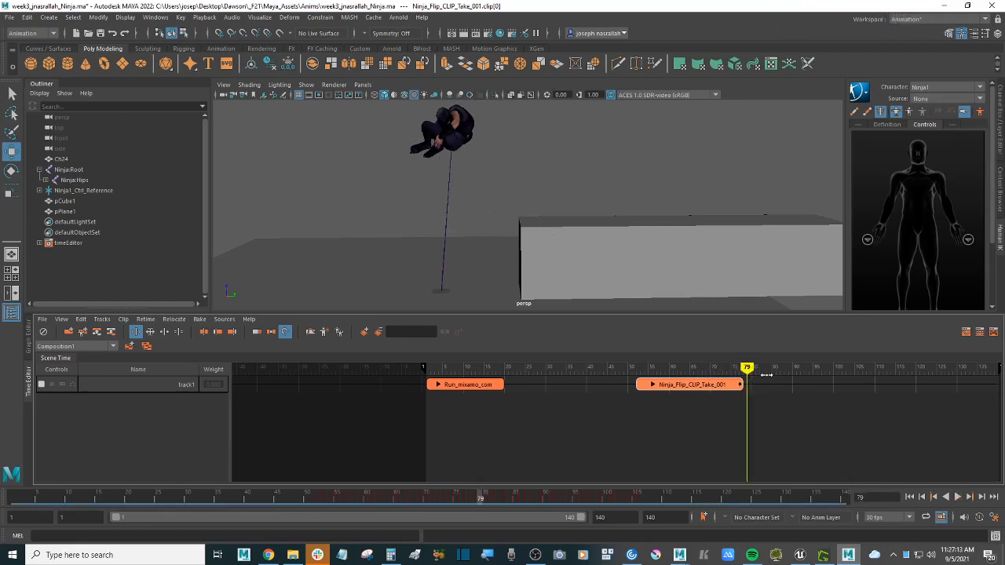
Undo the last trim of the flip clip's end and scrub to frame 83 to check the landing pose.
key(ctrl+z)
key(ctrl+z)
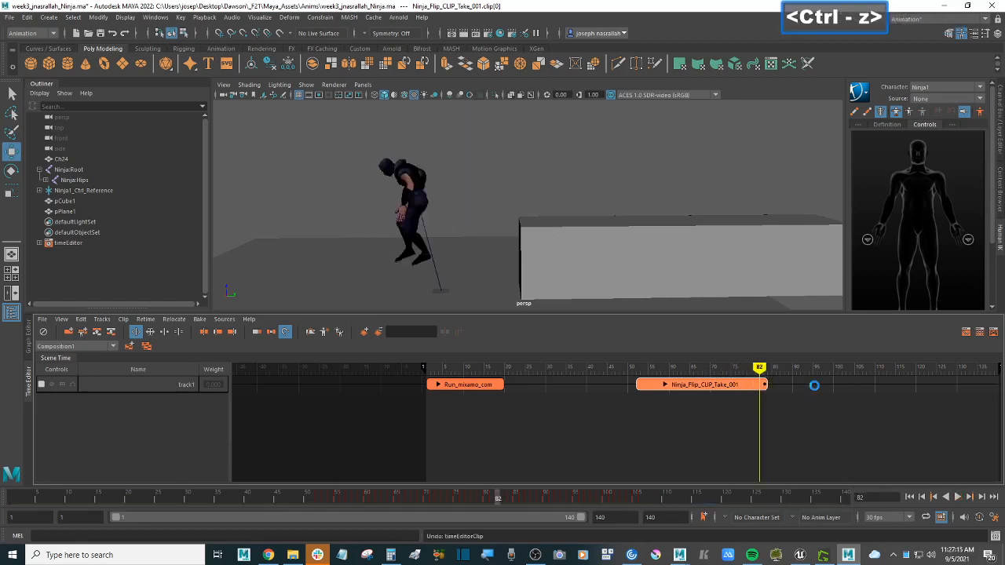
click(770, 369)
drag(769, 368, 763, 368)
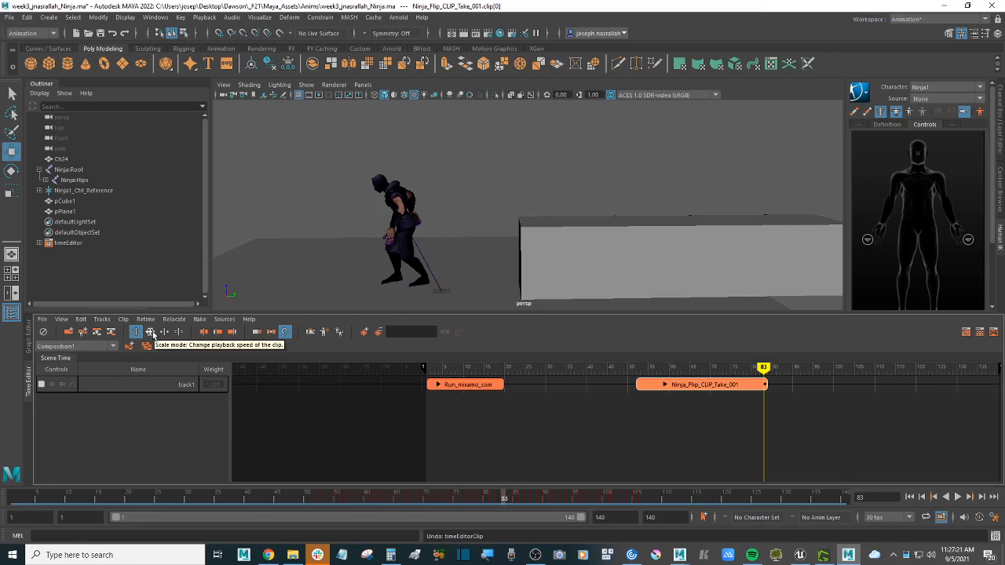
Switch the Time Editor to scale mode, select the Run clip, play it back and return to frame 5.
click(151, 332)
click(461, 386)
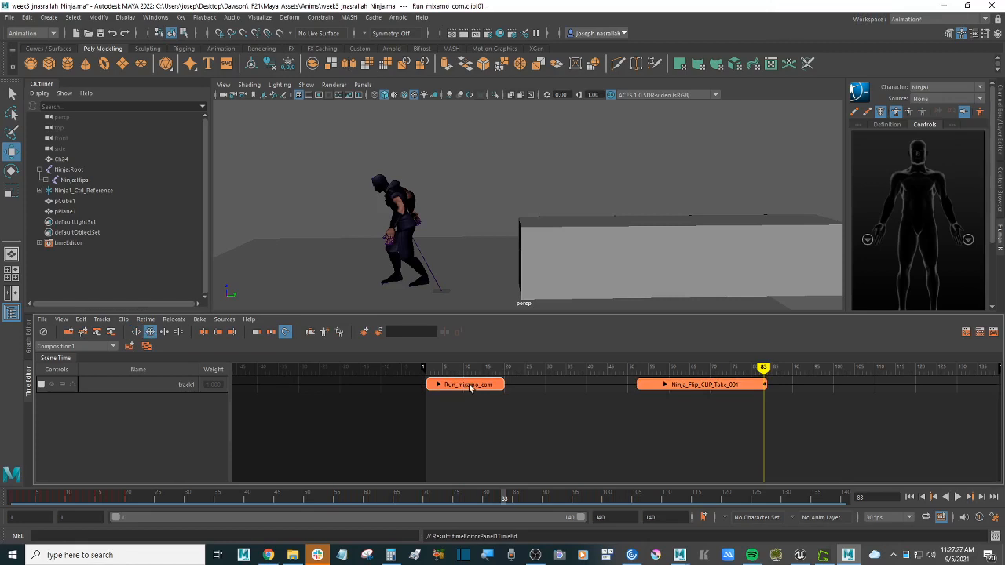
drag(452, 368, 433, 369)
key(alt+v)
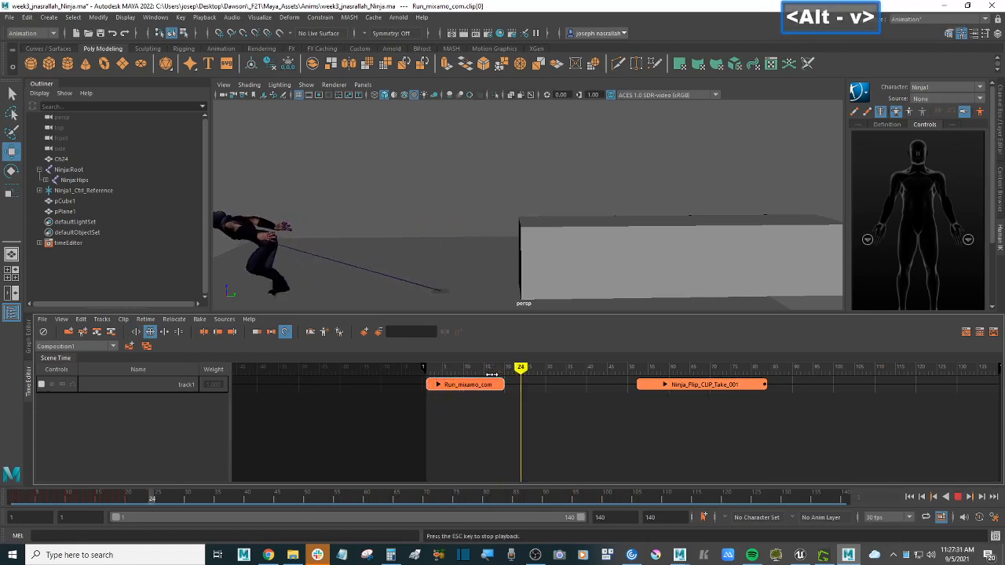
key(alt+v)
drag(557, 368, 442, 369)
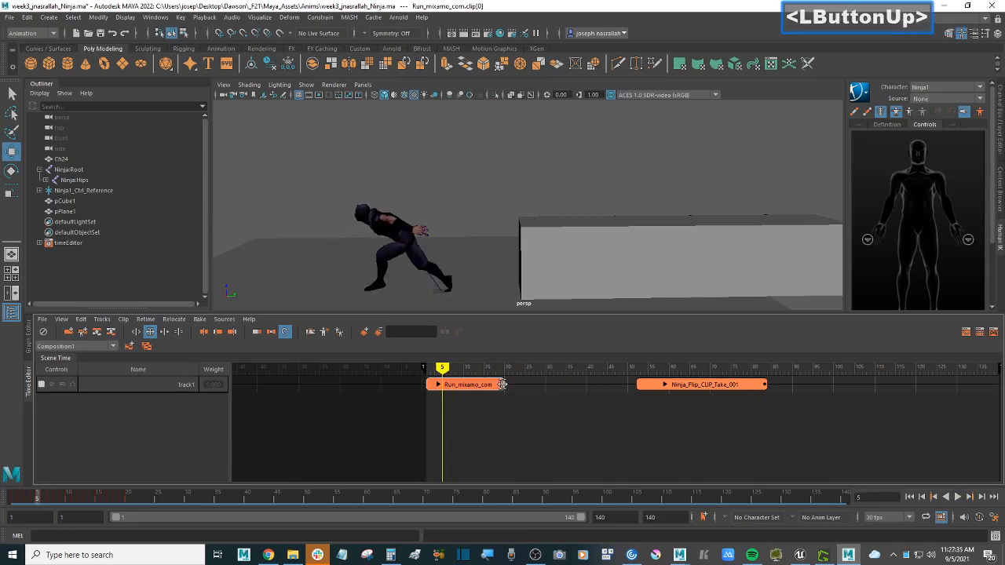
Try scaling the Run clip down to end at about frame 11, play it back and undo the scaling.
drag(502, 384, 430, 367)
key(alt+f)
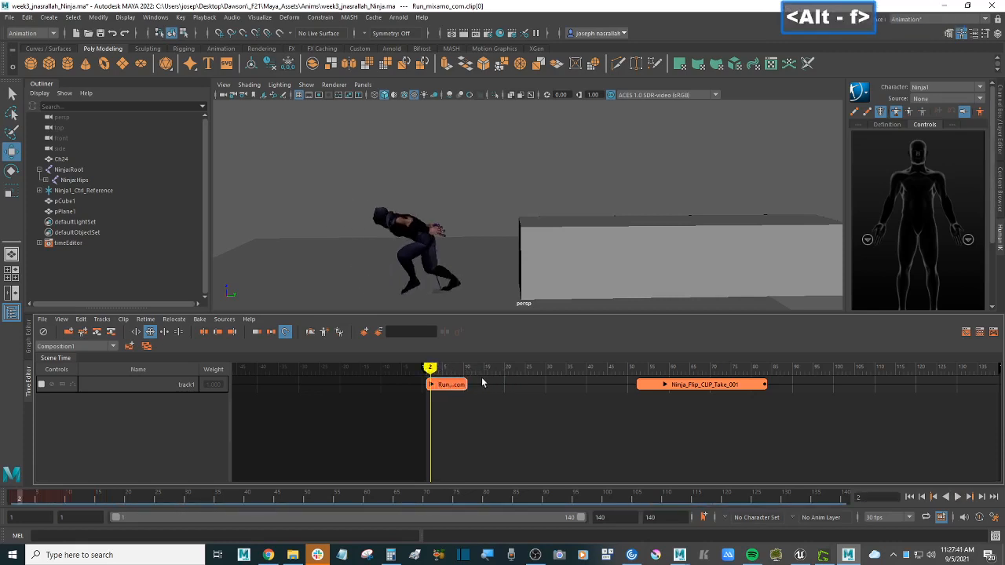
key(alt+v)
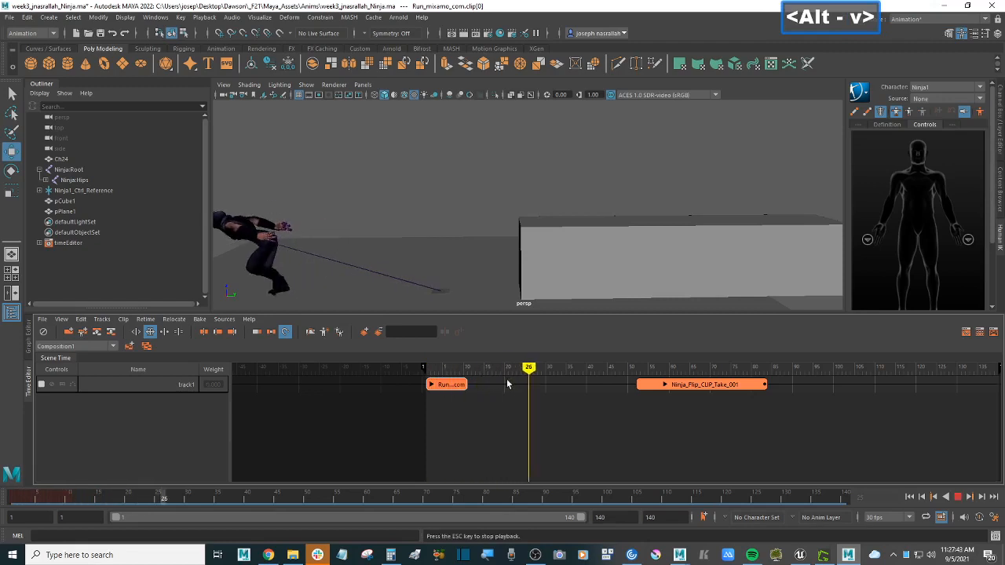
key(alt+v)
key(ctrl+z)
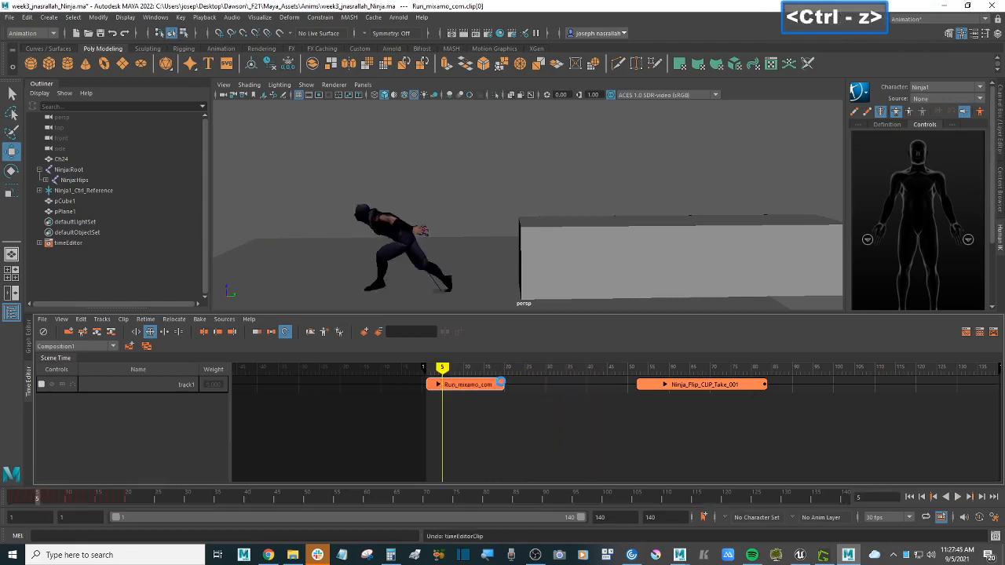
Try scaling the Run clip out to end at about frame 48, play it back, undo it and scrub to frame 3.
drag(508, 384, 633, 385)
drag(442, 369, 431, 369)
key(alt+v)
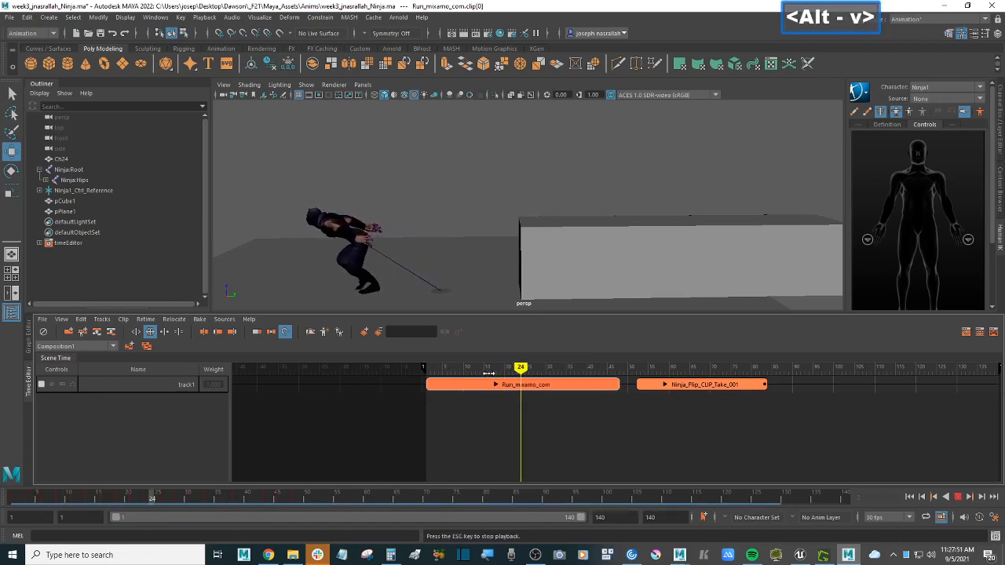
key(alt+v)
key(ctrl+z)
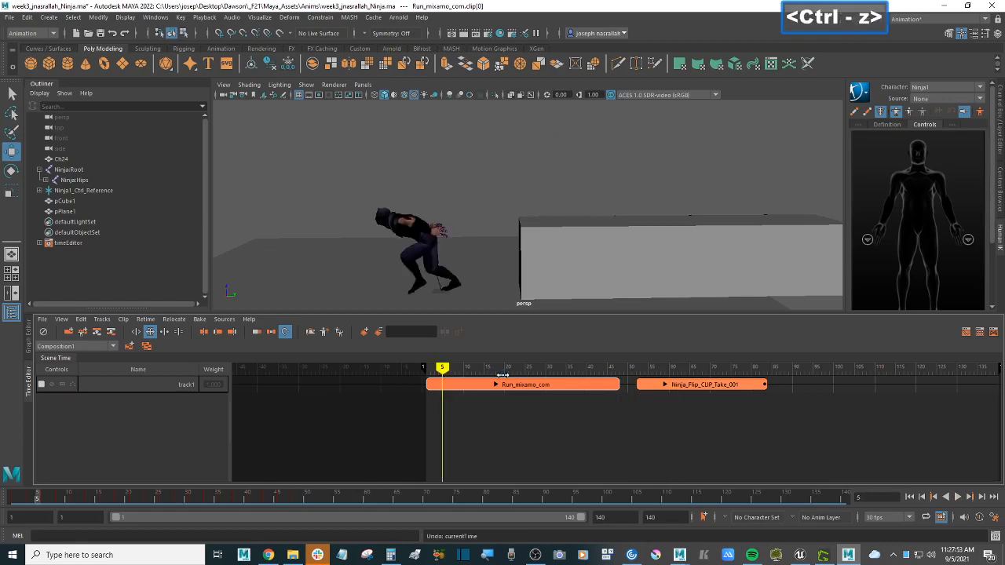
key(ctrl+z)
mouse_move(445, 369)
mouse_down()
mouse_move(489, 369)
mouse_move(435, 369)
mouse_up()
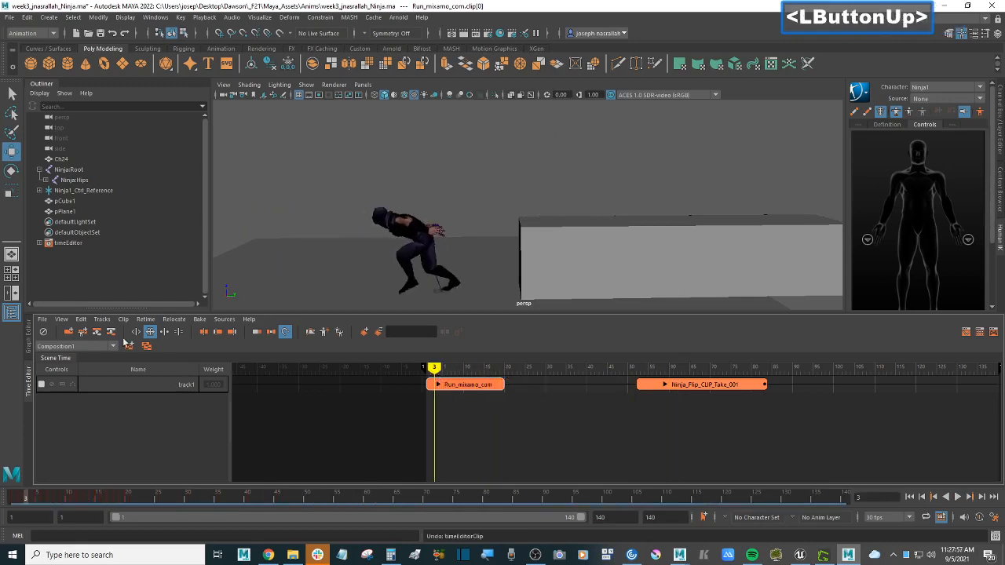
Extend the end of the Run clip to about frame 50 in loop mode.
click(164, 331)
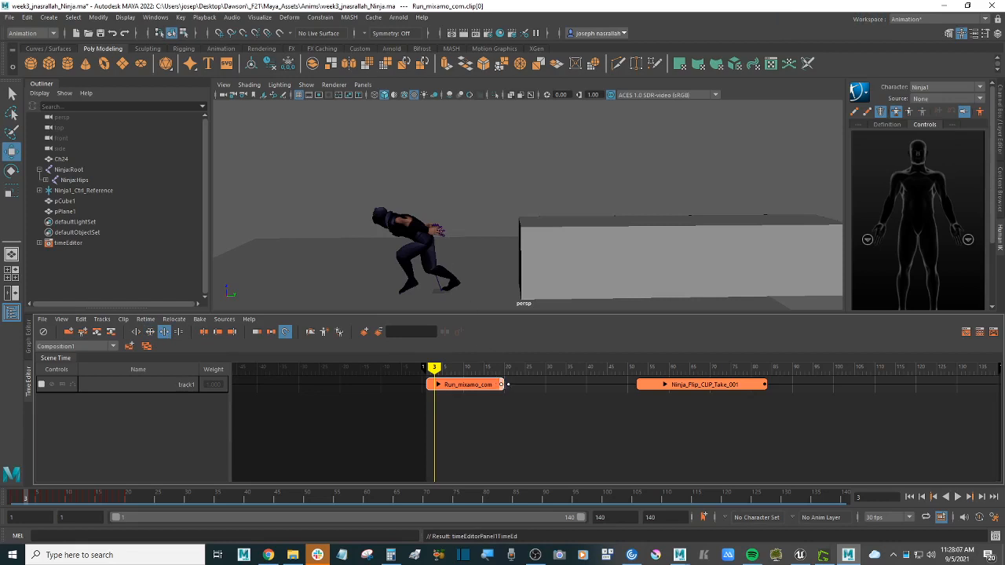
click(476, 385)
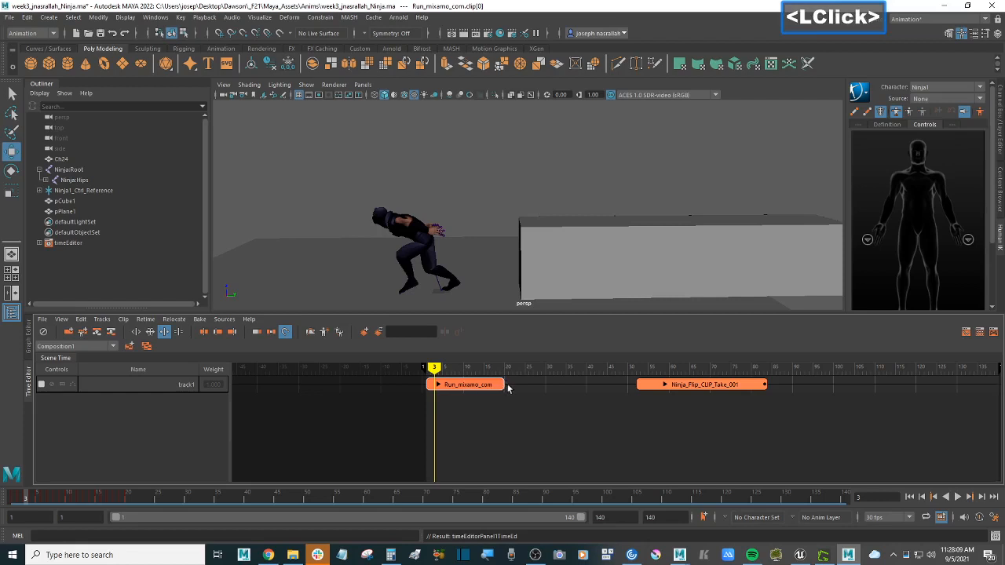
click(502, 385)
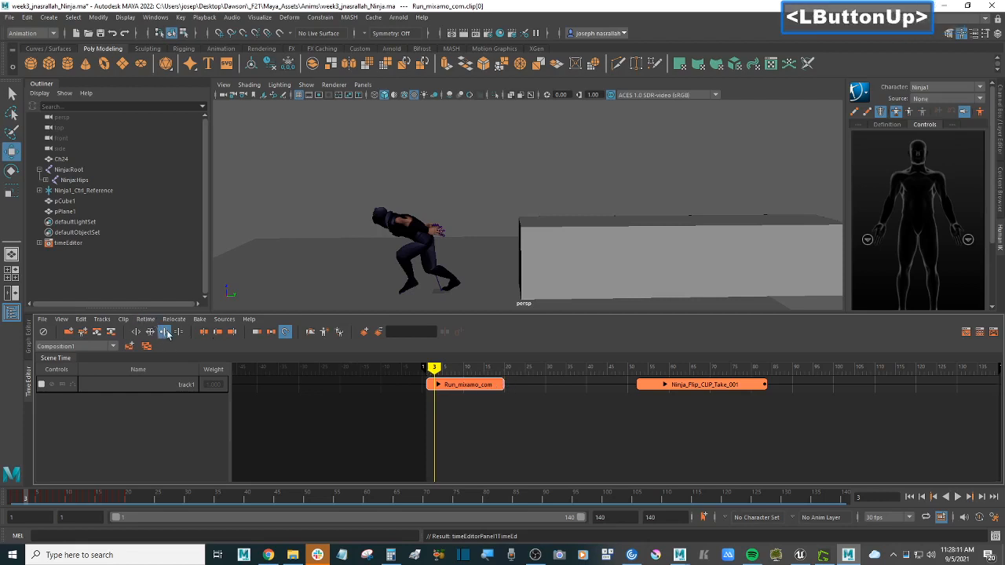
drag(504, 385, 632, 385)
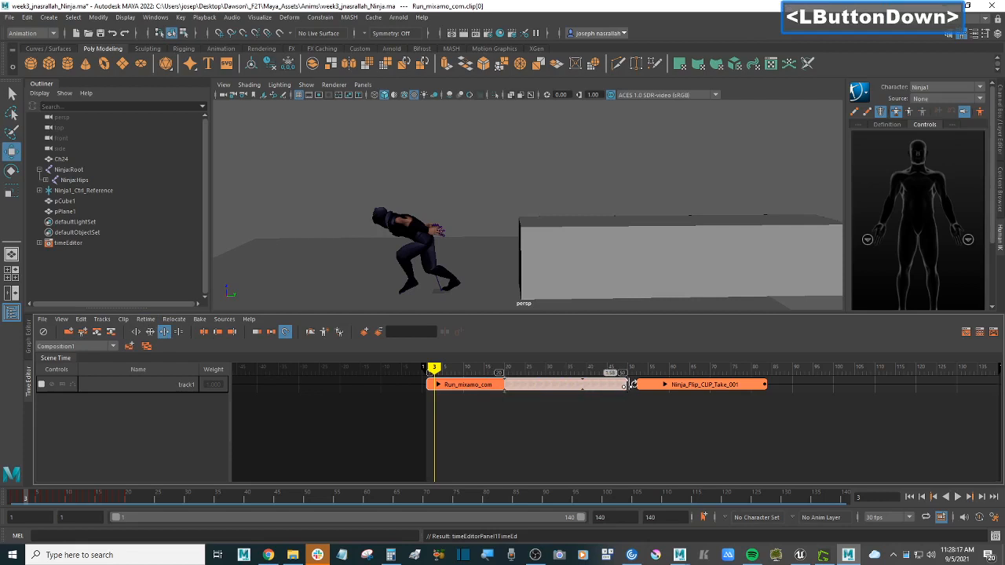
drag(632, 385, 633, 385)
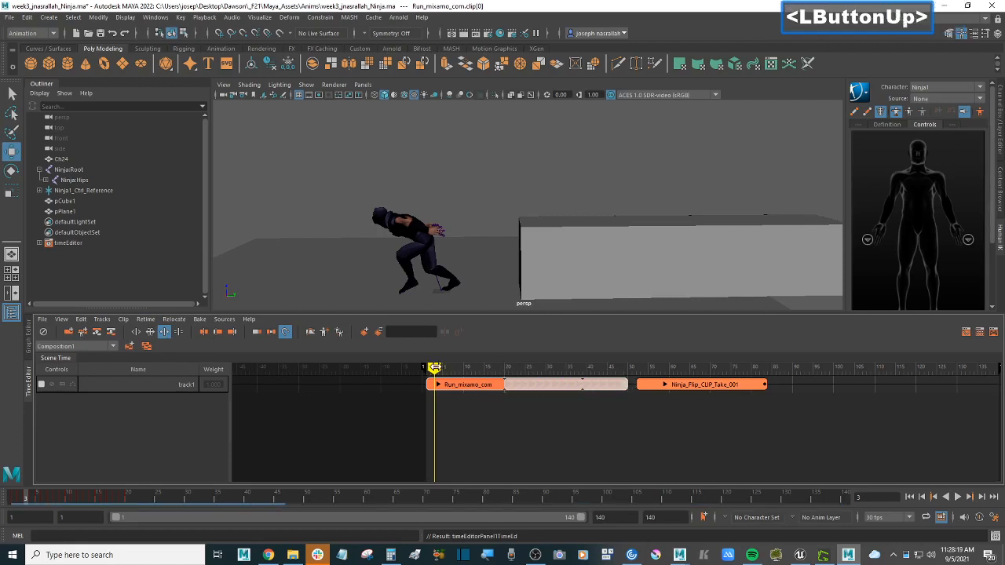
Scrub the looped run between frames 20 and 26, then undo the loop extension of the Run clip.
drag(435, 368, 528, 368)
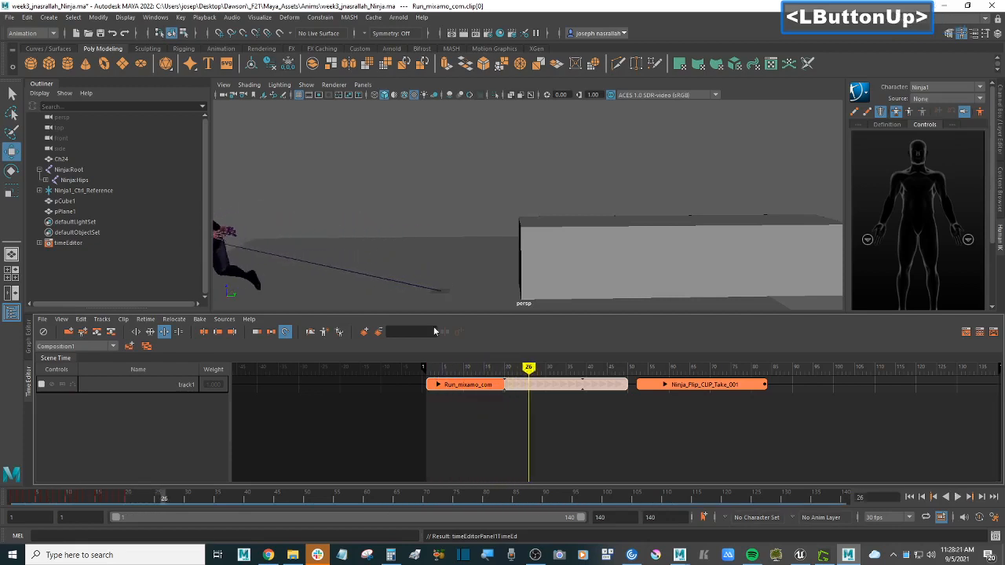
scroll(354, 251, down, 3)
alt+scroll(406, 265, up, 2)
alt+scroll(407, 265, up, 1)
alt+drag(406, 260, 400, 265)
alt+middle_drag(400, 265, 460, 268)
drag(529, 368, 506, 397)
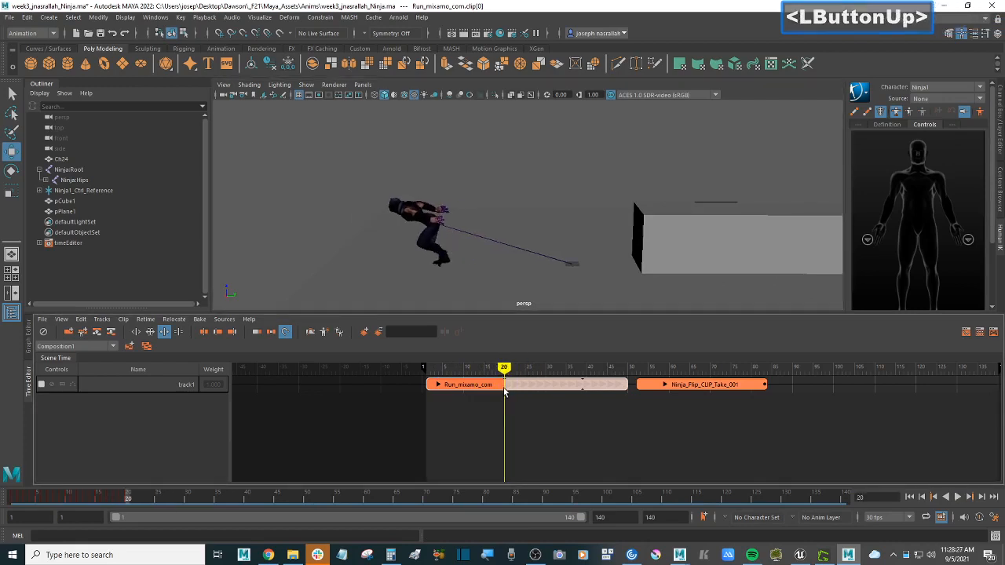
mouse_move(512, 367)
mouse_down()
mouse_move(618, 368)
mouse_move(463, 368)
mouse_move(595, 369)
mouse_move(503, 368)
mouse_up()
key(ctrl+z)
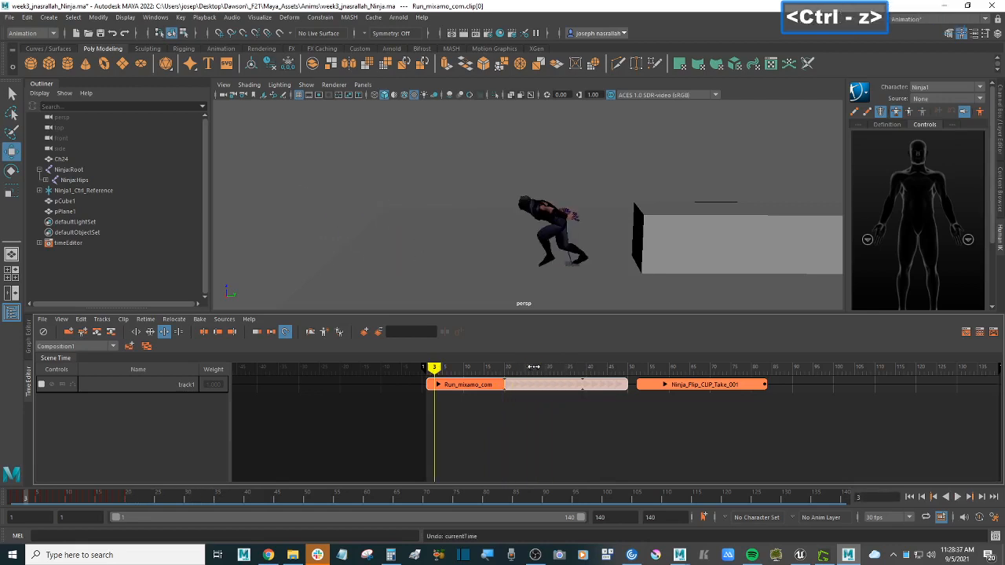
key(ctrl+z)
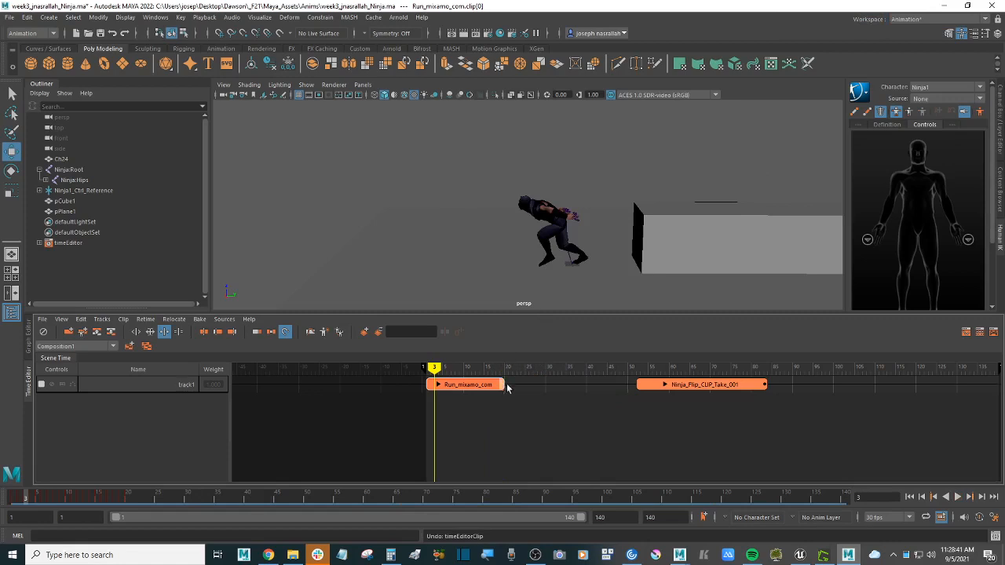
Try holding the Run clip's last pose to about frame 42, scrub to frame 20 and undo the hold.
click(179, 332)
drag(438, 368, 595, 385)
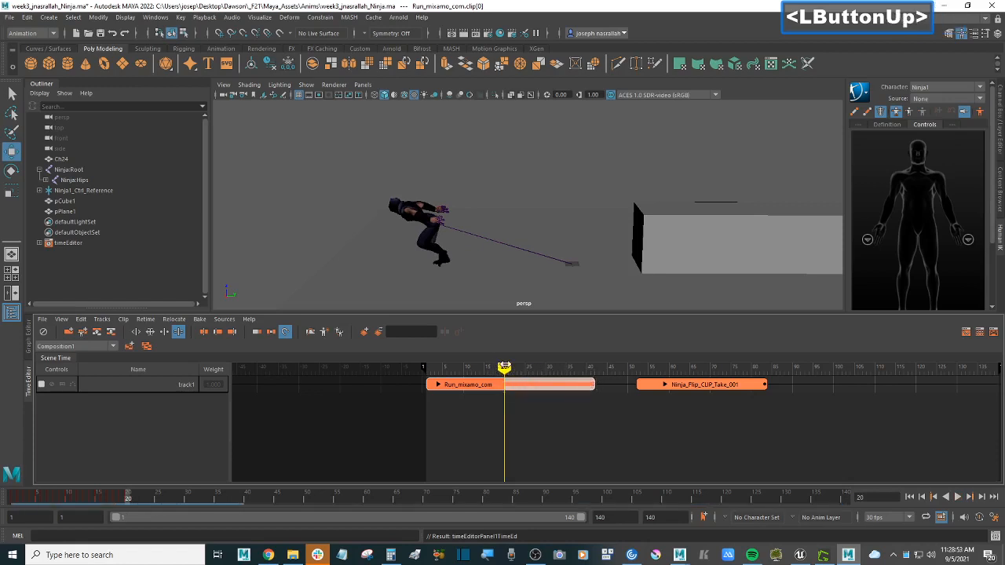
drag(467, 369, 504, 369)
key(ctrl+z)
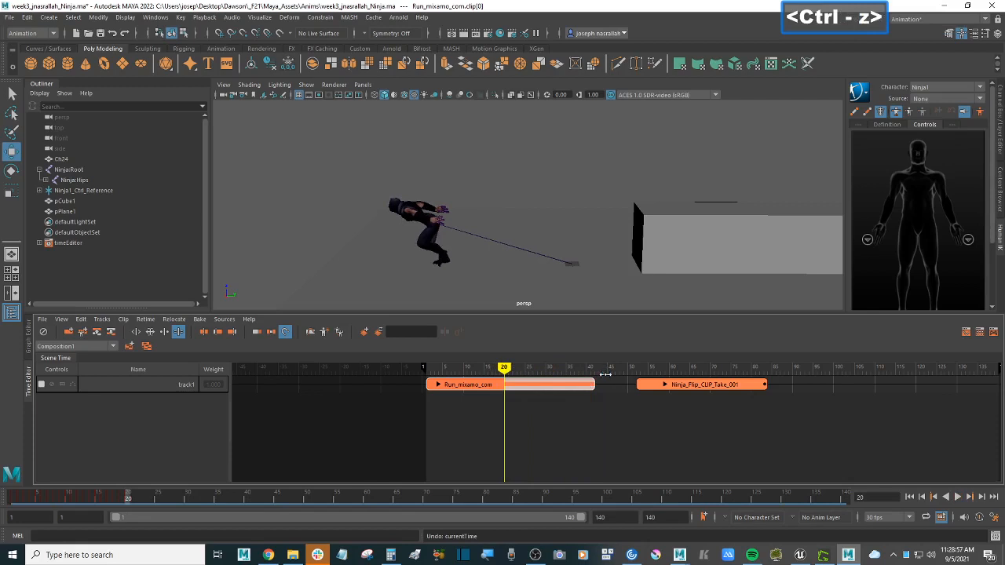
key(ctrl+z)
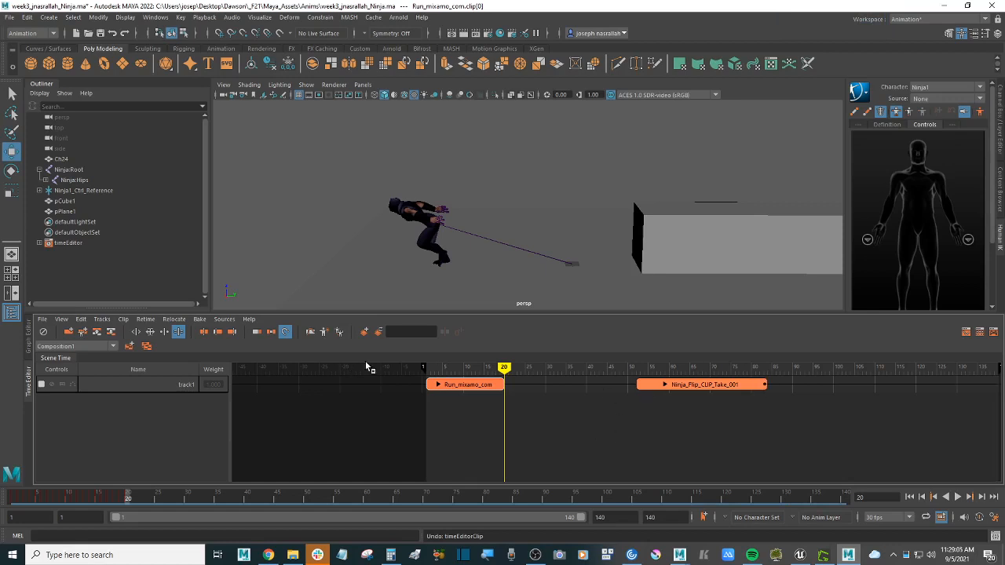
Split the Ninja_Flip clip at frame 80 on track1.
click(165, 332)
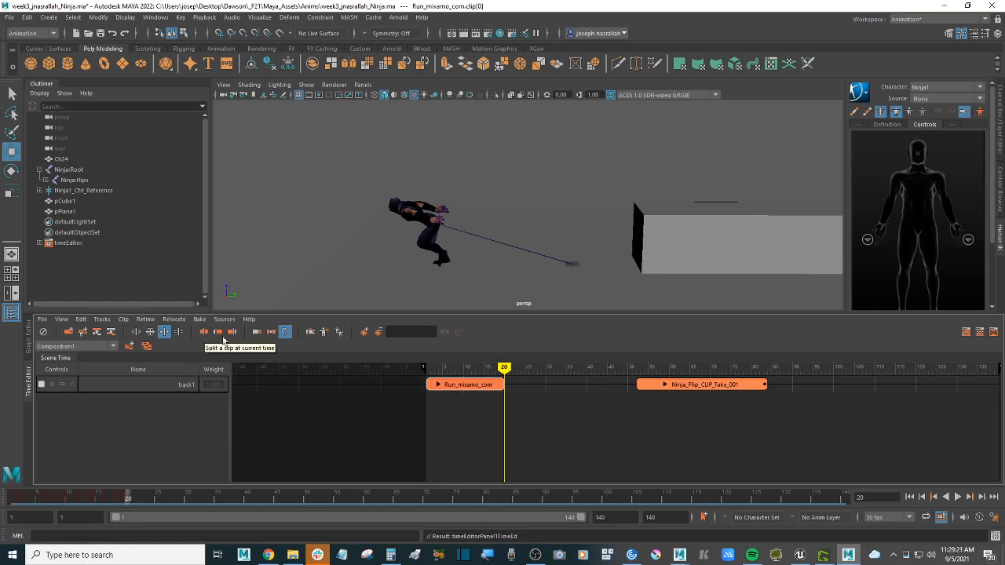
drag(497, 369, 474, 368)
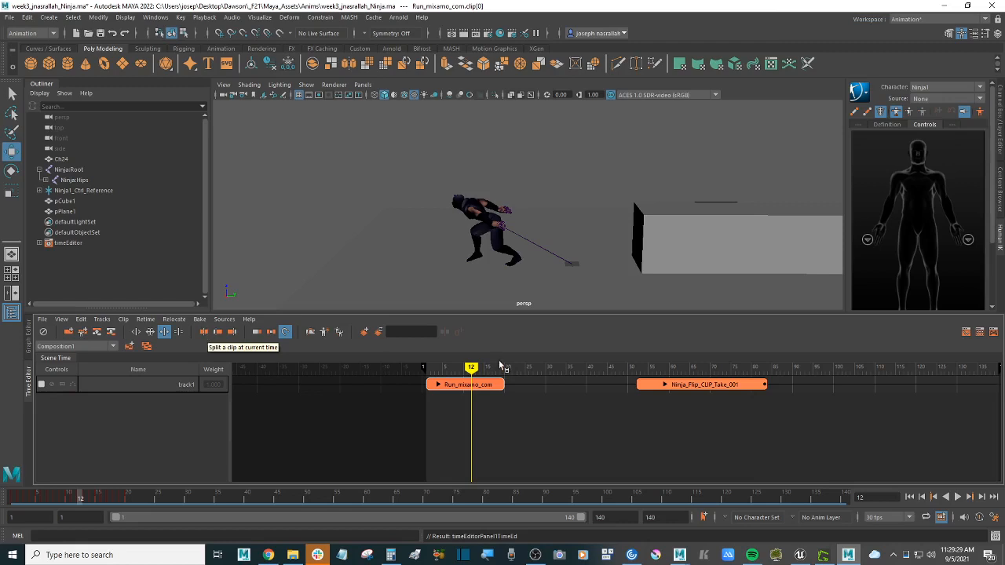
mouse_move(479, 368)
mouse_down()
mouse_move(768, 366)
mouse_move(752, 368)
mouse_up()
scroll(760, 381, up, 2)
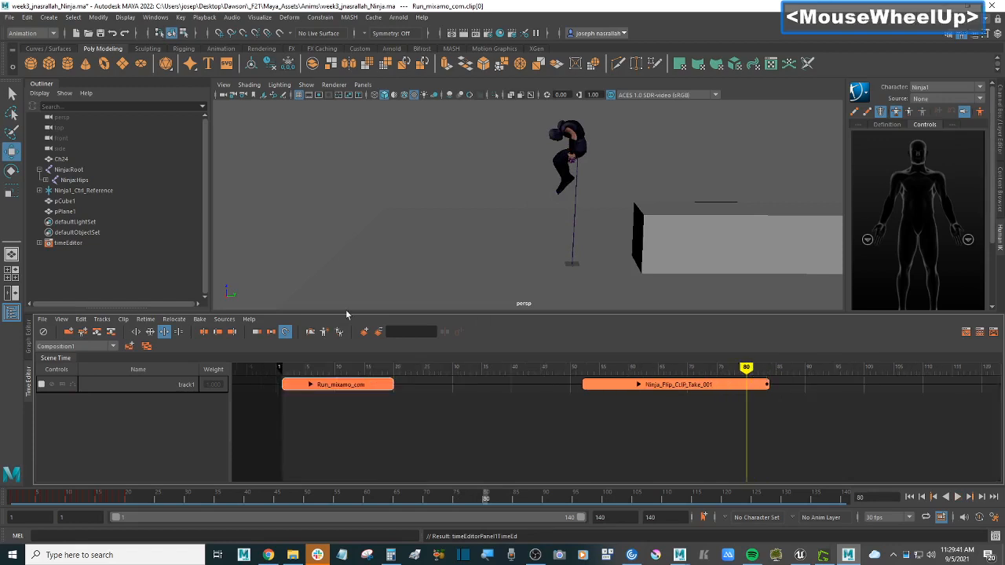
click(727, 384)
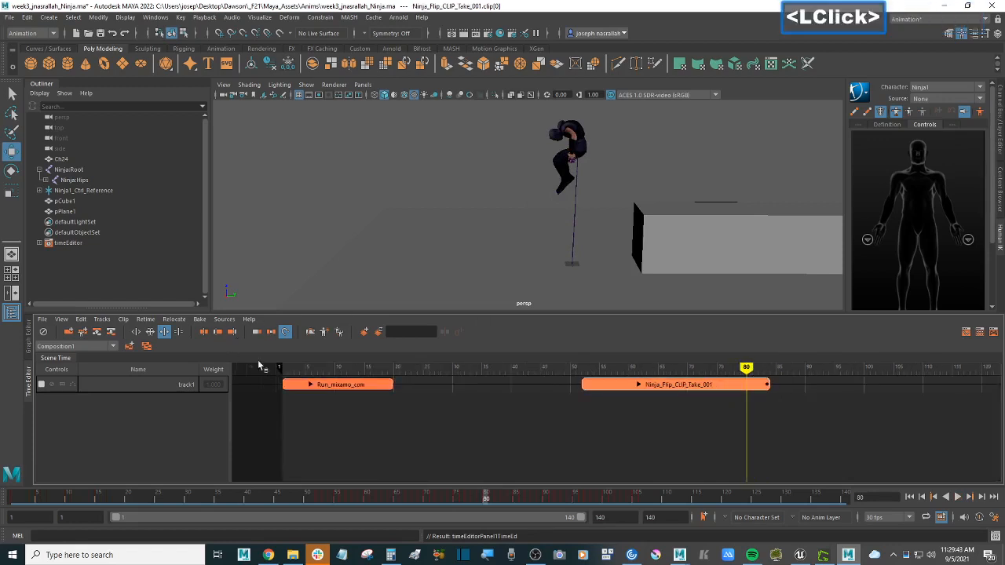
click(205, 331)
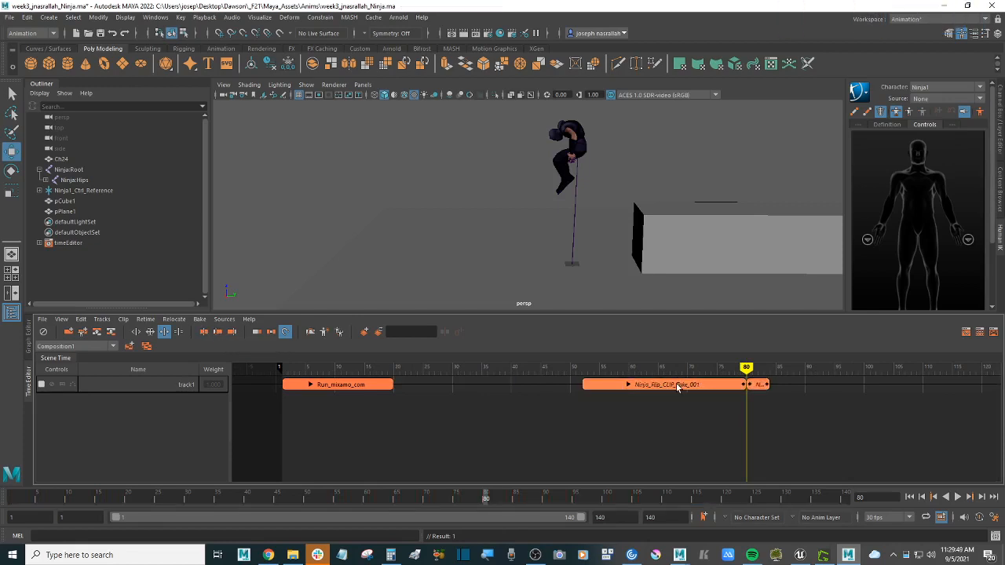
Scale the second piece of the split flip clip to end at about frame 96 and scrub across the cut.
click(760, 386)
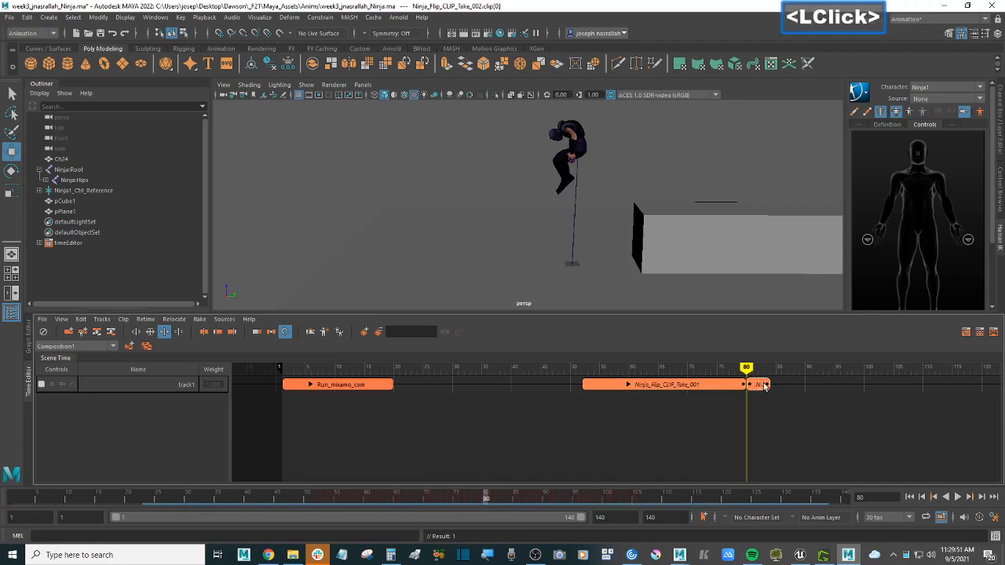
click(151, 336)
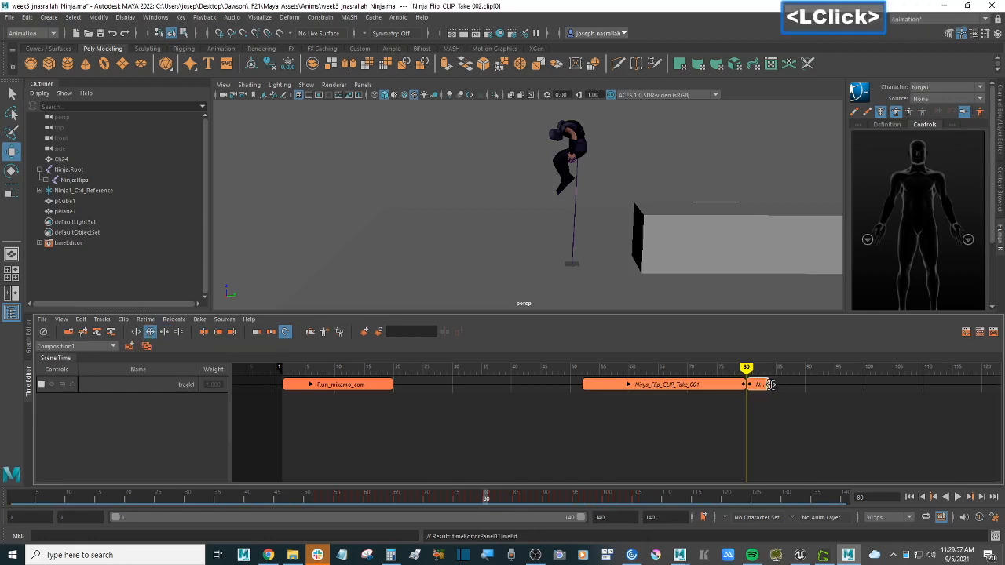
drag(769, 385, 838, 384)
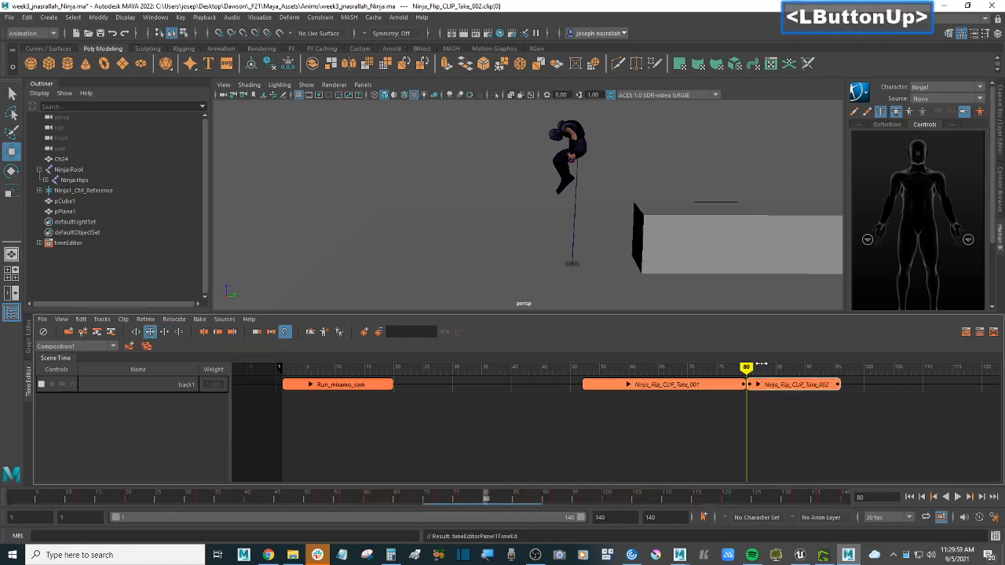
drag(703, 367, 752, 368)
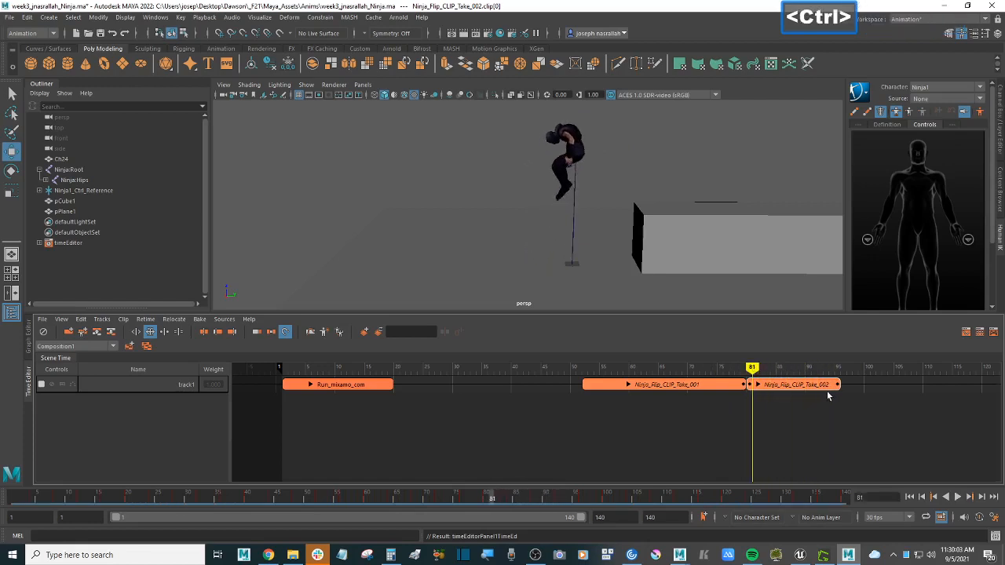
Undo the scaling of the second flip piece and try to undo the split at frame 80.
key(ctrl+z)
key(ctrl+z)
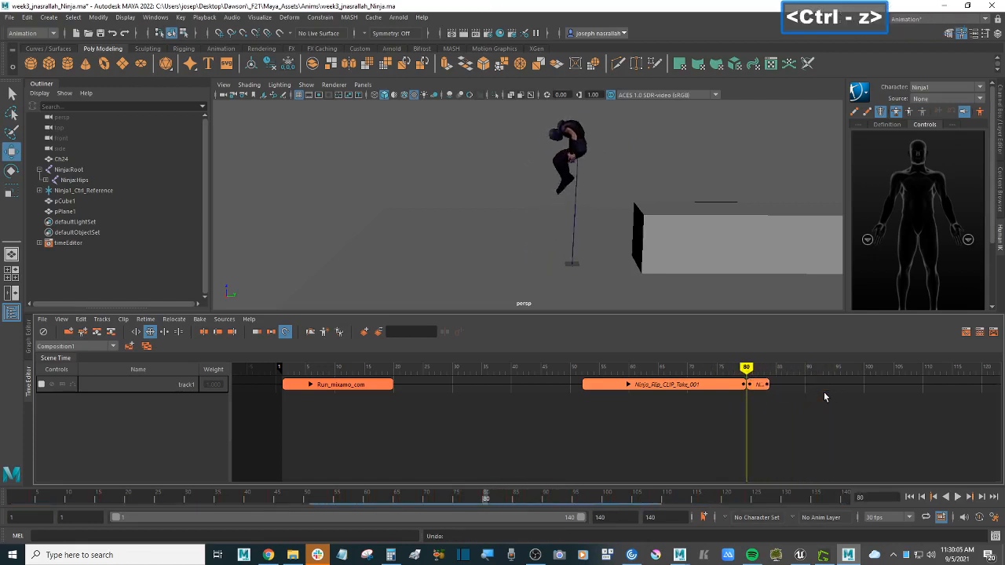
key(ctrl+z)
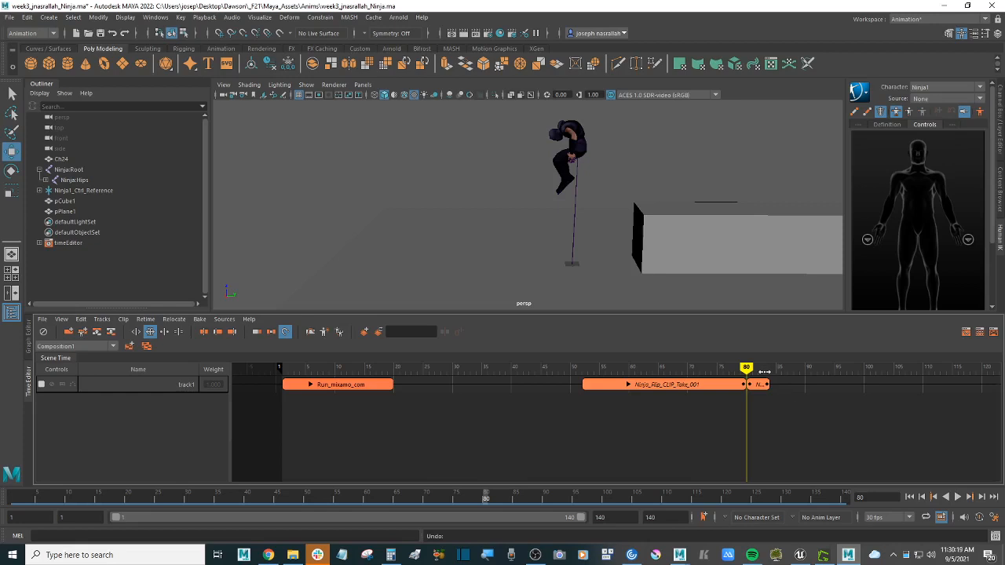
key(ctrl+z)
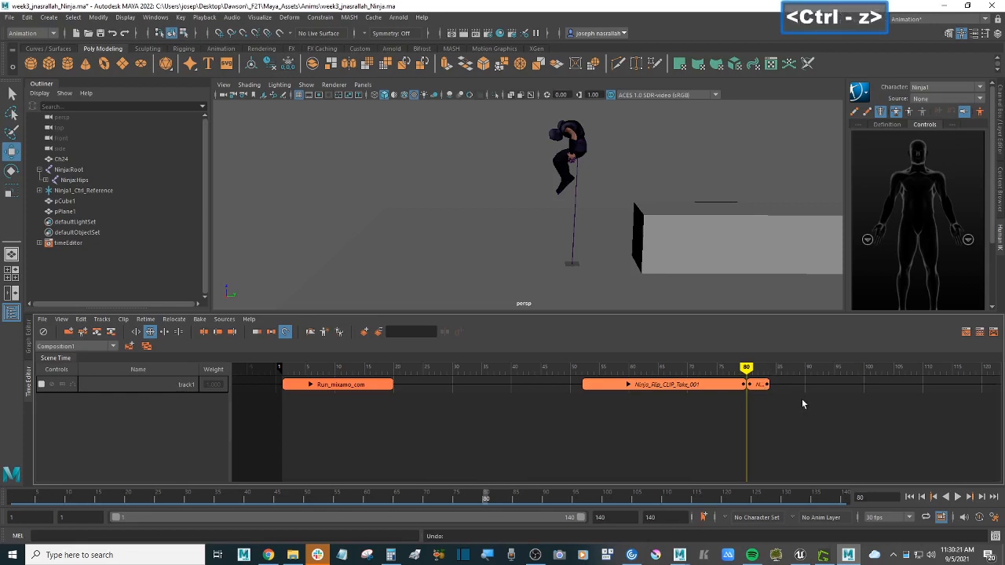
Try again to undo the flip clip's split and scrub the second piece up to frame 83.
click(789, 416)
key(ctrl+z)
drag(746, 367, 724, 368)
key(ctrl+z)
click(811, 412)
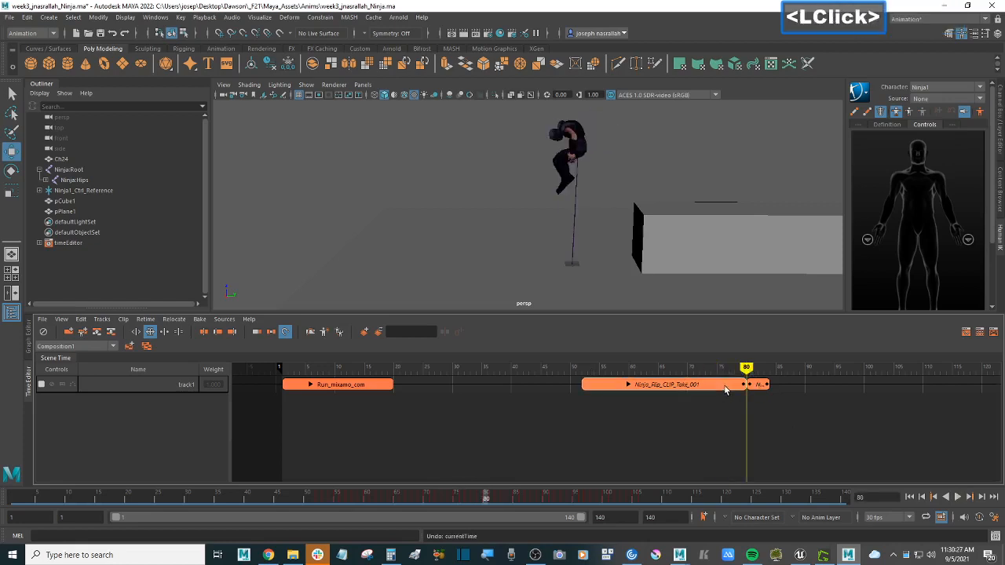
key(ctrl+z)
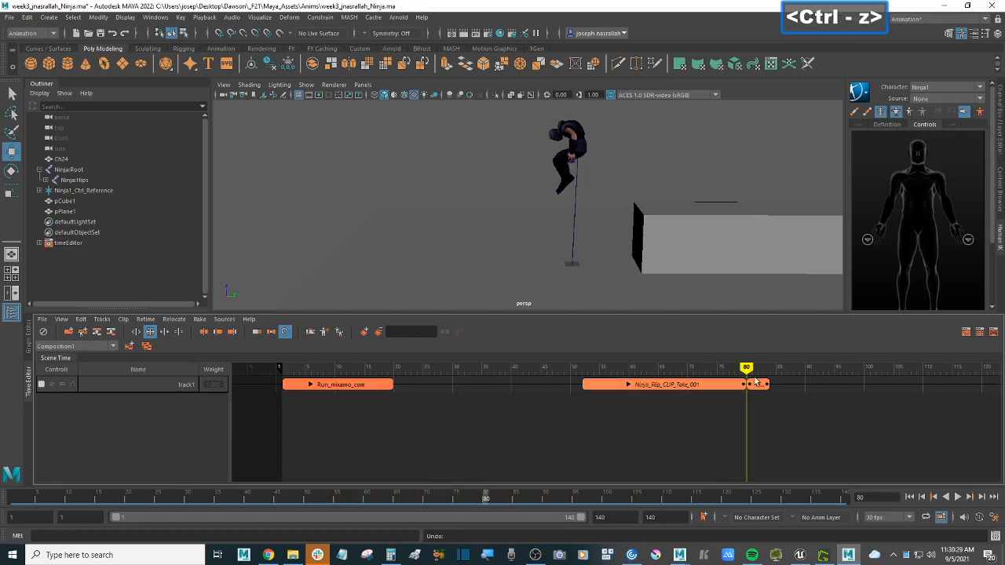
mouse_move(745, 367)
mouse_down()
mouse_move(684, 367)
mouse_move(766, 369)
mouse_up()
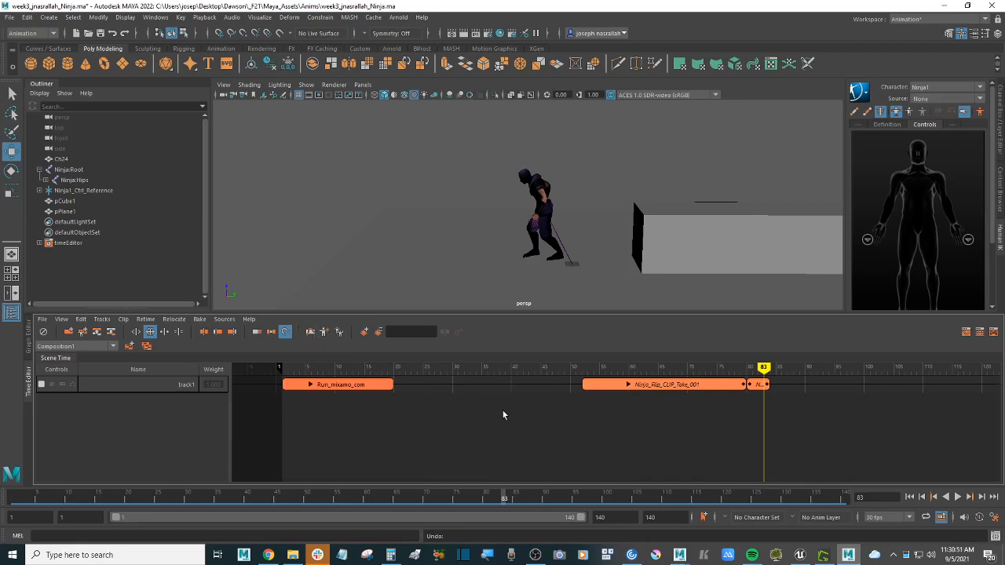
Select the Run clip, scrub back to frame 2 and save the scene.
click(355, 387)
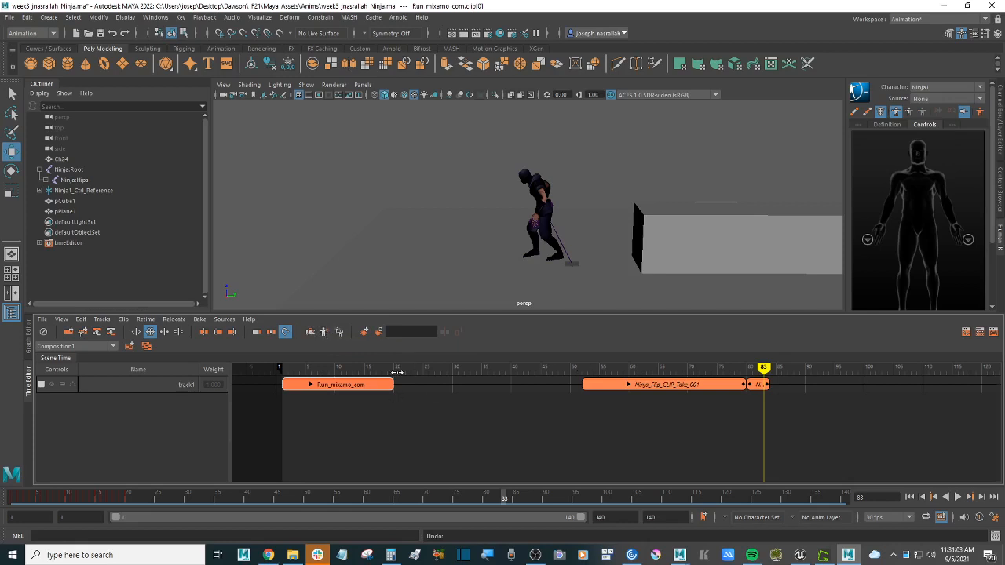
drag(392, 369, 288, 372)
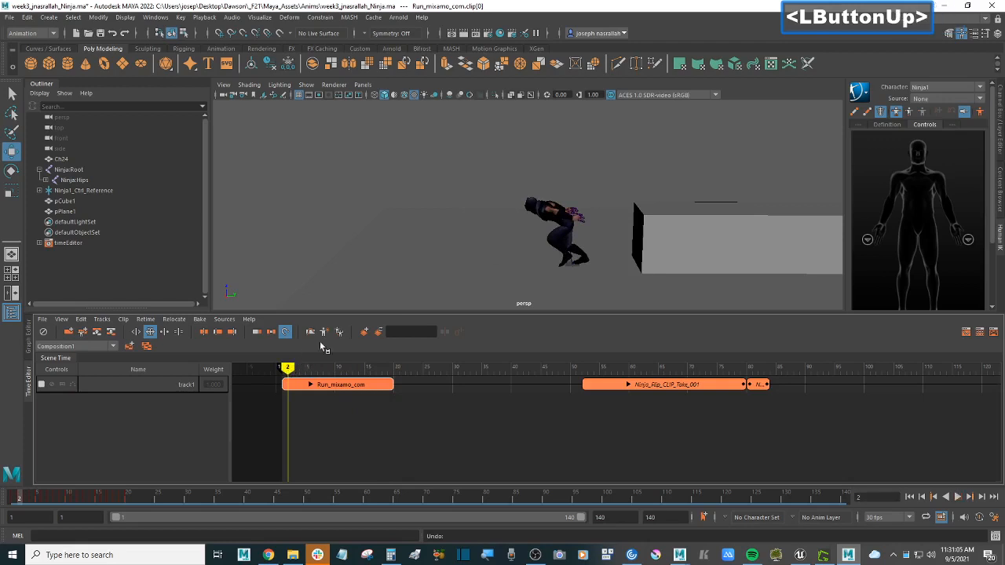
alt+middle_drag(585, 276, 365, 253)
alt+scroll(362, 266, down, 2)
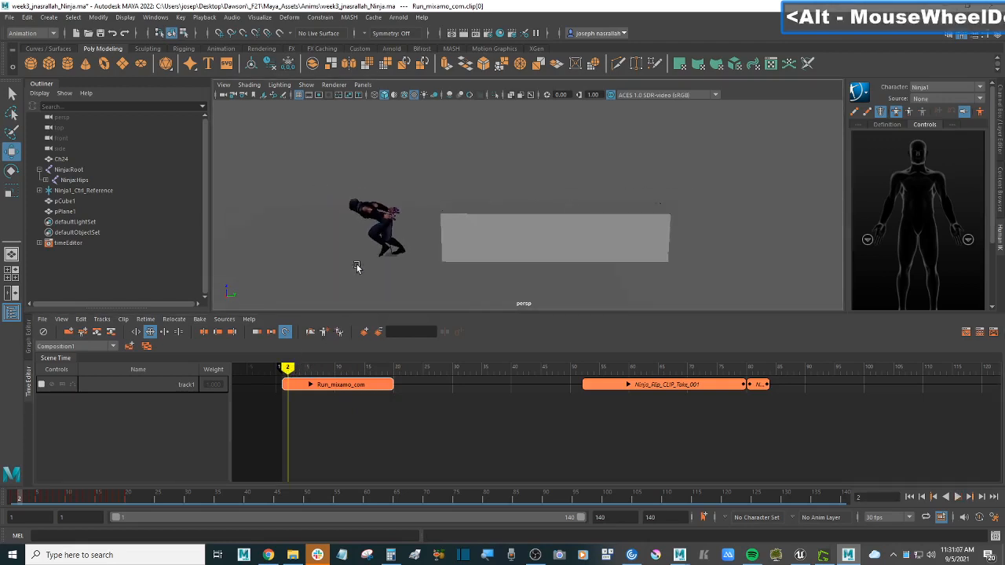
alt+drag(360, 267, 371, 260)
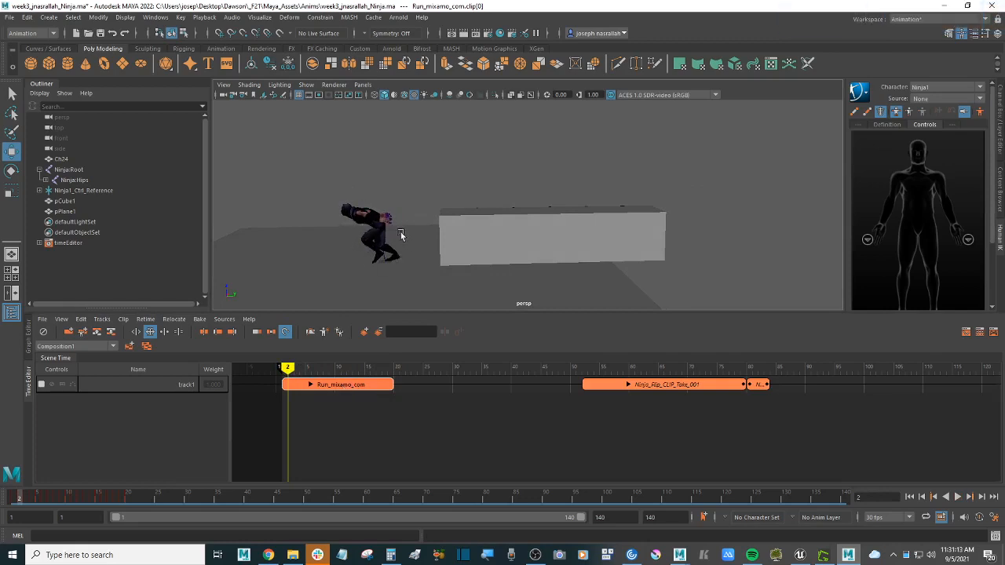
key(ctrl)
key(ctrl+s)
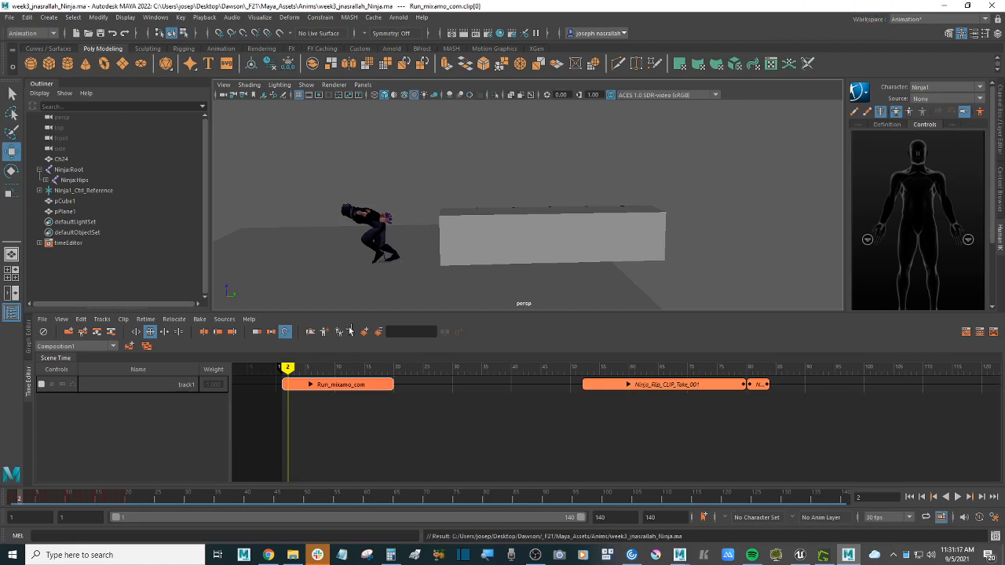
Create a relocator for the Run clip, move it to the box's far end, raise it onto the box and scrub to frame 19.
click(354, 384)
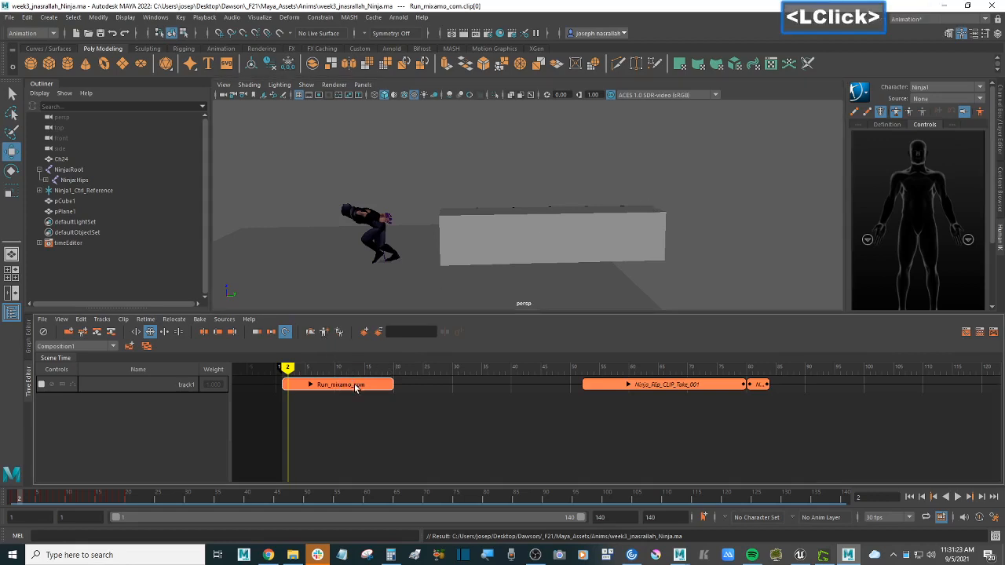
click(323, 333)
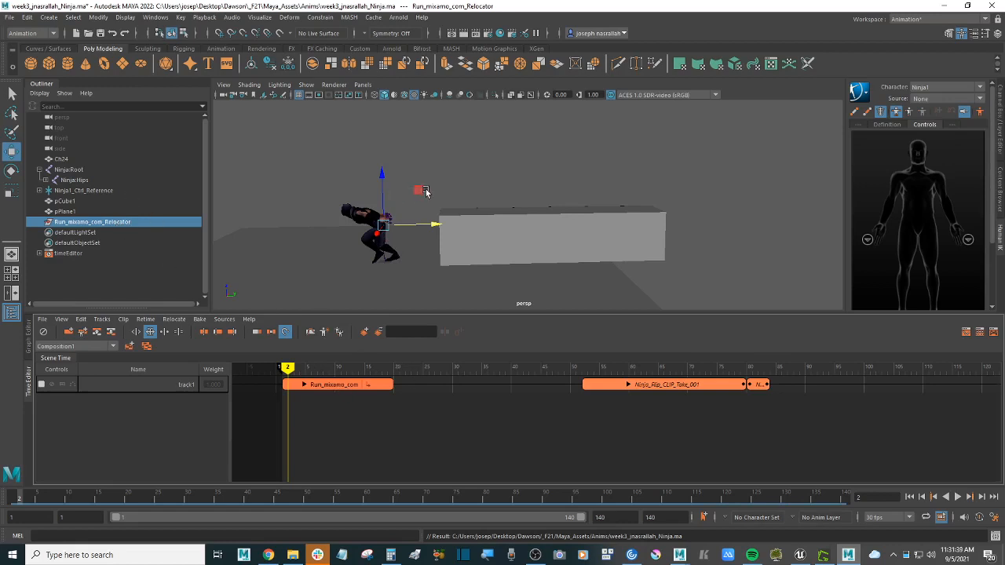
click(441, 225)
drag(441, 225, 699, 225)
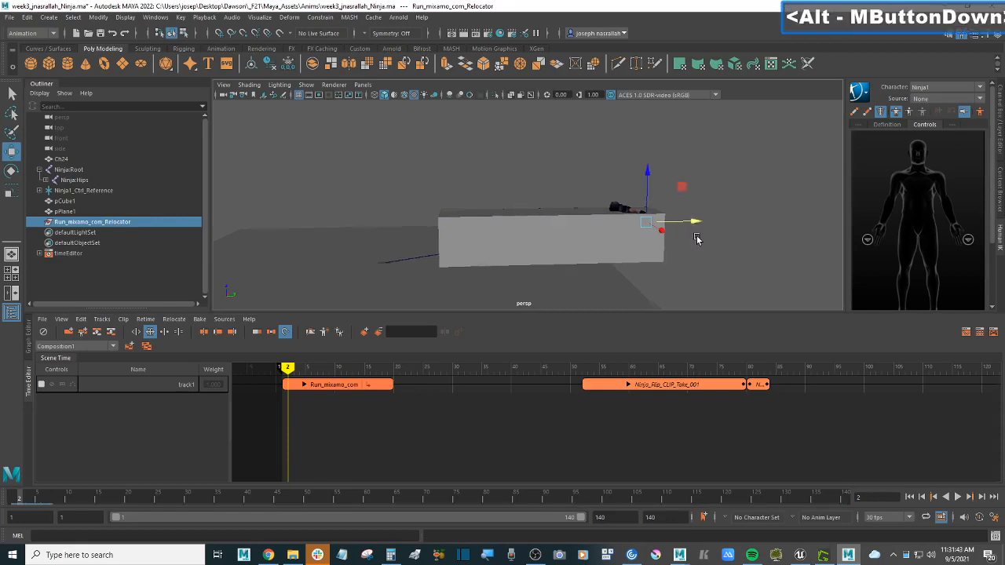
alt+middle_drag(698, 240, 665, 249)
alt+drag(653, 256, 639, 253)
drag(626, 178, 625, 130)
drag(285, 367, 392, 376)
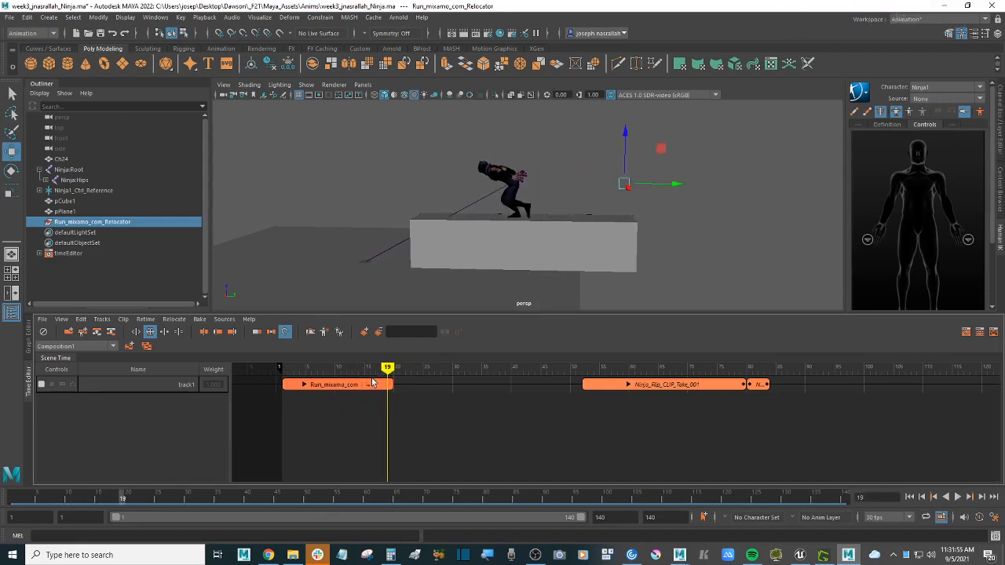
Move both Ninja_Flip pieces together along track1 to start at frame 20, directly after the Run clip.
click(353, 216)
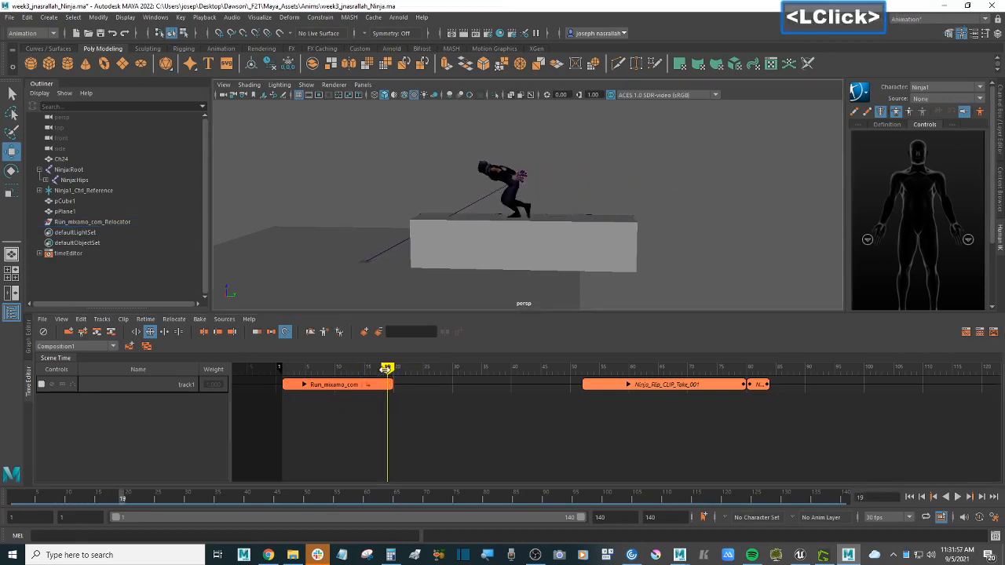
click(646, 386)
click(345, 384)
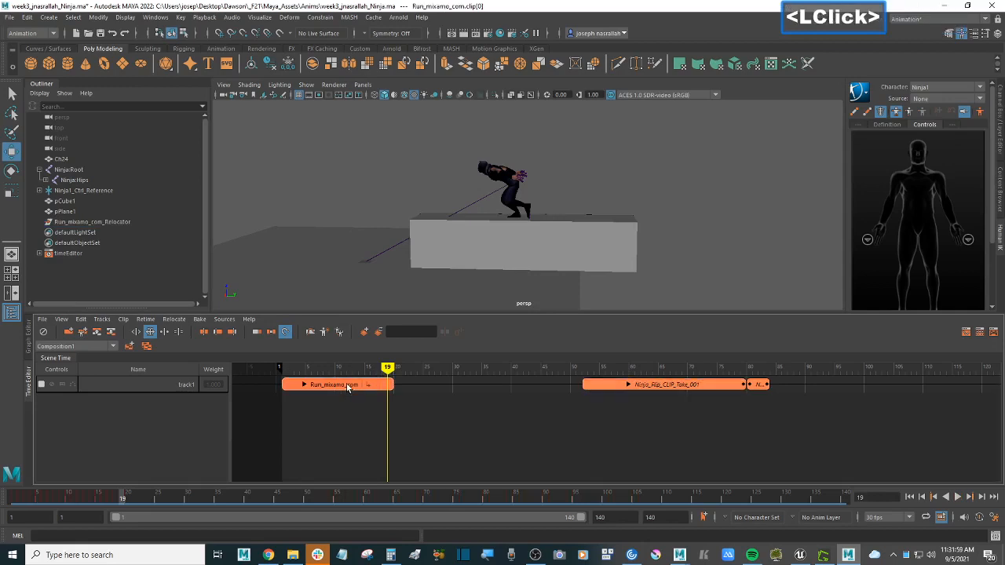
click(695, 384)
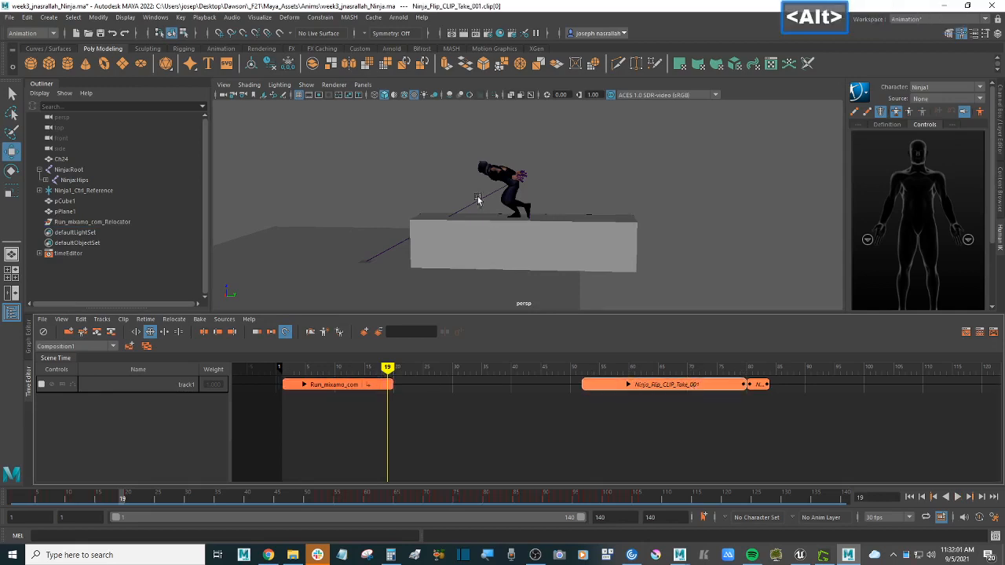
alt+drag(478, 199, 487, 205)
drag(644, 383, 581, 384)
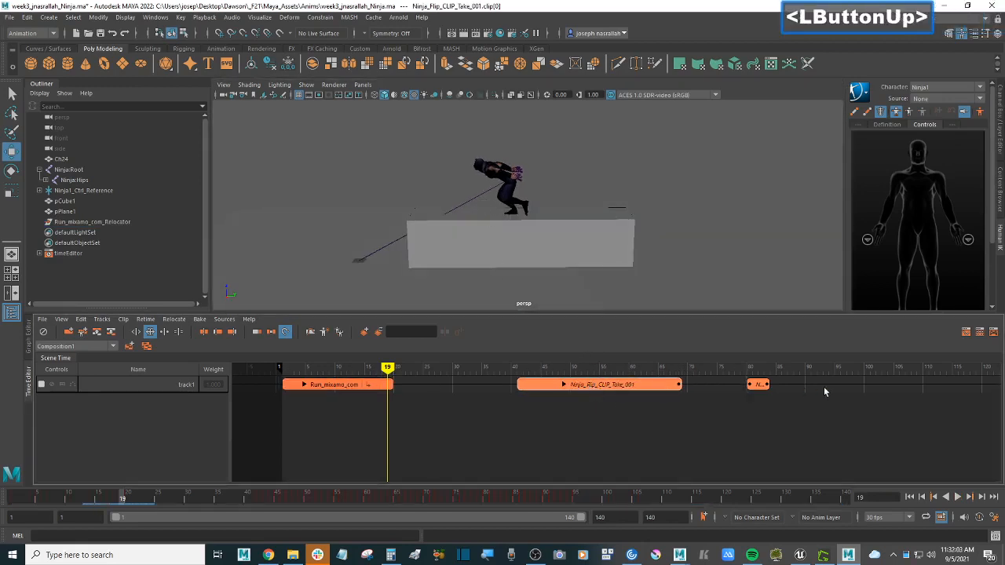
key(ctrl+z)
click(715, 388)
drag(715, 388, 524, 390)
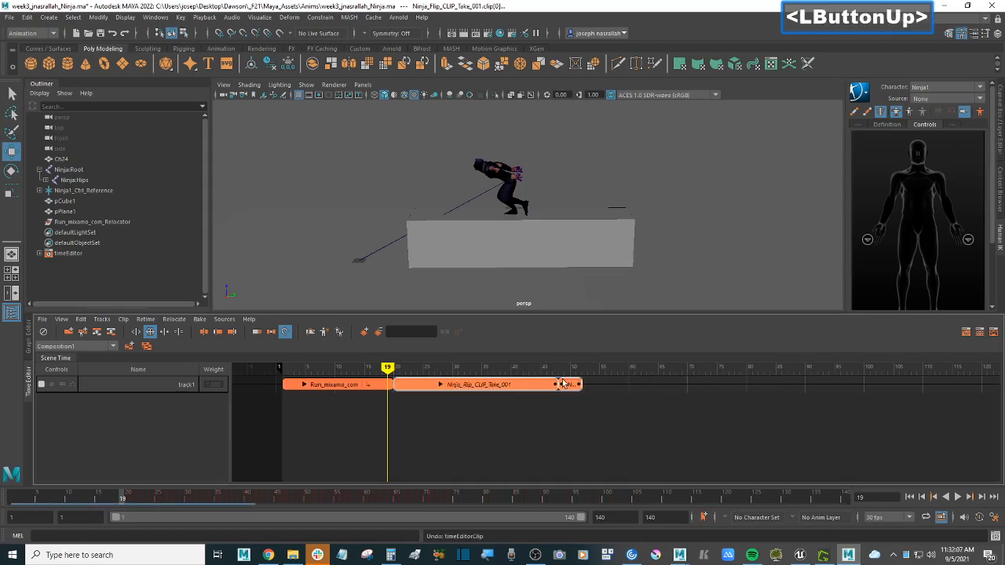
Select the Run clip's relocator, shift it slightly along the box and undo a trial rotation.
drag(389, 367, 351, 385)
click(351, 384)
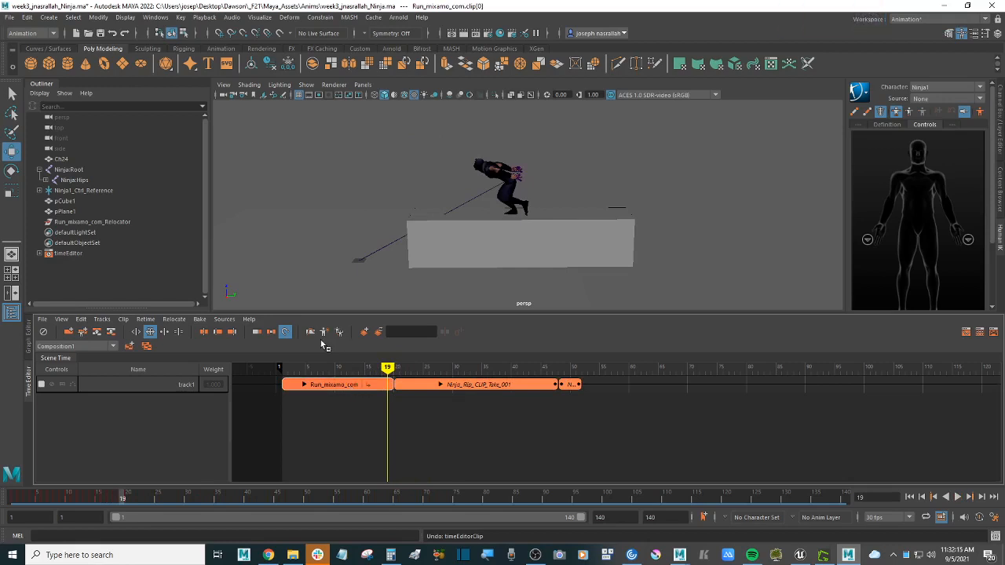
right_click(351, 386)
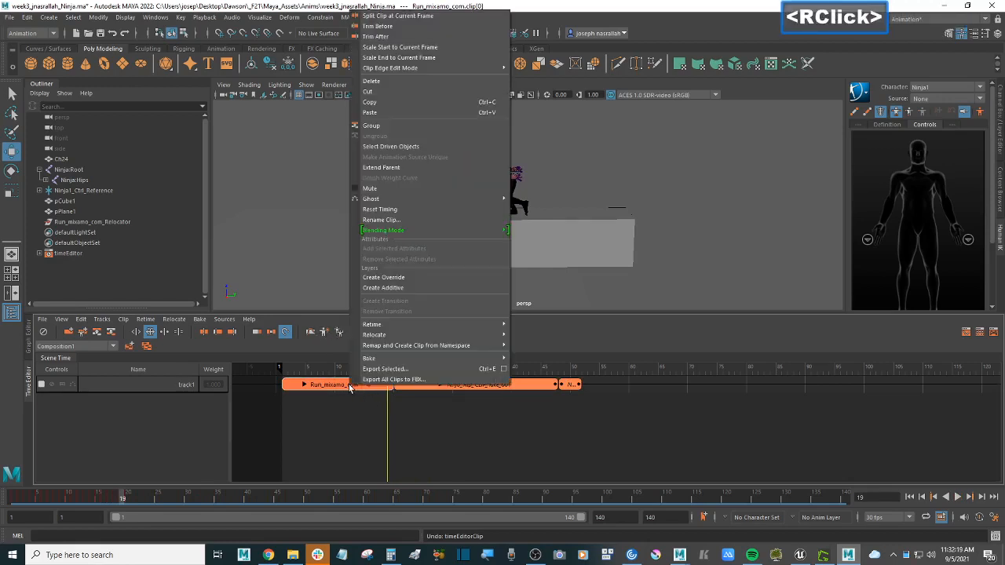
mouse_move(396, 336)
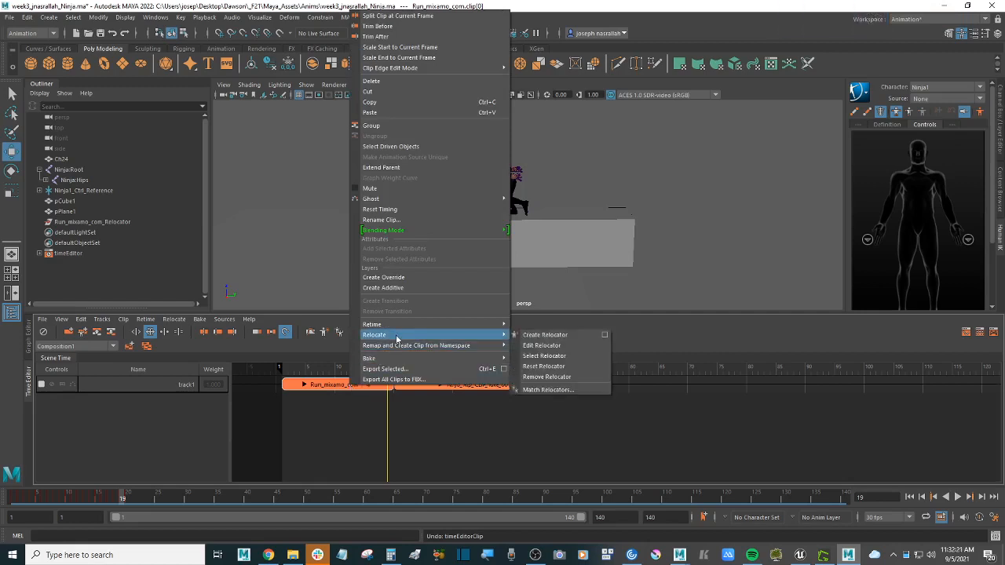
click(571, 357)
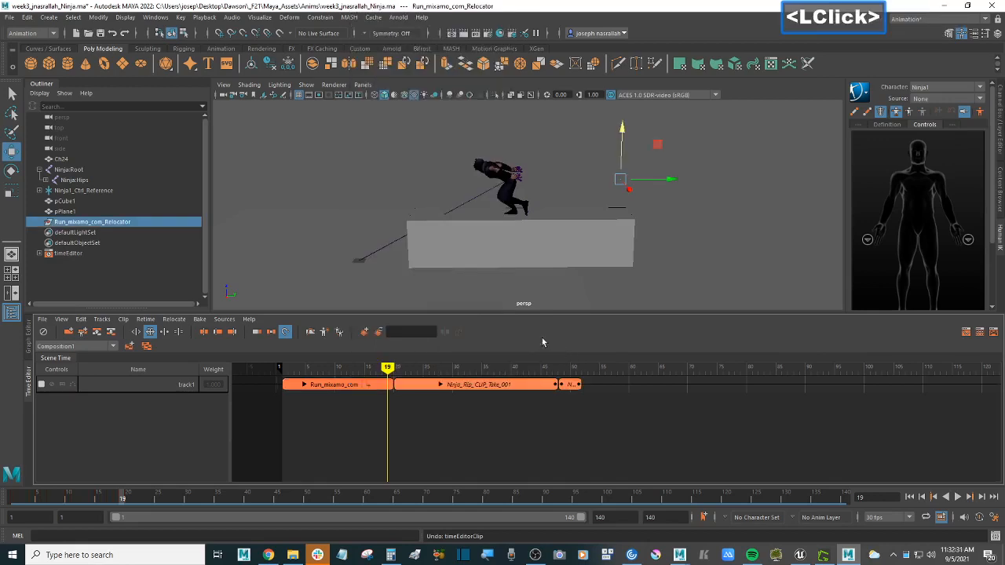
drag(673, 180, 717, 193)
key(e)
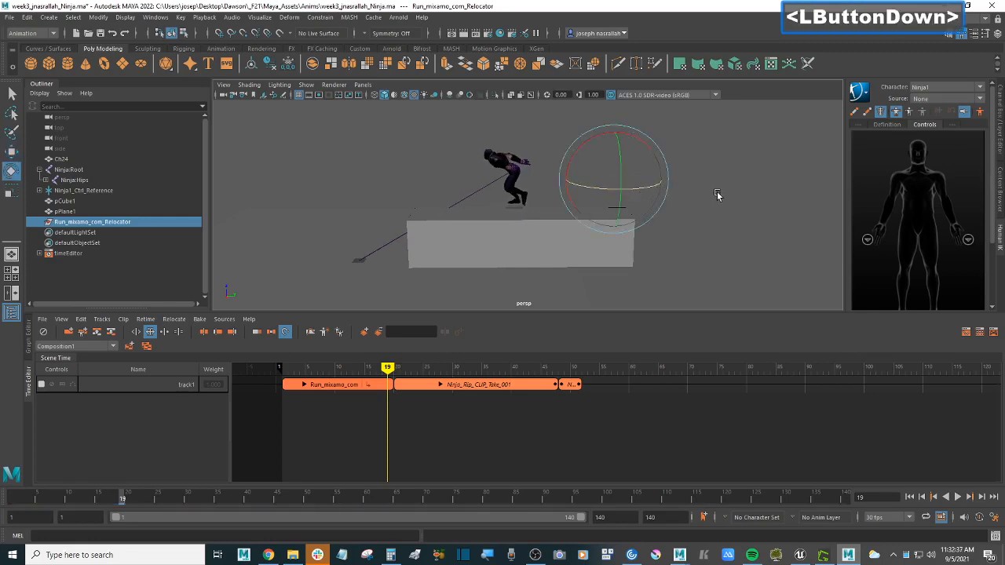
key(ctrl+z)
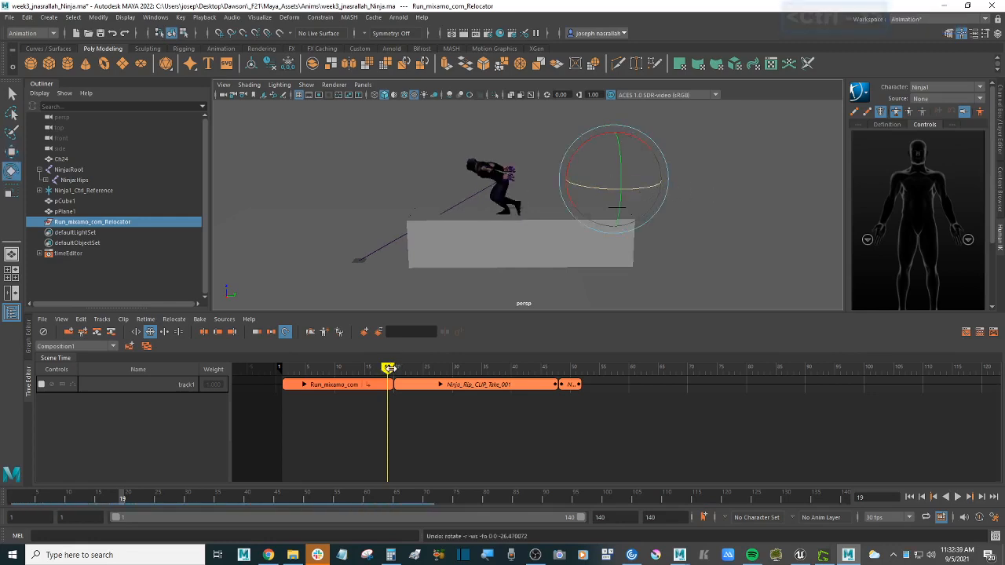
mouse_move(389, 367)
mouse_down()
mouse_move(316, 368)
mouse_move(422, 368)
mouse_move(388, 369)
mouse_up()
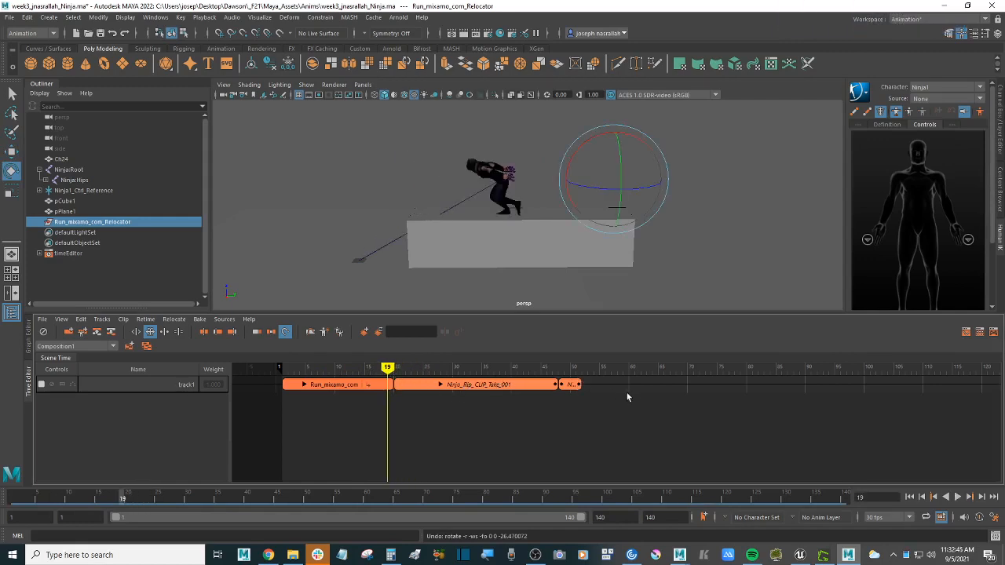
Move both Ninja_Flip pieces to start at frame 31 and loop the Run clip's end to about frame 28.
click(569, 385)
drag(483, 386, 543, 385)
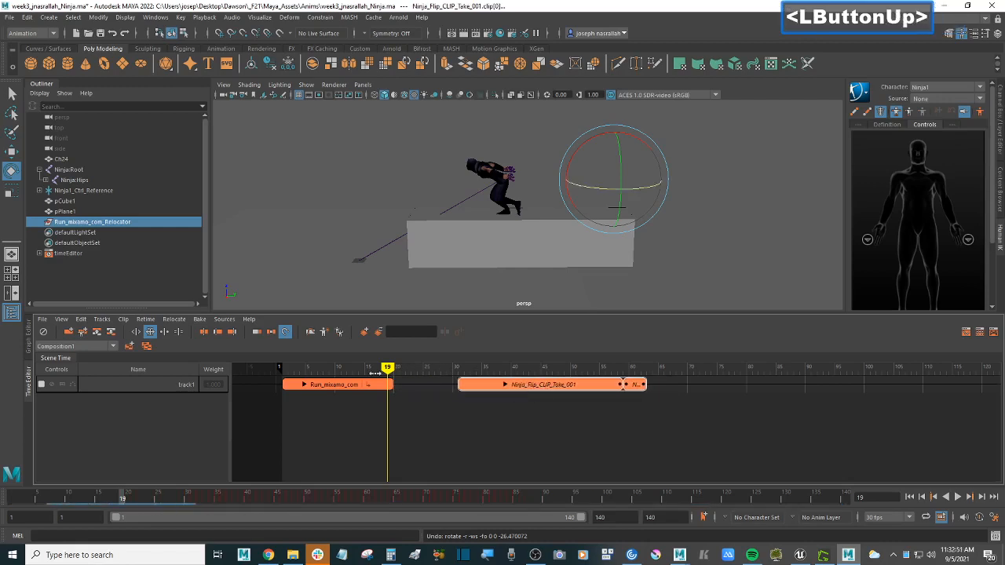
click(353, 387)
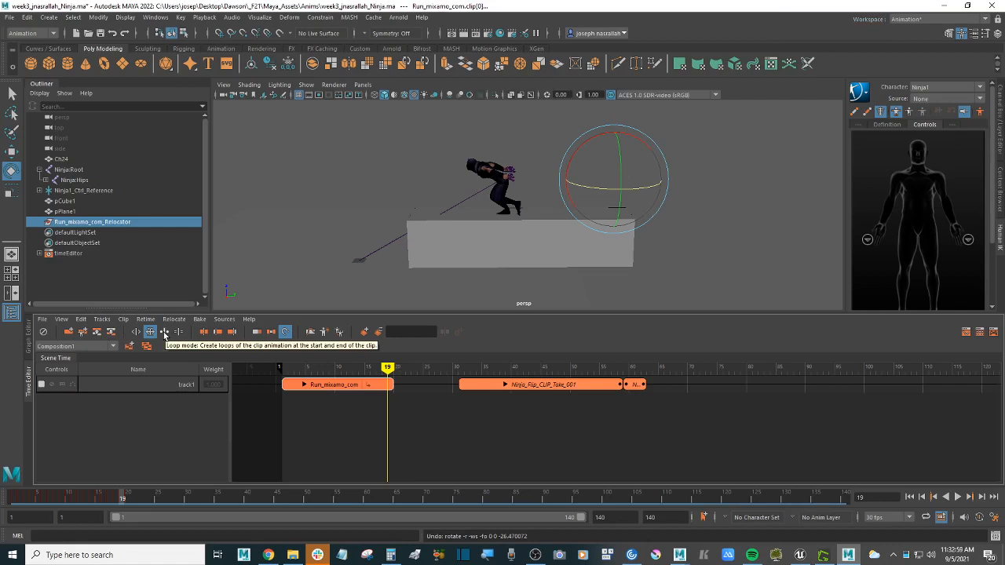
click(165, 333)
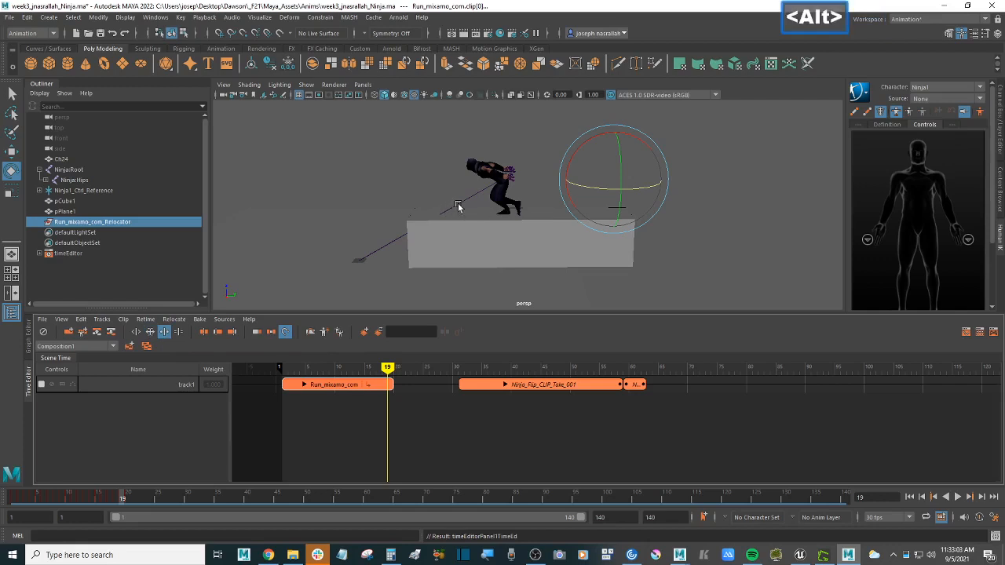
alt+drag(459, 206, 486, 213)
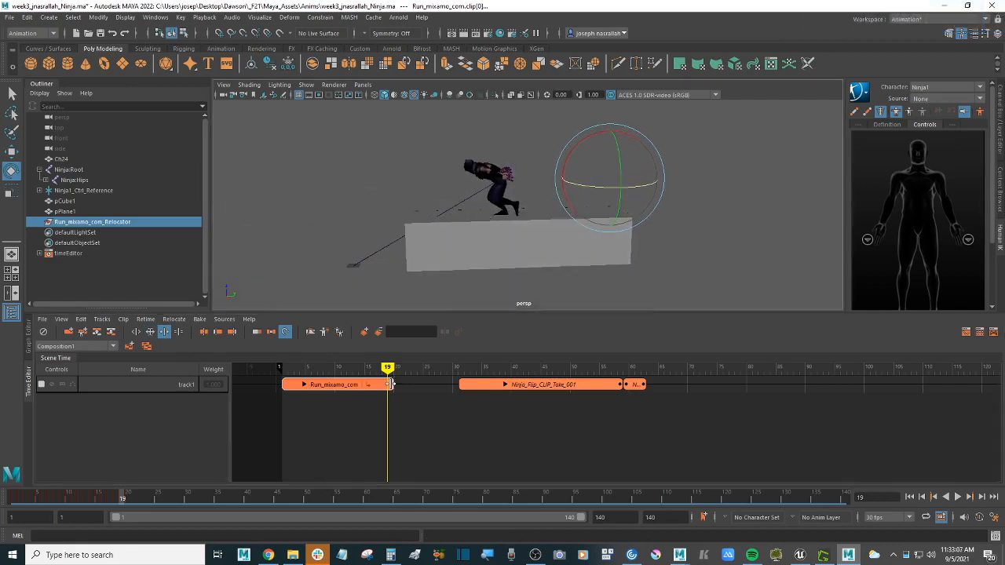
drag(391, 384, 447, 384)
Scrub through the looped run and extend the loop to meet the flip clip at frame 31.
click(342, 367)
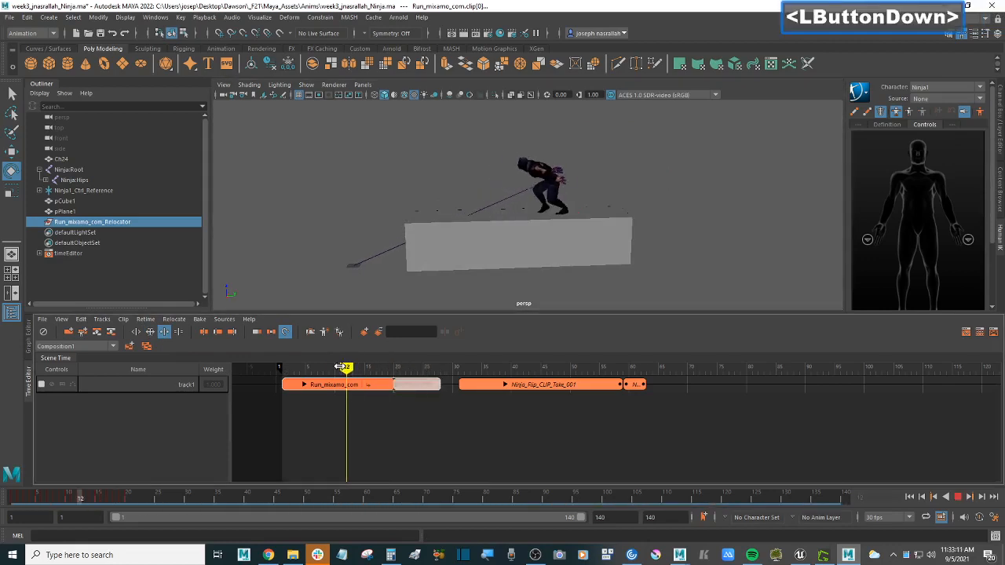
drag(343, 367, 417, 368)
drag(435, 367, 405, 367)
click(446, 384)
Examine the transition from the looped run to the flip by scrubbing between frames 22 and 32, stopping at frame 30.
alt+drag(561, 303, 542, 281)
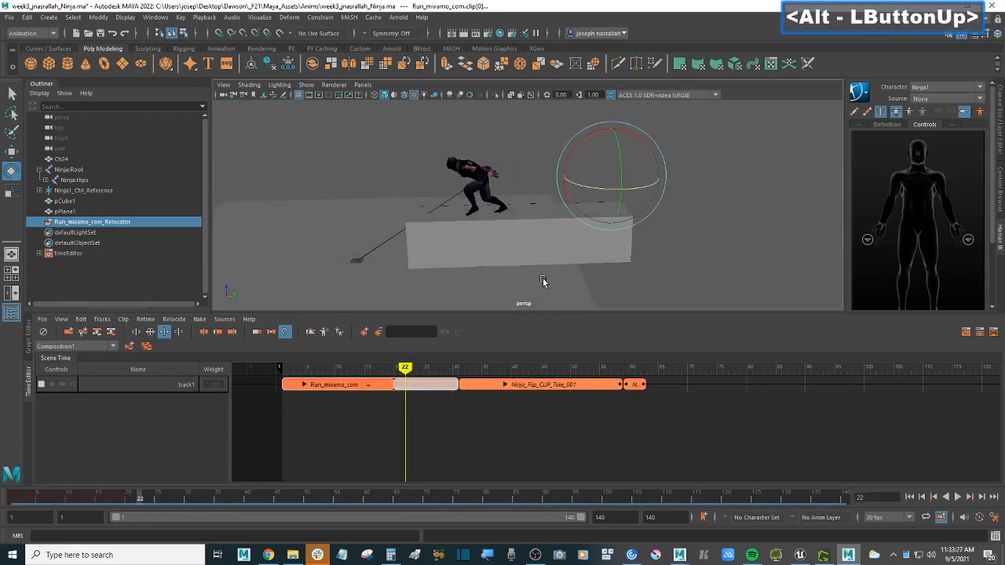
key(w)
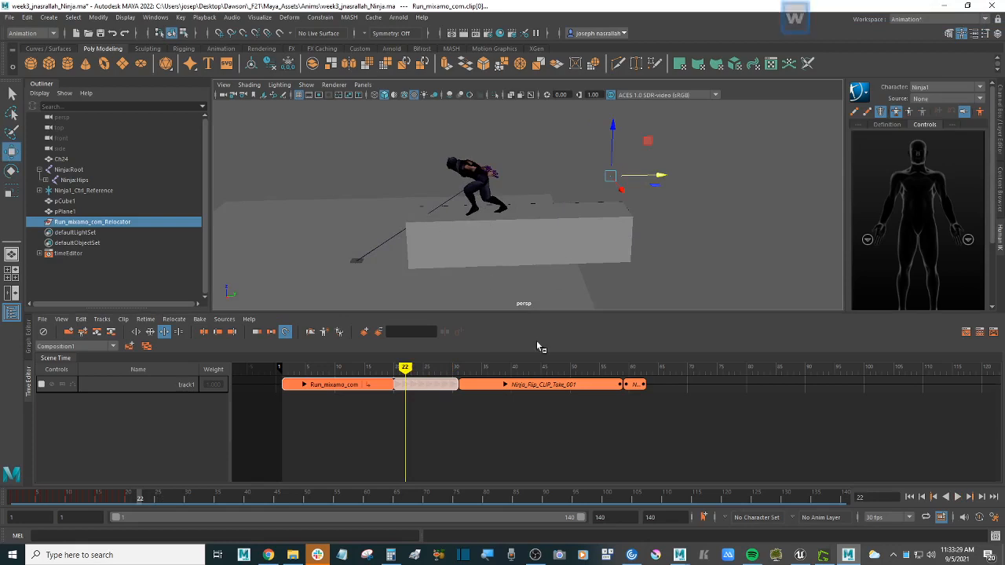
drag(405, 368, 457, 367)
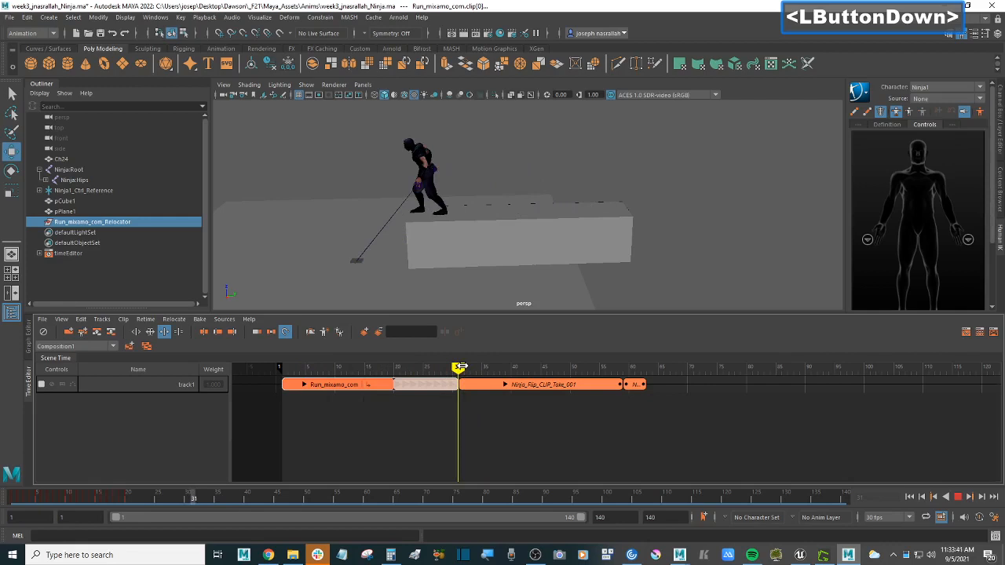
mouse_move(461, 367)
mouse_down()
mouse_move(428, 367)
mouse_move(465, 368)
mouse_up()
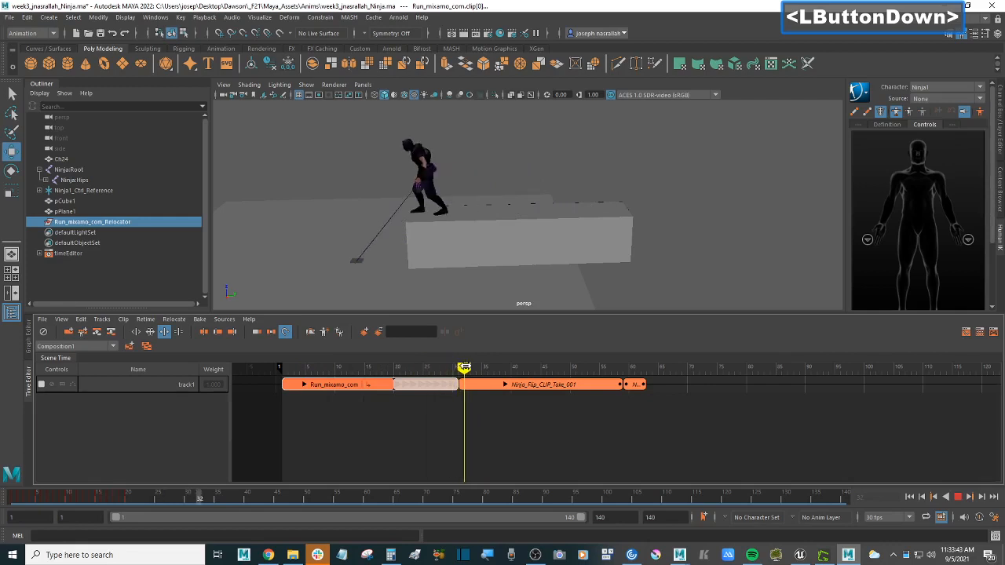
click(465, 367)
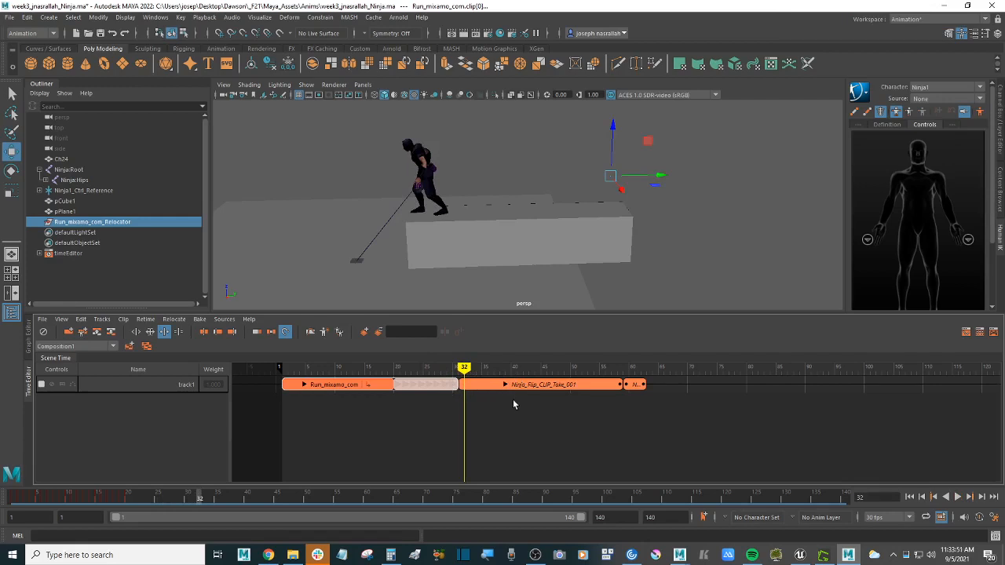
drag(466, 367, 454, 384)
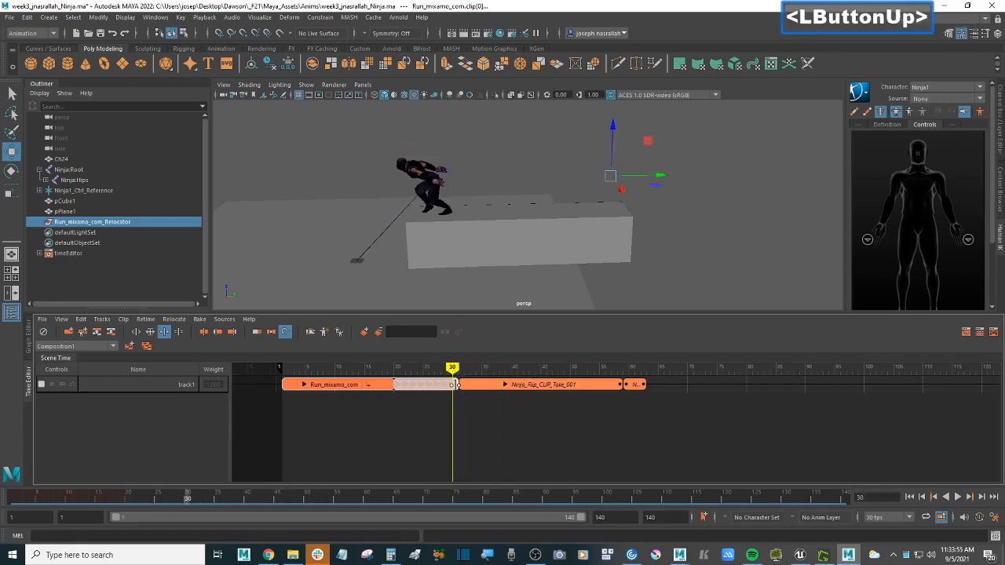
Try overlapping both Ninja_Flip pieces with the looped run by moving them to start at frame 25, and undo the move.
click(625, 385)
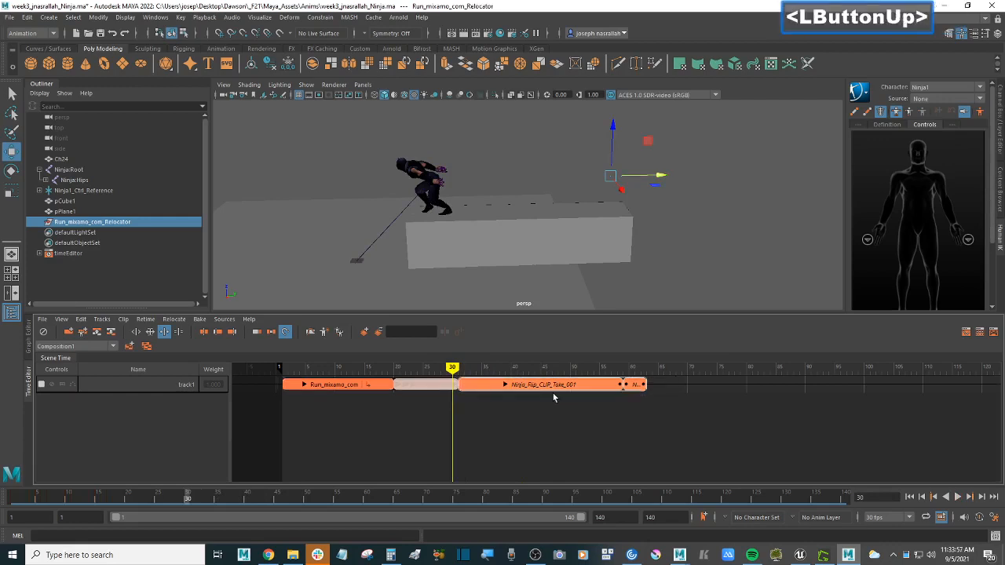
drag(567, 389, 532, 388)
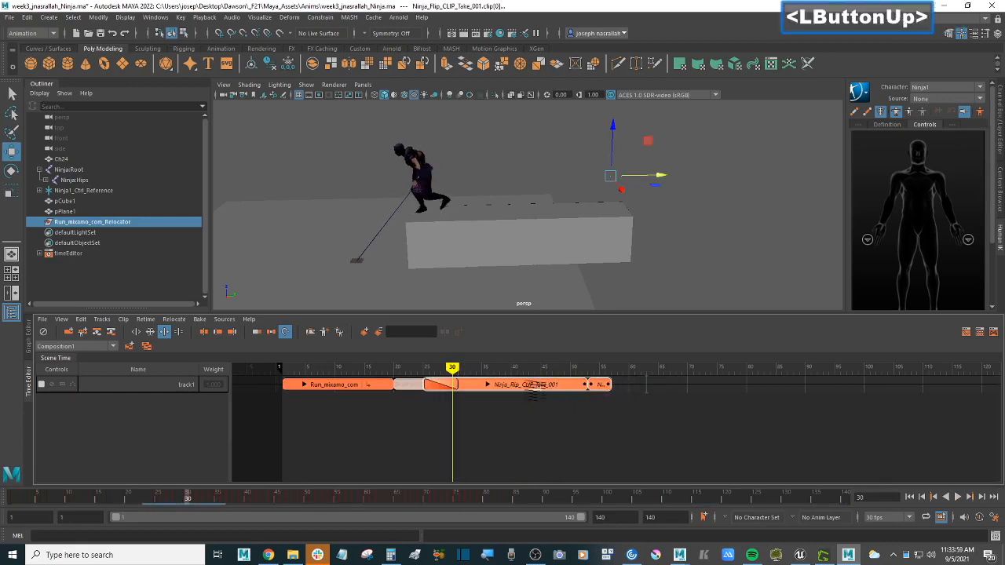
drag(454, 367, 490, 371)
key(ctrl+z)
key(ctrl+z)
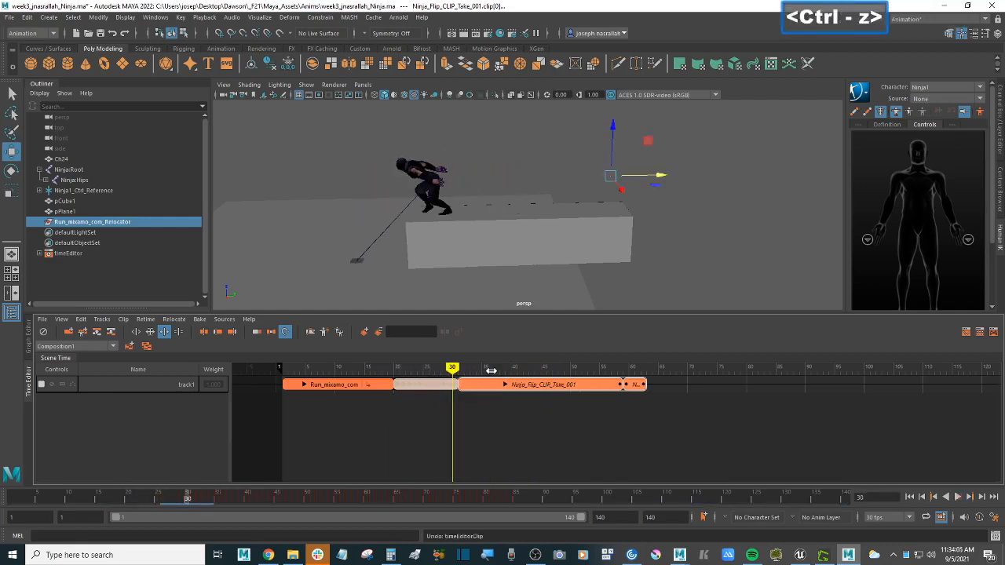
Try extending the Run clip's loop over the flip clip to about frame 39, and undo the extension.
click(396, 385)
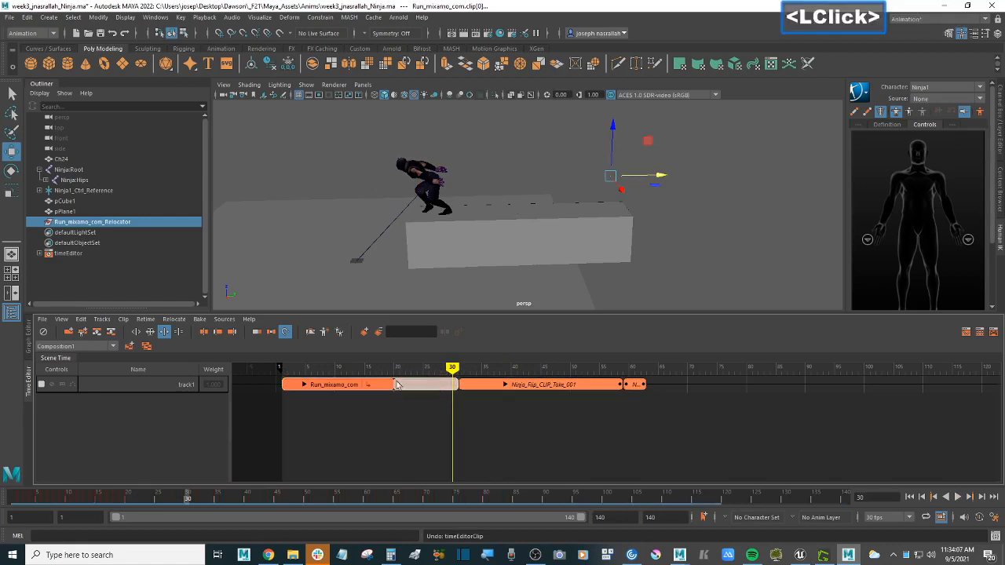
drag(456, 386, 487, 368)
click(451, 388)
key(ctrl+z)
key(ctrl+z)
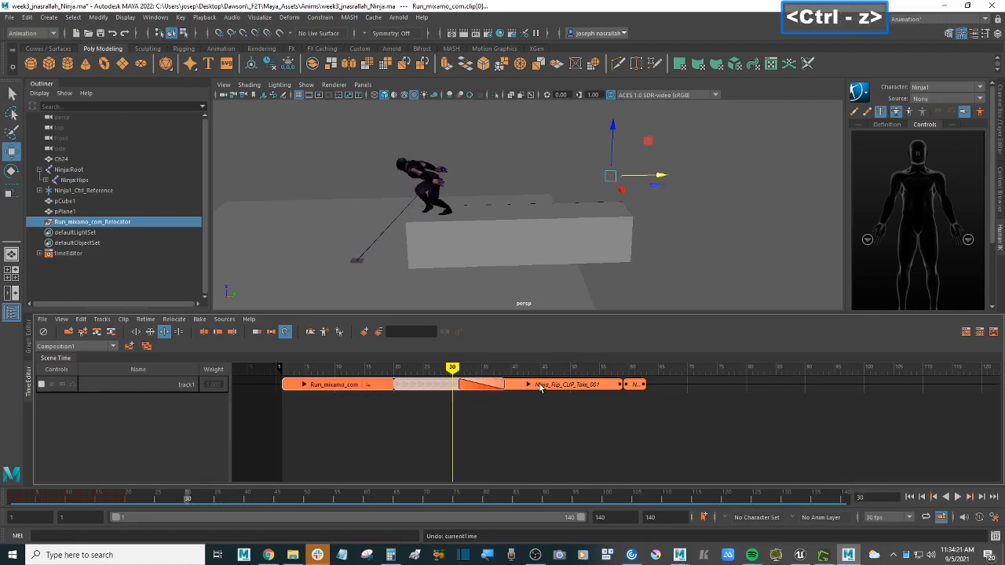
key(ctrl+z)
Move both Ninja_Flip pieces to start at frame 25, overlapping the looped run, and scrub through the blend to frame 57.
click(564, 388)
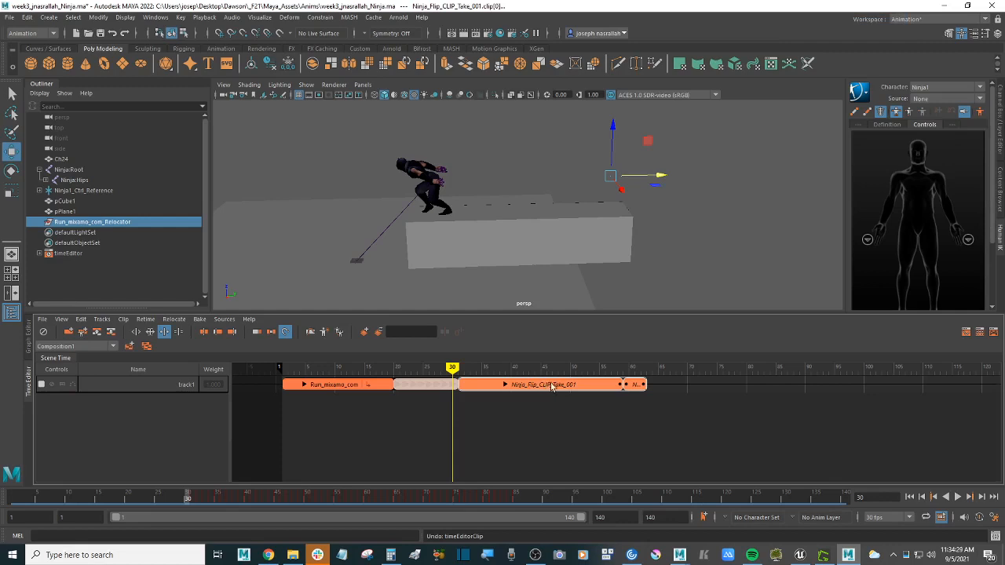
drag(552, 386, 517, 389)
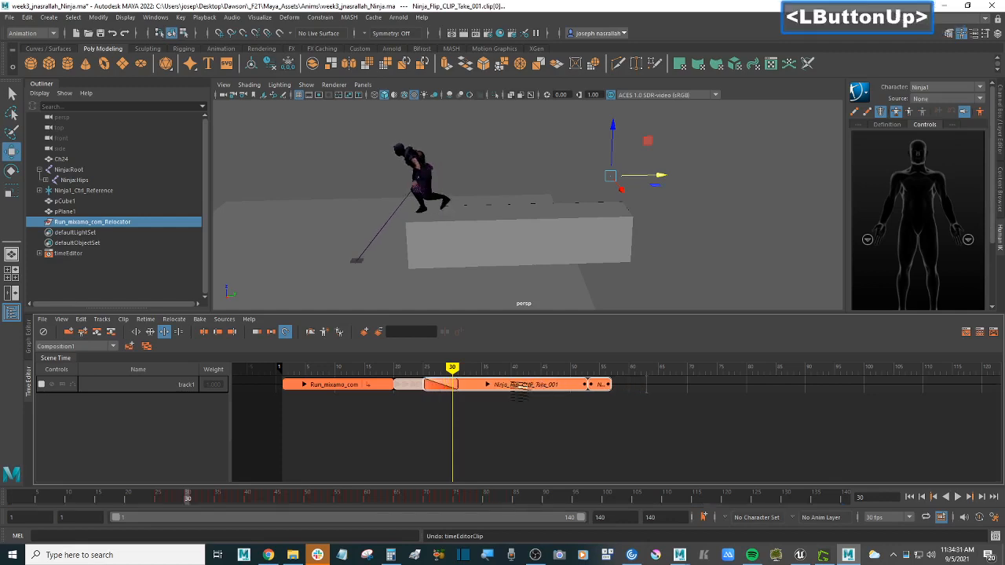
drag(452, 369, 613, 377)
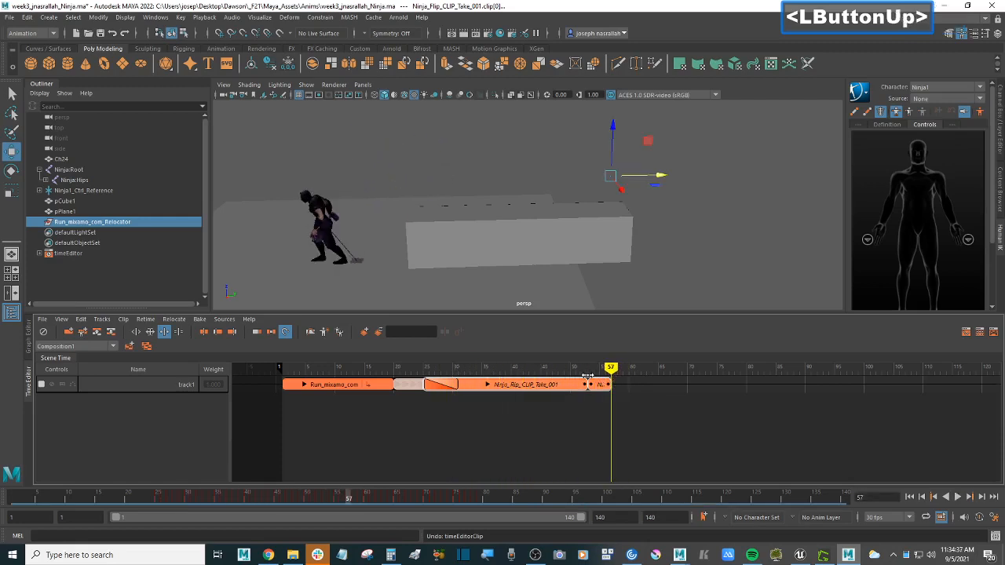
alt+middle_drag(523, 384, 557, 383)
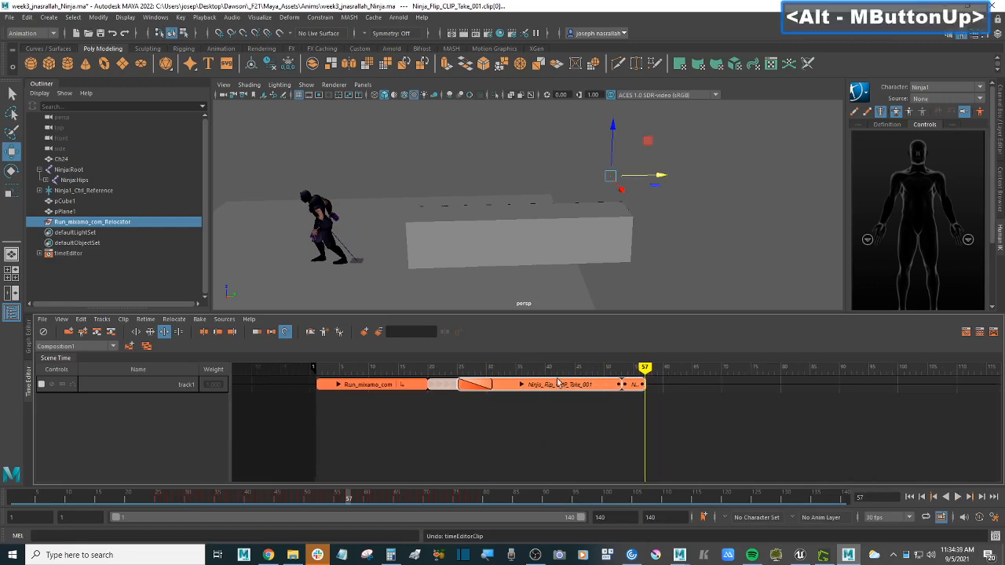
click(731, 420)
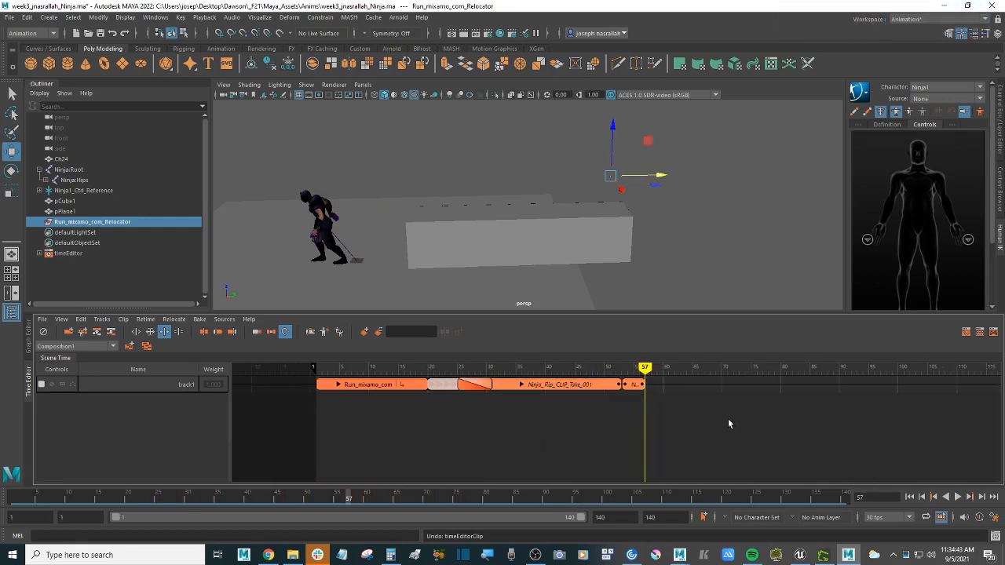
click(724, 253)
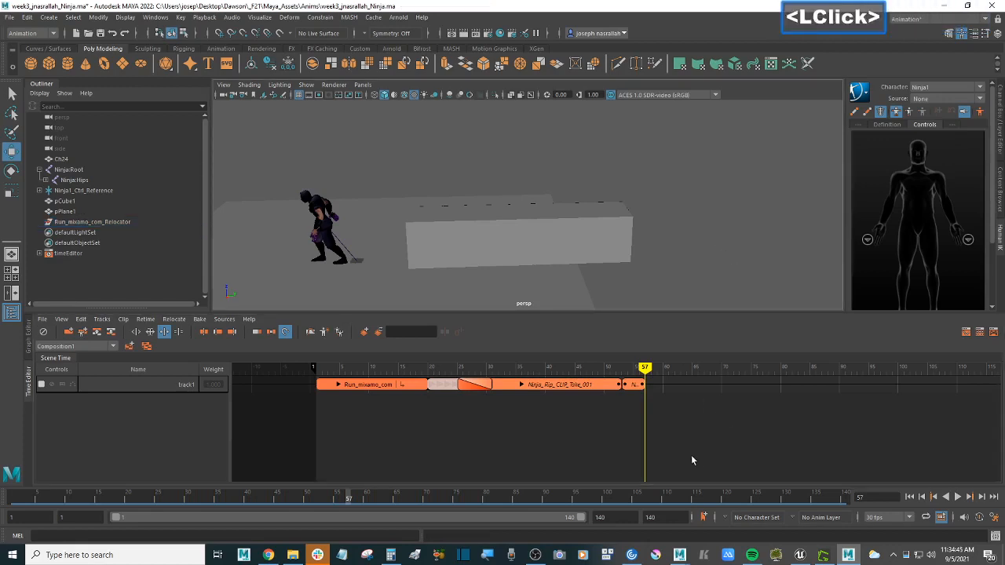
Switch to File Explorer and open the Mixamo folder inside the _F21 project's downloads folder.
mouse_move(293, 558)
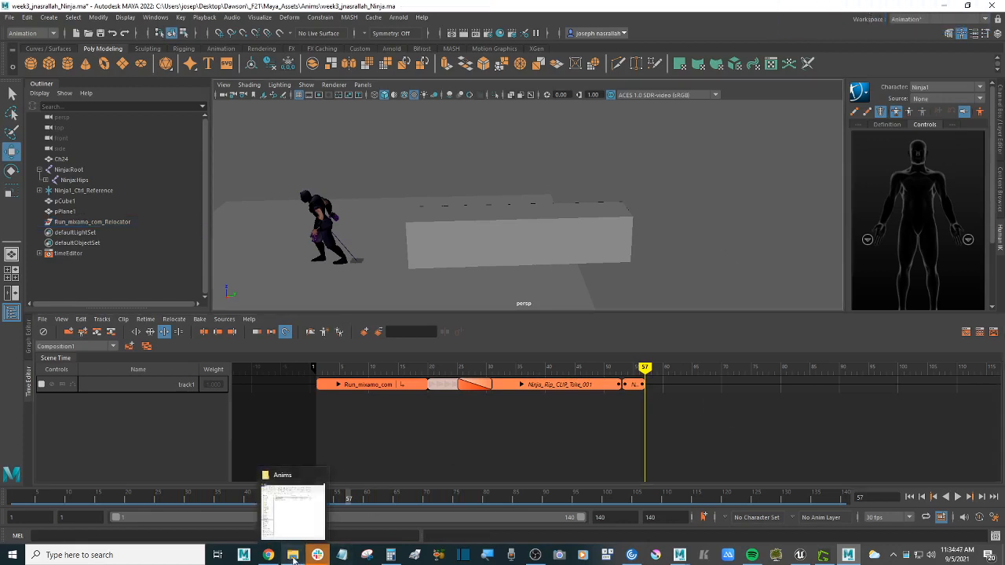
ctrl+scroll(686, 413, down, 3)
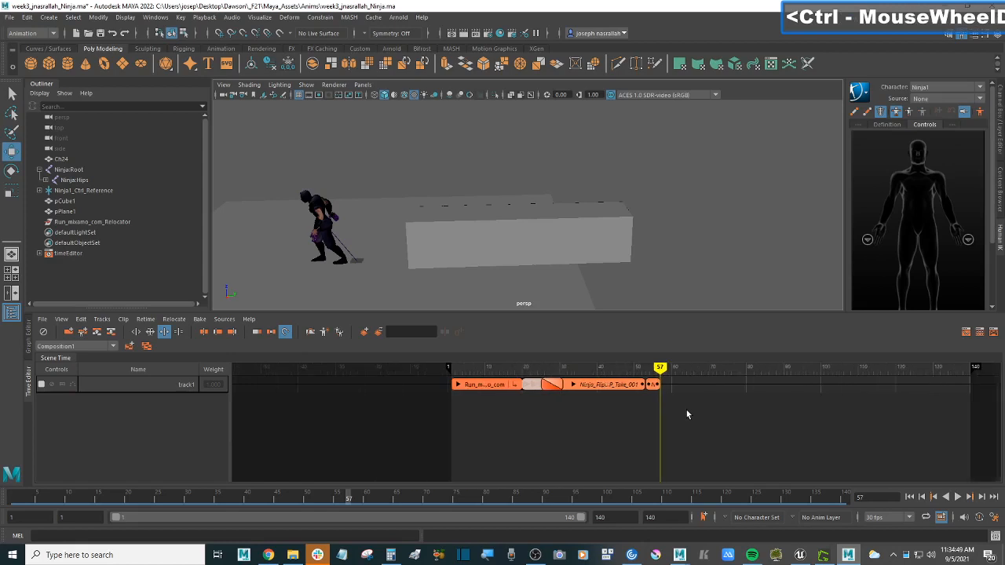
click(293, 555)
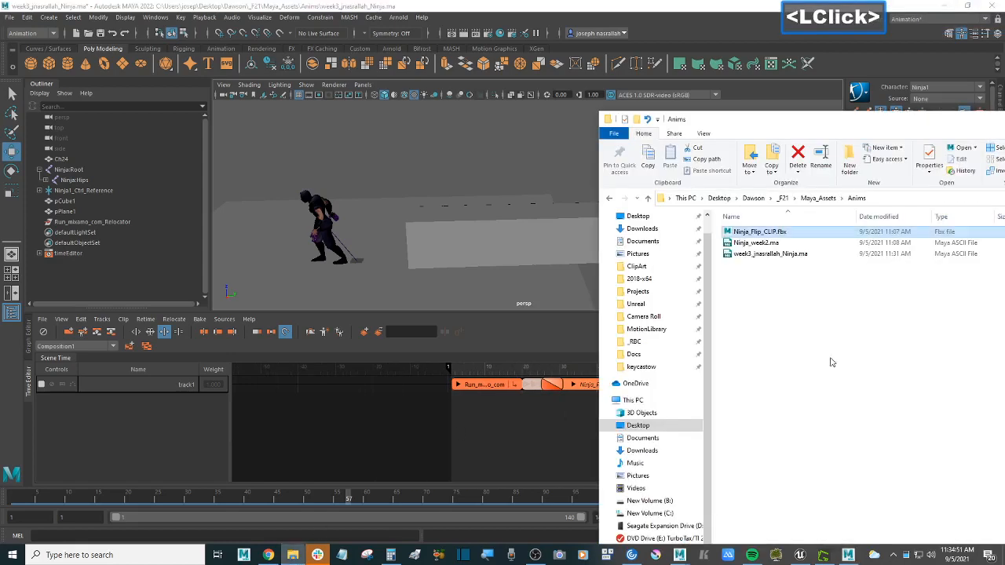
click(855, 362)
key(BackSpace)
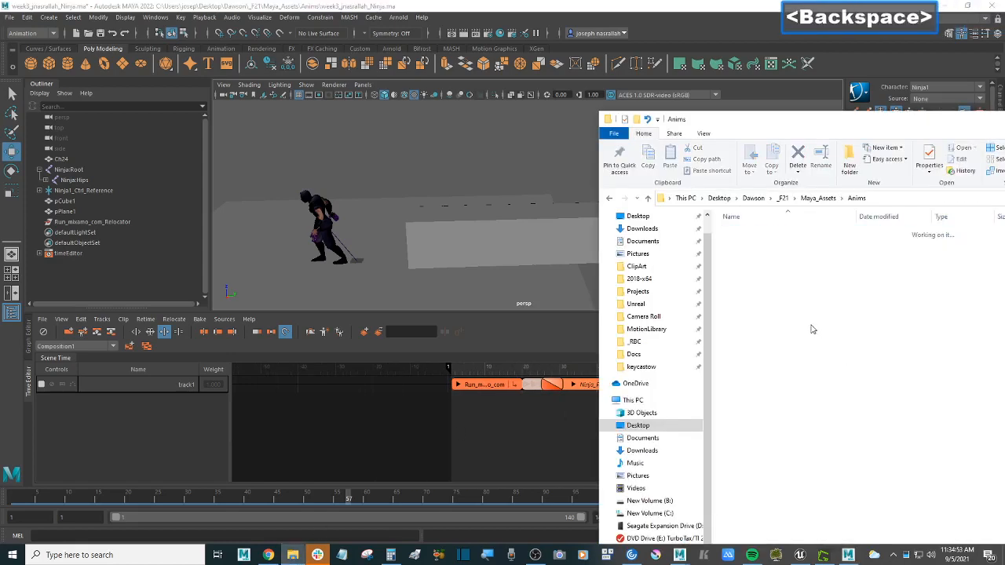
key(BackSpace)
double_click(762, 231)
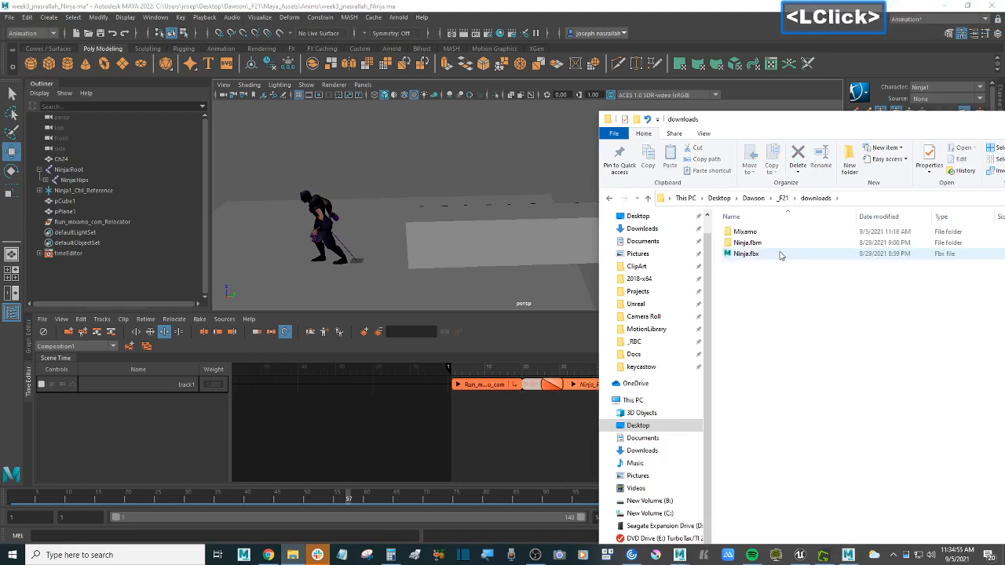
double_click(755, 233)
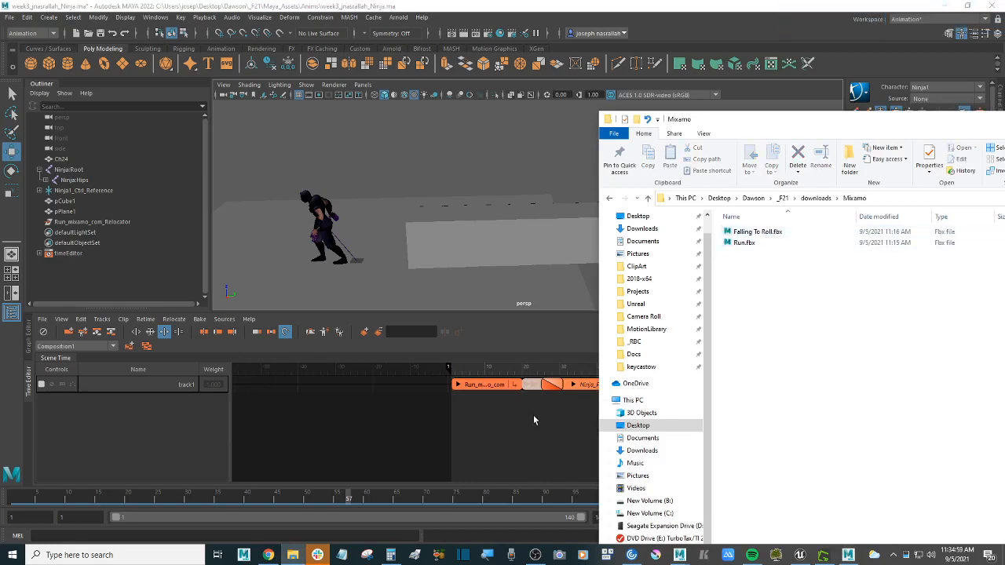
Import Falling To Roll.fbx onto track1 after the flip clips, mapping the mixamorig namespace to Ninja.
alt+middle_drag(533, 414, 350, 422)
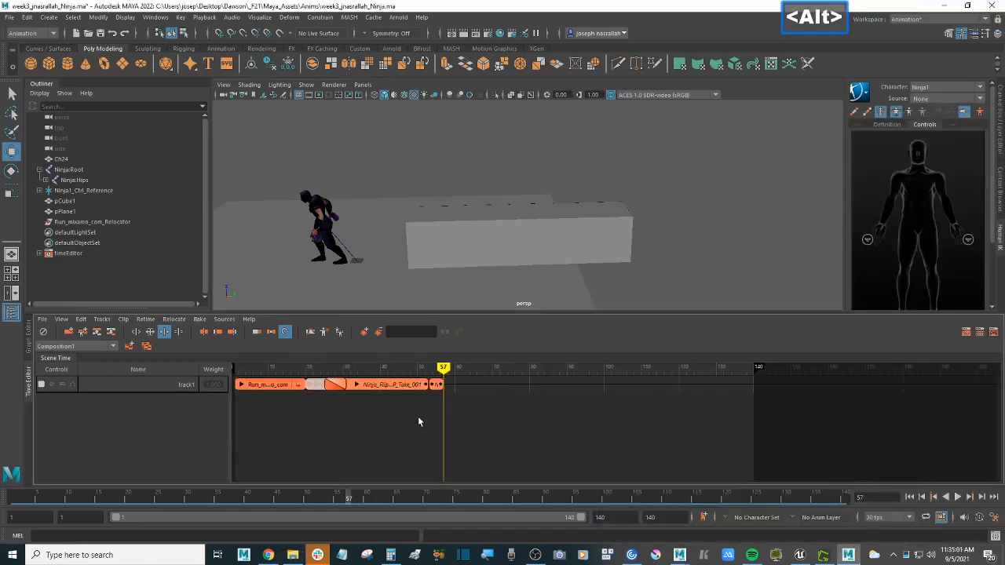
key(alt+Tab)
click(759, 233)
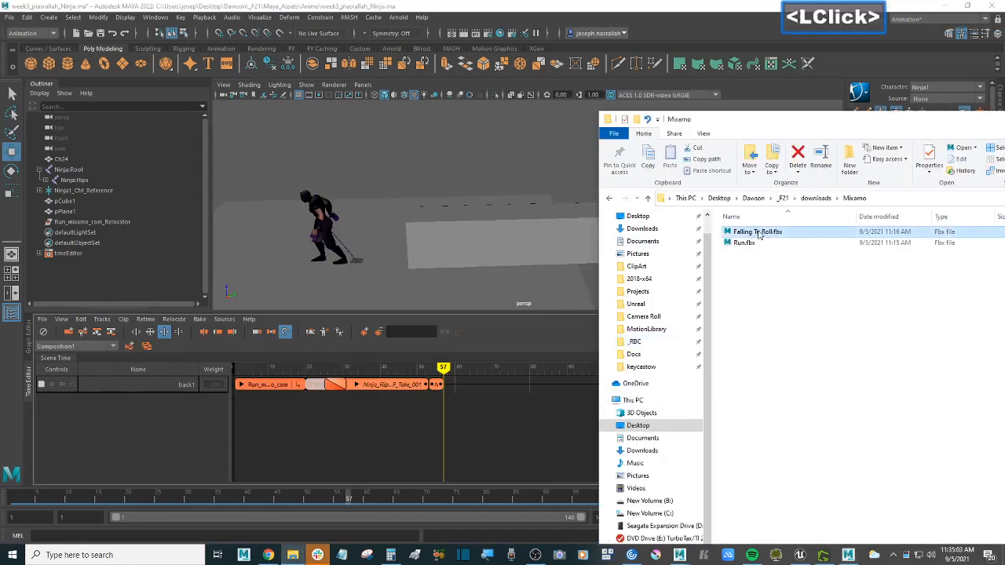
drag(770, 234, 473, 385)
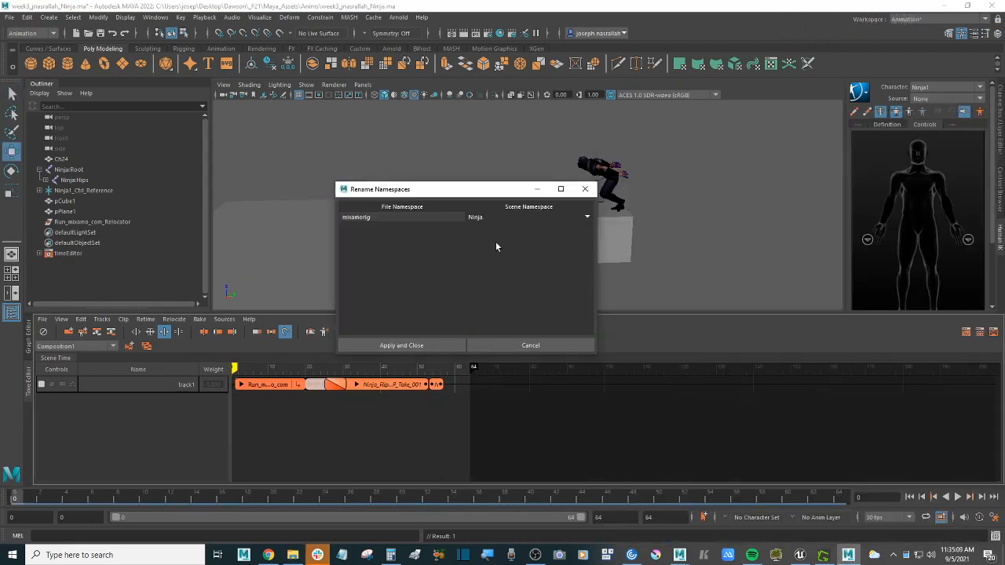
click(427, 348)
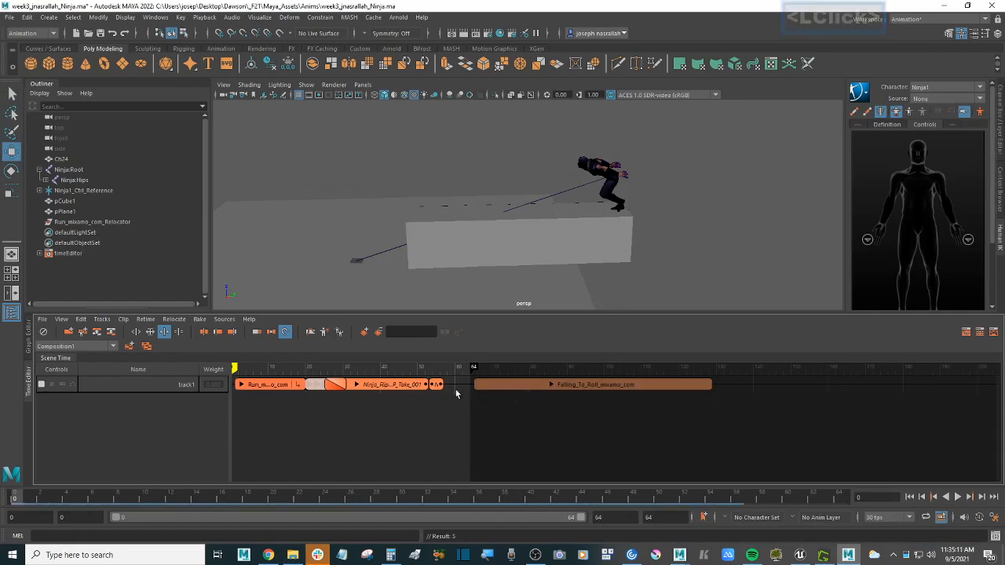
Extend the scene's end time to frame 132 to include the whole Falling_To_Roll clip, and save the scene.
click(446, 426)
ctrl+scroll(452, 412, down, 3)
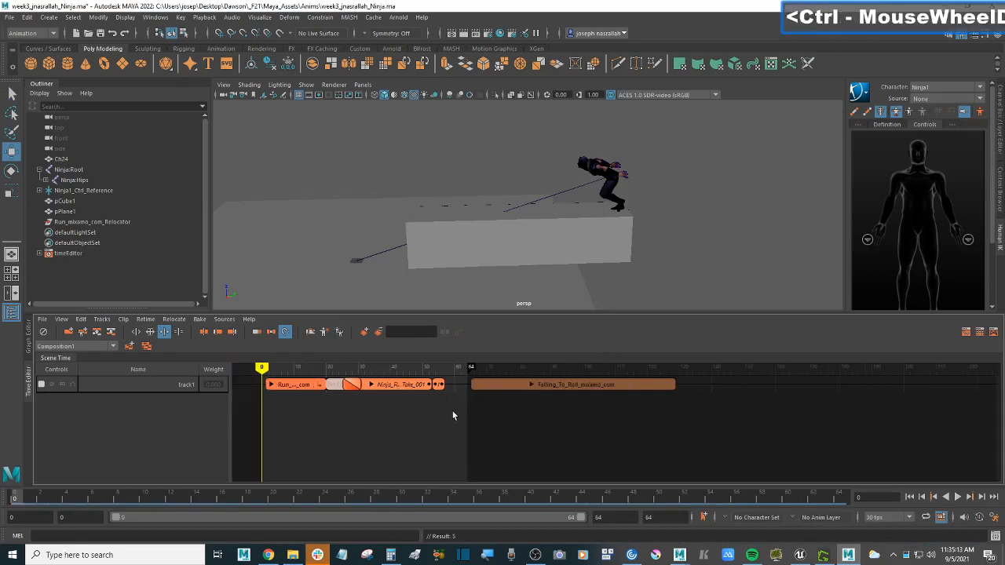
mouse_move(472, 368)
mouse_down()
mouse_move(531, 368)
mouse_move(493, 370)
mouse_up()
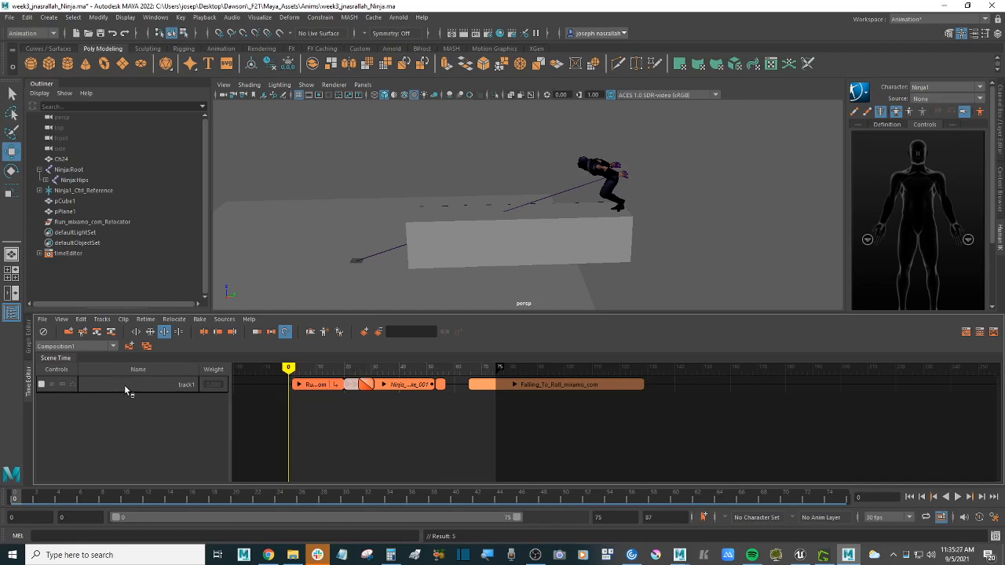
drag(502, 368, 651, 372)
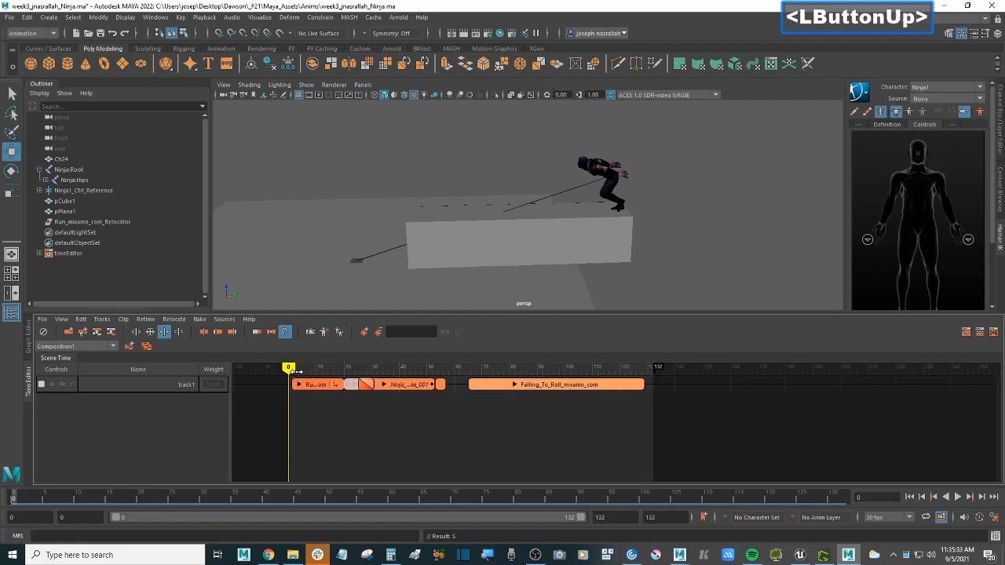
key(ctrl+s)
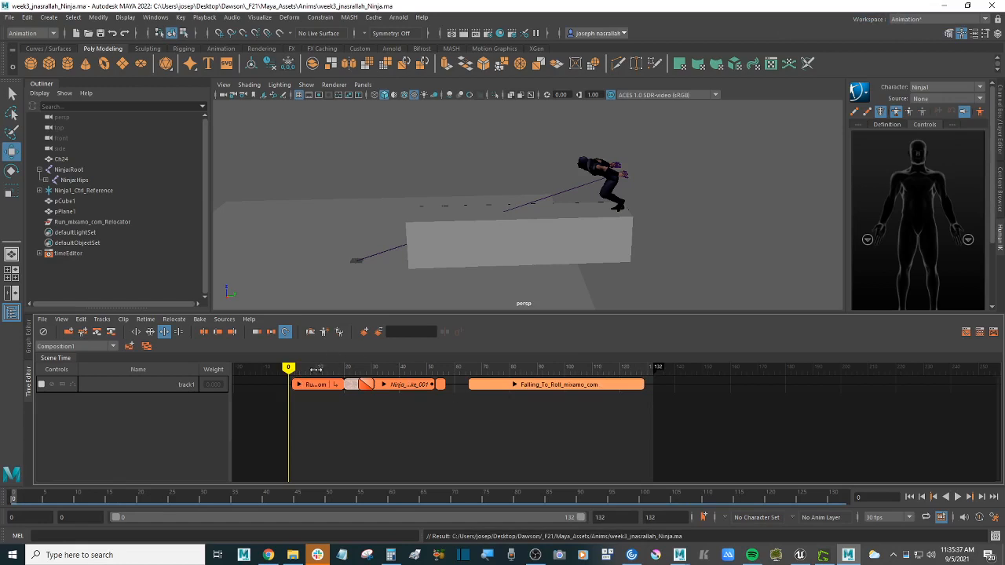
Examine the flip's end pose and the start of the Falling_To_Roll clip by scrubbing the track, stopping at frame 76.
drag(289, 368, 525, 374)
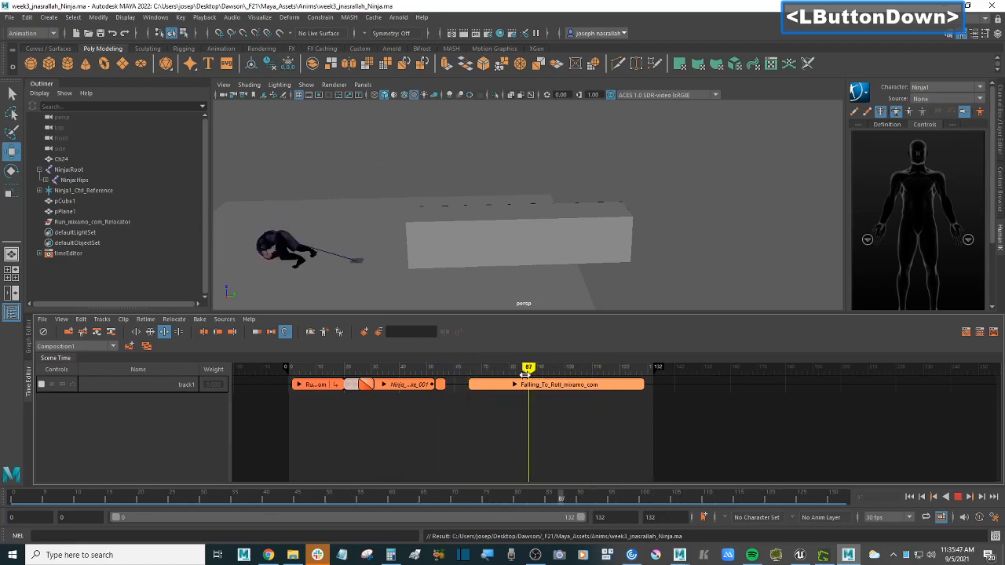
alt+middle_drag(380, 272, 496, 256)
alt+scroll(497, 255, up, 2)
alt+drag(490, 275, 484, 264)
alt+middle_drag(473, 271, 535, 266)
drag(533, 373, 440, 378)
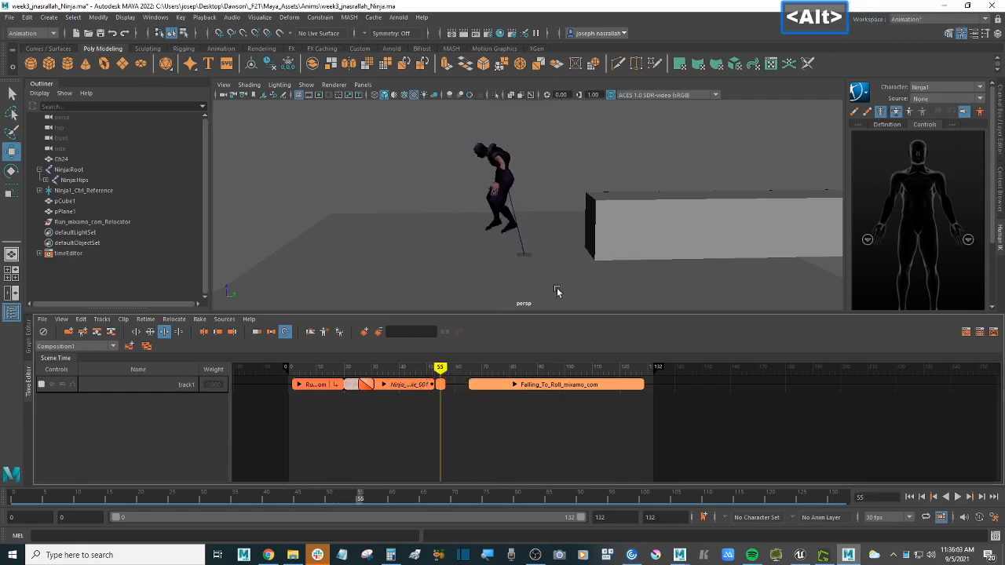
alt+drag(558, 294, 554, 285)
alt+right_drag(554, 285, 547, 282)
alt+middle_drag(547, 283, 555, 277)
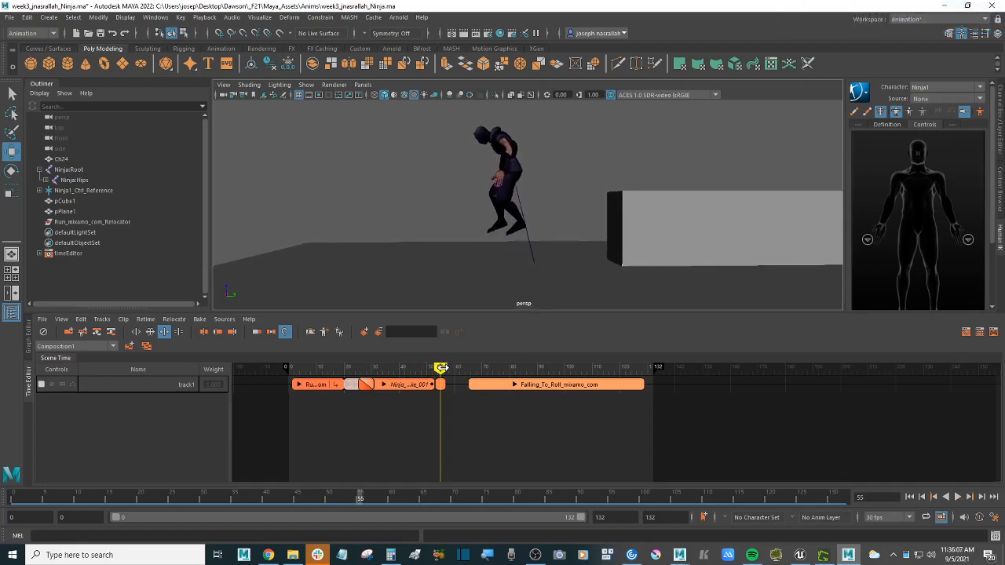
drag(441, 367, 499, 368)
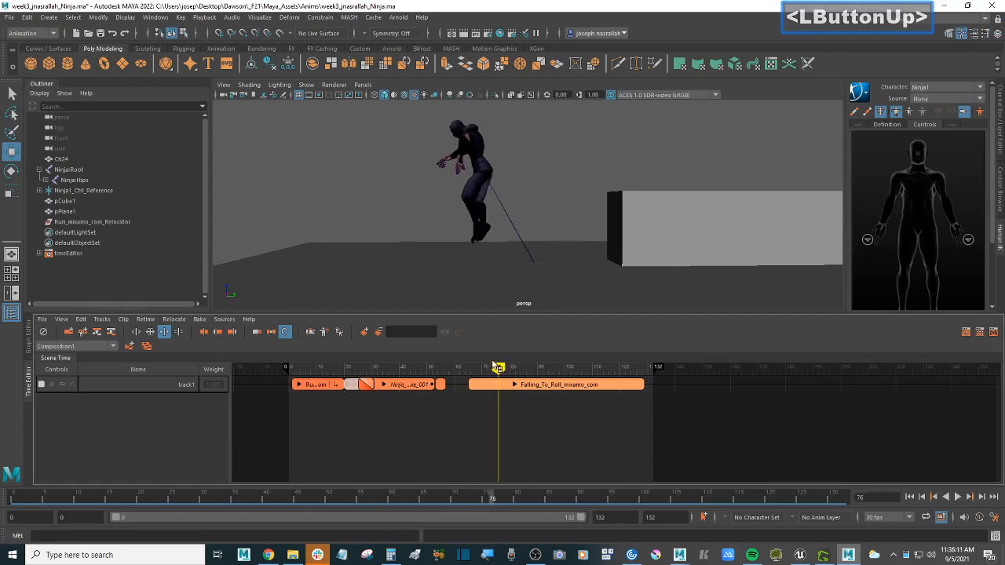
Trim the start of the Falling_To_Roll clip to about frame 76 and move the clip to begin at about frame 58.
click(137, 333)
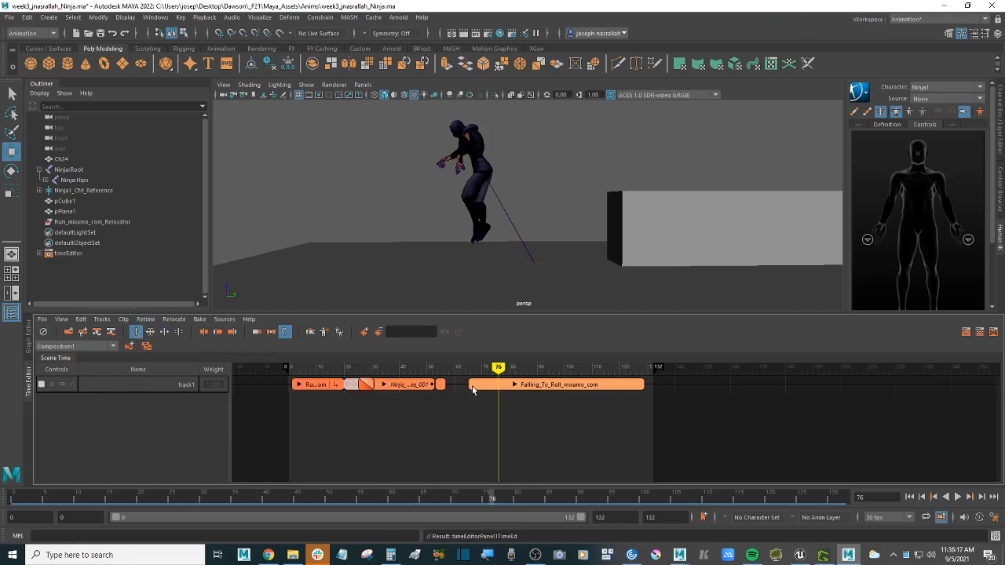
drag(471, 385, 503, 384)
drag(571, 384, 454, 373)
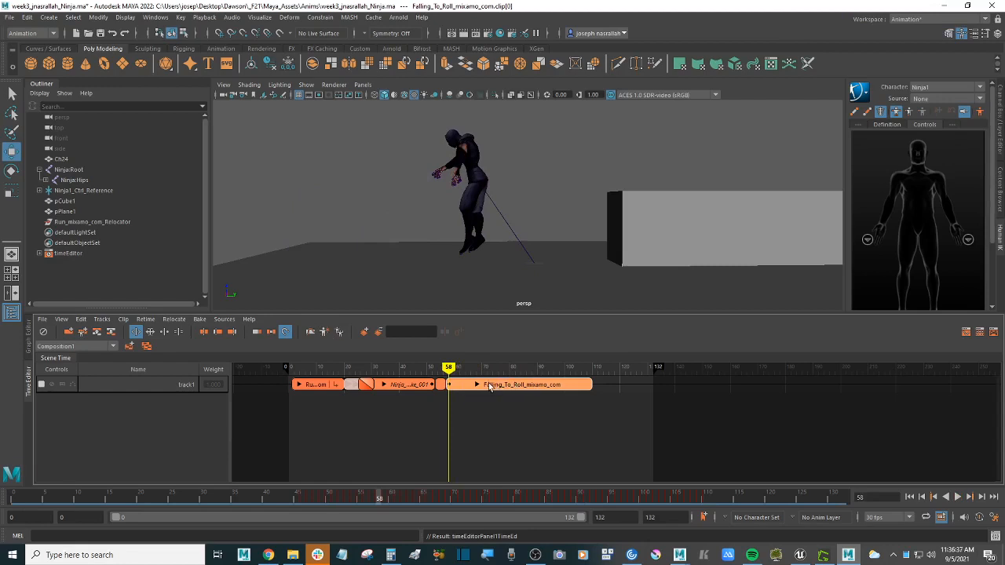
Select the Run clip's existing relocator.
click(319, 384)
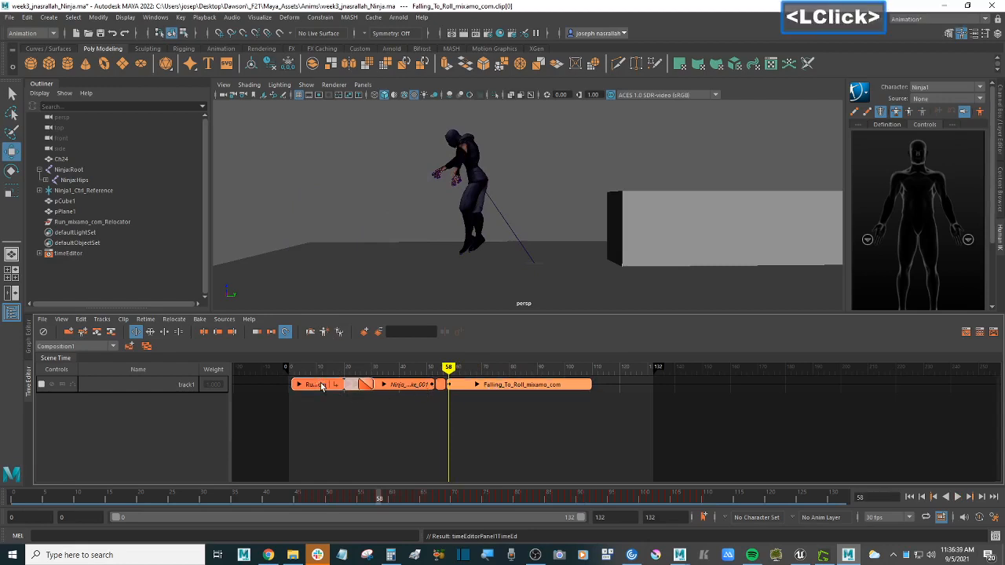
right_click(319, 384)
mouse_move(358, 334)
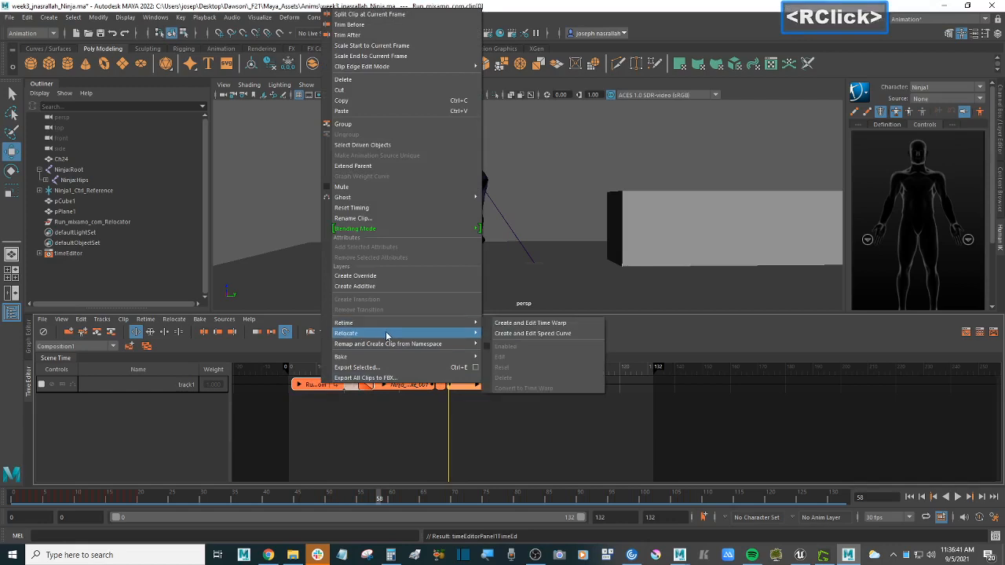
click(518, 356)
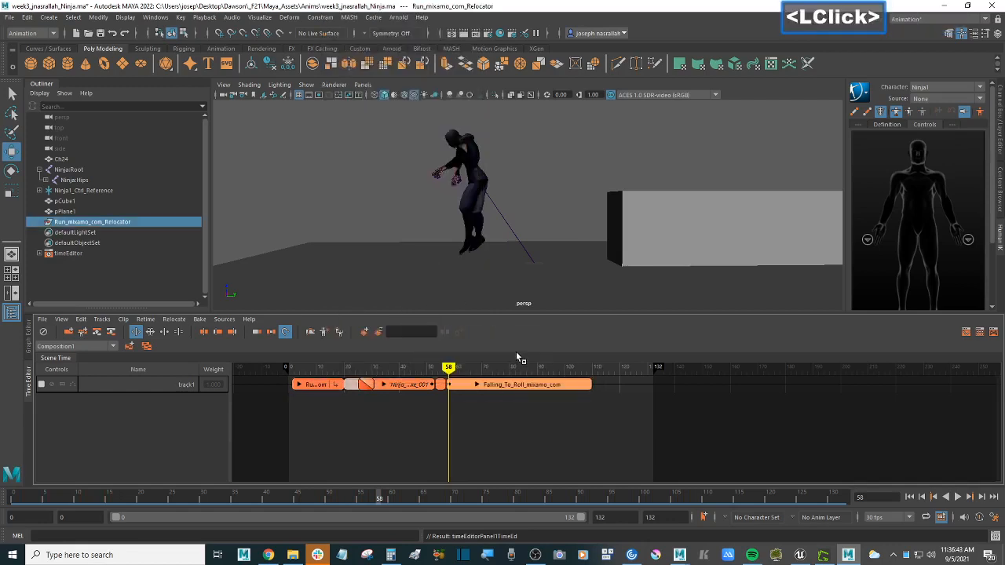
scroll(518, 253, down, 3)
scroll(517, 254, up, 2)
alt+middle_drag(518, 254, 502, 260)
Create a relocator for the Falling_To_Roll clip and keep that clip selected.
click(507, 385)
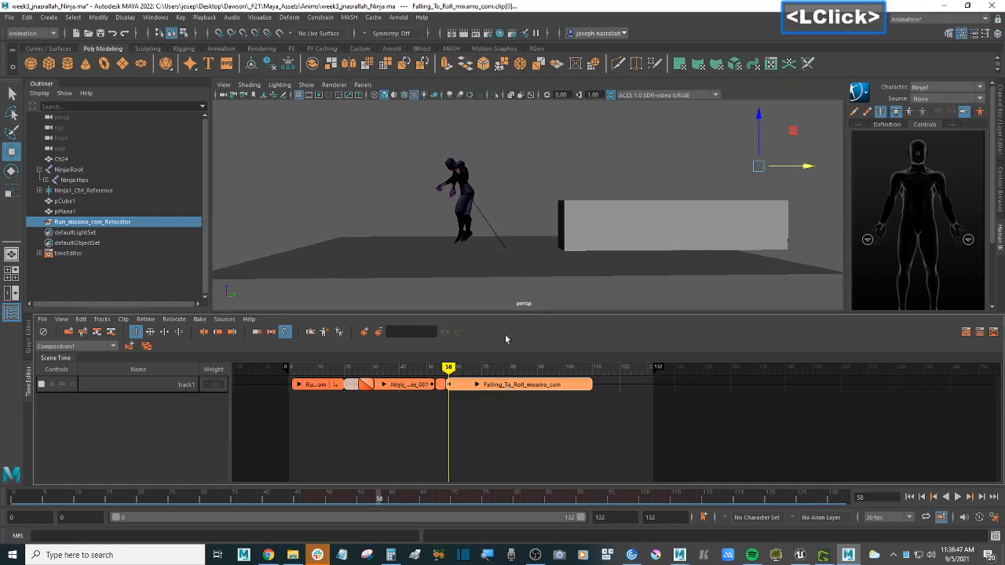
click(528, 209)
click(528, 386)
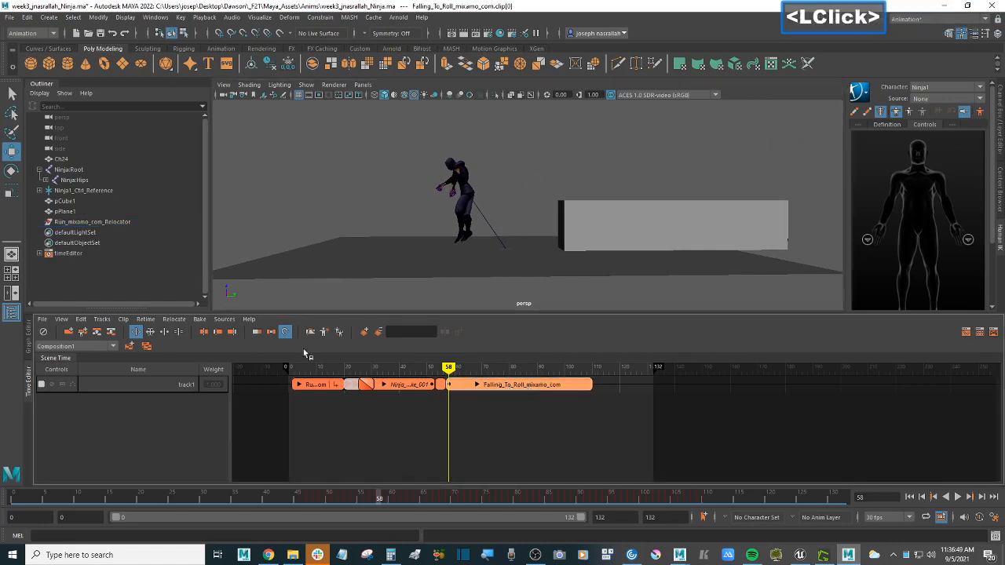
click(322, 332)
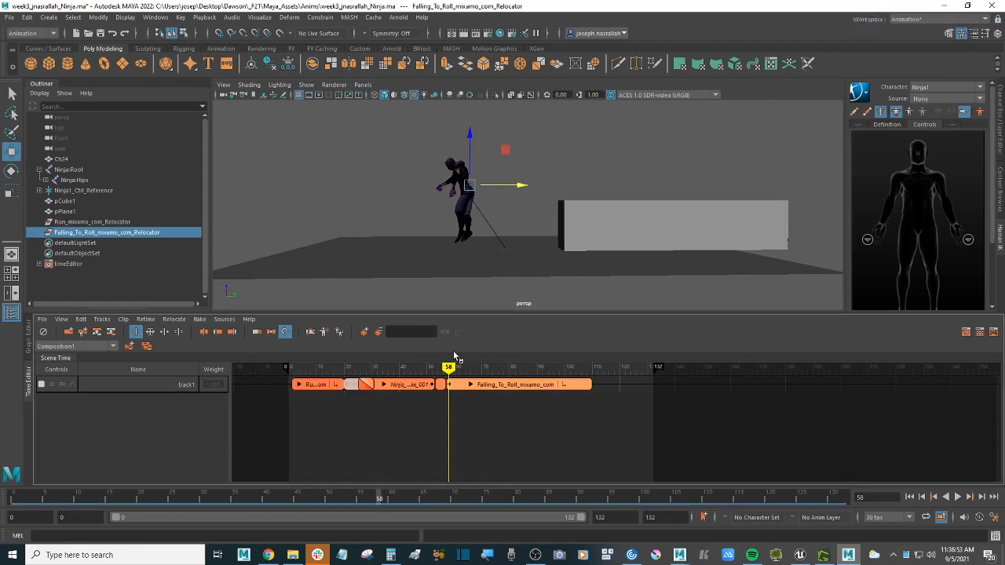
scroll(320, 408, up, 1)
click(318, 385)
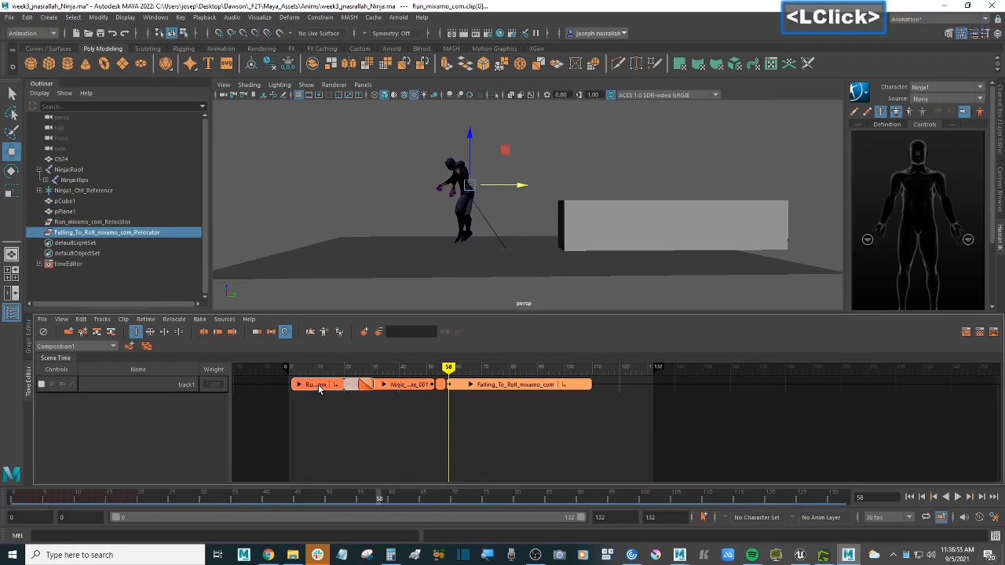
click(478, 390)
Set the current time to frame 56 and enable ghosting on the Ninja_Flip_CLIP_Take_001 clip.
scroll(498, 261, up, 1)
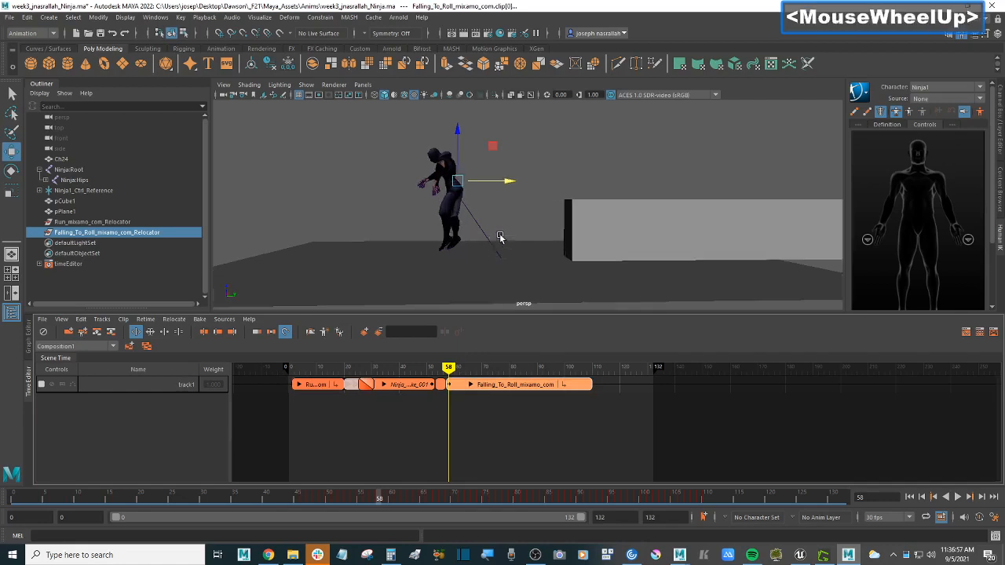
mouse_move(500, 238)
alt+middle_down()
mouse_move(516, 238)
mouse_move(512, 246)
alt+middle_up()
scroll(470, 247, up, 1)
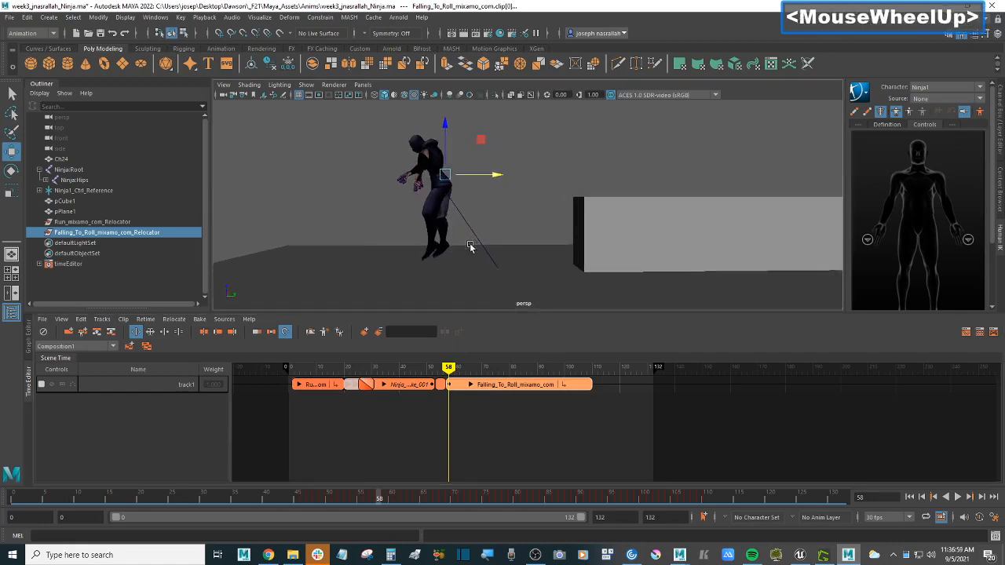
drag(448, 369, 444, 372)
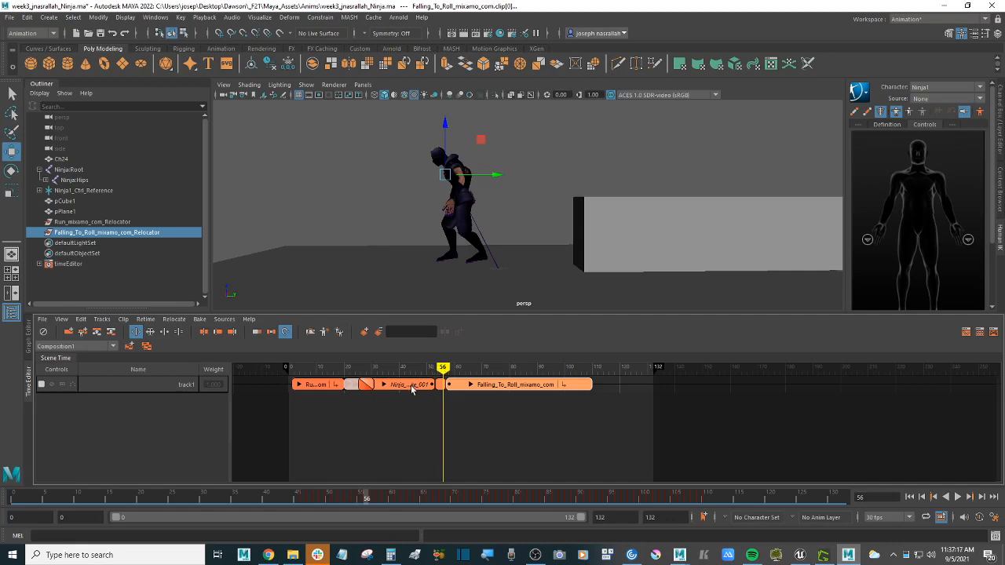
click(412, 389)
right_click(413, 388)
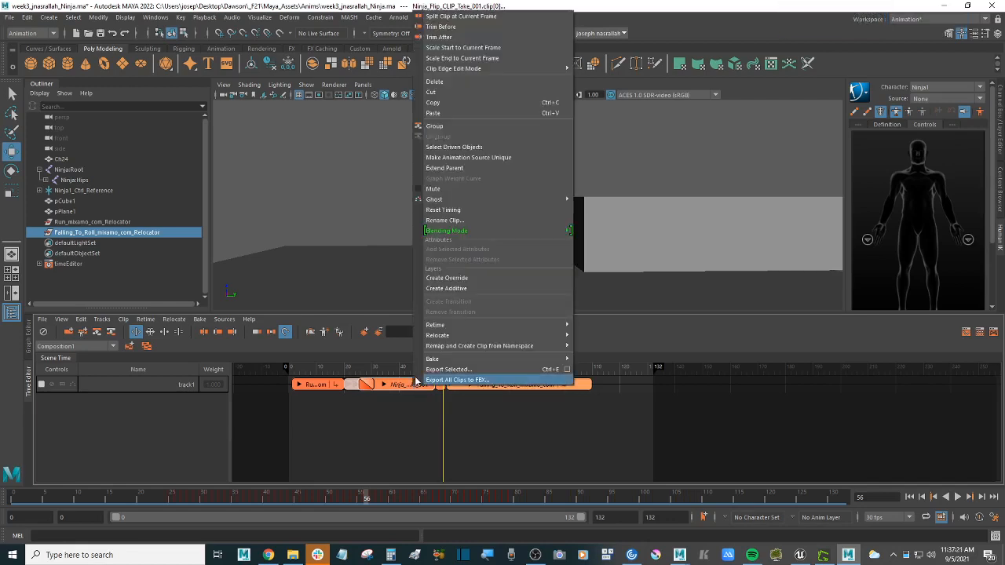
mouse_move(507, 198)
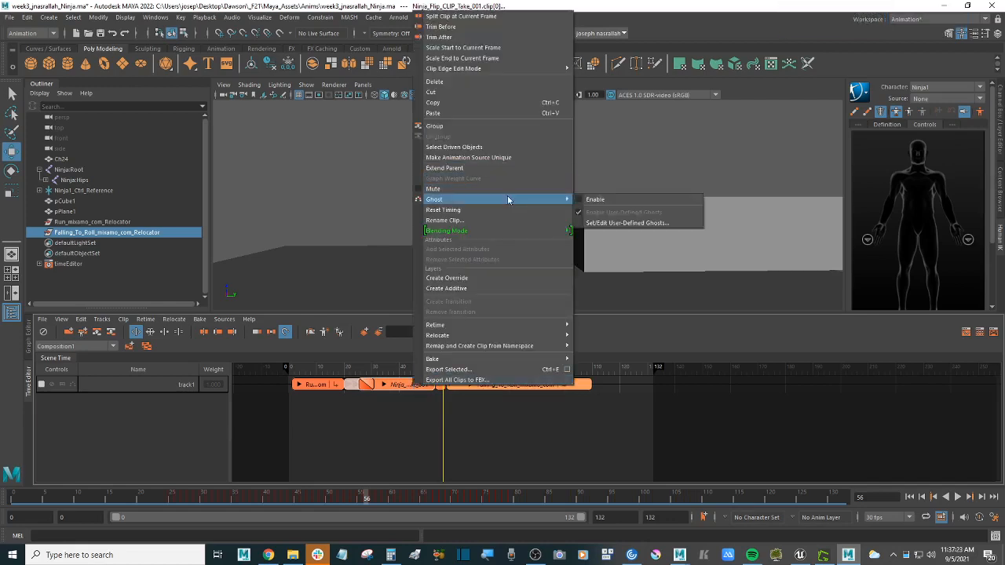
click(605, 198)
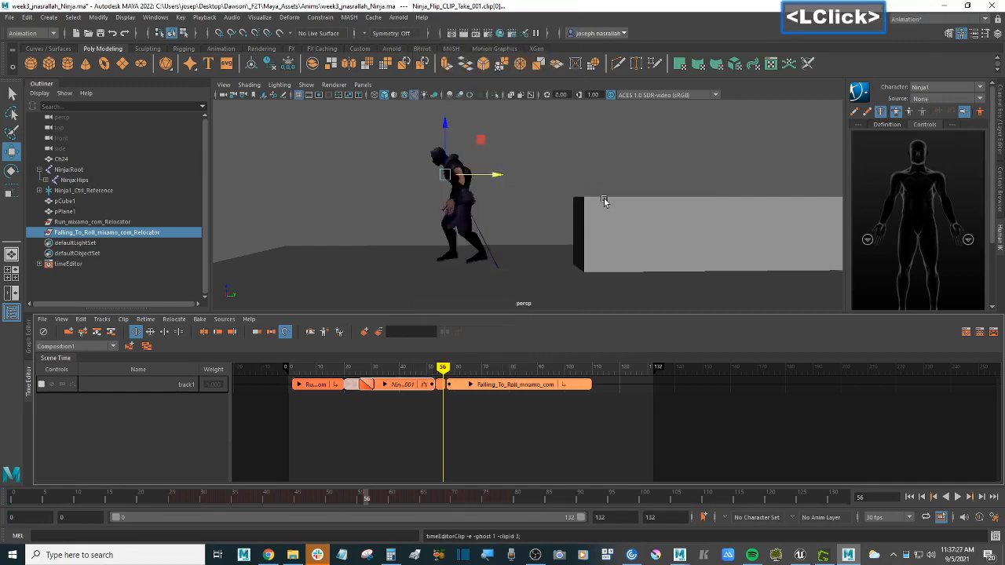
alt+middle_drag(595, 202, 507, 230)
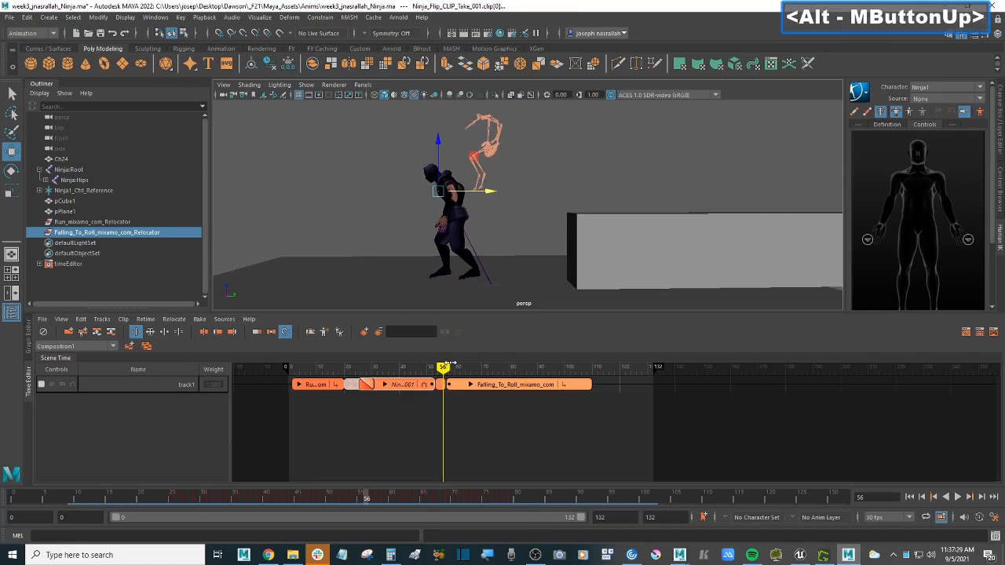
Enable ghosting on the short Ninja_Flip_CLIP_Take_002 clip.
mouse_move(442, 368)
mouse_down()
mouse_move(417, 367)
mouse_move(442, 367)
mouse_up()
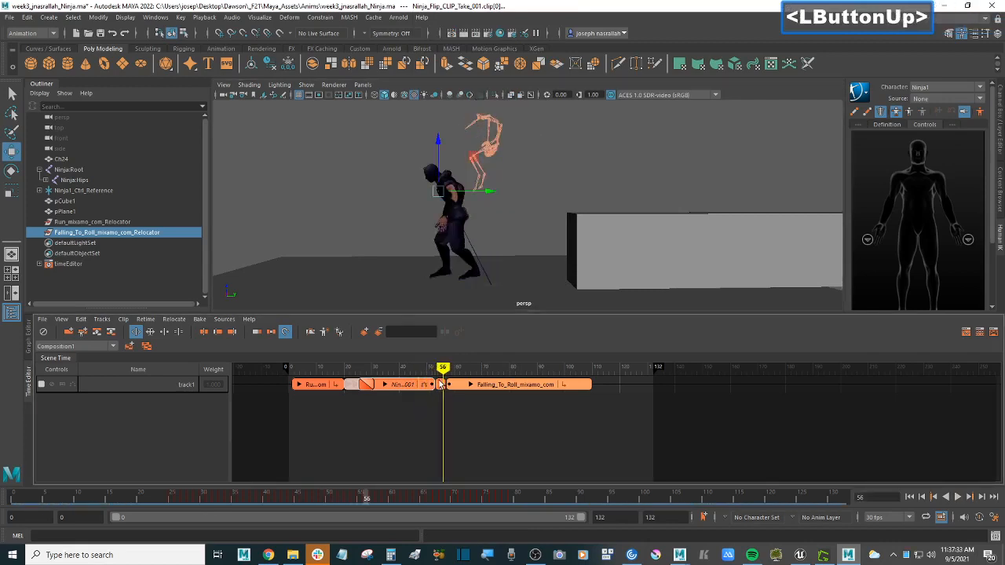
click(441, 385)
right_click(442, 384)
mouse_move(519, 197)
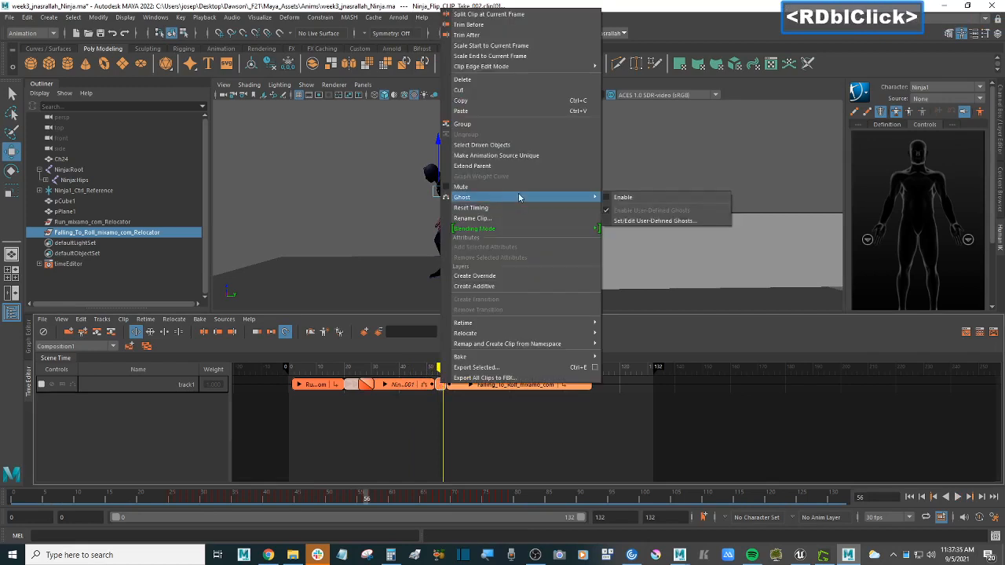
click(613, 198)
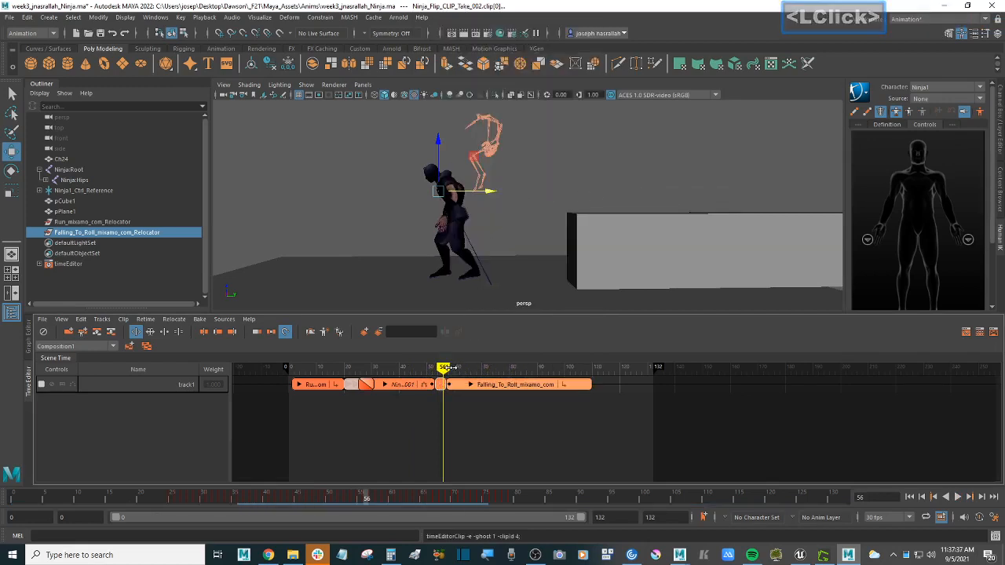
Scrub between frames 53 and 57 to compare the ghosted poses with the character across the short flip clip.
mouse_move(443, 368)
mouse_down()
mouse_move(421, 367)
mouse_move(464, 369)
mouse_move(433, 369)
mouse_move(458, 368)
mouse_move(443, 376)
mouse_move(437, 367)
mouse_up()
ctrl+scroll(443, 399, up, 5)
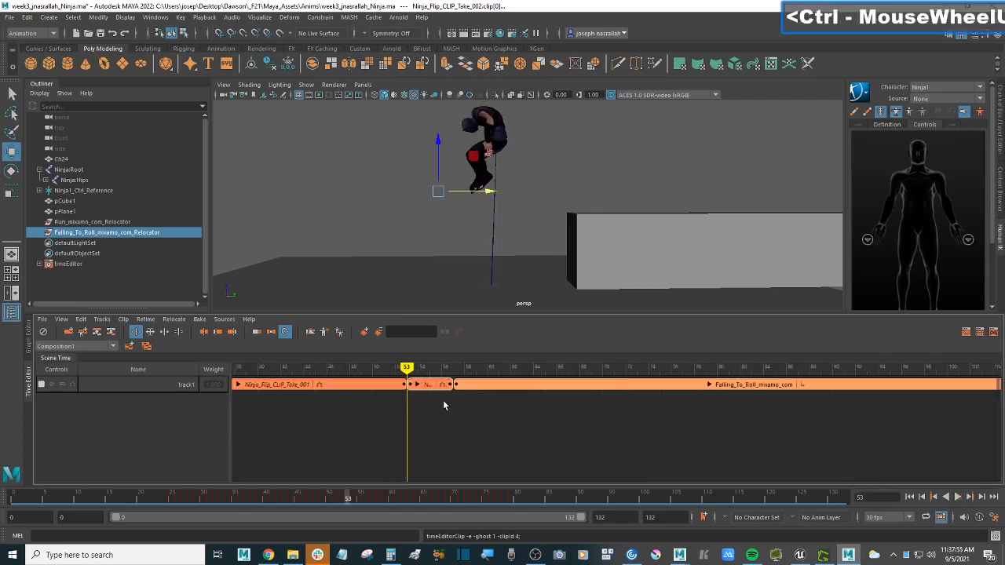
mouse_move(407, 368)
mouse_down()
mouse_move(454, 373)
mouse_move(406, 375)
mouse_up()
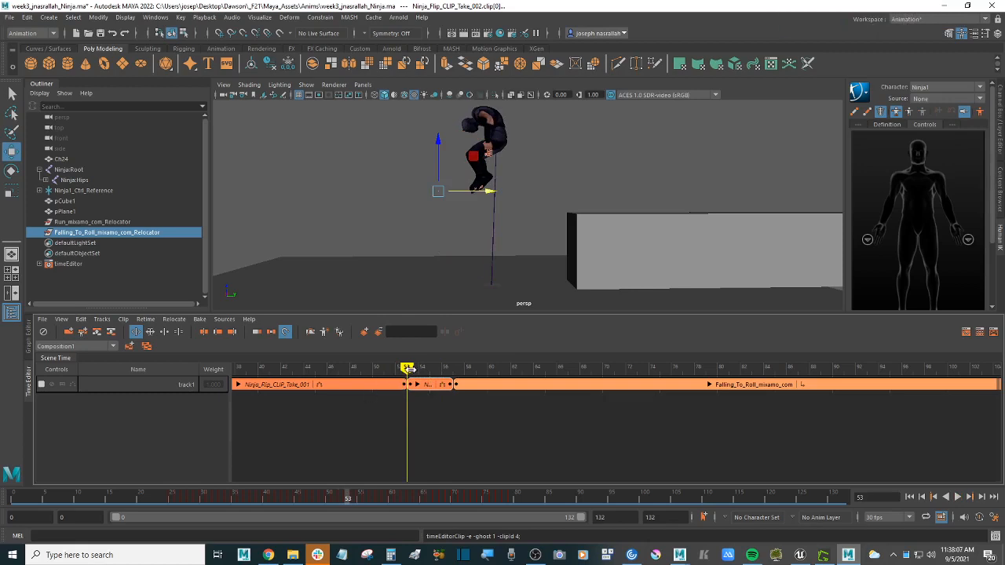
drag(409, 369, 462, 372)
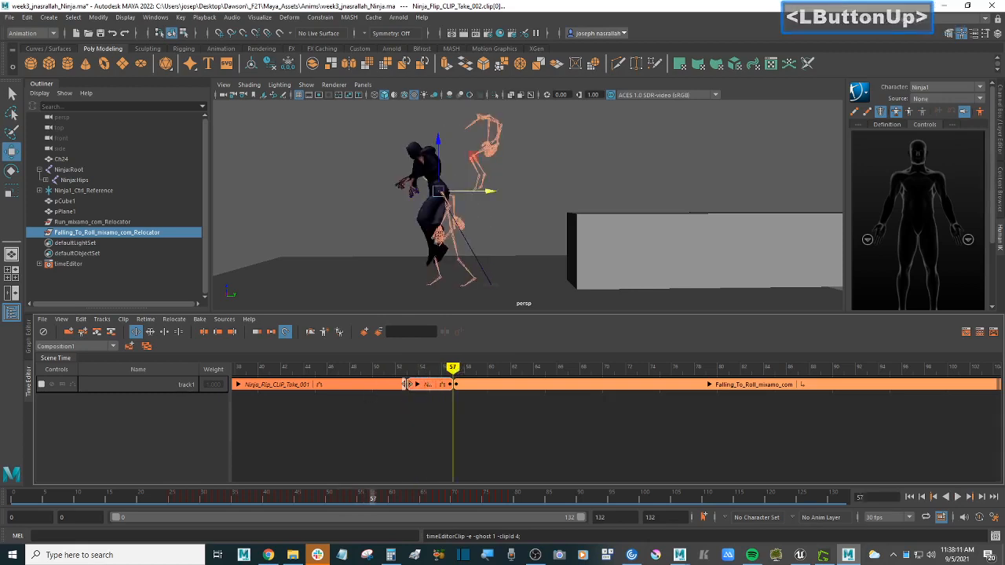
click(405, 369)
drag(405, 369, 450, 384)
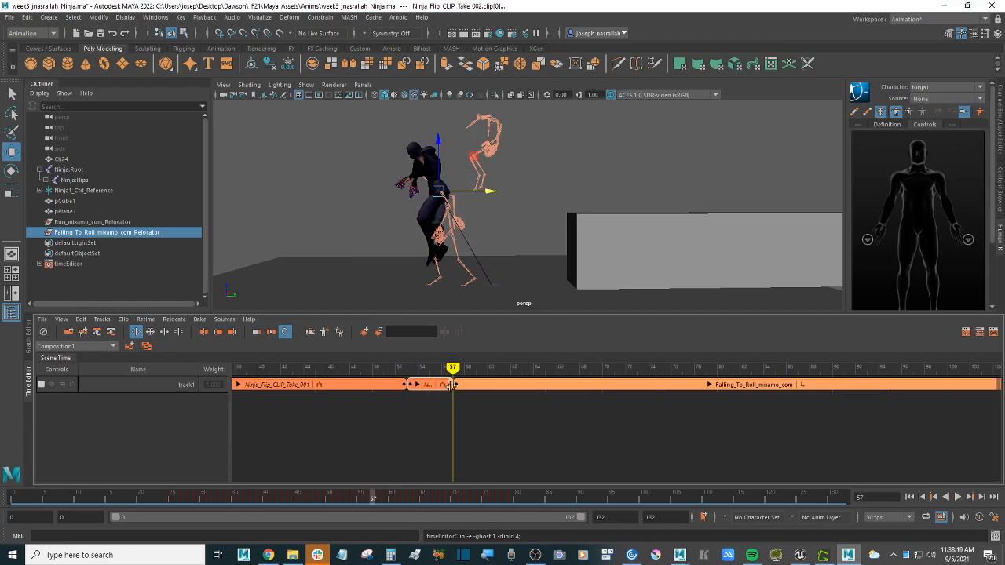
Enable ghosting on the Falling_To_Roll clip.
click(486, 385)
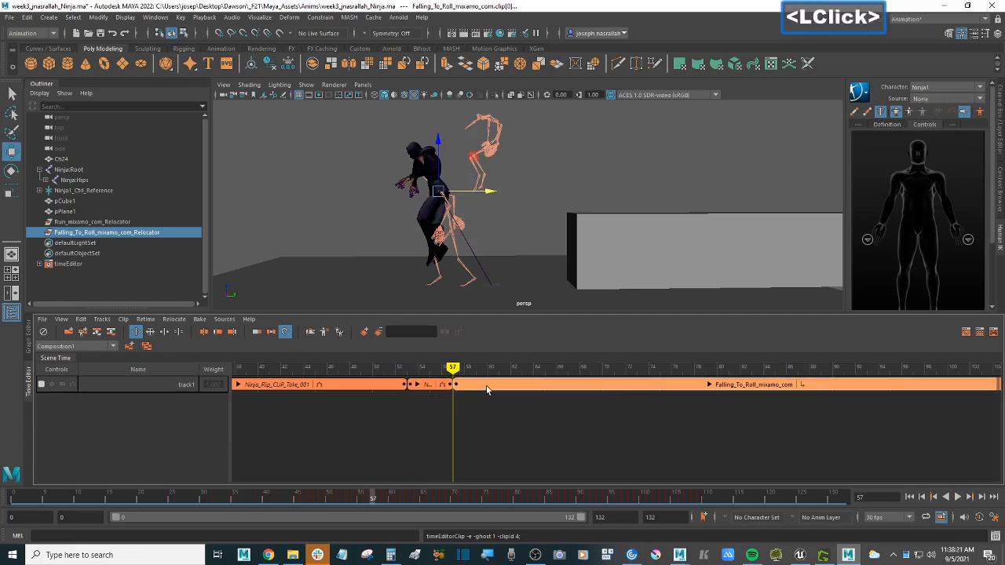
right_click(487, 385)
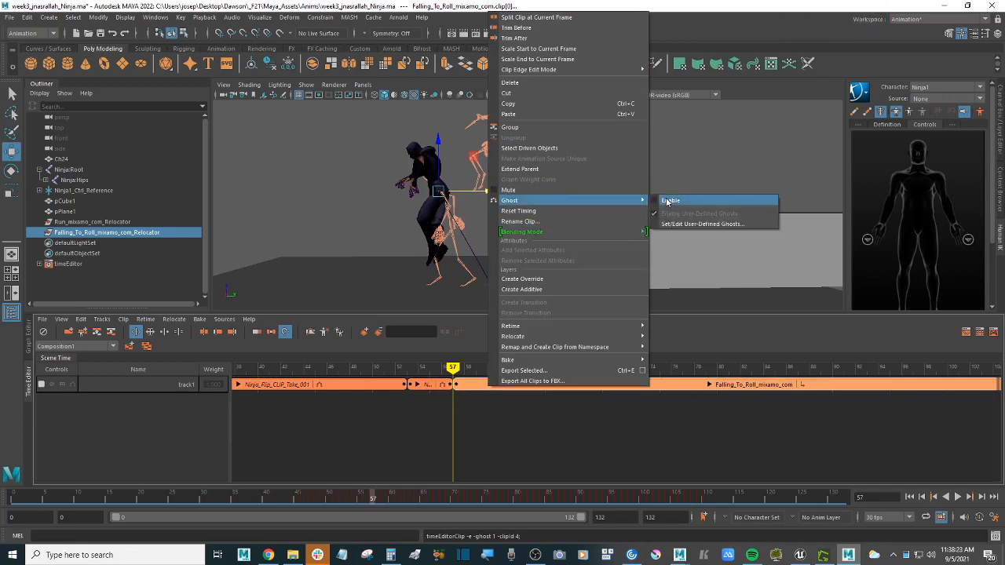
click(657, 201)
At frame 56, move the Falling_To_Roll relocator horizontally toward the box so its ghost overlaps the character.
drag(471, 368, 441, 368)
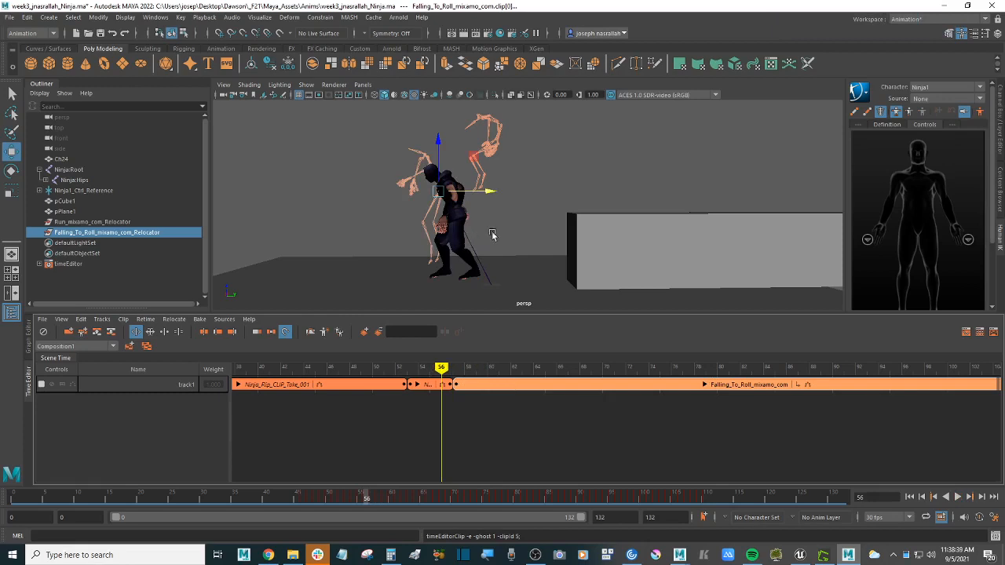
drag(491, 191, 515, 192)
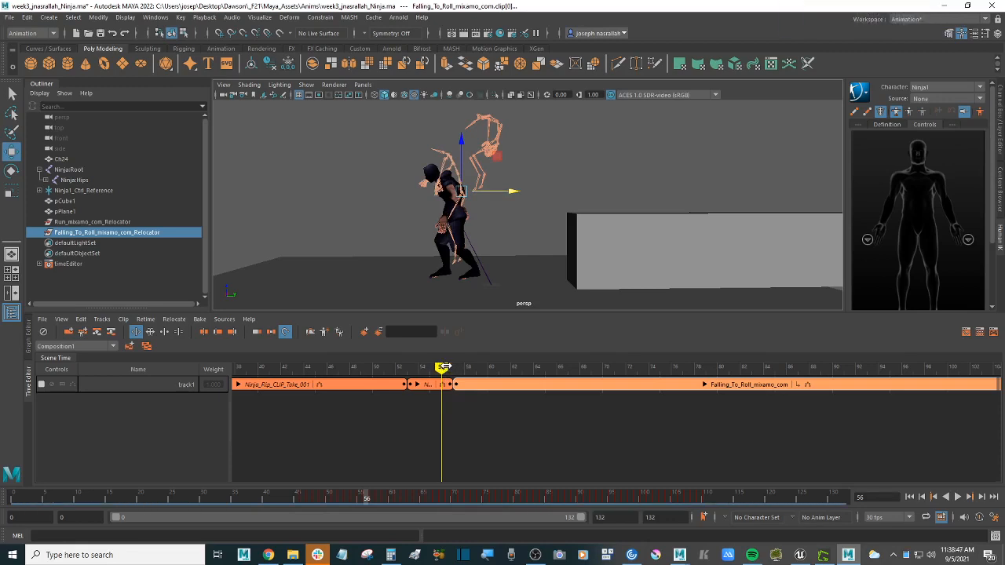
mouse_move(445, 367)
mouse_down()
mouse_move(457, 367)
mouse_move(414, 368)
mouse_move(475, 367)
mouse_move(386, 368)
mouse_move(475, 370)
mouse_move(441, 370)
mouse_up()
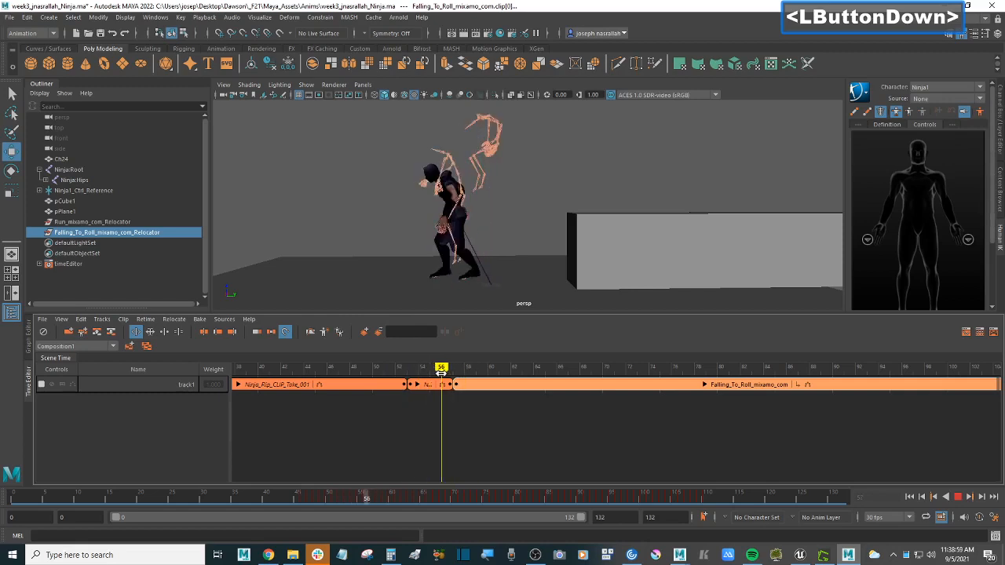
click(478, 116)
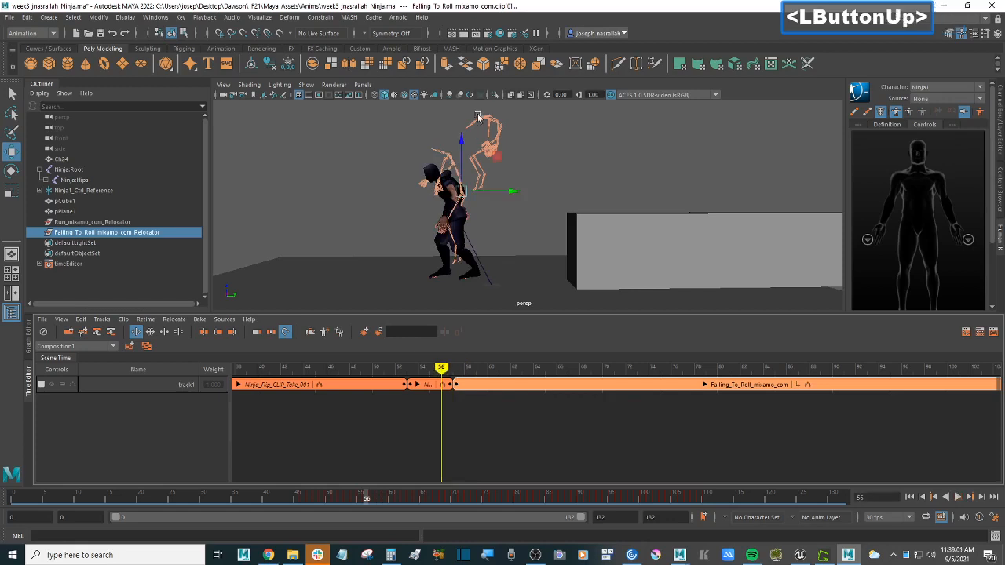
Try to align the Falling_To_Roll relocator with the frame 55 pose by moving it farther toward the box and raising it.
mouse_move(443, 368)
mouse_down()
mouse_move(478, 367)
mouse_move(416, 368)
mouse_move(429, 368)
mouse_up()
drag(514, 193, 534, 193)
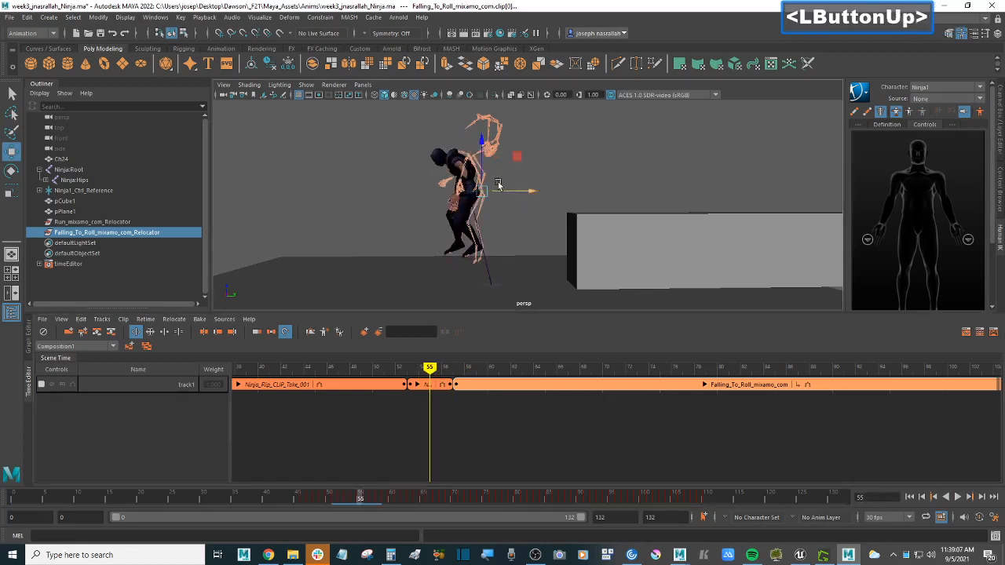
drag(485, 146, 484, 123)
drag(533, 170, 529, 171)
drag(460, 367, 556, 366)
alt+drag(523, 223, 517, 239)
alt+middle_drag(517, 238, 512, 227)
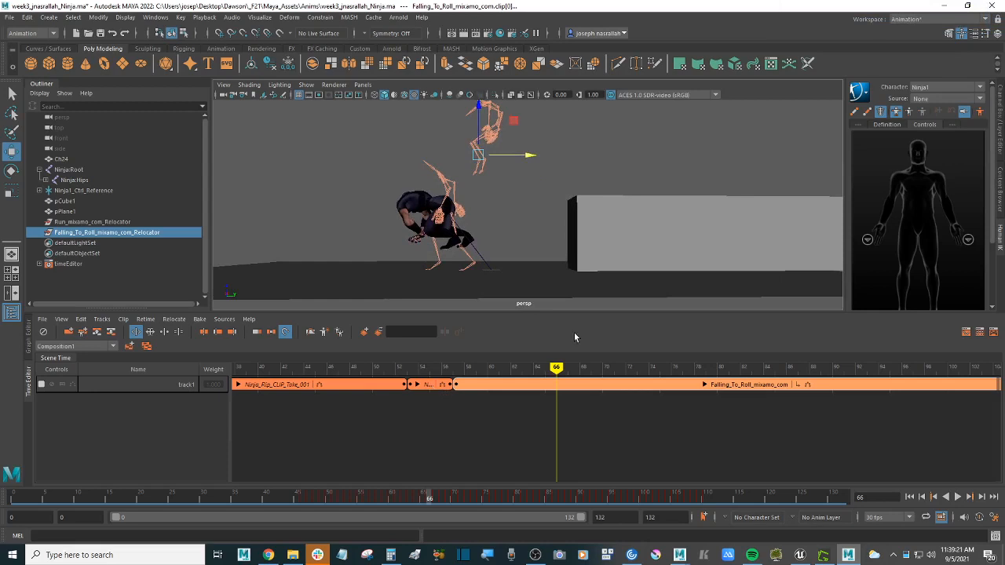
Undo the latest moves of the Falling_To_Roll relocator, scrubbing to about frame 63 between undos to check the landing height.
key(ctrl+z)
key(ctrl+z)
key(ctrl+z)
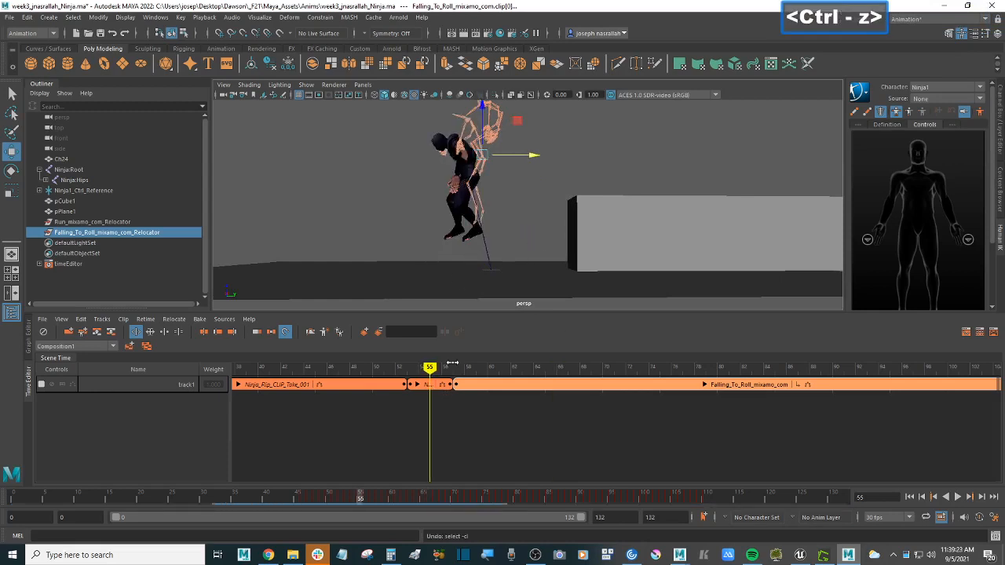
drag(452, 363, 522, 370)
key(ctrl+z)
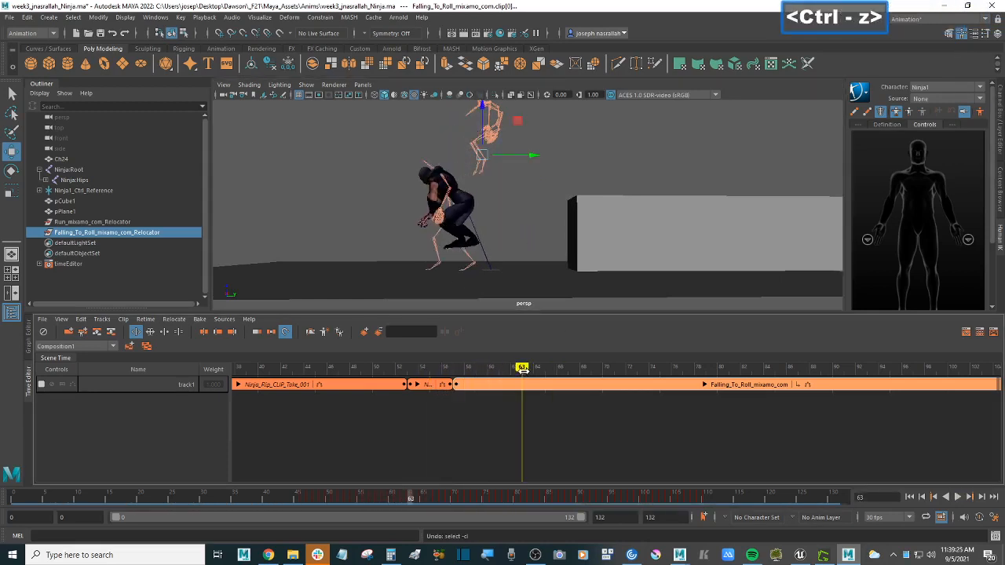
key(ctrl+z)
drag(441, 372, 521, 366)
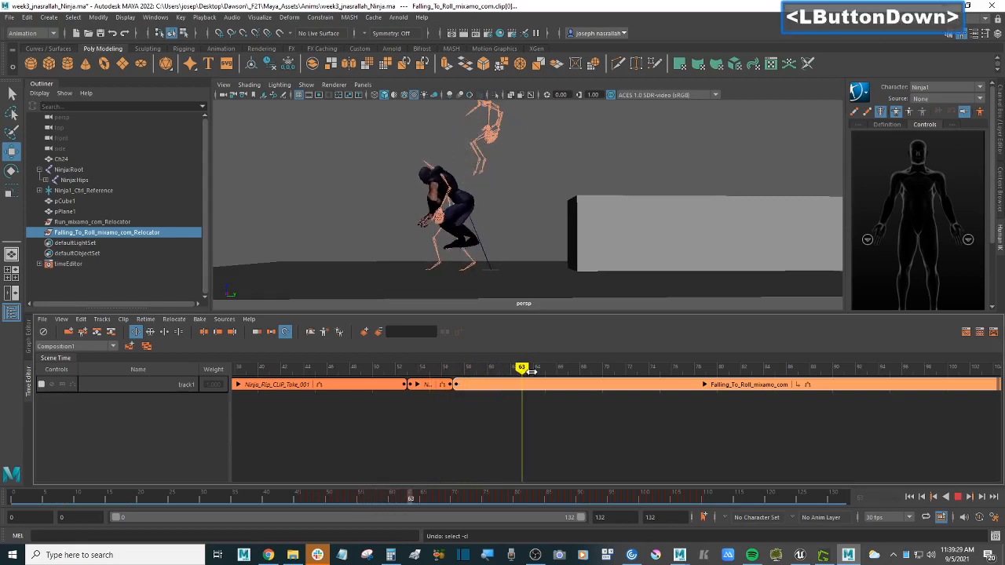
key(ctrl+z)
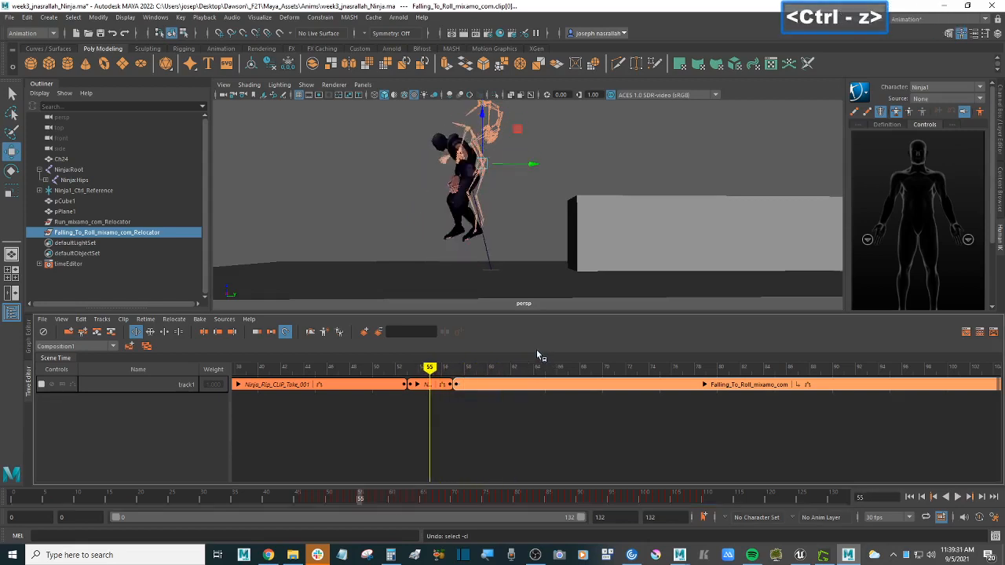
drag(431, 366, 521, 368)
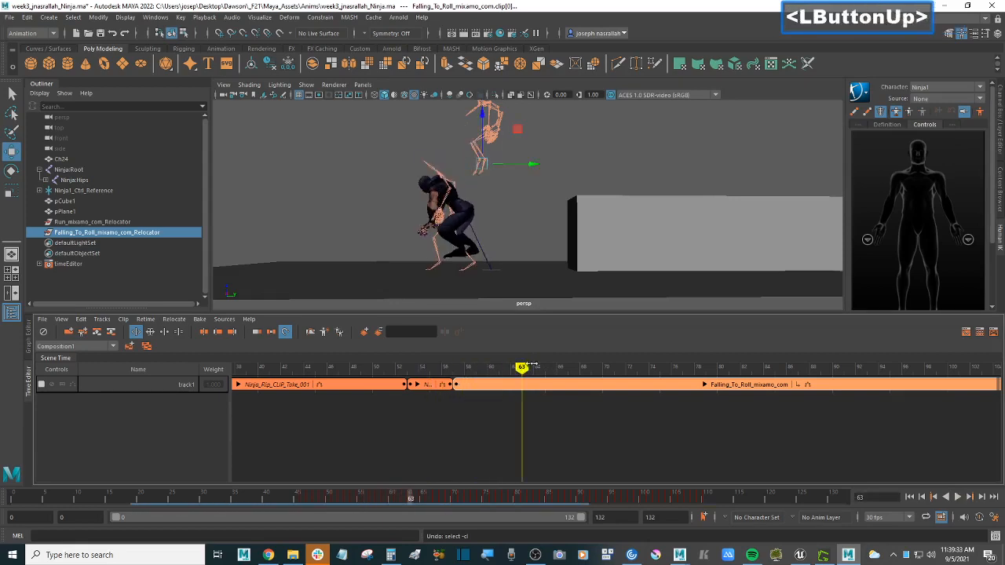
key(ctrl+z)
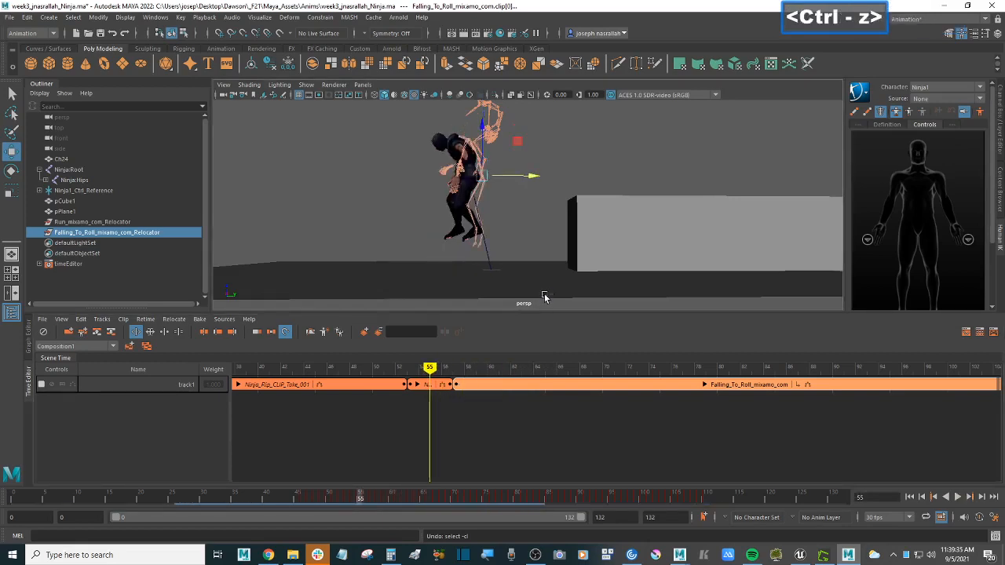
Disable ghosting on the Ninja_Flip_CLIP_Take_001 clip and set the current time to frame 55.
drag(430, 369, 407, 369)
click(373, 390)
right_click(372, 389)
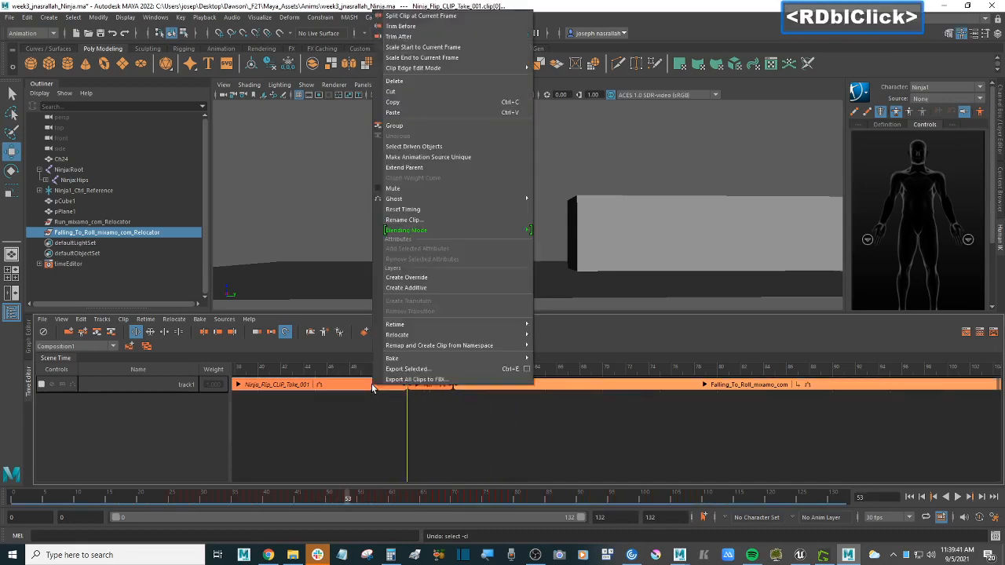
mouse_move(437, 199)
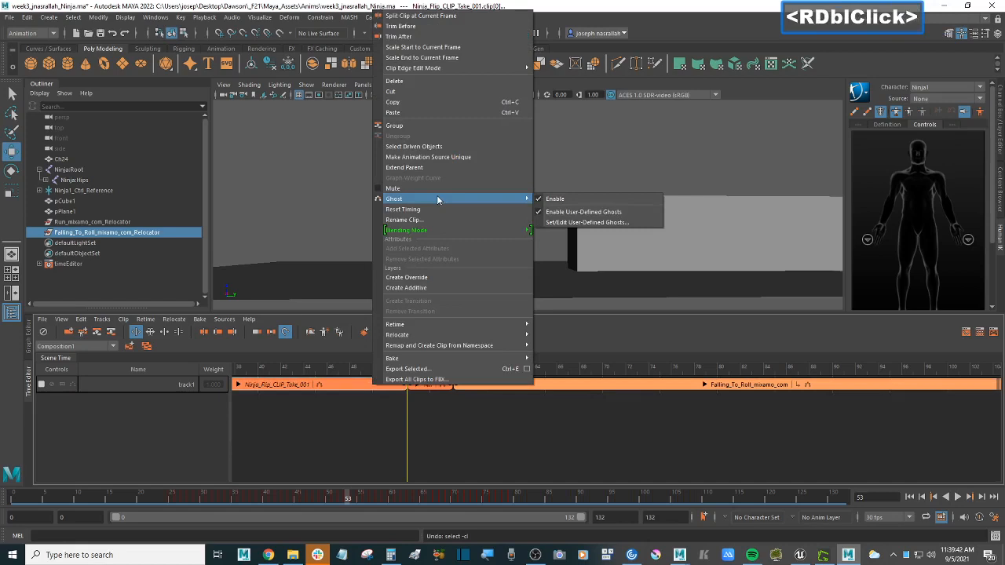
click(556, 199)
drag(402, 371, 428, 369)
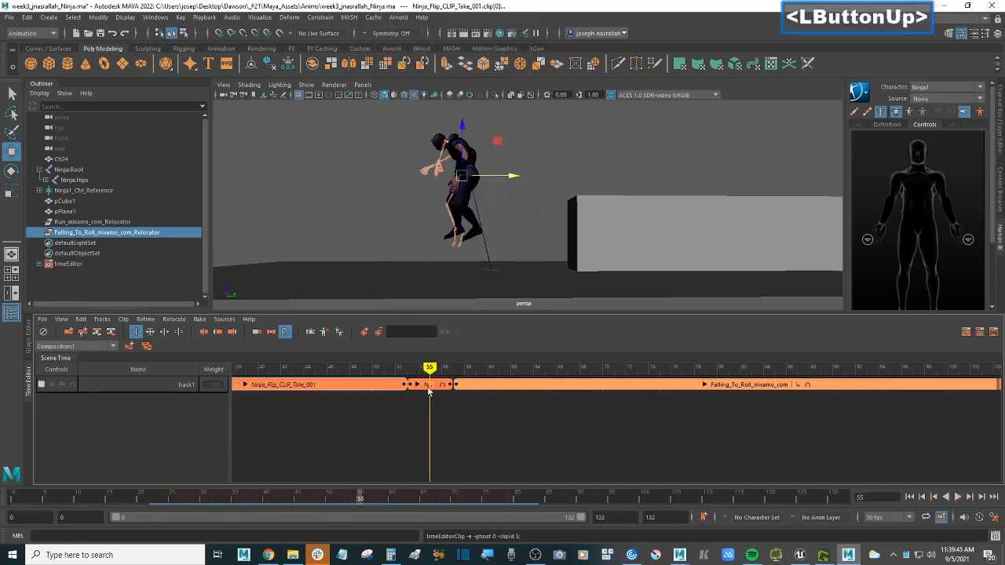
click(424, 386)
right_click(424, 387)
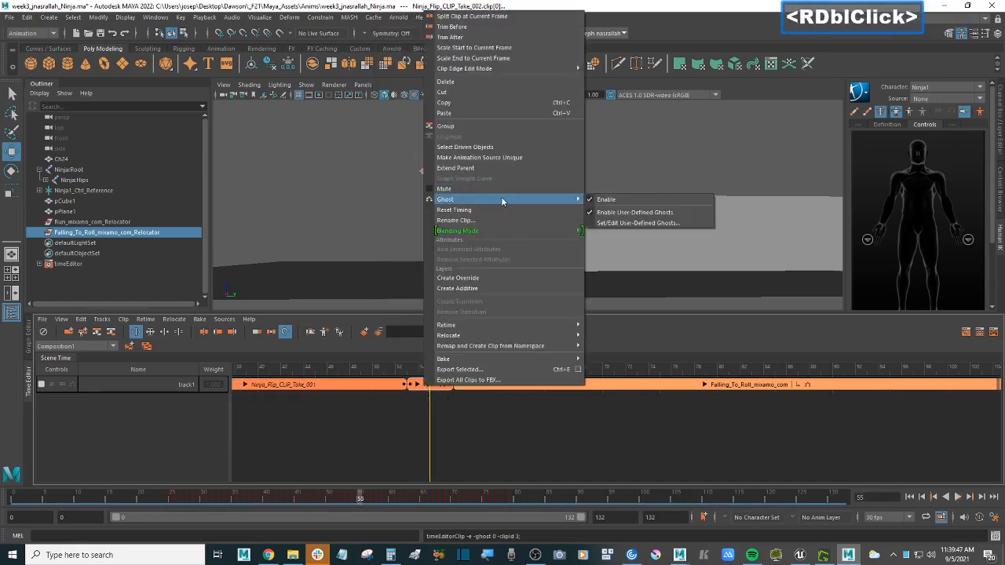
click(311, 180)
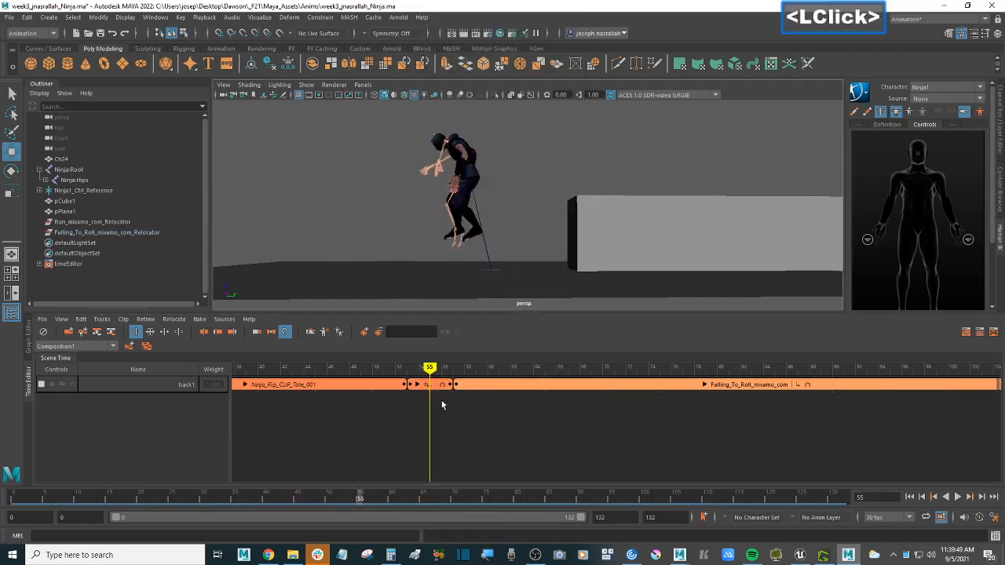
Compare the poses between frames 55 and 57, and slide the Falling_To_Roll clip earlier so it crossfades with the Ninja_Flip clip over about frames 54–57.
drag(437, 369, 465, 369)
drag(464, 369, 441, 367)
mouse_move(505, 225)
alt+mouse_down()
mouse_move(496, 249)
mouse_move(503, 241)
alt+mouse_up()
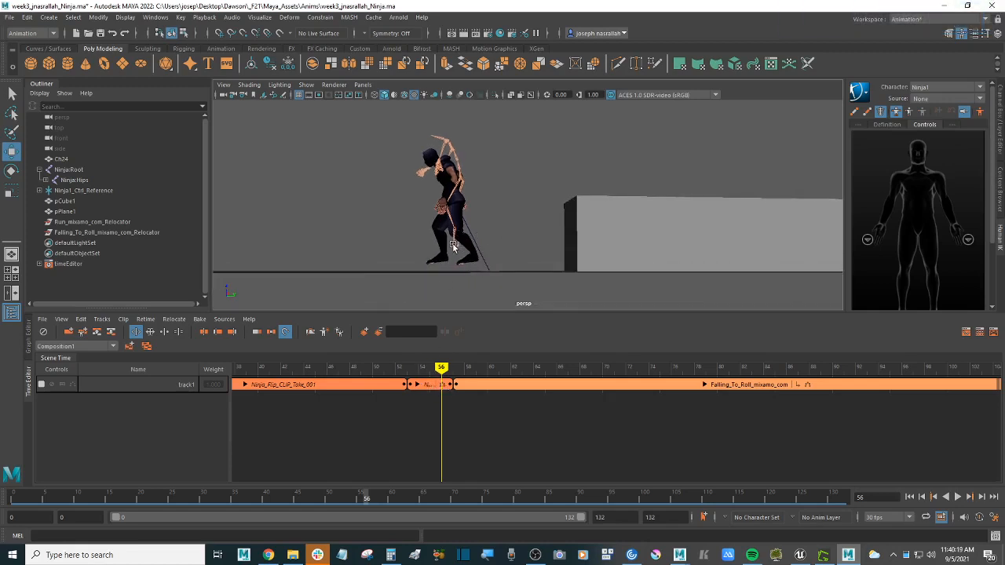
drag(440, 367, 430, 368)
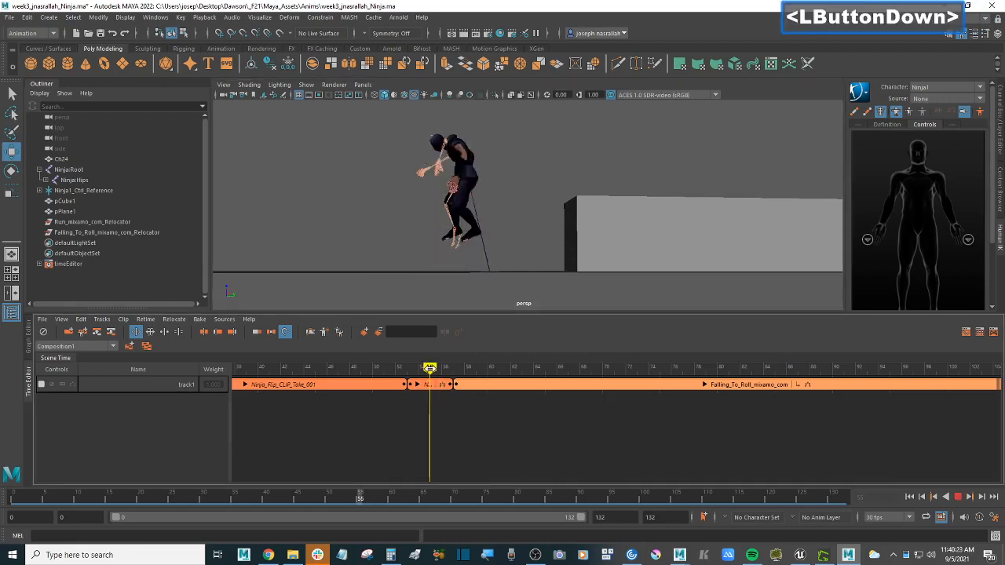
drag(430, 369, 453, 373)
click(540, 382)
drag(535, 387, 511, 386)
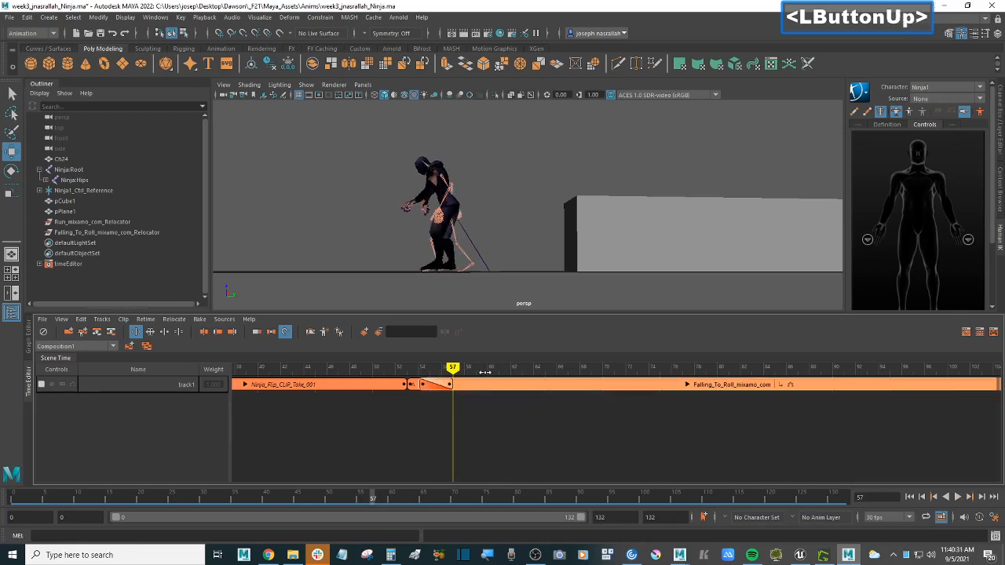
Play the animation from about frame 46 to check the crossfade from the flip into the roll.
drag(429, 369, 340, 366)
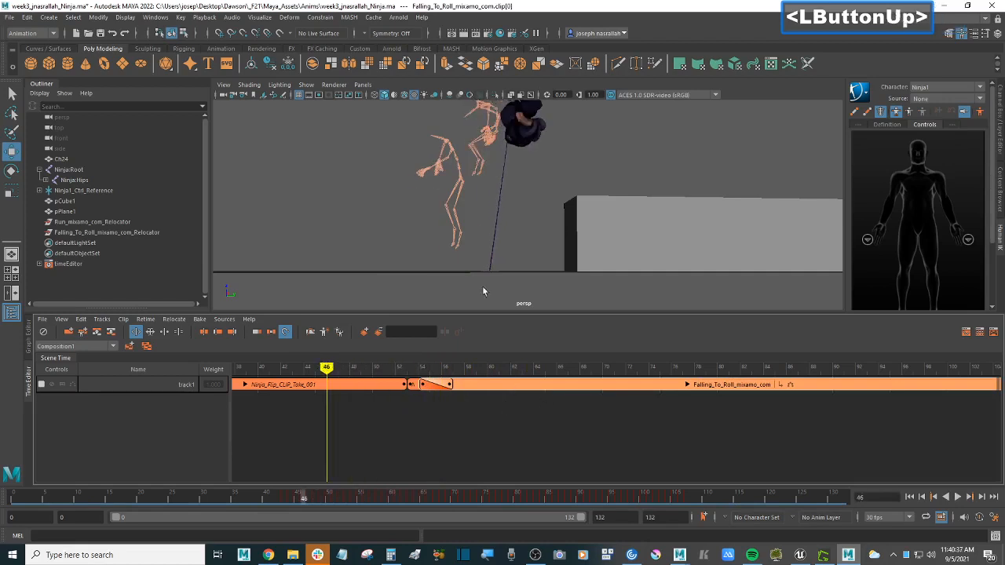
scroll(483, 291, down, 2)
alt+drag(483, 291, 538, 213)
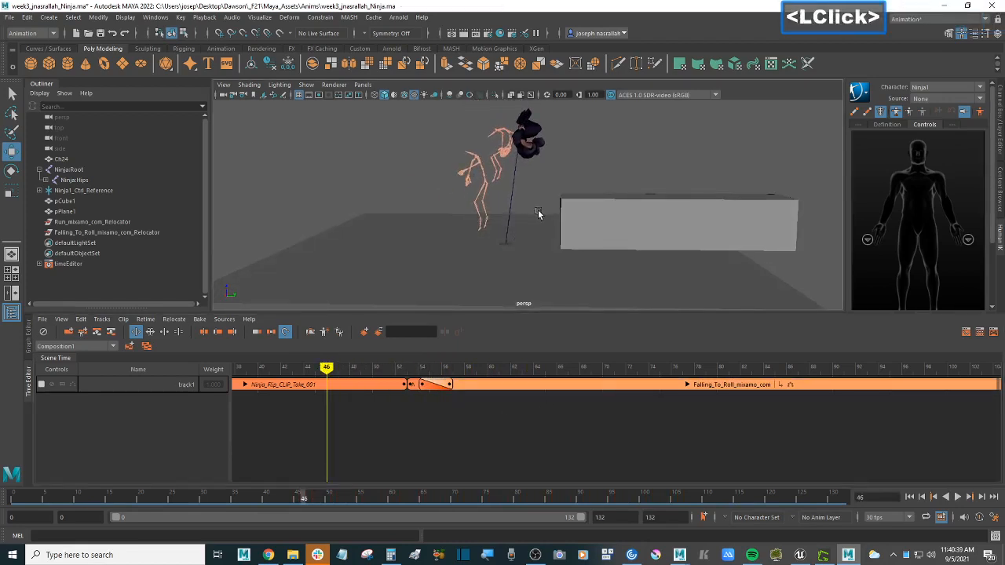
key(alt+v)
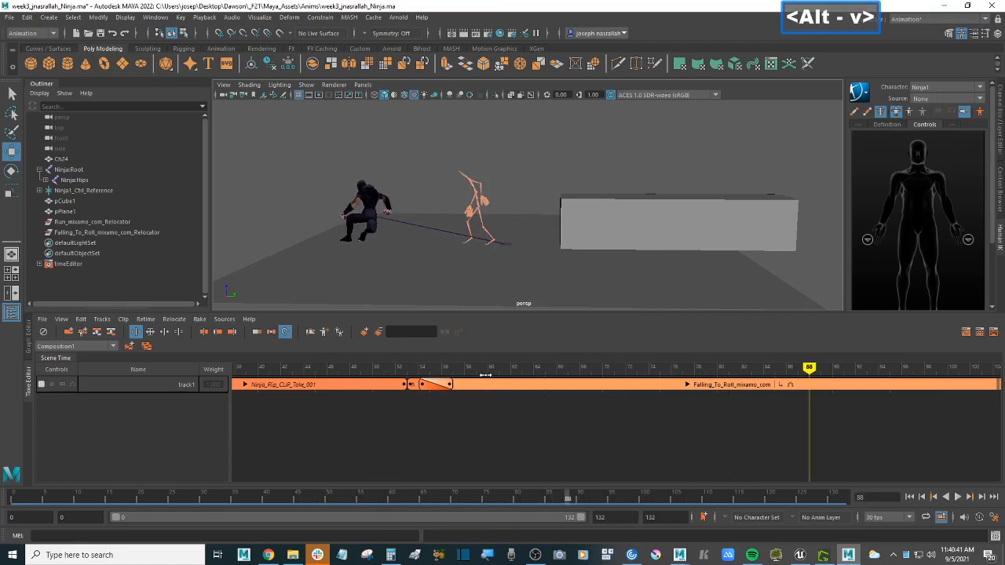
Disable ghosting on the short Ninja_Flip_CLIP_Take_002 clip.
click(515, 383)
shift+click(380, 385)
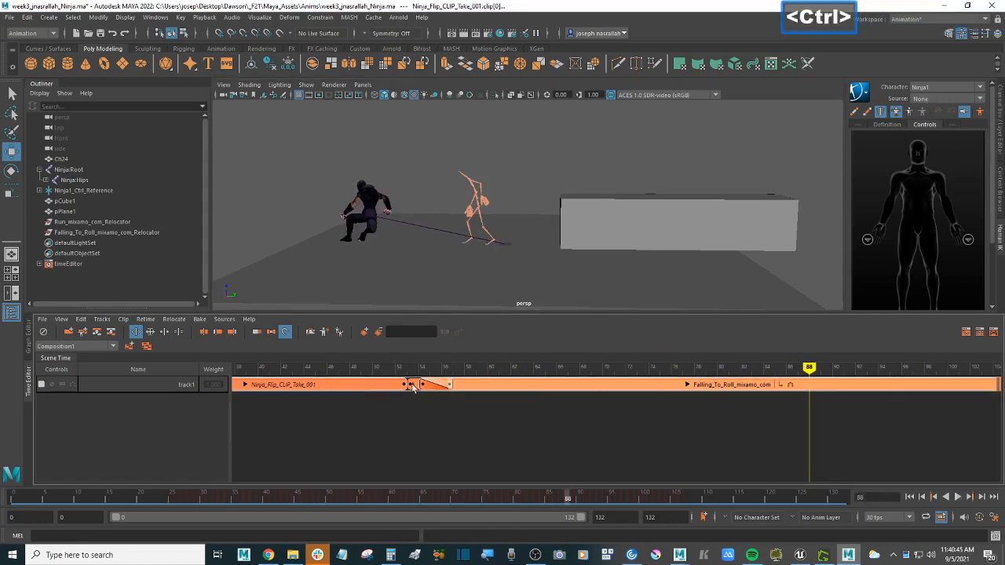
ctrl+click(413, 385)
click(482, 388)
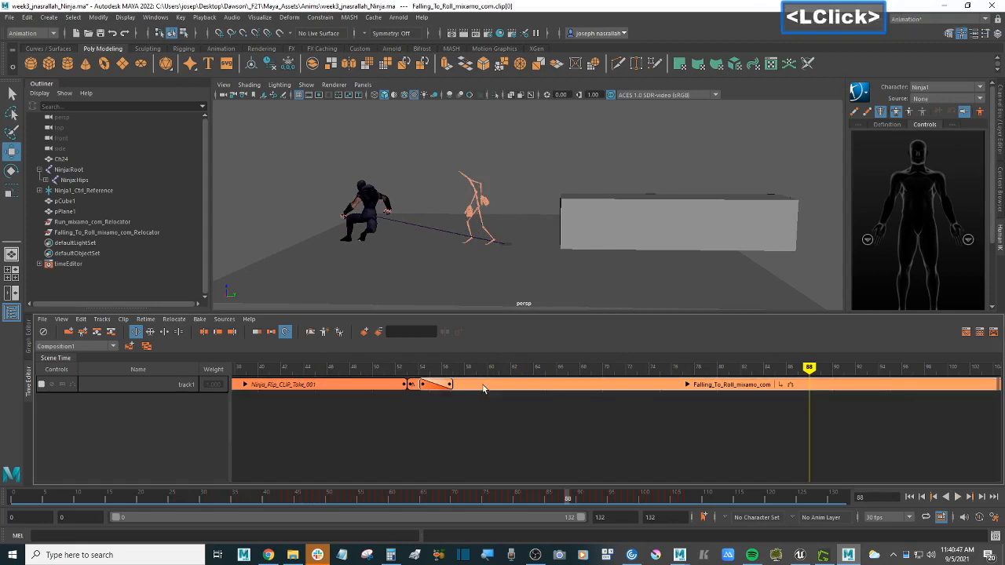
ctrl+click(415, 385)
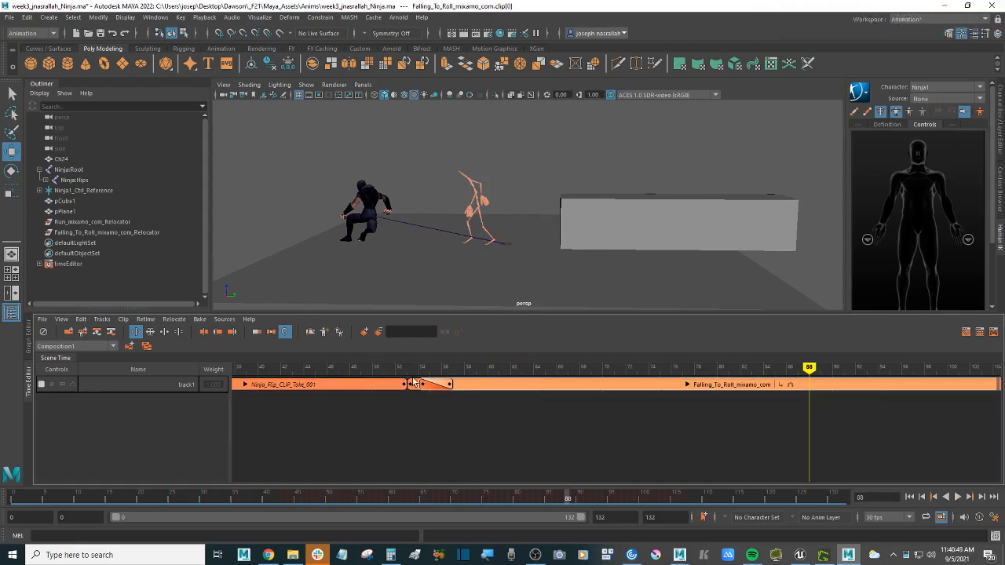
click(414, 385)
right_click(414, 386)
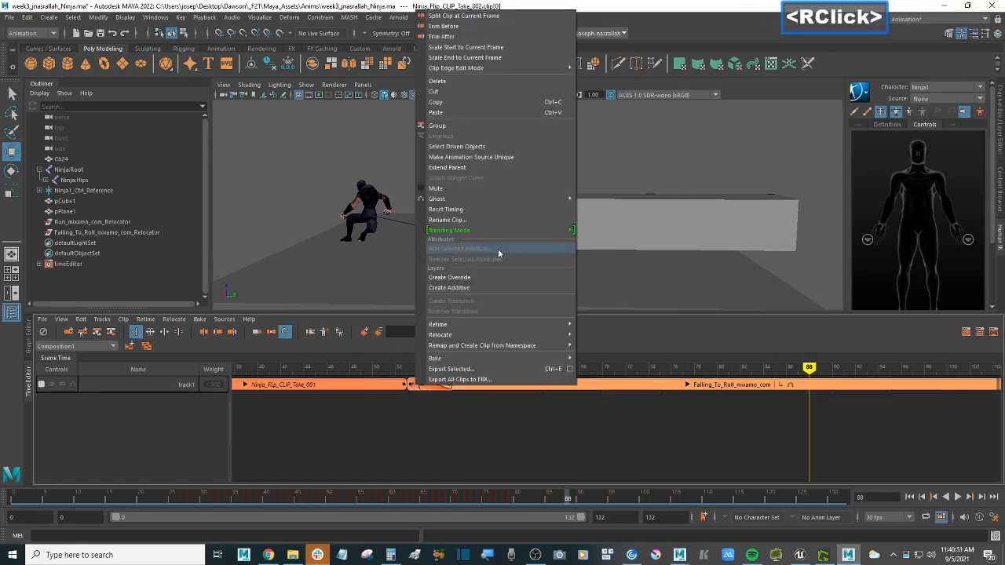
mouse_move(534, 199)
click(598, 198)
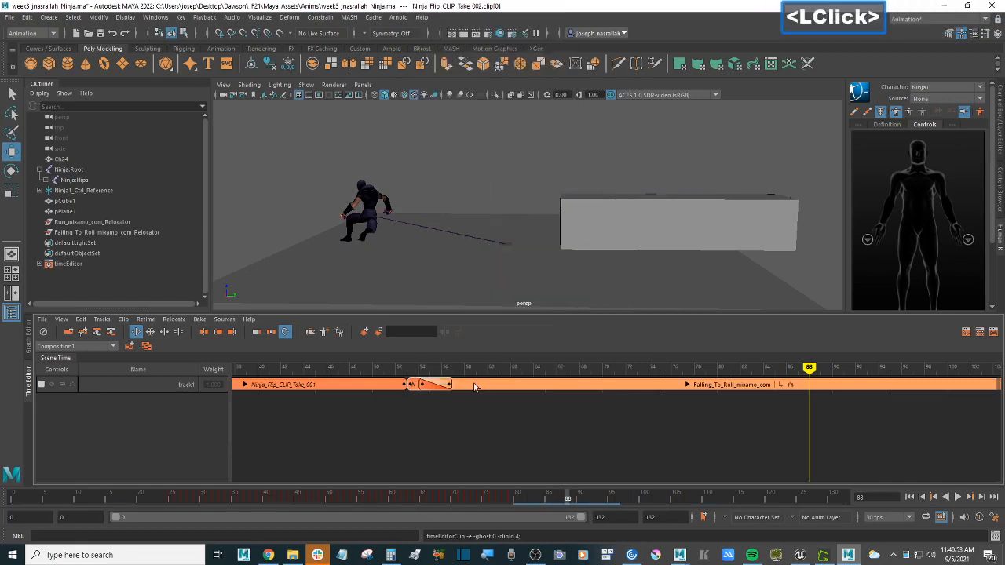
Disable ghosting on the Falling_To_Roll_mixamo_com clip.
right_click(479, 387)
mouse_move(532, 197)
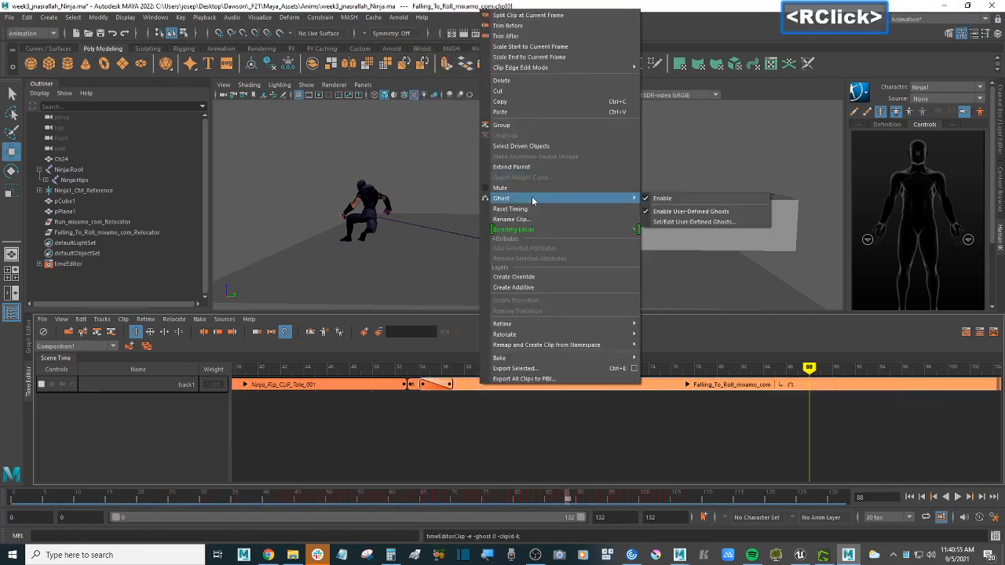
click(671, 198)
Play back the combined animation without ghosts from a wider view and stop the playback.
alt+scroll(509, 176, down, 2)
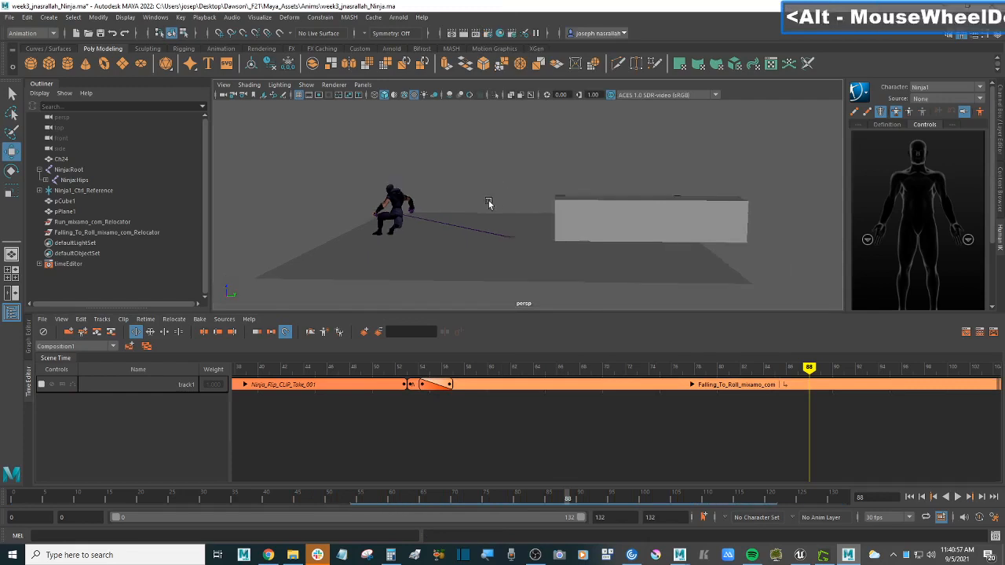
alt+drag(506, 184, 510, 192)
alt+scroll(507, 196, up, 2)
alt+middle_drag(504, 209, 482, 213)
click(480, 194)
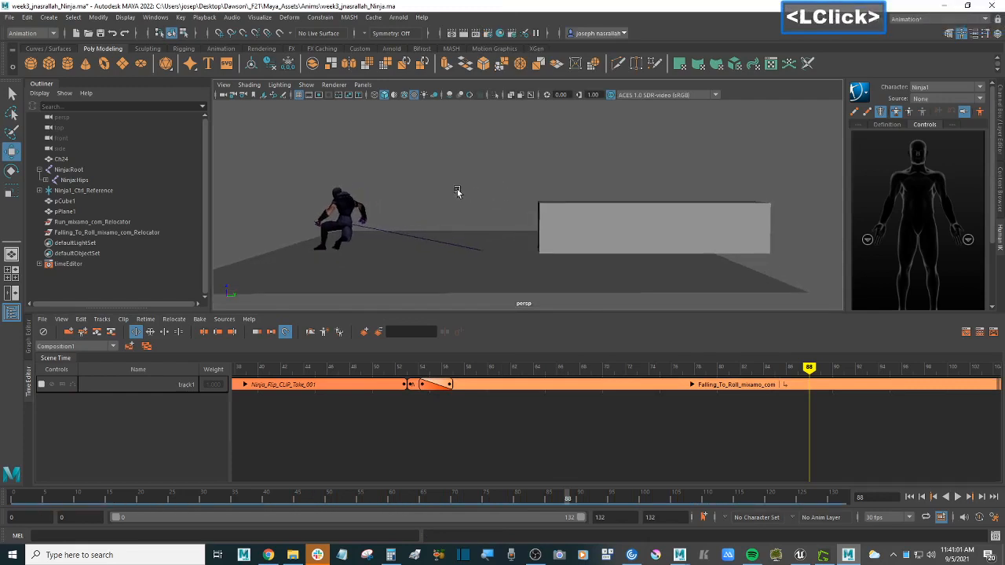
click(483, 206)
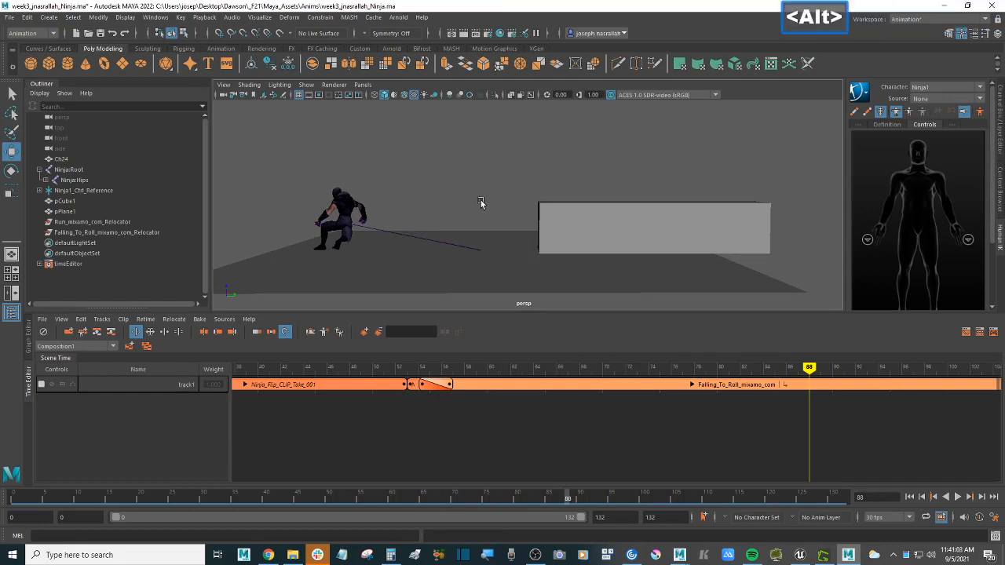
key(alt+v)
scroll(479, 204, down, 3)
scroll(475, 205, up, 2)
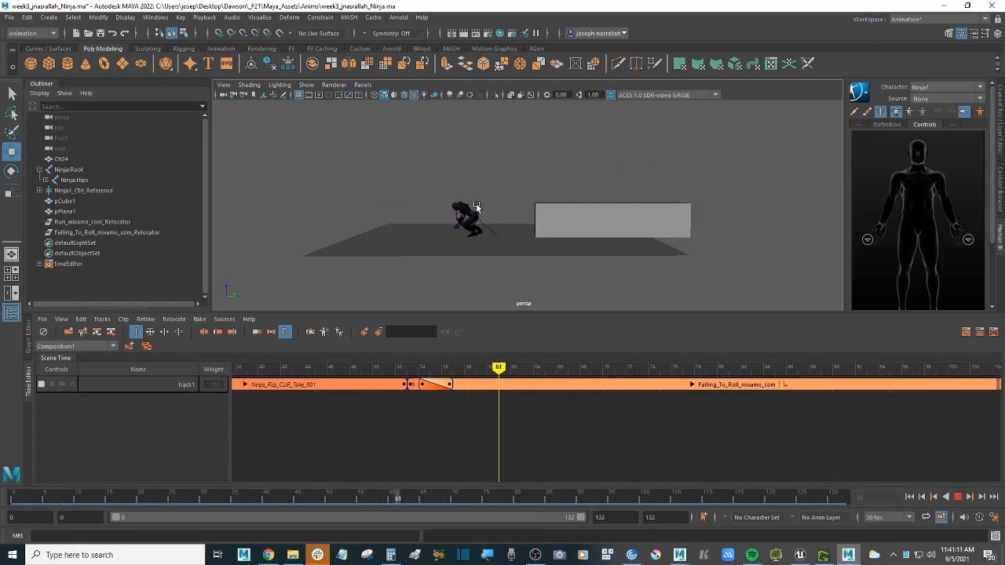
key(alt+v)
Set the current time to frame 53 and enable ghosting on the Falling_To_Roll_mixamo_com clip.
drag(476, 368, 258, 369)
scroll(381, 381, down, 1)
ctrl+scroll(381, 381, down, 1)
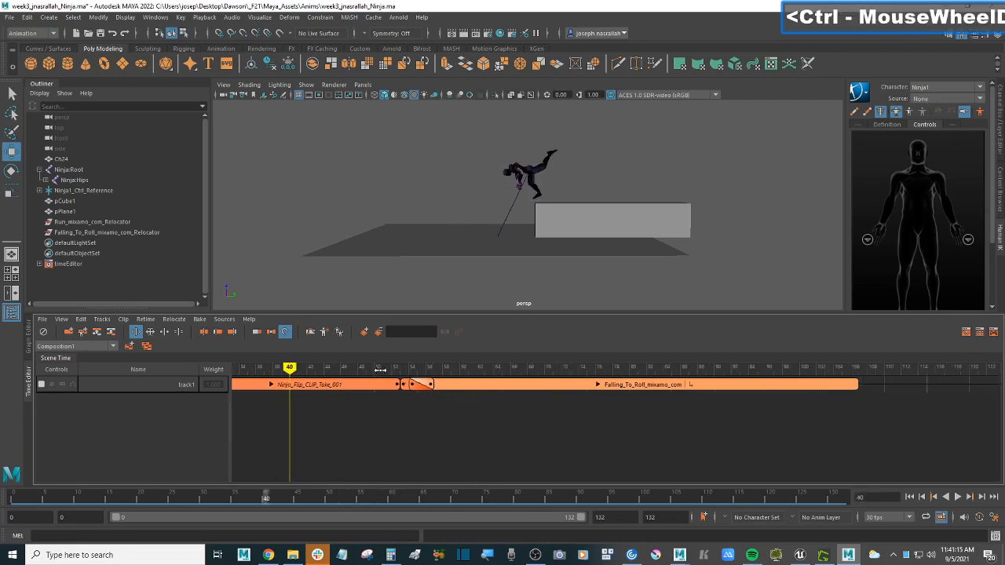
mouse_move(412, 367)
mouse_down()
mouse_move(442, 367)
mouse_move(400, 367)
mouse_up()
right_click(483, 384)
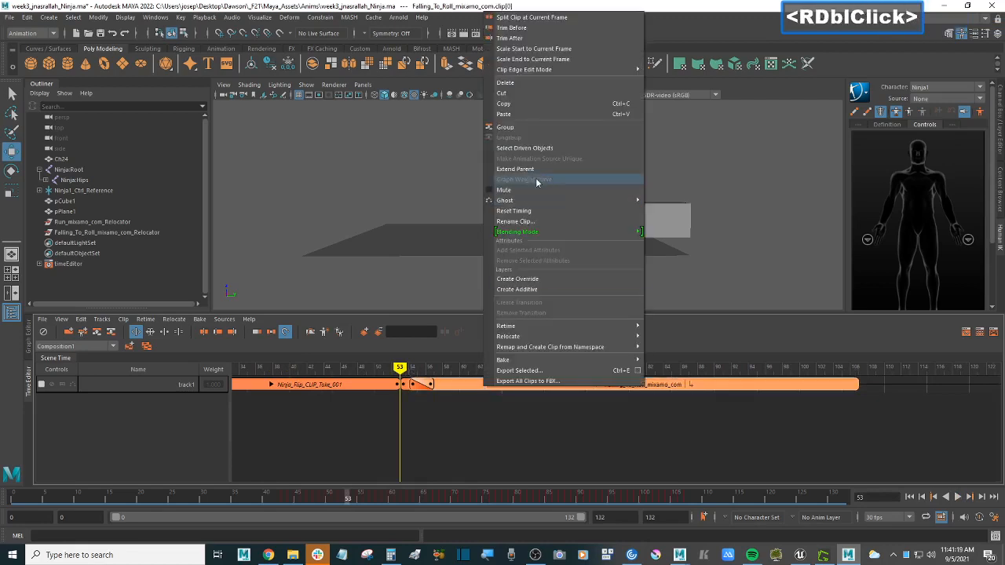
mouse_move(547, 200)
click(663, 201)
scroll(536, 228, up, 3)
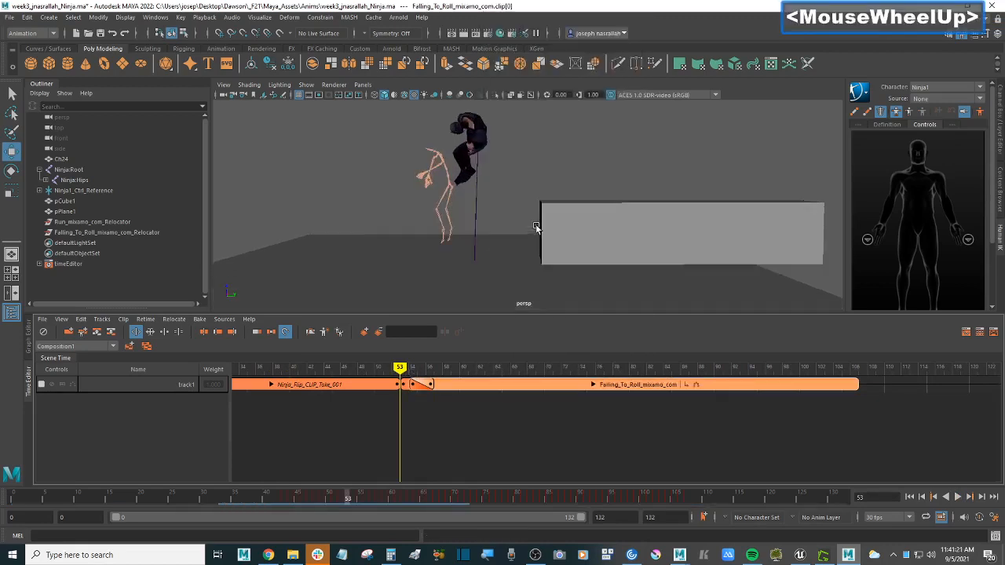
Enable ghosting on the Ninja_Flip_CLIP_Take_002 clip at frame 54 and scrub between frames 48 and 57 to compare the ghosts with the character.
mouse_move(400, 369)
mouse_down()
mouse_move(440, 369)
mouse_move(391, 369)
mouse_move(408, 370)
mouse_up()
click(408, 384)
right_click(408, 386)
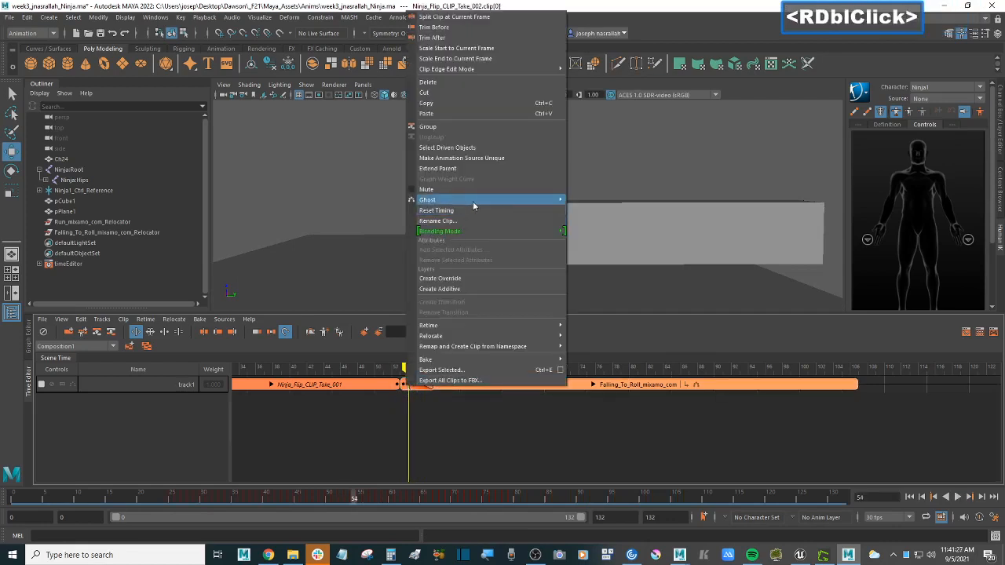
mouse_move(473, 200)
click(571, 205)
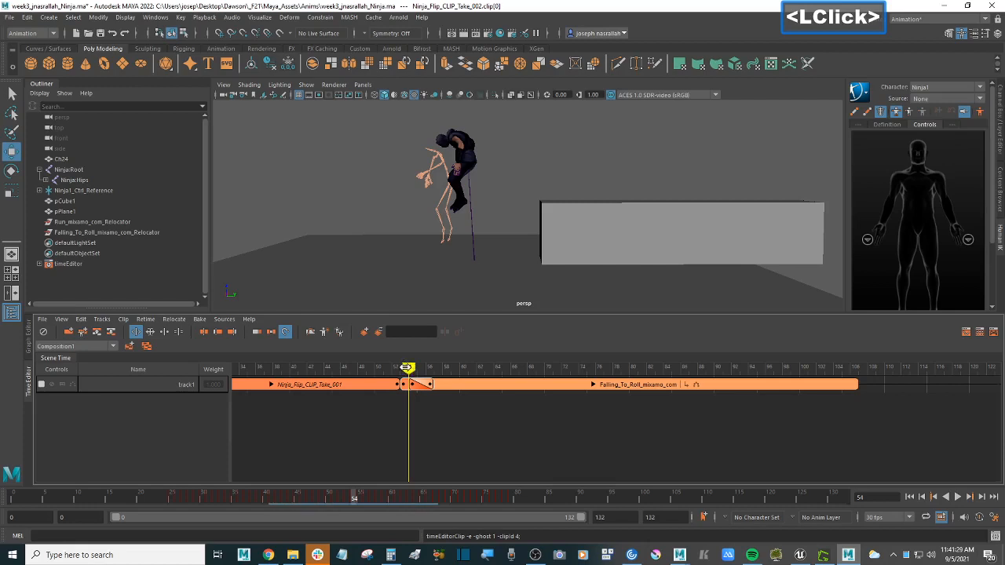
drag(407, 367, 357, 367)
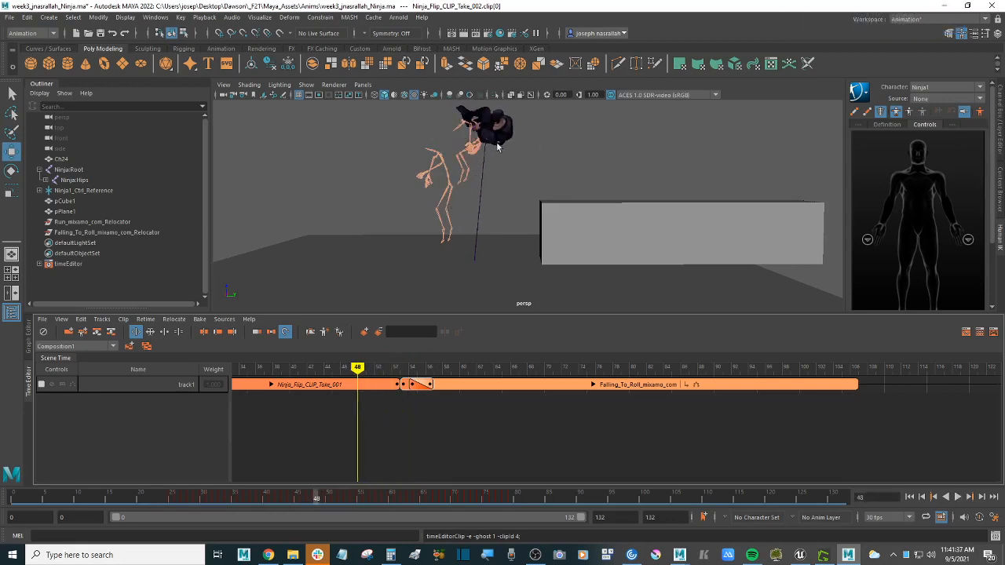
drag(369, 370, 428, 384)
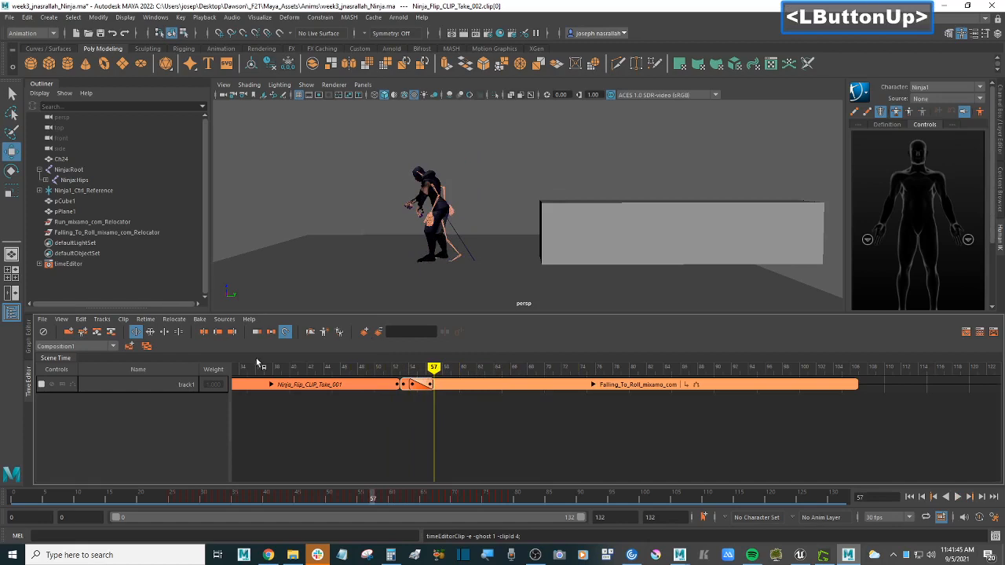
Turn ghosting off on the Falling_To_Roll_mixamo_com clip and enable it again at frame 57.
right_click(473, 386)
mouse_move(568, 209)
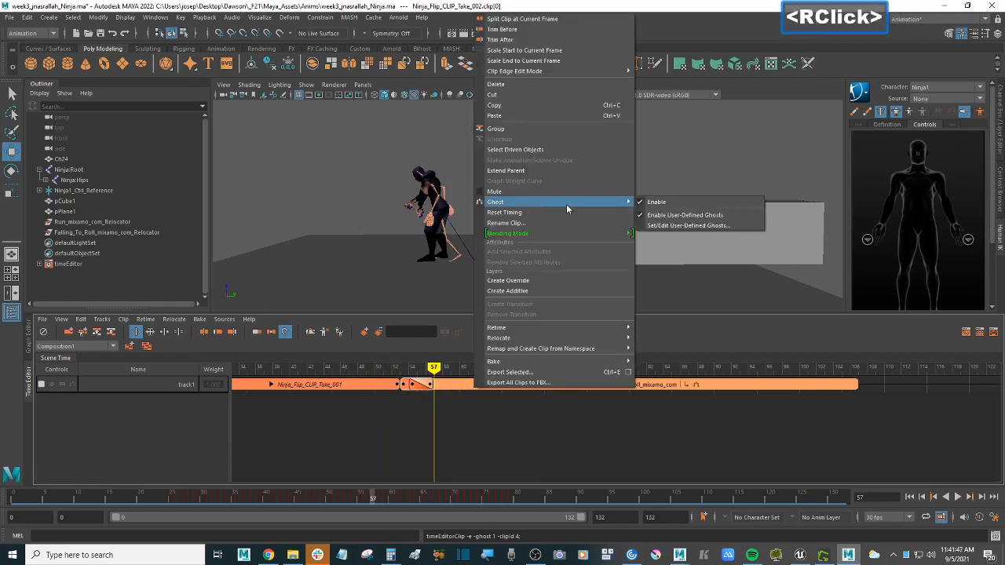
click(641, 208)
click(461, 389)
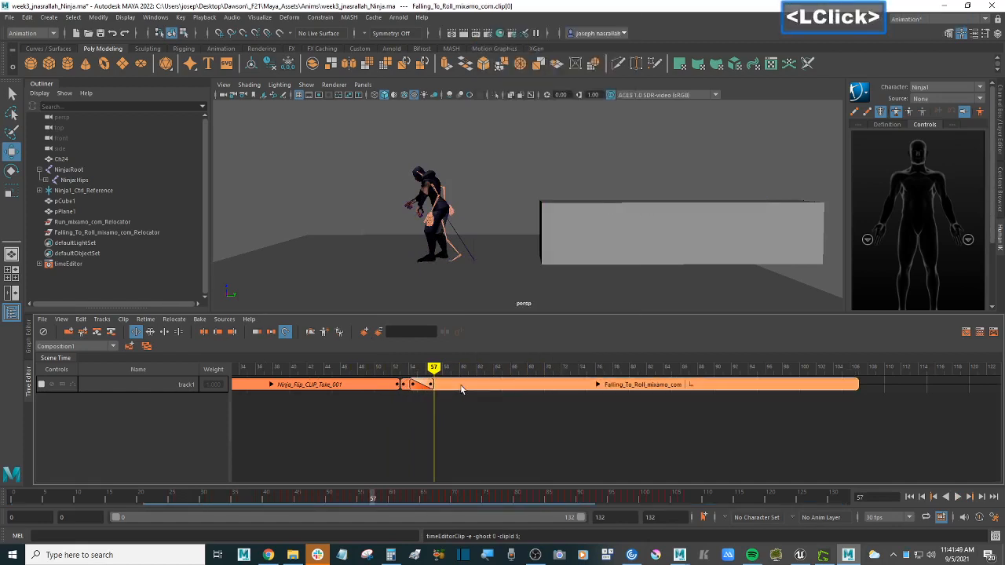
right_click(461, 390)
mouse_move(589, 197)
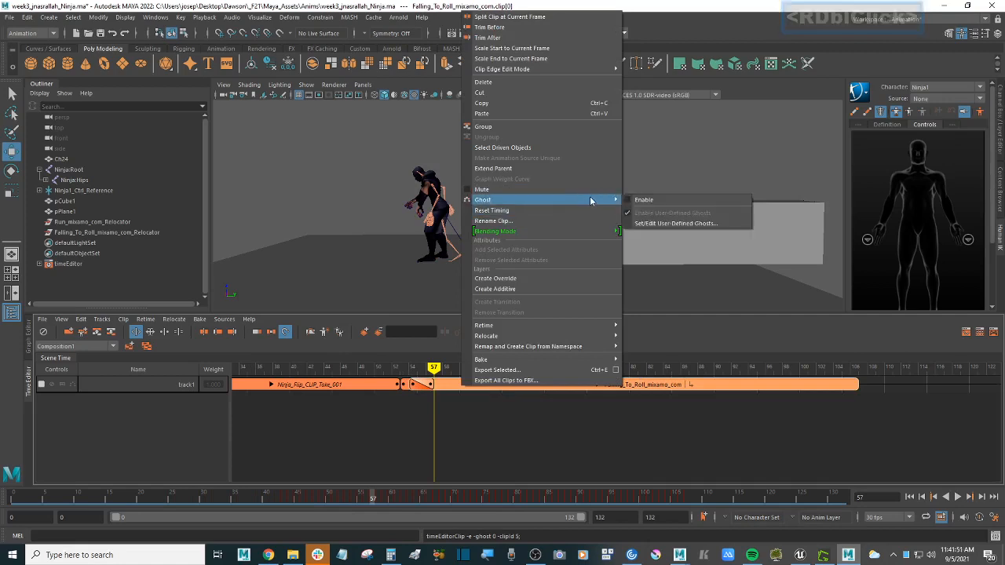
click(658, 200)
Play the animation with ghosting enabled and stop at frame 97.
mouse_move(505, 208)
alt+mouse_down()
mouse_move(509, 197)
mouse_move(500, 210)
alt+mouse_up()
click(502, 204)
key(alt)
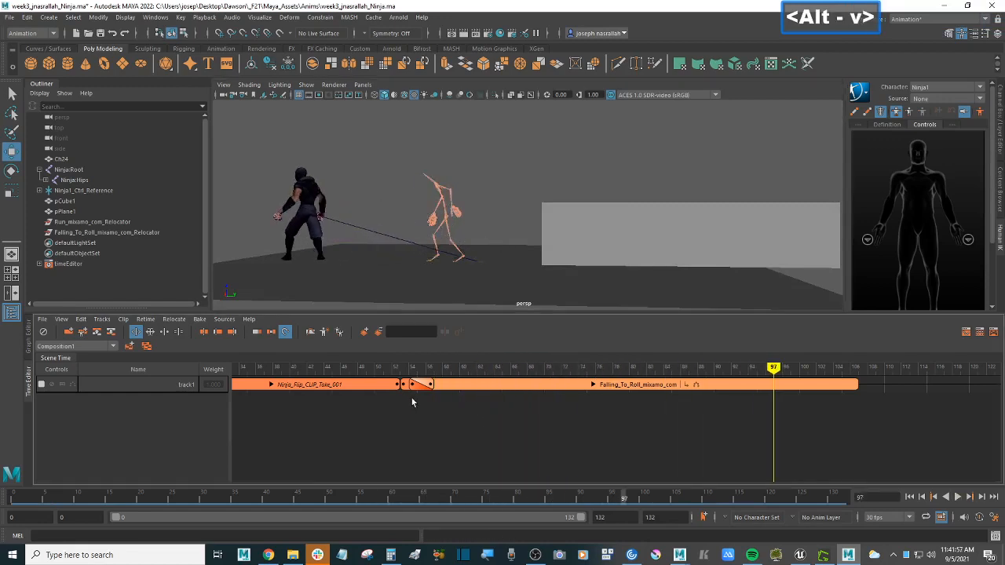
Disable ghosting on the Falling_To_Roll_mixamo_com clip again.
click(492, 385)
right_click(496, 385)
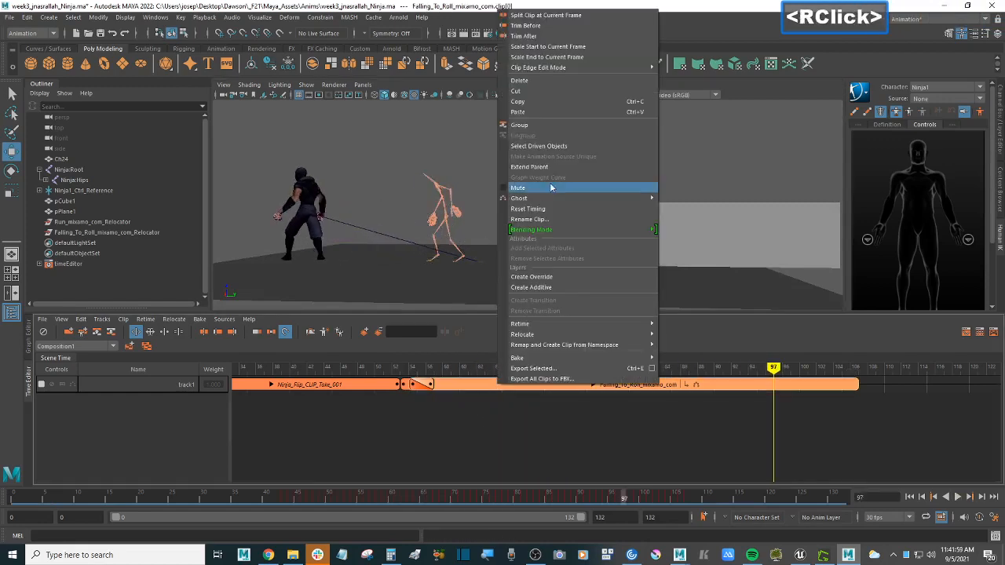
mouse_move(556, 198)
click(680, 198)
click(442, 395)
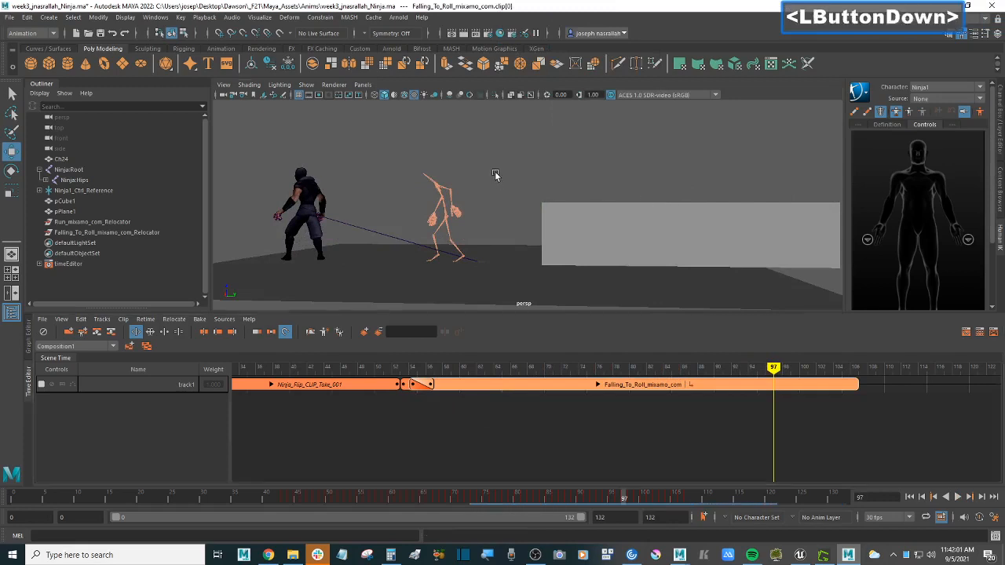
Disable ghosting on the short Ninja_Flip_CLIP_Take_002 clip again.
right_click(462, 388)
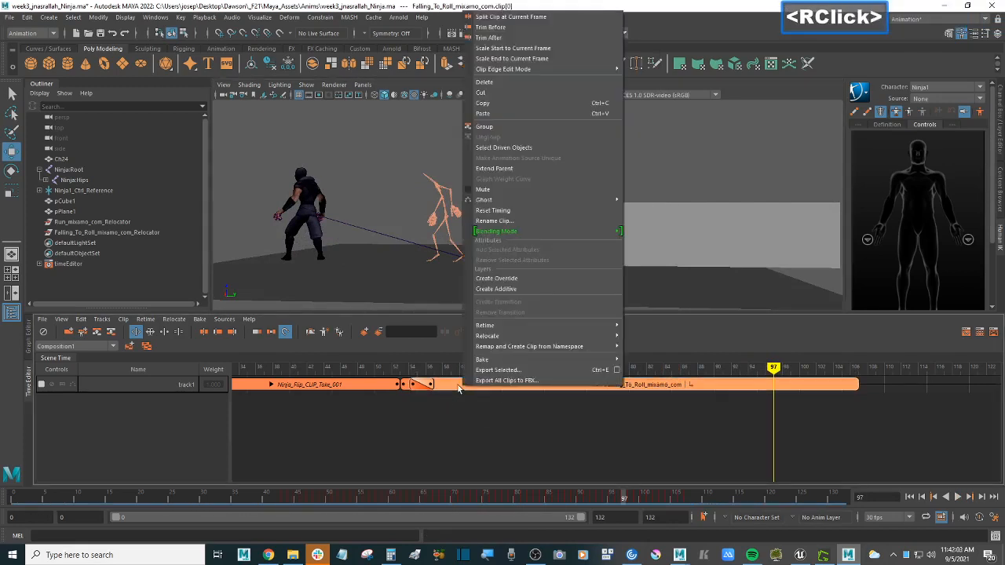
click(409, 407)
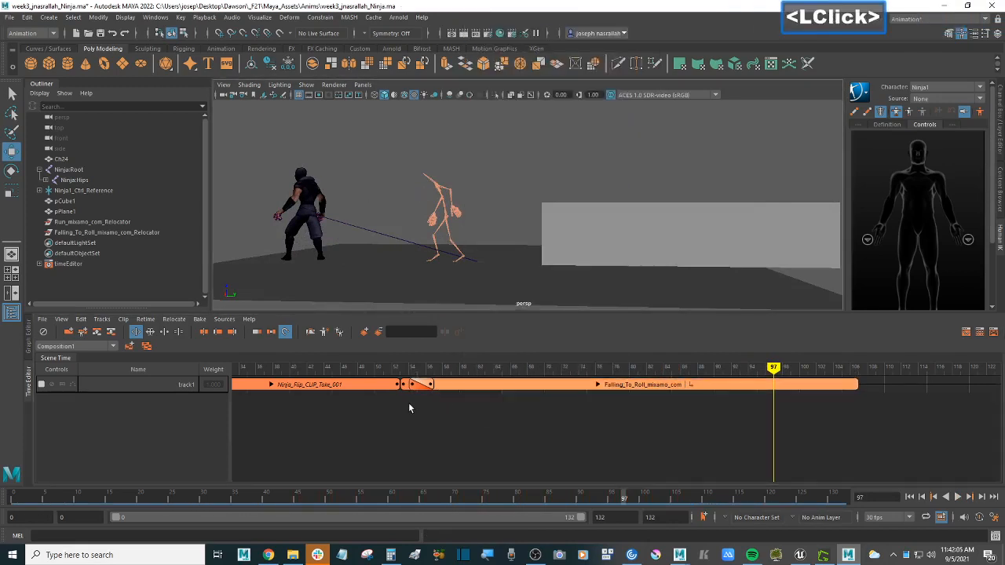
click(403, 385)
right_click(406, 387)
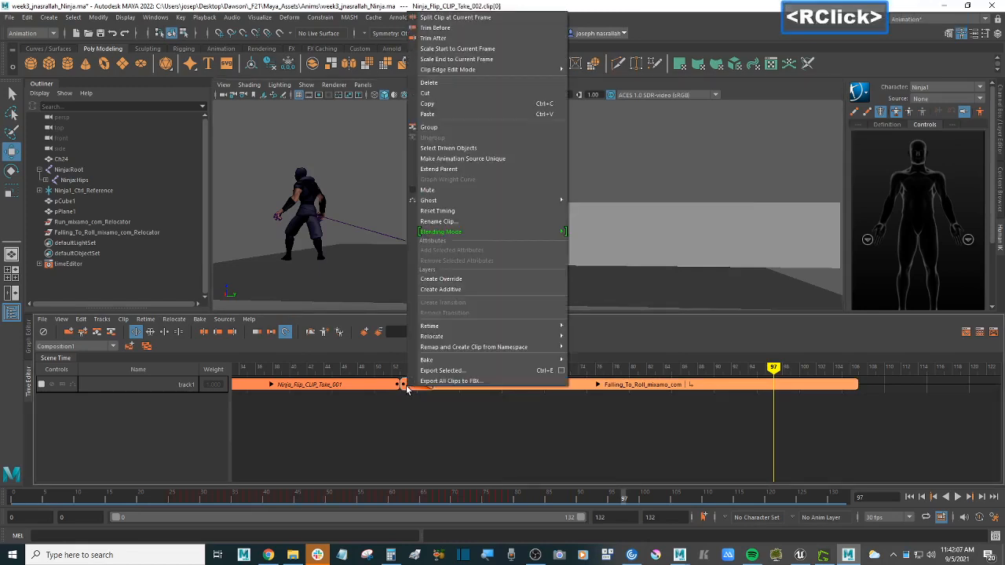
mouse_move(523, 201)
click(619, 203)
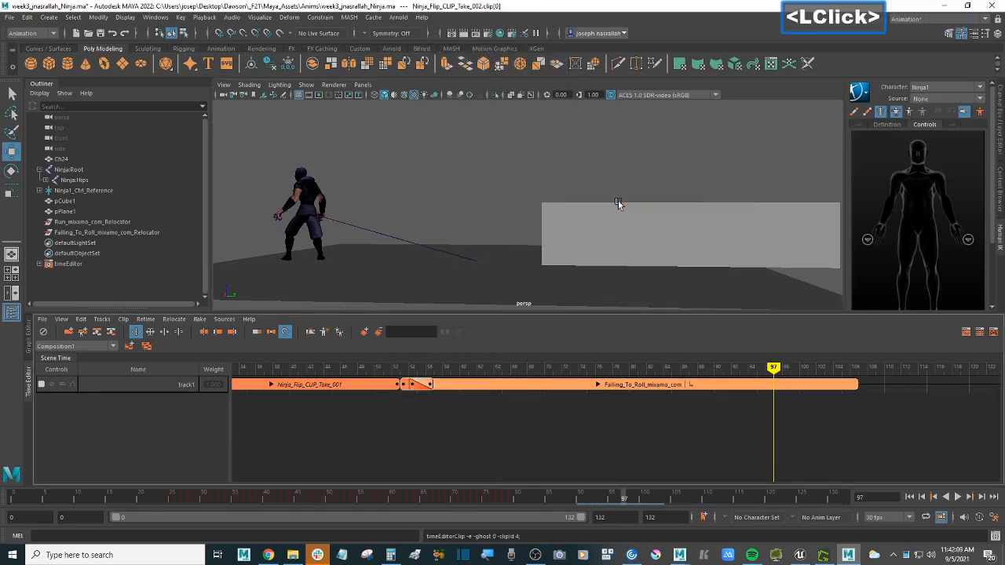
Play back the combined ninja animation and stop at frame 106.
key(alt+v)
scroll(464, 235, down, 5)
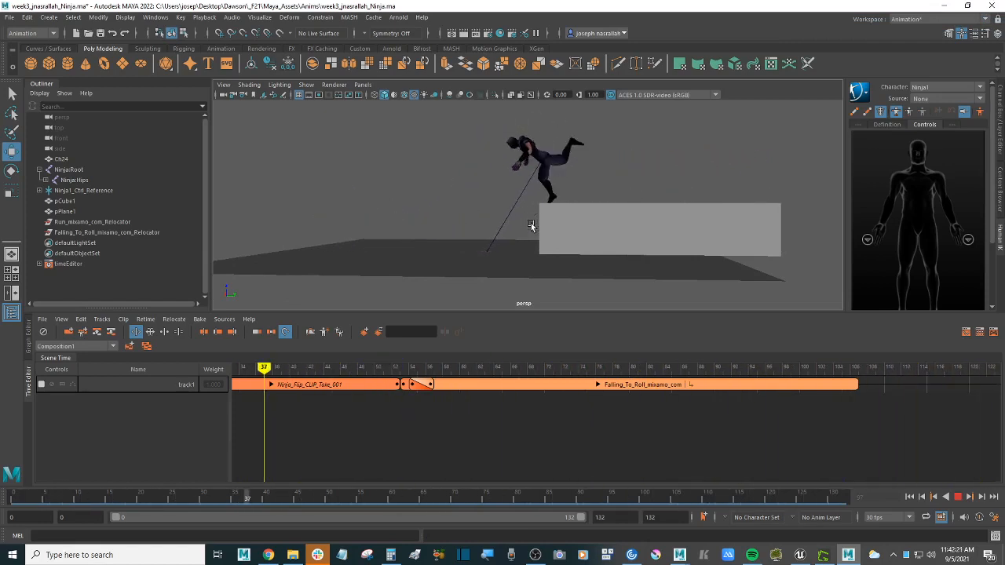
key(alt+f)
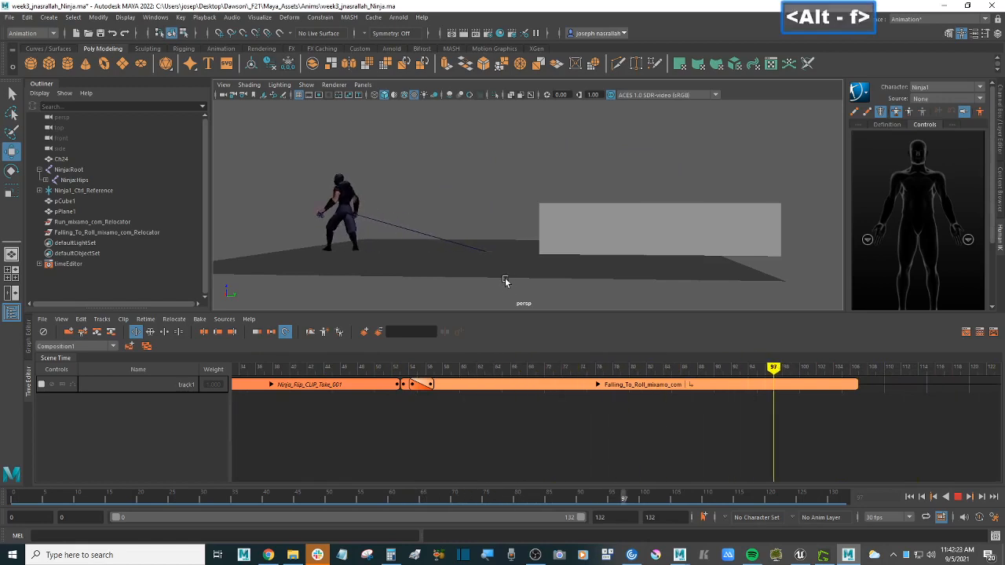
key(alt+v)
Scale the Falling_To_Roll_mixamo_com clip shorter from its end so that it finishes at about frame 90.
click(659, 390)
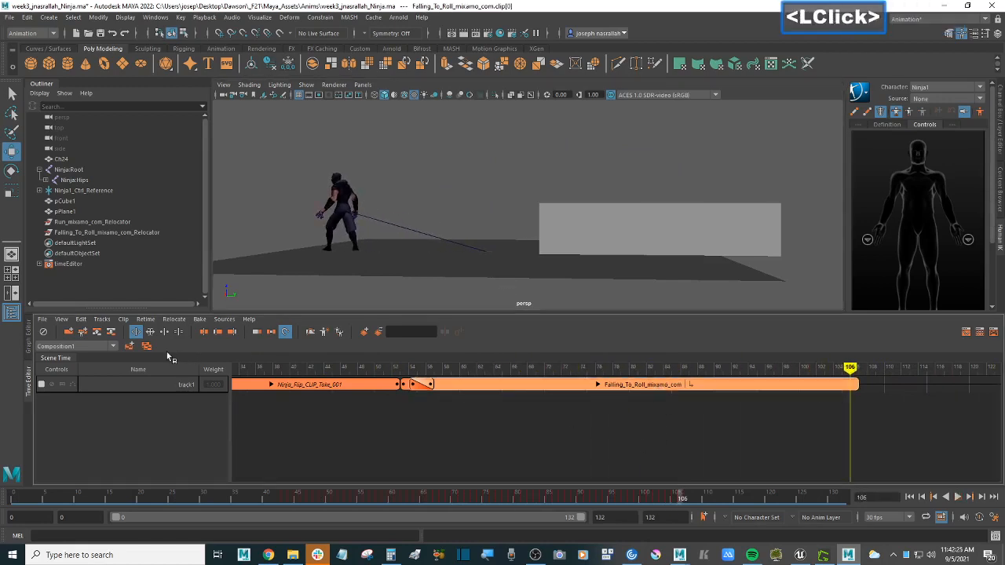
click(150, 333)
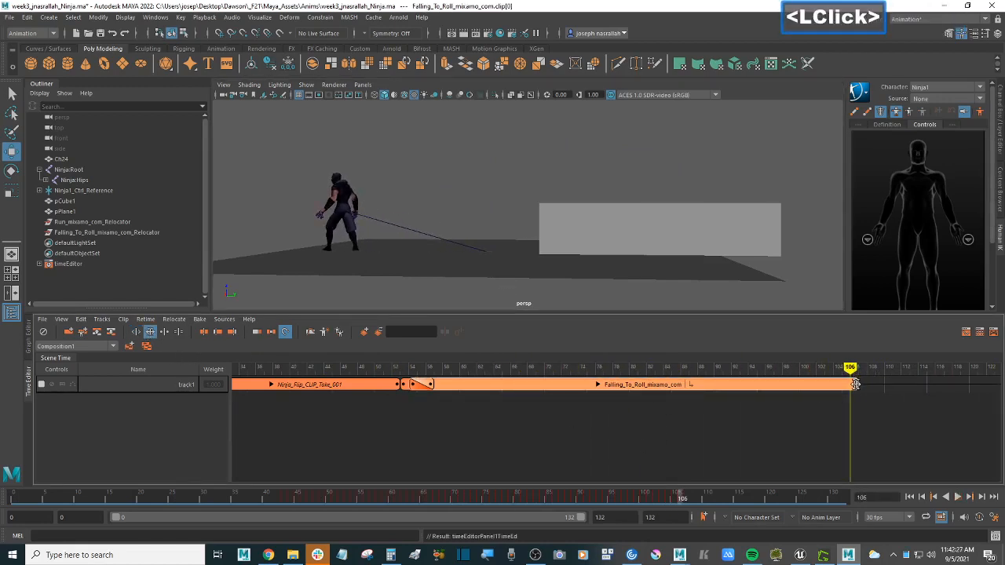
drag(855, 384, 707, 387)
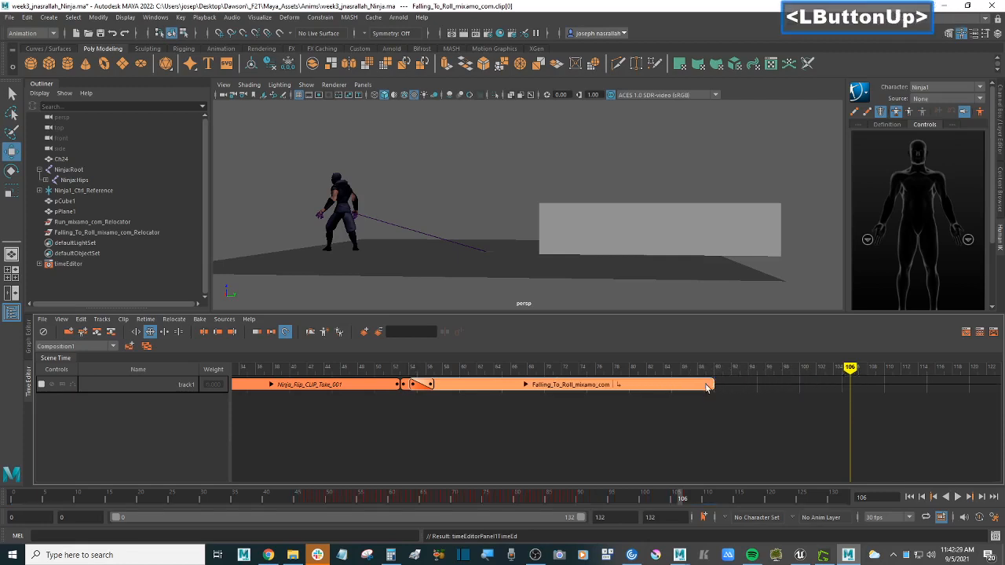
Play the animation to check the speed of the roll and stop at frame 92.
key(alt)
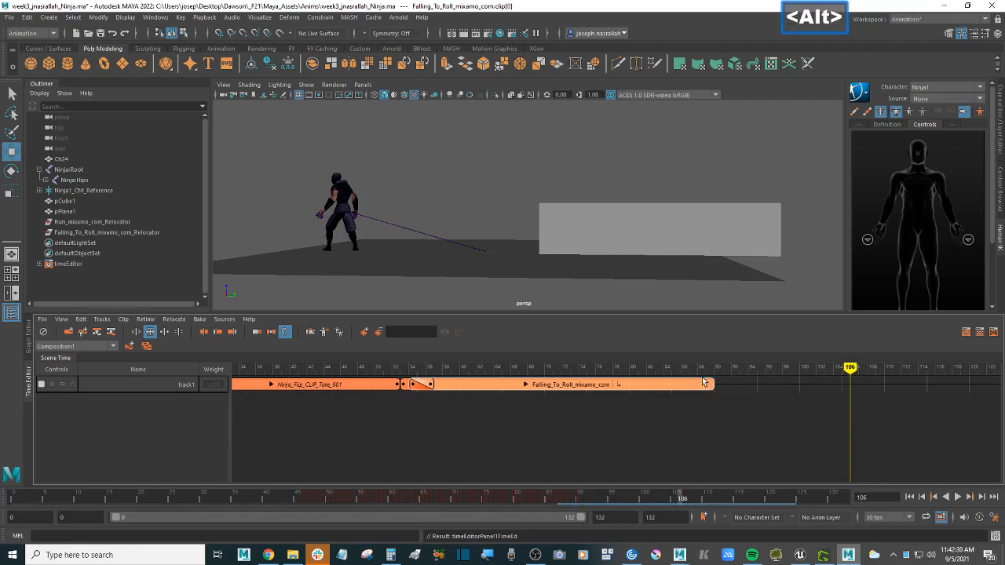
key(alt+v)
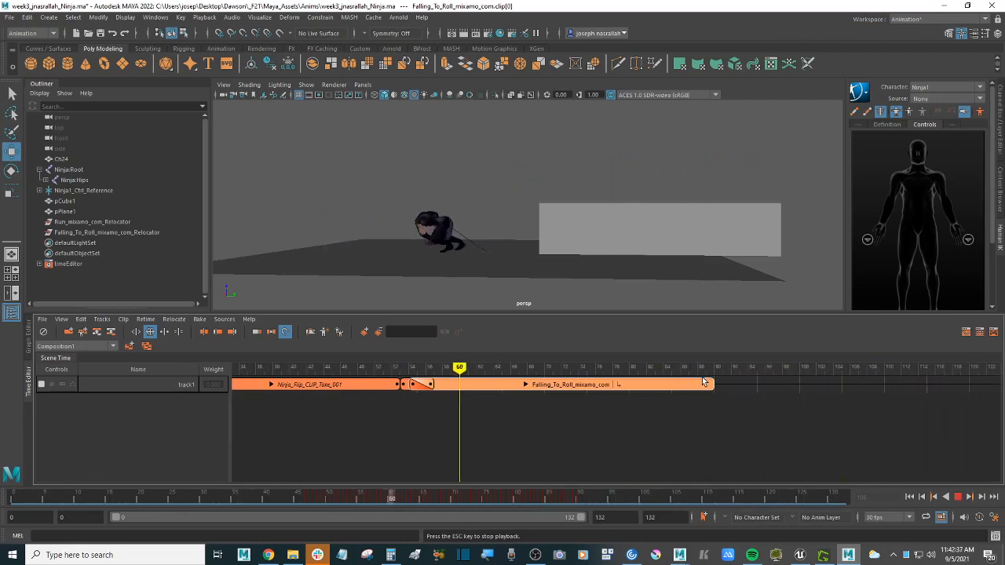
key(alt+v)
scroll(492, 249, down, 2)
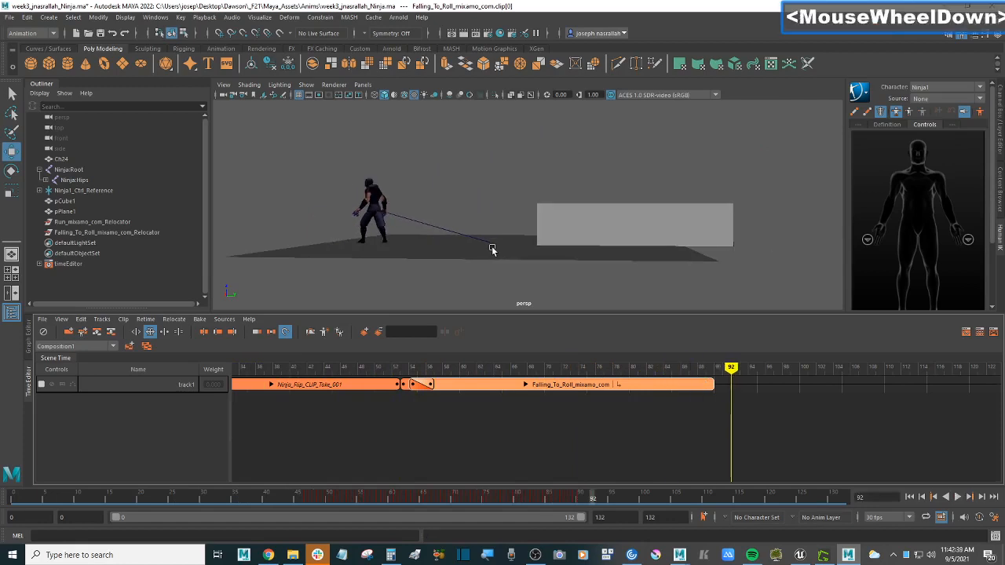
Save the scene and frame all clips of track1 in the Time Editor.
alt+drag(491, 249, 504, 256)
alt+scroll(480, 272, up, 2)
alt+middle_drag(480, 271, 502, 261)
mouse_move(502, 258)
alt+mouse_down()
mouse_move(516, 253)
mouse_move(505, 259)
alt+mouse_up()
alt+scroll(510, 255, down, 2)
alt+middle_drag(510, 255, 488, 253)
alt+drag(488, 255, 512, 254)
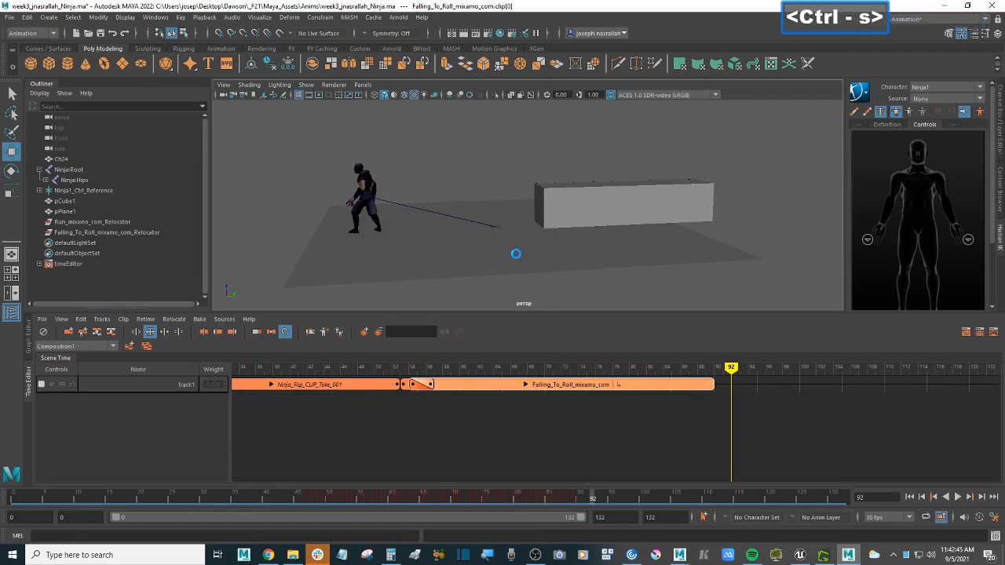
click(532, 419)
key(a)
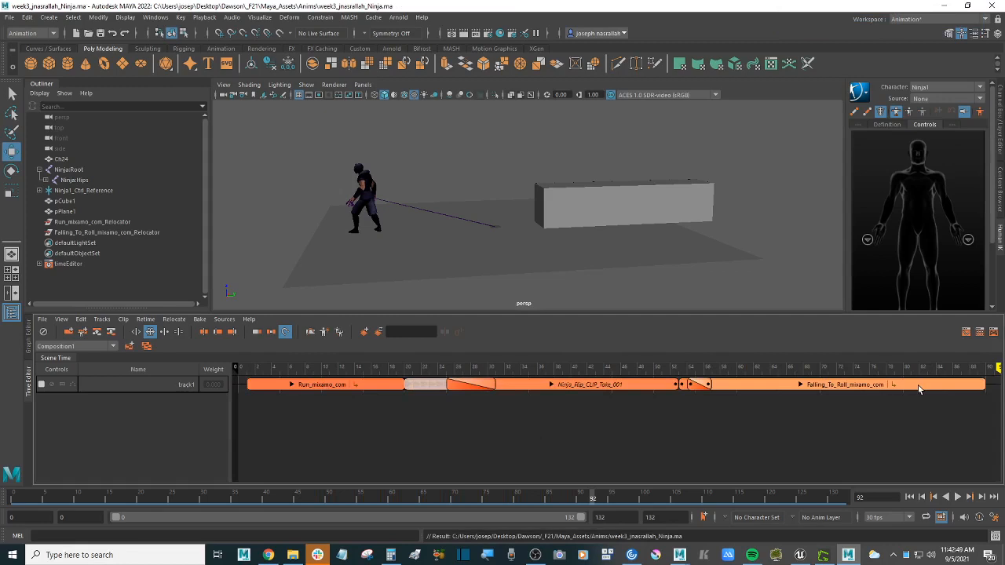
alt+drag(488, 235, 543, 241)
click(623, 284)
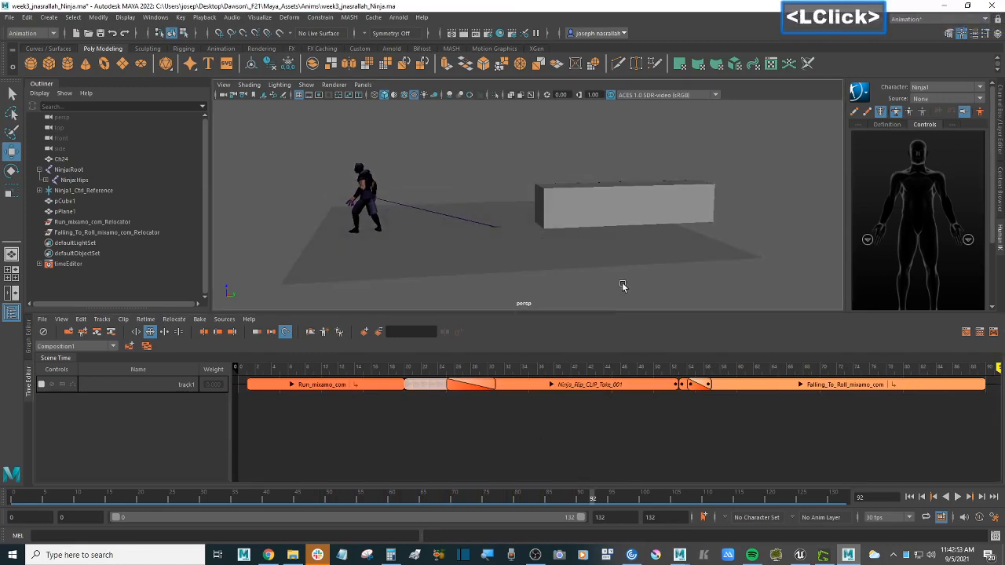
click(624, 286)
click(618, 283)
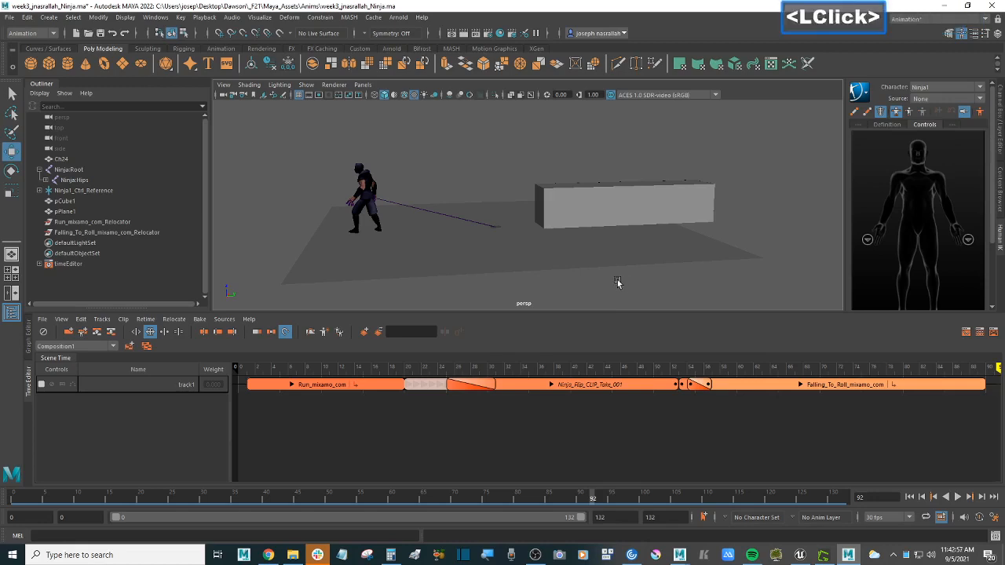
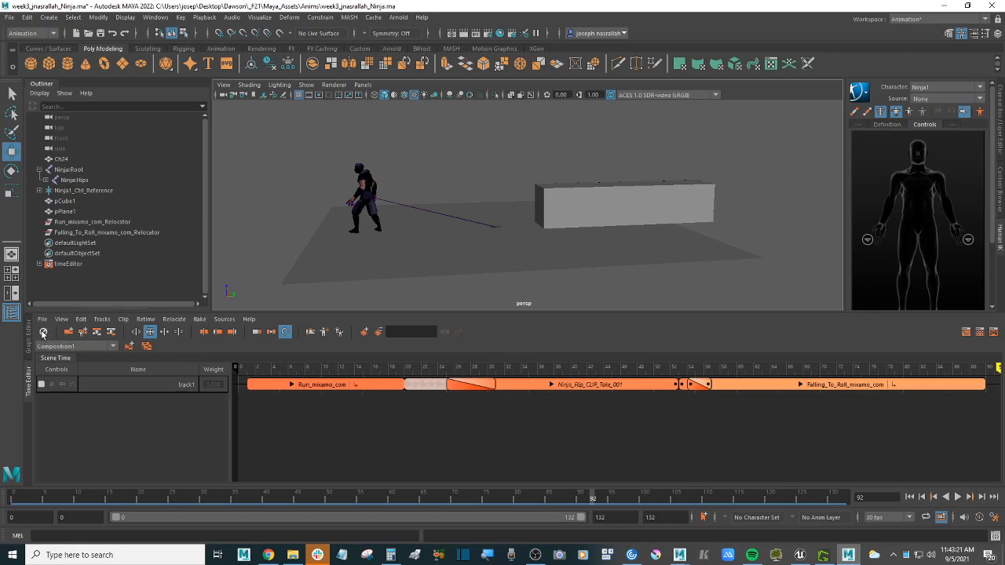
Turn on Scene Authoring mode, play the timeline to frame 53, and turn the mode off again.
click(43, 333)
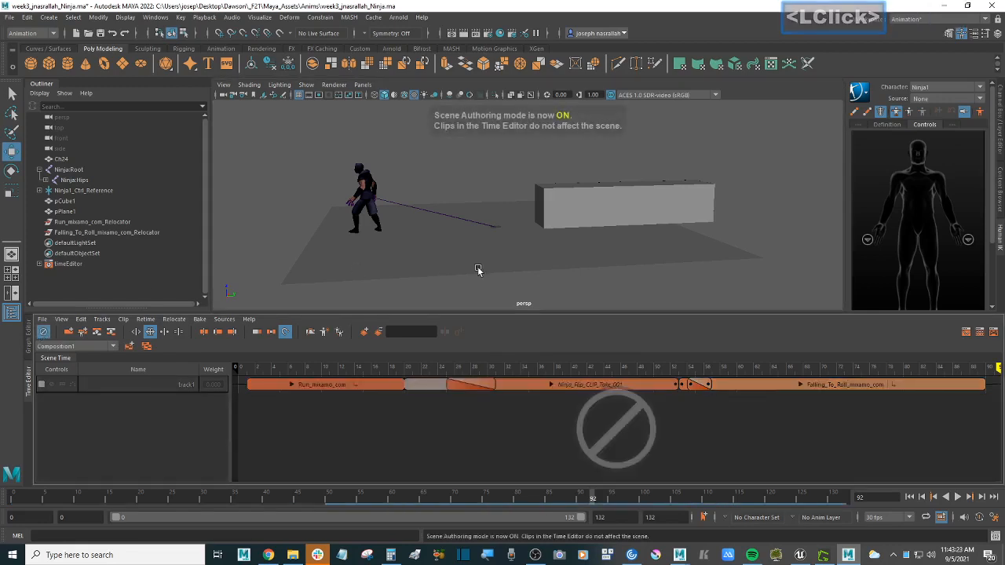
key(alt+v)
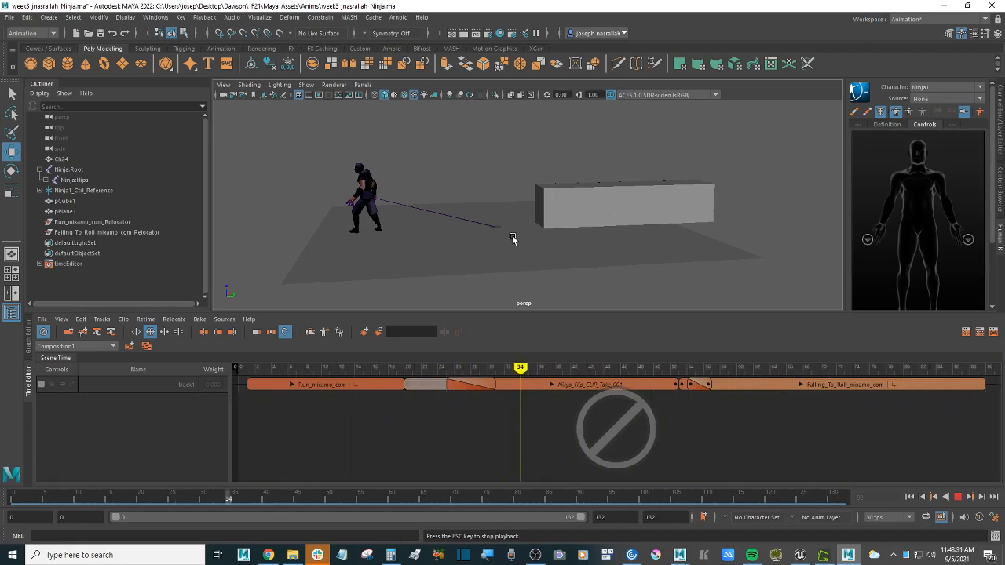
key(alt+v)
click(44, 331)
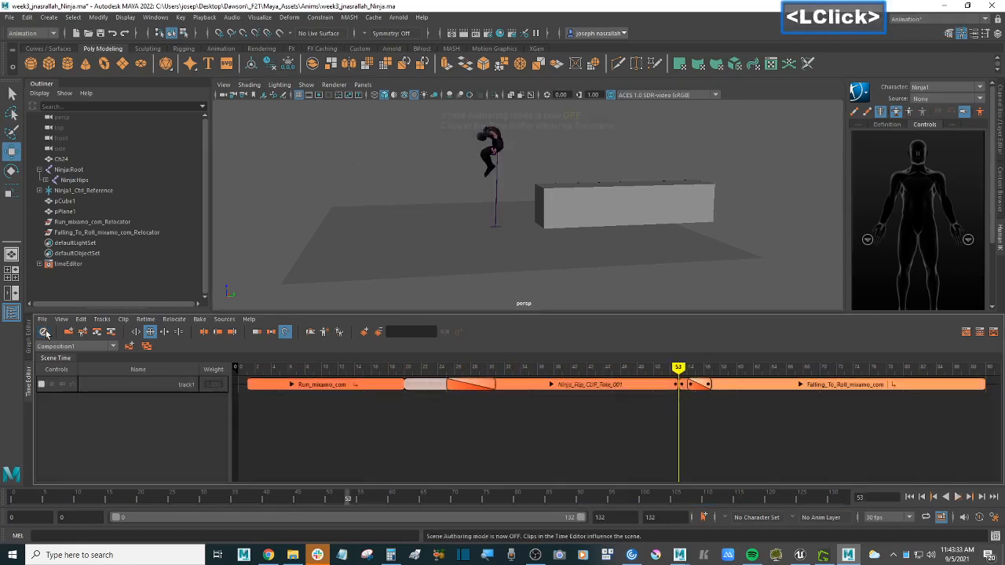
Play the animation with the Time Editor clips active and stop at frame 120.
click(636, 290)
key(alt+v)
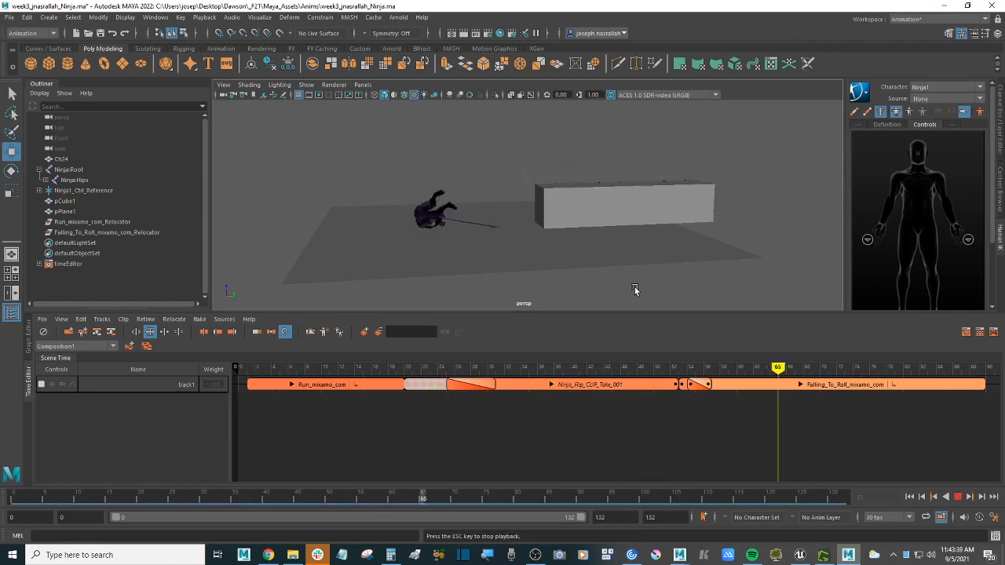
key(alt+v)
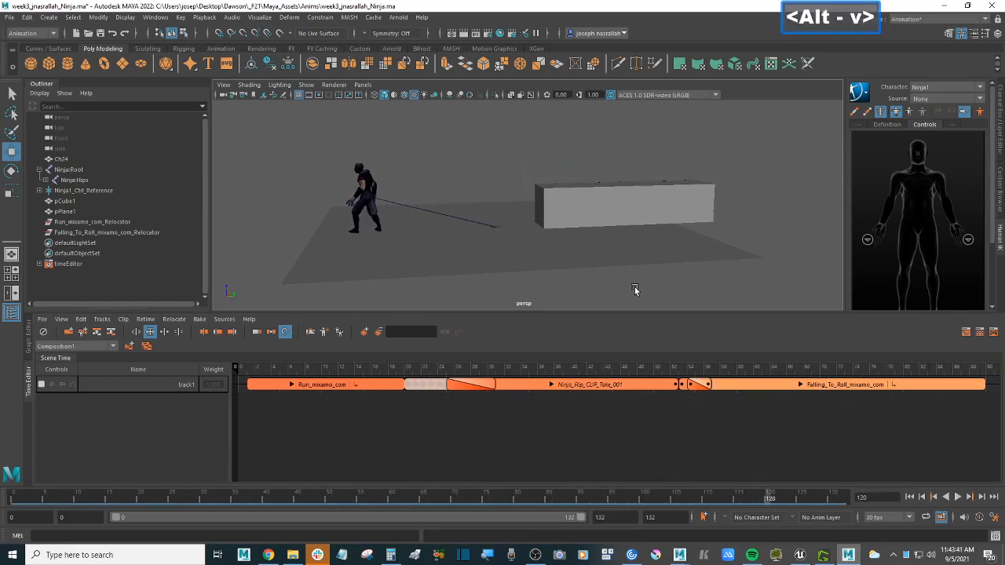
Move all clips on track1 to start at frame 0 and set the animation end to frame 90.
drag(805, 410, 350, 386)
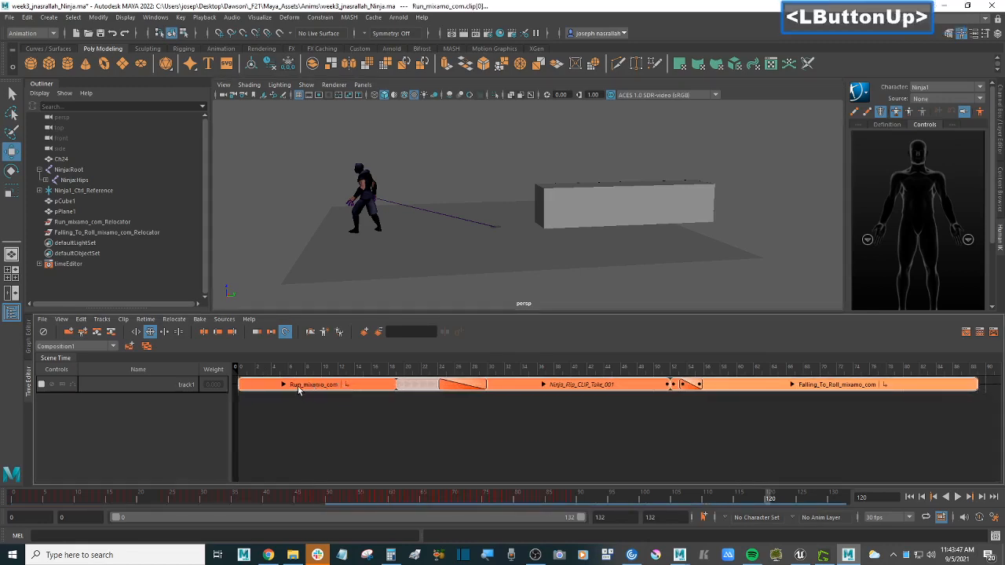
drag(941, 364, 977, 369)
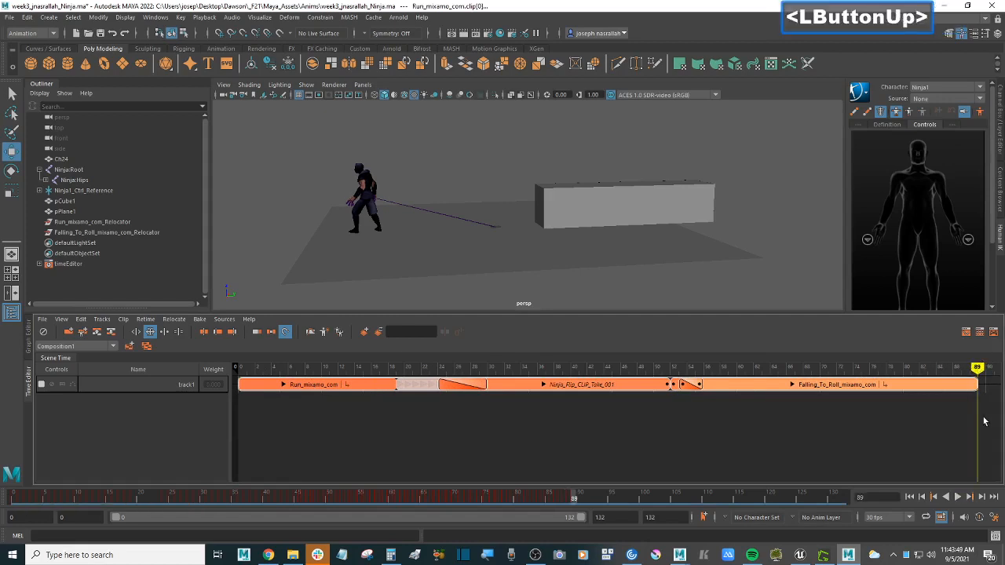
click(660, 516)
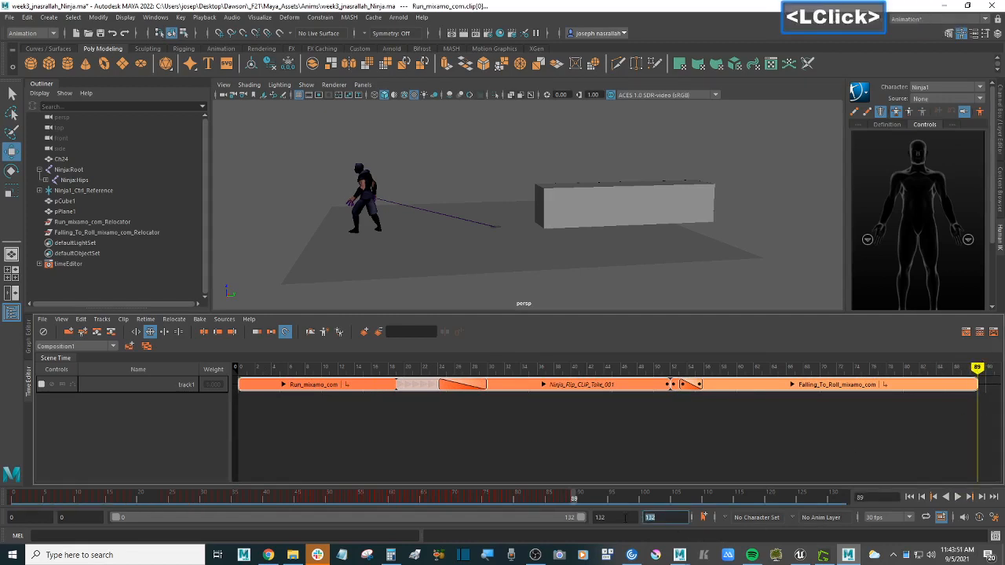
text(90)
key(Return)
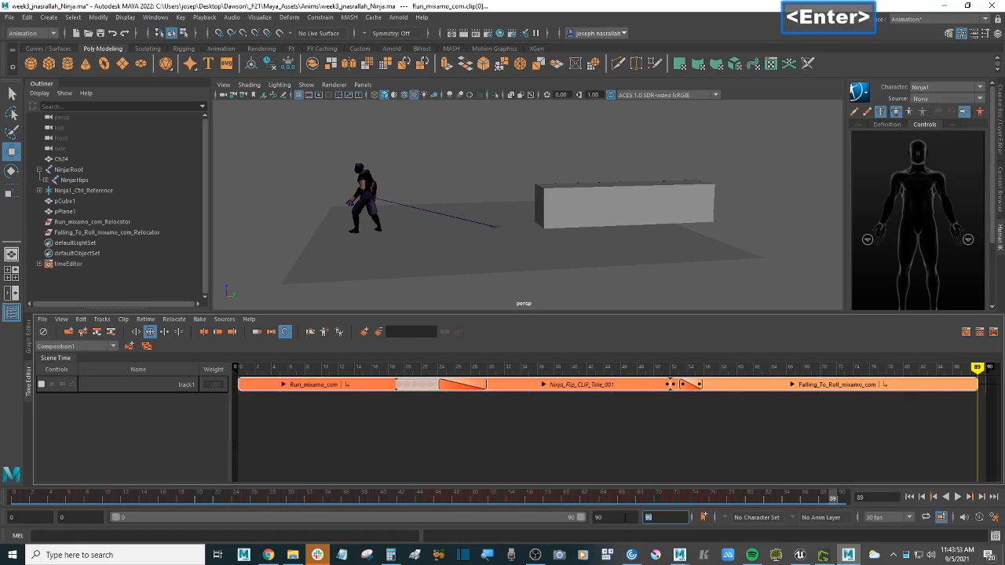
click(758, 440)
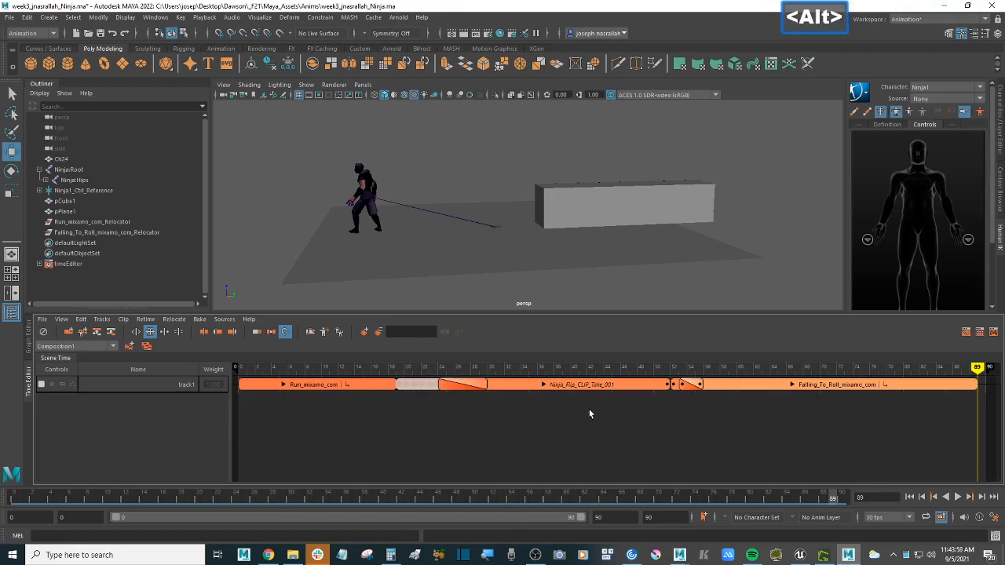
Play the animation over the new time range, stop it, and return to frame 0.
key(alt+v)
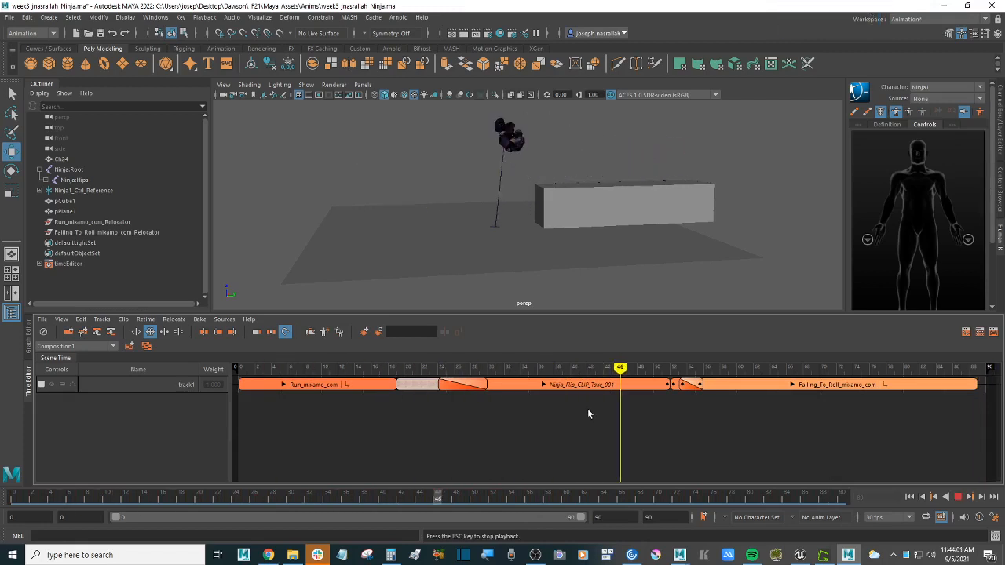
key(alt+v)
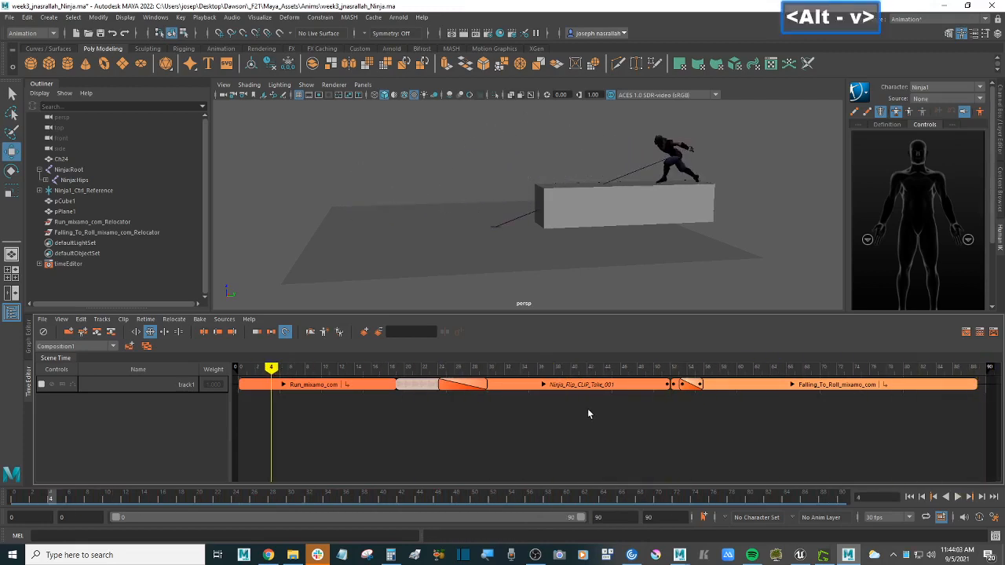
key(alt+Home)
key(ctrl)
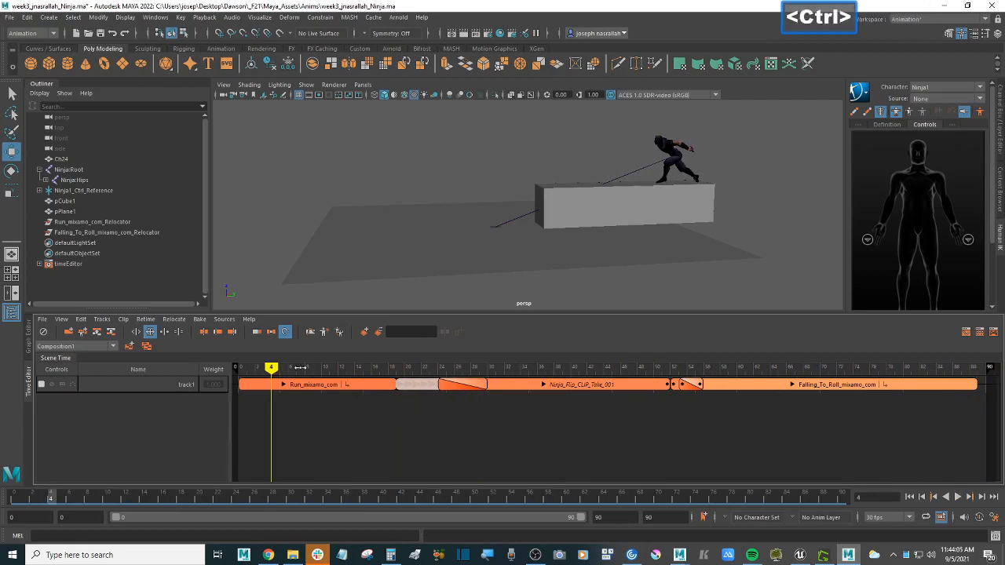
drag(271, 369, 239, 369)
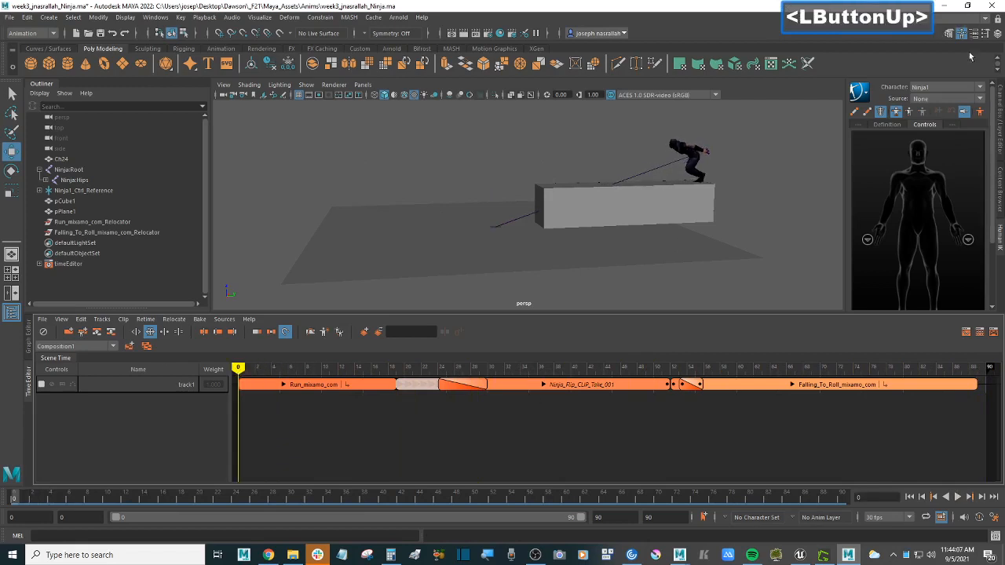
click(865, 95)
click(865, 95)
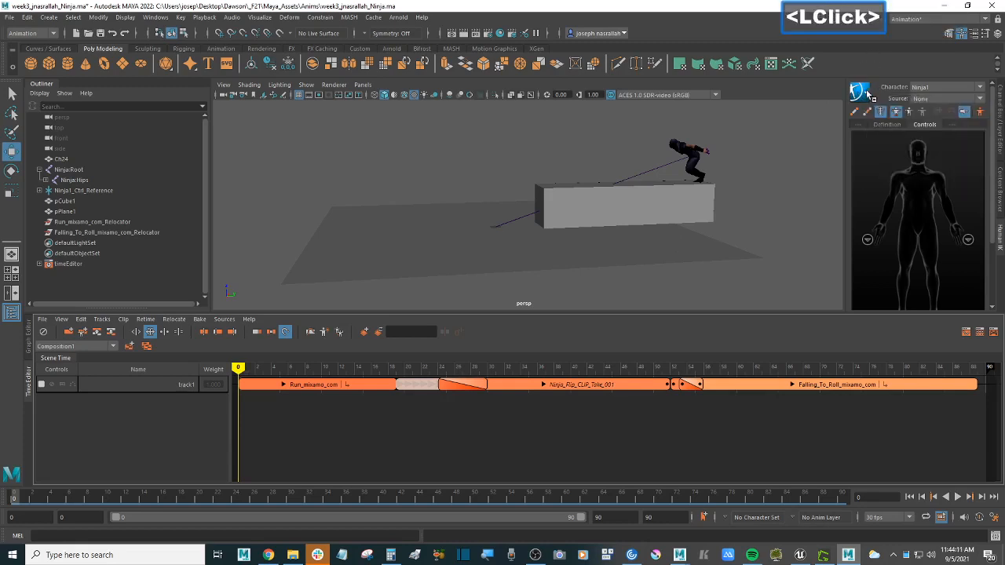
Bake the Ninja1 character's animation onto its skeleton using HumanIK.
click(865, 95)
mouse_move(888, 150)
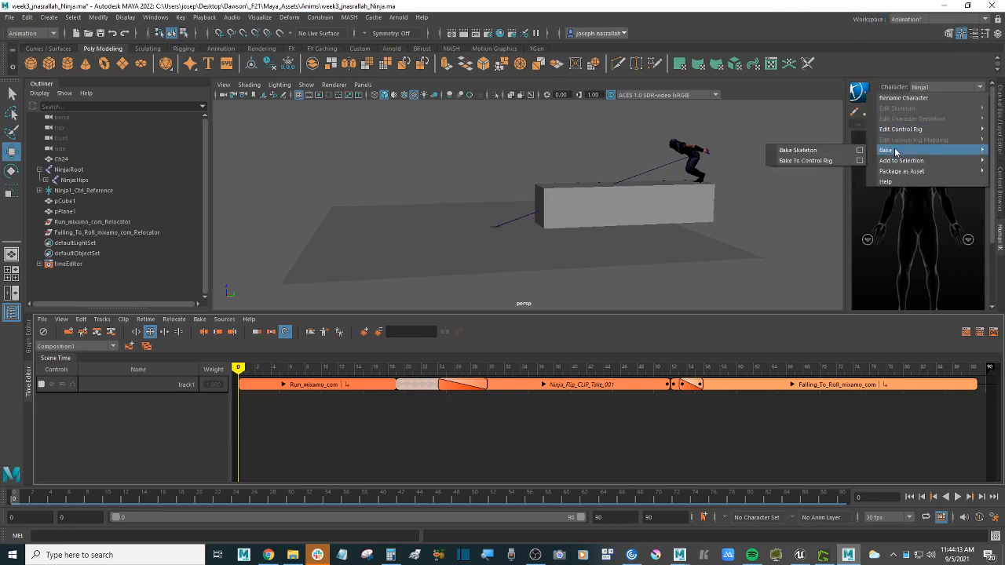
click(828, 156)
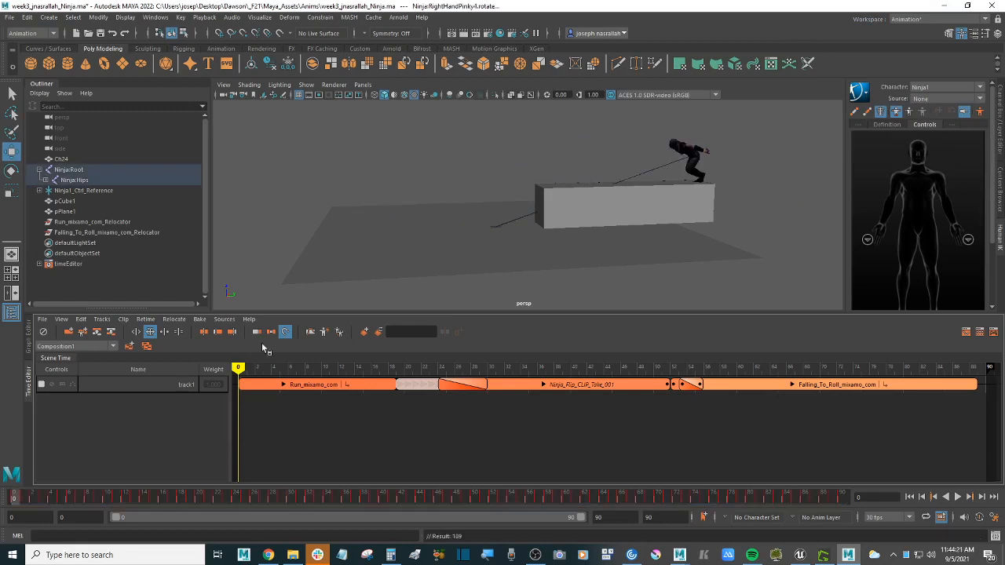
Mute the Time Editor clips by turning on Scene Authoring mode, and play back the skeleton's baked animation.
click(44, 331)
click(756, 214)
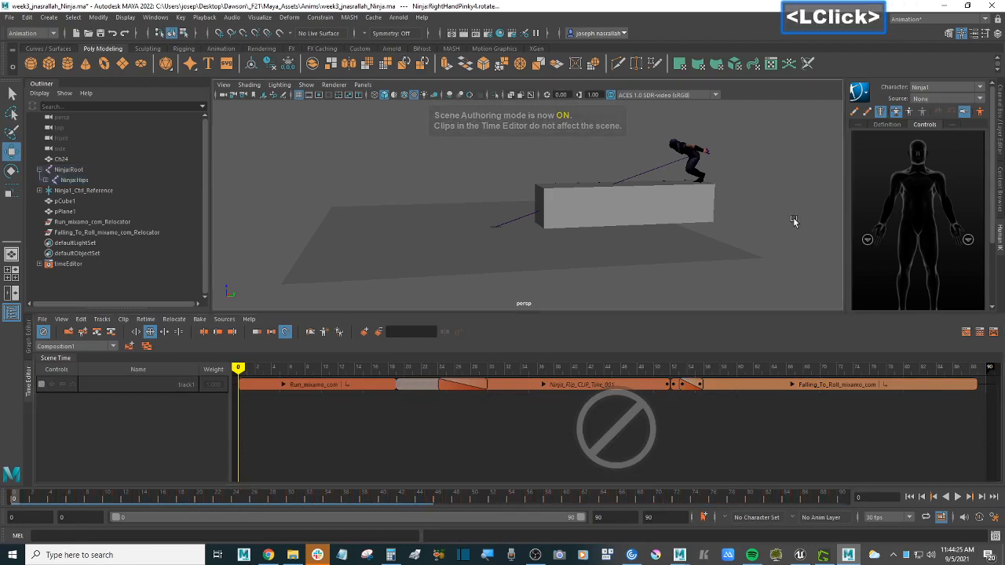
key(alt+v)
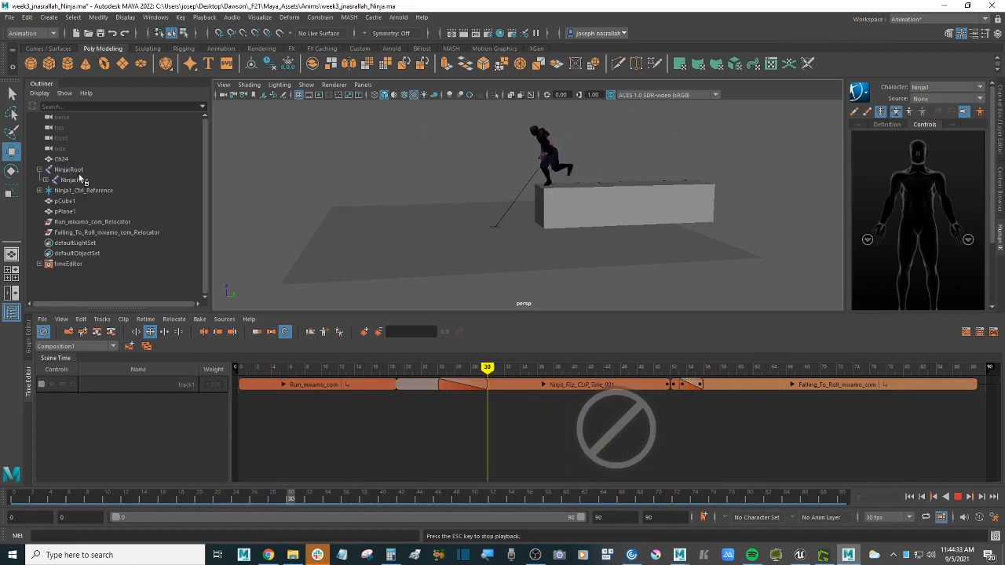
key(alt+v)
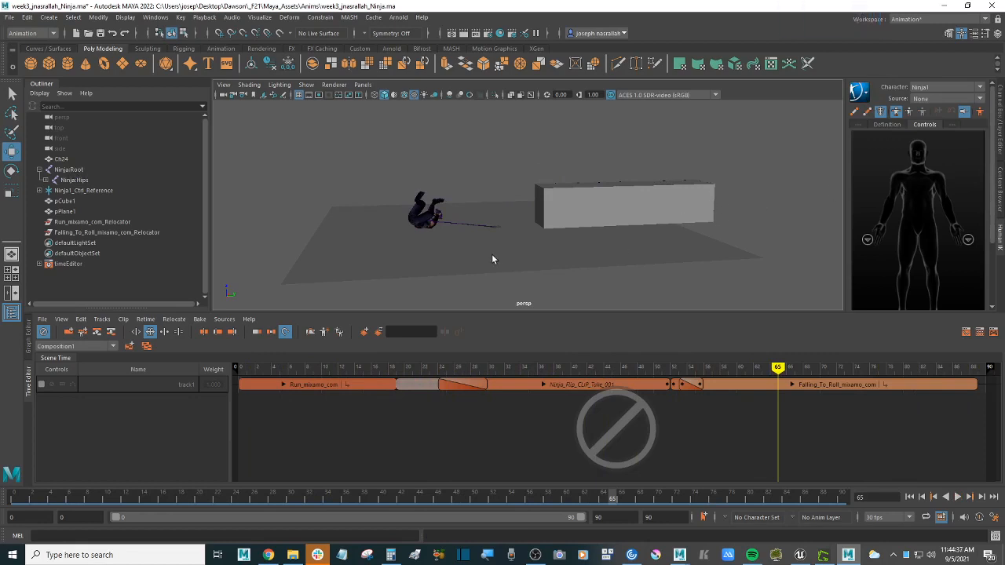
Bake the Ninja1 animation to its HumanIK control rig and collapse the Time Editor.
click(860, 91)
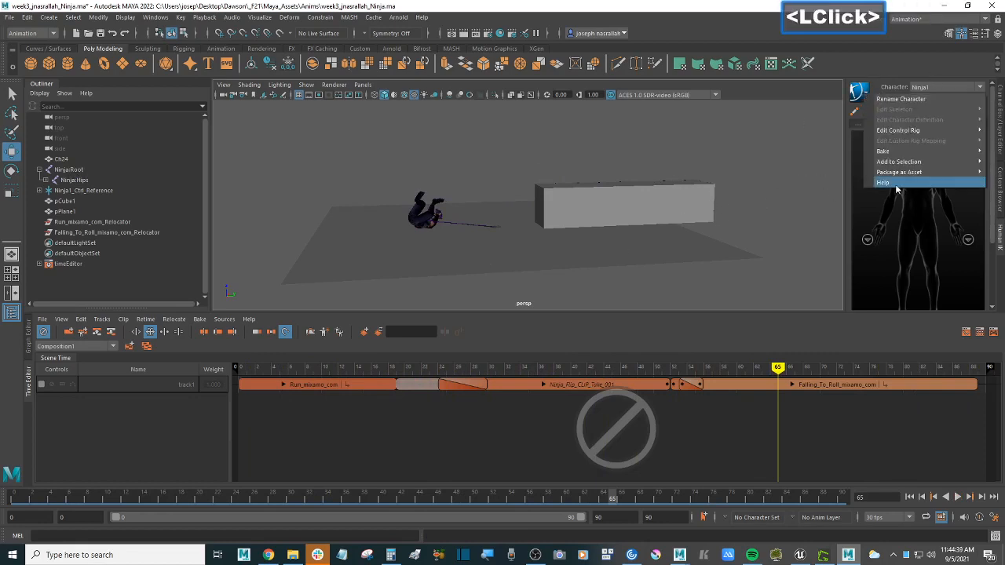
mouse_move(884, 150)
click(830, 163)
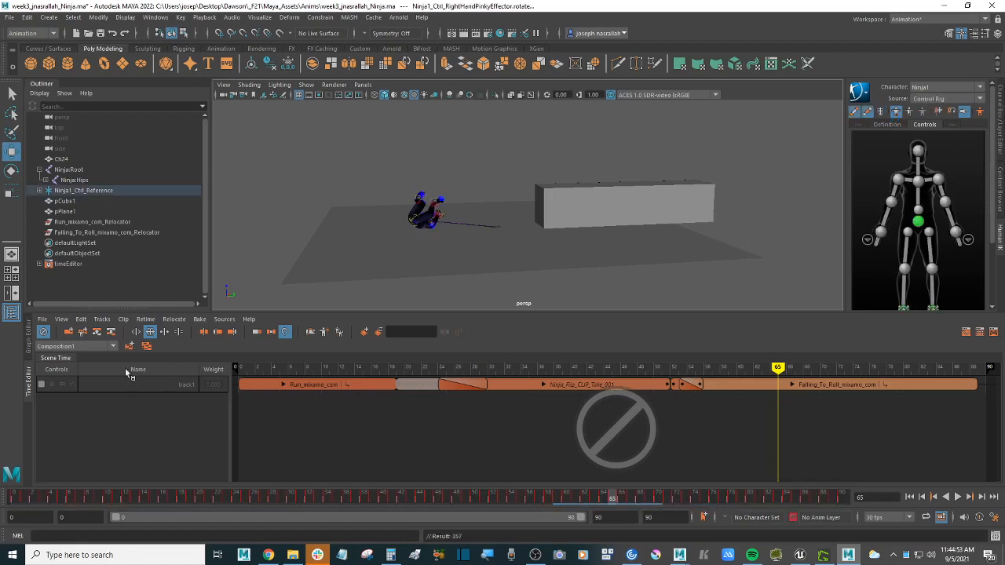
click(30, 383)
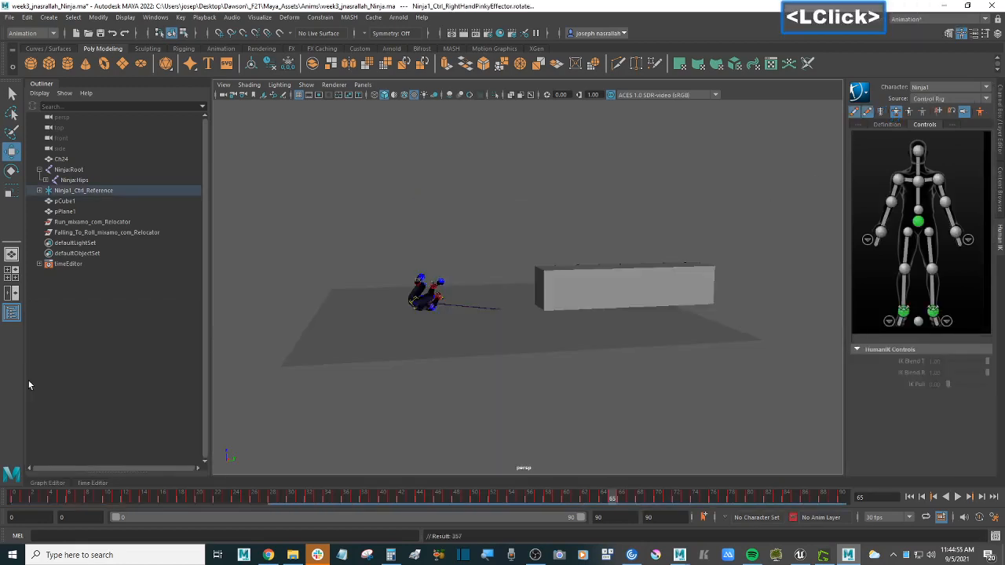
Return the animation to frame 0 and select the ninja's right wrist effector on the control rig.
click(476, 262)
scroll(437, 267, up, 2)
alt+scroll(448, 256, up, 3)
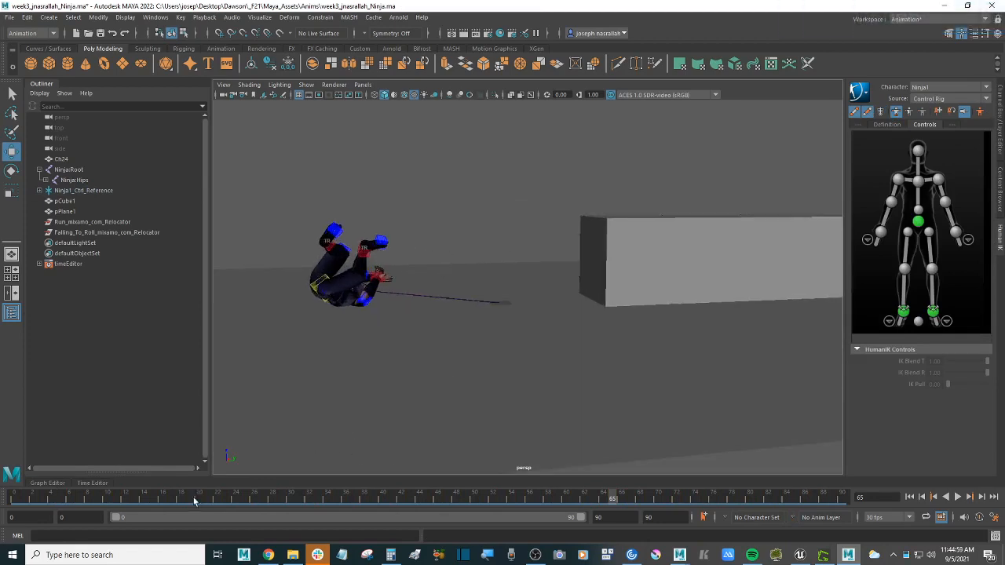
drag(195, 500, 12, 496)
alt+middle_drag(608, 243, 673, 247)
alt+scroll(606, 263, up, 2)
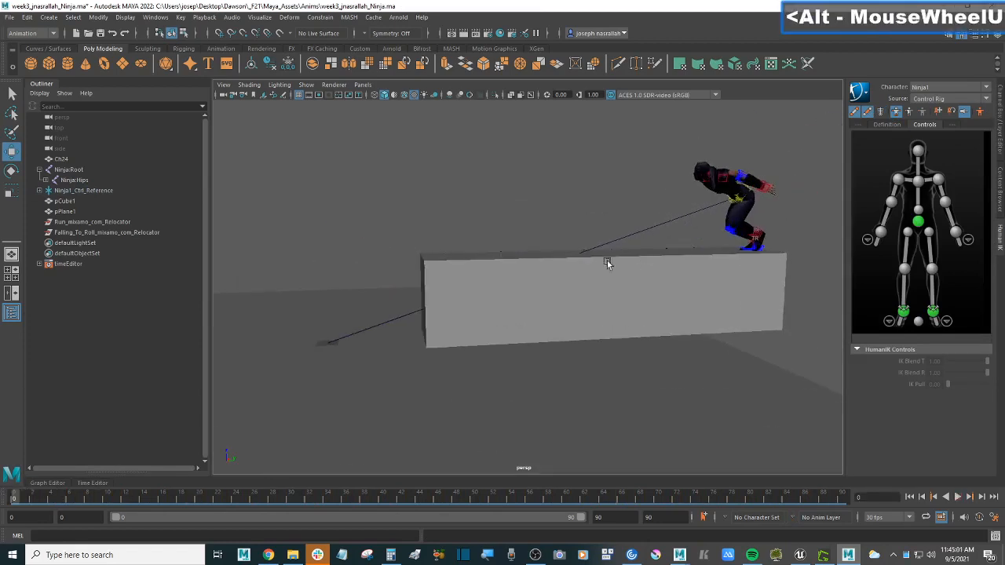
alt+drag(605, 263, 834, 265)
click(881, 232)
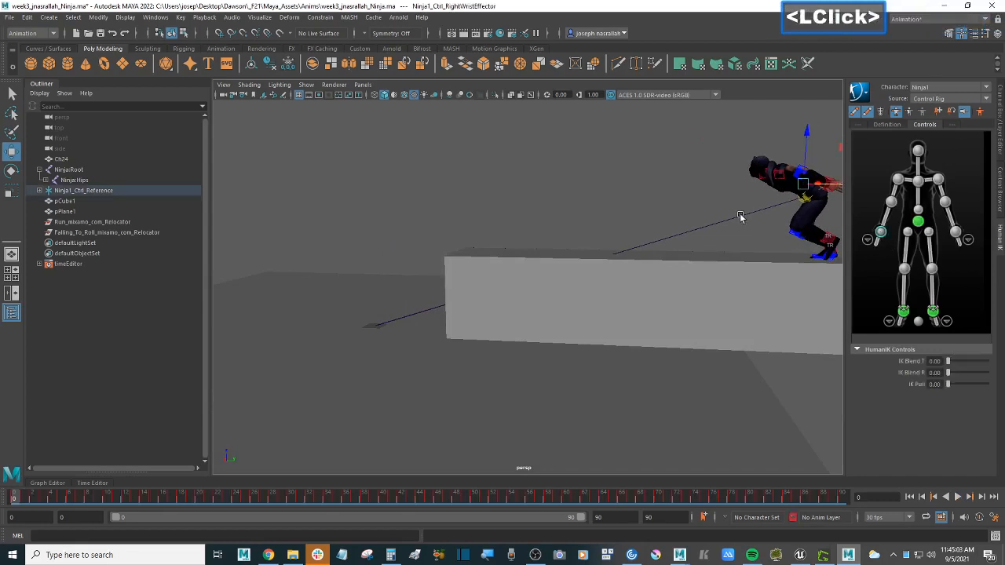
scroll(739, 219, down, 2)
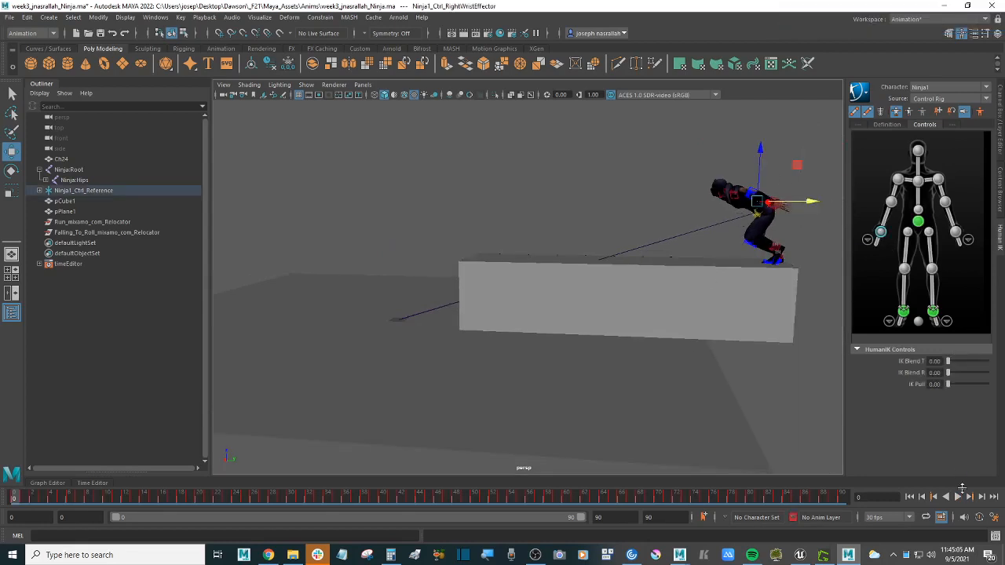
Display the right wrist effector's channel attributes along with the layer list.
click(1000, 111)
mouse_move(653, 309)
alt+mouse_down()
mouse_move(651, 298)
mouse_move(608, 294)
mouse_move(670, 298)
alt+mouse_up()
alt+middle_drag(670, 298, 608, 283)
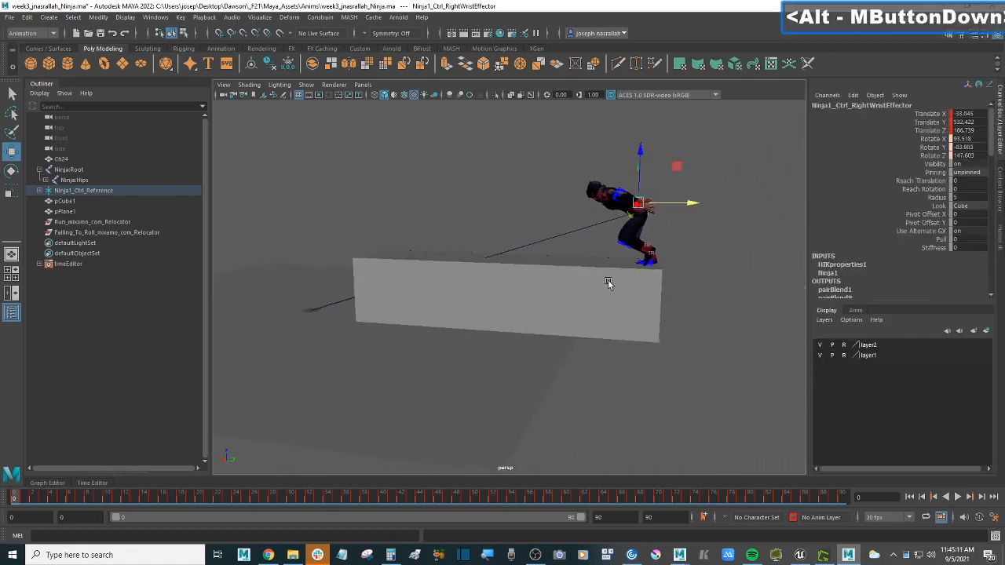
alt+scroll(602, 285, up, 2)
alt+drag(601, 285, 612, 285)
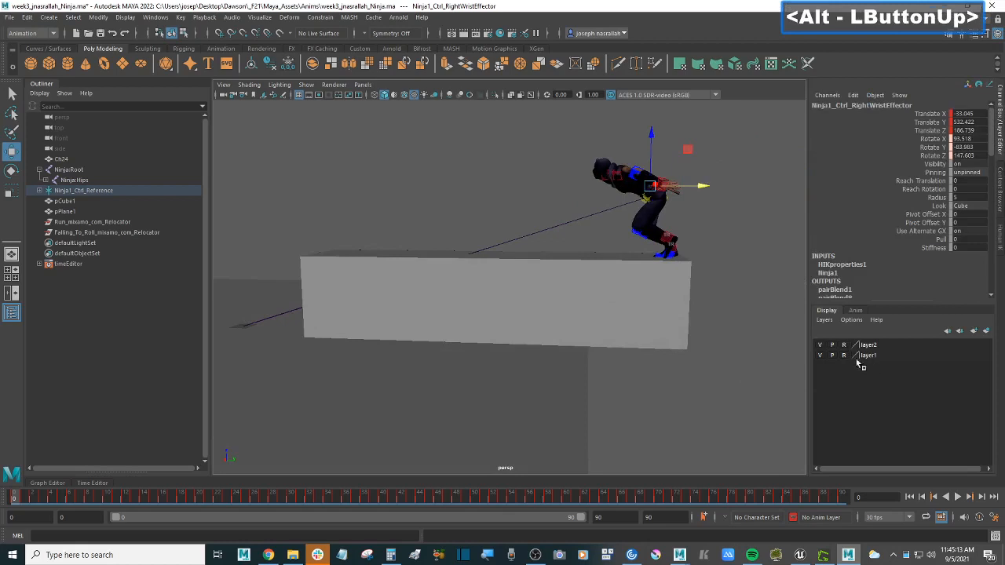
Select the ninja's left wrist effector on the HumanIK control rig.
click(1002, 239)
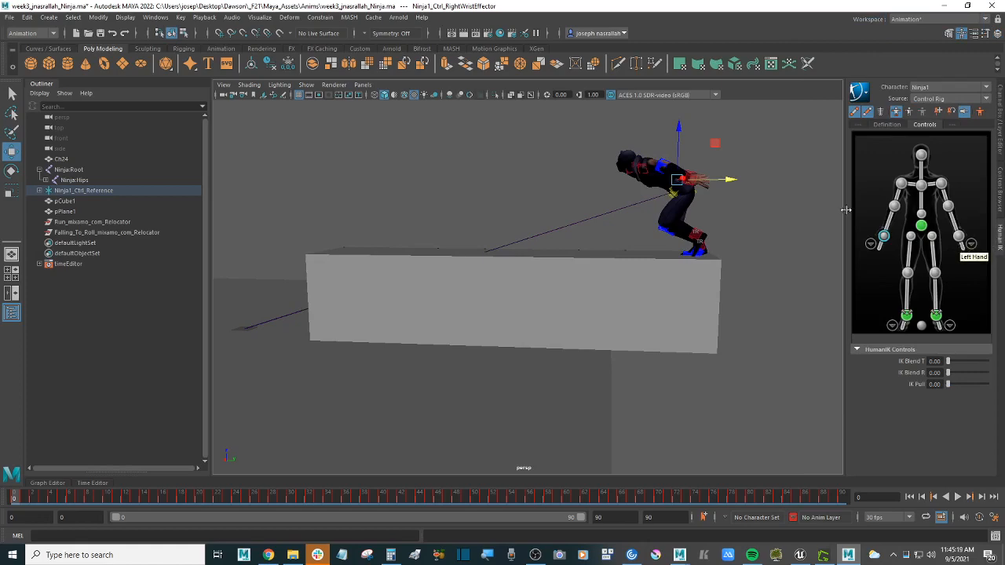
alt+drag(731, 215, 781, 222)
click(958, 237)
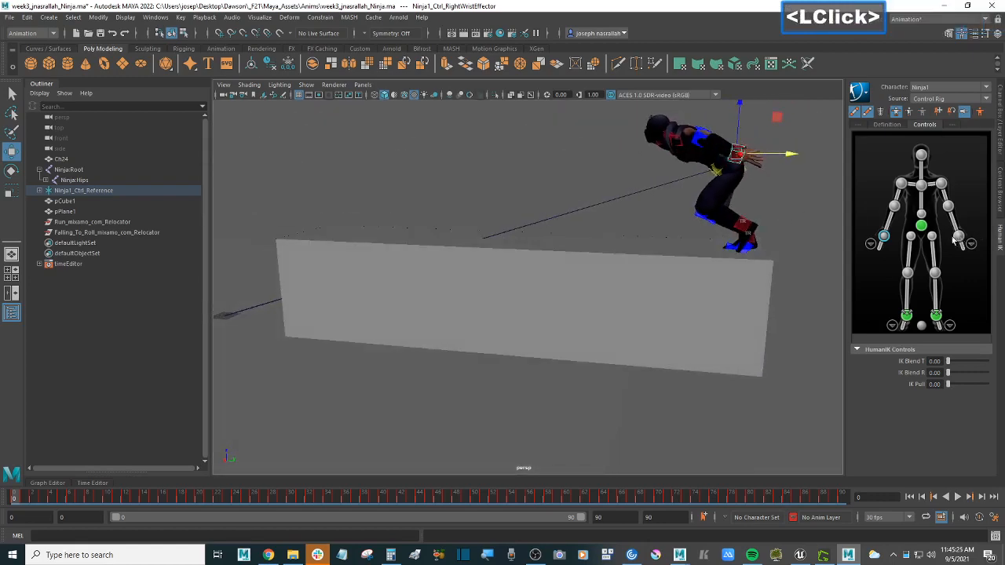
alt+middle_drag(787, 199, 738, 200)
alt+drag(738, 200, 742, 199)
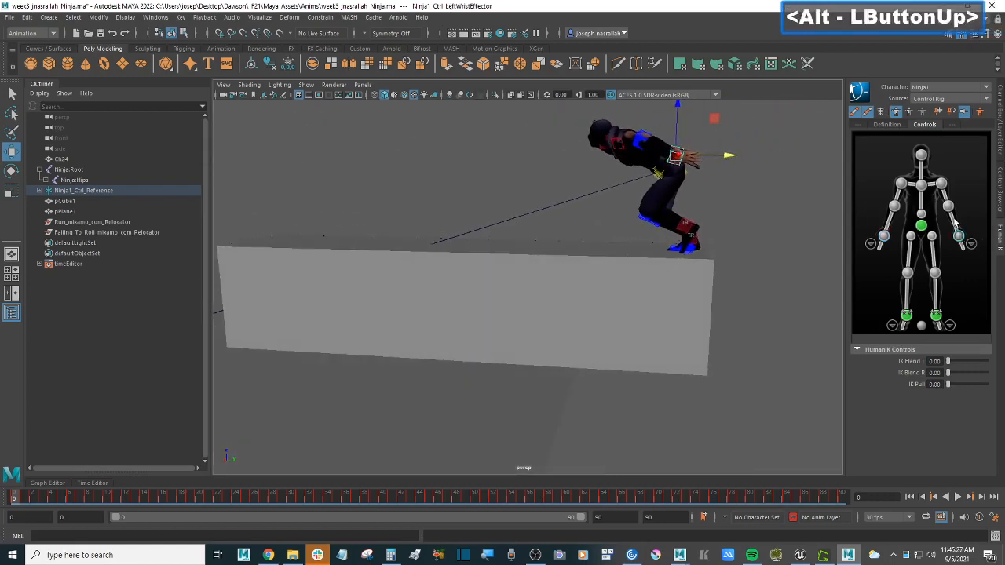
Show the animation layers in the layer editor in place of the display layers.
click(1000, 106)
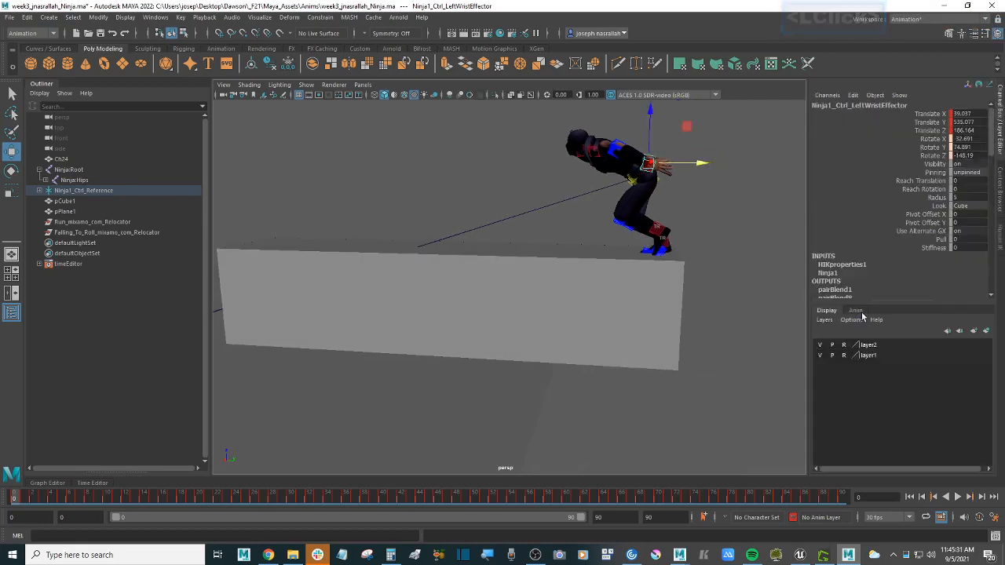
click(856, 311)
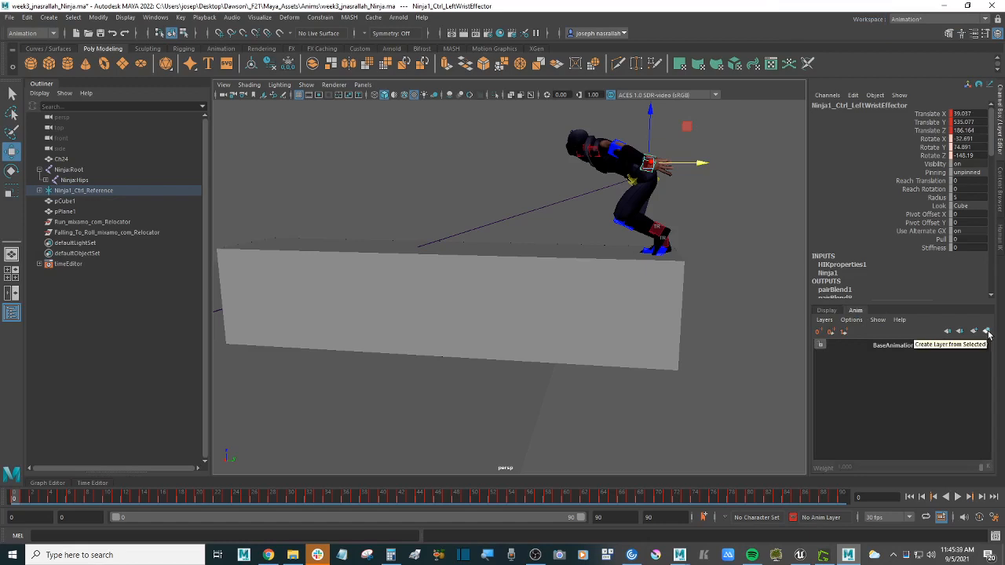
mouse_move(675, 218)
alt+mouse_down()
mouse_move(687, 218)
mouse_move(675, 236)
mouse_move(662, 218)
mouse_move(669, 222)
alt+mouse_up()
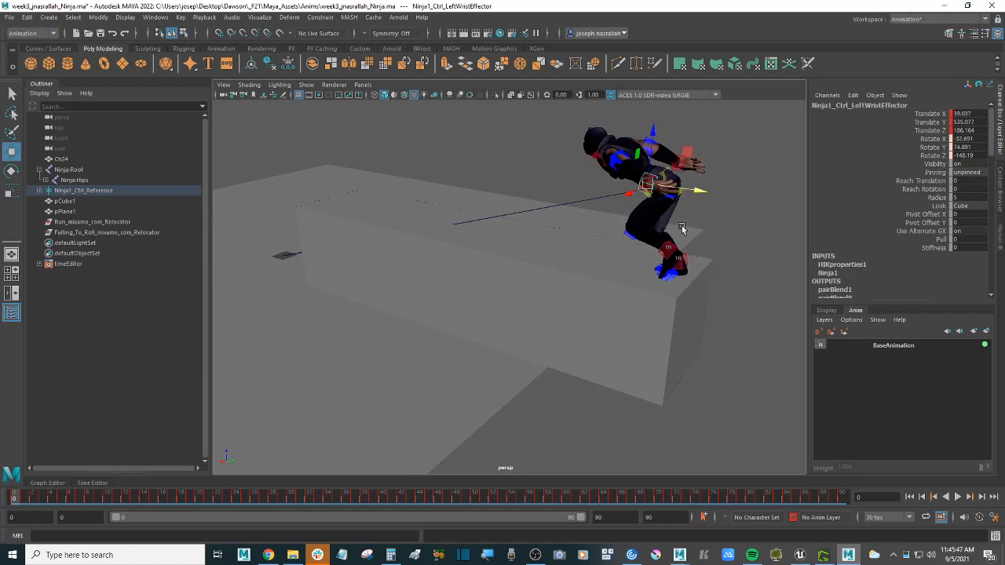
alt+drag(633, 196, 753, 205)
alt+scroll(750, 206, up, 2)
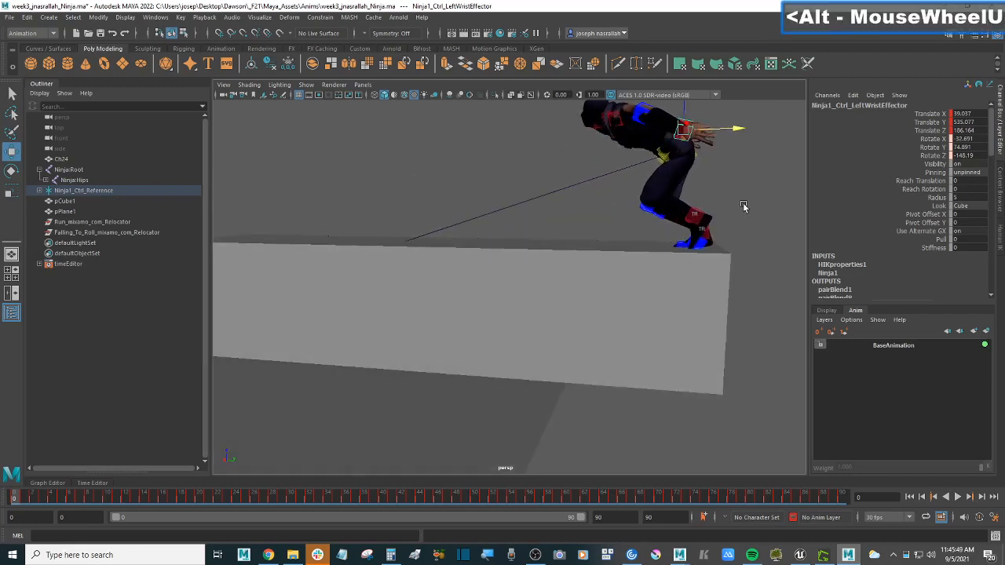
alt+middle_drag(750, 206, 709, 236)
alt+drag(709, 235, 721, 230)
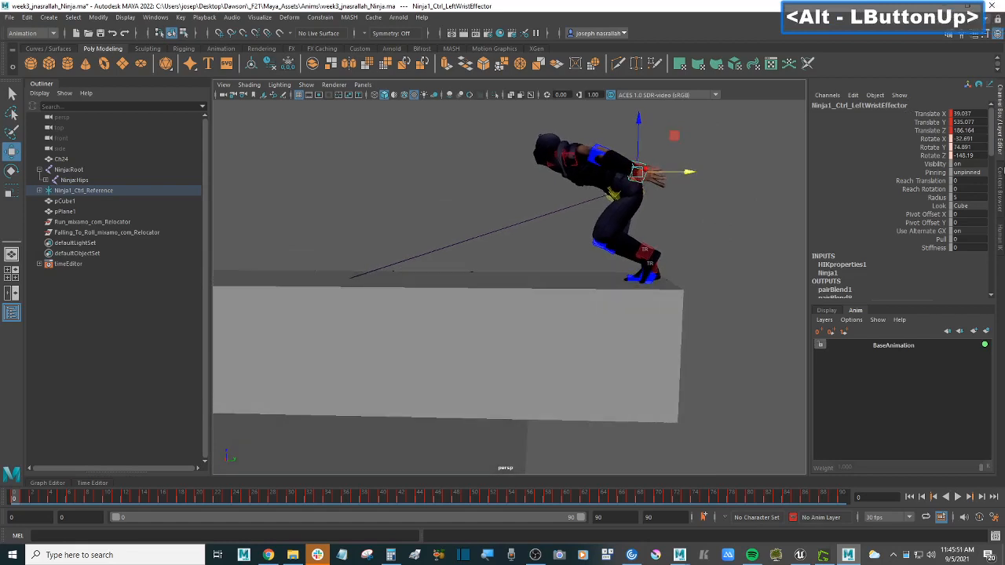
Select the ninja's head effector on the HumanIK control rig.
click(1001, 234)
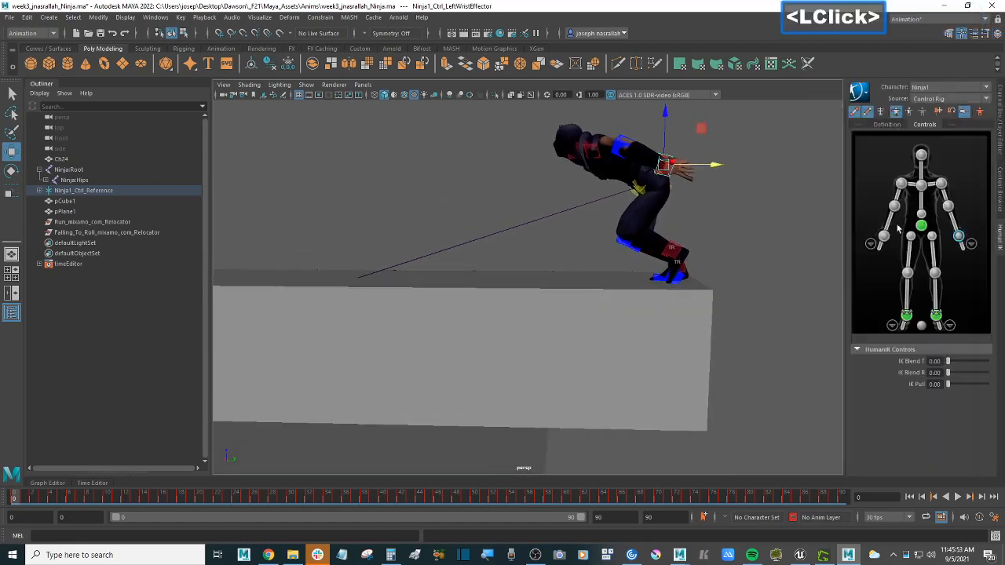
click(922, 155)
alt+scroll(719, 203, up, 3)
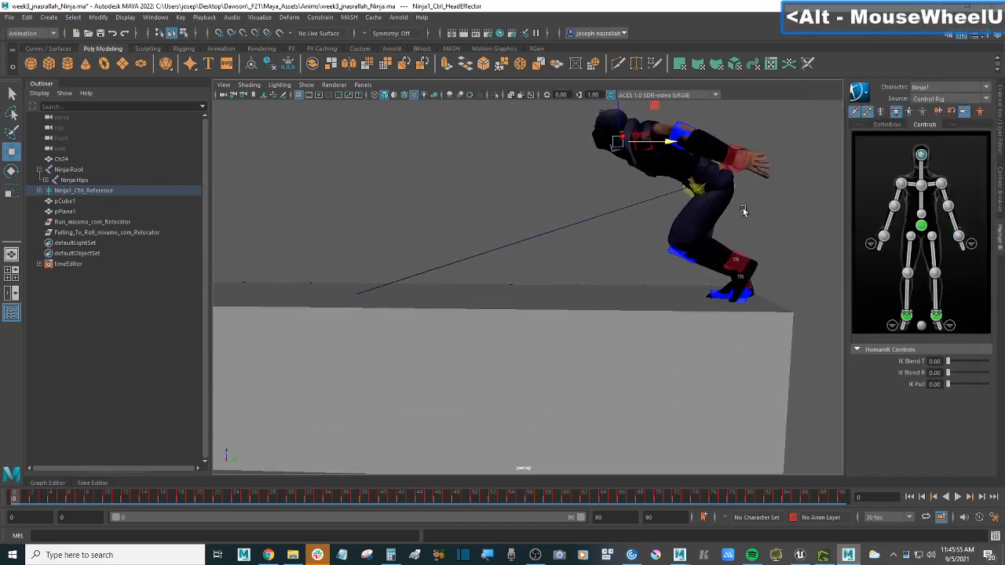
alt+drag(742, 210, 759, 209)
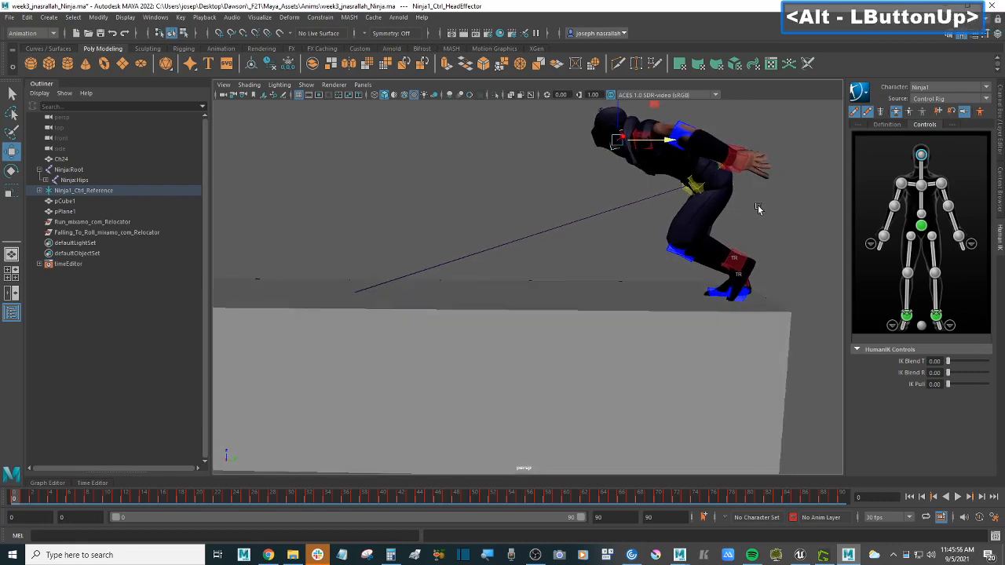
Create an animation layer from the selected head effector and name it head.
click(997, 132)
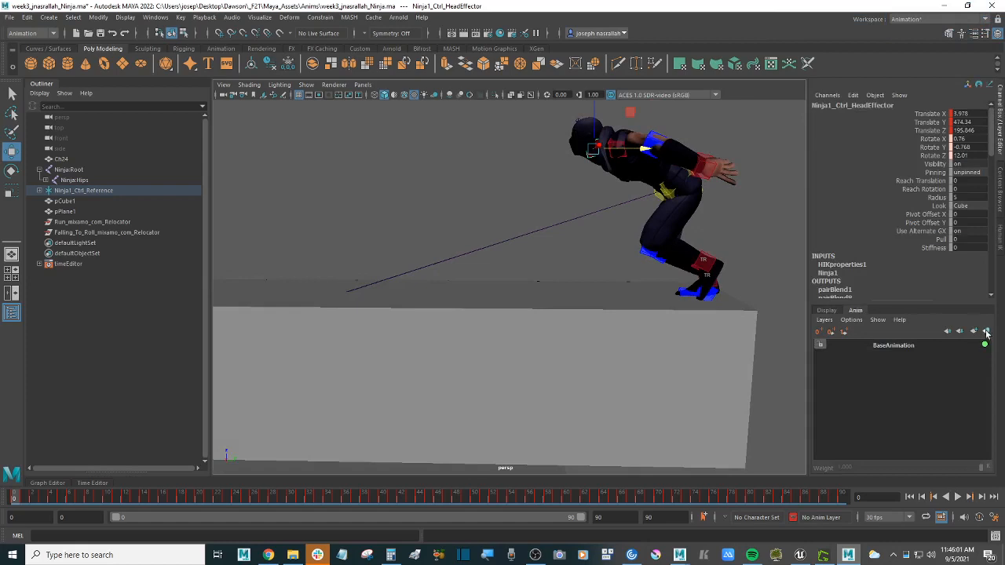
click(987, 333)
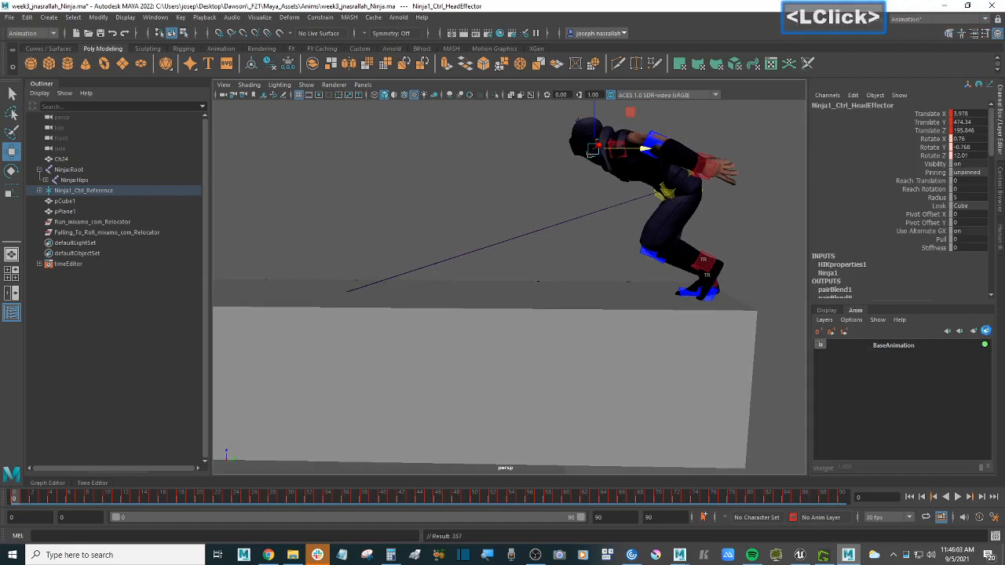
click(916, 344)
double_click(917, 346)
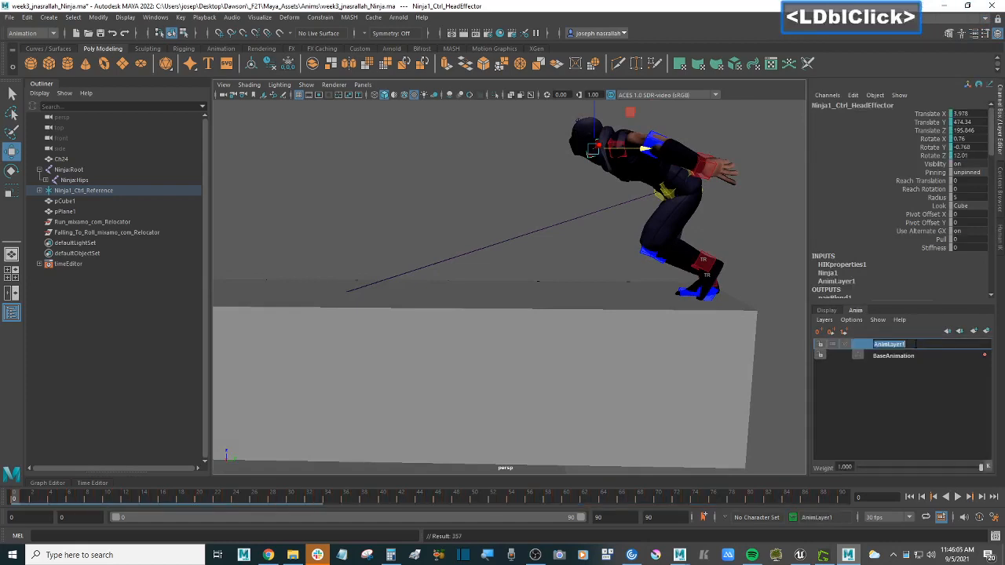
text(head)
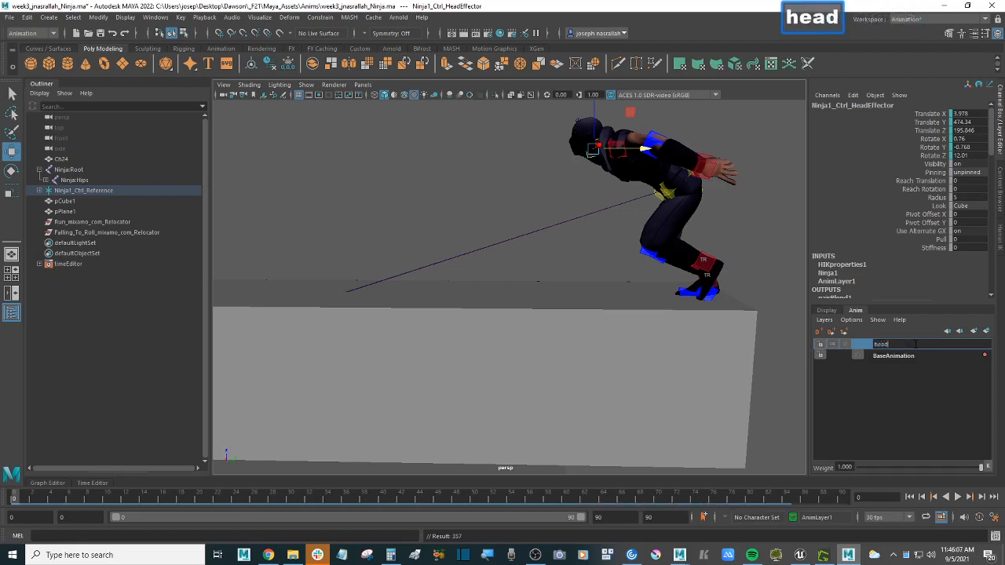
key(Return)
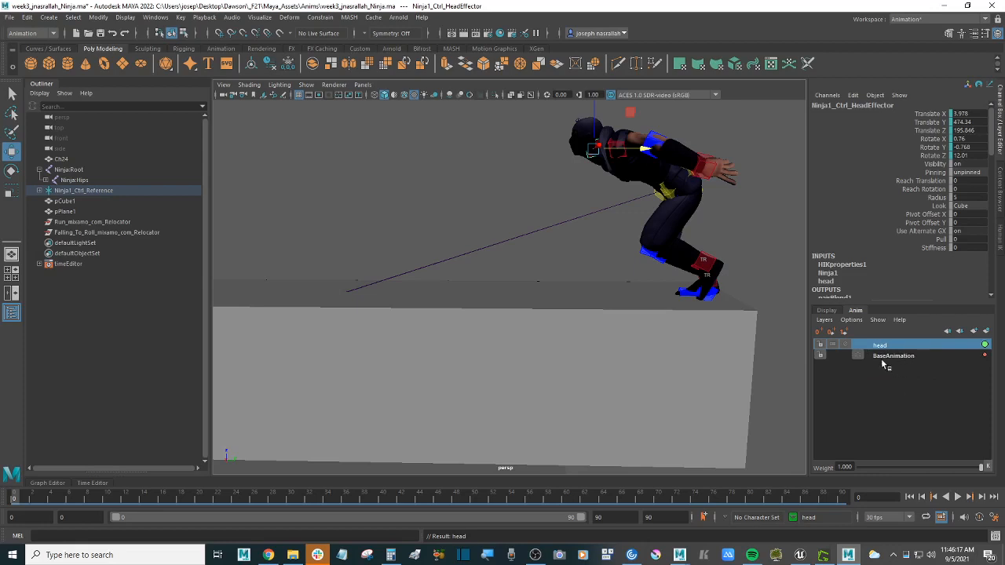
Compare the timeline keys of the BaseAnimation and head layers, ending with the head layer active.
alt+drag(781, 337, 783, 337)
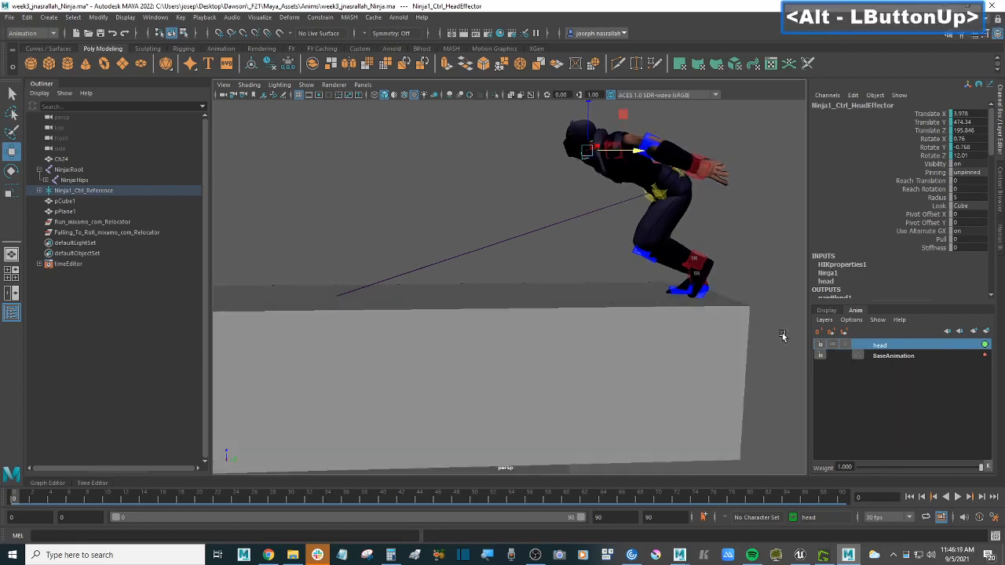
alt+scroll(750, 317, down, 2)
alt+scroll(753, 316, up, 2)
alt+middle_drag(756, 314, 768, 334)
alt+drag(767, 334, 757, 320)
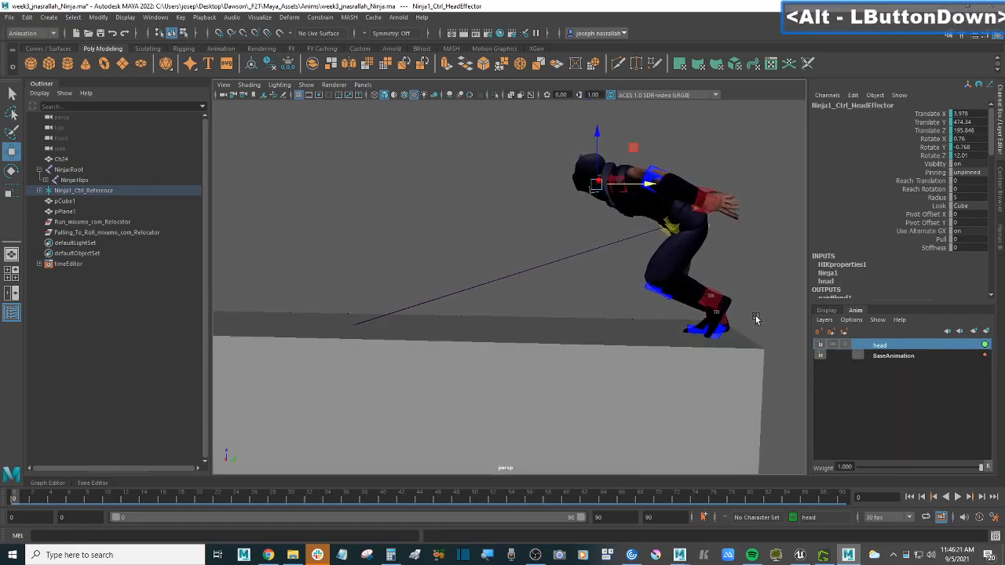
alt+scroll(756, 320, down, 2)
alt+middle_drag(759, 320, 759, 320)
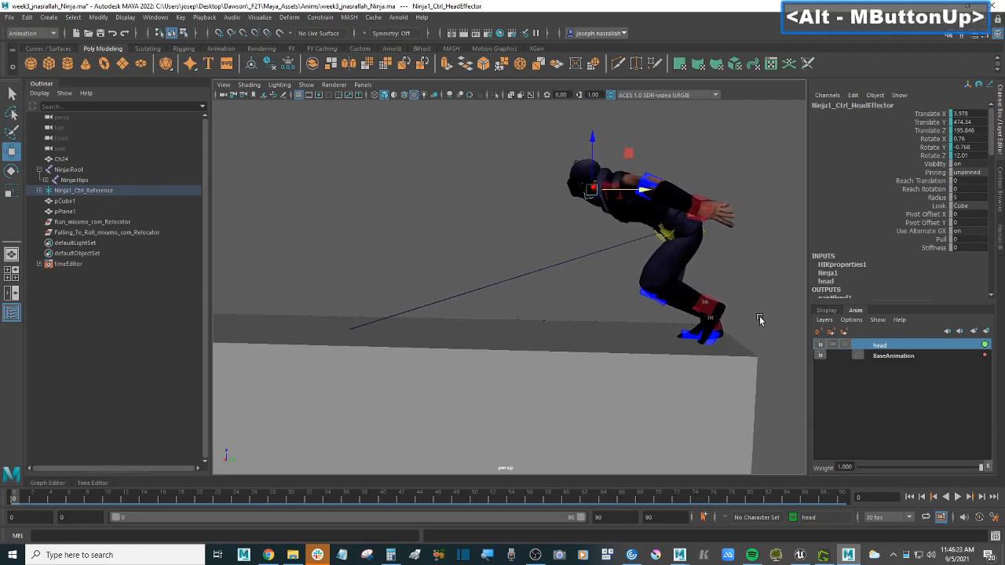
click(902, 356)
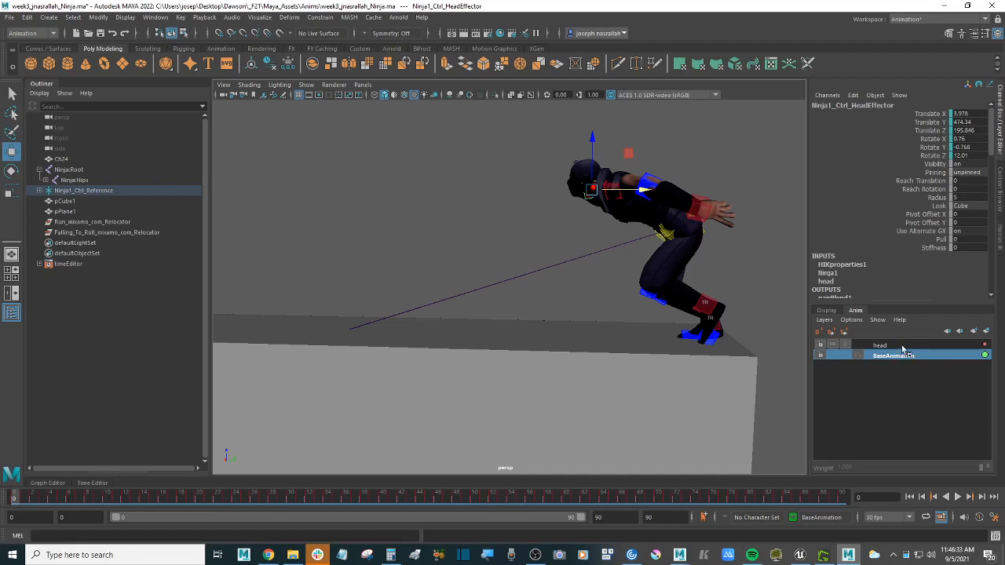
click(899, 345)
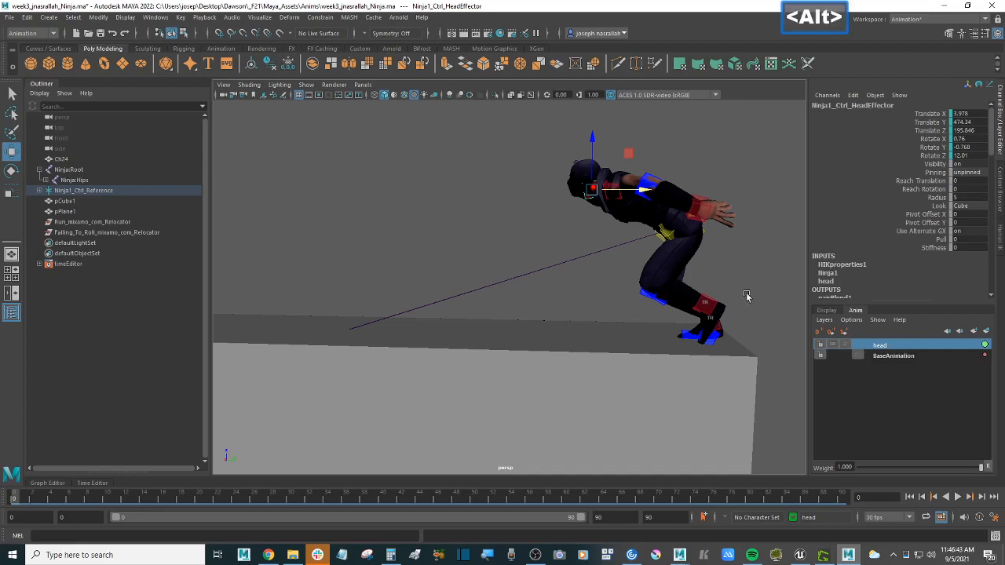
Rotate the head effector downward to a Rotate Z of about 33 at frame 0 and key it on the head layer.
alt+drag(744, 292, 754, 287)
alt+middle_drag(754, 288, 740, 289)
key(e)
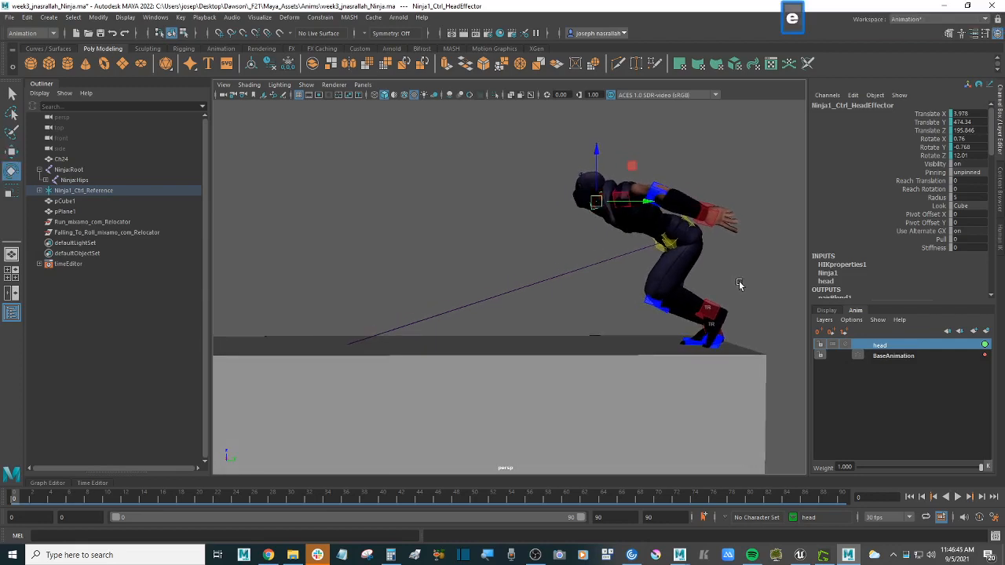
click(560, 177)
drag(559, 177, 554, 191)
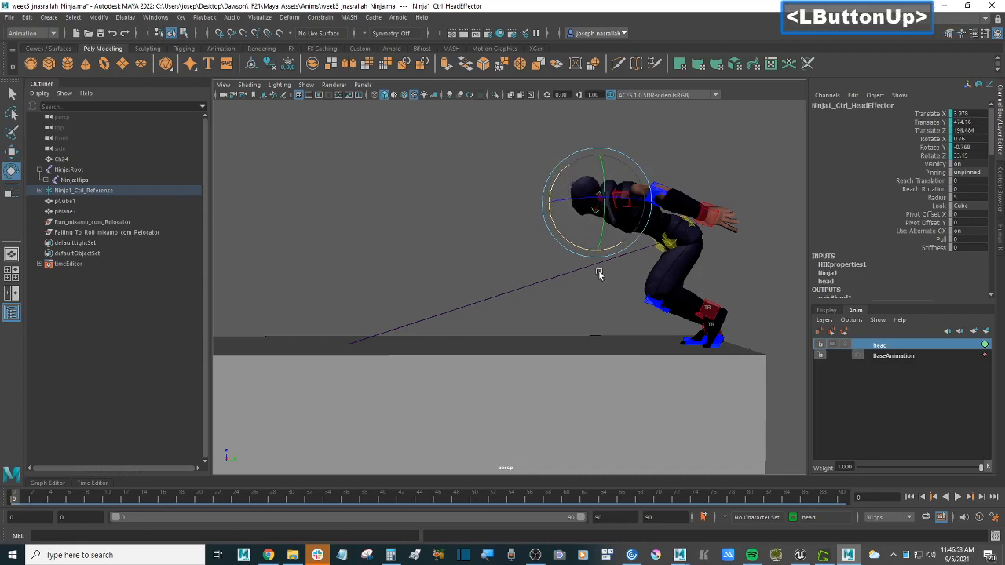
key(s)
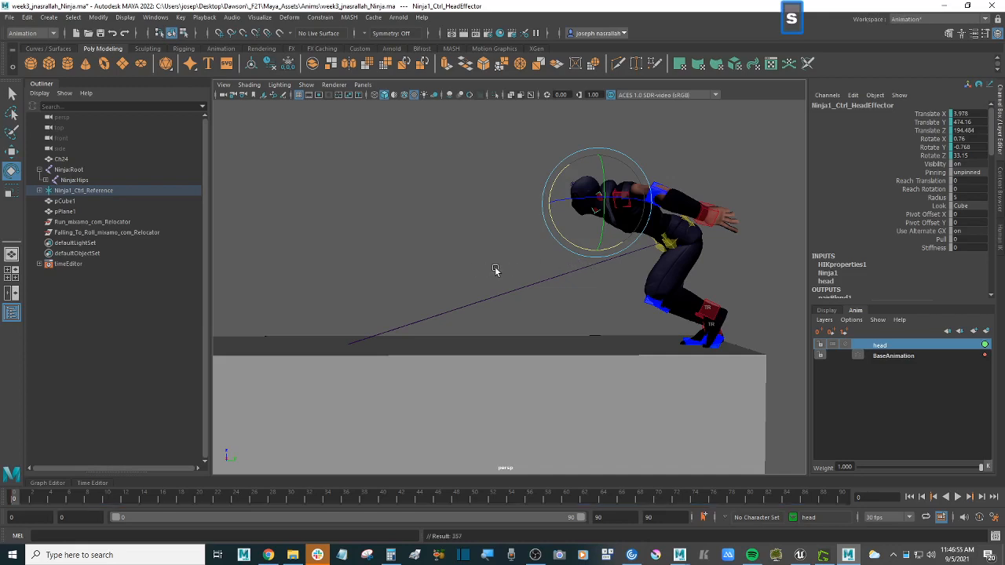
Scrub the timeline from frame 0 to frame 31 to check the lowered head's pose through the run.
click(19, 498)
drag(19, 498, 143, 498)
alt+scroll(520, 295, down, 3)
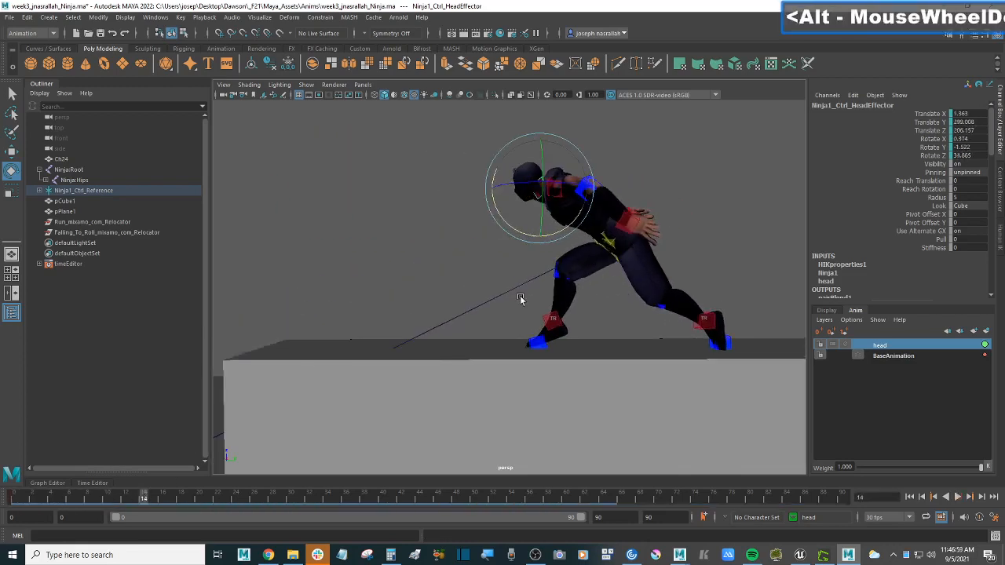
alt+middle_drag(520, 295, 581, 310)
drag(146, 499, 208, 499)
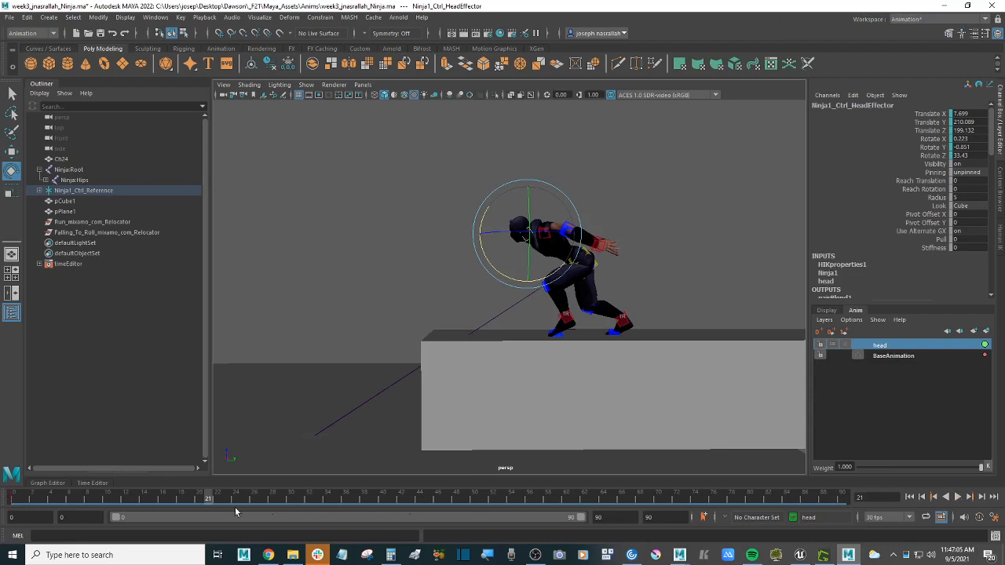
drag(210, 500, 304, 498)
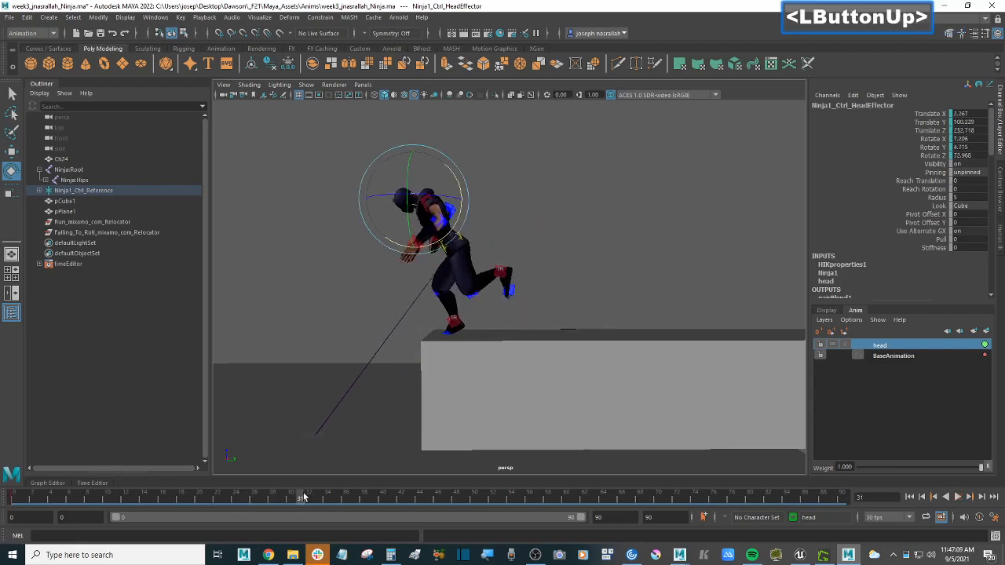
alt+drag(393, 430, 379, 431)
alt+middle_drag(380, 430, 404, 430)
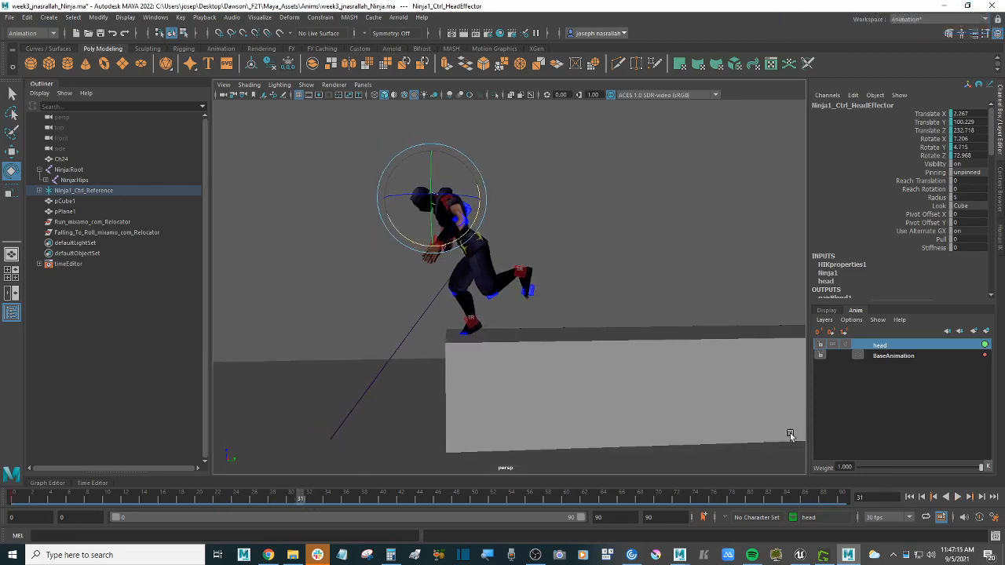
Examine the animation layer commands for the head layer, including its layer mode, rotation accumulation and scale accumulation options.
right_click(890, 348)
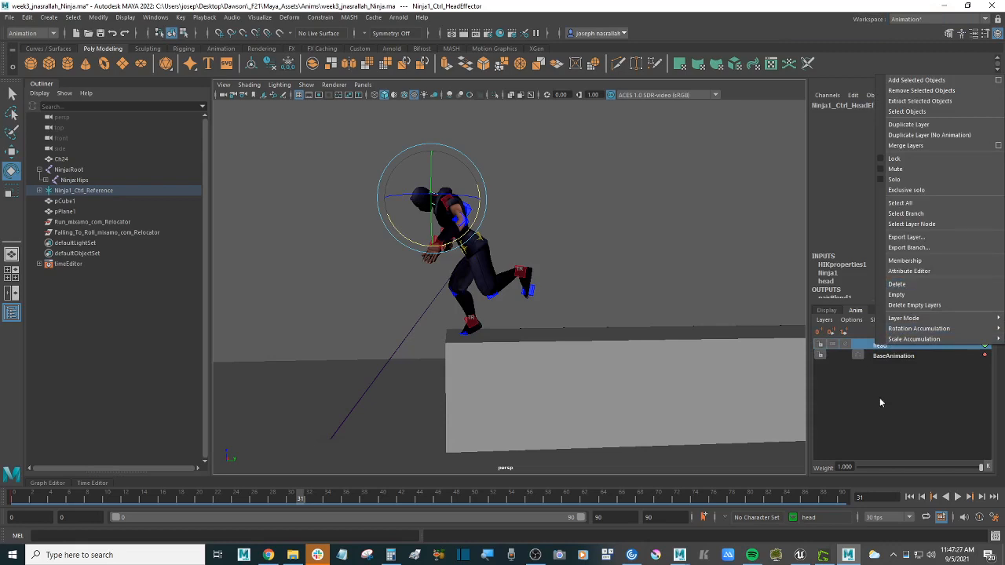
click(902, 397)
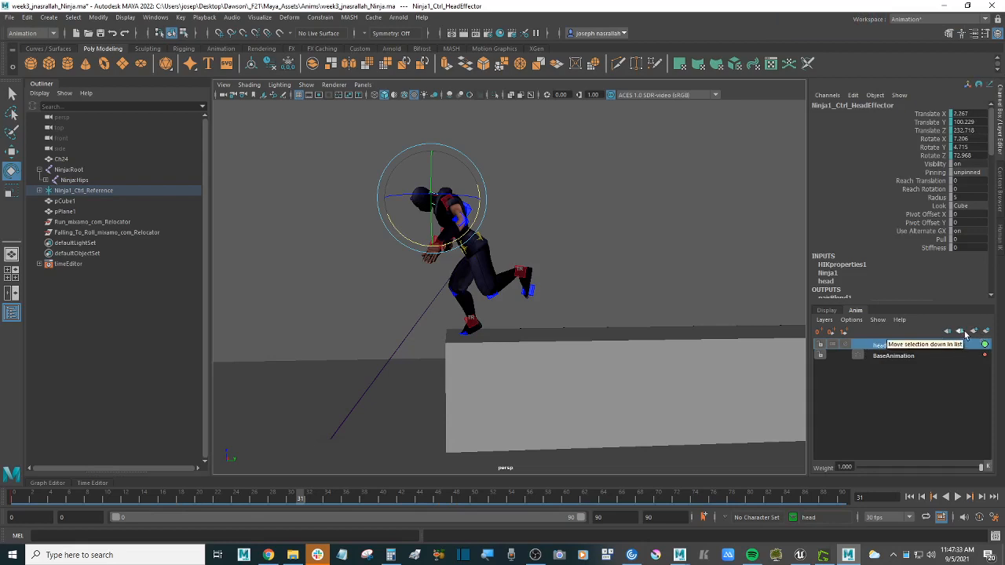
click(852, 320)
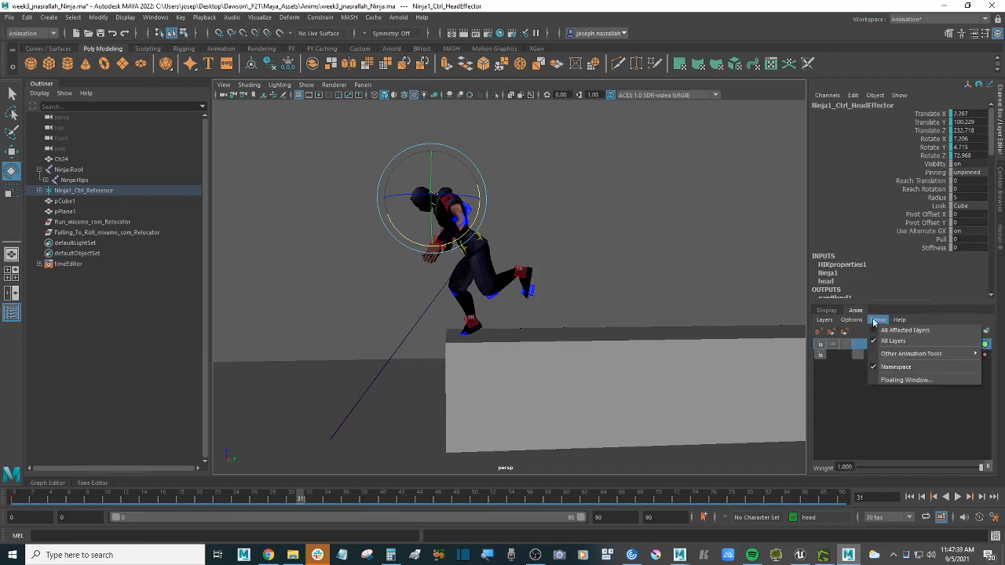
mouse_move(825, 321)
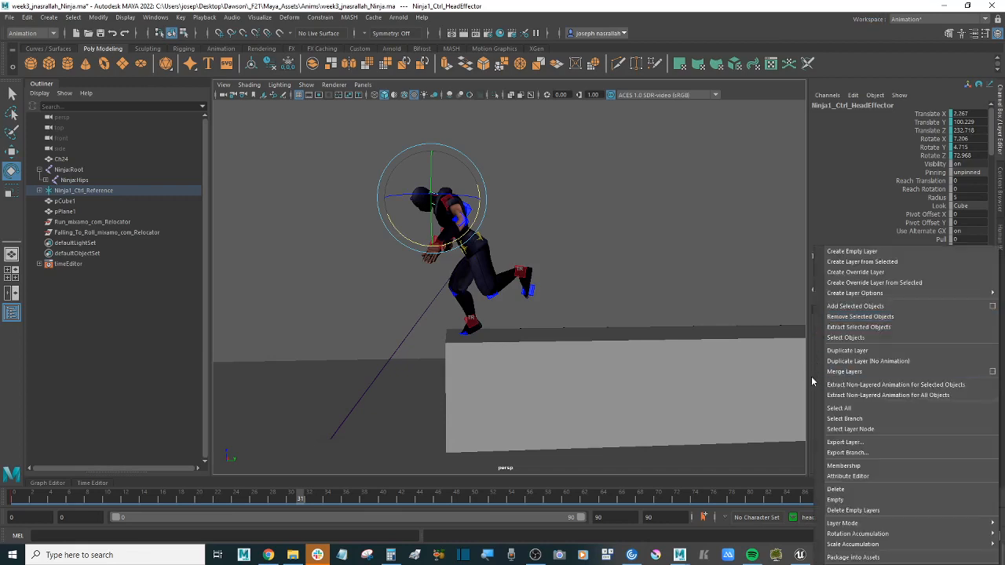
click(700, 254)
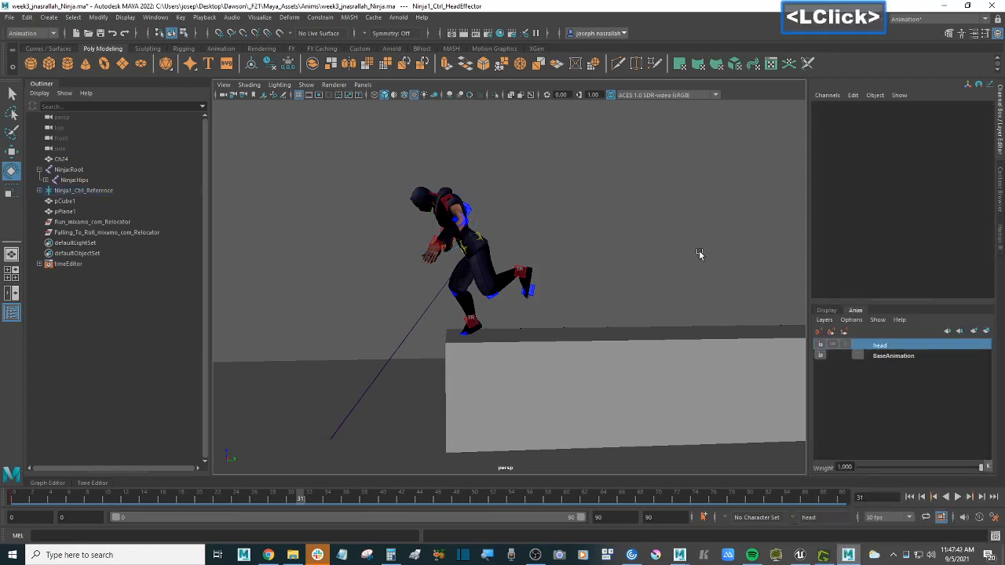
click(433, 199)
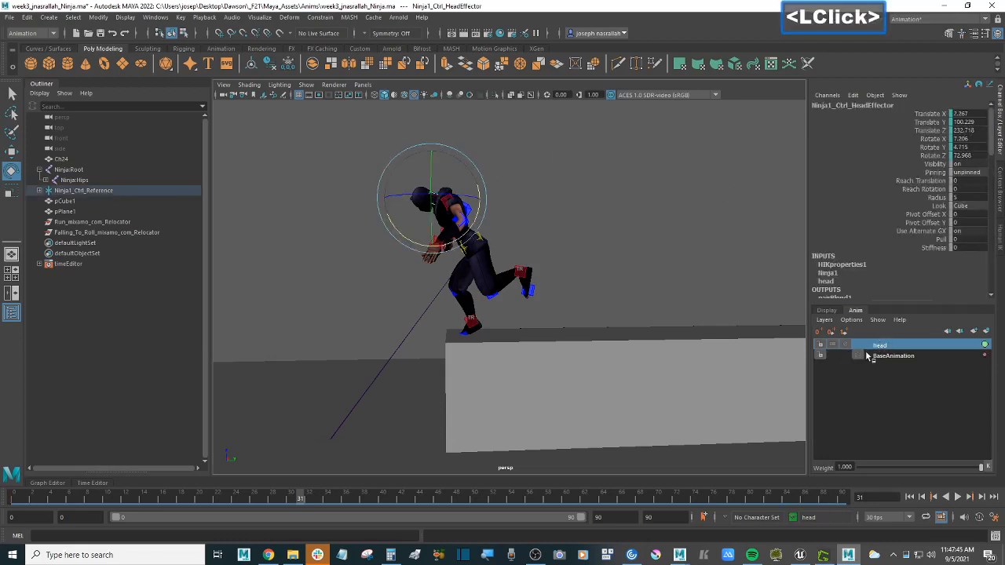
click(826, 320)
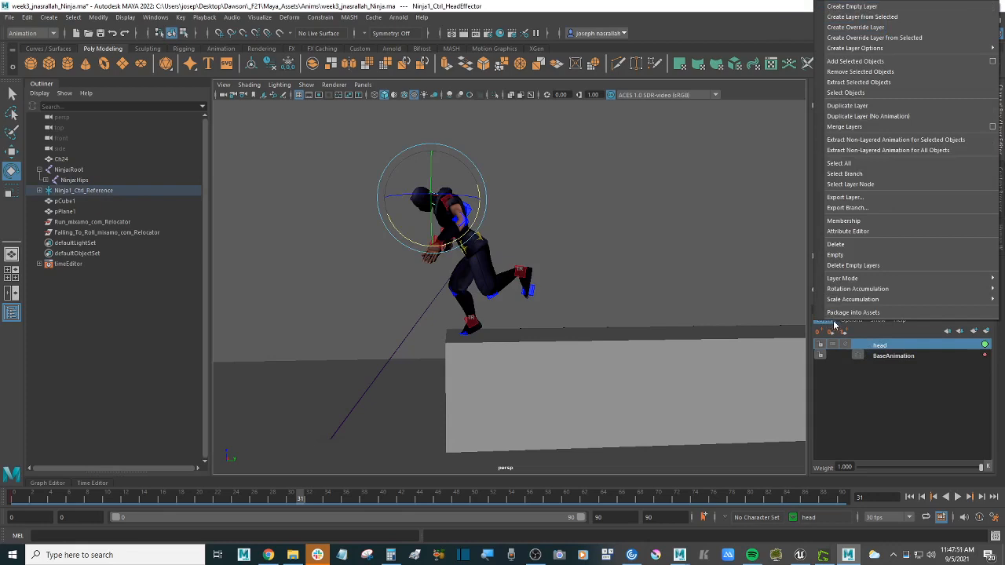
mouse_move(853, 281)
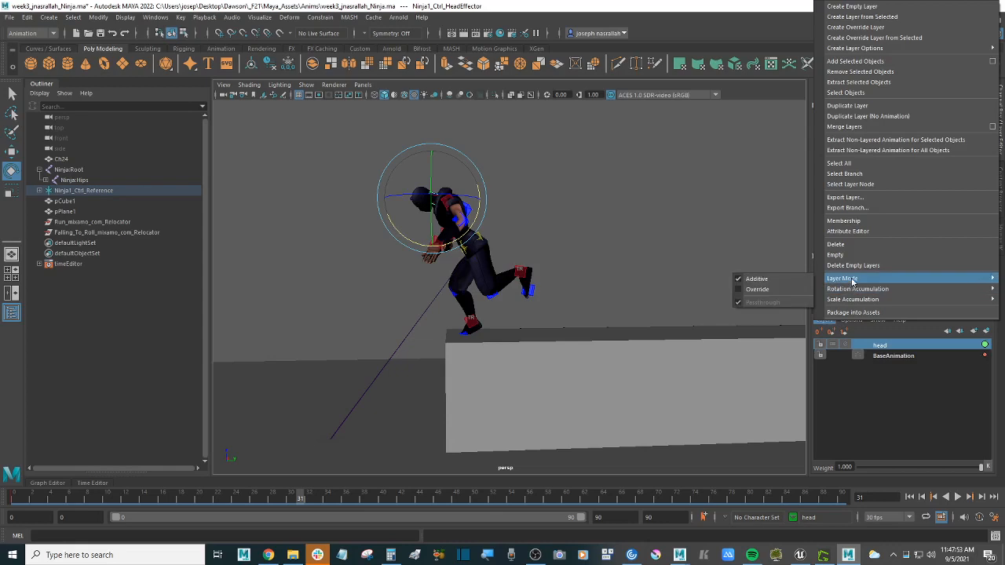
mouse_move(862, 302)
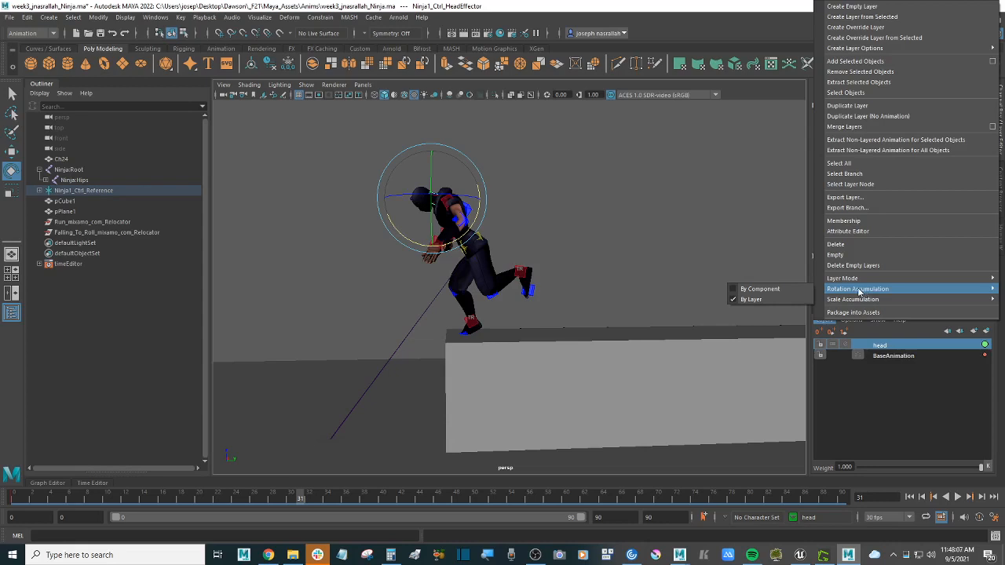
click(868, 380)
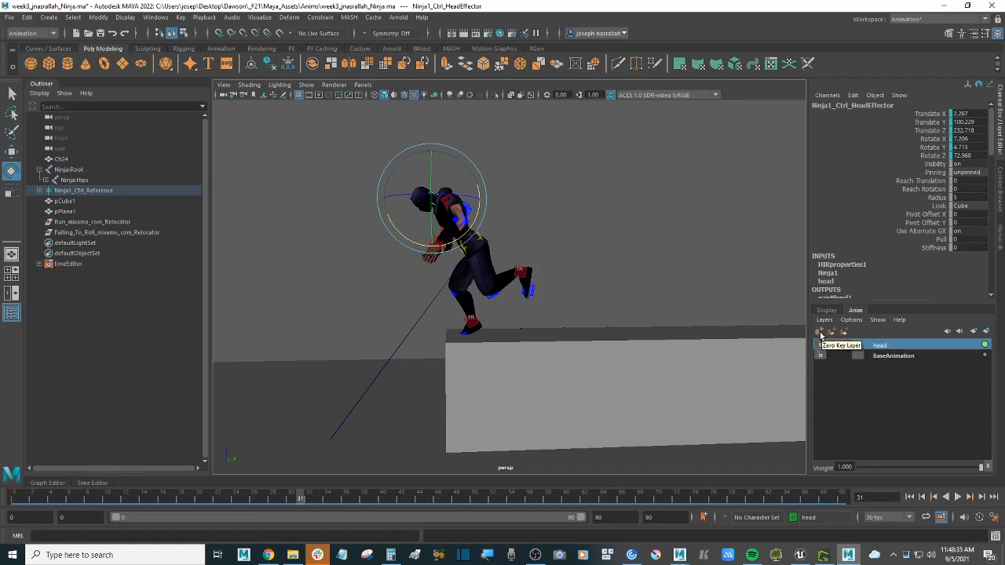
Set a zero key on the head layer at frame 31 and delete that key again.
click(821, 335)
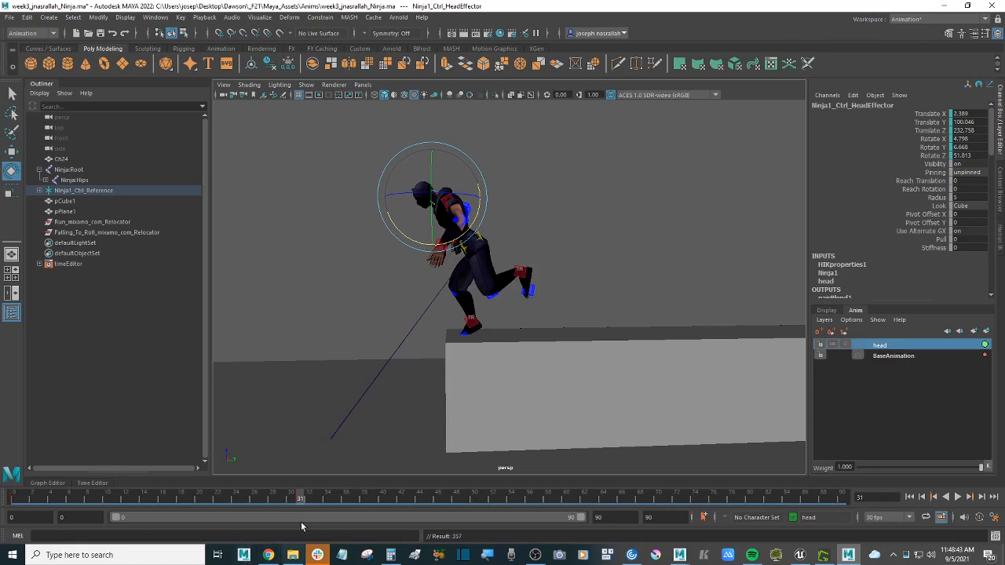
click(301, 498)
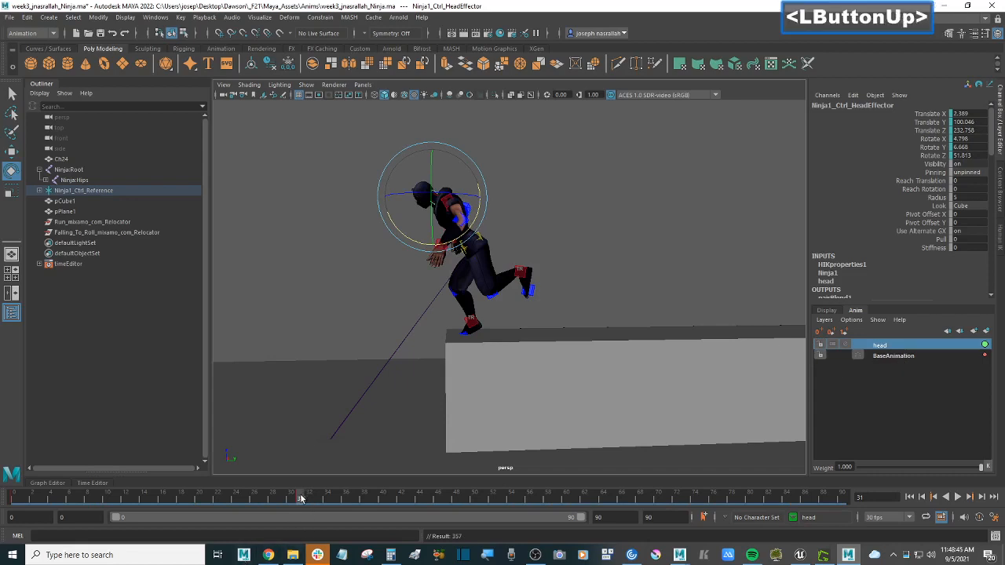
shift+click(303, 498)
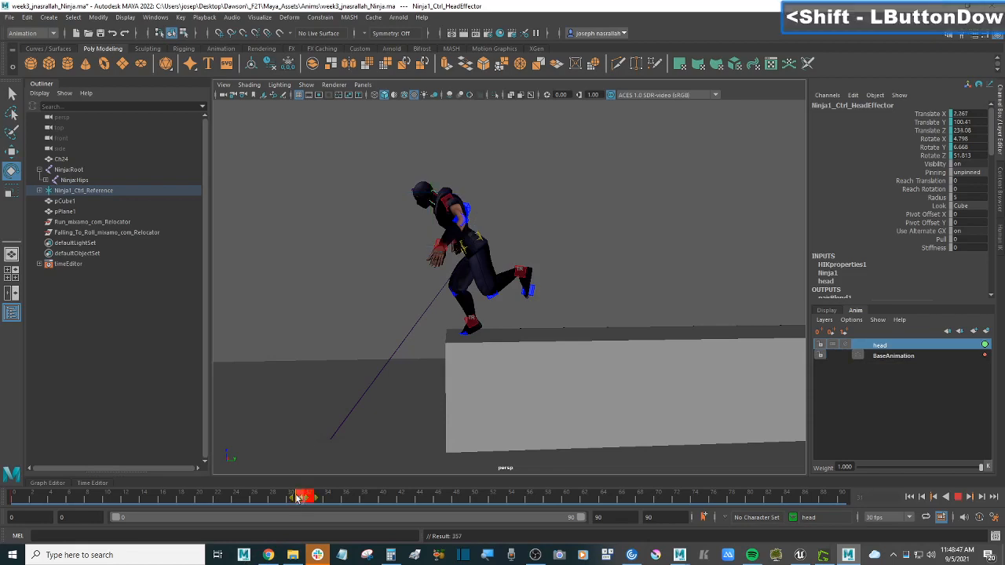
right_click(298, 498)
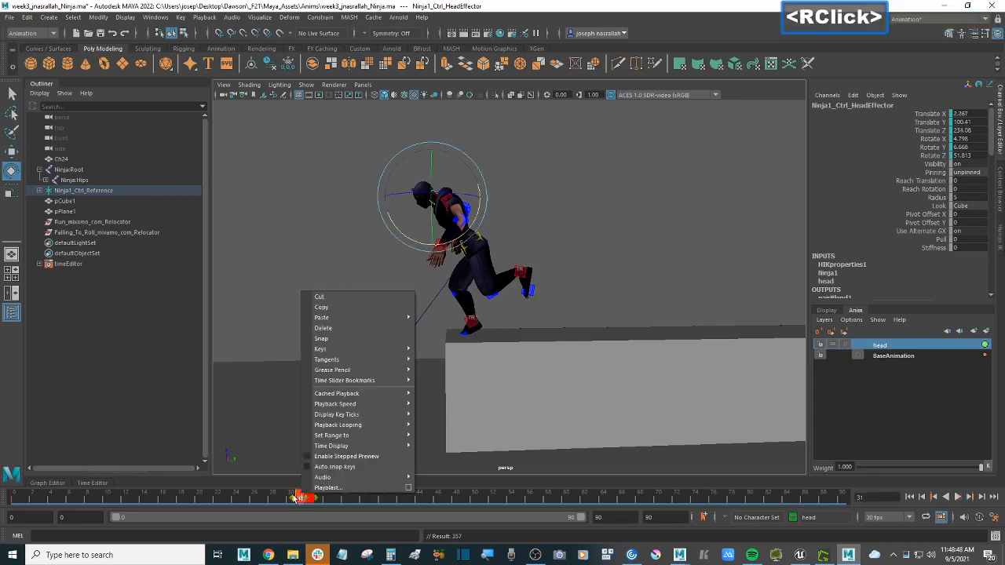
click(355, 327)
mouse_move(292, 498)
mouse_down()
mouse_move(283, 497)
mouse_move(299, 498)
mouse_up()
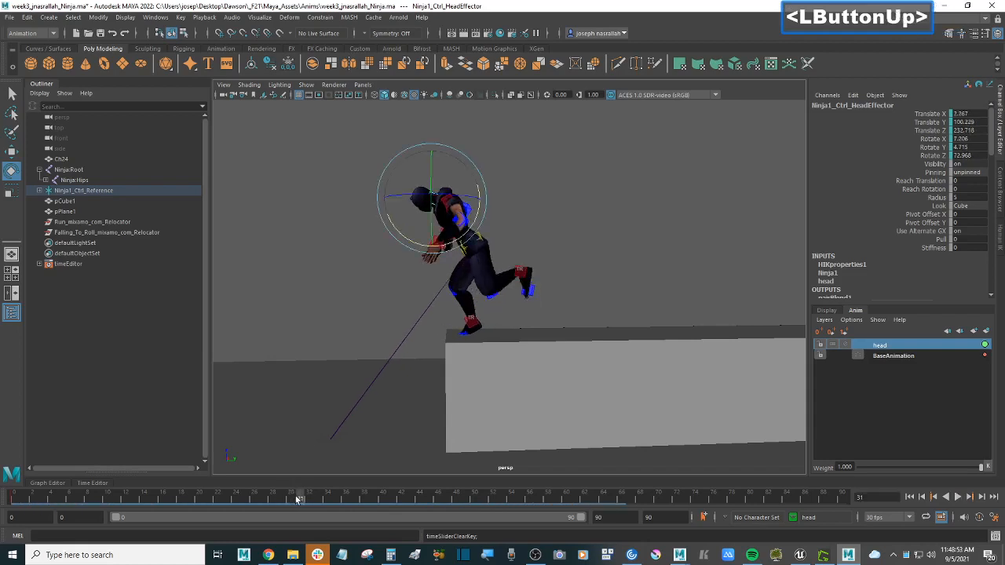
Set a zero key for the head effector on the head layer at frame 31 and check the frames before it.
click(821, 333)
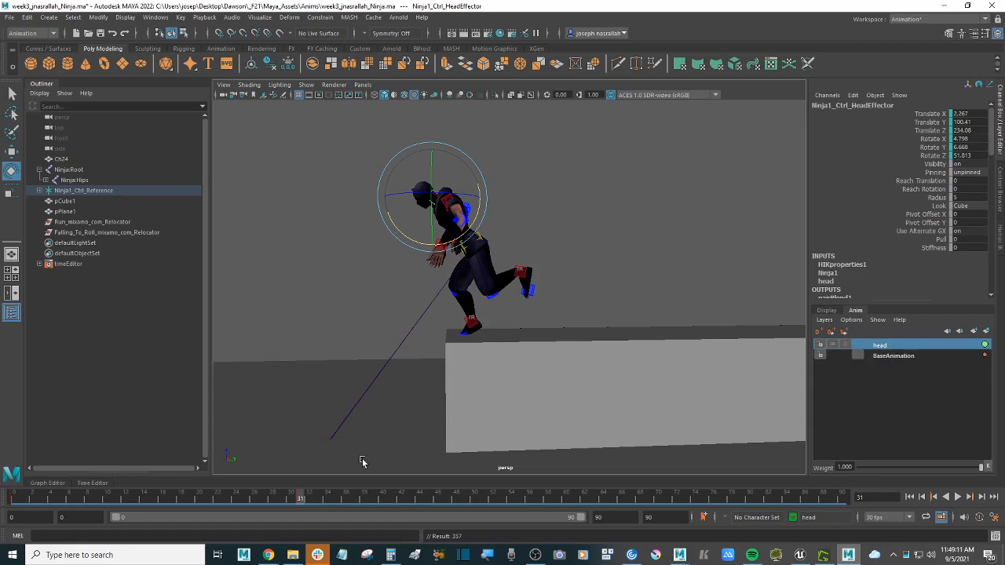
drag(301, 499, 209, 503)
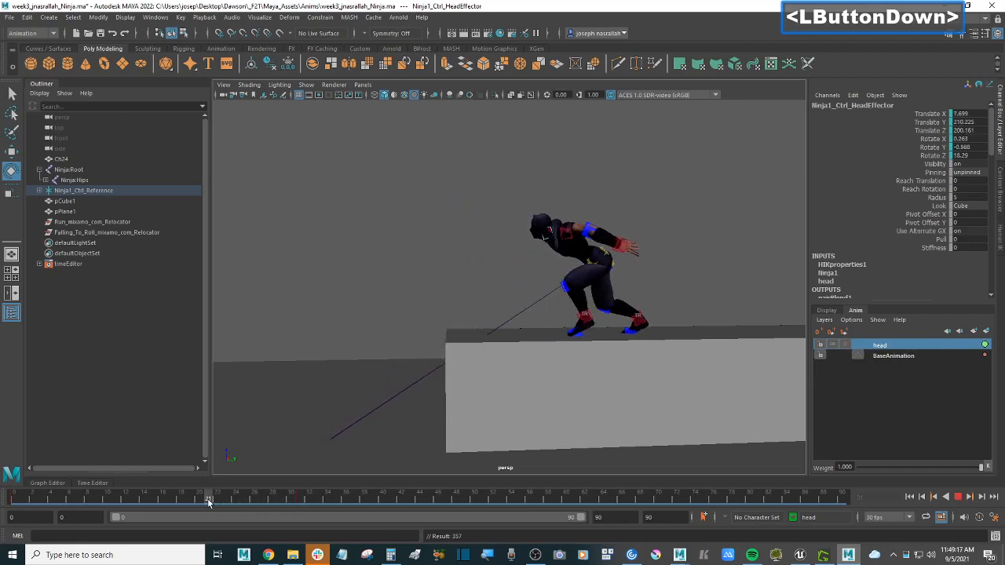
drag(209, 503, 249, 501)
click(248, 501)
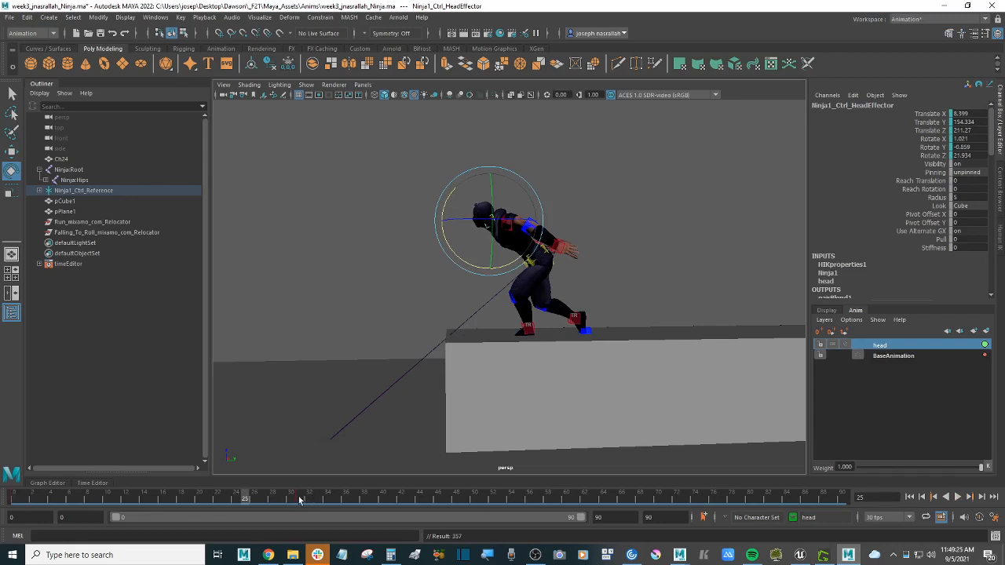
Copy the head layer's key at frame 0 and paste it at frame 22.
drag(18, 499, 16, 501)
shift+click(15, 500)
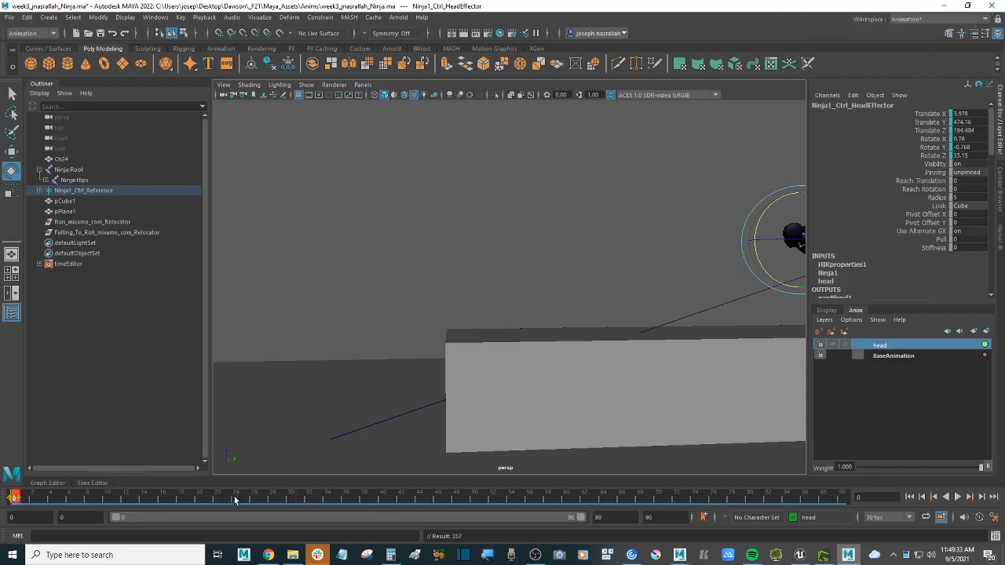
right_click(20, 497)
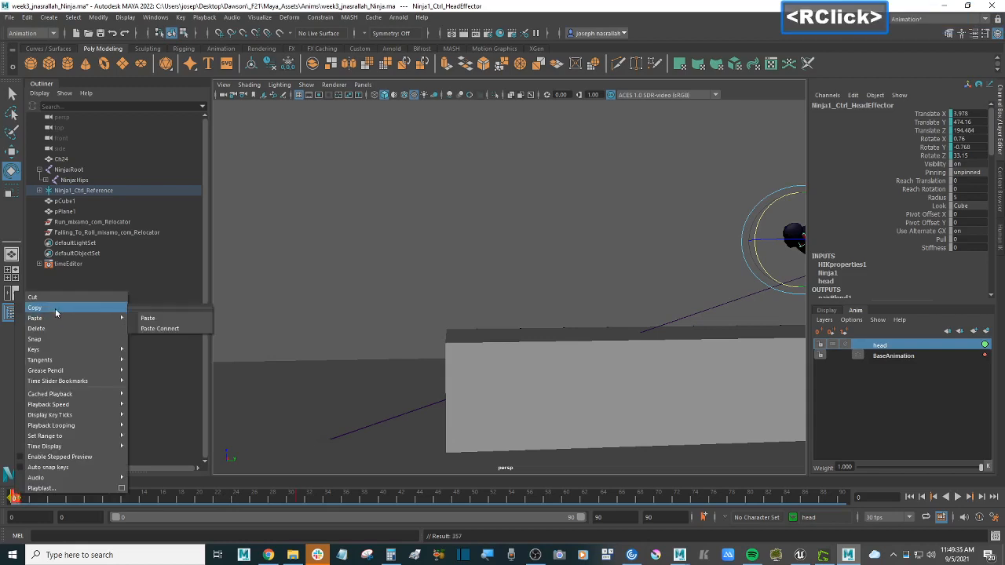
click(56, 311)
click(219, 500)
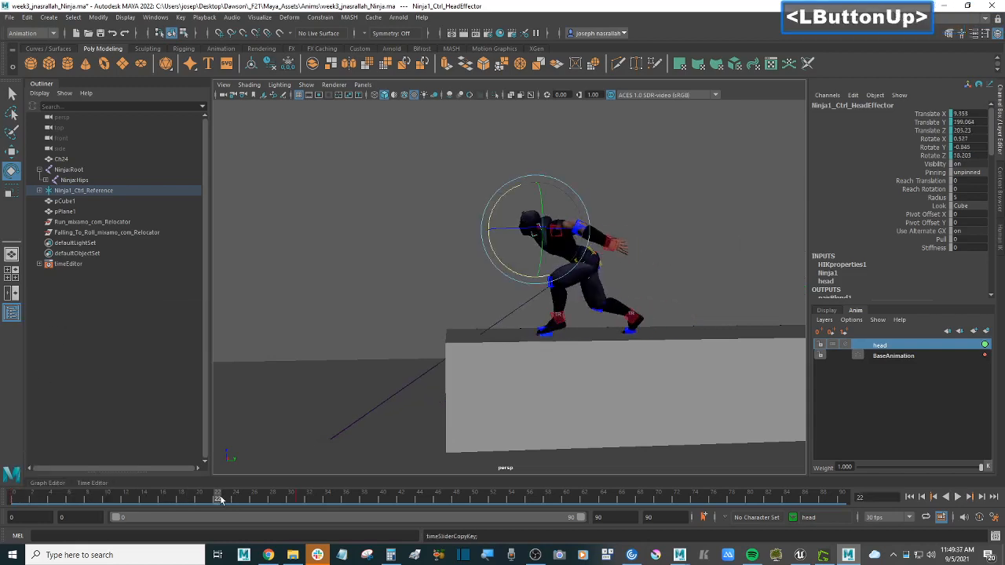
right_click(219, 499)
mouse_move(286, 324)
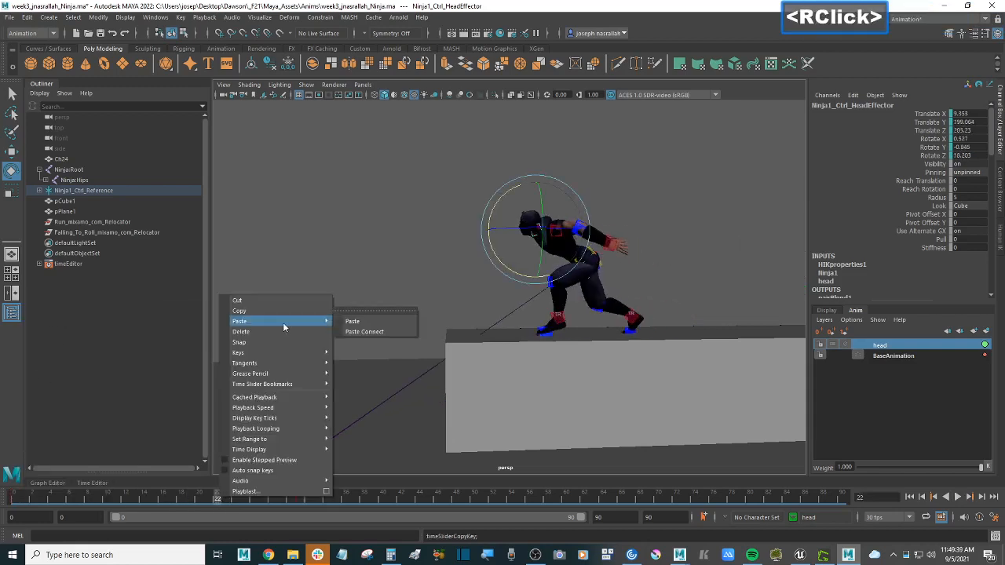
click(362, 323)
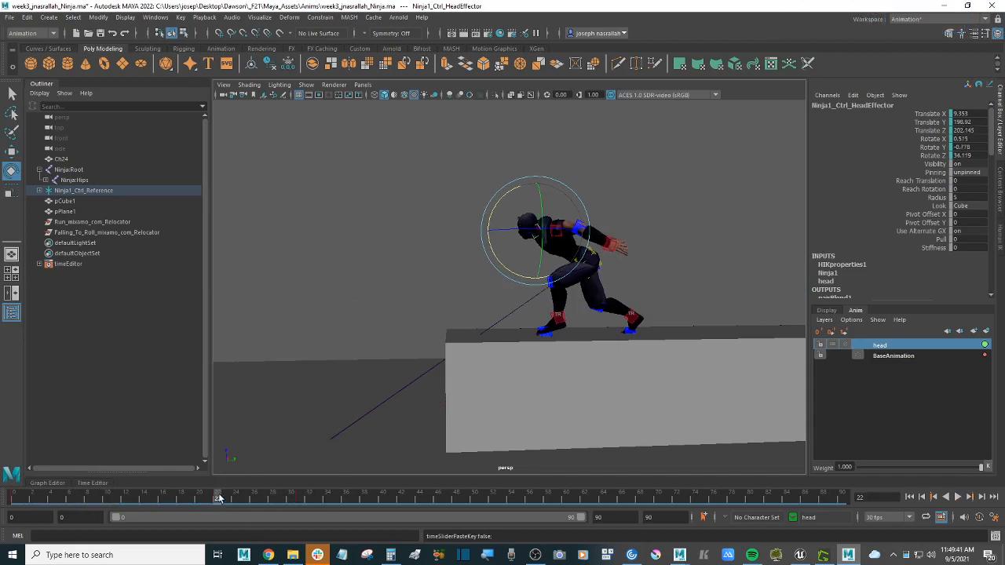
Scrub through the head layer's keyed frames to review the head motion, ending at frame 0.
click(140, 500)
drag(137, 499, 256, 505)
drag(285, 503, 14, 501)
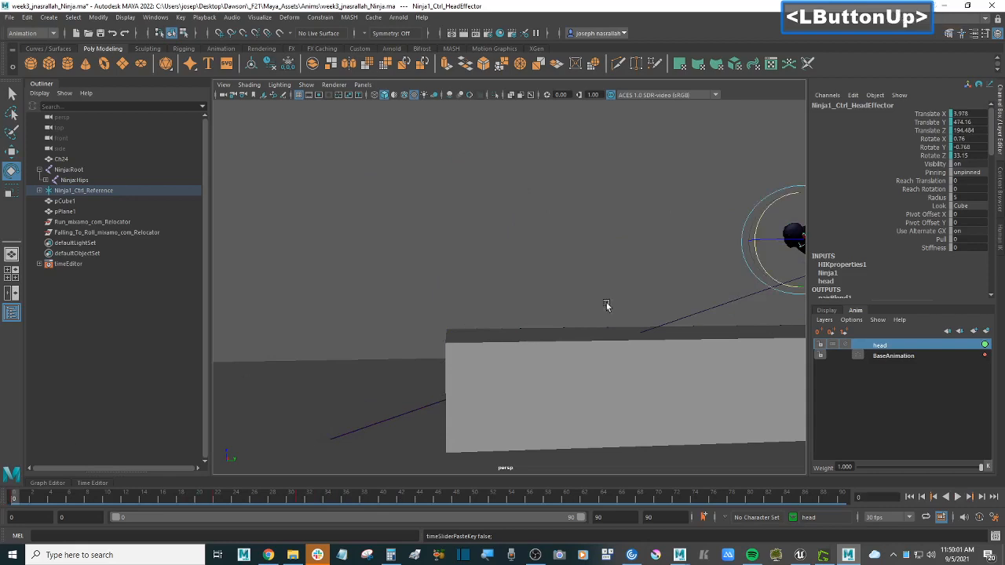
Inspect the ninja on the platform from several angles at frame 0 and deselect the head effector.
scroll(545, 307, down, 3)
alt+scroll(516, 298, up, 2)
alt+drag(517, 298, 469, 284)
alt+scroll(465, 288, up, 2)
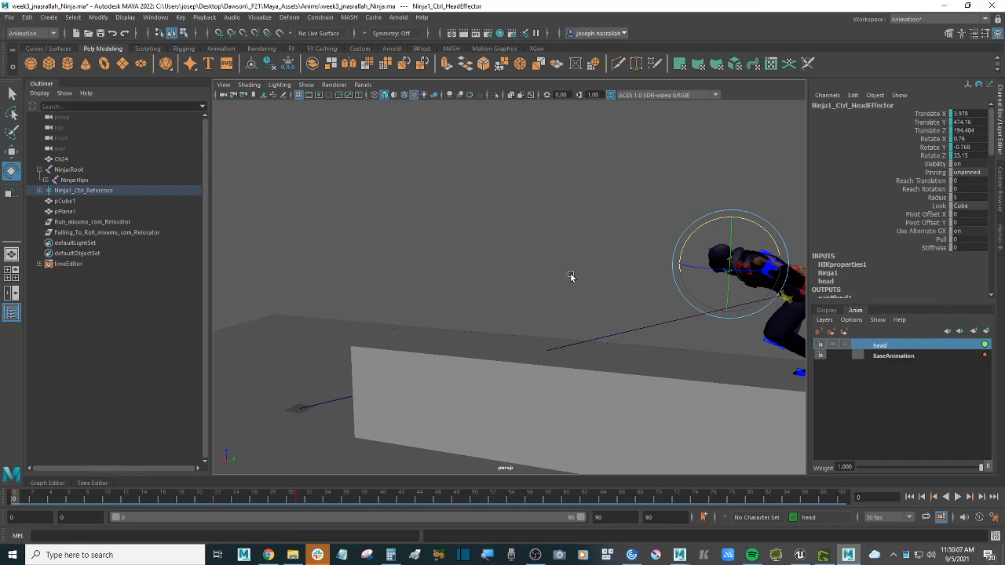
alt+drag(566, 272, 560, 266)
alt+scroll(560, 266, down, 3)
alt+middle_drag(560, 266, 558, 278)
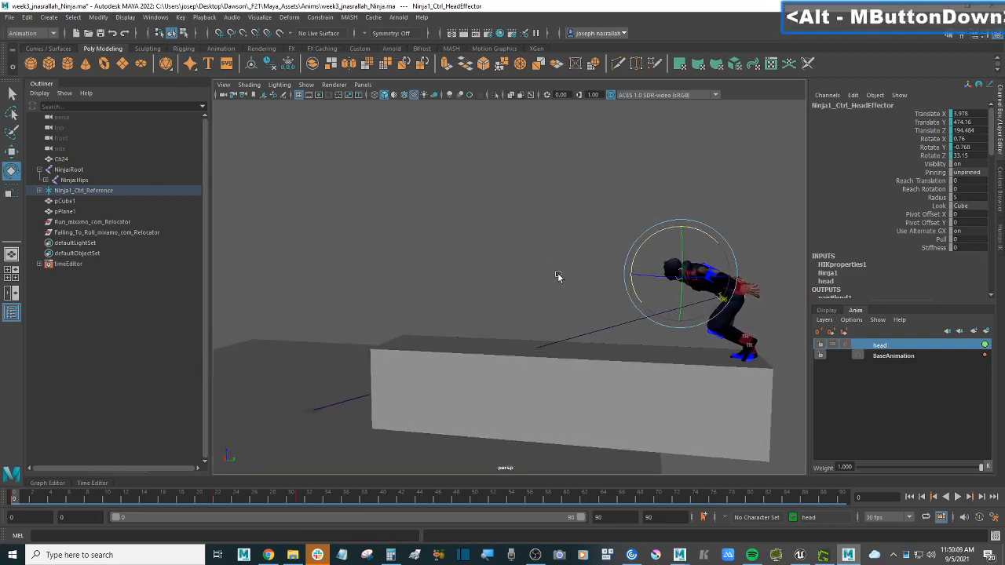
alt+drag(558, 278, 569, 264)
alt+scroll(554, 267, up, 2)
alt+middle_drag(555, 267, 563, 258)
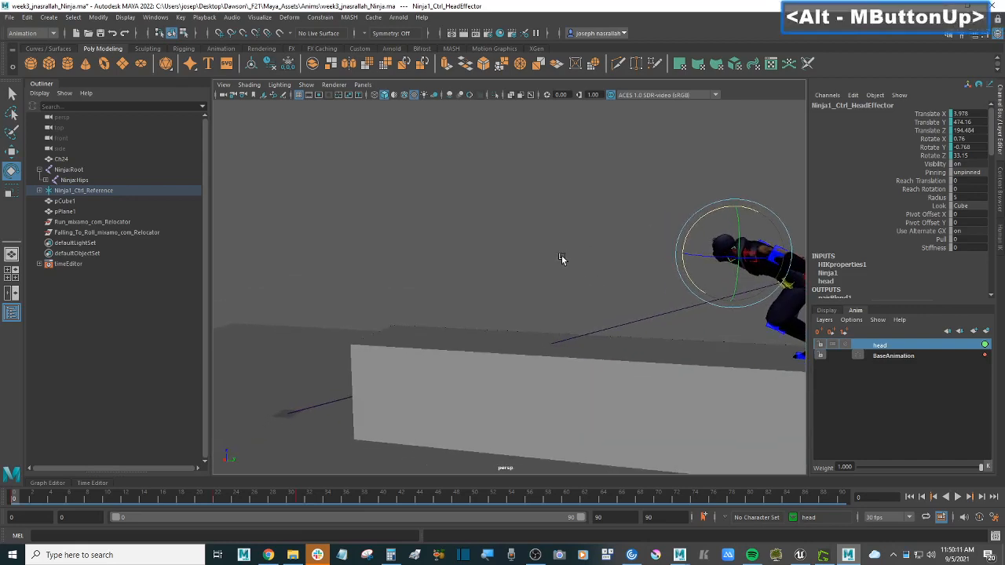
alt+drag(563, 259, 534, 249)
alt+scroll(490, 261, down, 2)
double_click(528, 265)
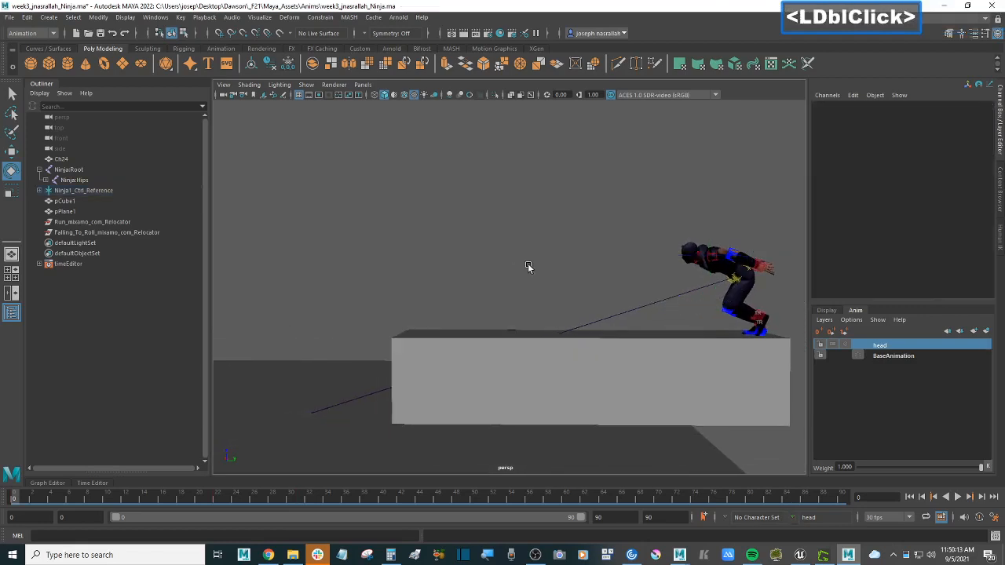
Play back the ninja's full run, flip and roll animation to review it from a wider view.
click(579, 263)
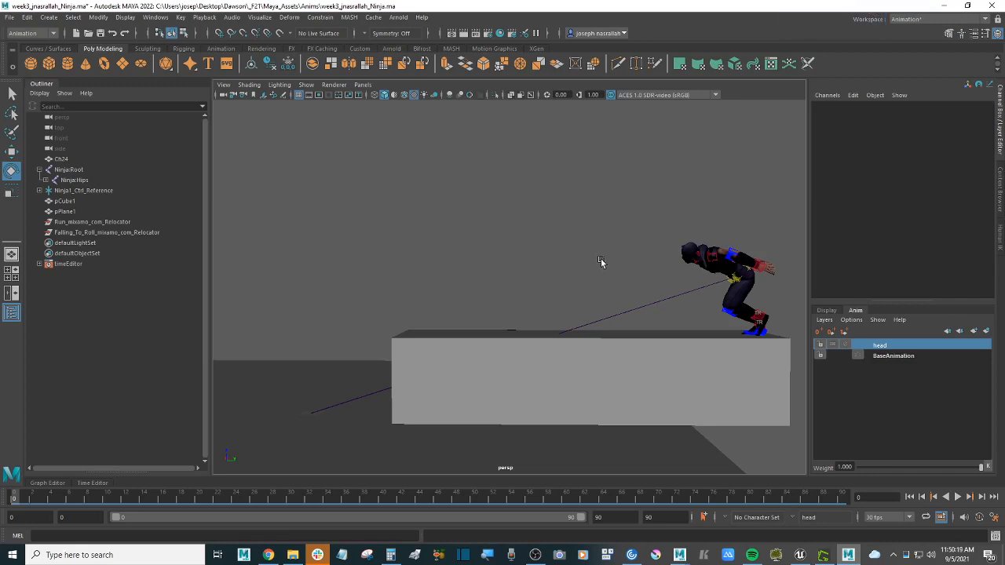
scroll(599, 261, down, 3)
key(alt+v)
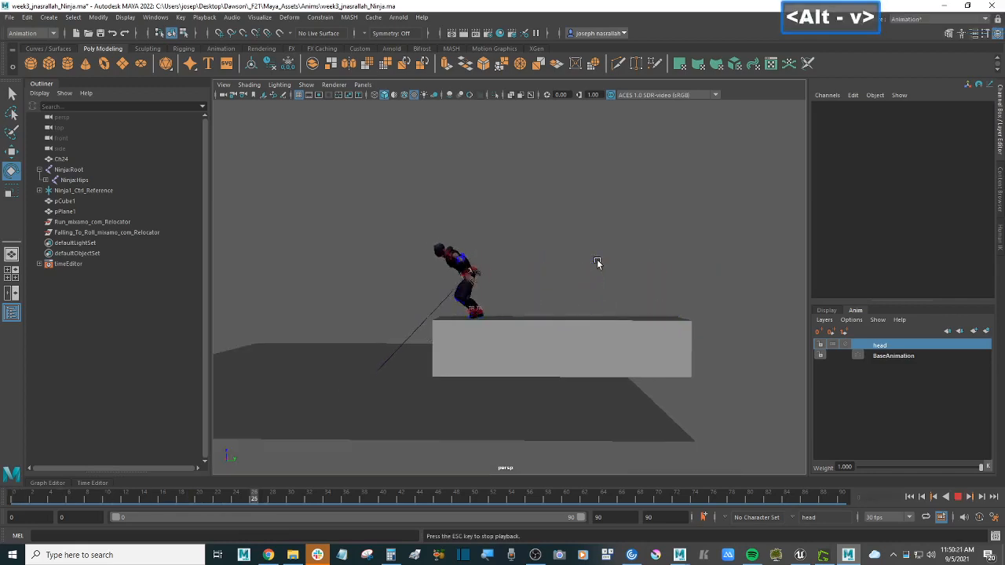
alt+middle_drag(477, 256, 540, 263)
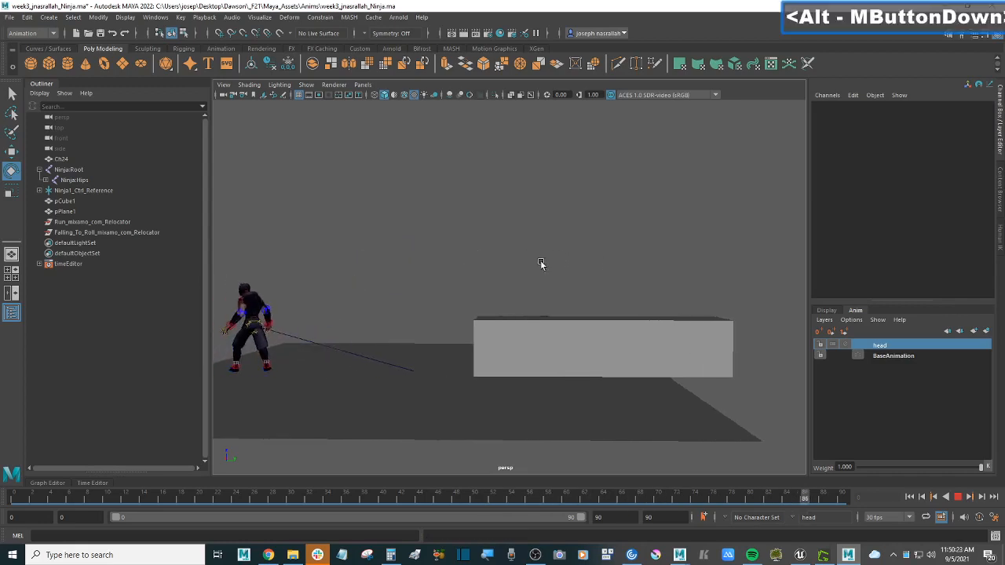
alt+scroll(551, 263, down, 2)
key(alt+v)
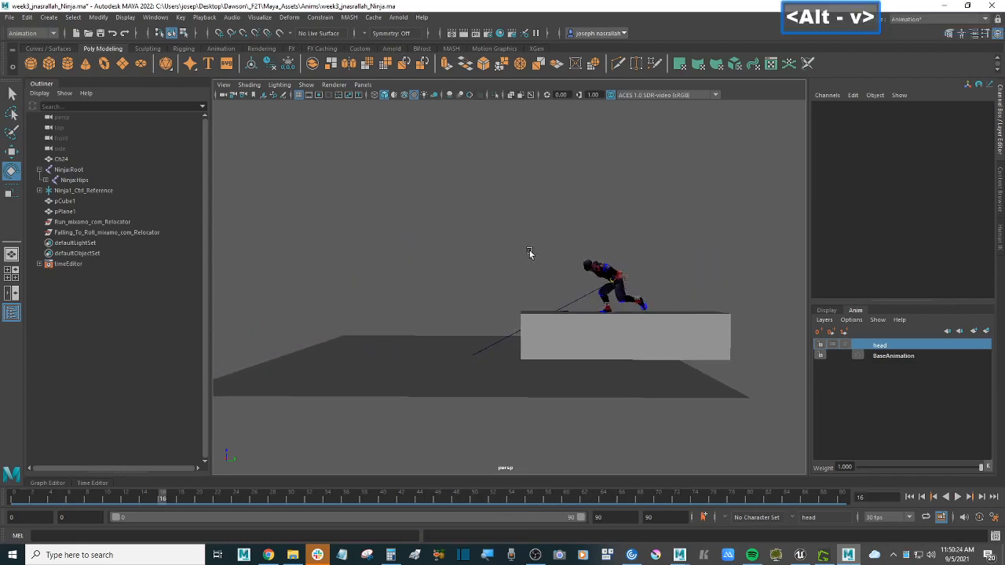
Select the Ninja:Root joint together with its entire hierarchy.
click(75, 172)
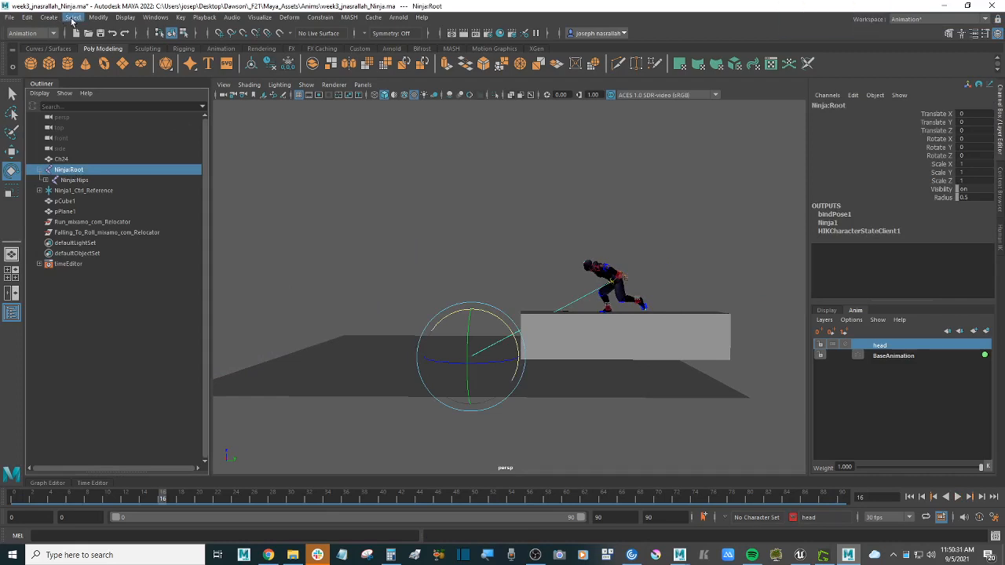
click(73, 18)
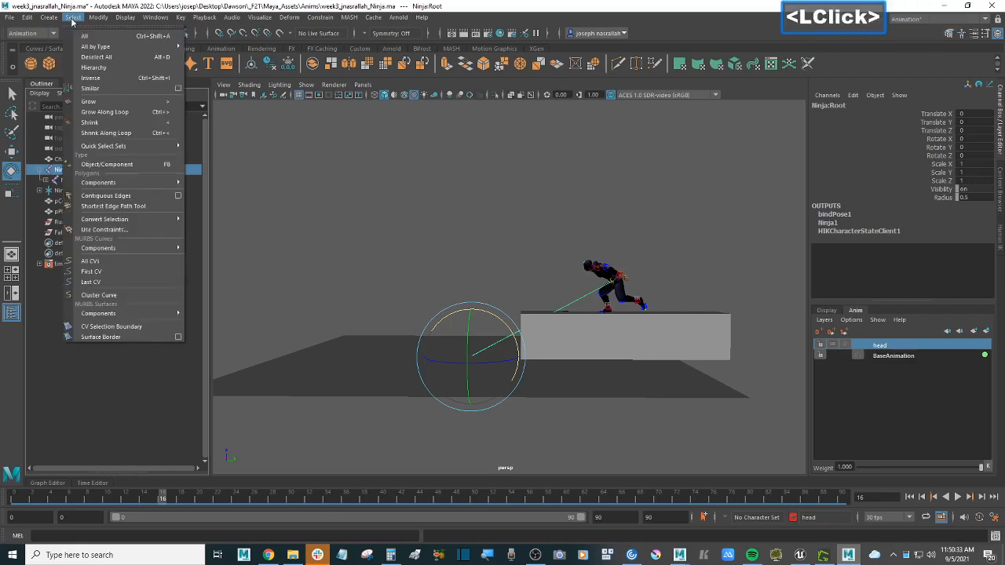
click(94, 68)
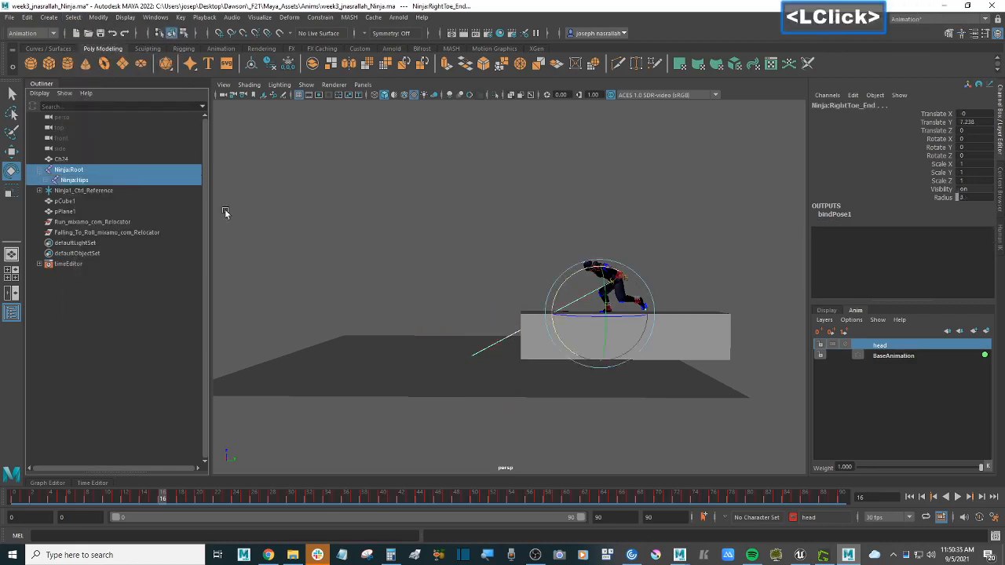
Start exporting the selected skeleton and set the Anims_Exported folder in Maya_Assets as the destination.
click(10, 17)
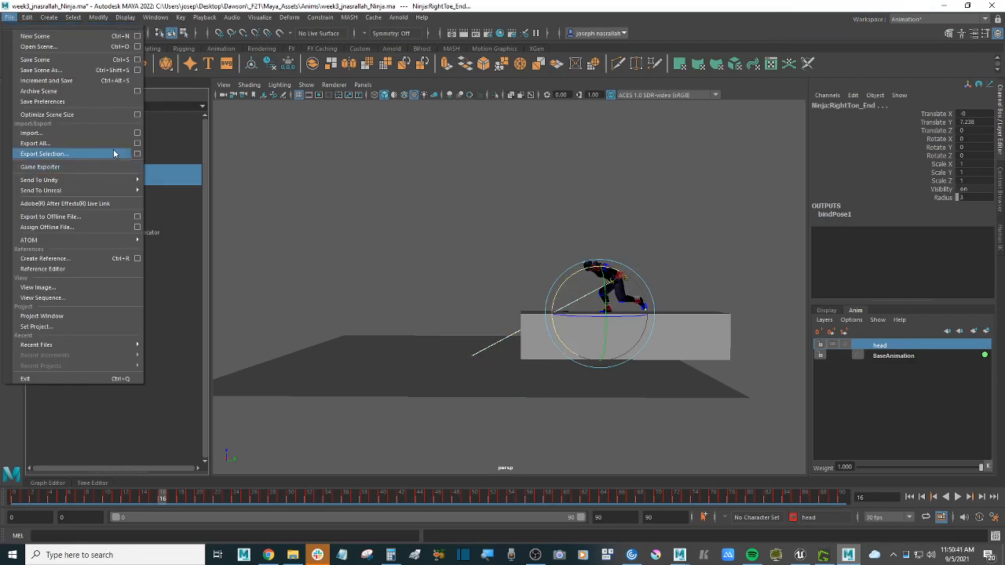
click(113, 153)
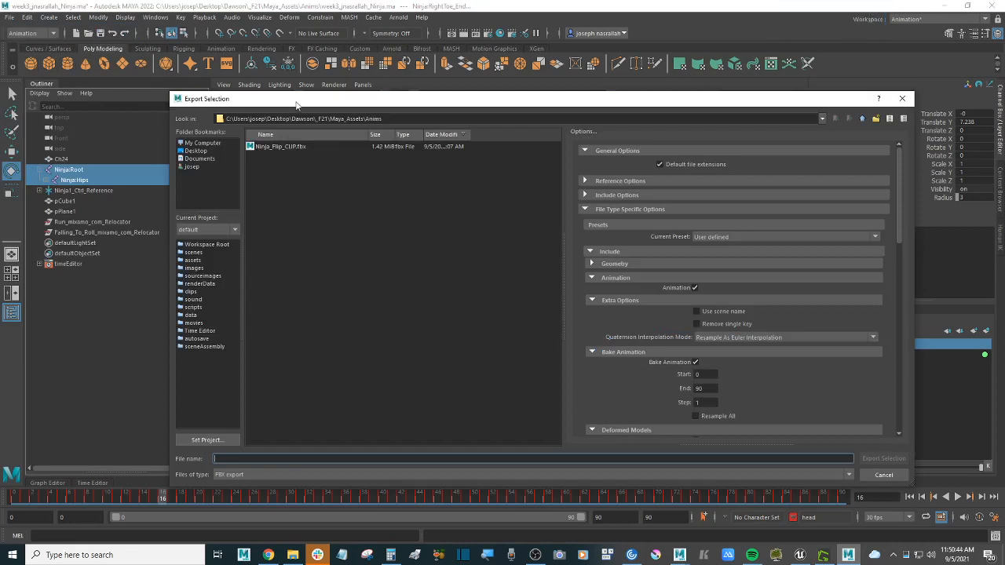
drag(297, 103, 336, 103)
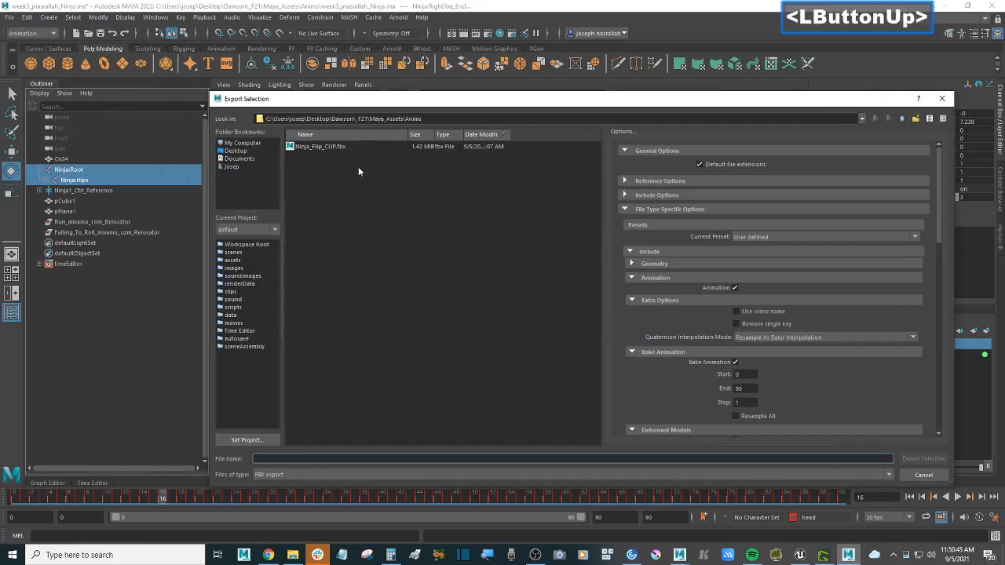
click(406, 207)
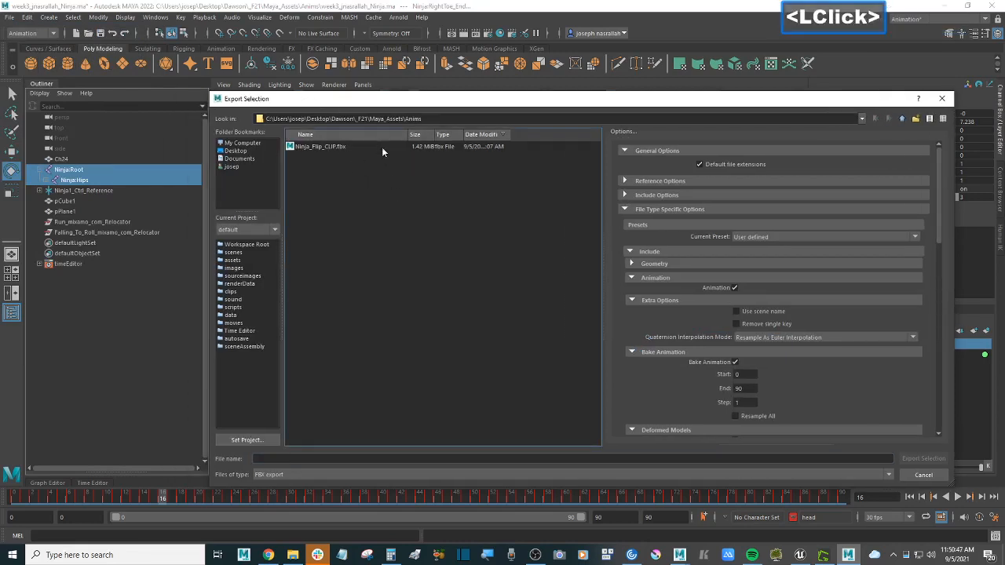
key(BackSpace)
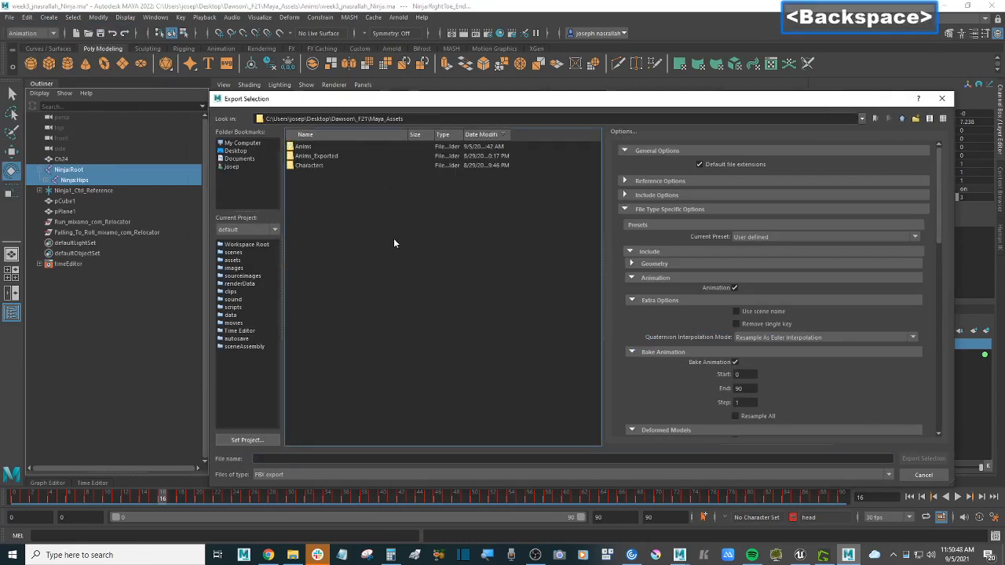
double_click(318, 156)
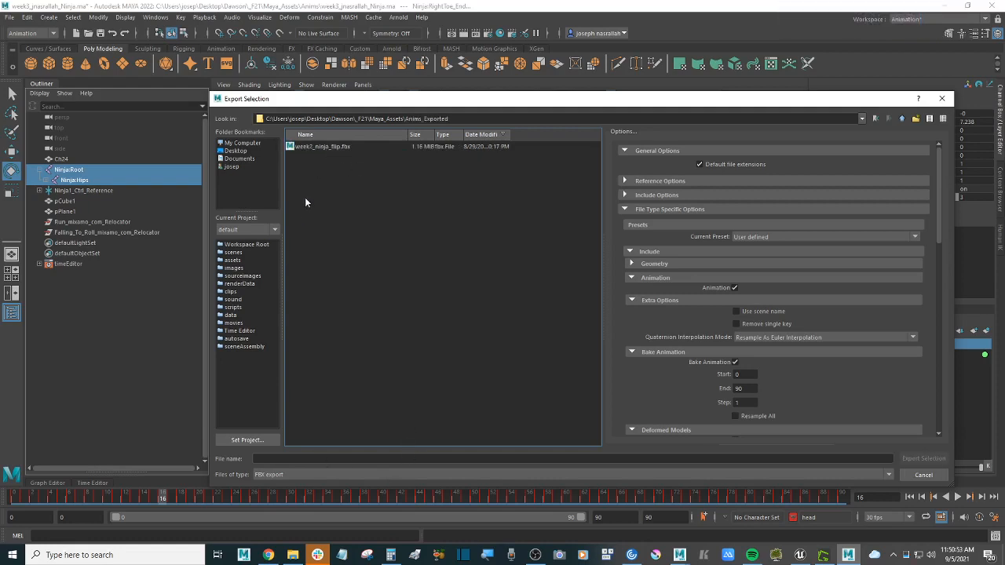
Name the export file week2_run_flip_roll and export the selection as FBX.
click(286, 459)
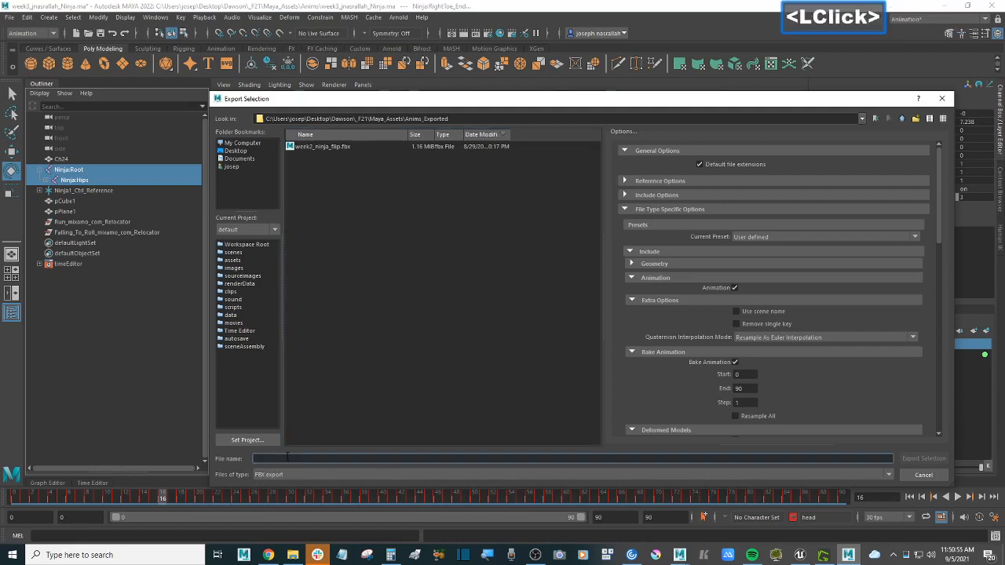
click(287, 458)
text(week2_)
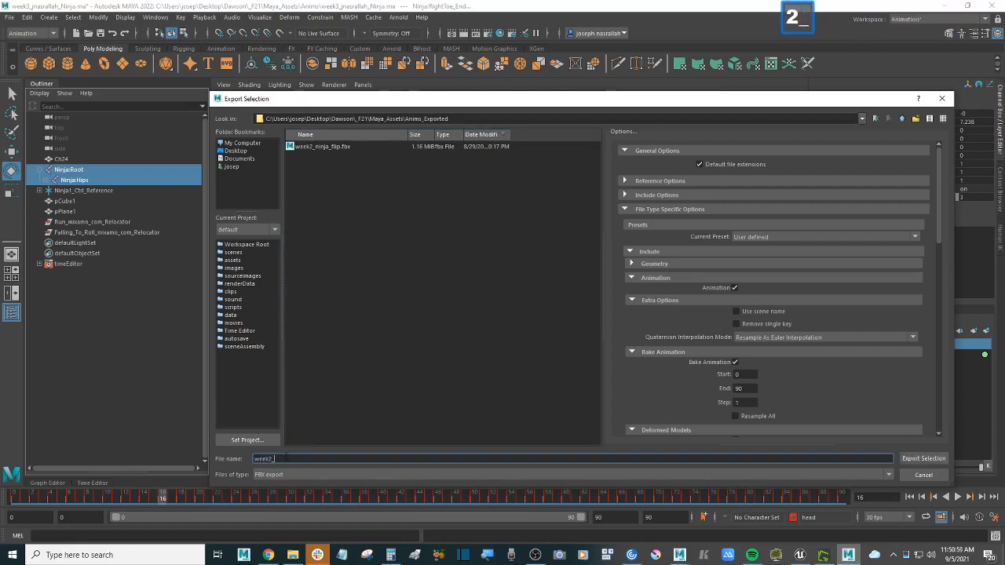
text(run)
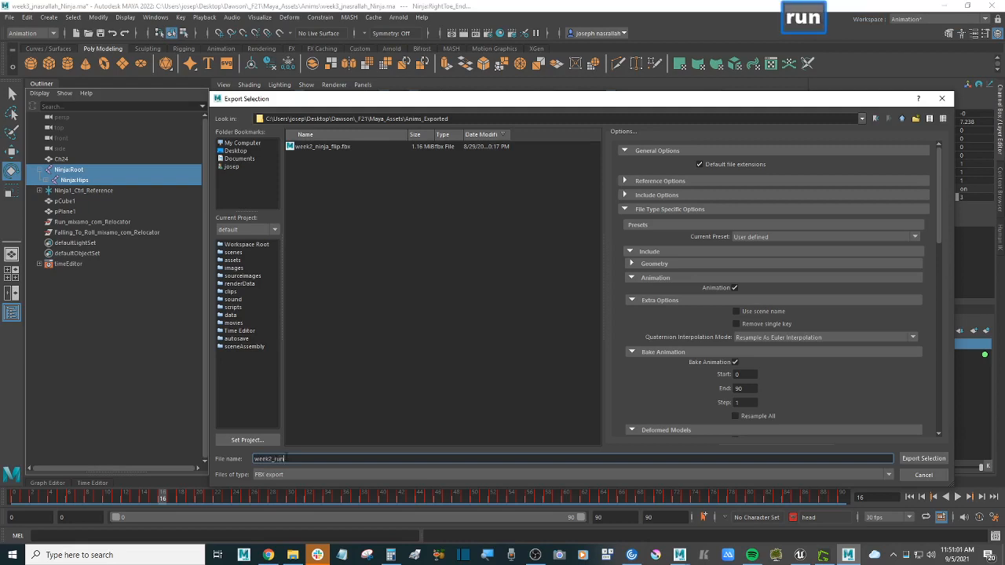
text(_flip)
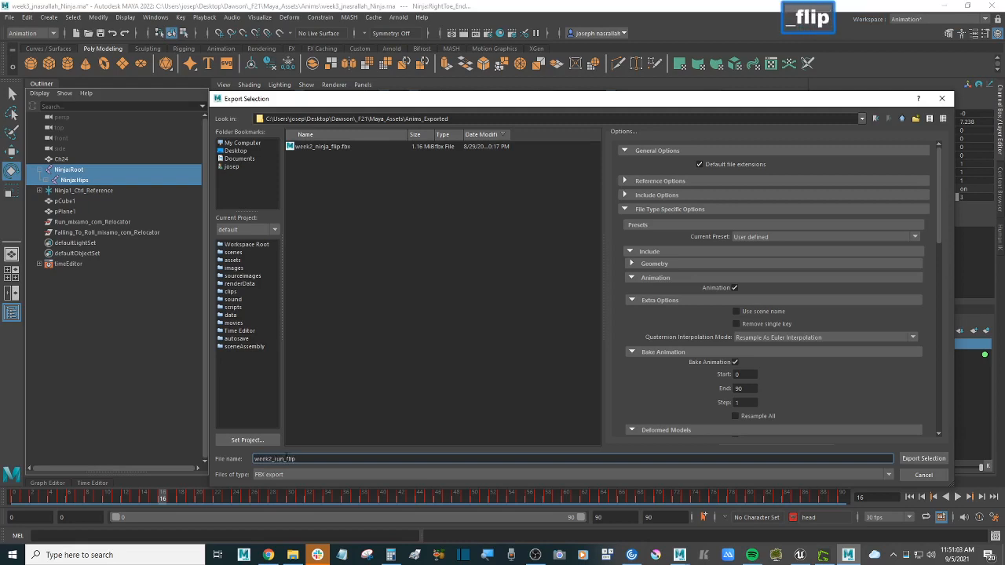
text(_roll)
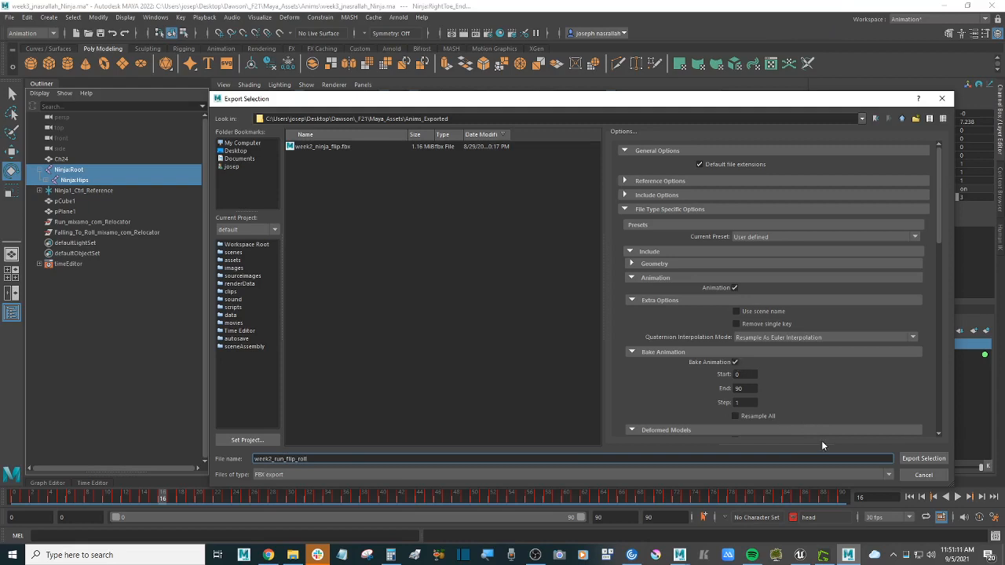
click(922, 460)
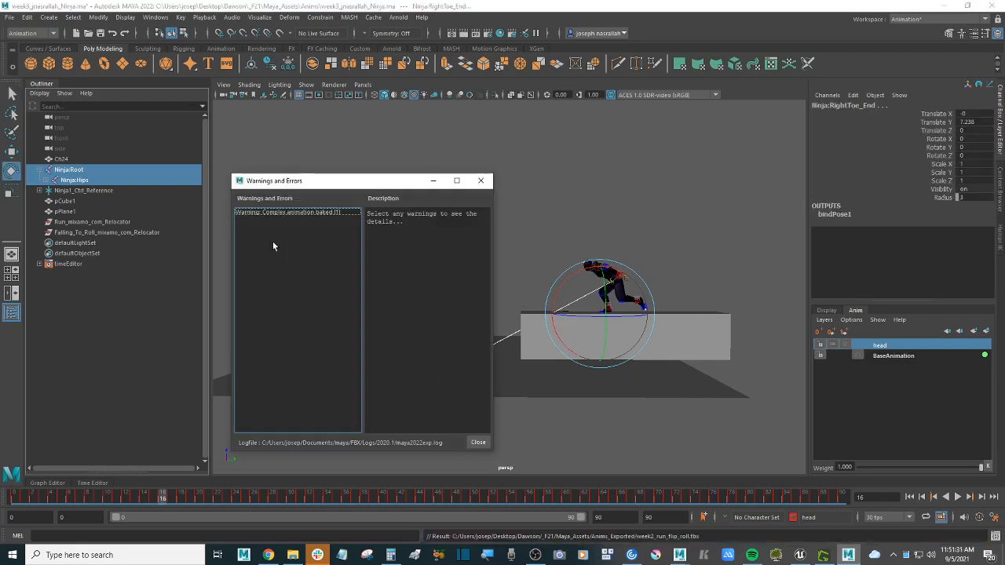
Read the details of the export warning, dismiss it and save the scene.
click(339, 212)
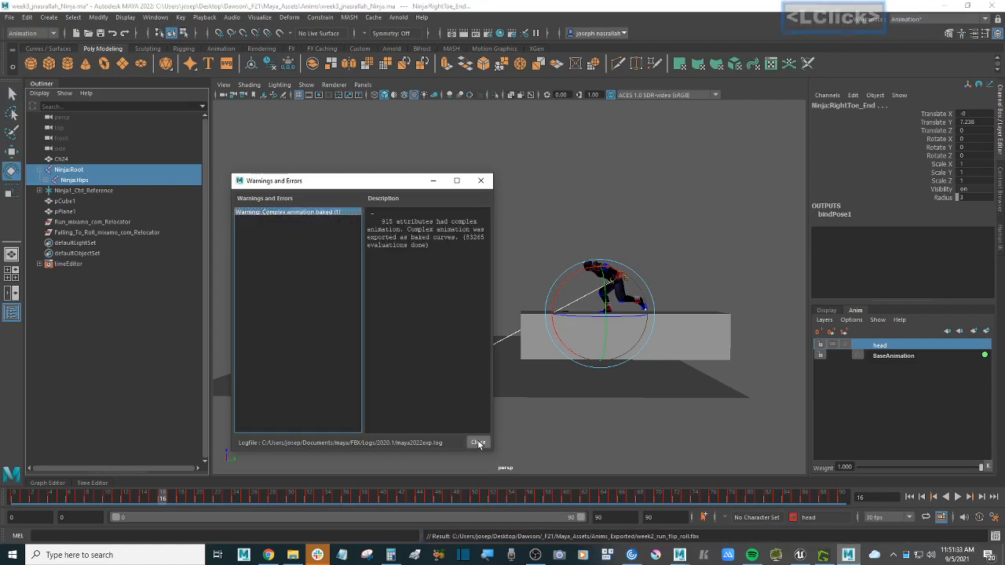
click(478, 443)
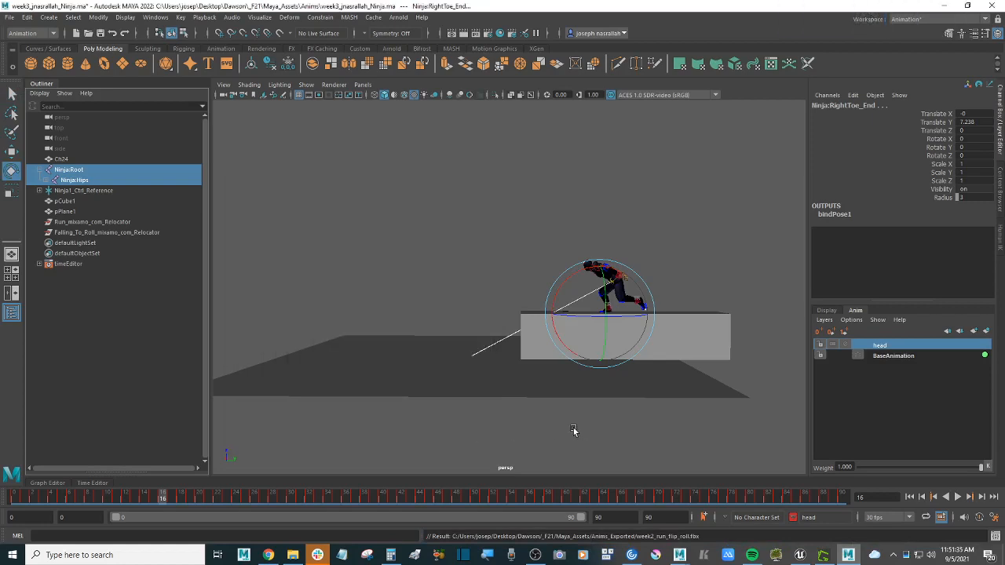
alt+middle_drag(541, 430, 570, 424)
key(ctrl+s)
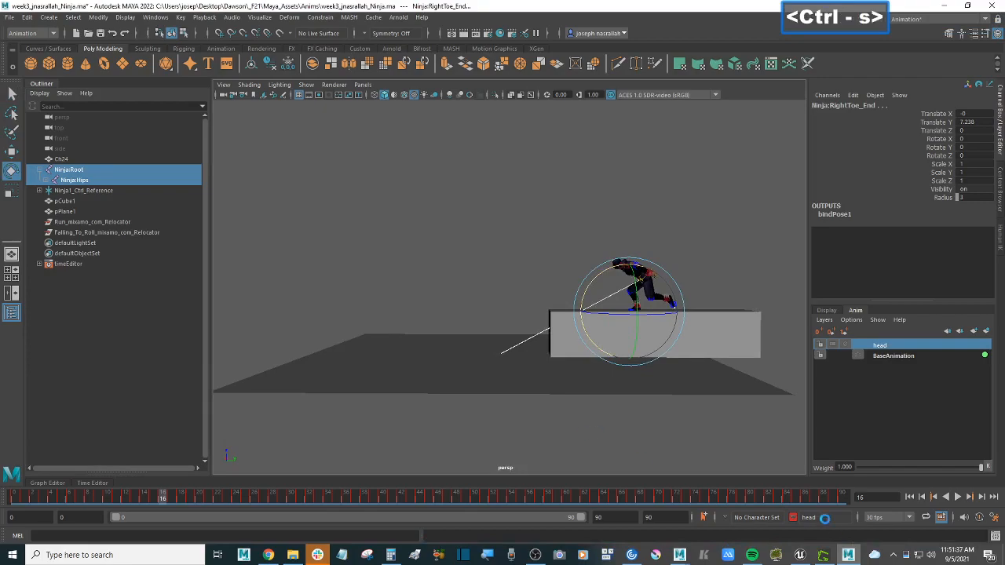
Switch to Unreal Editor, open the Anims content folder and give the Content Browser more height.
click(801, 555)
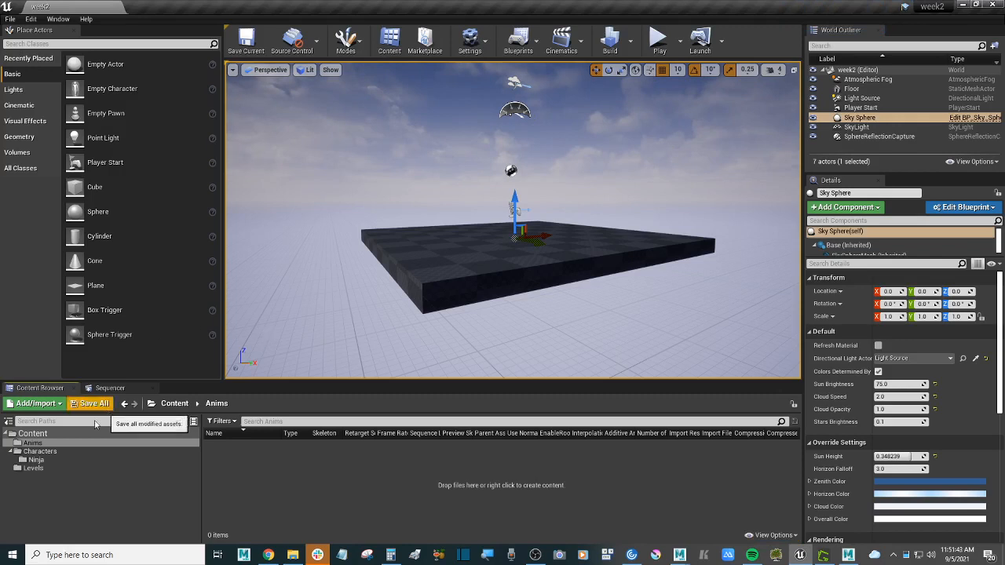
click(55, 453)
click(54, 443)
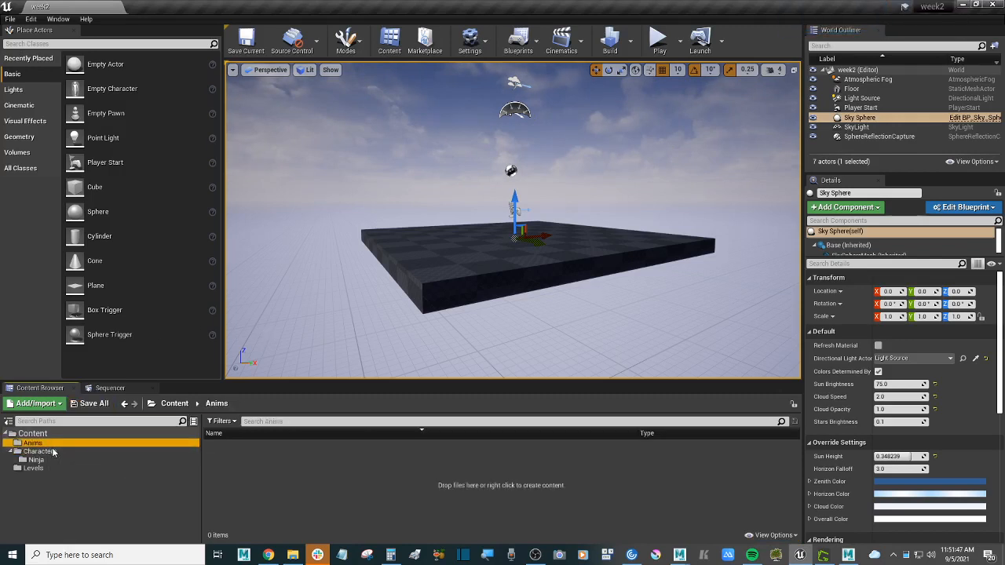
click(55, 452)
click(56, 445)
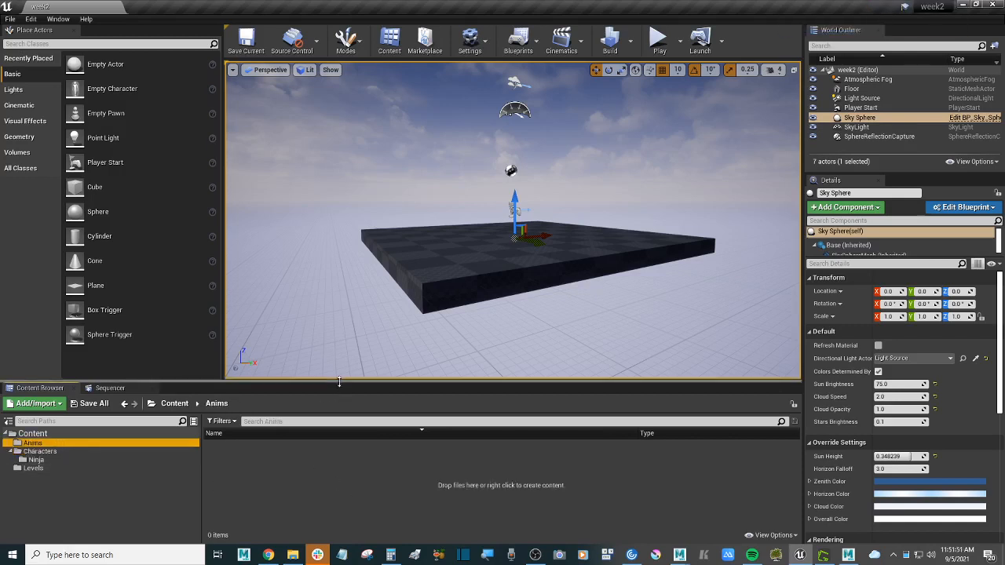
drag(339, 383, 504, 348)
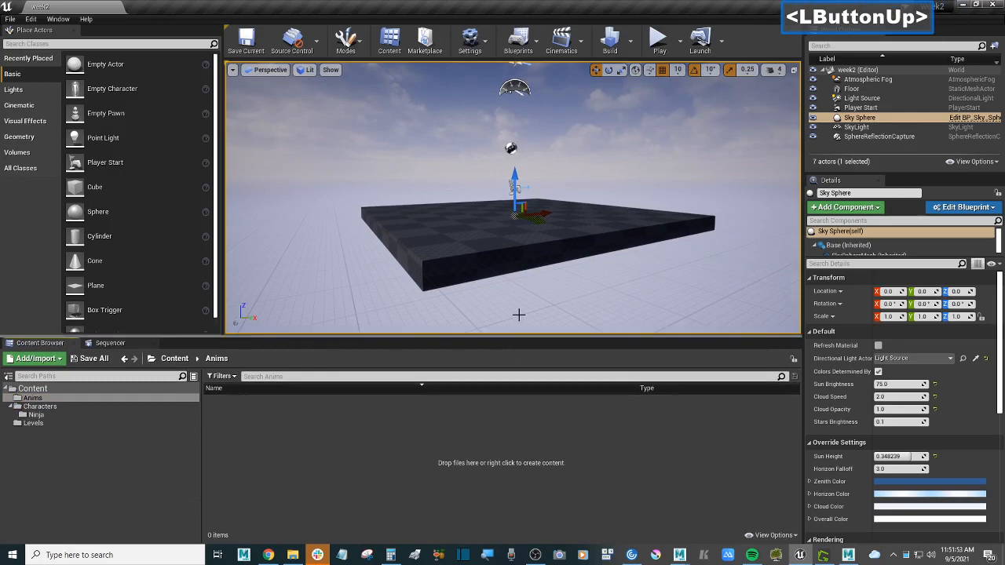
scroll(521, 314, down, 2)
alt+drag(521, 315, 581, 268)
alt+middle_drag(580, 269, 490, 265)
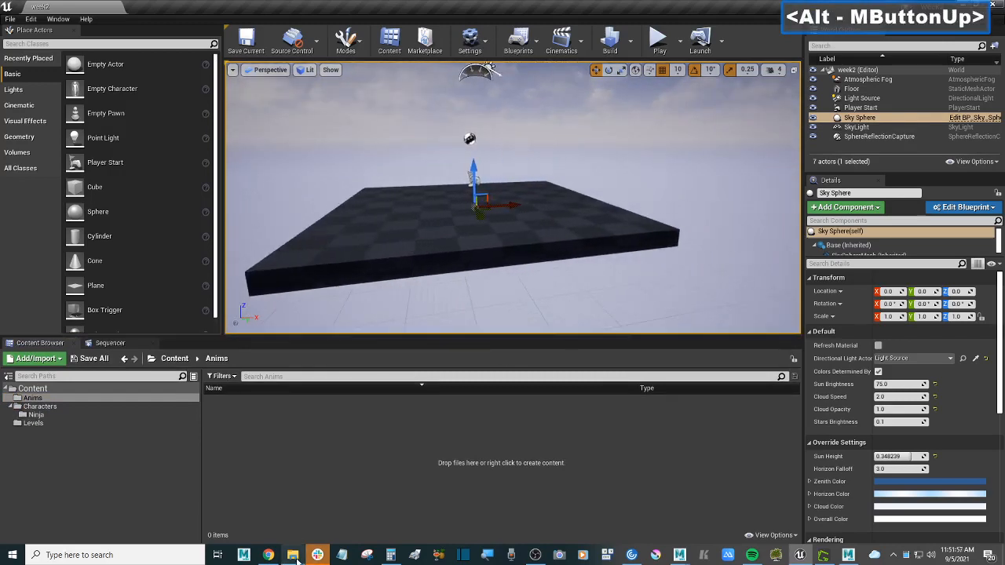
Switch to File Explorer and browse to the Anims_Exported folder inside _F21\Maya_Assets.
click(292, 555)
key(BackSpace)
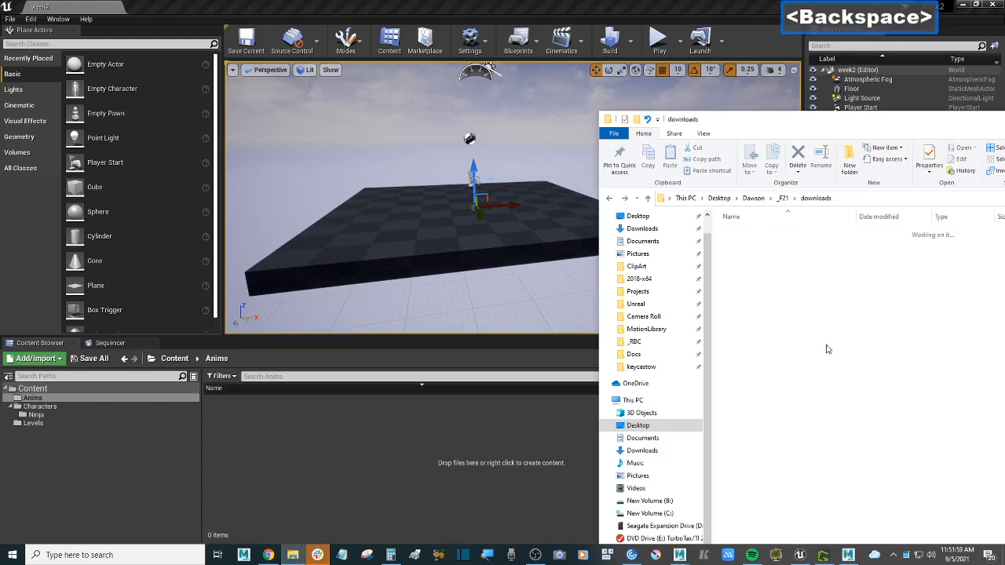
key(BackSpace)
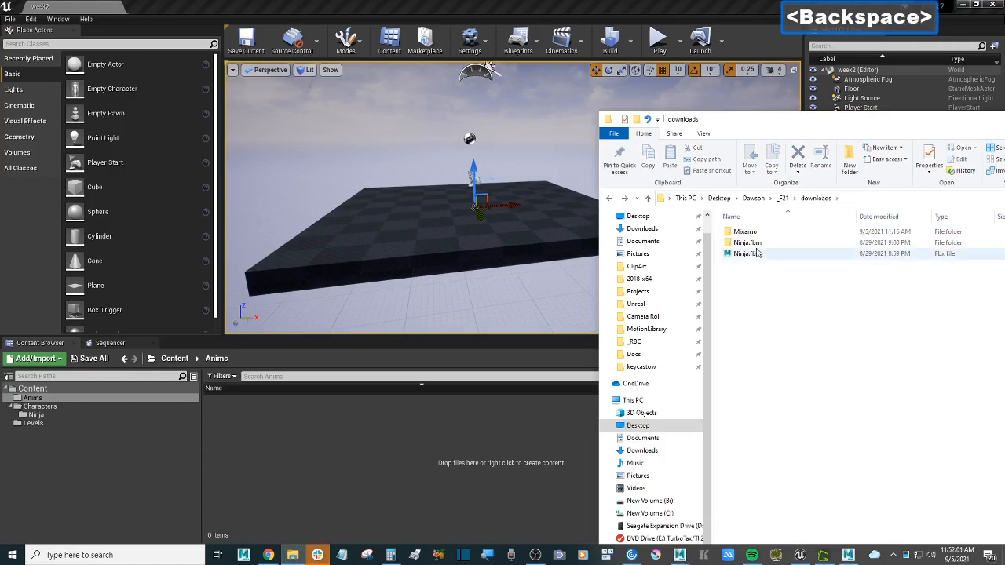
key(BackSpace)
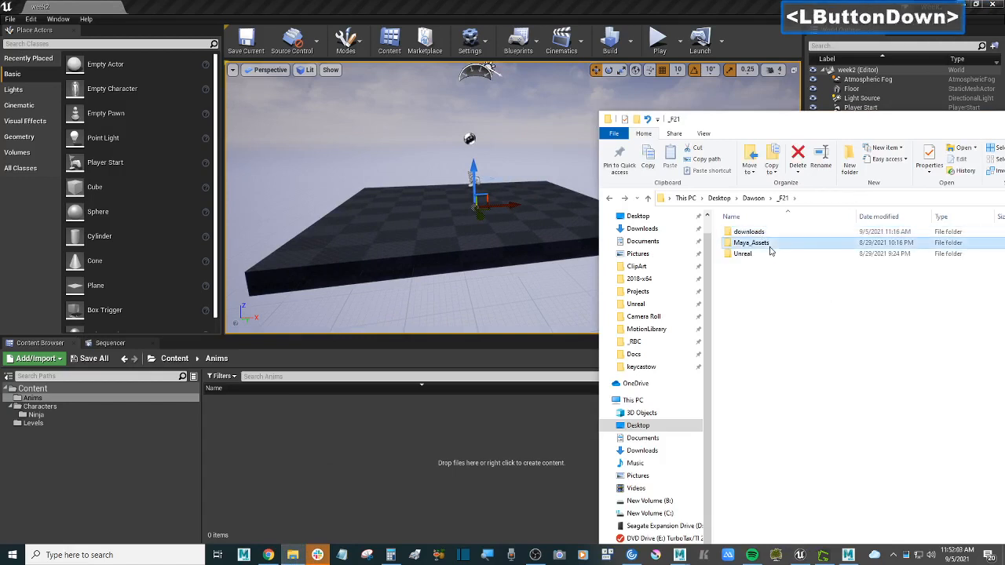
double_click(769, 245)
double_click(775, 244)
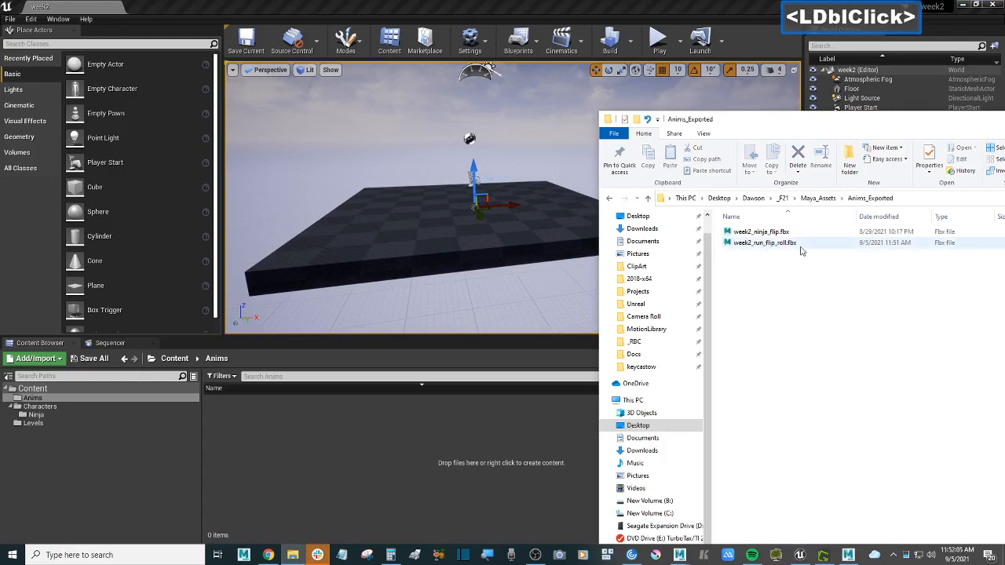
Start importing week2_run_flip_roll.fbx from the export folder into Unreal's Anims content folder.
click(801, 245)
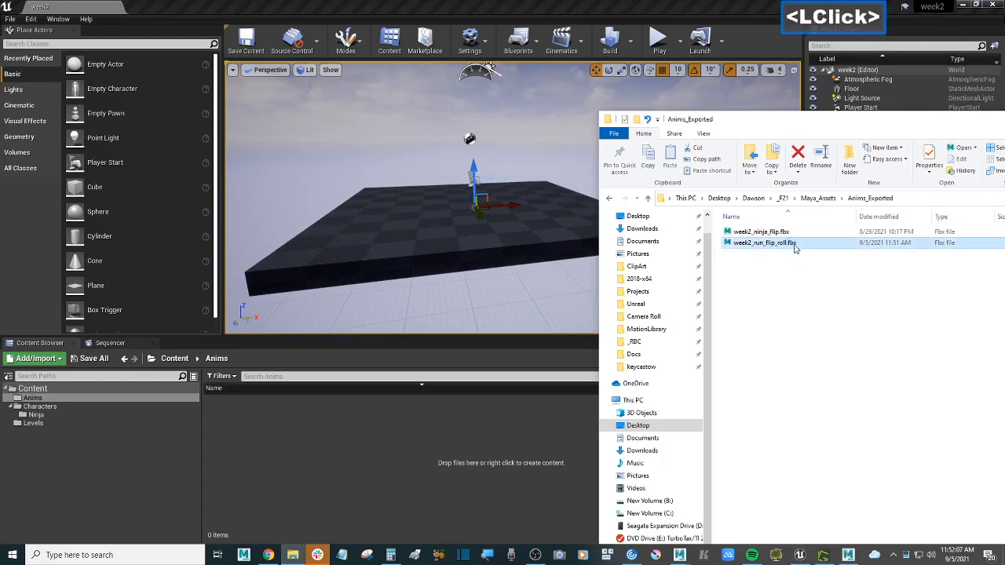
click(788, 235)
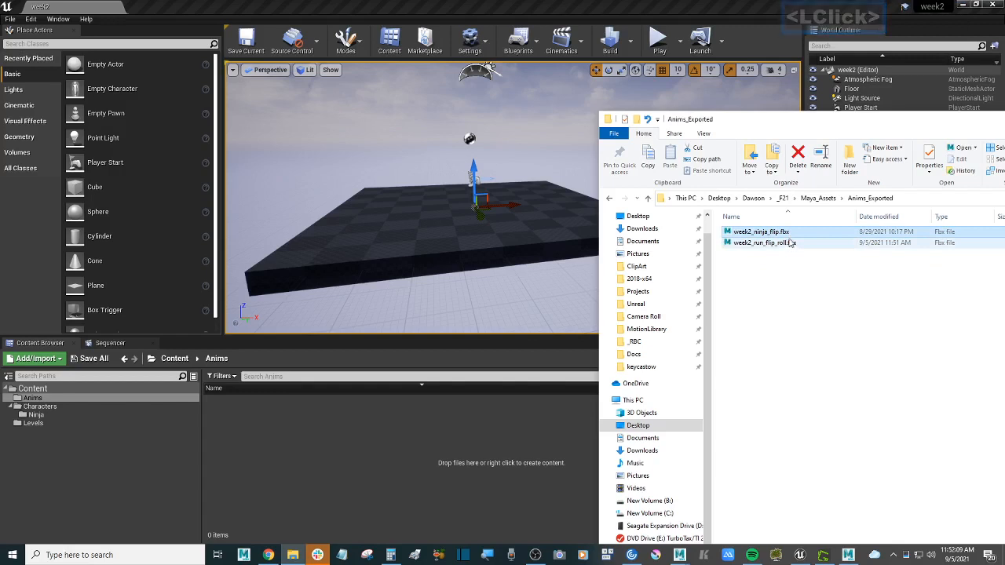
click(783, 245)
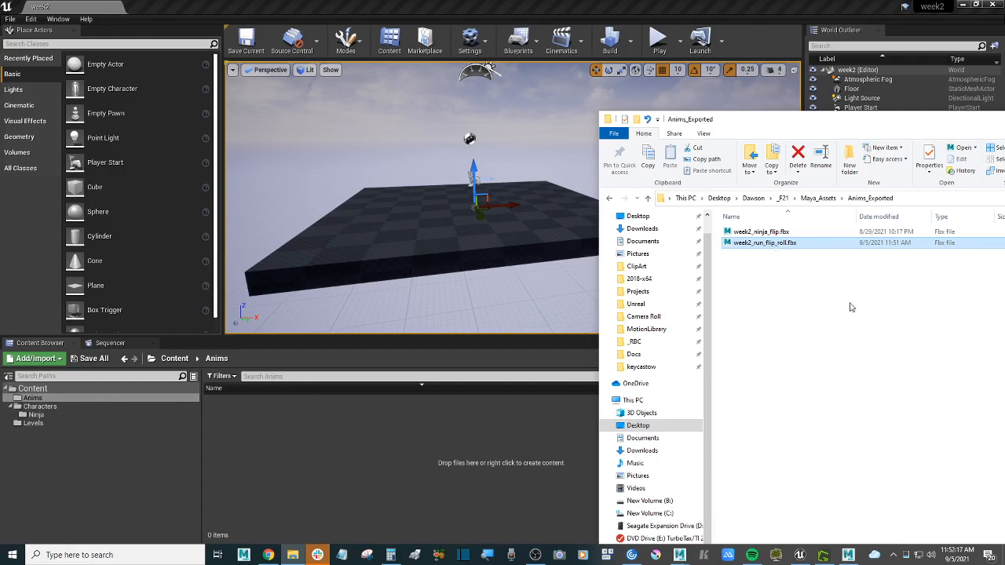
drag(795, 245, 377, 459)
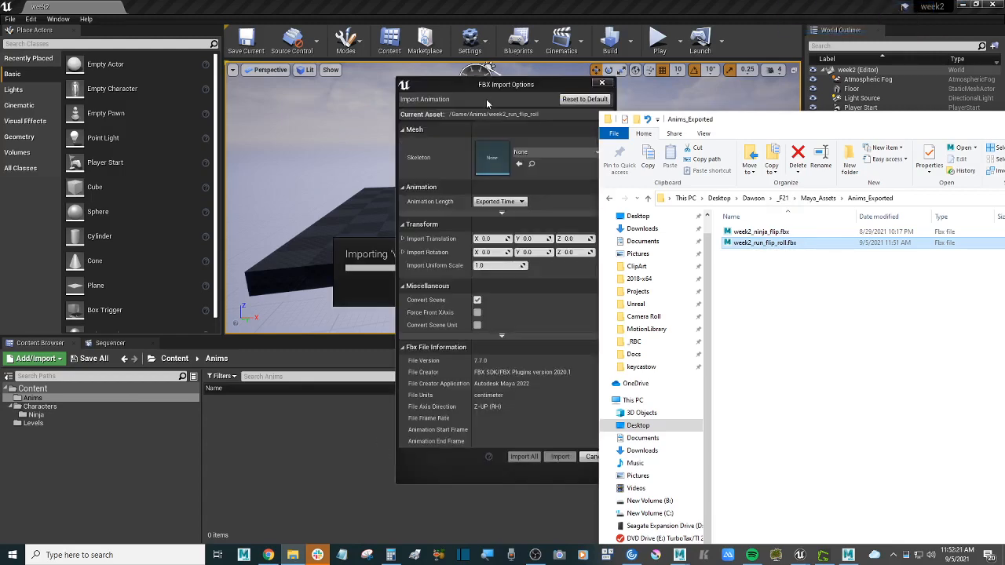
Import the week2_run_flip_roll animation using Ninja_To_Unreal_Skeleton as its skeleton, keeping the Exported Time length.
click(518, 84)
drag(523, 85, 449, 90)
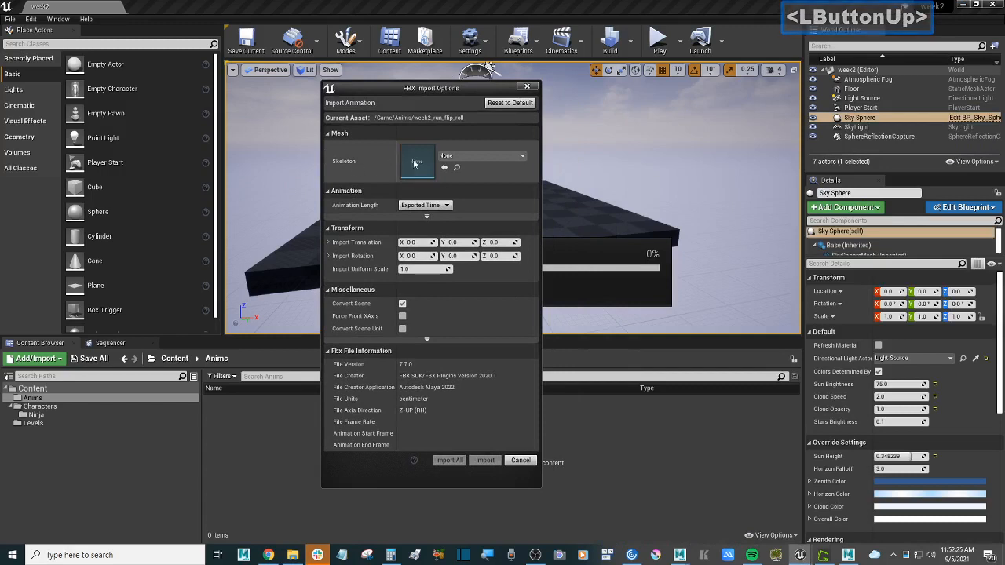
click(484, 155)
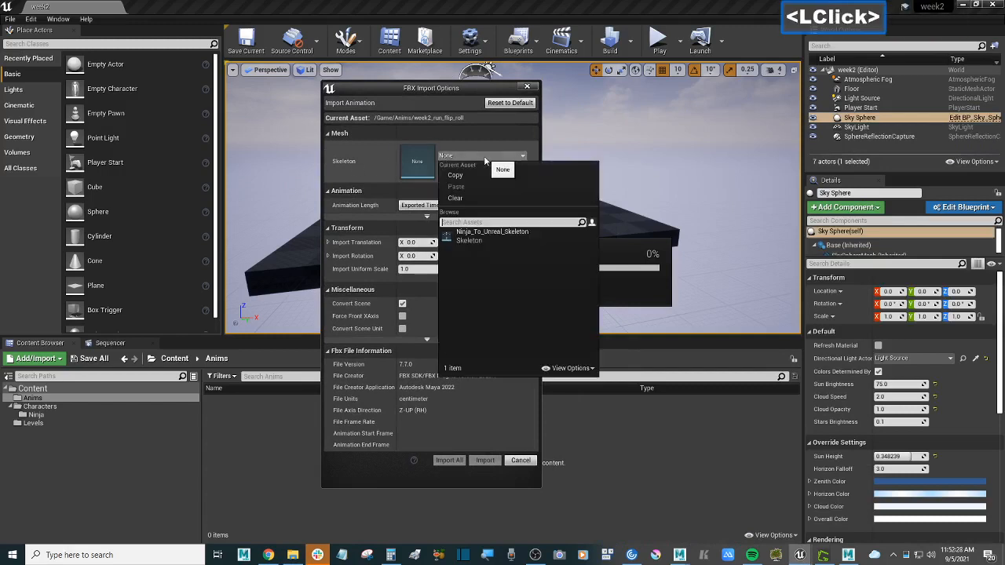
click(504, 232)
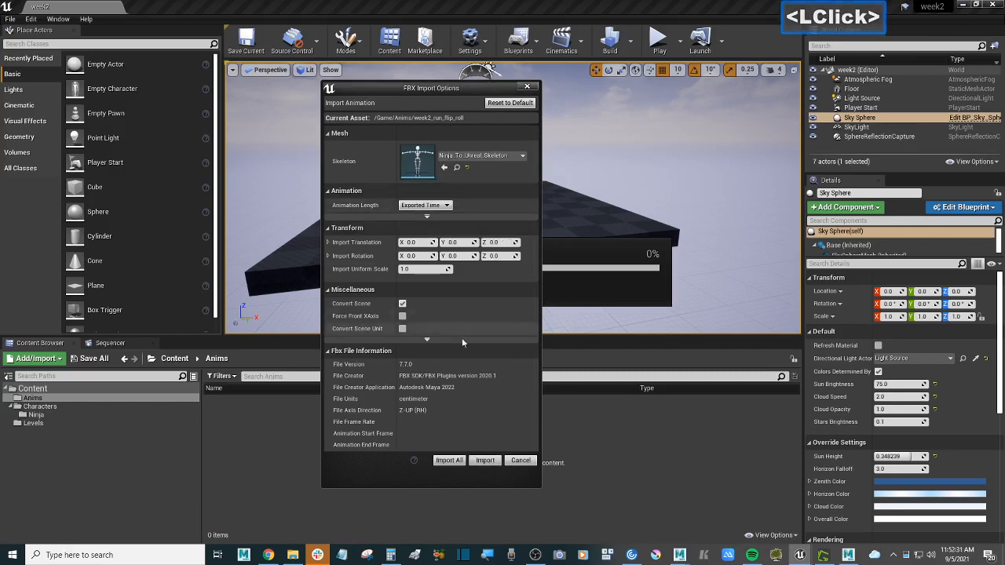
click(485, 461)
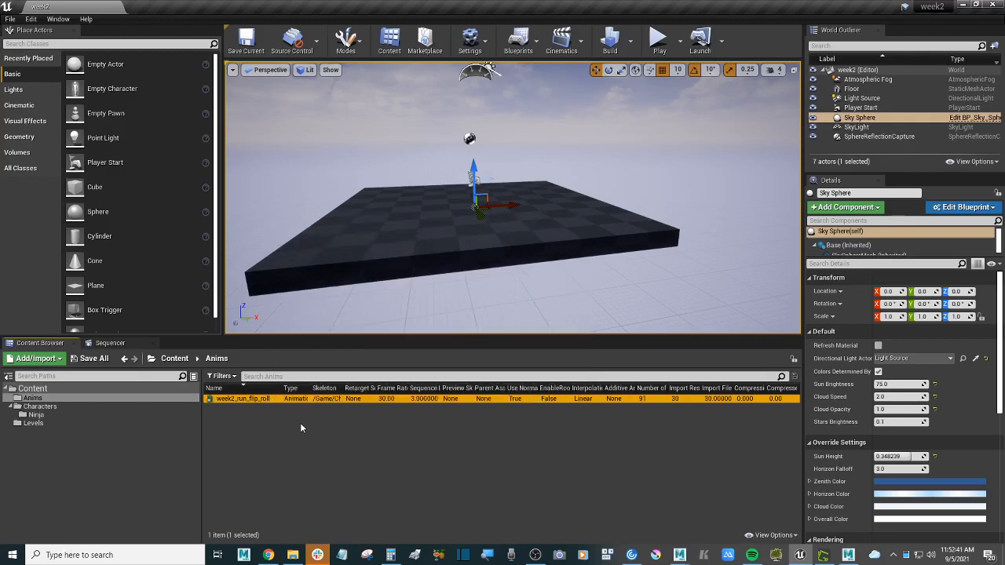
Open the imported week2_run_flip_roll animation, examine its playback from several angles and close its editor.
double_click(269, 400)
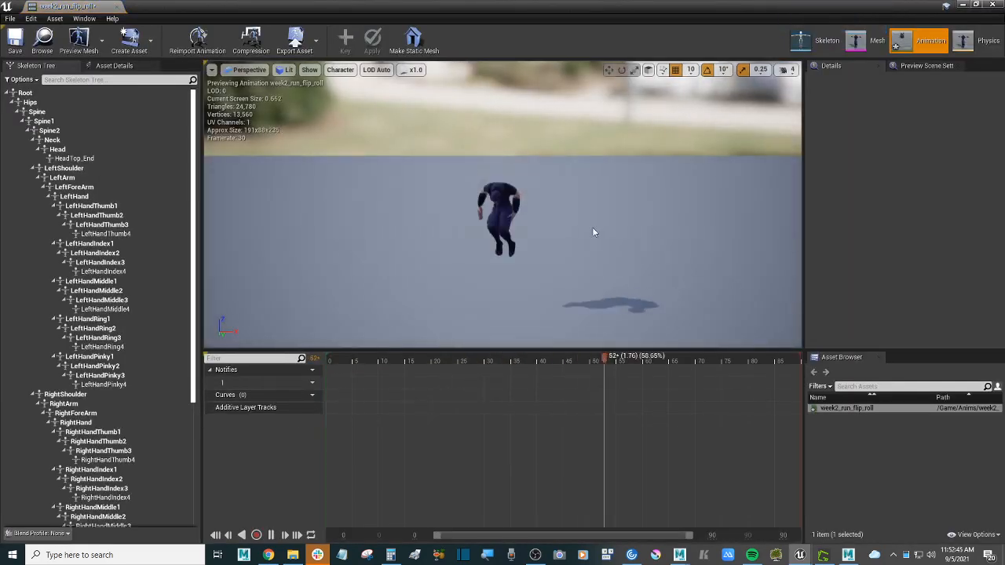
right_drag(552, 240, 330, 205)
key(d)
key(s)
key(d)
key(w)
right_drag(565, 149, 565, 234)
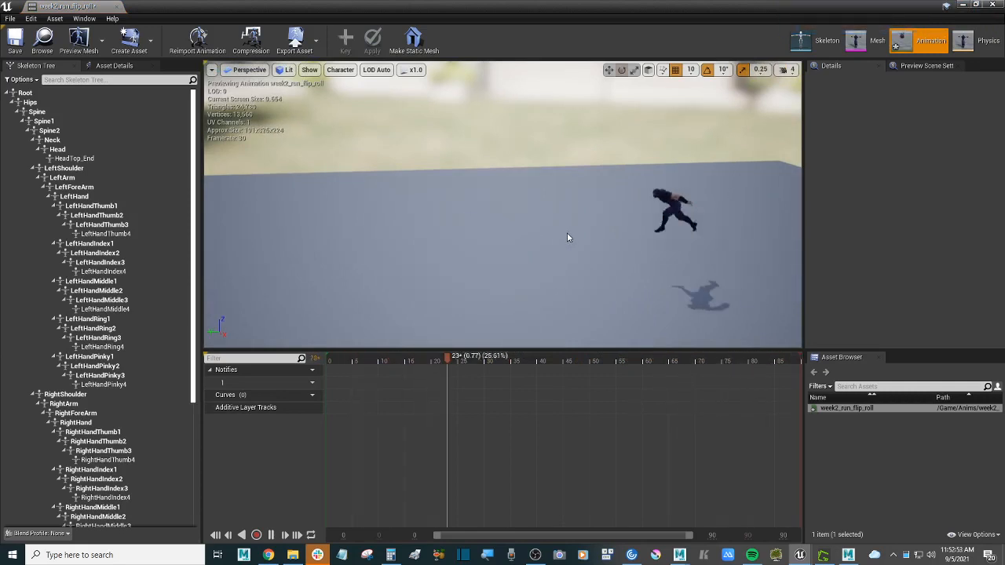
click(995, 6)
Save all unsaved levels and assets, including the imported animation.
right_drag(507, 298, 432, 342)
key(w)
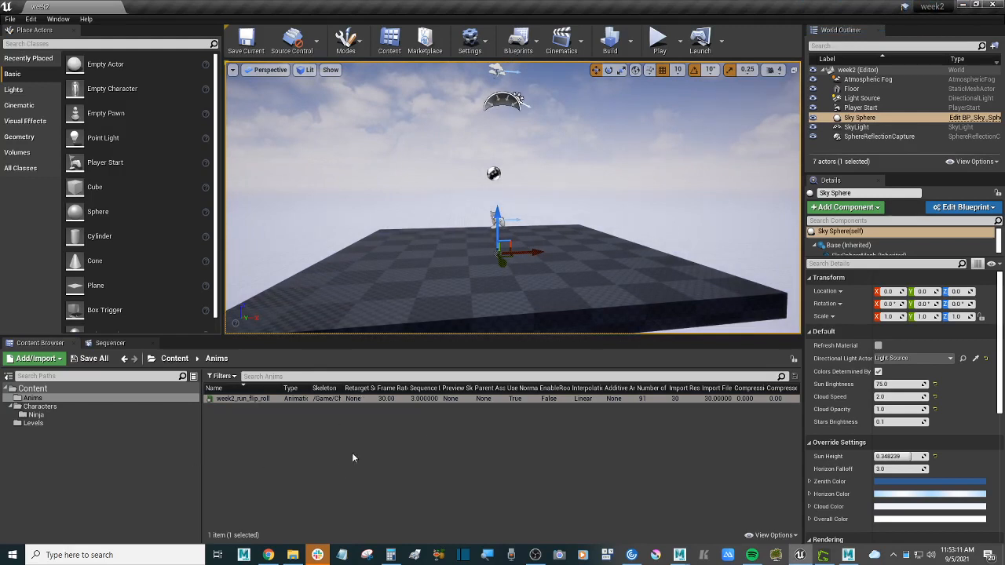
key(ctrl+s)
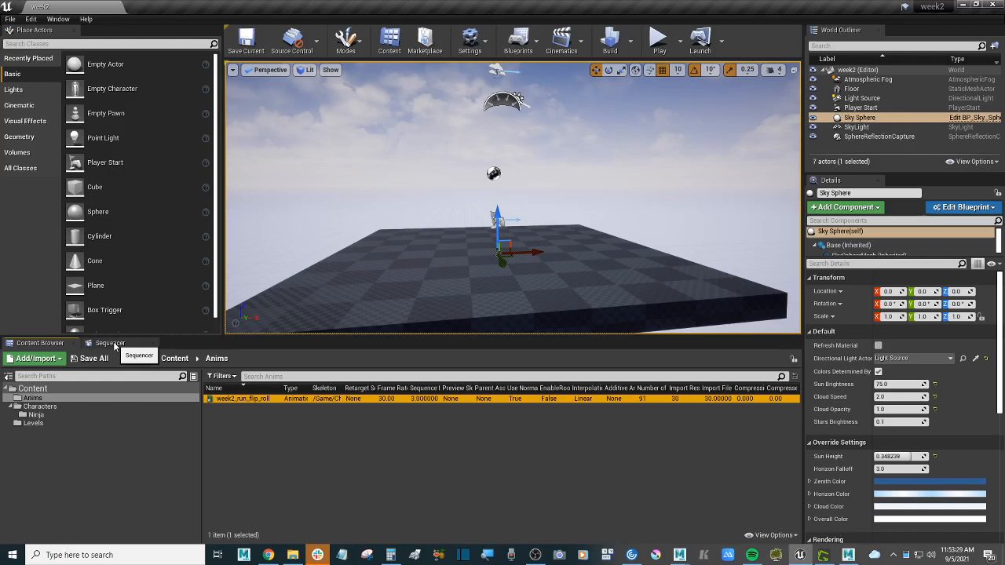
click(11, 19)
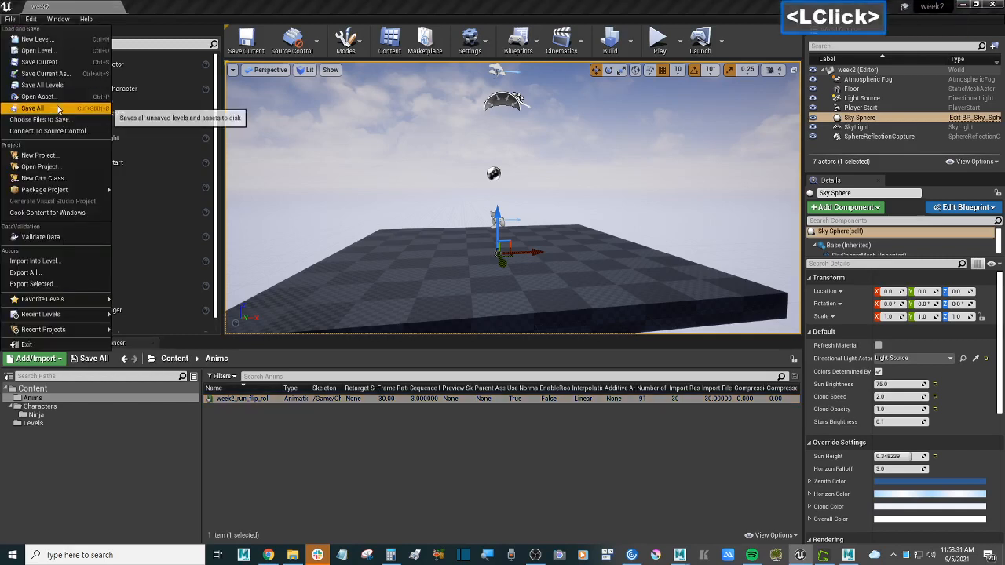
click(59, 109)
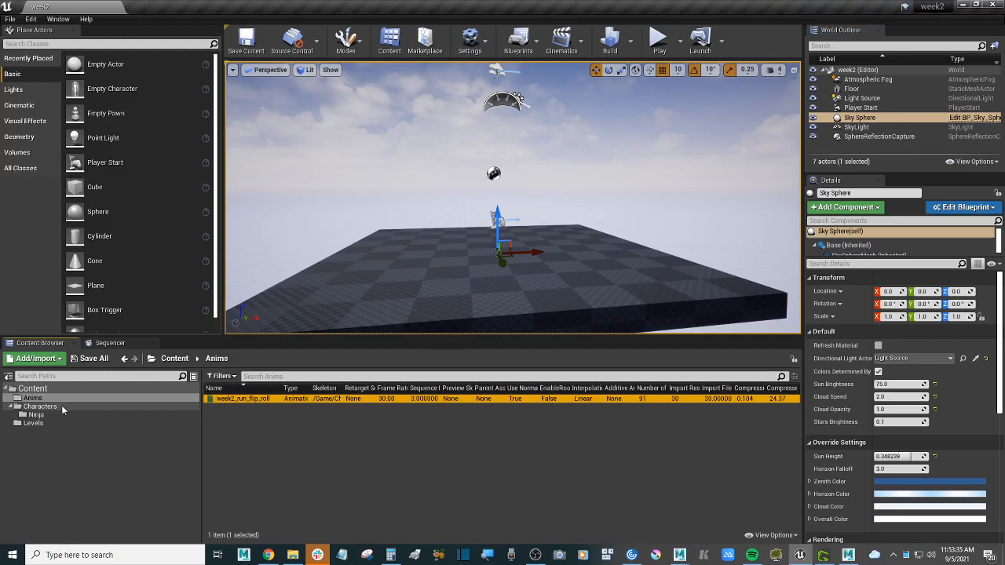
Place the Ninja_To_Unreal skeletal mesh from Characters/Ninja on the level floor at about X -40, Y 140, Z 20.
click(39, 406)
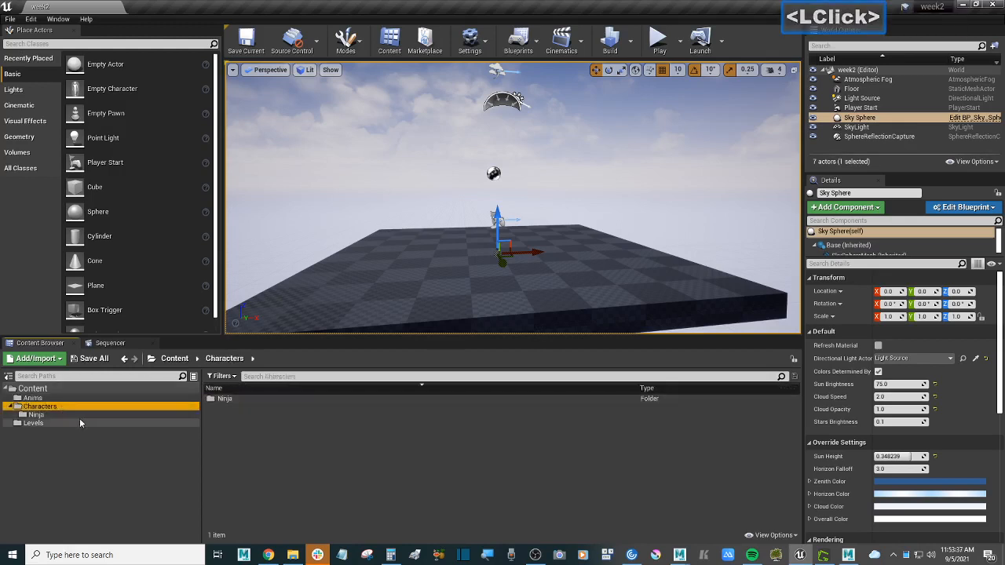
click(73, 414)
right_drag(608, 257, 609, 257)
key(d)
key(w)
key(s)
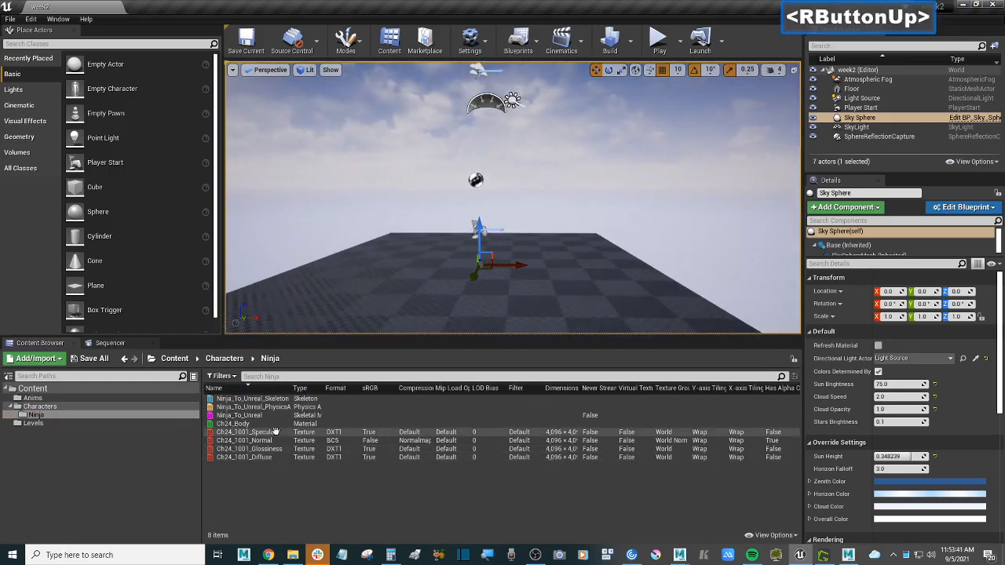
click(415, 414)
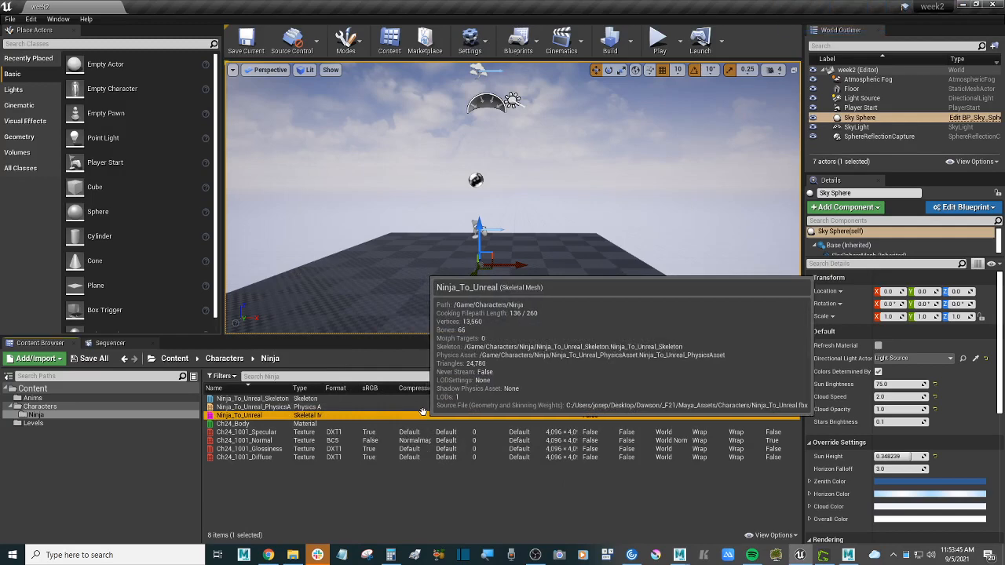
drag(421, 413, 456, 271)
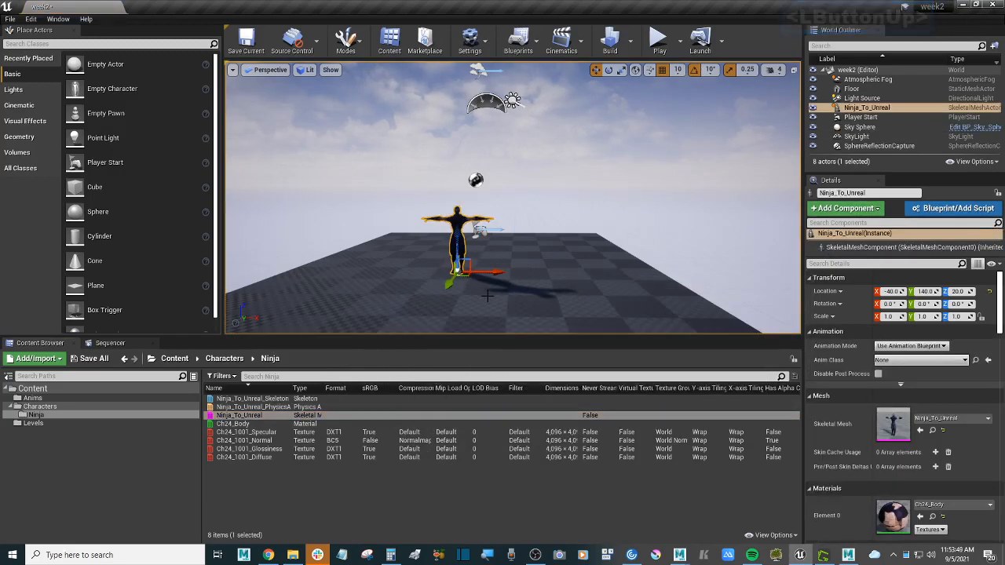
Add a Cine Camera Actor to the level beside the ninja at about X -280, Y -50, Z 100.
right_drag(489, 313, 486, 311)
key(a)
key(w)
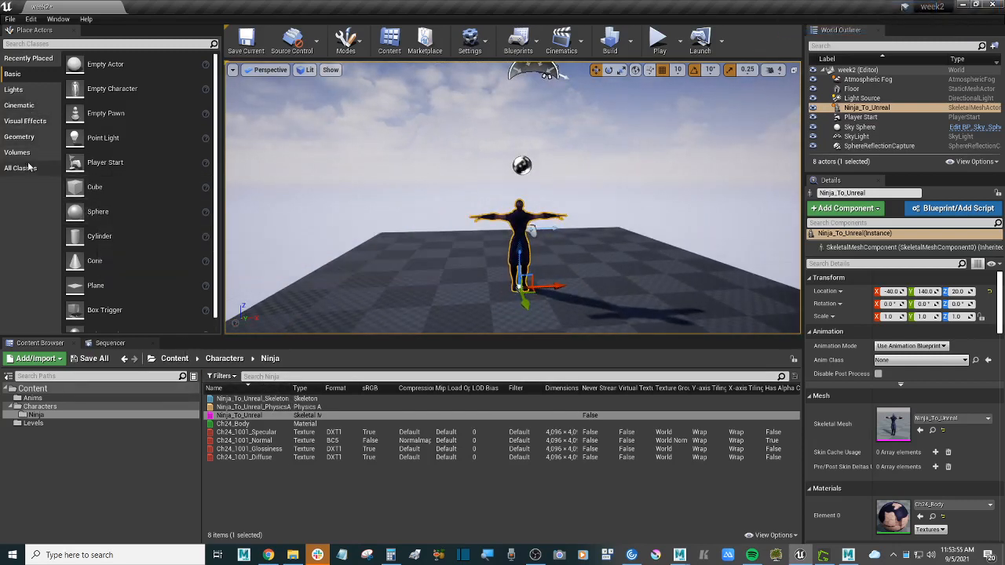
click(27, 107)
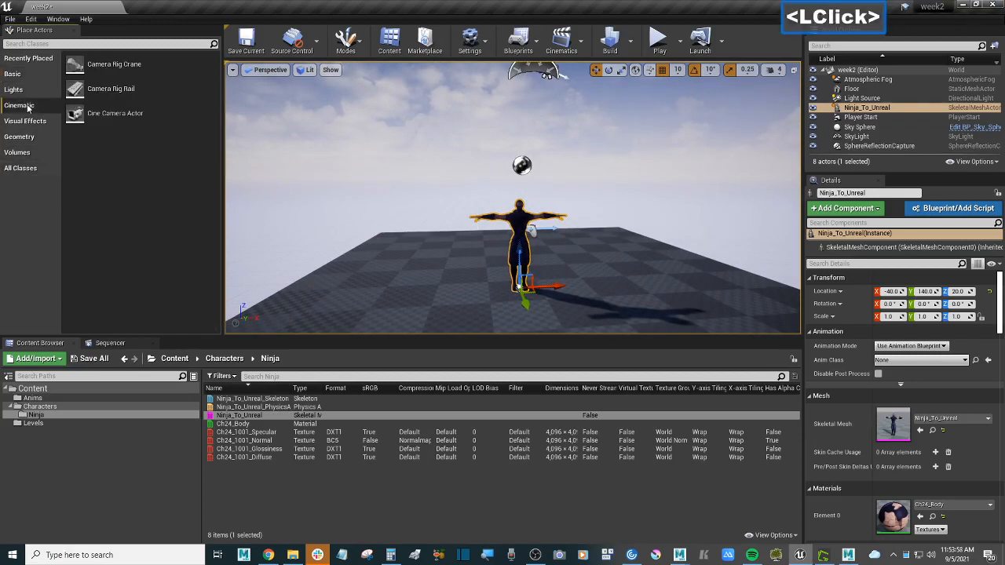
click(138, 115)
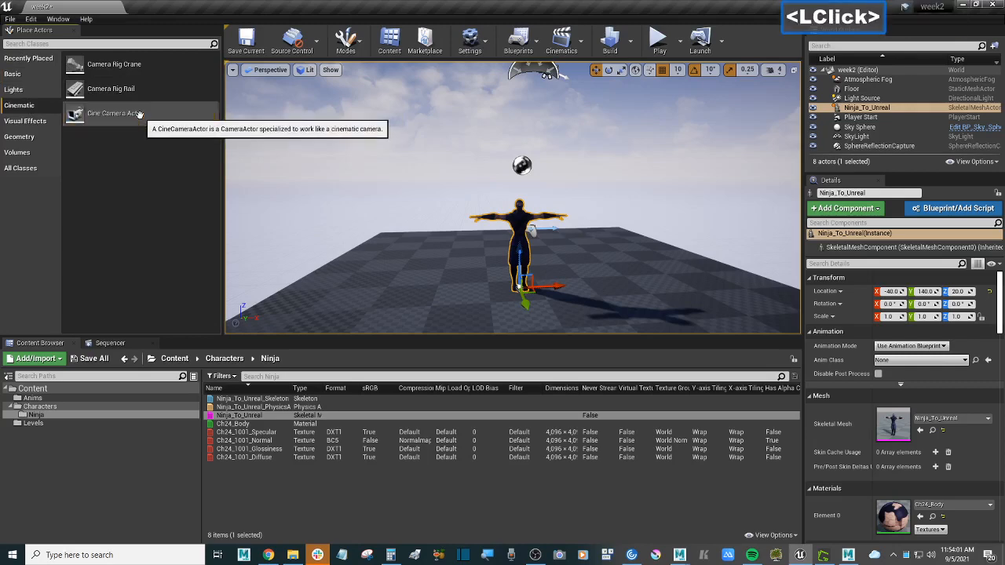
drag(134, 115, 421, 220)
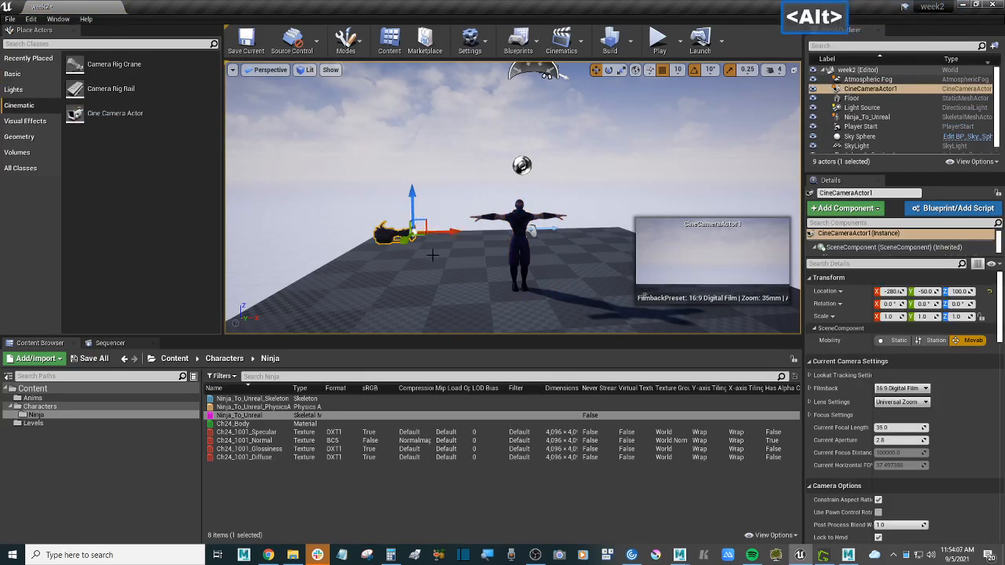
Move the cine camera to about X -320, Y 210, Z 130 so that it frames the ninja.
alt+drag(437, 236, 487, 288)
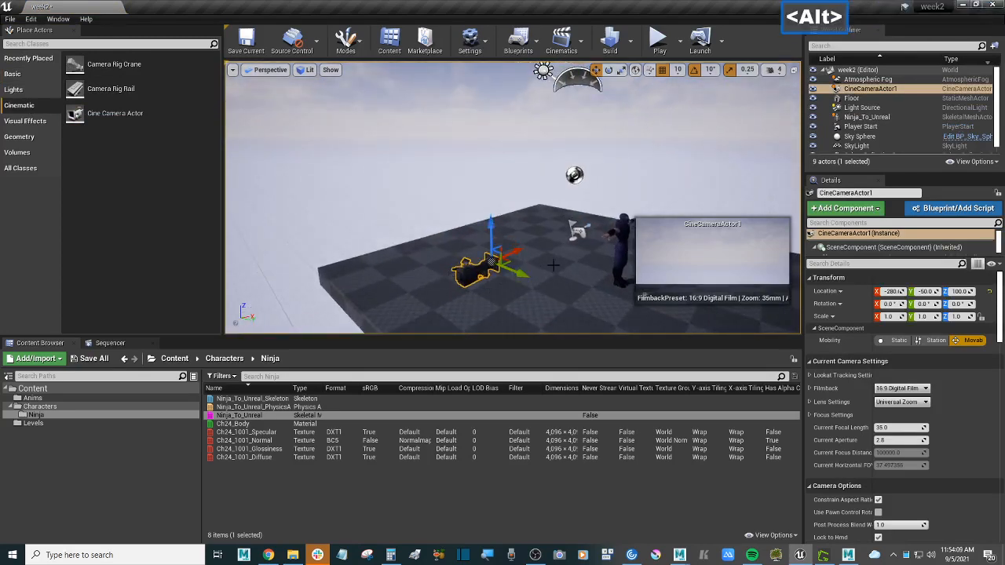
alt+middle_drag(522, 282, 552, 265)
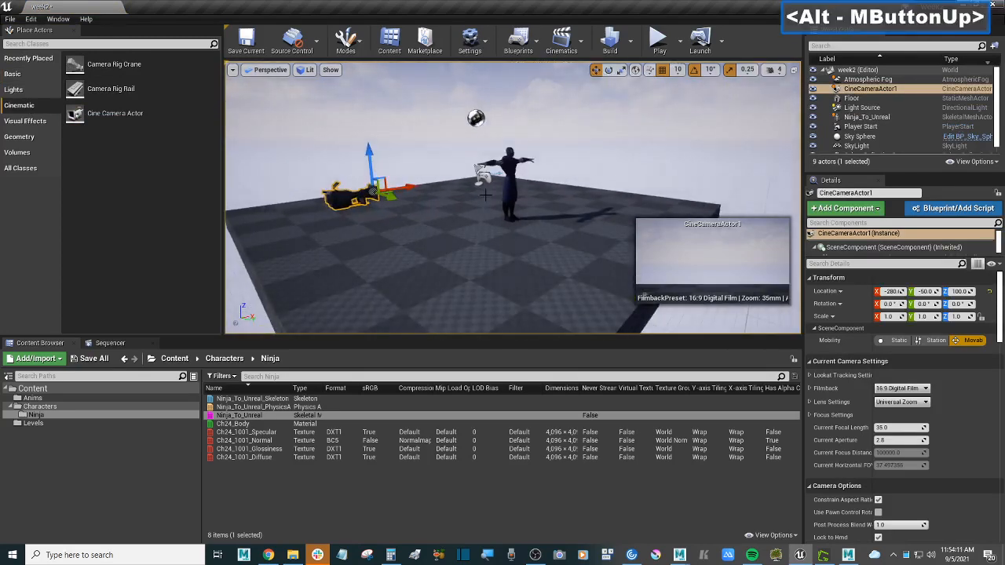
drag(392, 195, 410, 156)
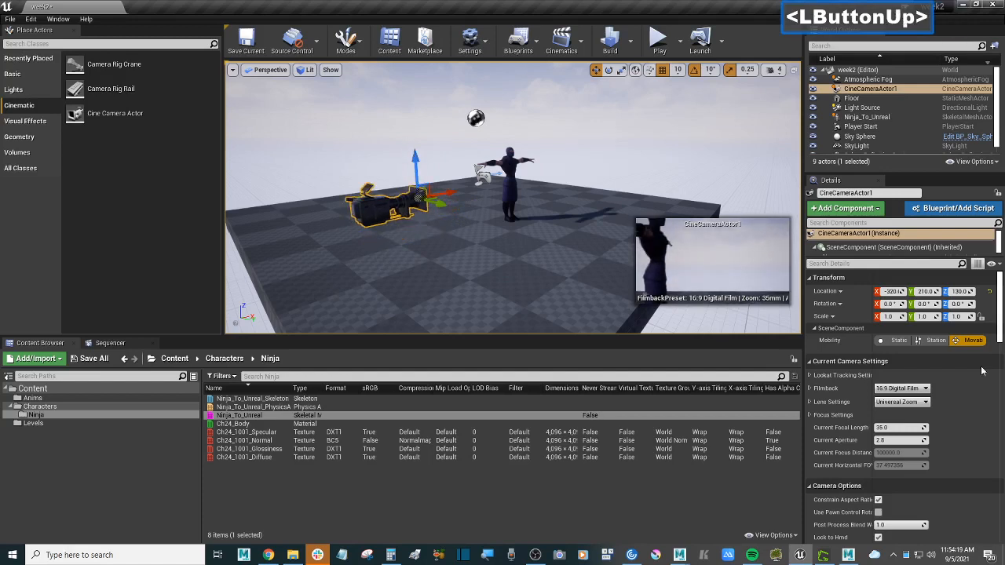
Set the cine camera's filmback to 16:9 Film and keep the camera selected.
click(919, 390)
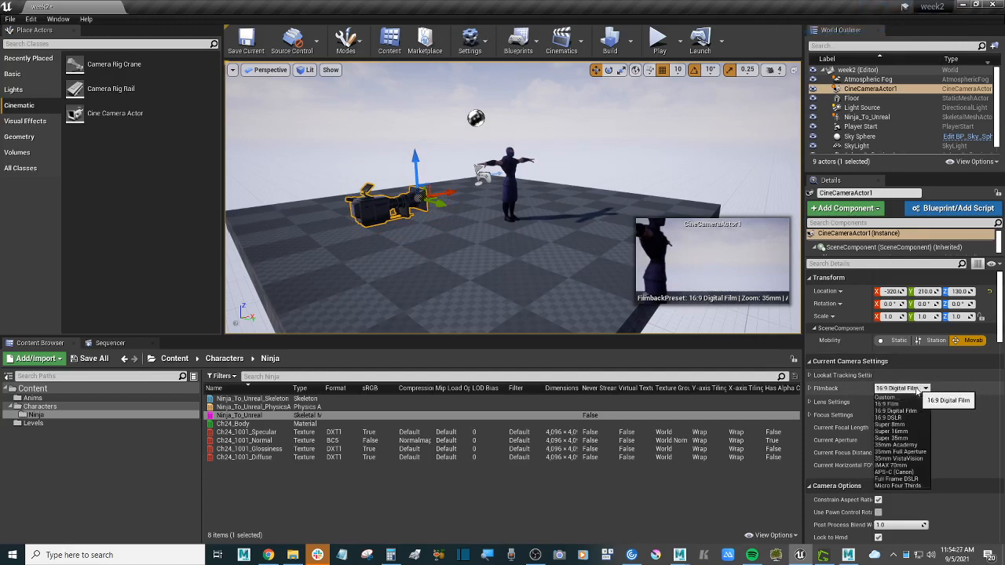
click(915, 402)
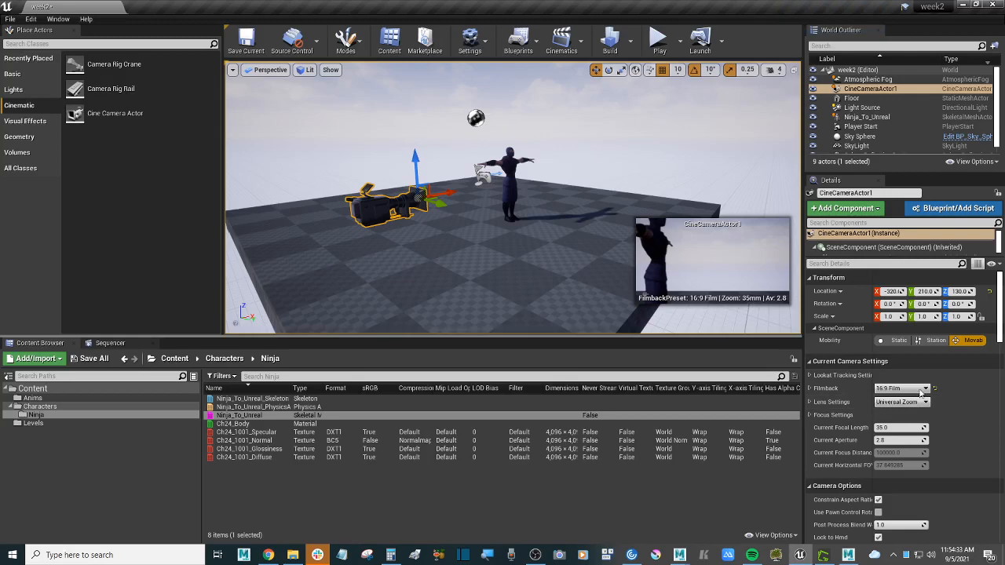
click(616, 101)
click(397, 211)
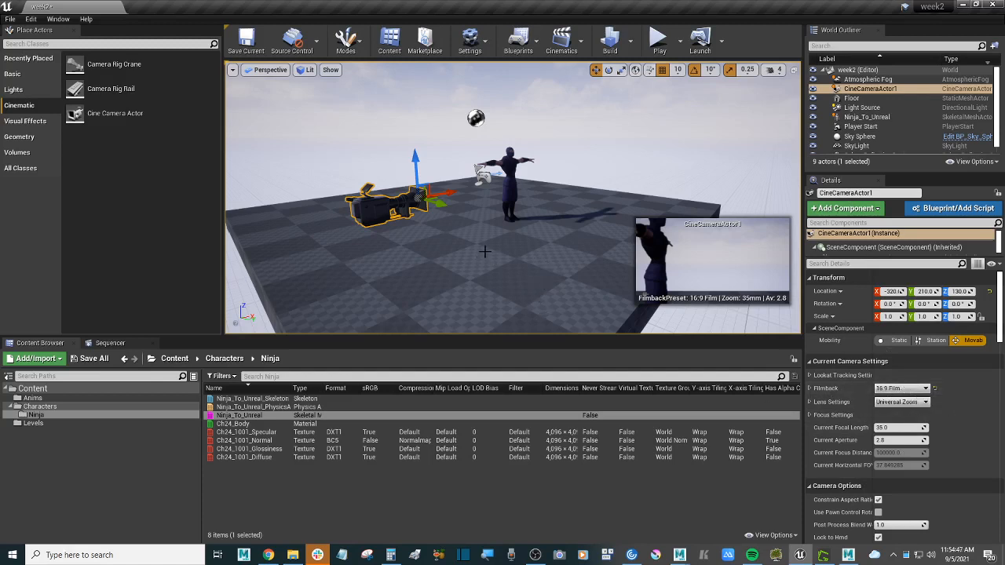
Show the empty Sequencer beside the Content Browser and close it.
click(112, 343)
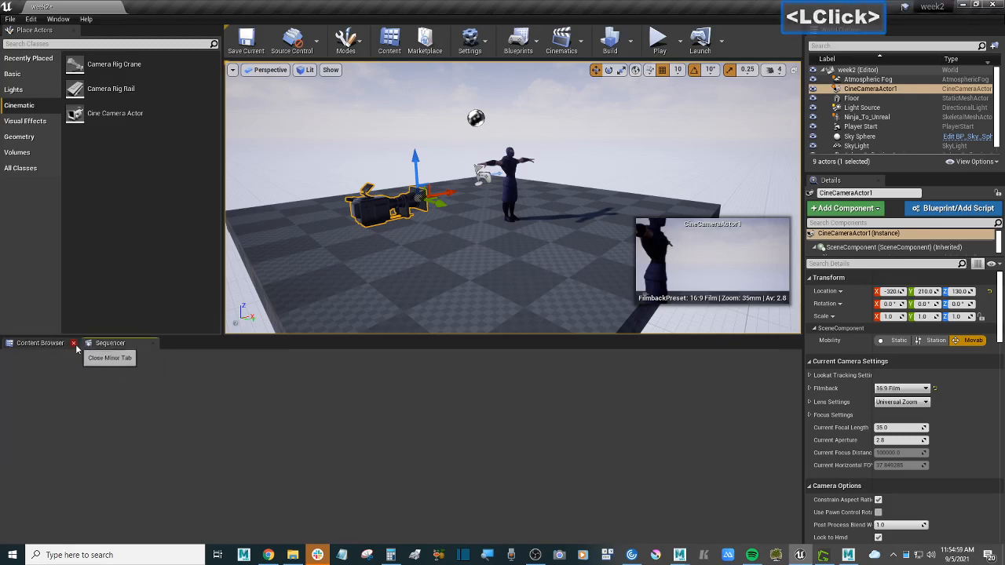
click(111, 346)
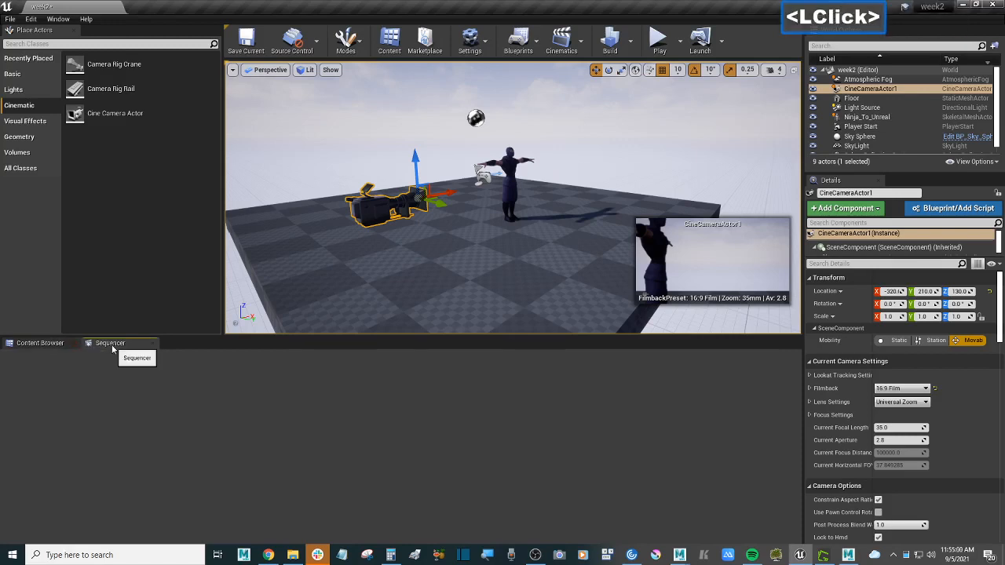
click(154, 346)
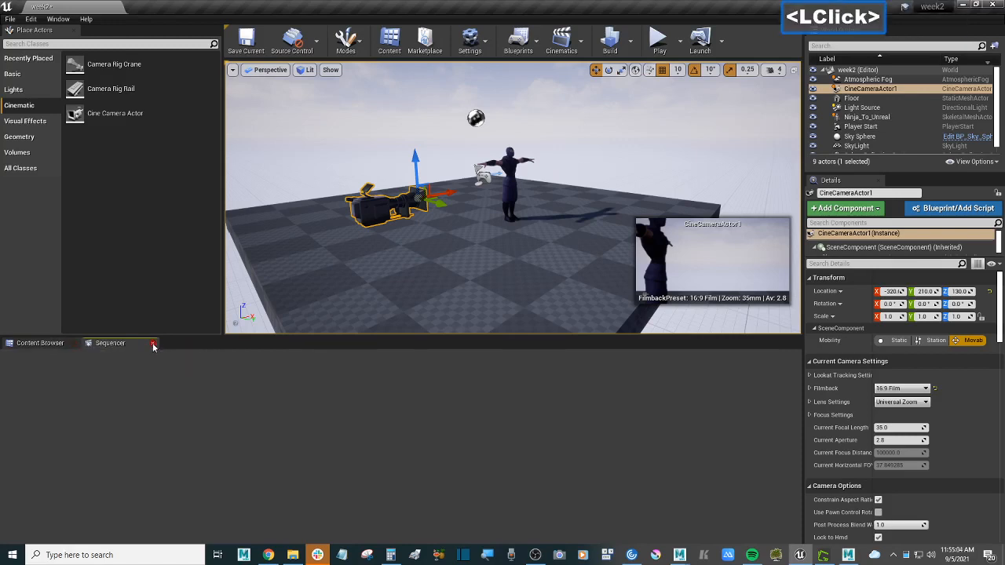
Reopen the Sequencer from the editor's cinematics windows.
click(59, 20)
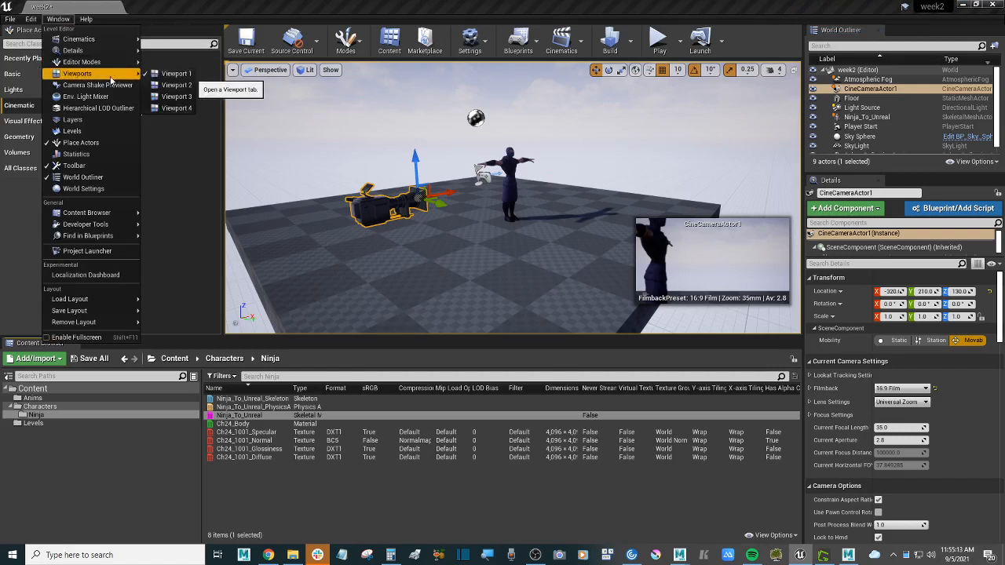
mouse_move(98, 52)
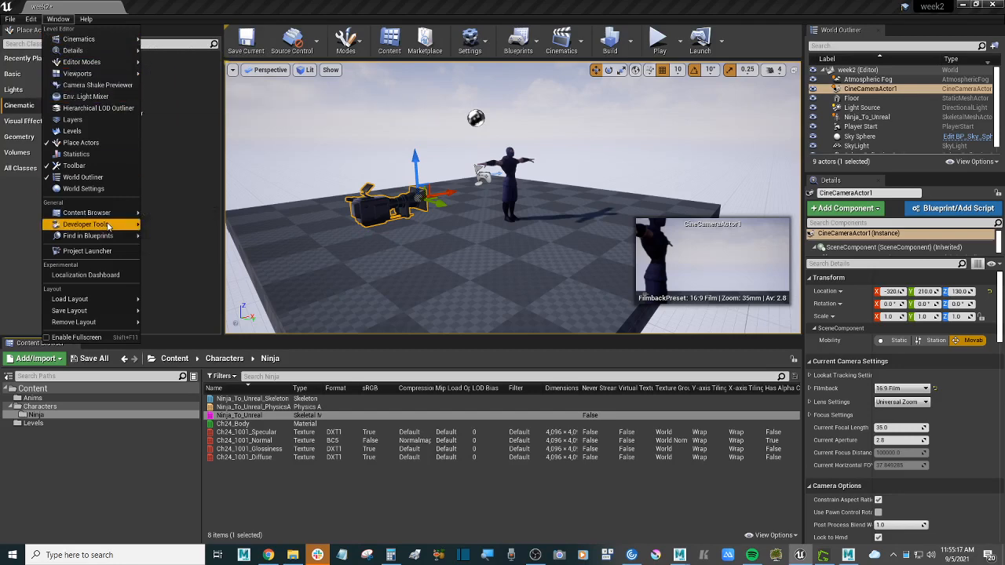
mouse_move(108, 212)
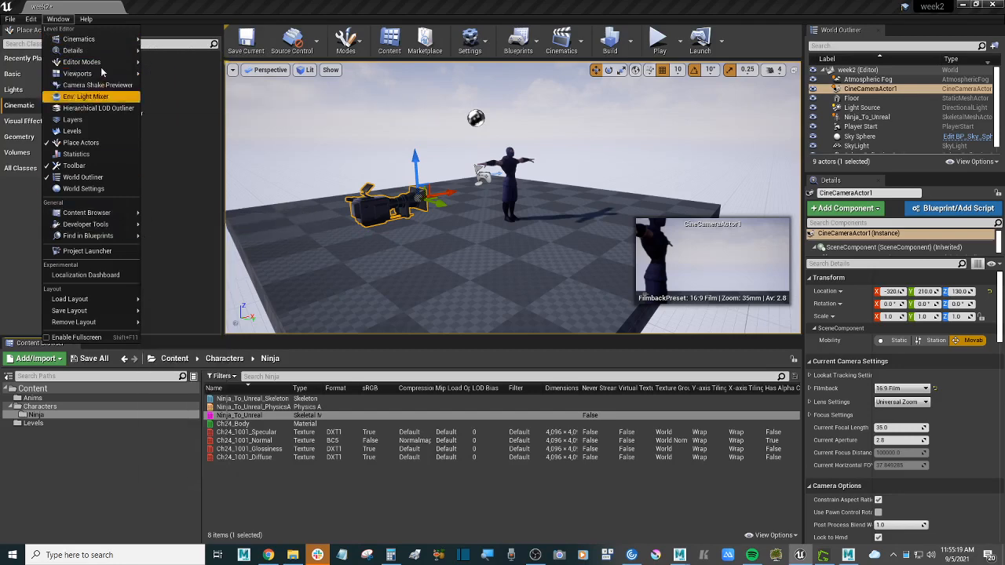
mouse_move(87, 19)
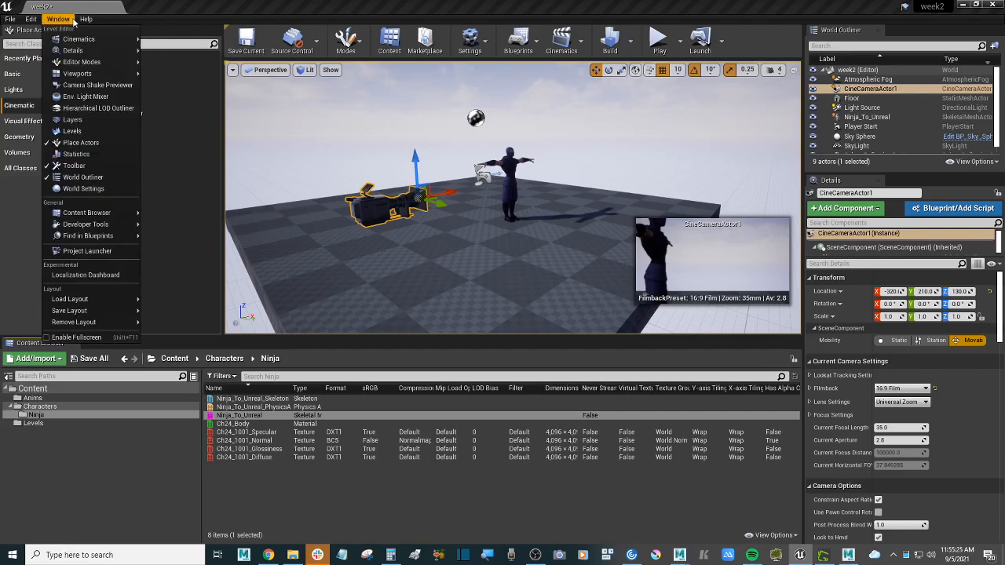
mouse_move(66, 41)
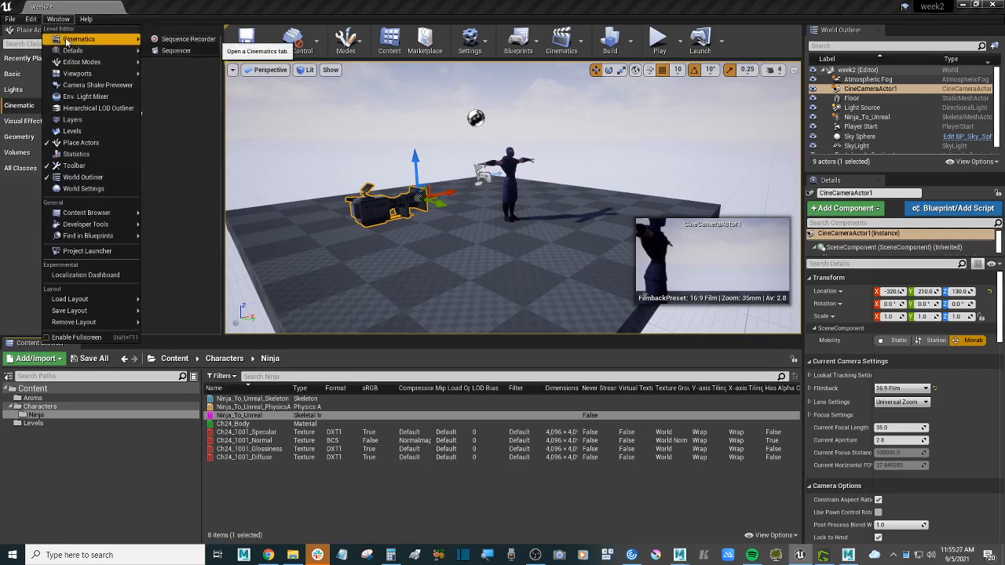
click(177, 51)
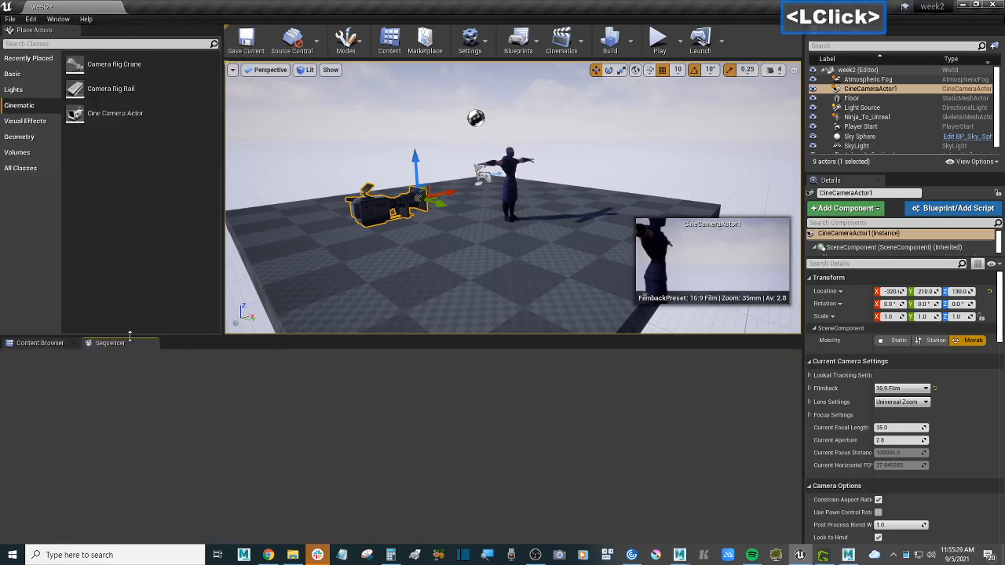
Undock the Sequencer into a floating window and dock it back beside the Content Browser.
drag(118, 343, 329, 157)
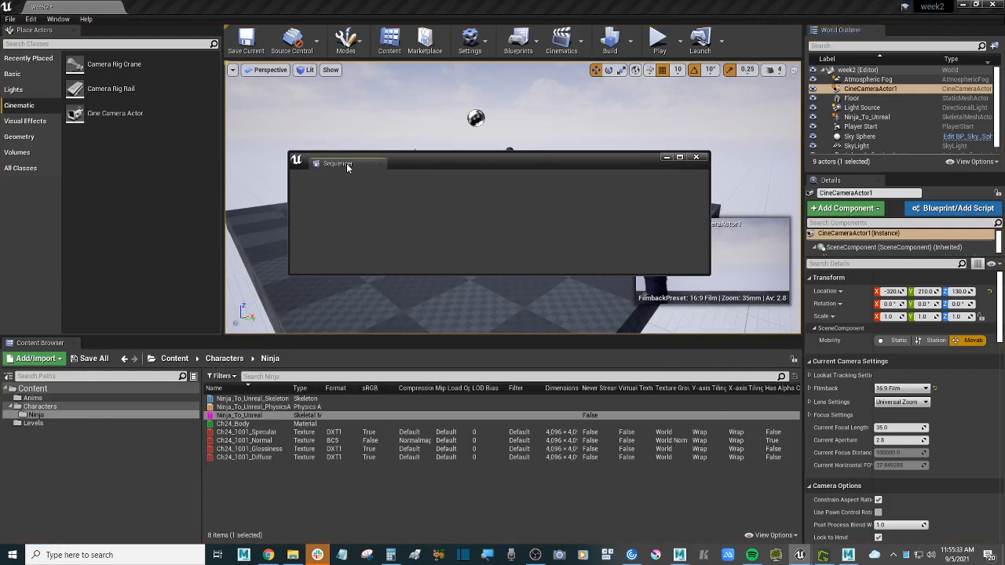
click(345, 166)
drag(345, 167, 124, 347)
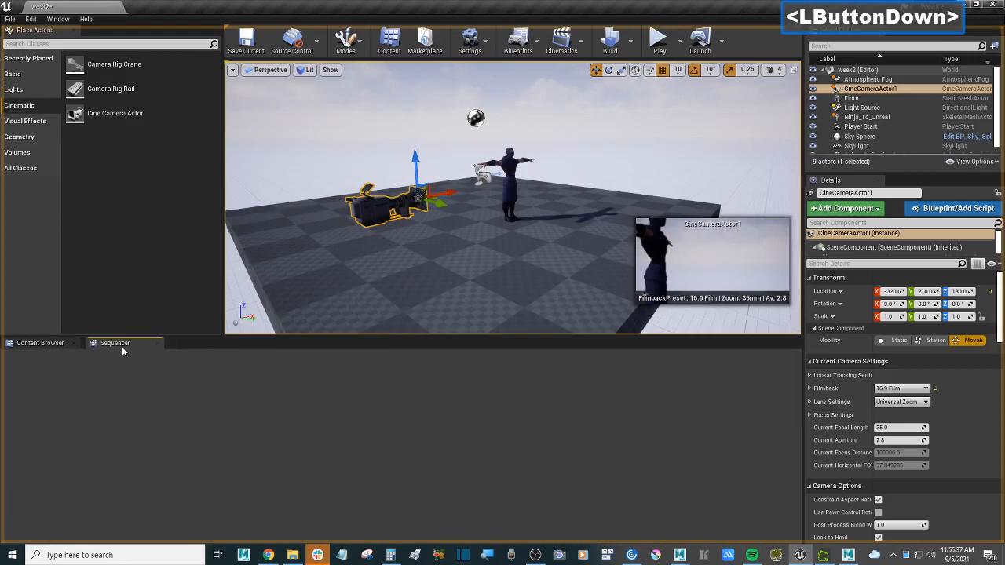
Switch between the Content Browser and the empty Sequencer, leaving the Sequencer in front.
click(57, 351)
click(120, 348)
click(50, 347)
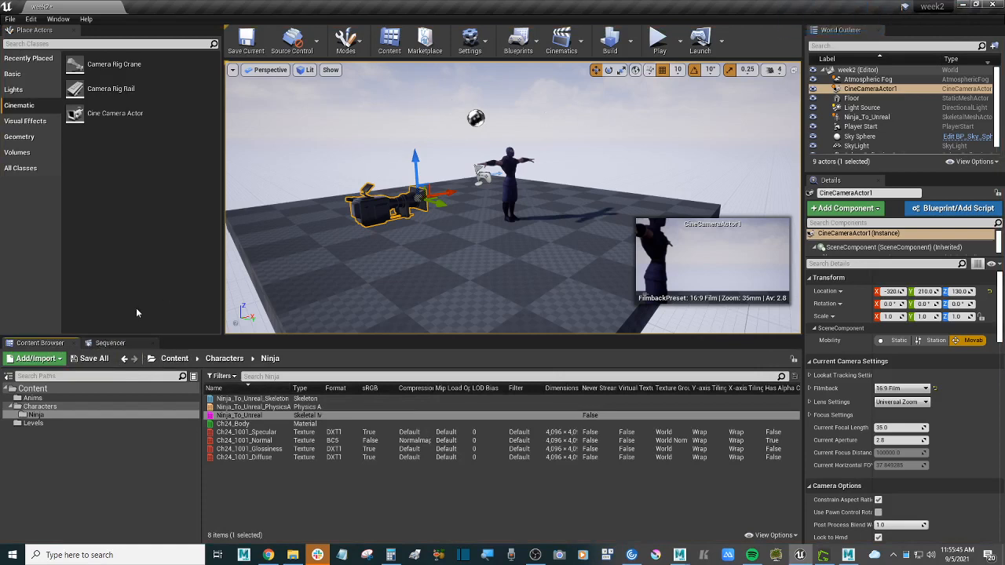
click(116, 345)
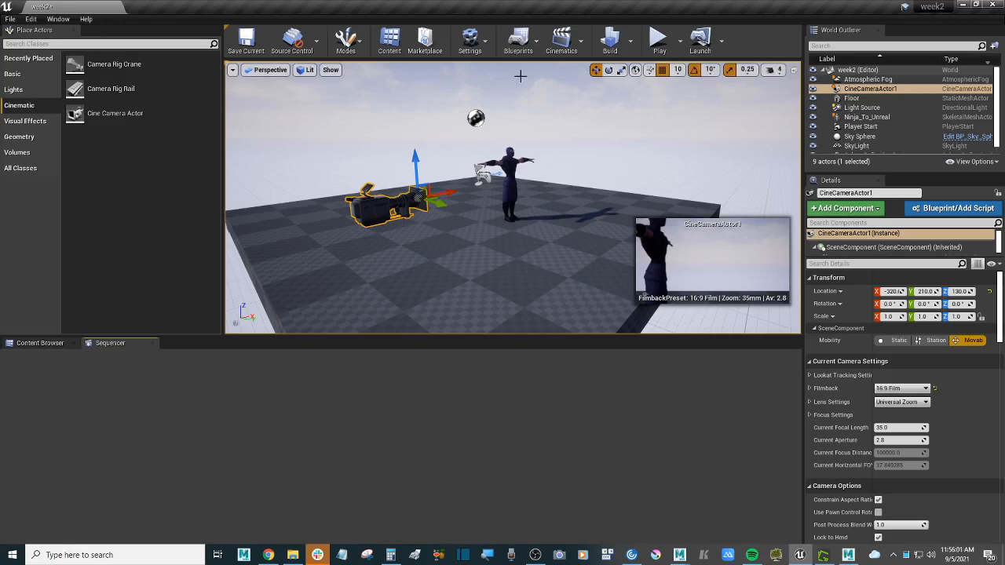
click(583, 50)
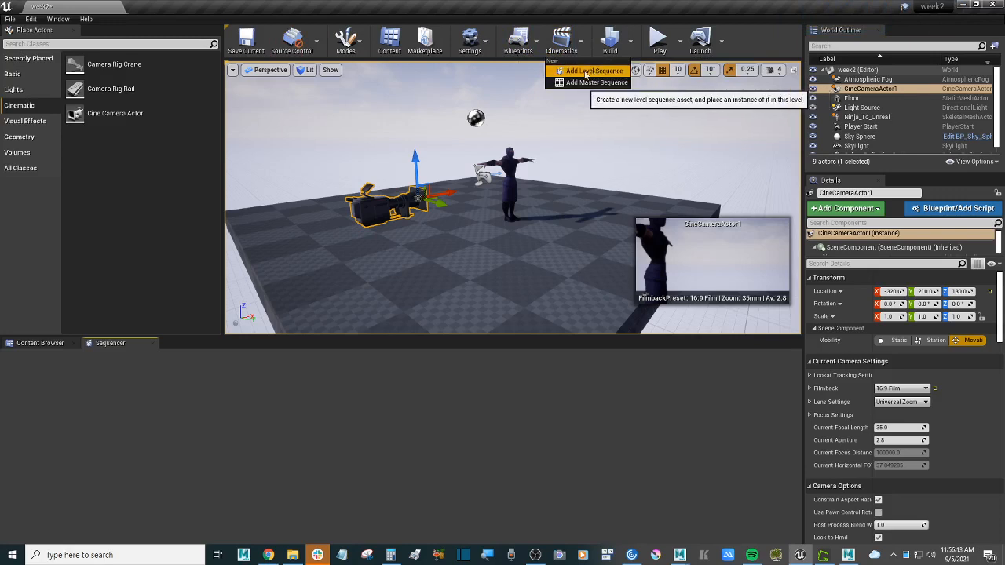
click(585, 72)
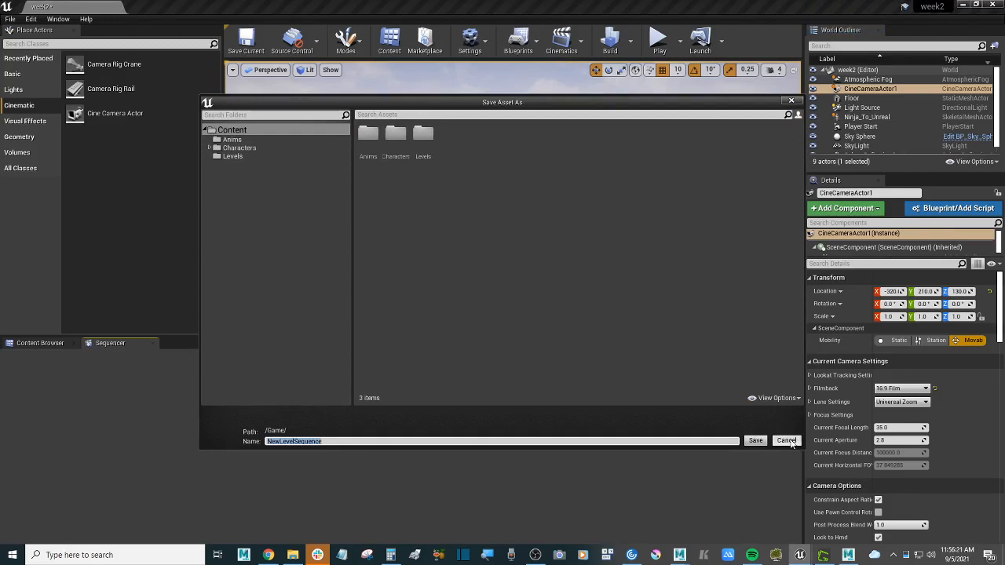
click(236, 156)
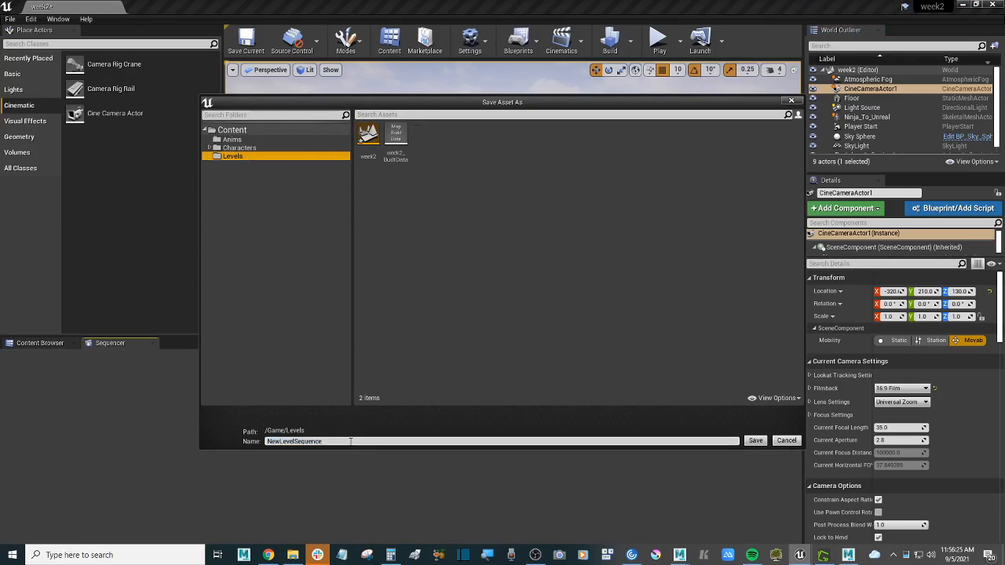
click(791, 442)
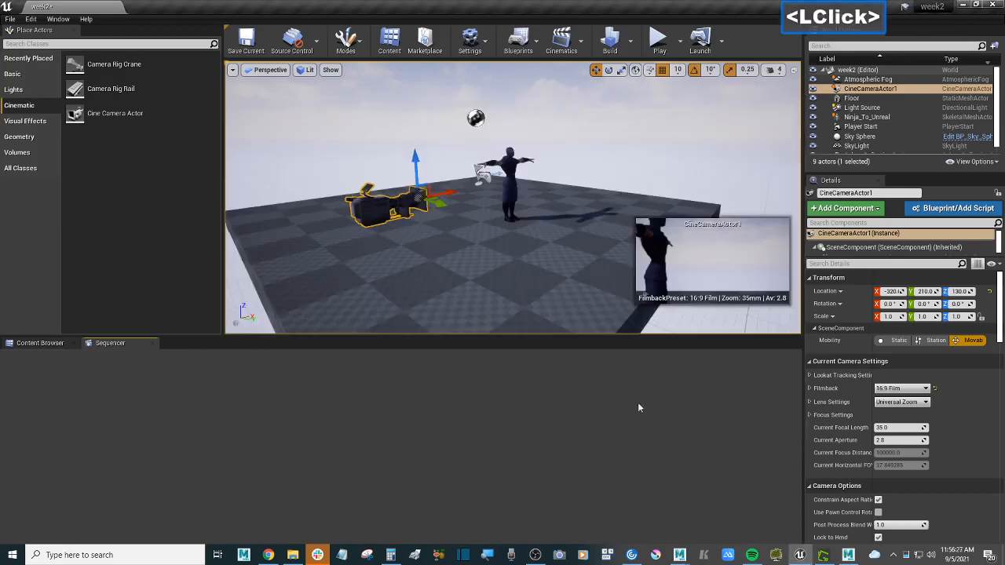
Create a folder named sequencer directly under the Content folder.
click(39, 343)
click(33, 389)
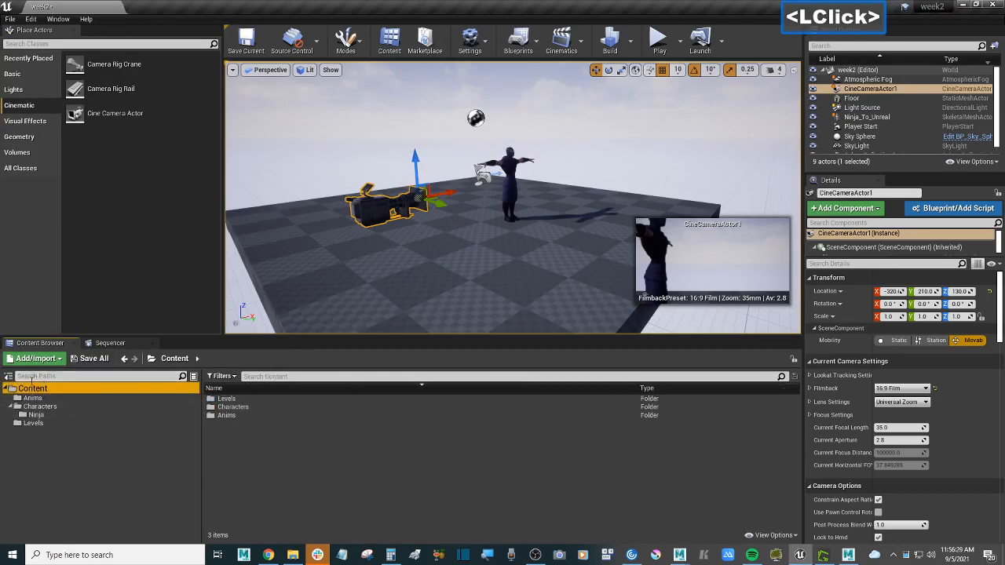
right_click(50, 390)
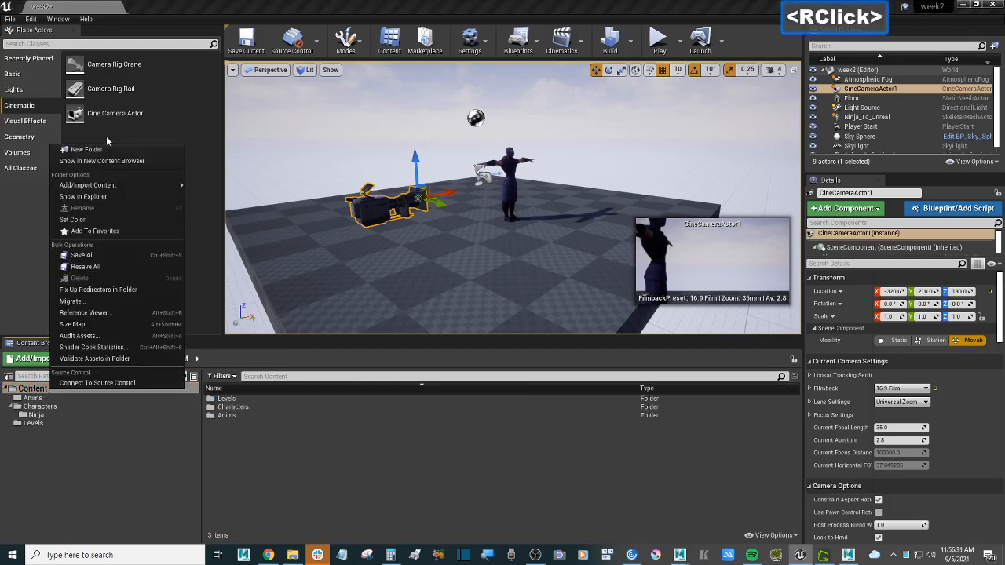
click(86, 150)
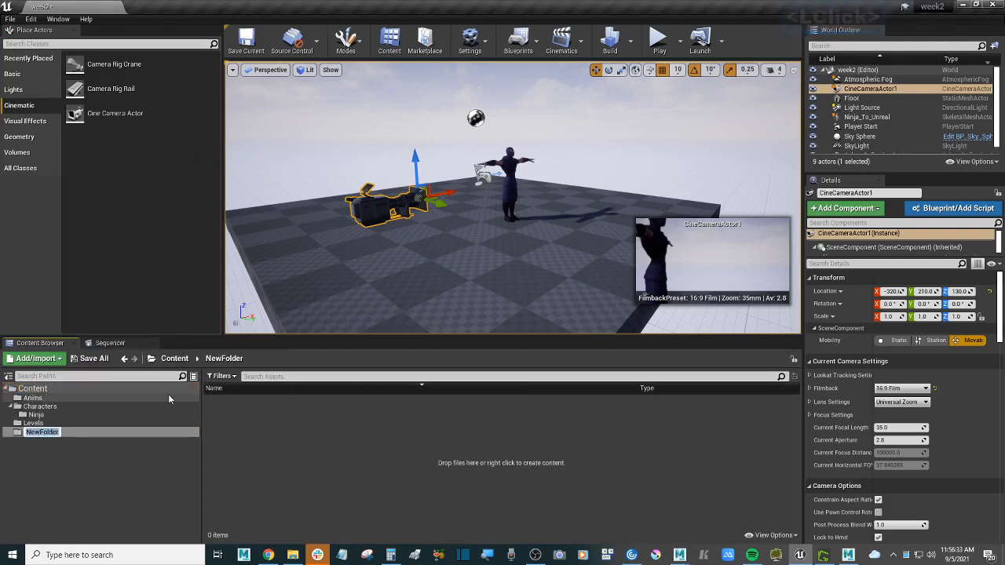
text(sequencer)
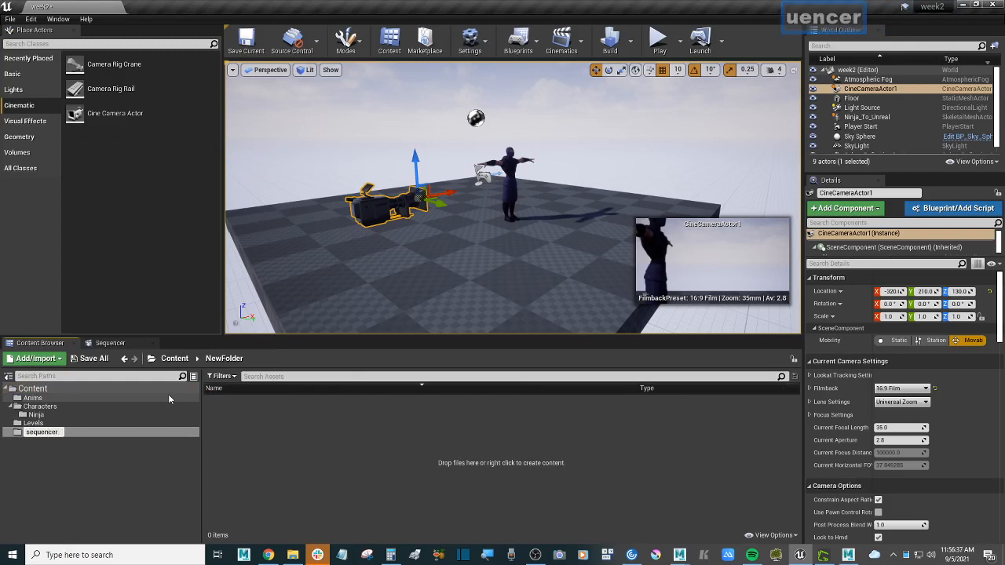
key(Return)
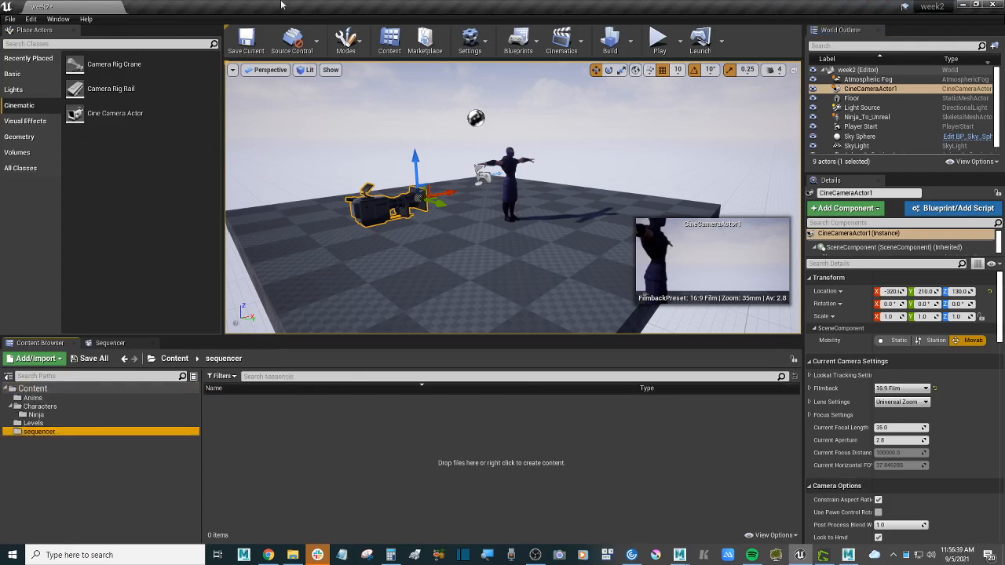
Add a level sequence named week2_ninja, saved in the sequencer folder, and show it in the Content Browser.
click(583, 47)
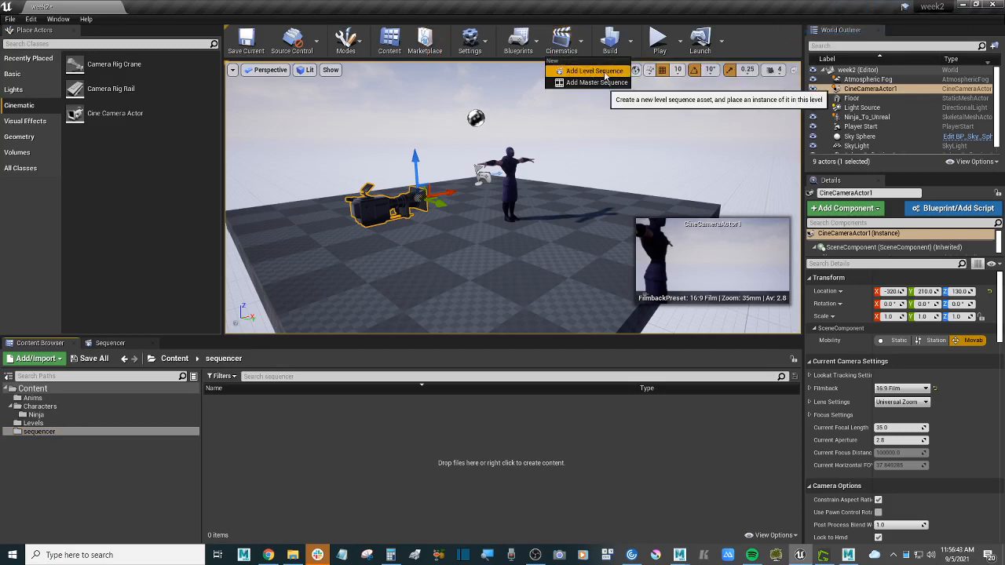
click(595, 71)
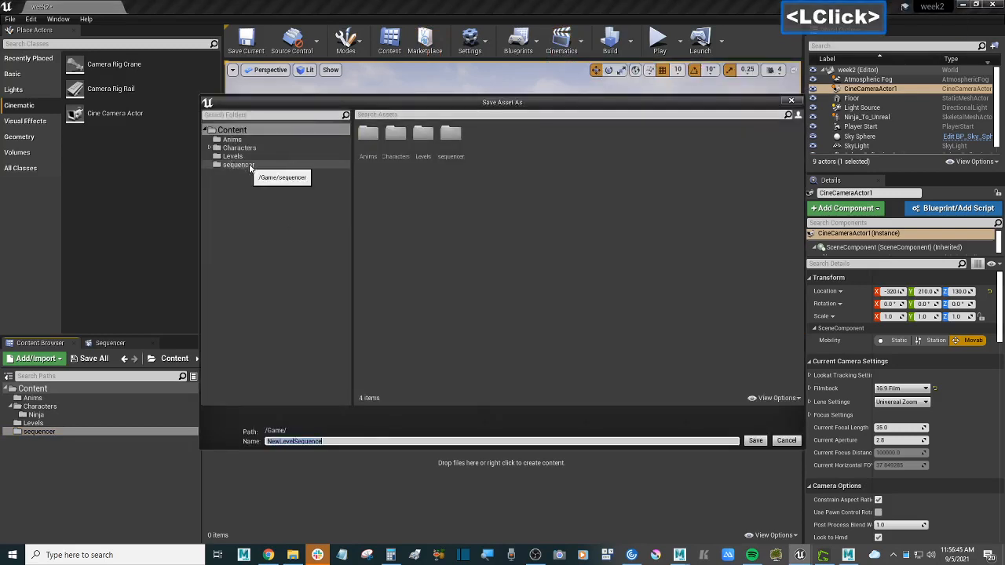
click(238, 164)
click(334, 442)
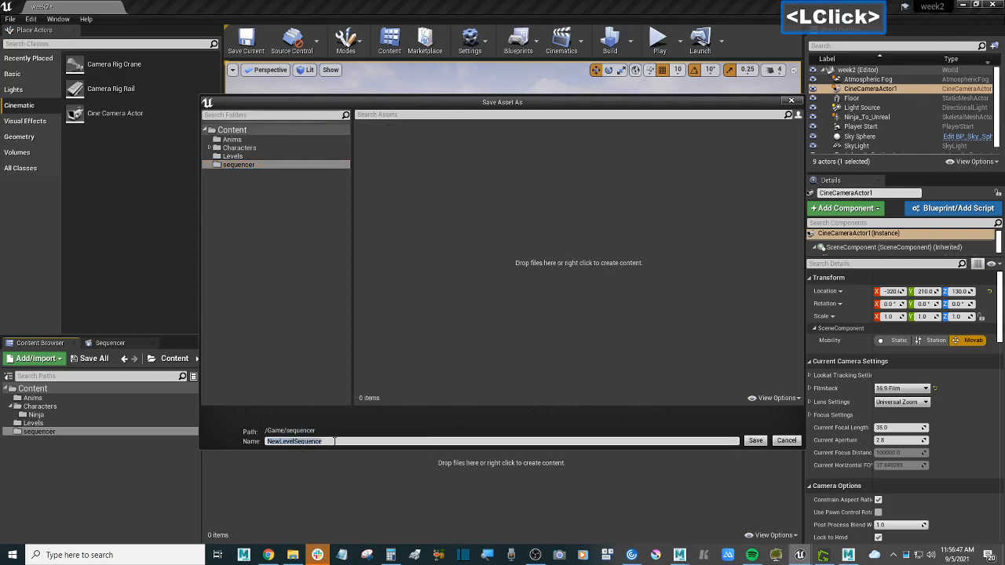
text(week)
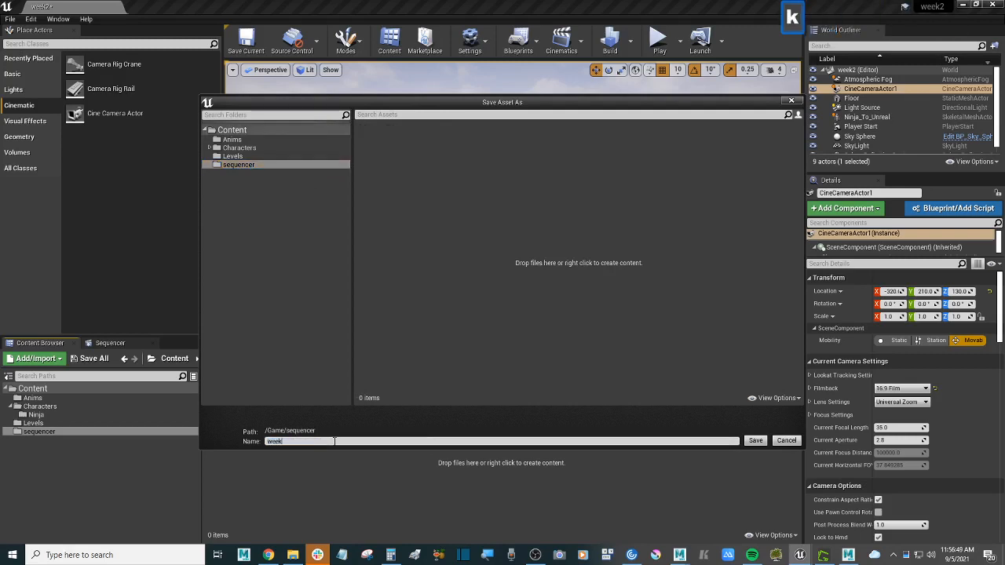
text(2_ninja)
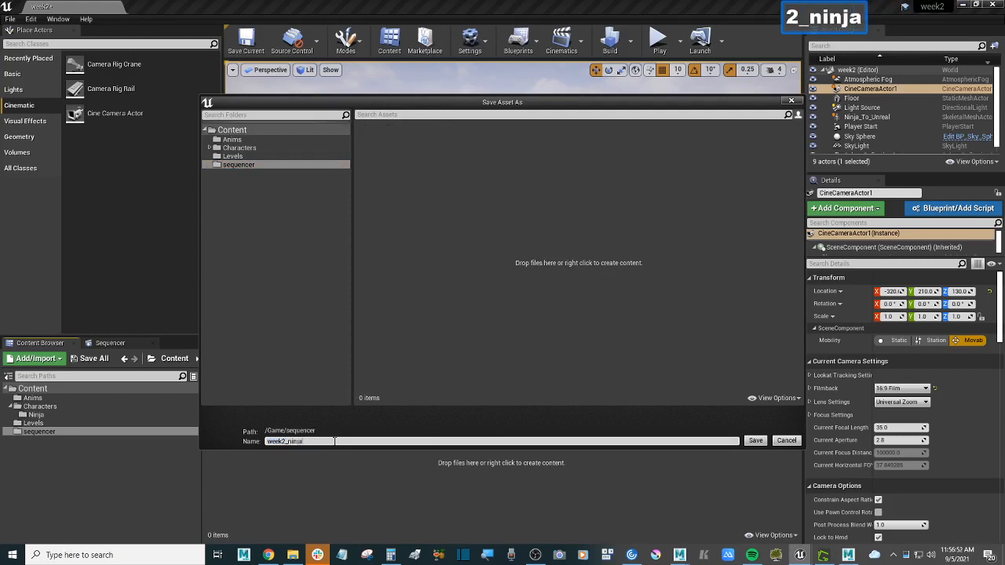
key(Return)
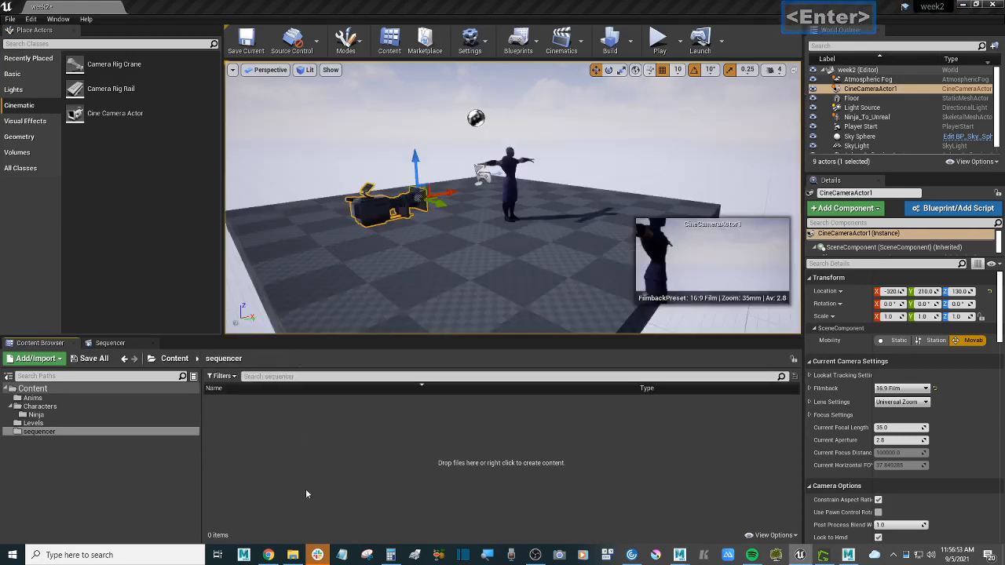
click(39, 343)
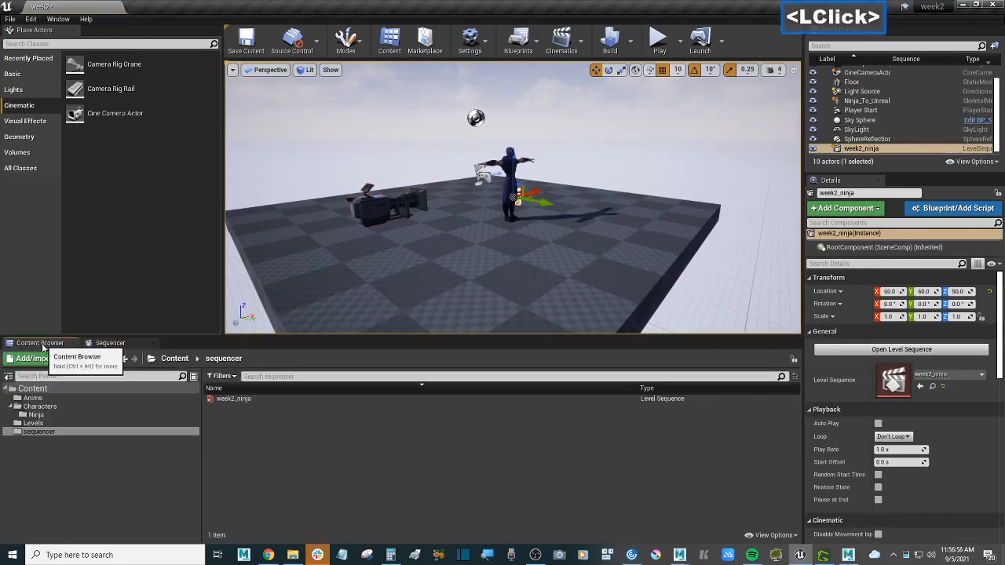
Add the Ninja_To_Unreal actor to the week2_ninja sequence in the Sequencer.
click(110, 343)
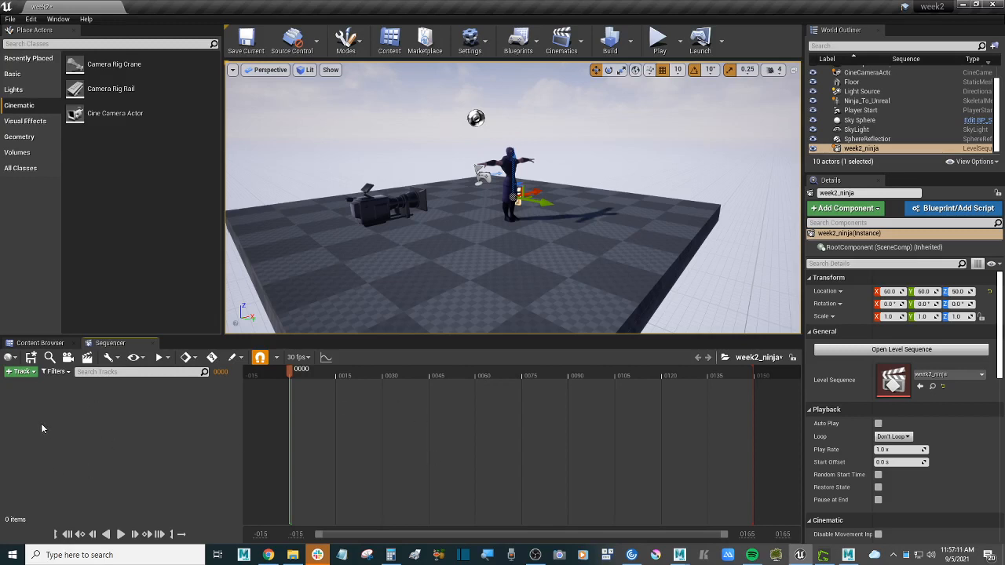
click(32, 372)
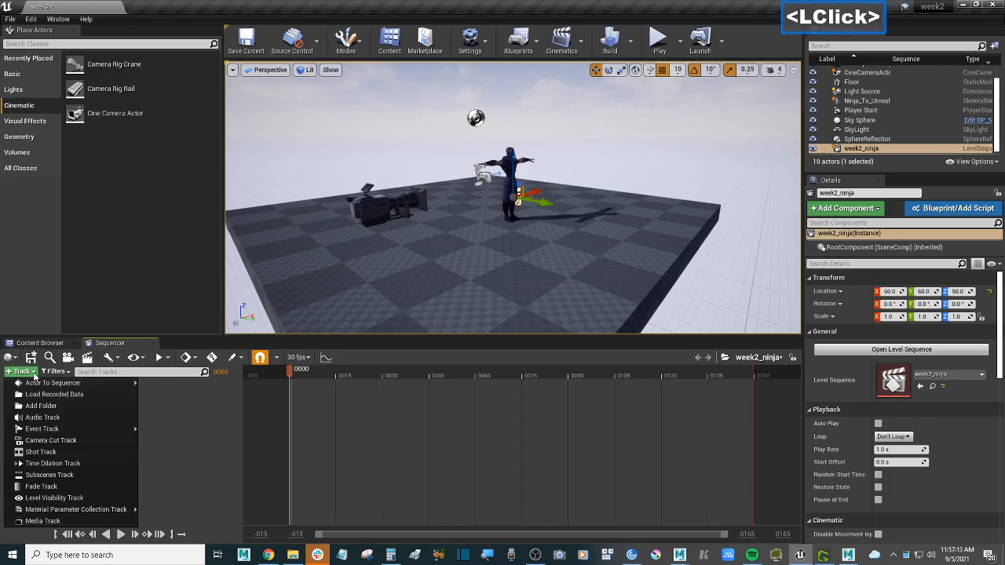
mouse_move(51, 385)
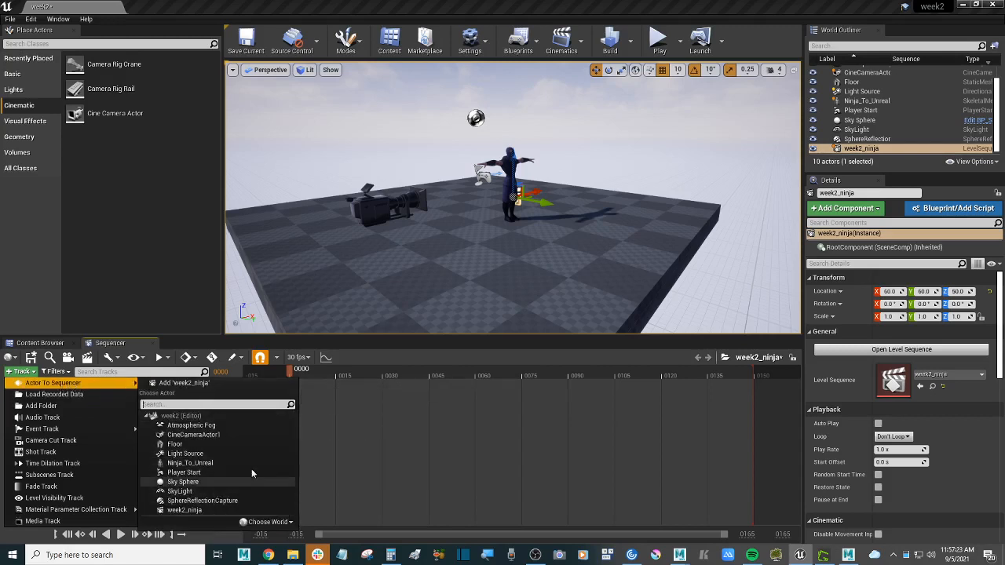
click(208, 463)
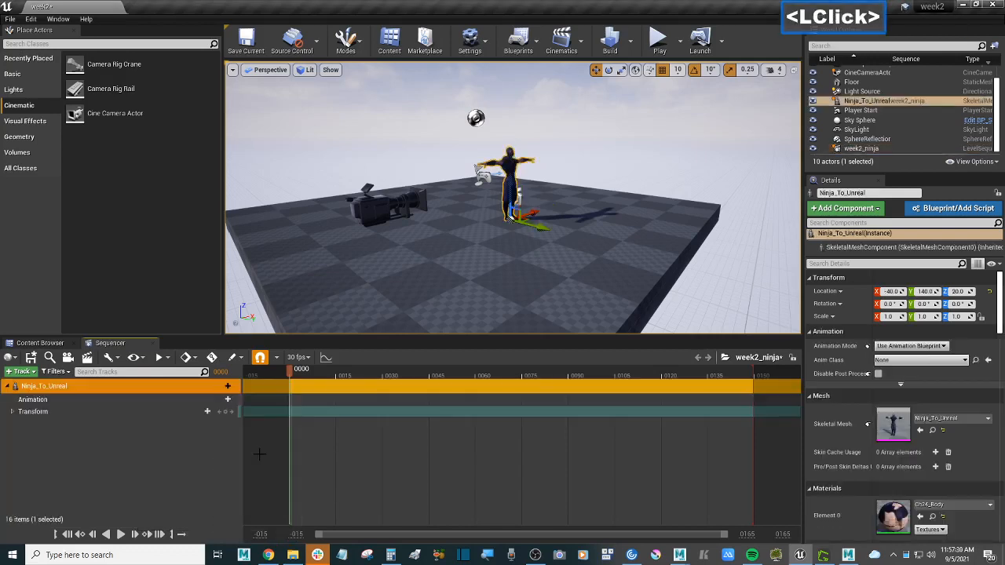
Examine the ninja's Animation and Transform tracks, including the location, rotation and scale channels, and leave the Transform track collapsed.
click(12, 412)
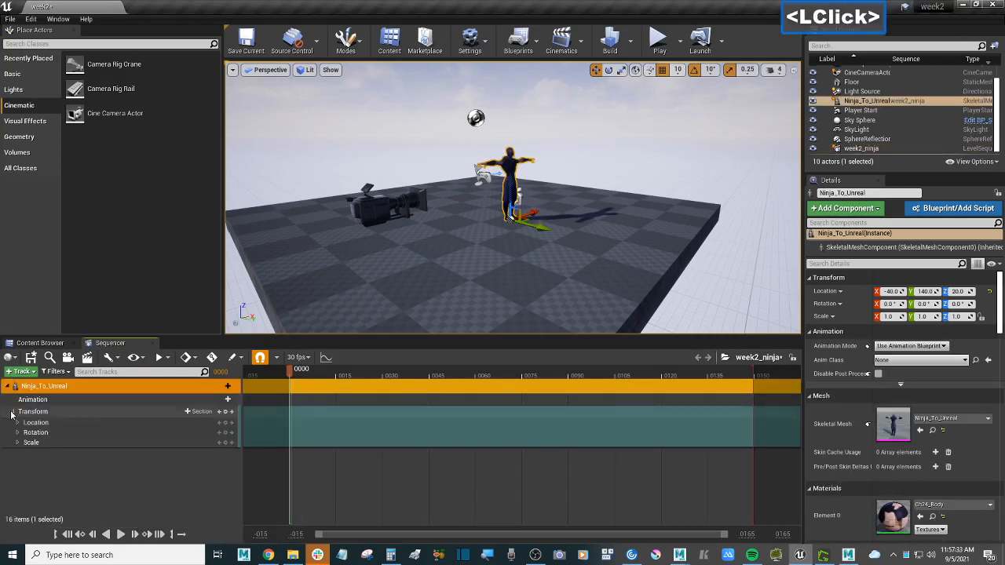
click(13, 412)
click(106, 399)
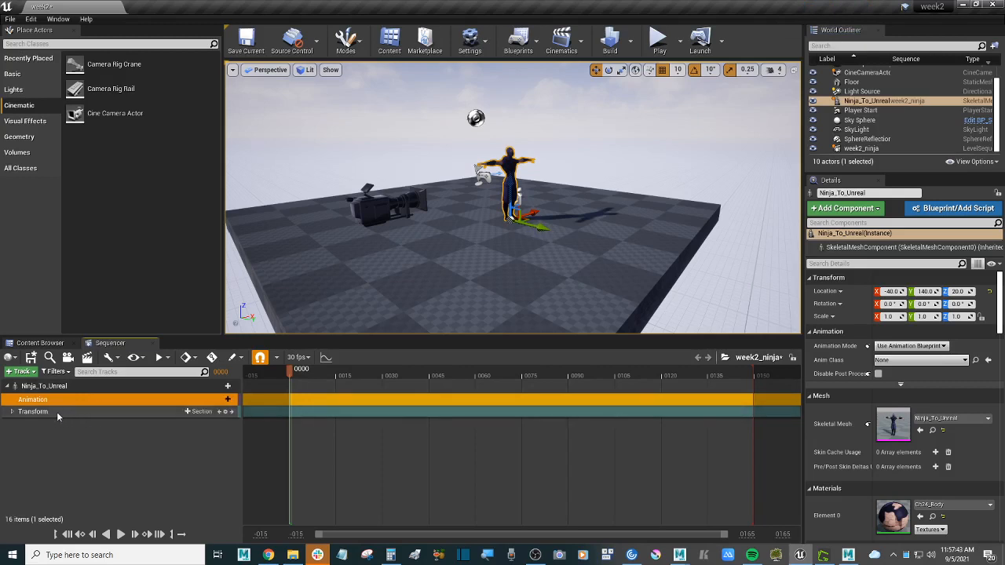
click(56, 411)
double_click(66, 398)
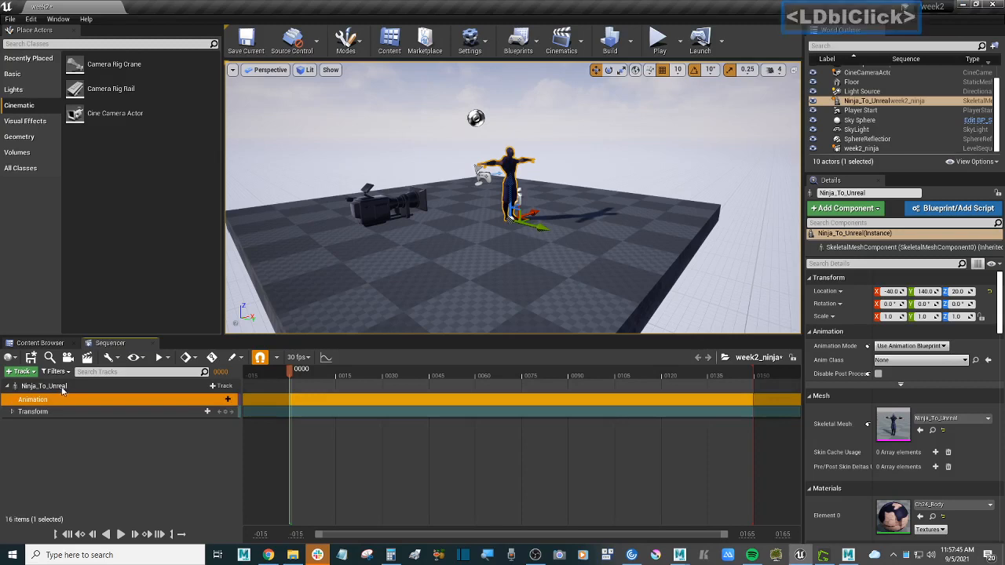
click(16, 385)
click(10, 386)
click(9, 386)
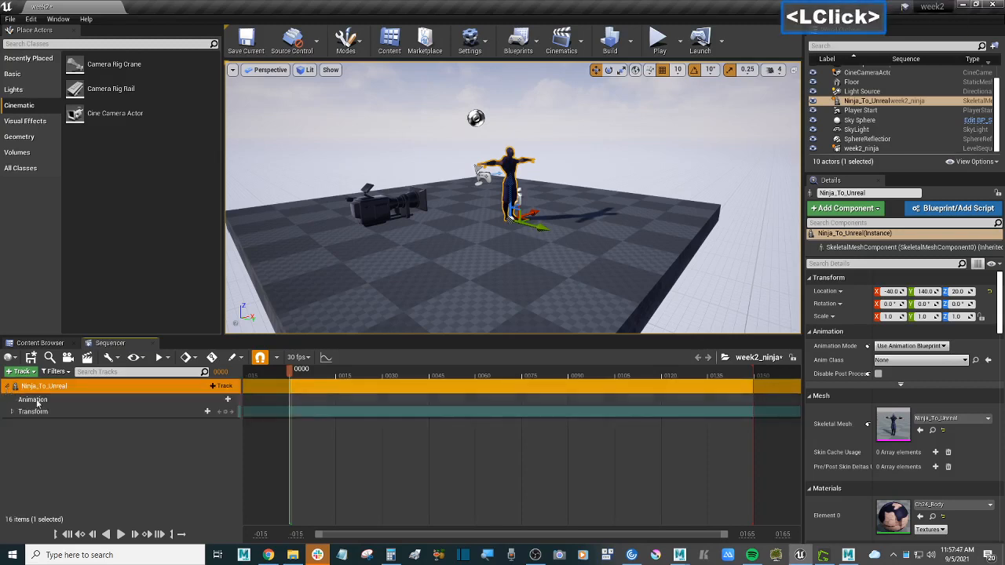
click(39, 399)
click(56, 413)
click(11, 412)
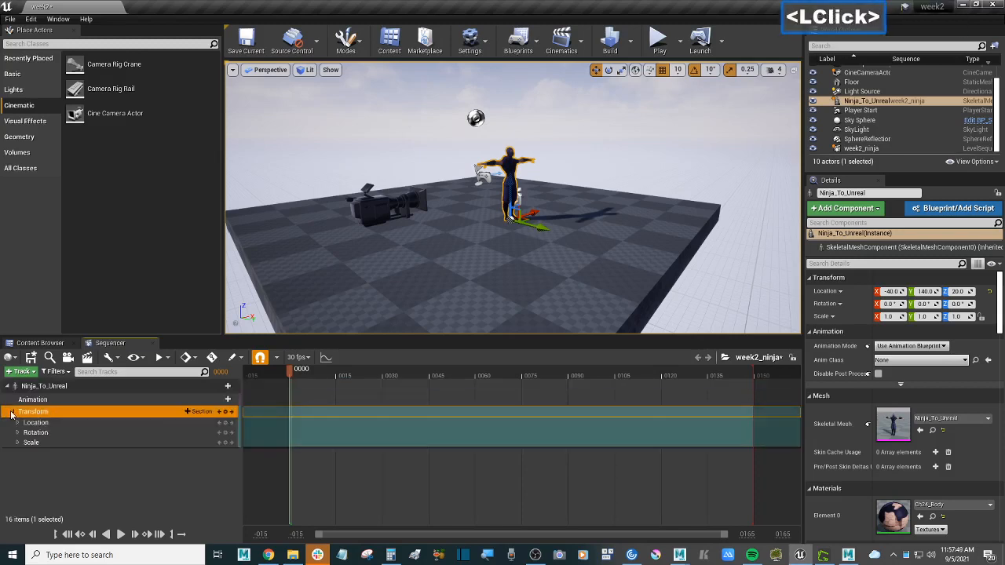
click(12, 414)
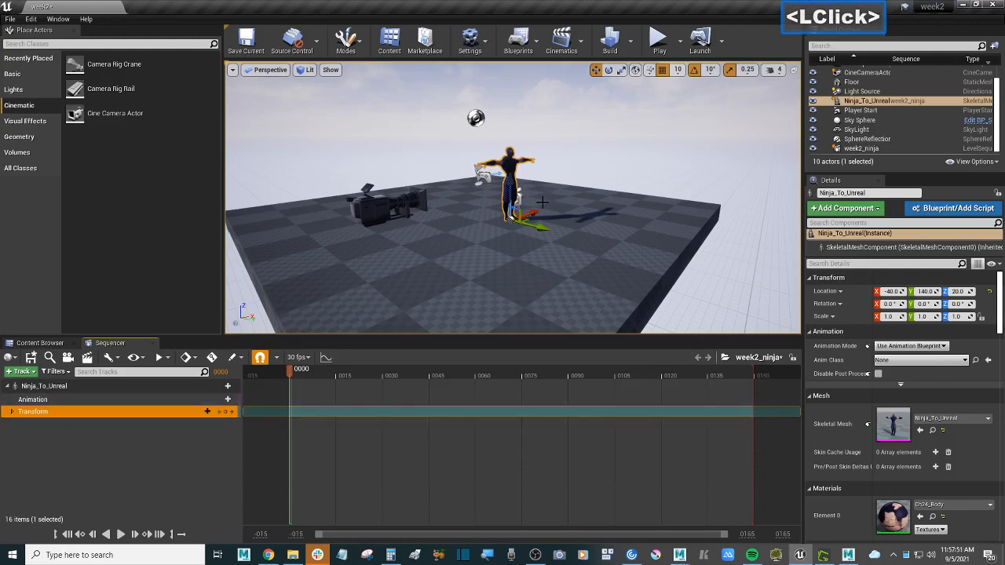
Add the week2_run_flip_roll animation to the ninja's Animation track, starting at frame 0.
click(113, 401)
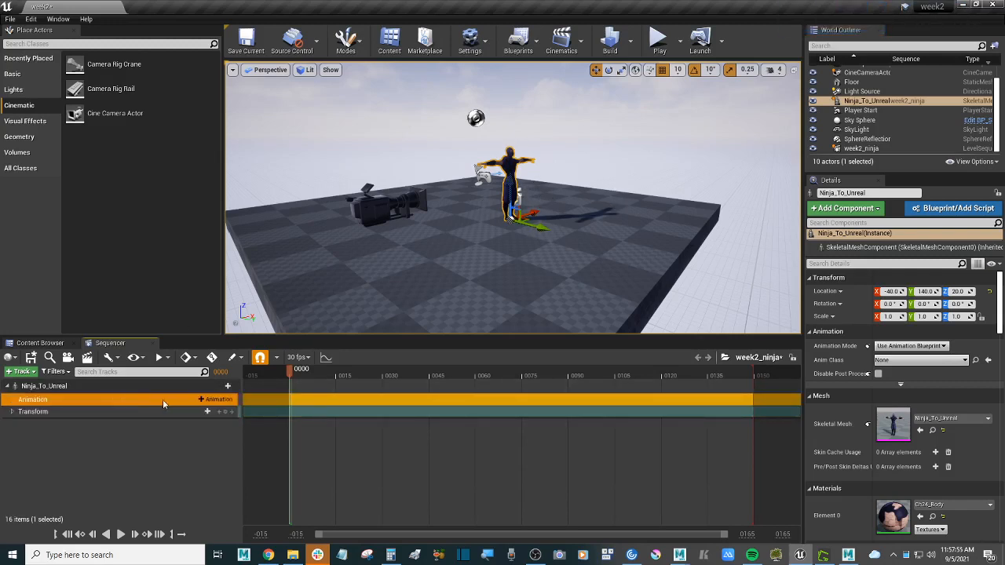
click(212, 401)
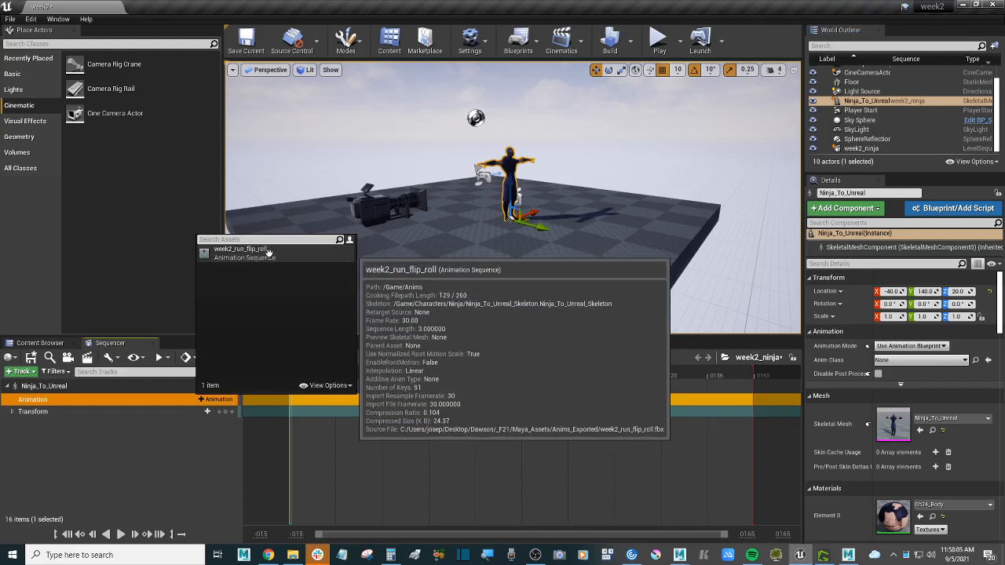
click(267, 252)
click(502, 227)
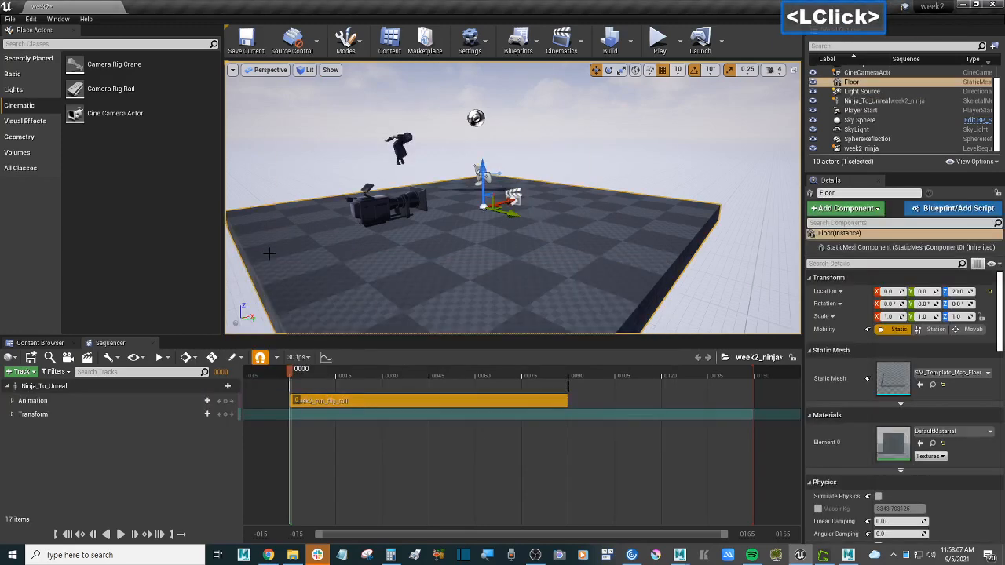
Scrub the sequence to frame 4 and examine the animated ninja's position relative to the floor.
scroll(503, 226, down, 2)
scroll(502, 227, down, 2)
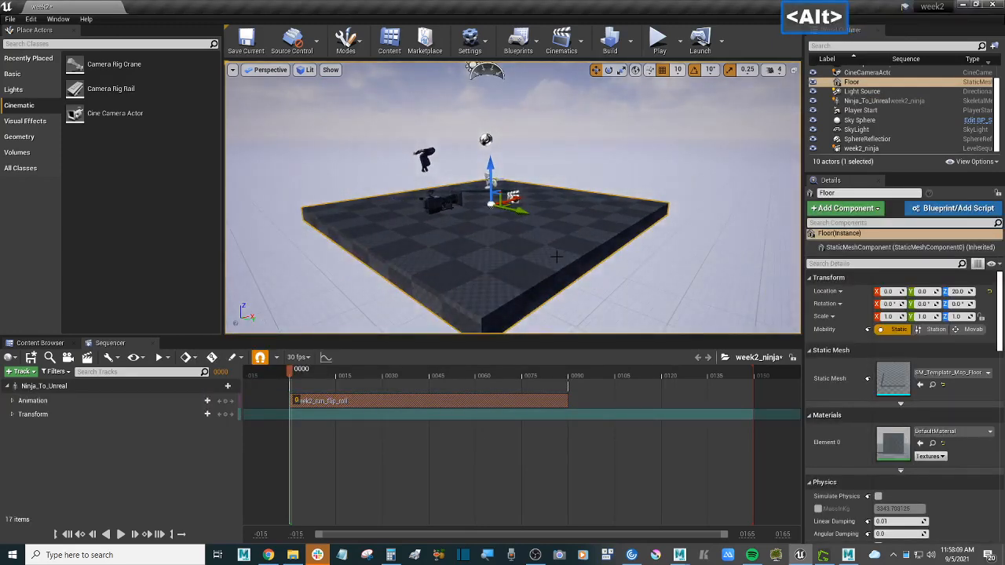
alt+drag(503, 227, 322, 219)
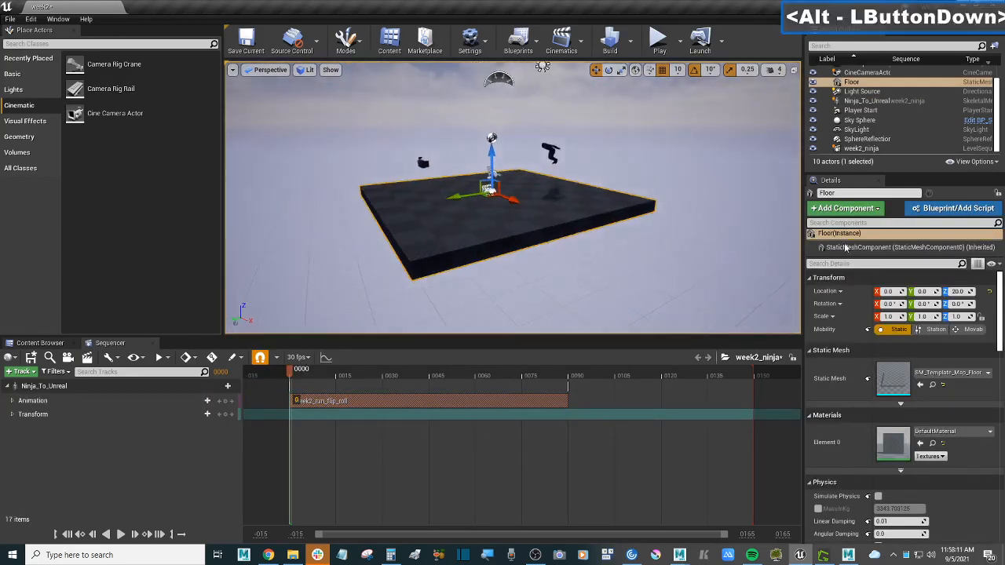
alt+drag(691, 217, 683, 221)
alt+scroll(633, 223, up, 5)
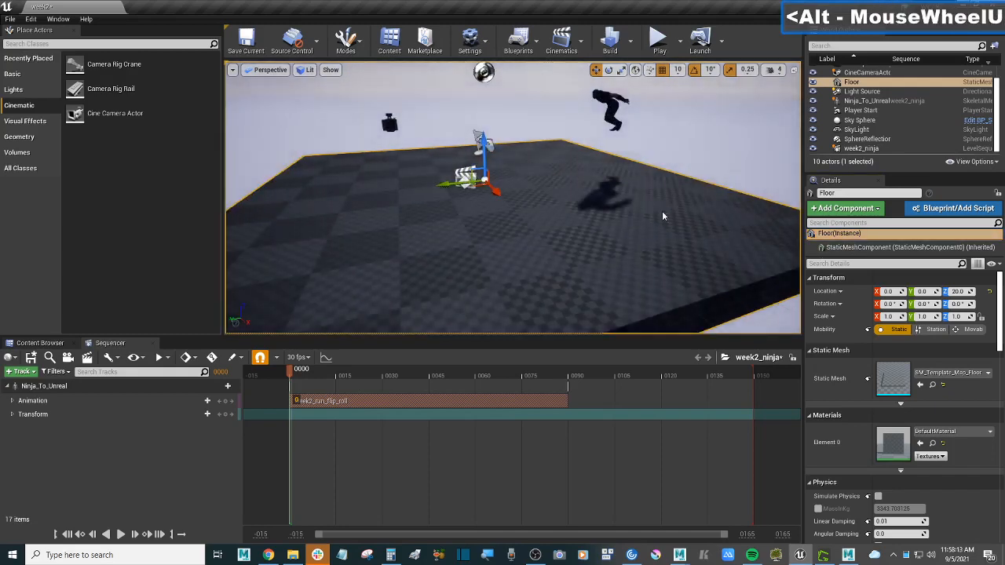
drag(291, 369, 302, 393)
alt+drag(503, 235, 514, 224)
alt+scroll(508, 263, down, 2)
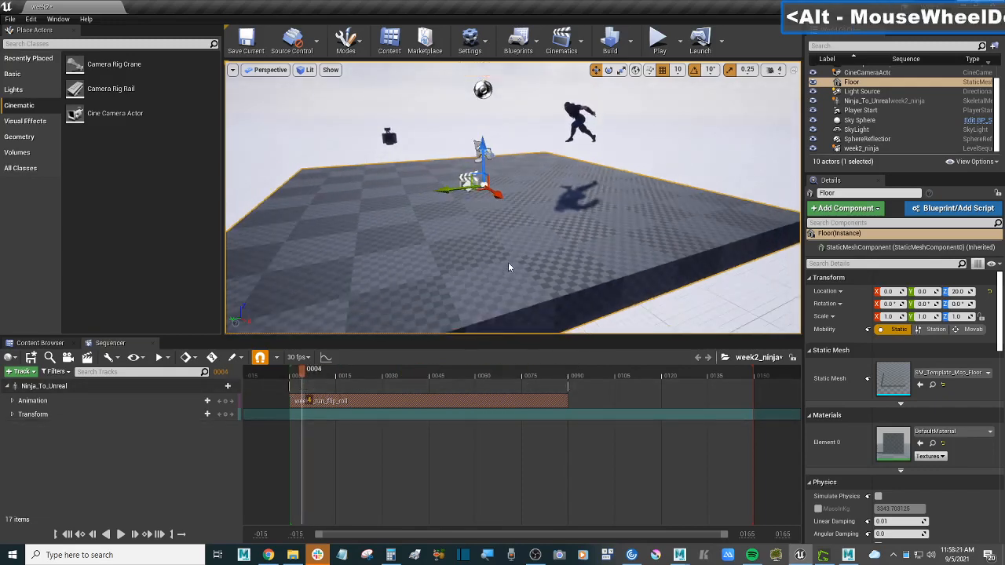
Add CineCameraActor1 to the week2_ninja sequence, leaving its tracks expanded and the Ninja_To_Unreal tracks collapsed.
click(390, 137)
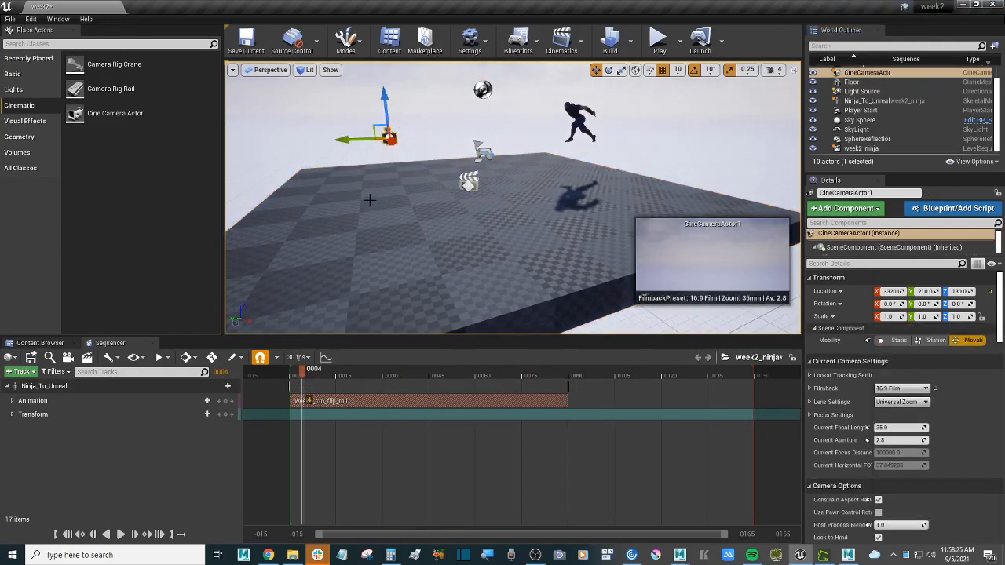
click(34, 373)
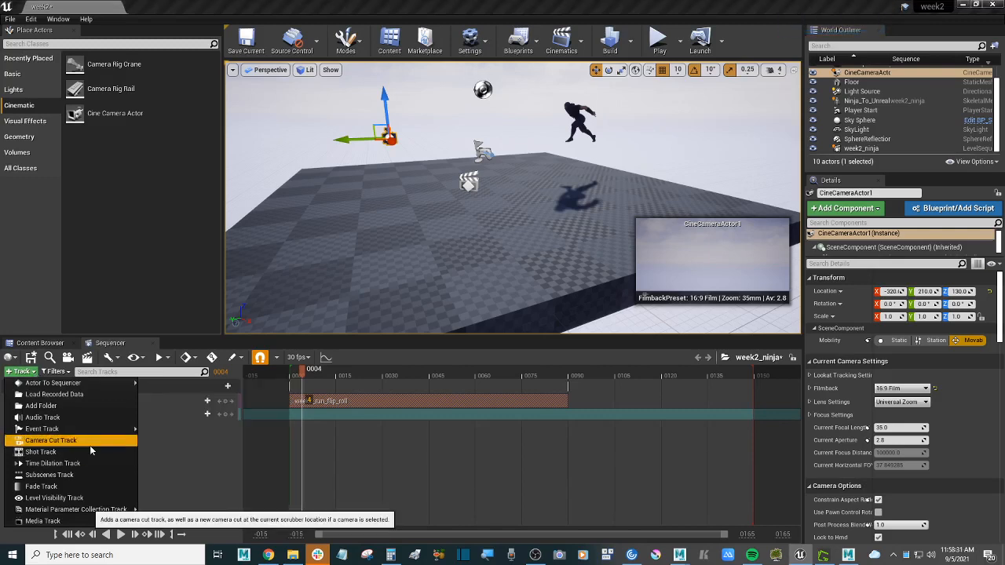
mouse_move(118, 384)
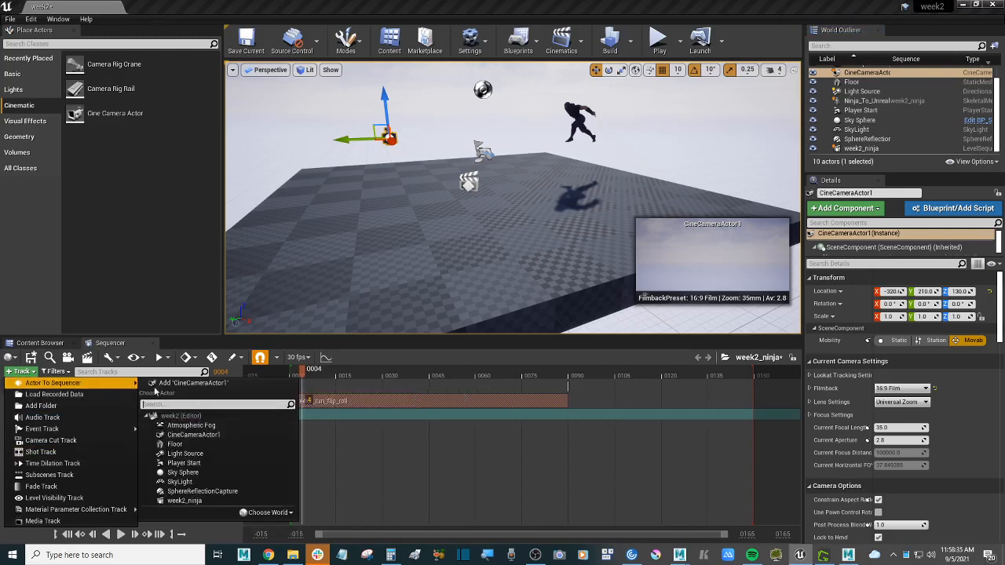
click(222, 434)
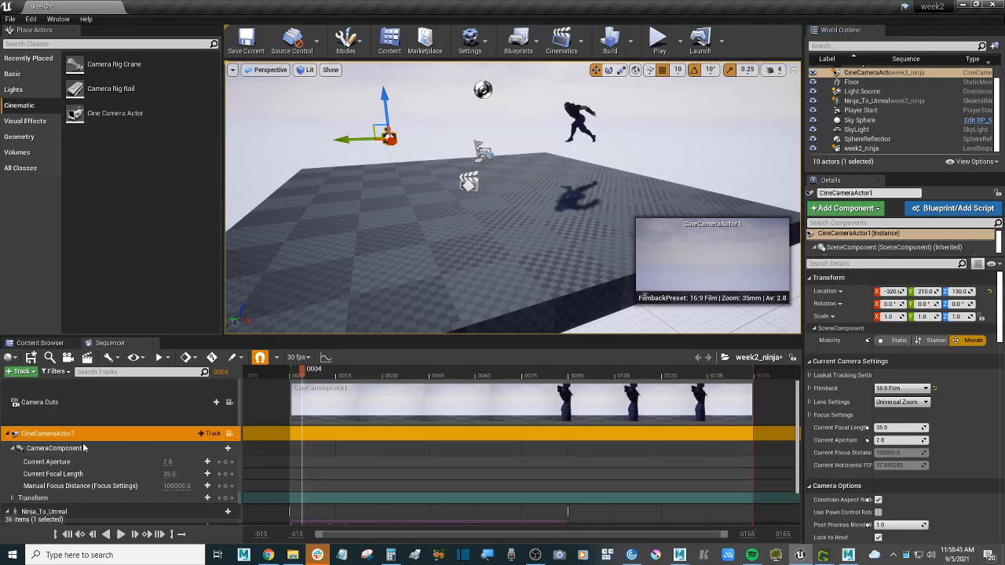
click(8, 435)
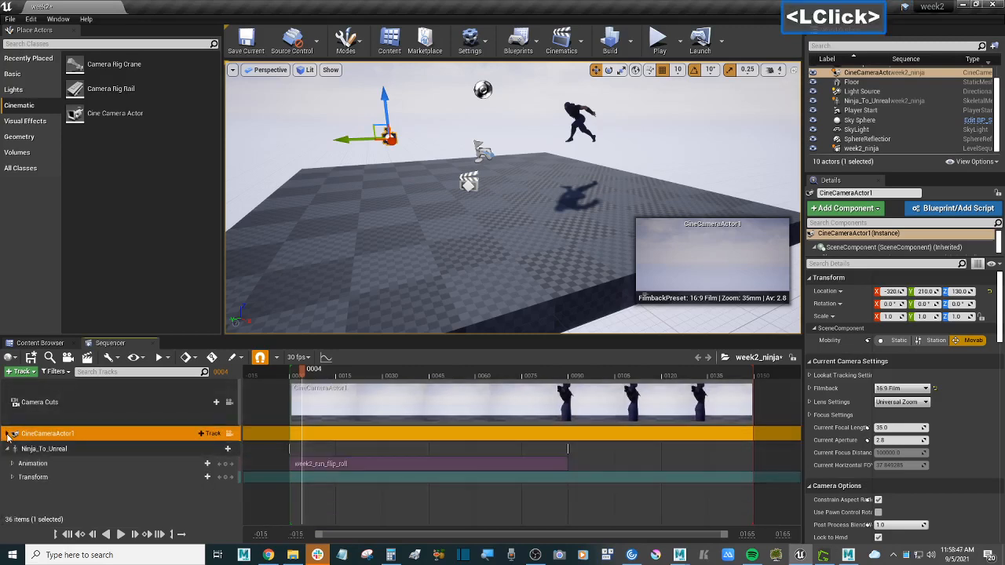
click(7, 450)
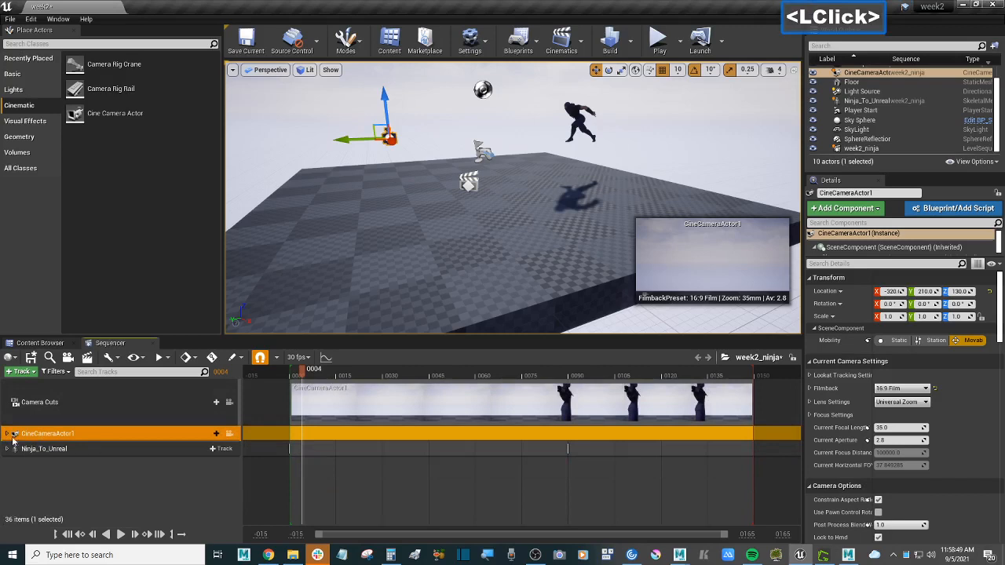
click(8, 434)
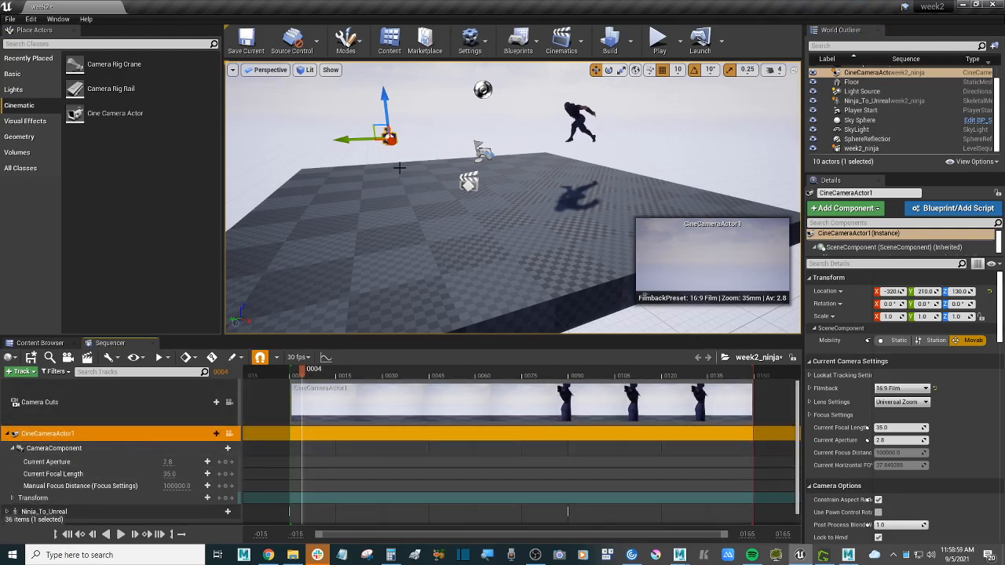
Move CineCameraActor1 to Y 470 and rotate it to -70° about Z so it faces the ninja.
key(s)
right_drag(396, 171, 382, 148)
key(w)
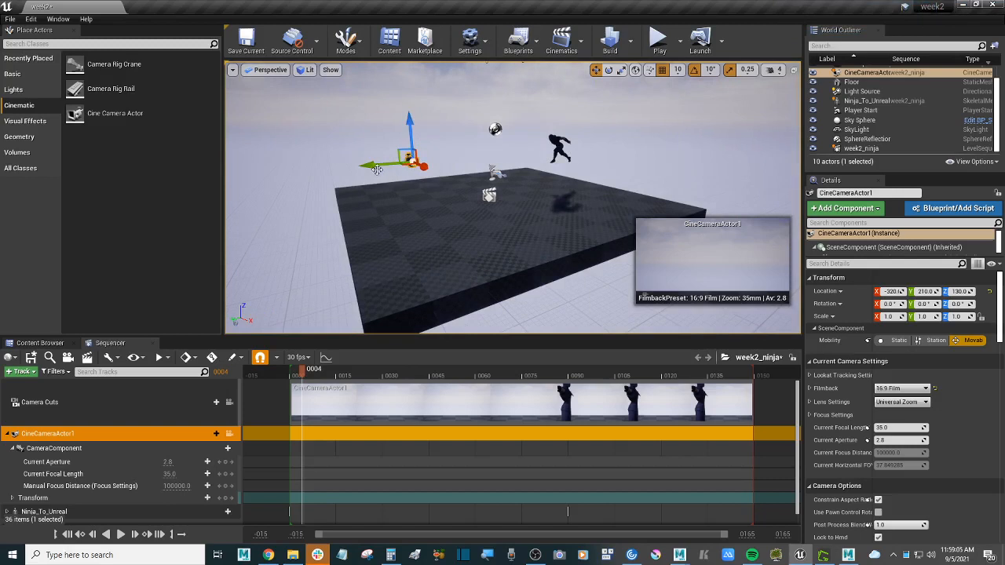
drag(382, 166, 325, 192)
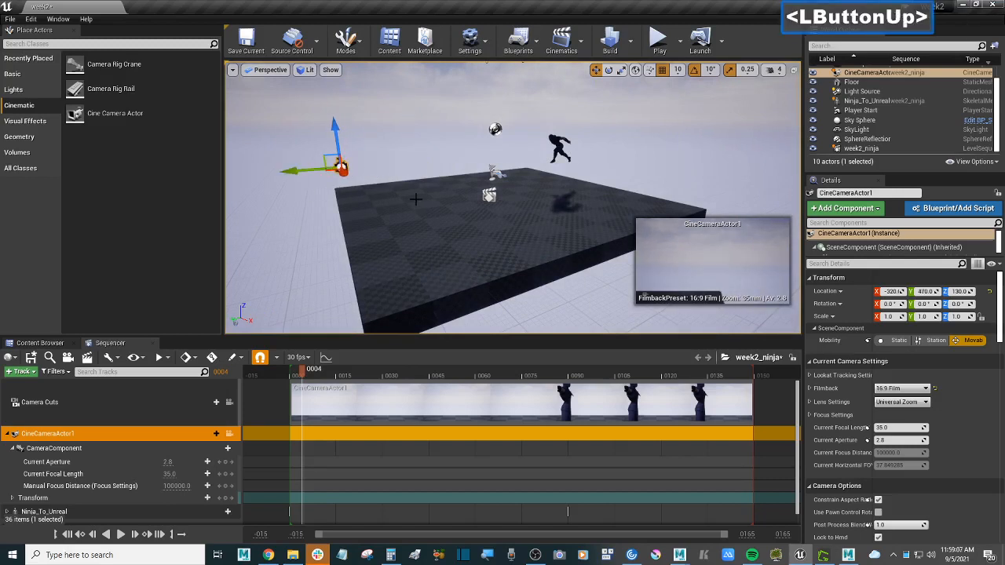
key(w)
key(e)
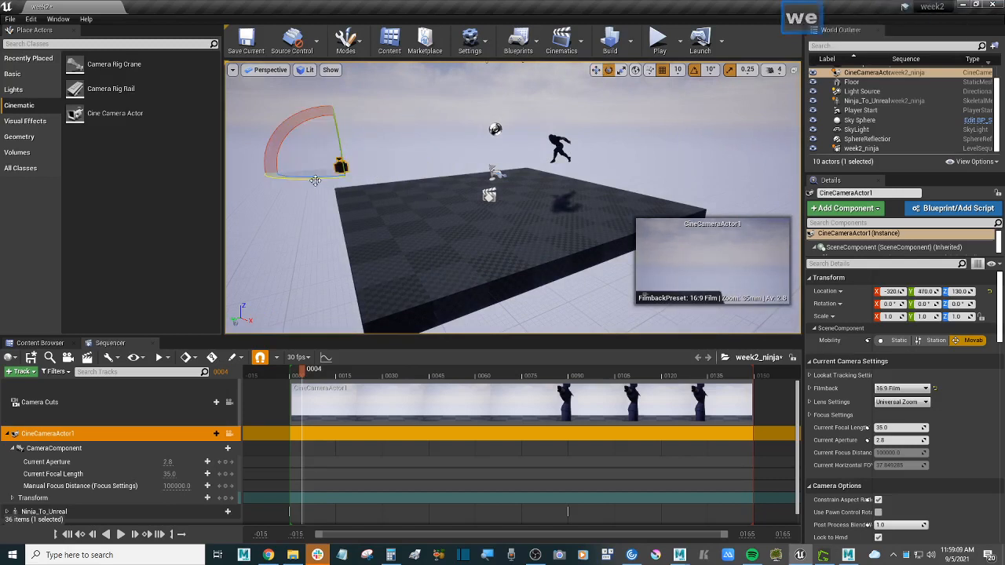
click(596, 70)
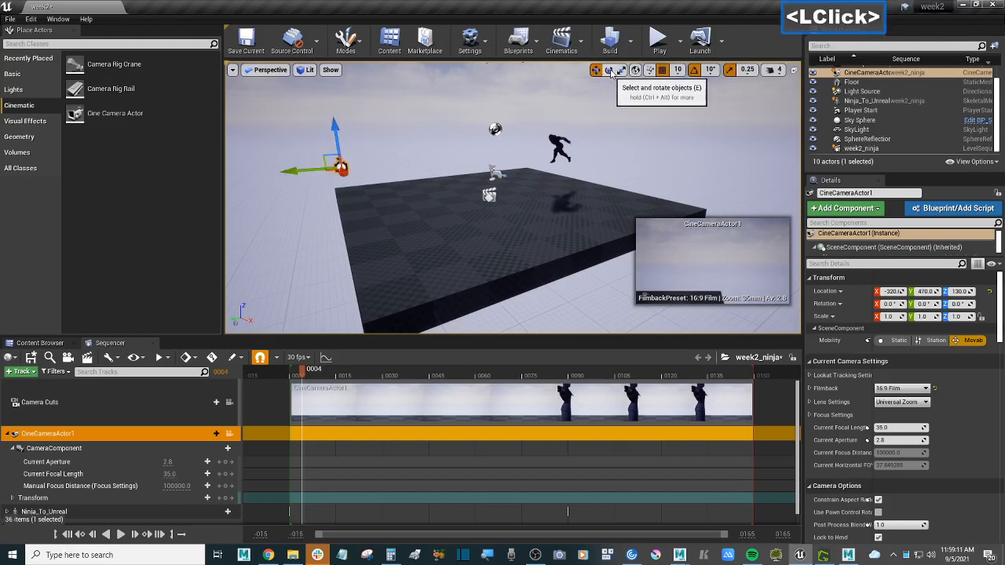
click(609, 70)
drag(314, 180, 408, 179)
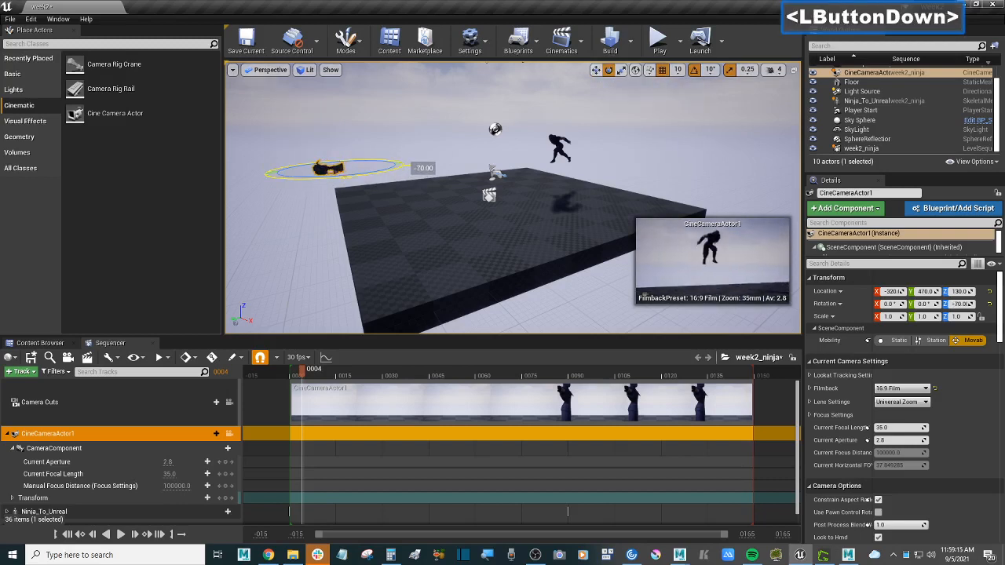
Key CineCameraActor1's transform at frame 4 of the sequence.
mouse_move(353, 214)
right_down()
mouse_move(471, 210)
mouse_move(346, 202)
right_up()
key(s)
key(a)
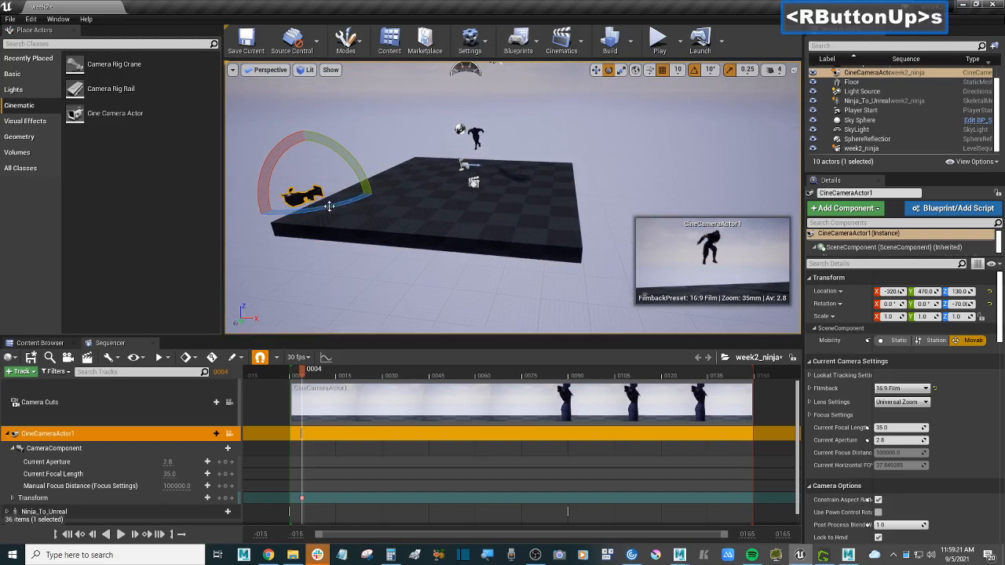
Try reframing the ninja at frame 4 by moving the camera to X 10, Y 570 and rotating it to -90° about Z.
key(w)
drag(353, 194, 452, 202)
key(e)
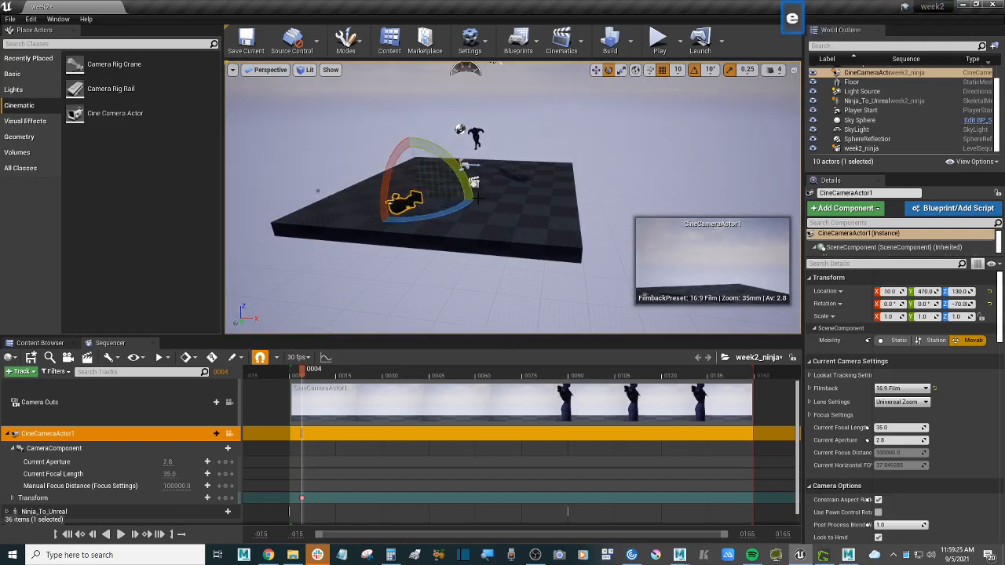
key(w)
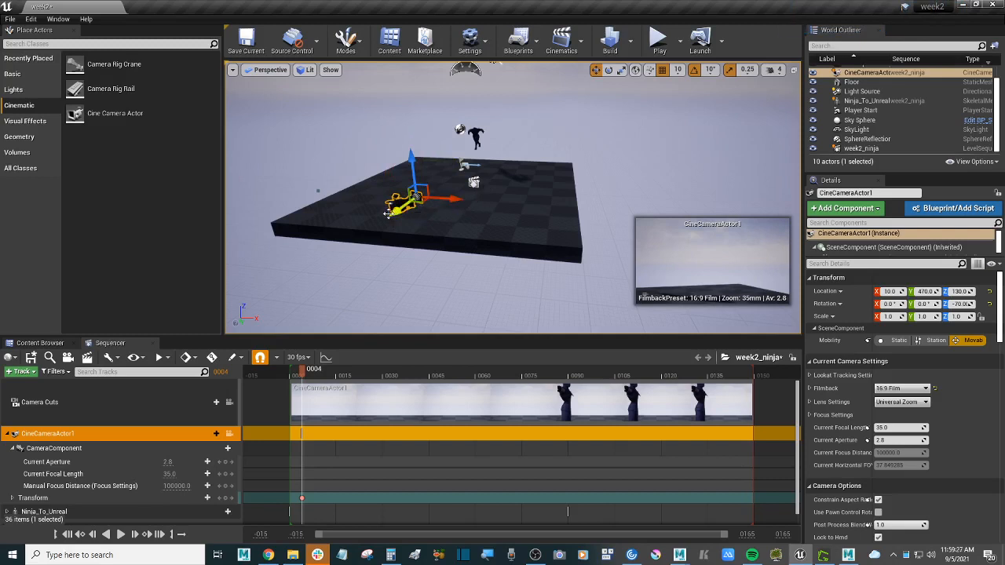
drag(420, 208, 408, 234)
key(e)
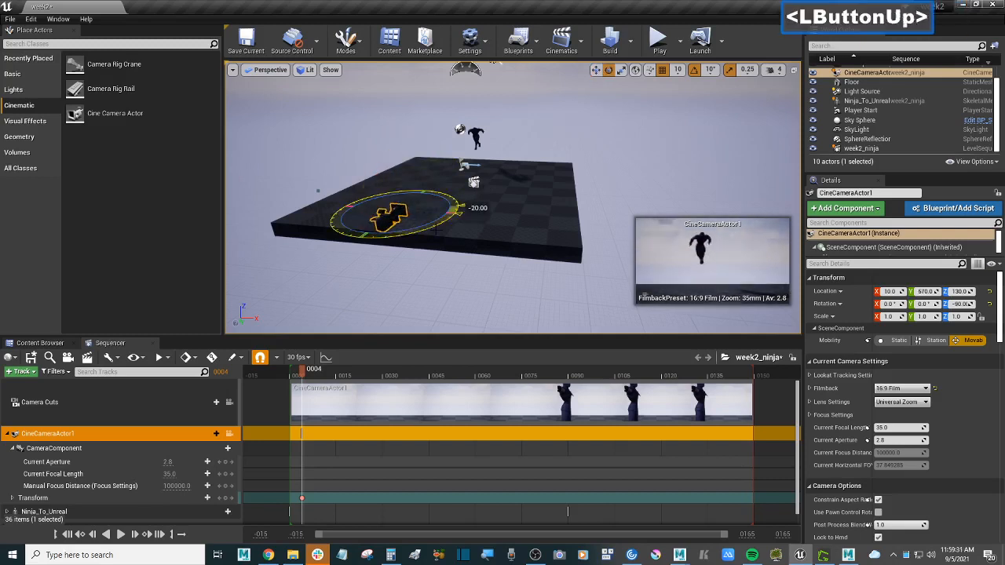
Try framing the ninja at frame 80 by moving the camera to X -150, Y 670, Z 130.
drag(309, 379, 538, 376)
right_drag(397, 131, 399, 118)
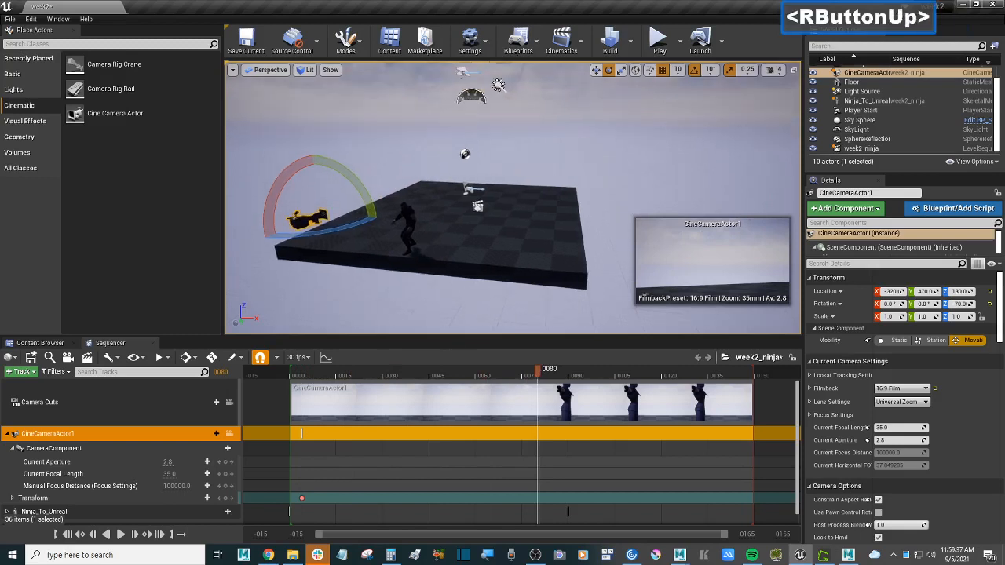
click(595, 69)
mouse_move(319, 184)
mouse_down()
mouse_move(318, 225)
mouse_move(319, 201)
mouse_up()
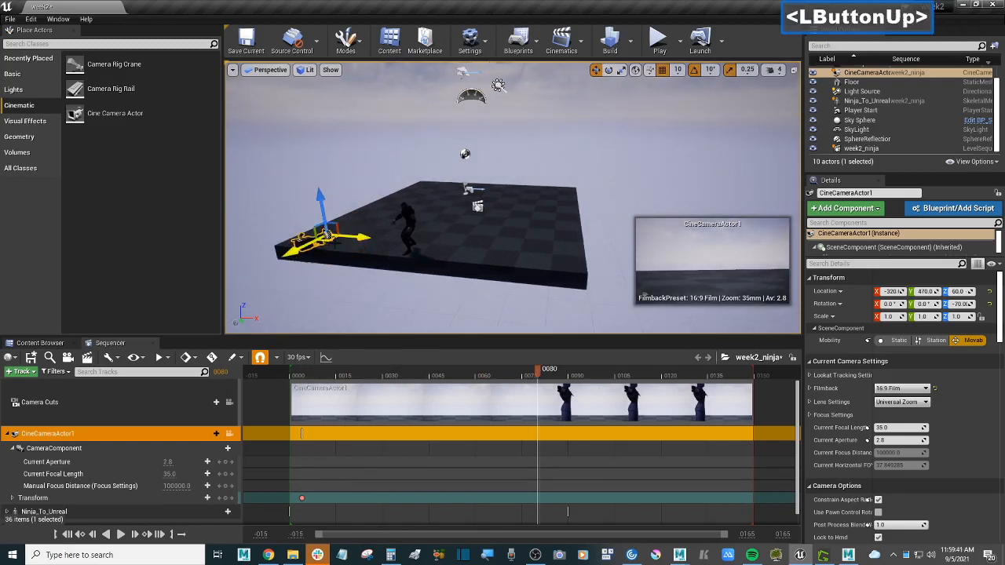
mouse_move(354, 239)
mouse_down()
mouse_move(417, 242)
mouse_move(361, 254)
mouse_move(312, 284)
mouse_move(330, 209)
mouse_move(355, 249)
mouse_move(345, 250)
mouse_up()
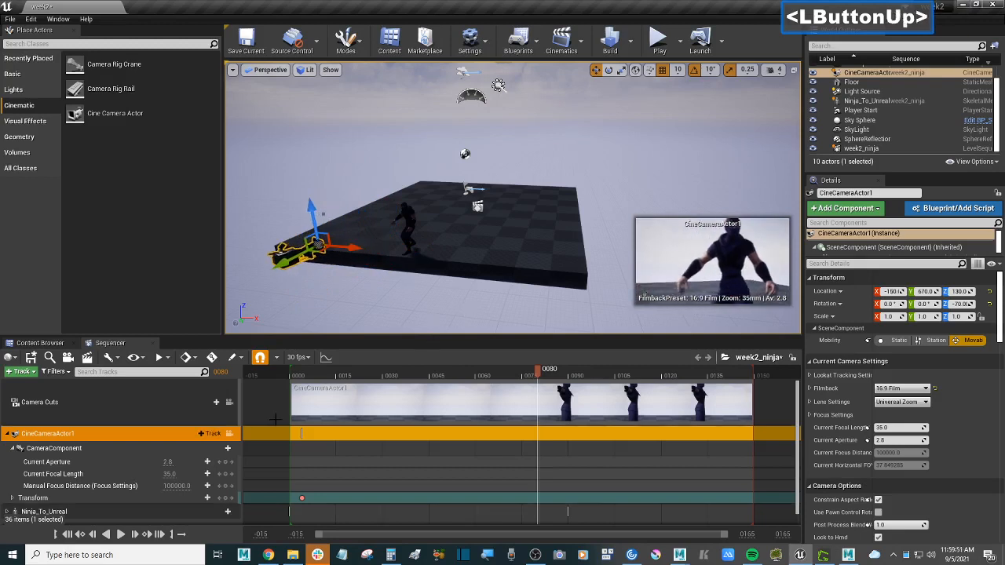
Scrub the sequence between frames 19 and 100 to check the camera's position over time, and return to frame 4.
drag(310, 372, 349, 372)
click(347, 298)
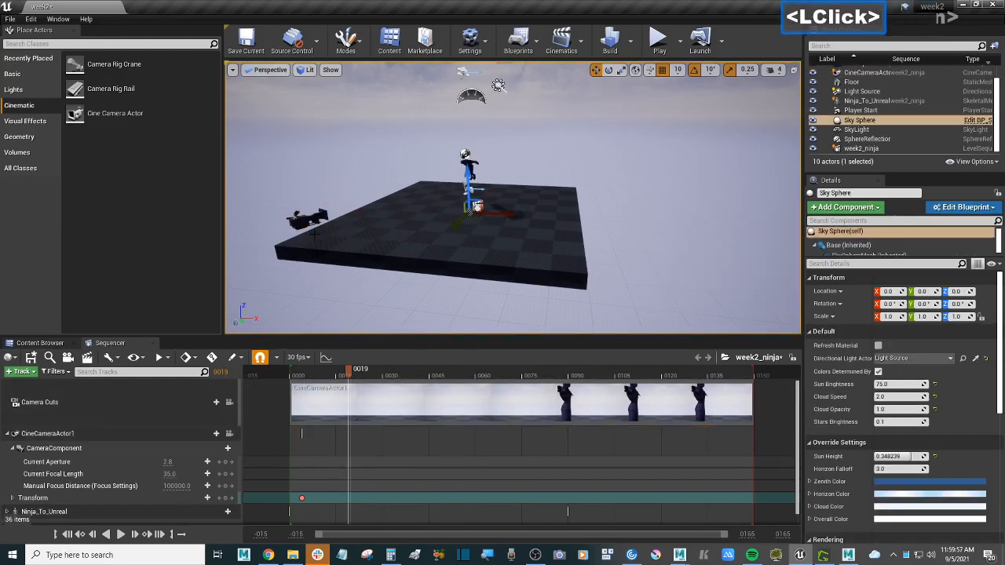
click(303, 221)
drag(334, 374, 603, 396)
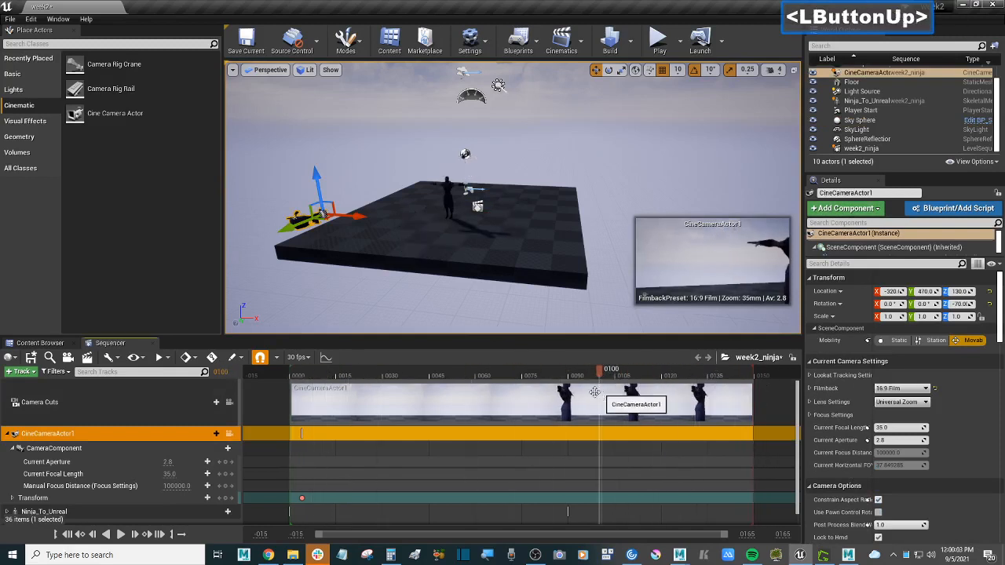
drag(318, 375, 305, 376)
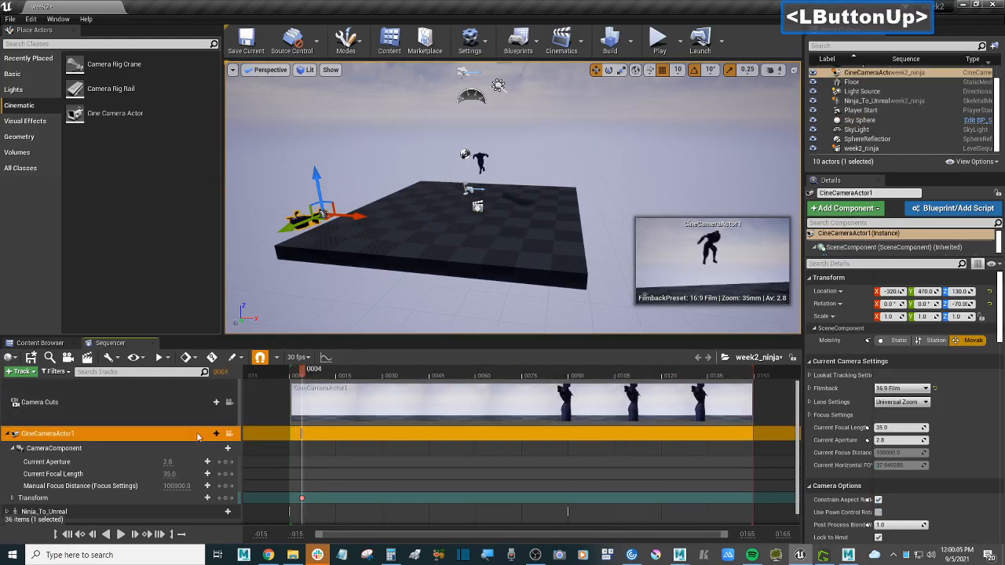
Collapse the CameraComponent tracks of CineCameraActor1 in the Sequencer.
scroll(145, 447, down, 2)
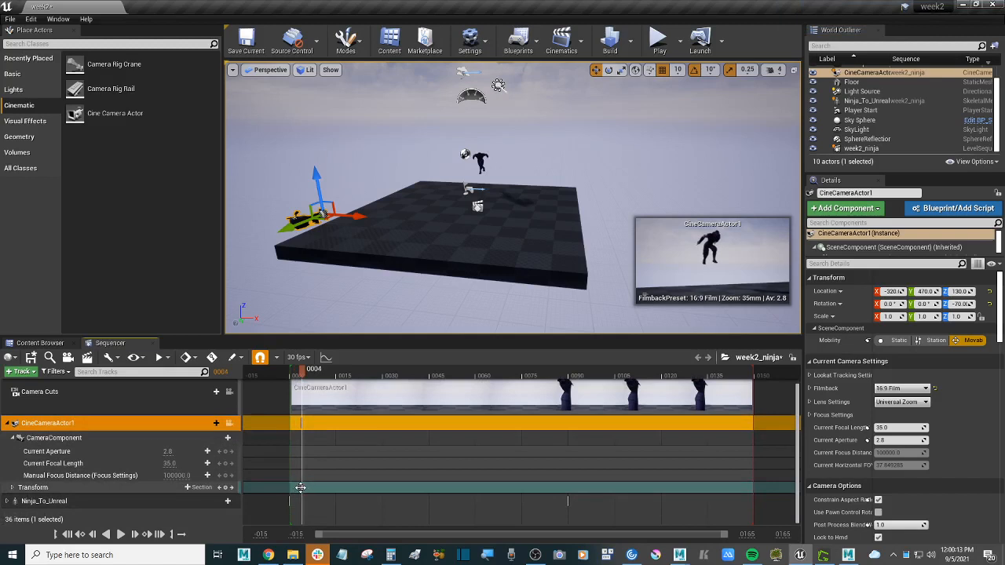
click(11, 438)
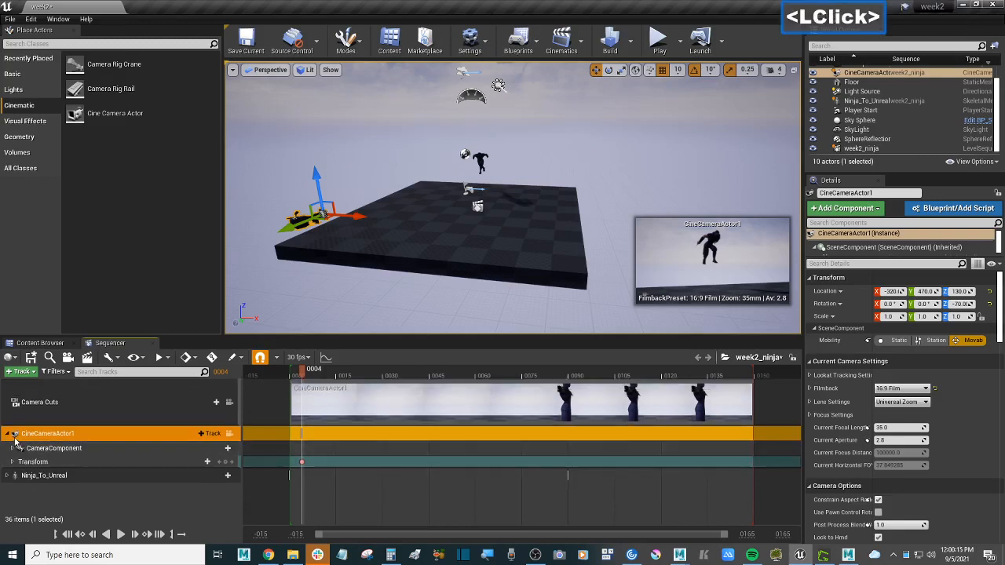
click(15, 476)
click(15, 475)
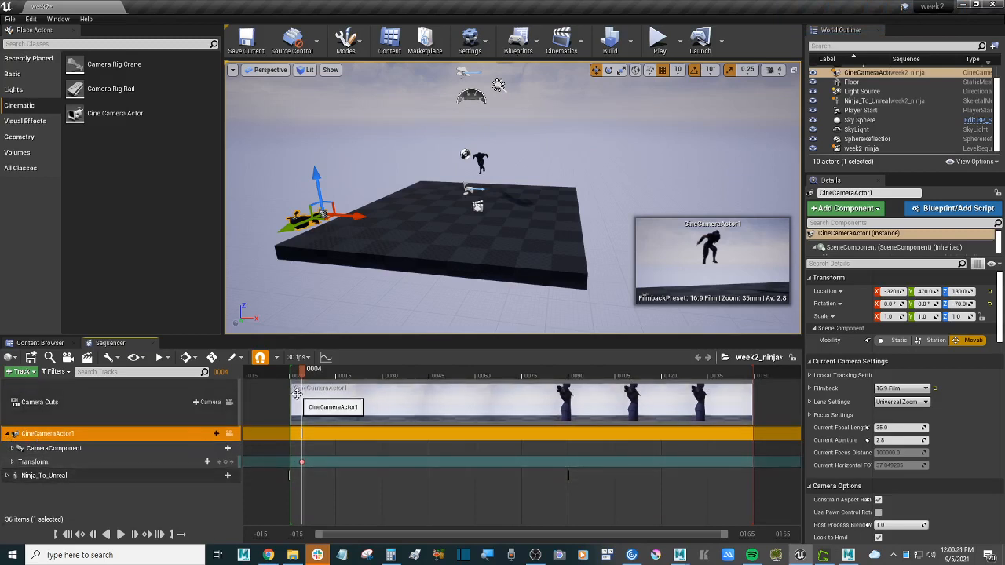
Try moving the camera to X -140 at frame 146 to frame the ninja.
drag(306, 378, 742, 385)
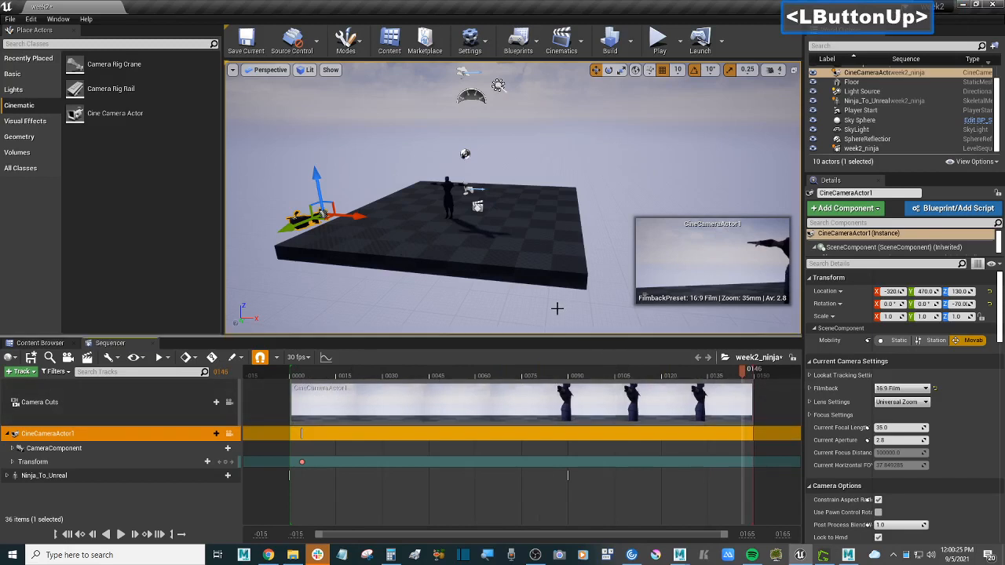
drag(359, 216, 406, 218)
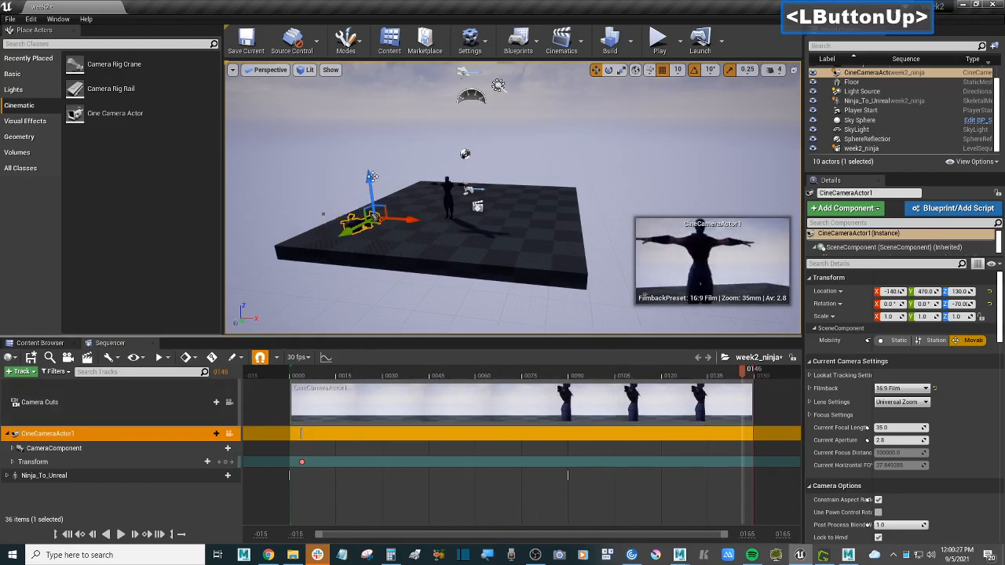
Set the sequence's playback end to frame 90, where the ninja's animation finishes, and scrub to frame 89.
drag(742, 377, 569, 377)
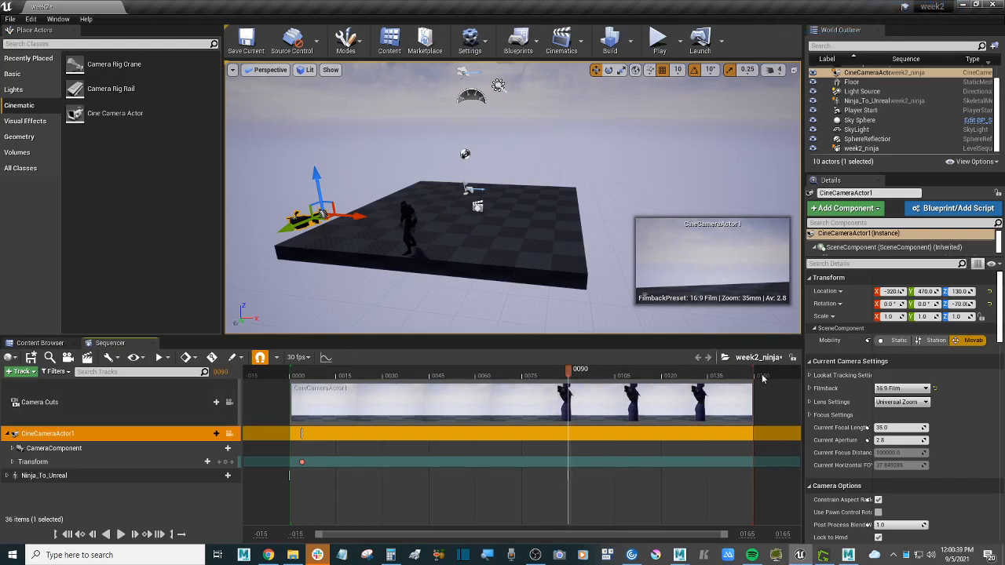
drag(751, 369, 567, 377)
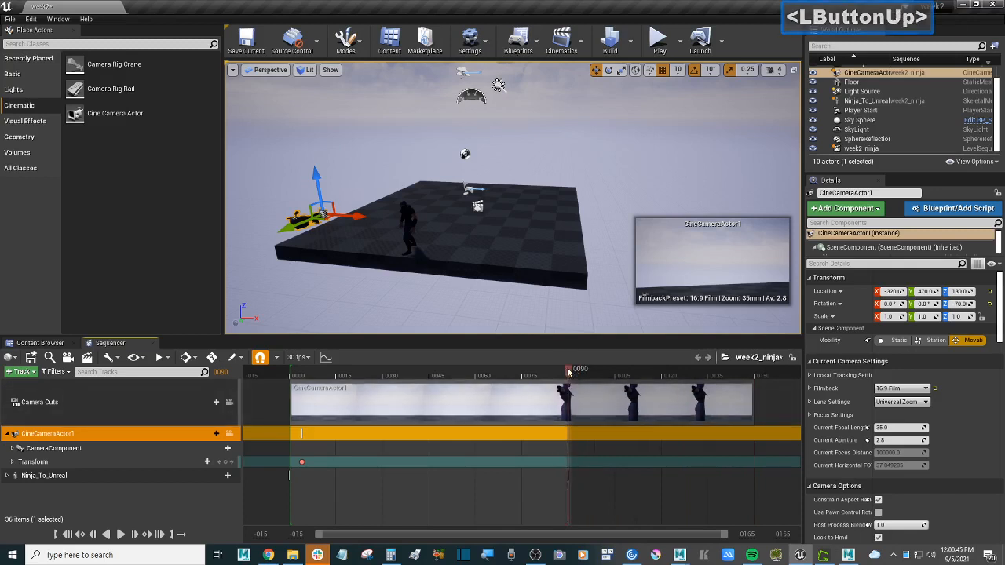
click(475, 369)
drag(479, 370, 568, 380)
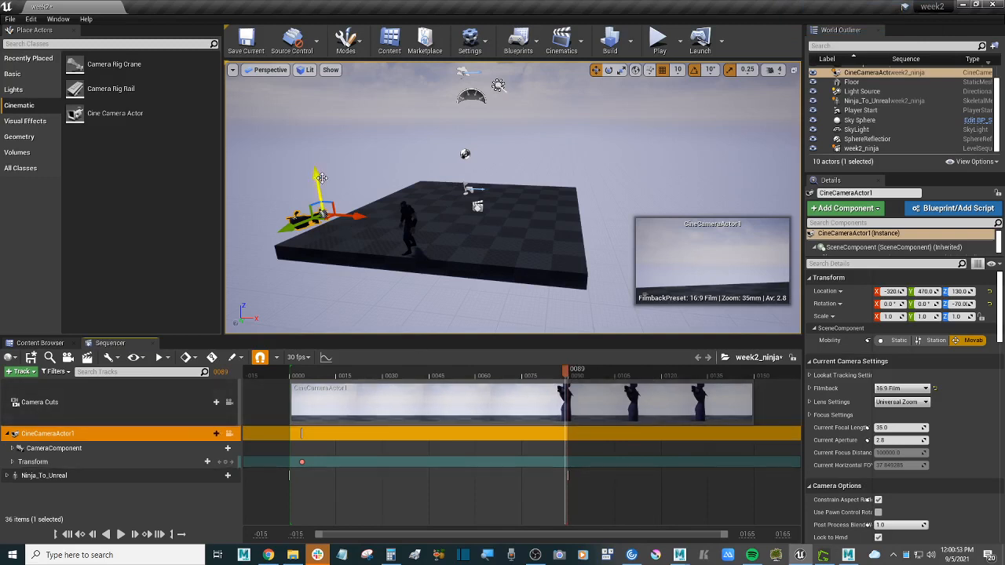
Move CineCameraActor1 to X -140, Y 690, Z 140 at frame 89 to frame the ninja's final pose.
drag(321, 177, 322, 203)
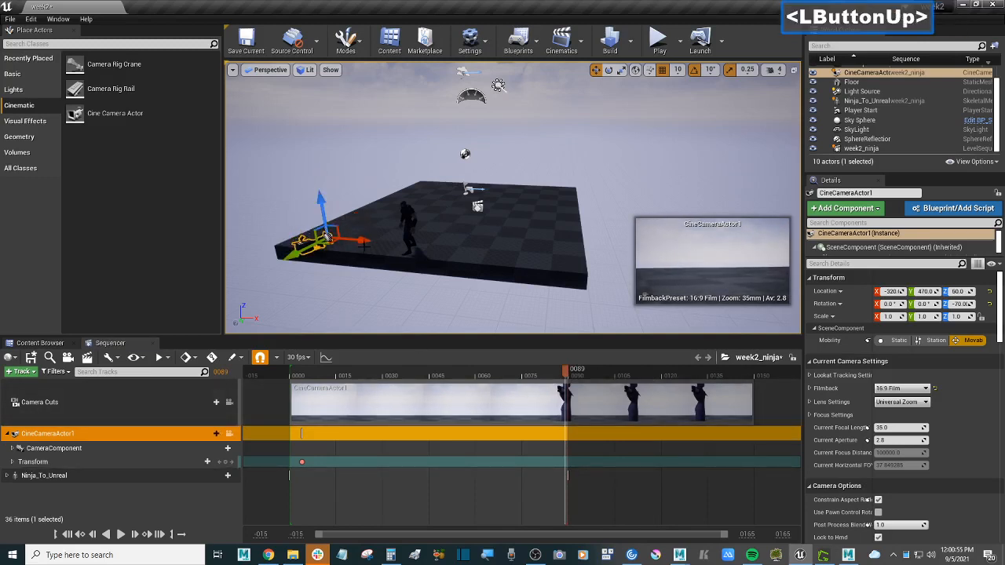
drag(328, 237, 297, 292)
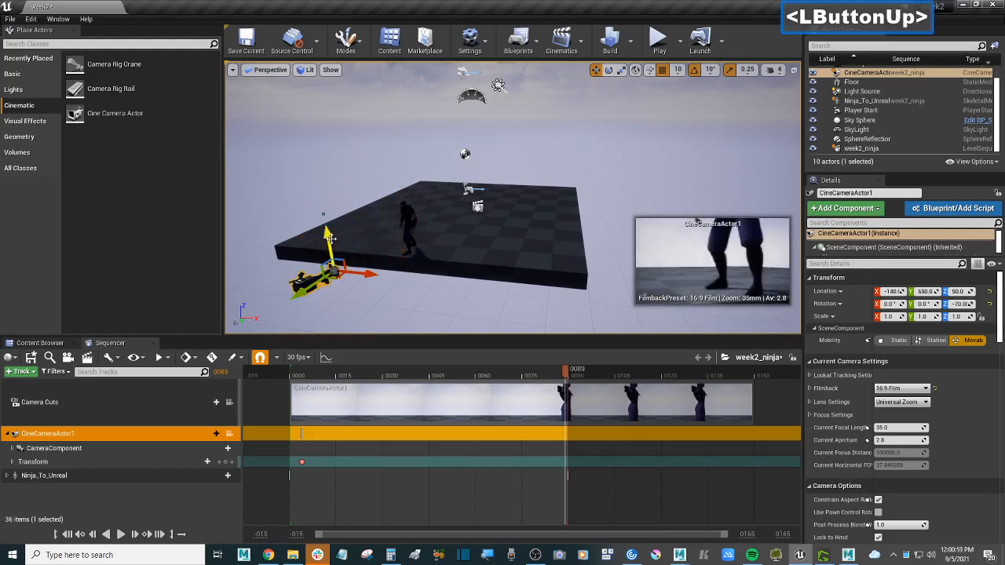
drag(325, 229, 323, 201)
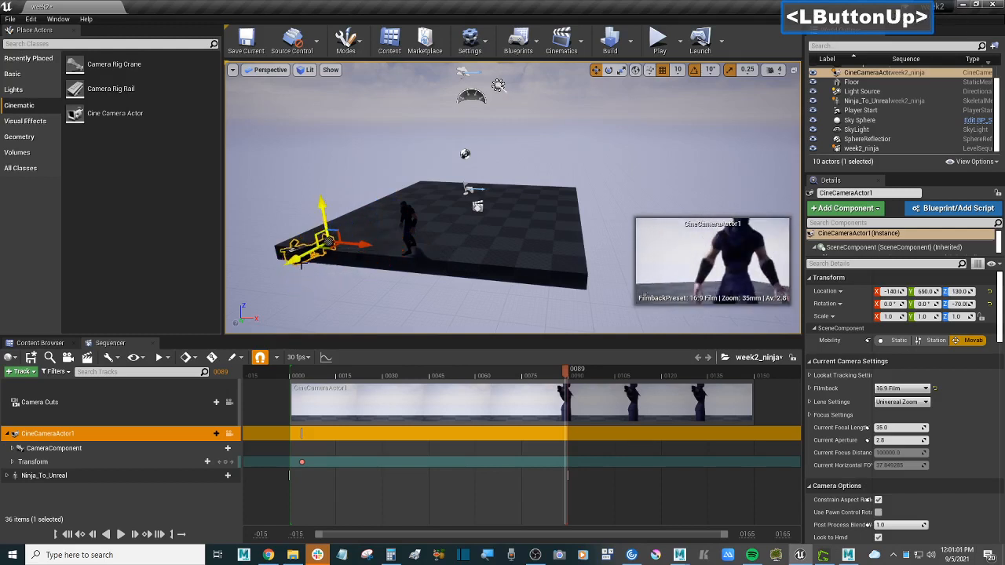
drag(299, 254, 290, 264)
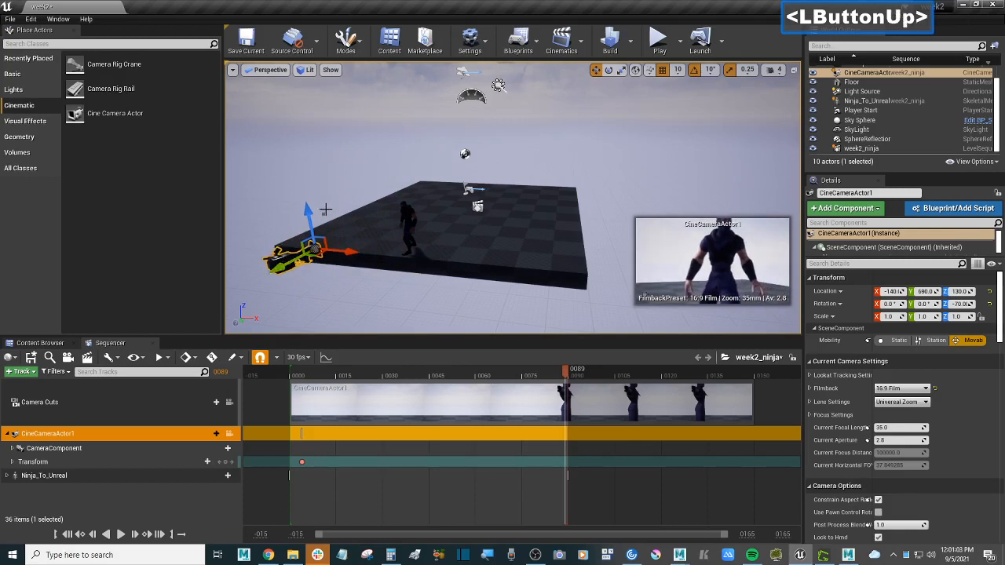
drag(310, 212, 309, 204)
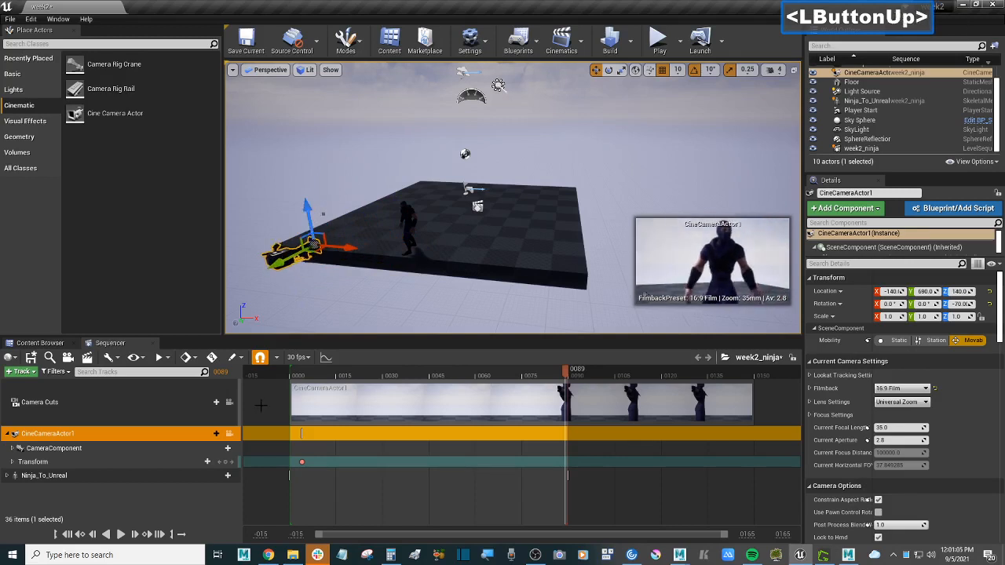
Add a transform key for CineCameraActor1 at frame 89.
click(226, 462)
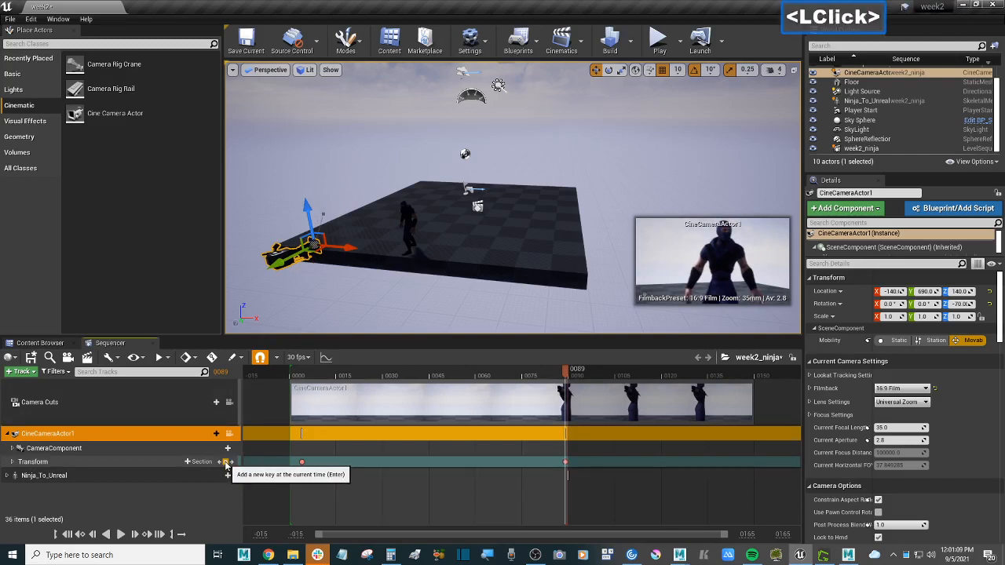
Try raising CineCameraActor1 to about Z 274 at frame 43 to follow the ninja's flip, and key its transform there.
drag(565, 369, 424, 390)
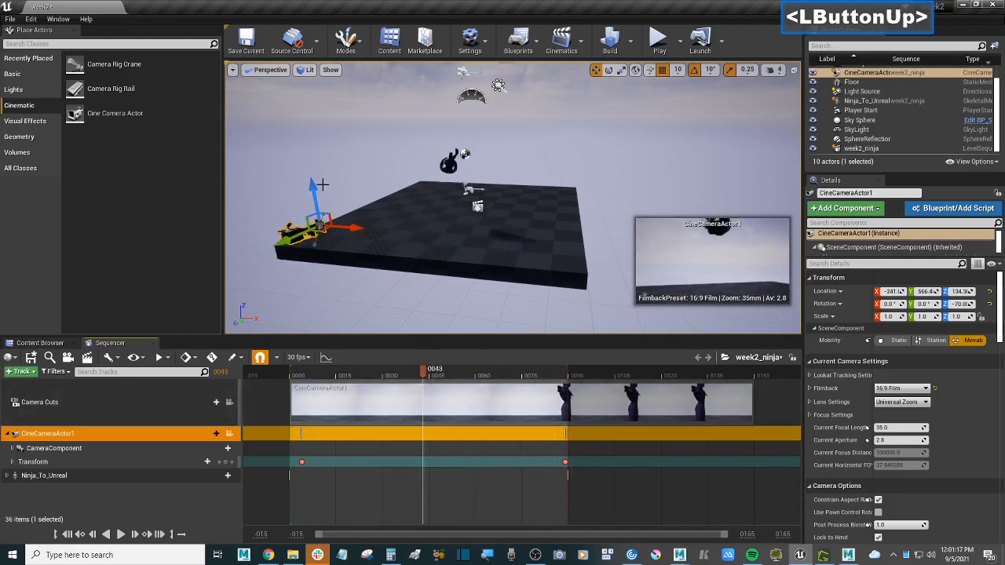
mouse_move(312, 186)
mouse_down()
mouse_move(314, 137)
mouse_move(322, 196)
mouse_up()
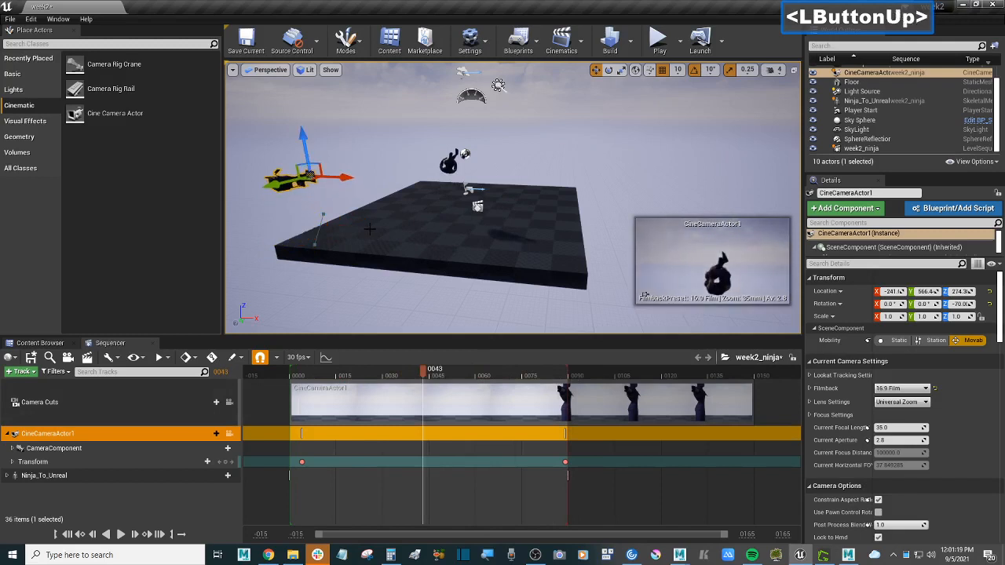
key(s)
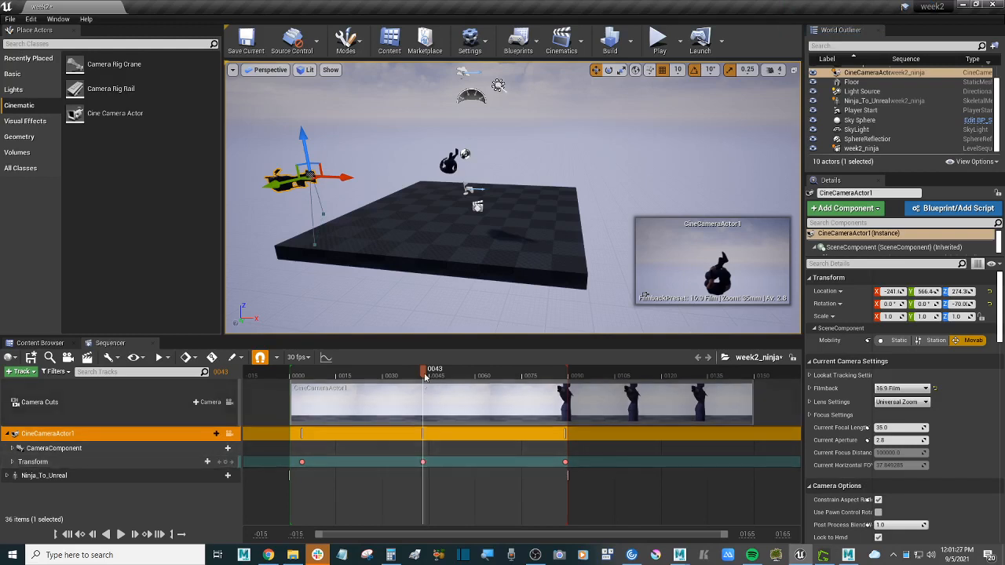
Delete CineCameraActor1's transform key at frame 43 and scrub the sequence to frame 76.
drag(424, 374, 424, 410)
click(424, 462)
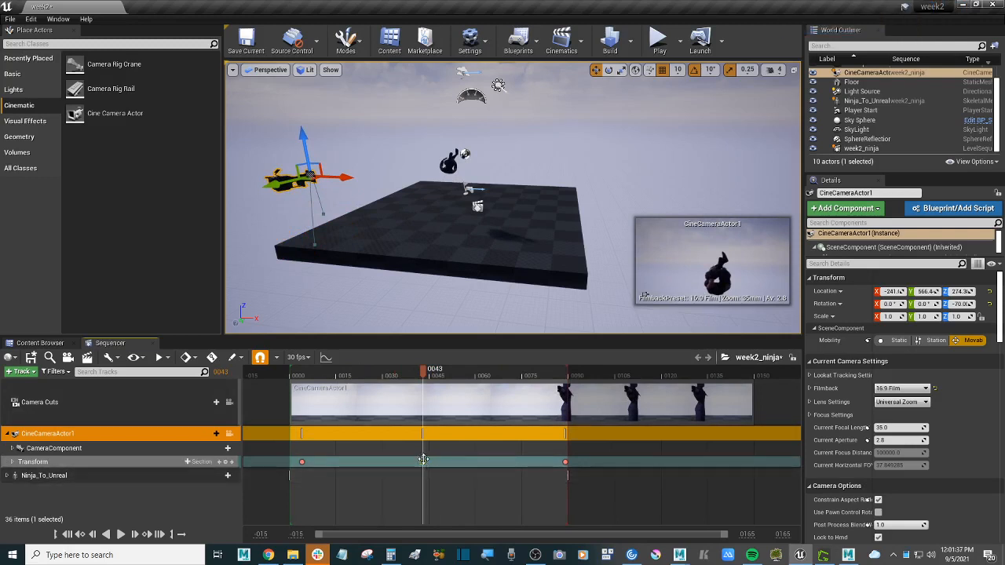
click(424, 462)
key(Delete)
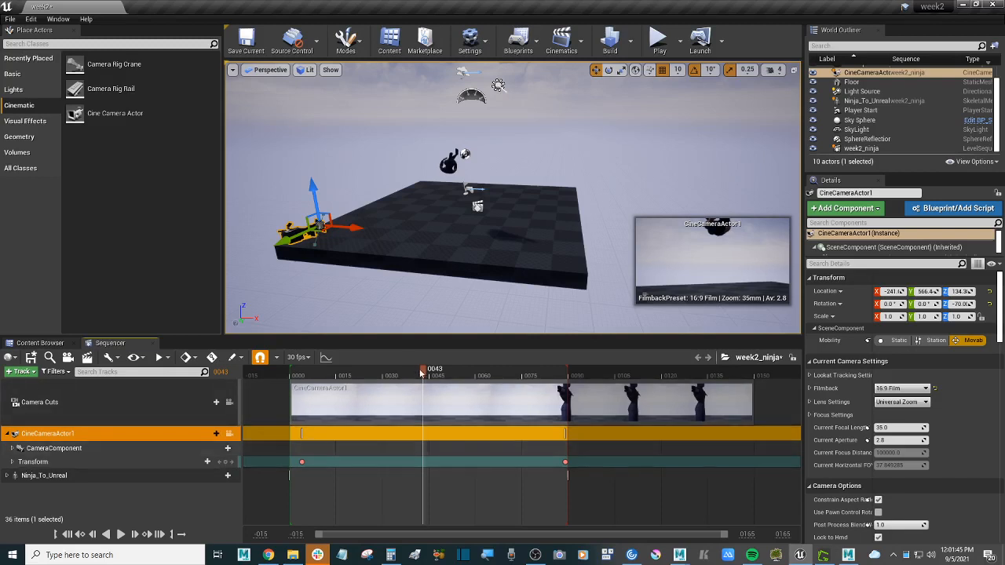
drag(422, 375, 525, 401)
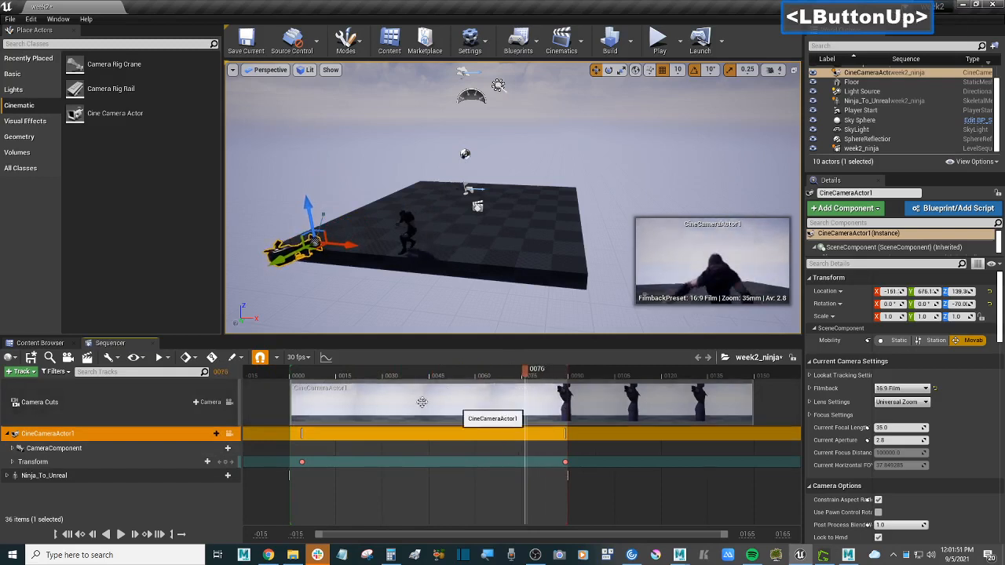
Select the Camera Cuts track, open the movie render settings and choose Video Sequence (avi) as the image output format.
click(136, 404)
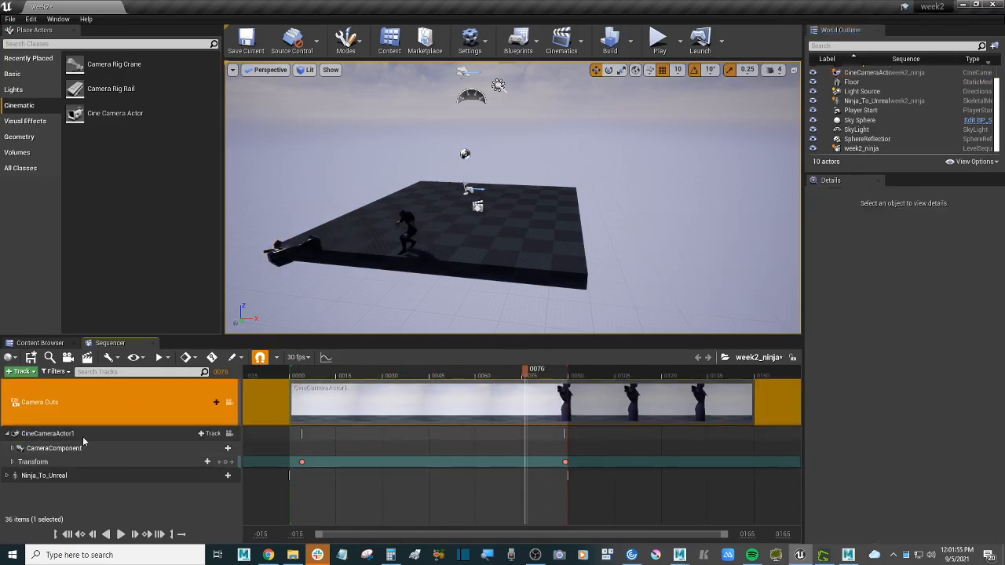
click(138, 401)
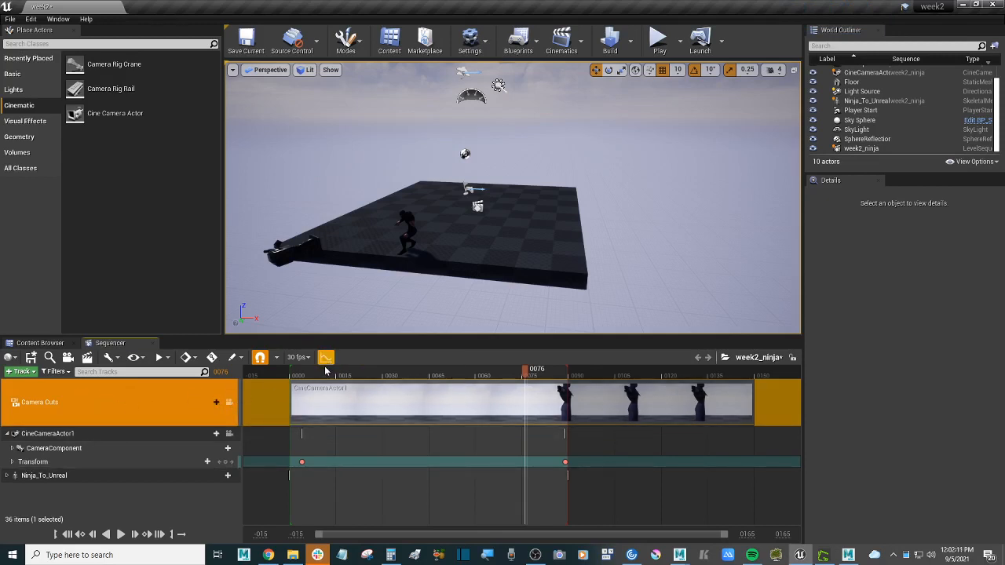
click(166, 406)
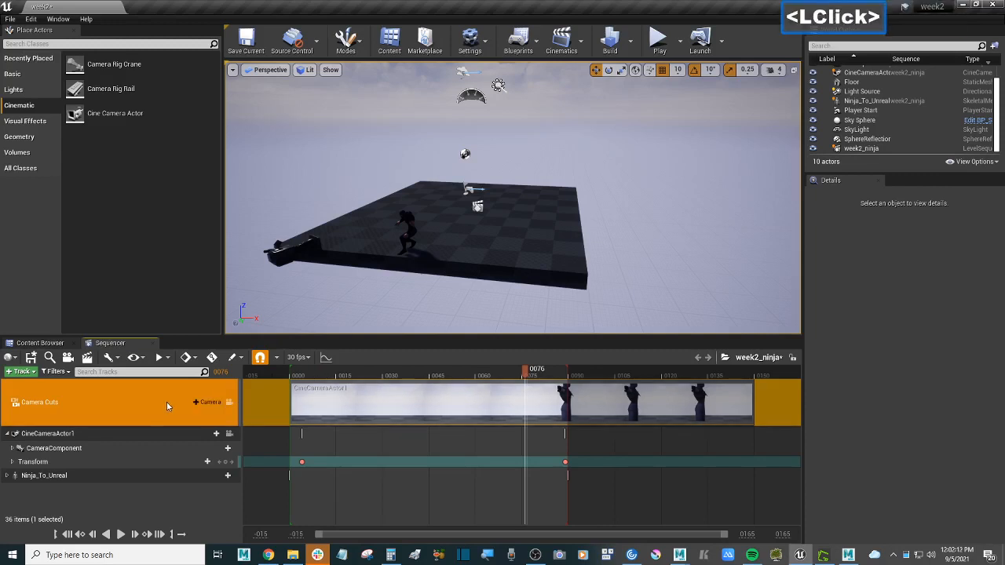
click(88, 359)
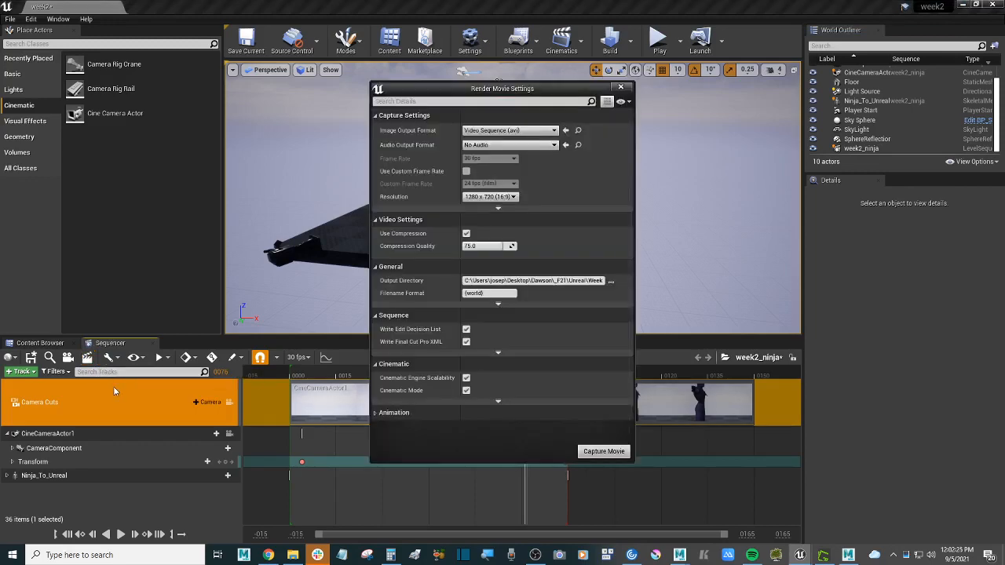
drag(535, 100, 707, 121)
click(703, 151)
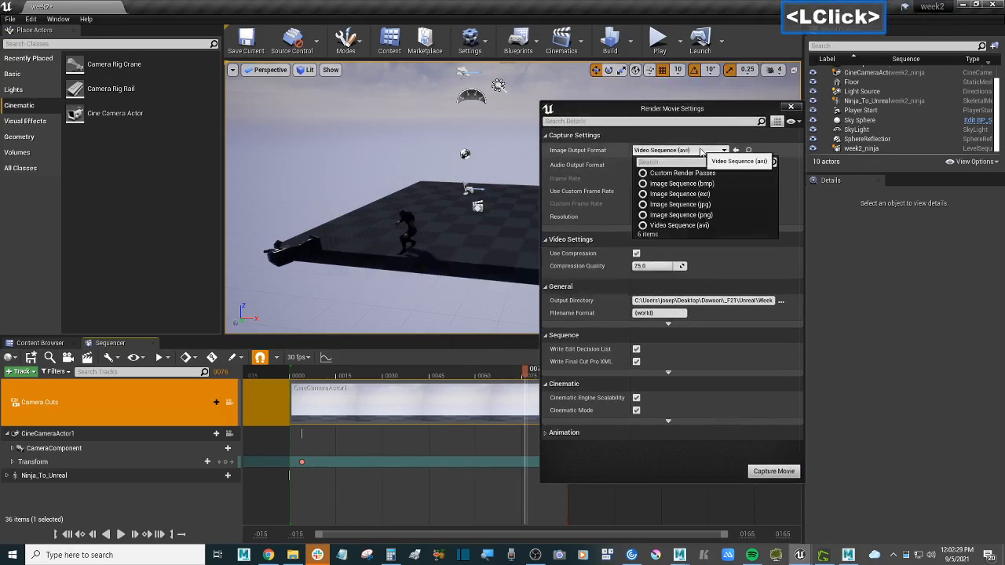
scroll(722, 199, down, 1)
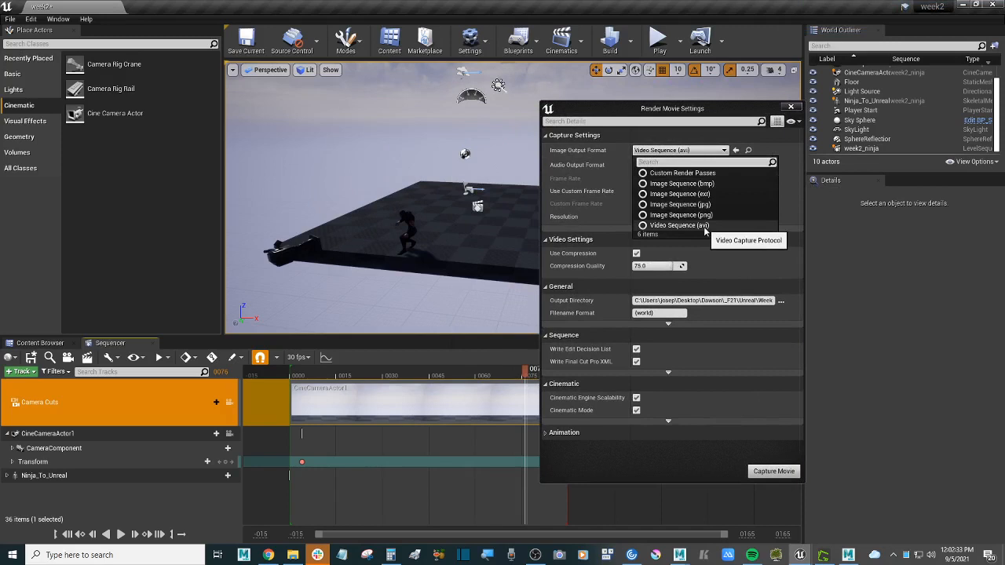
click(698, 227)
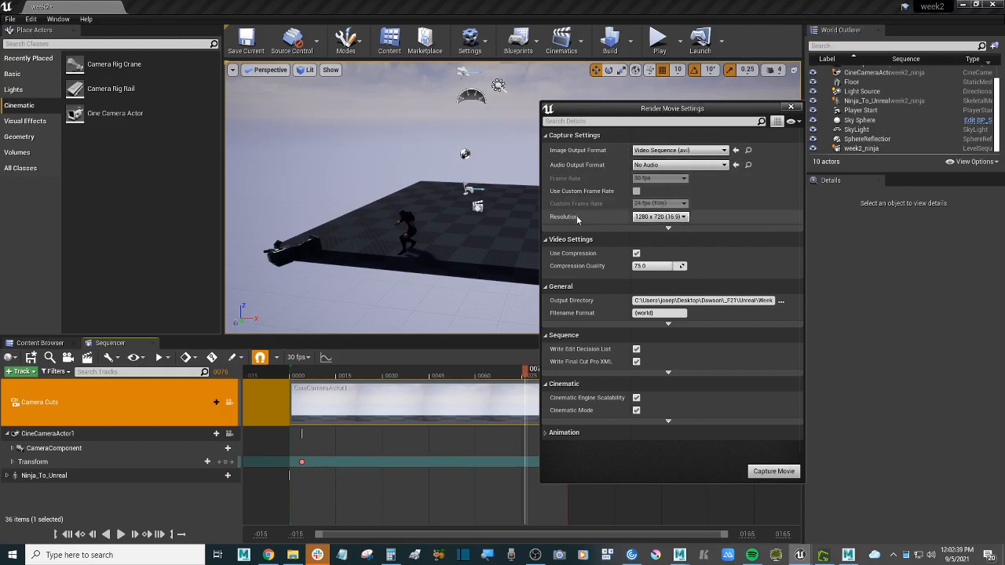
Enable a custom frame rate for the render and set it to 30 fps.
click(664, 205)
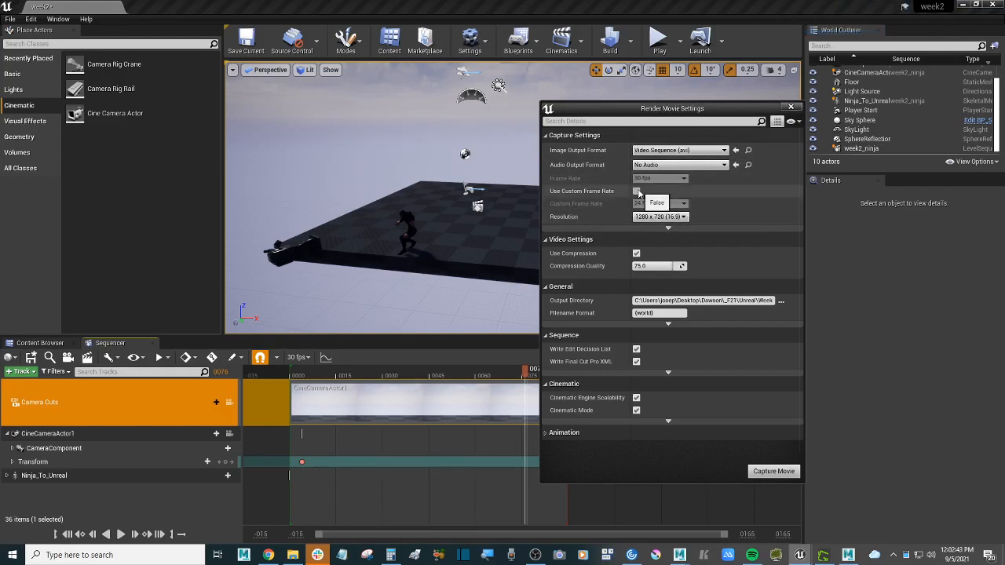
click(636, 191)
click(674, 206)
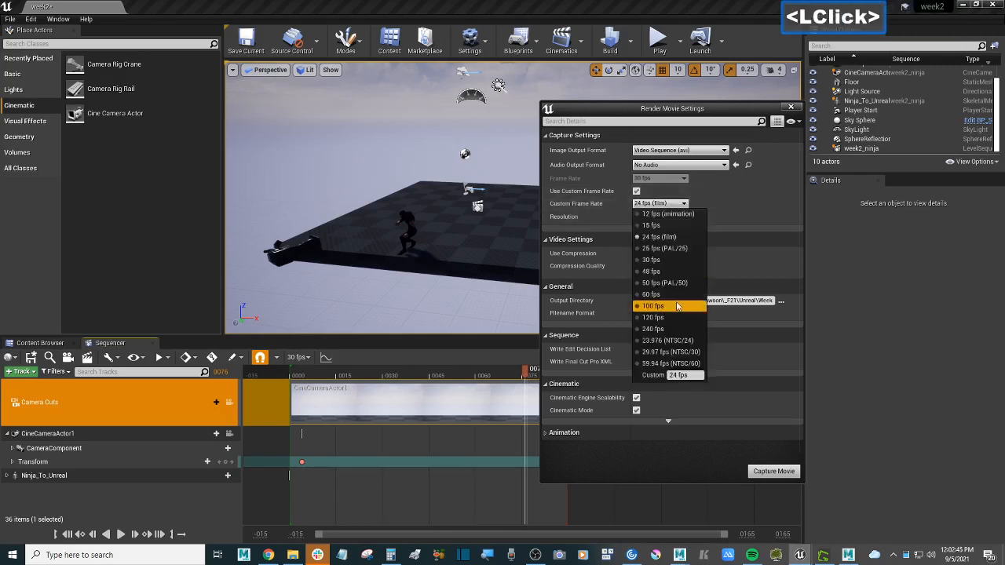
click(664, 262)
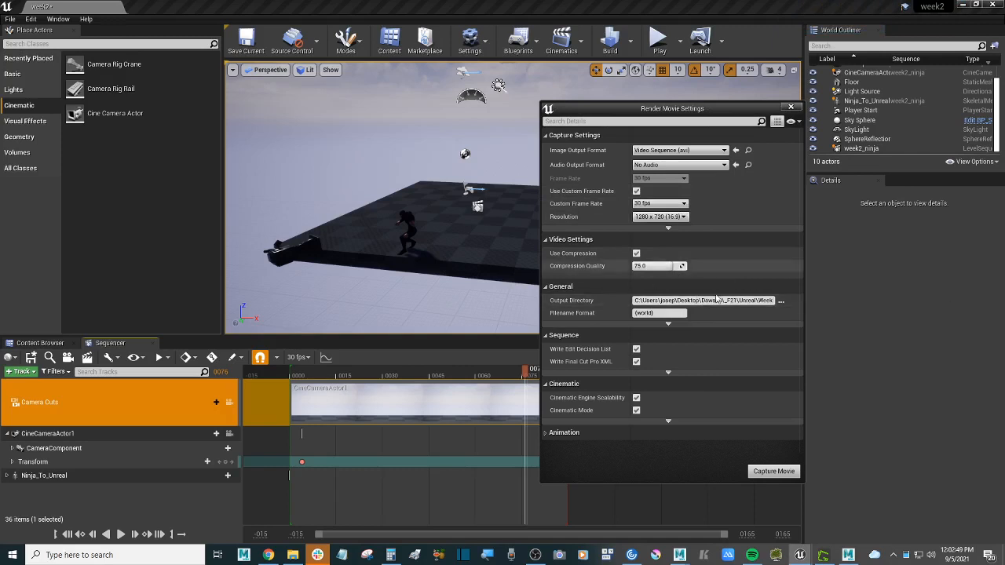
Browse for the render's output directory and open the sequencer folder inside the project's Content folder.
click(782, 301)
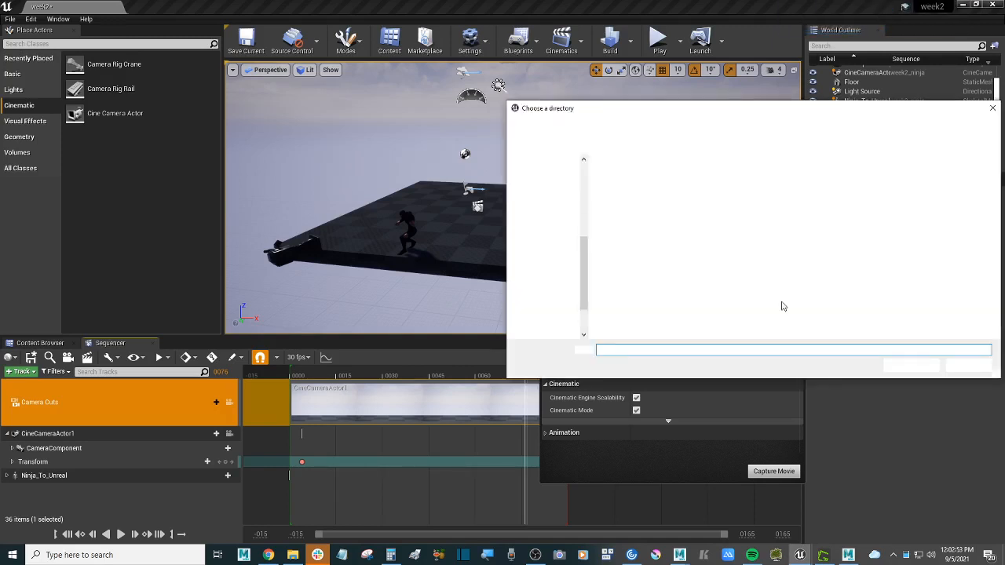
drag(669, 110, 490, 128)
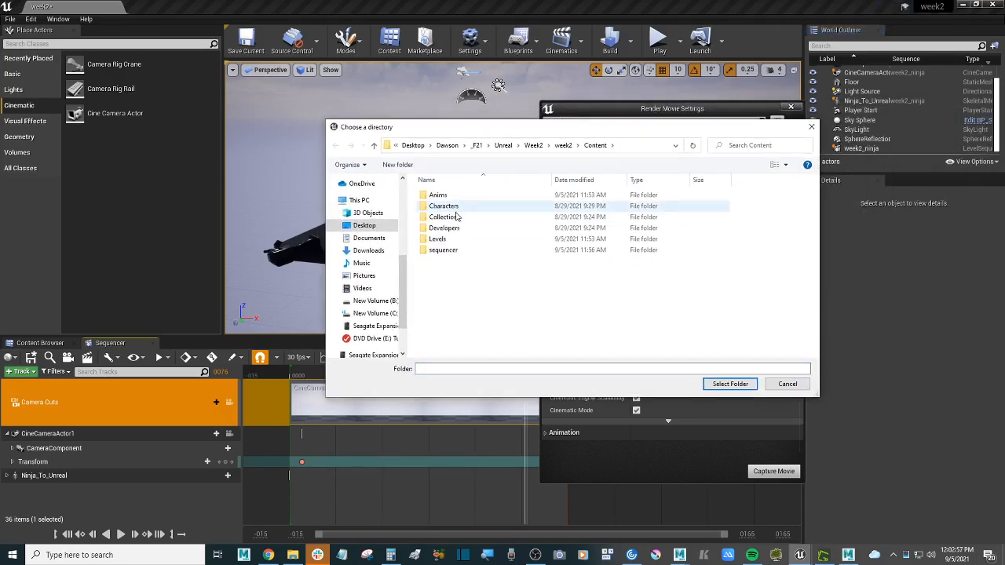
double_click(467, 251)
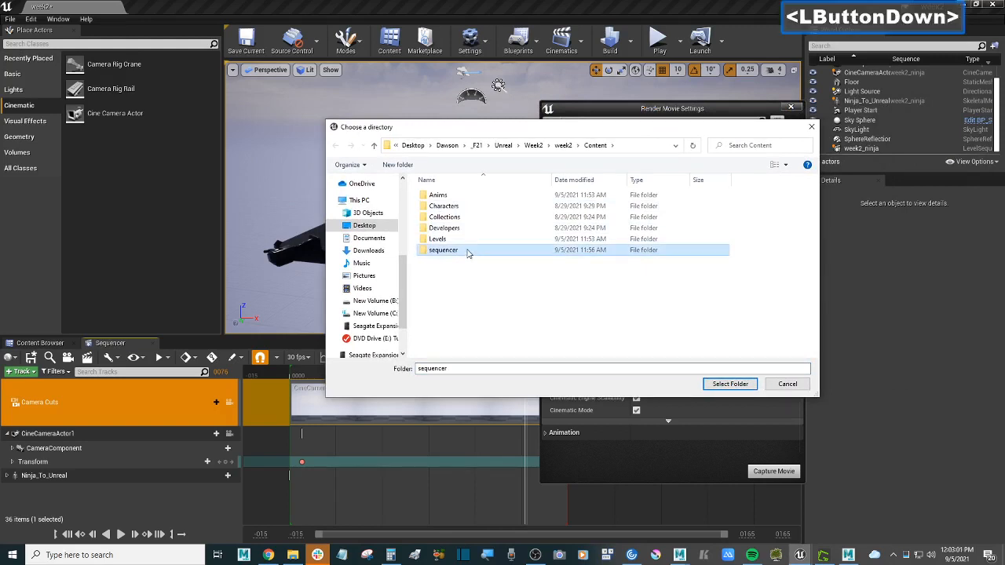
click(747, 382)
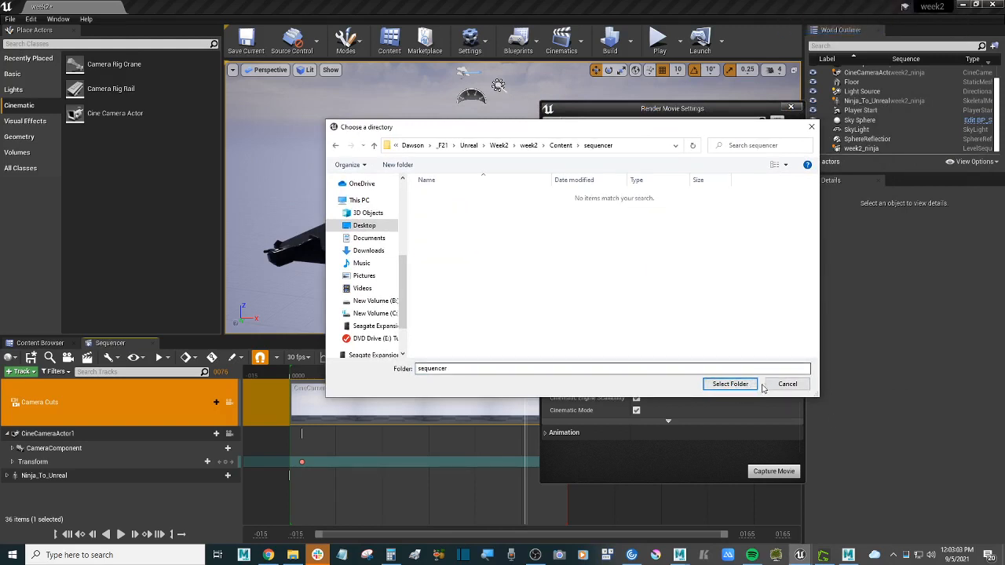
Try to choose an output folder named with week2, the author's name and ninja inside the sequencer folder.
double_click(524, 366)
text(week2)
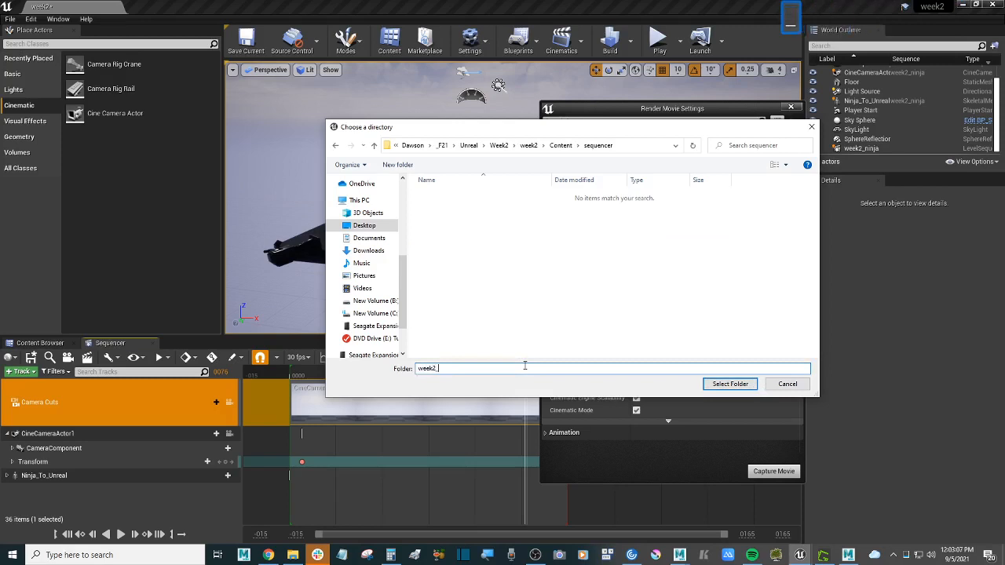
text(_jnasra)
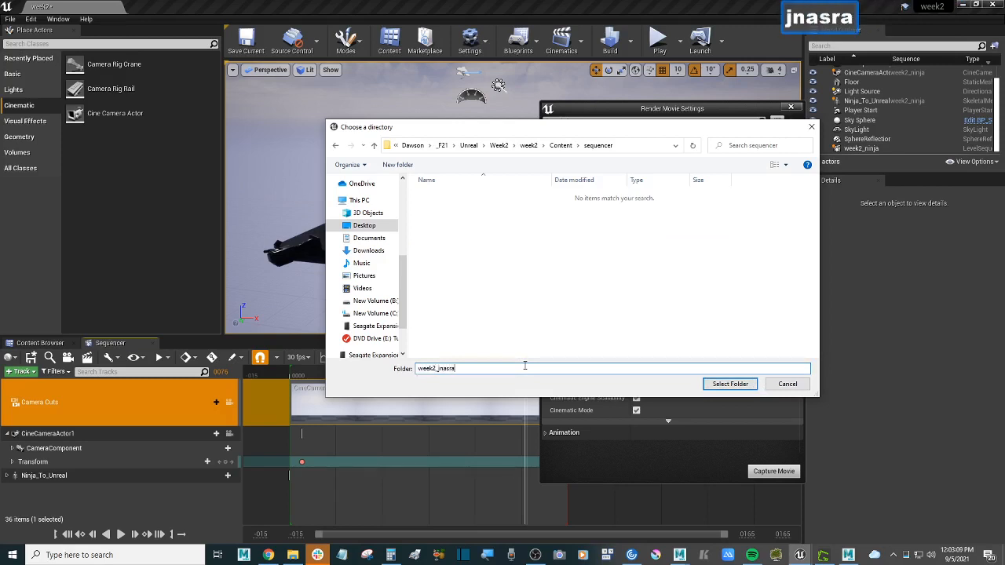
text(lla)
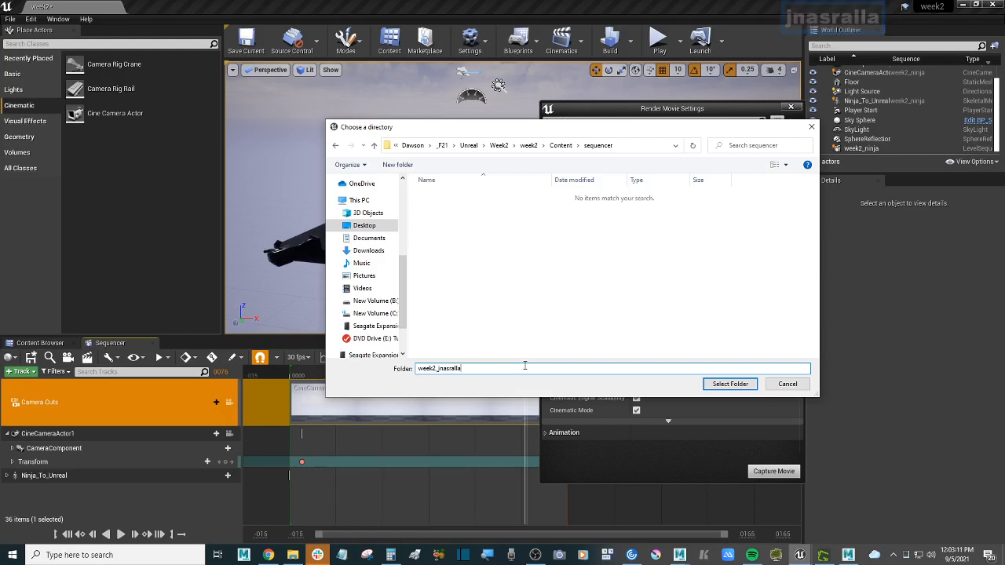
text(h_nin)
text(ja)
key(Return)
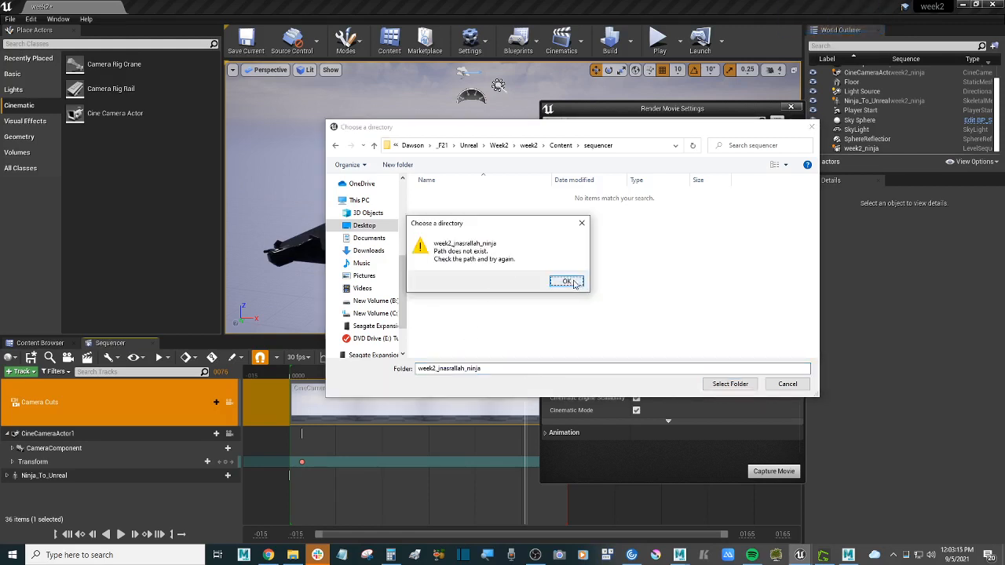
Clear the entered folder name and choose the current sequencer folder as the render's output directory.
click(566, 282)
click(538, 371)
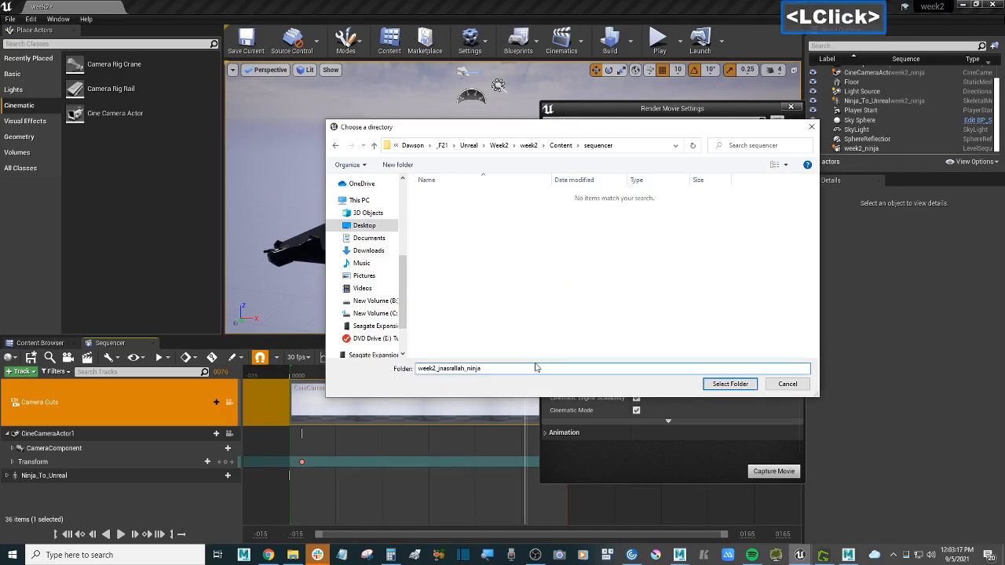
drag(487, 368, 403, 369)
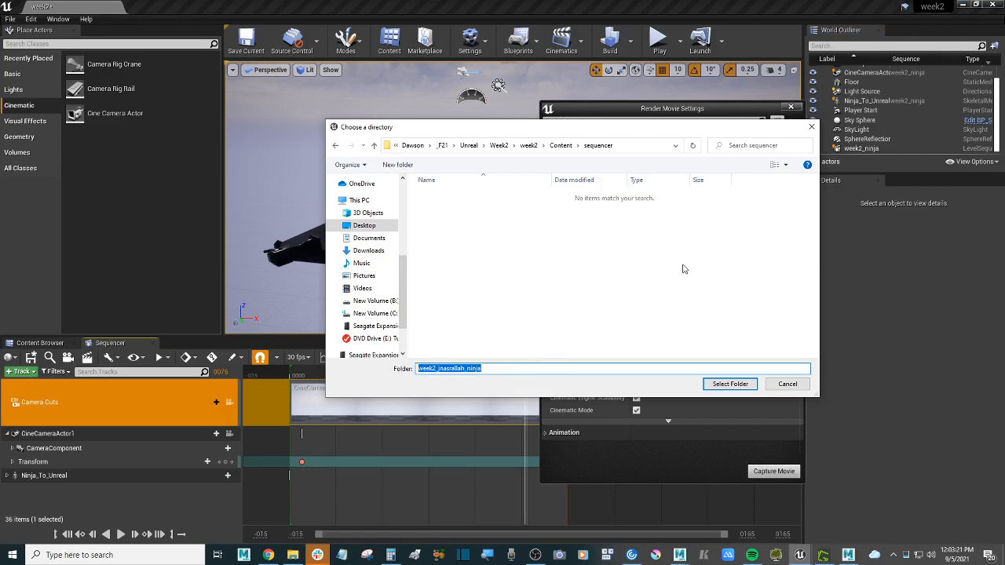
key(BackSpace)
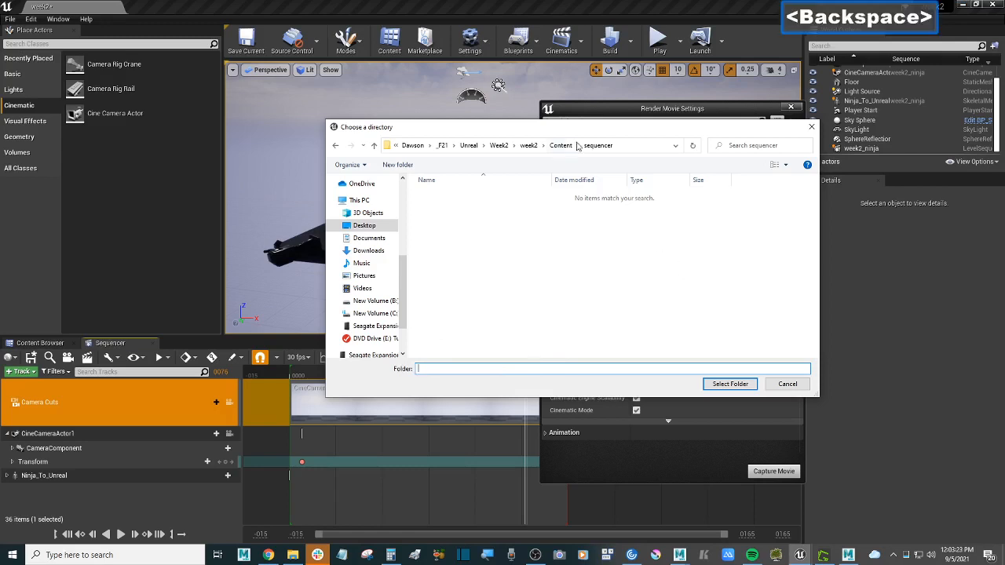
click(730, 384)
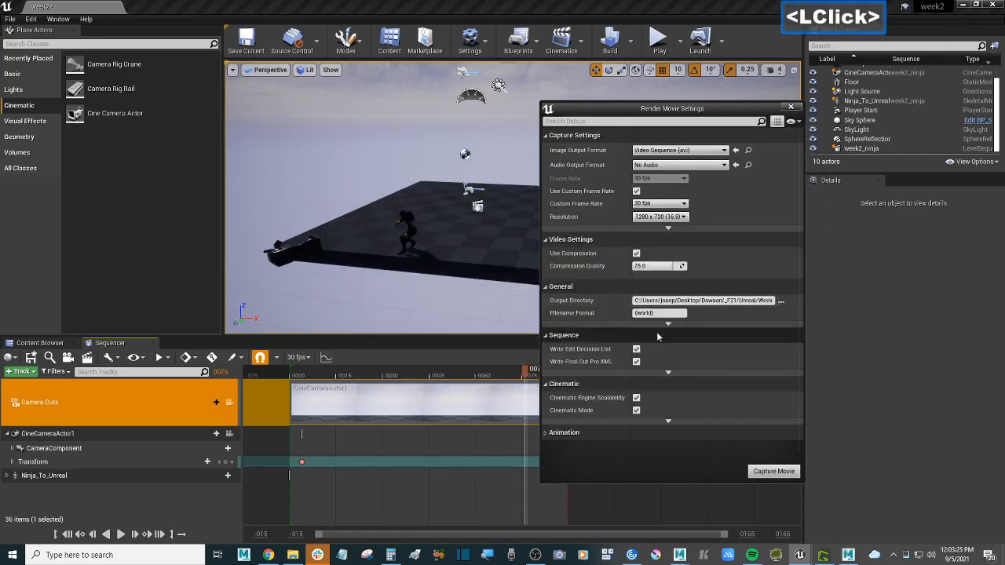
Examine the advanced General options, the Animation frame settings and the full output directory path of the render.
scroll(736, 336, down, 1)
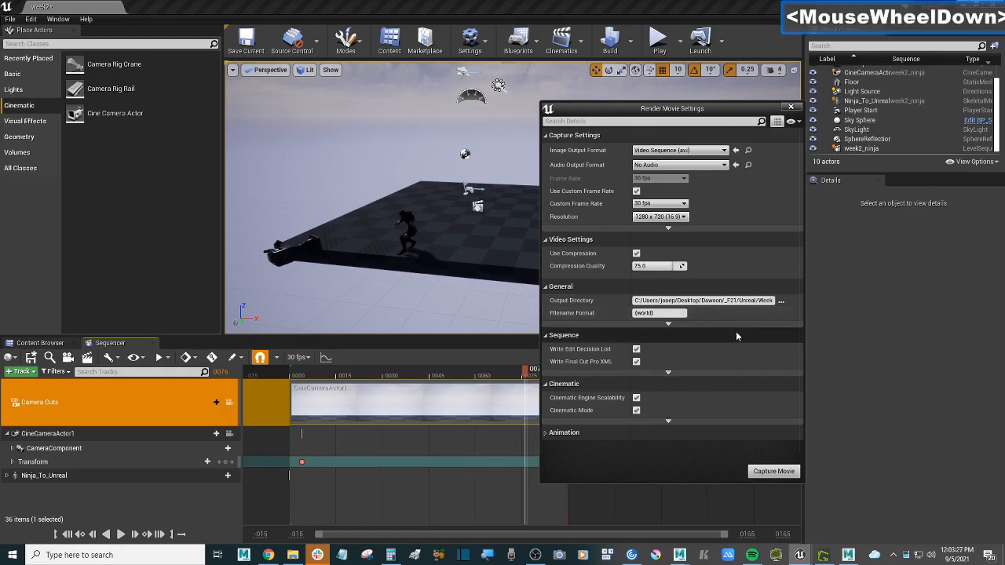
scroll(736, 336, up, 1)
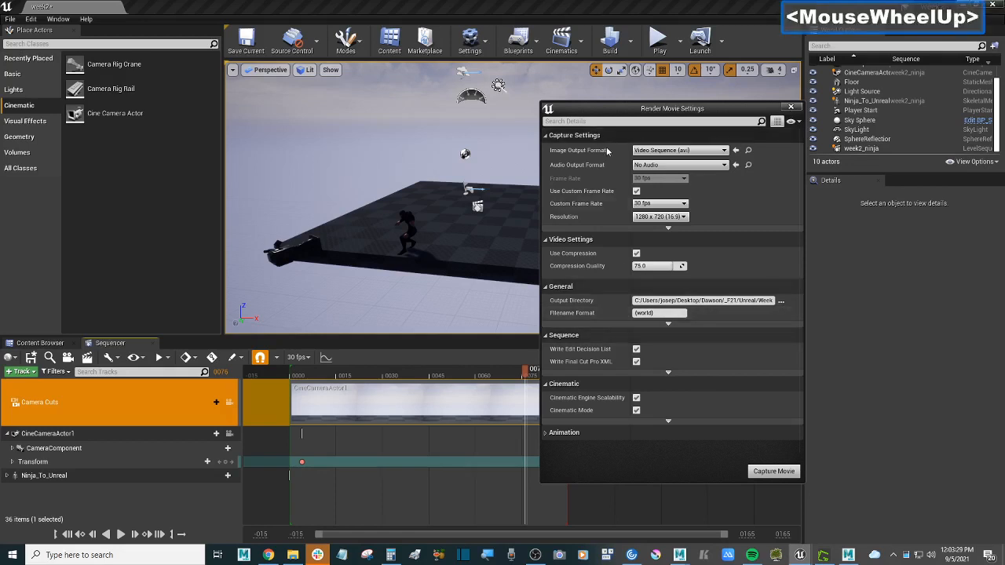
click(668, 324)
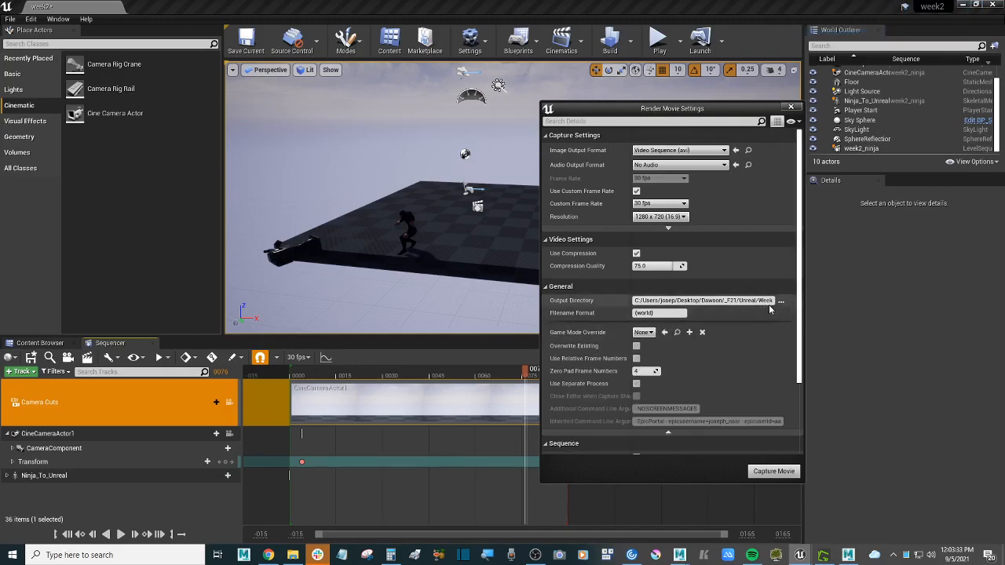
drag(801, 334, 781, 399)
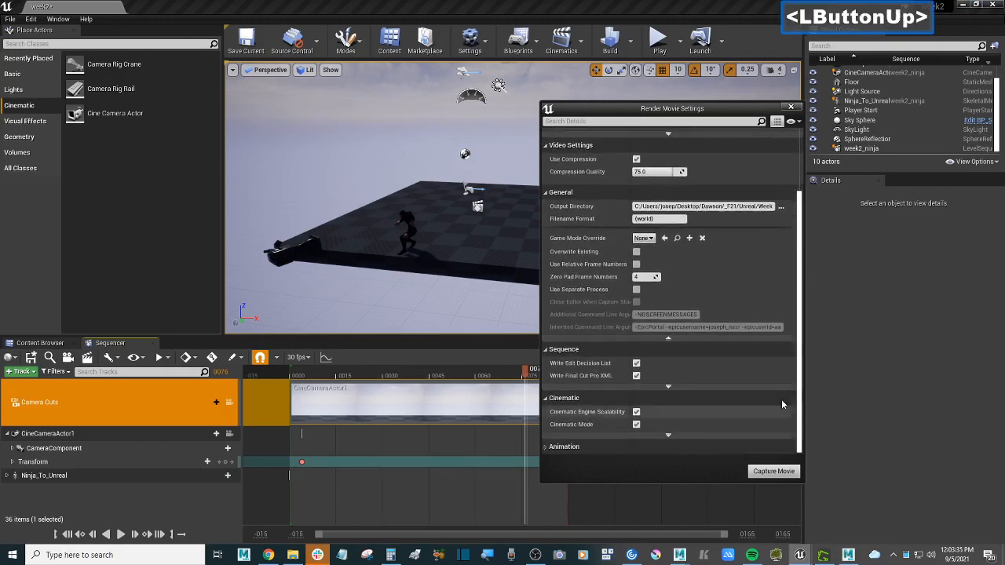
click(545, 447)
scroll(605, 428, down, 5)
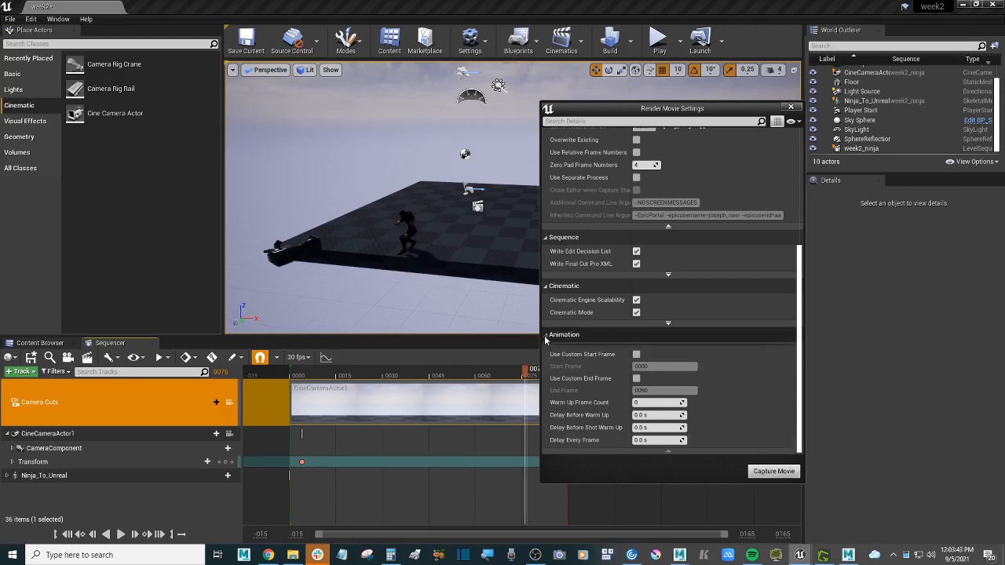
click(609, 346)
scroll(609, 346, up, 5)
drag(747, 270, 800, 280)
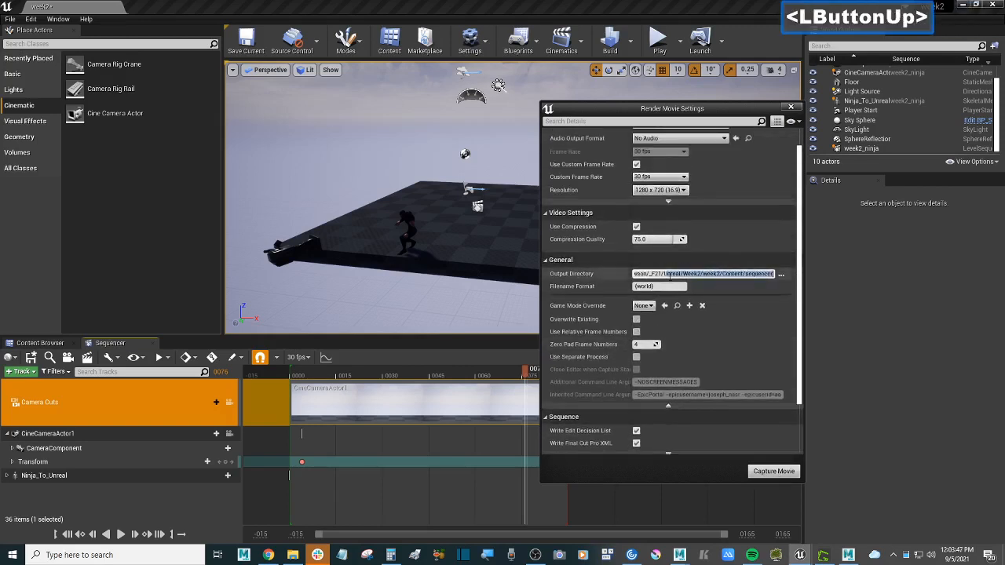
Replace the render's filename format with week2, the author's name and ninja, joined by underscores.
mouse_move(595, 288)
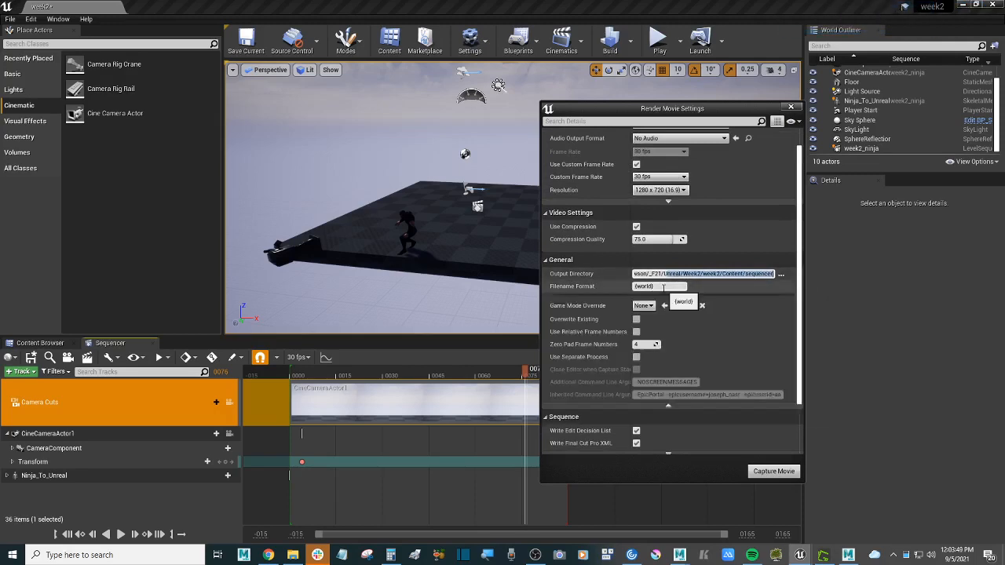
drag(666, 288, 620, 288)
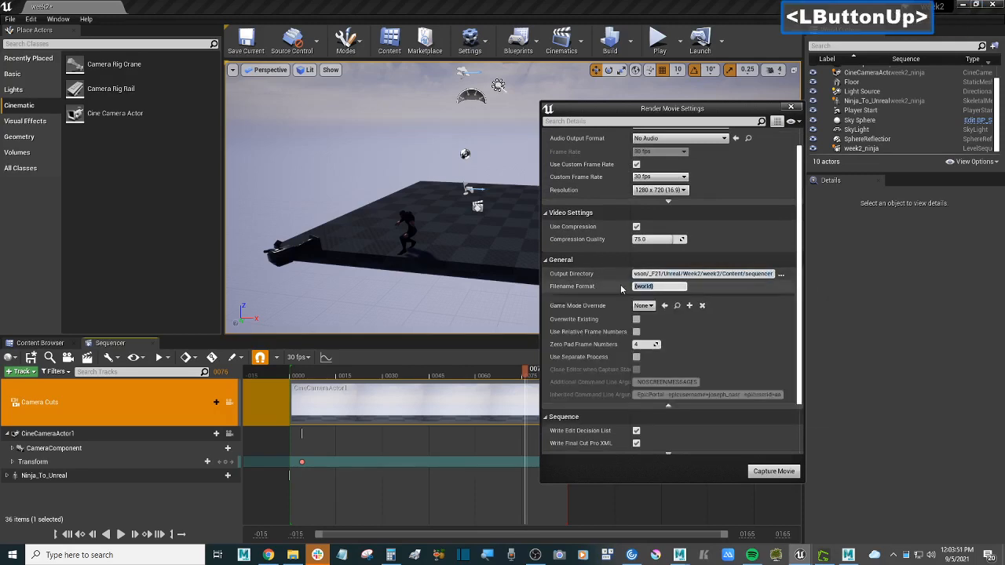
key(ctrl+v)
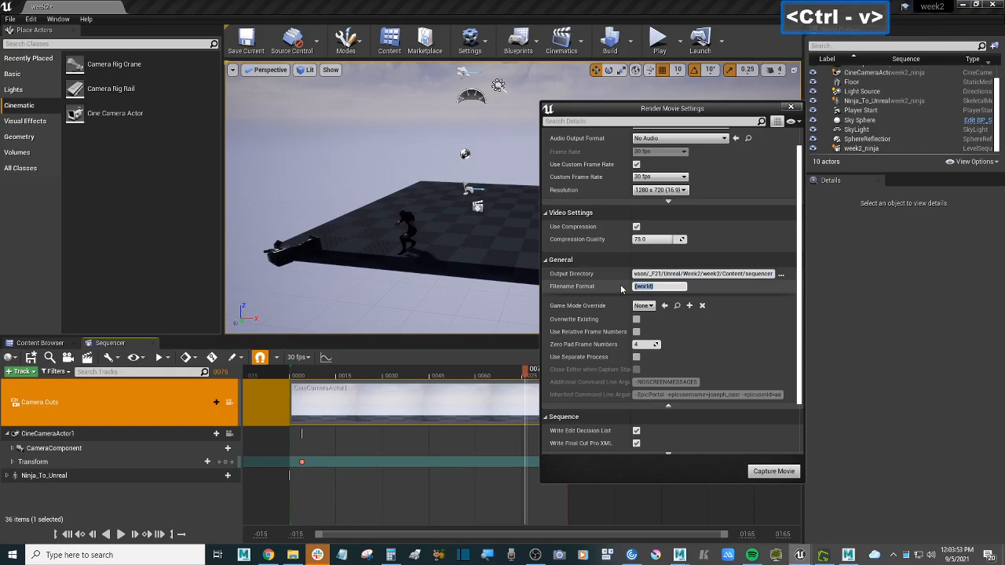
text(week2)
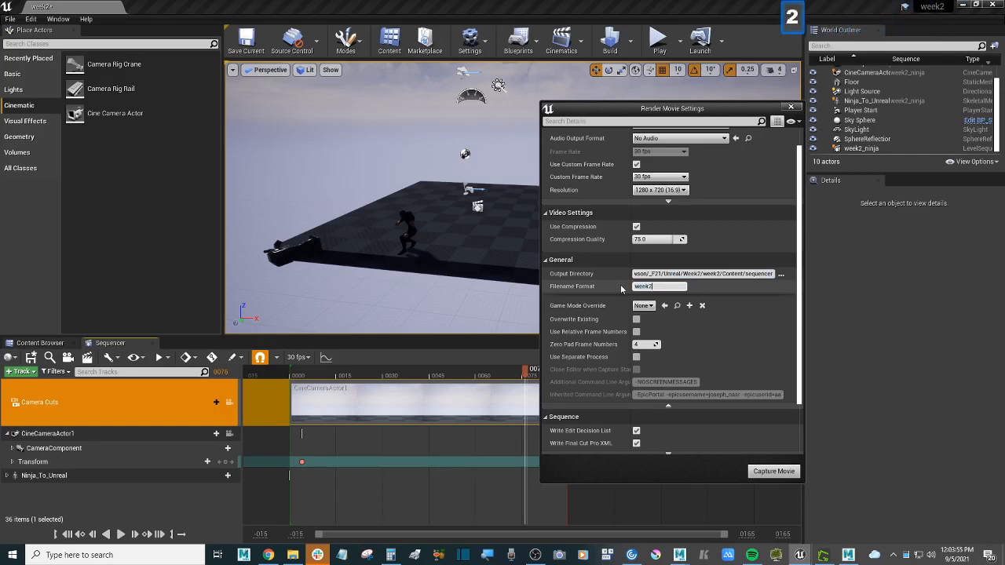
text(_jna)
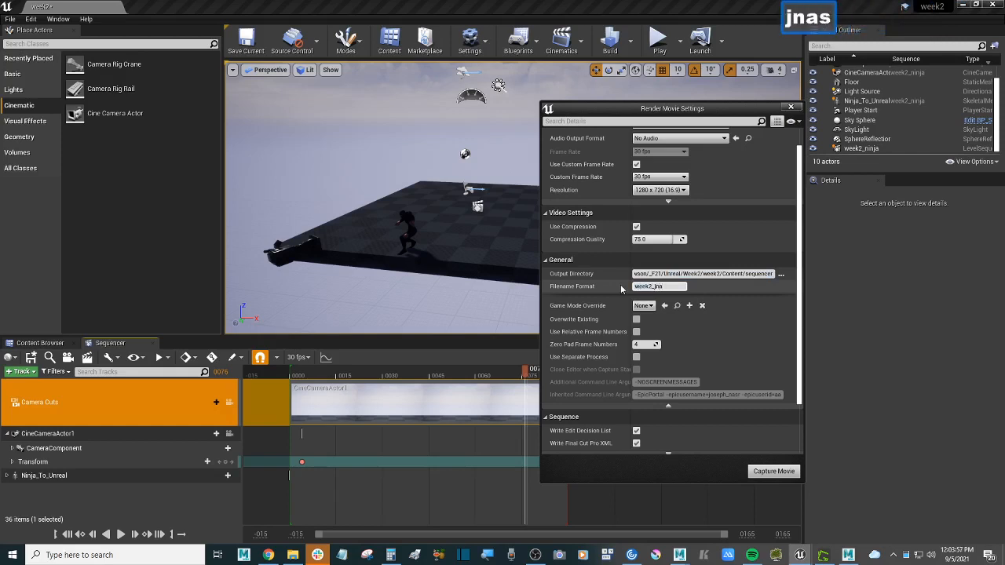
text(str)
key(BackSpace)
key(BackSpace)
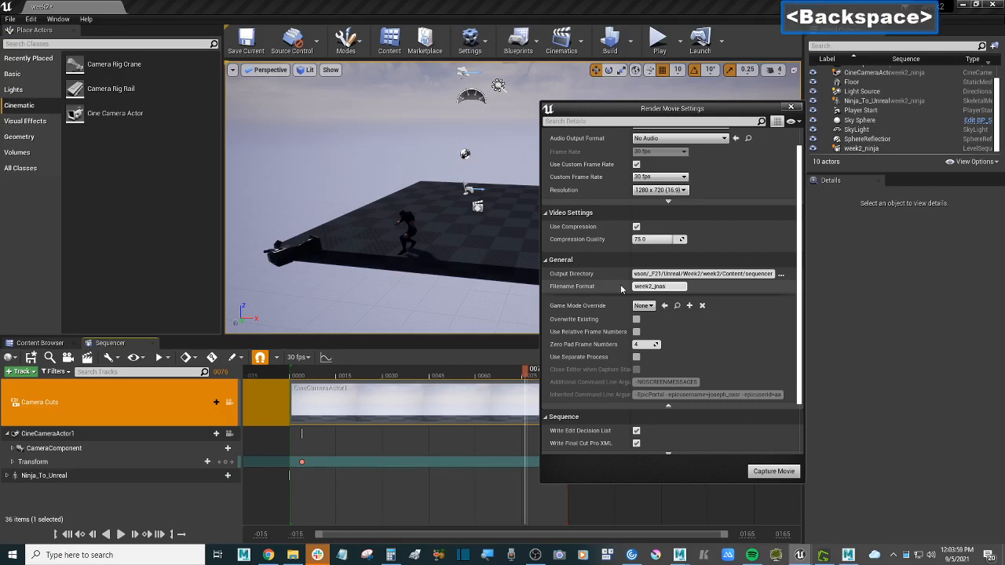
text(rallah)
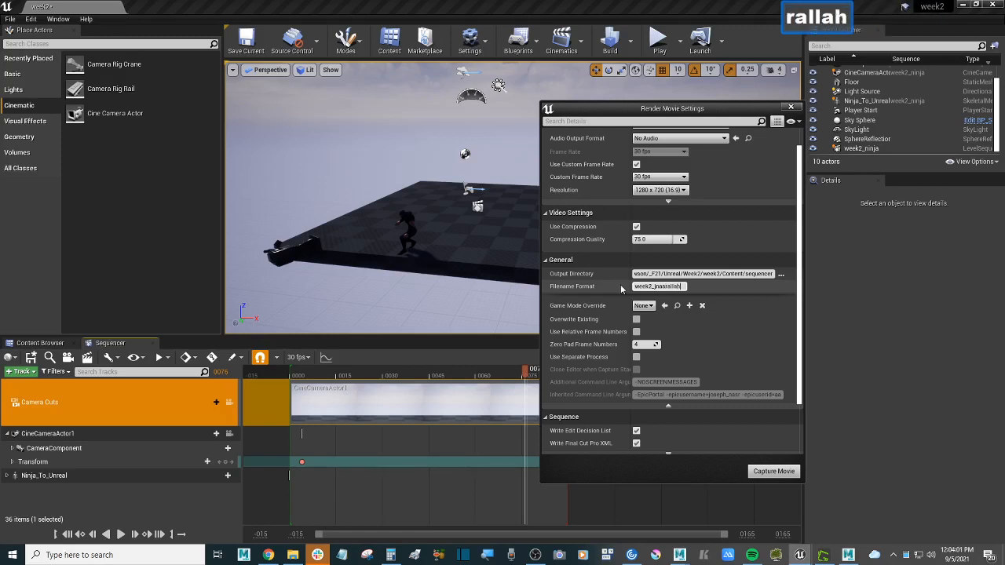
text(_)
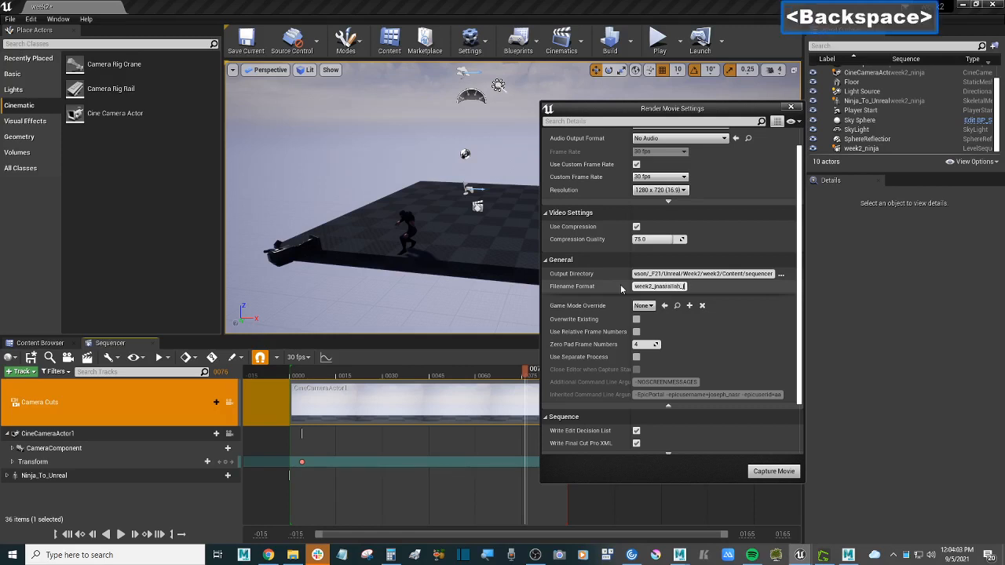
text({ninja)
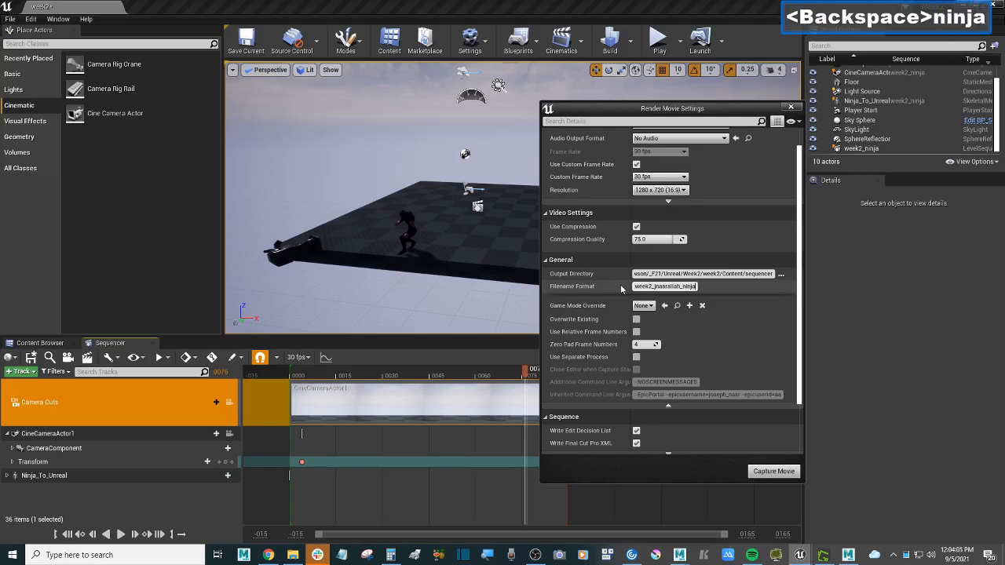
key(Return)
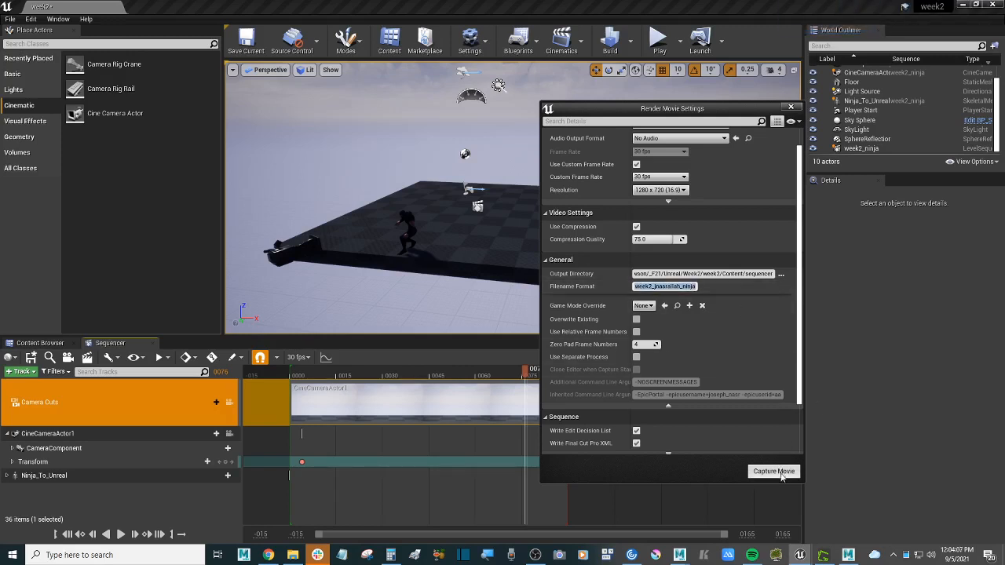
Start capturing the movie and save the modified week2 level and week2_ninja level sequence.
click(782, 474)
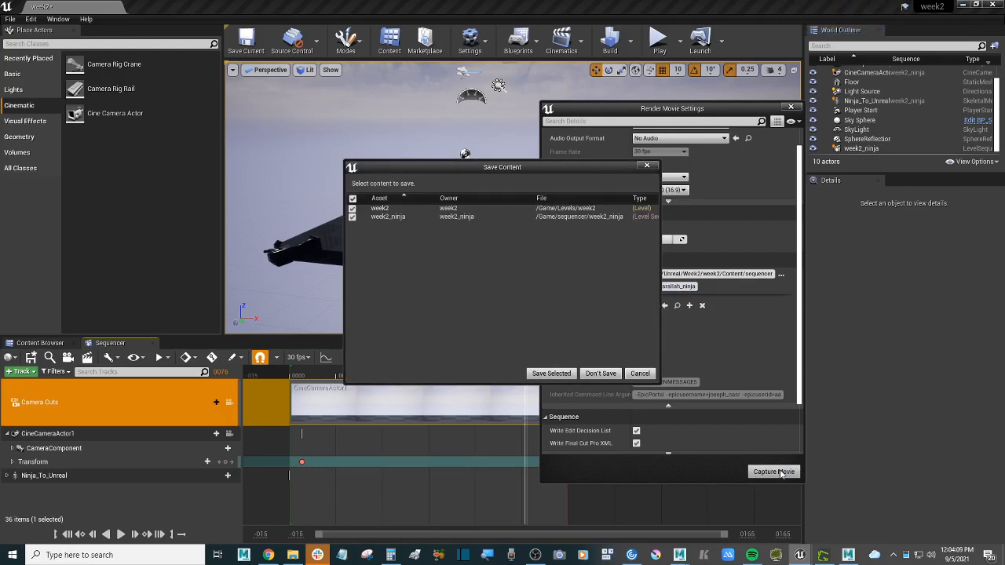
click(552, 373)
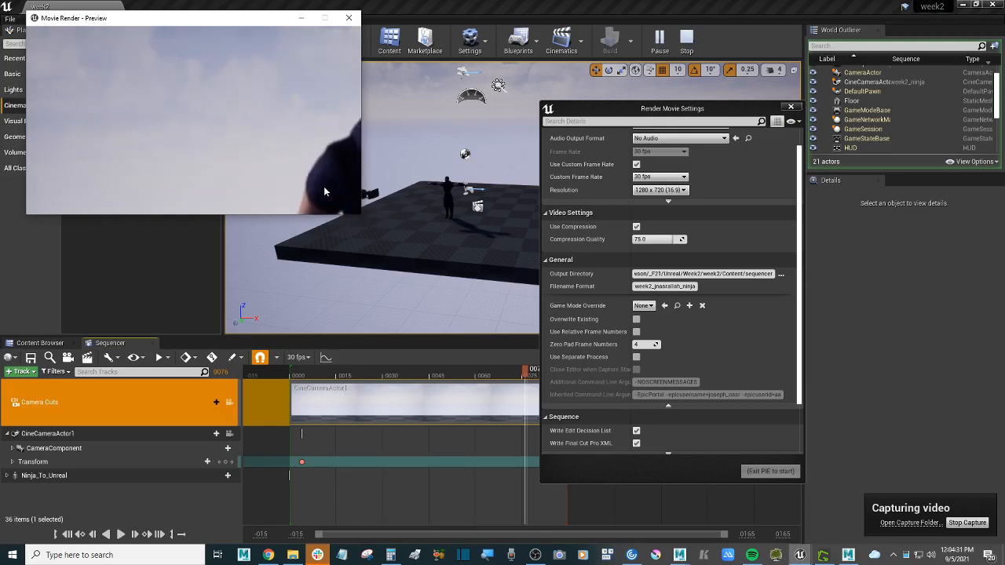
Switch to File Explorer and go up from Anims_Exported to the _F21 folder.
click(292, 547)
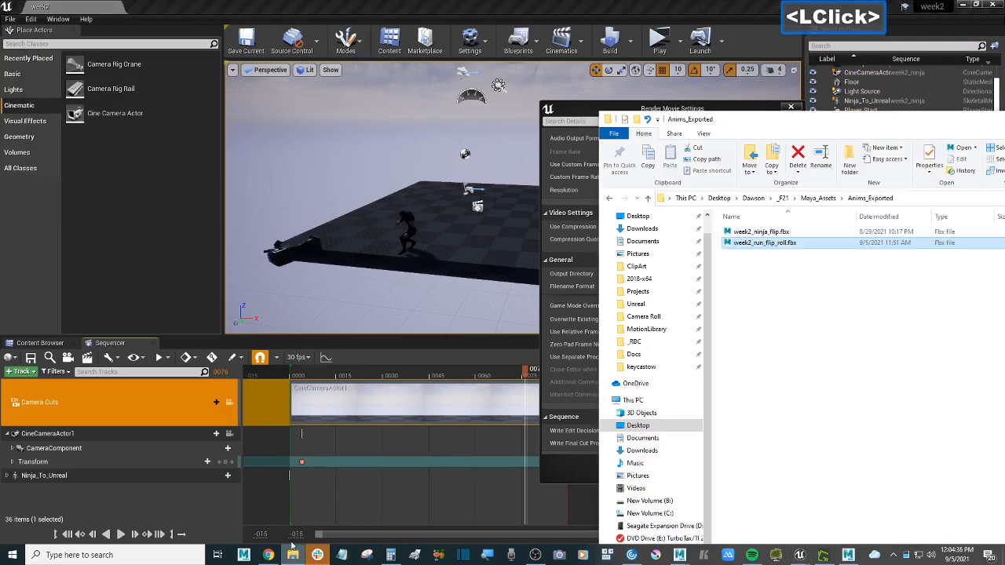
click(819, 198)
click(783, 199)
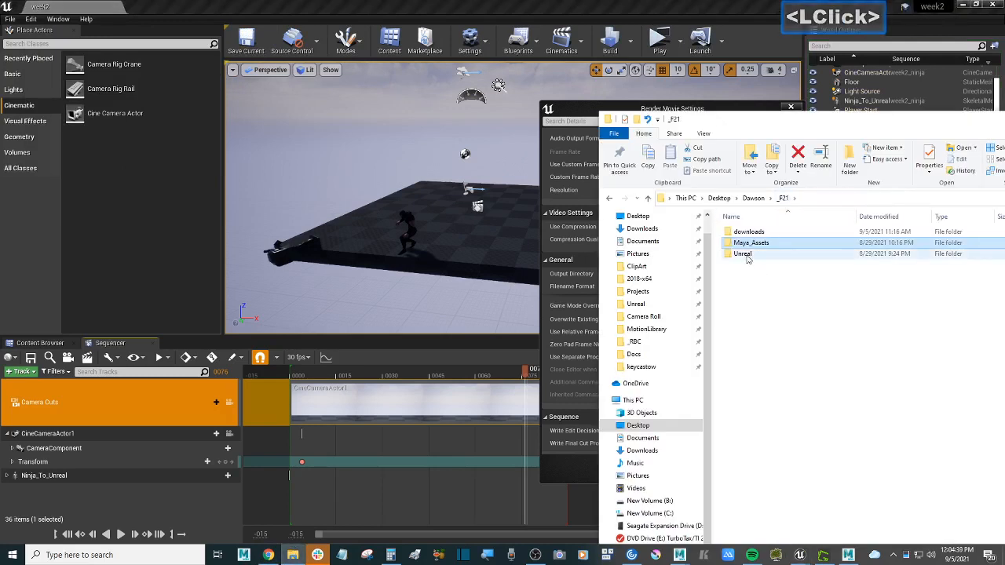
drag(826, 128, 707, 63)
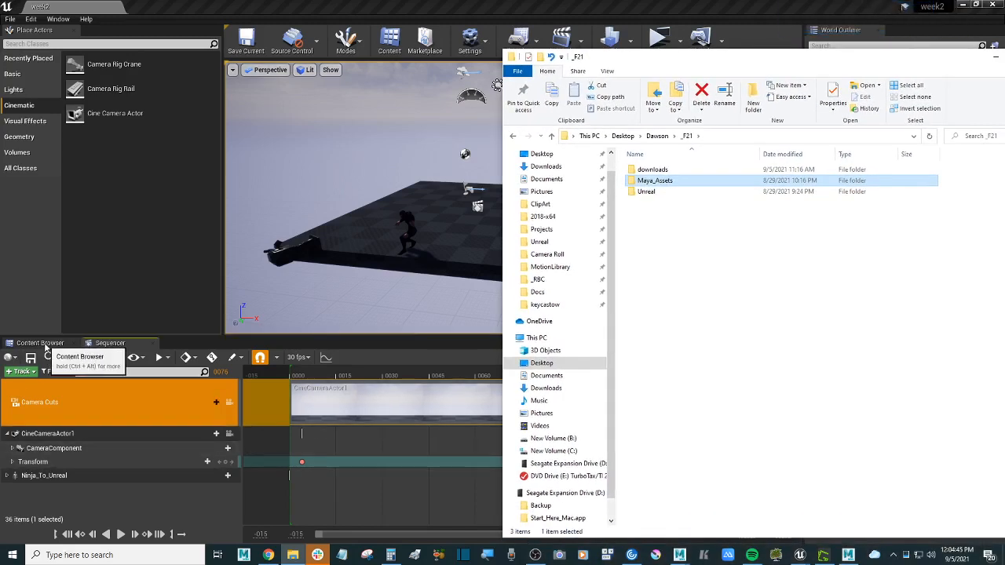
Open the project's Content/sequencer folder through Unreal, Week2 and week2, and refresh its file listing.
double_click(653, 192)
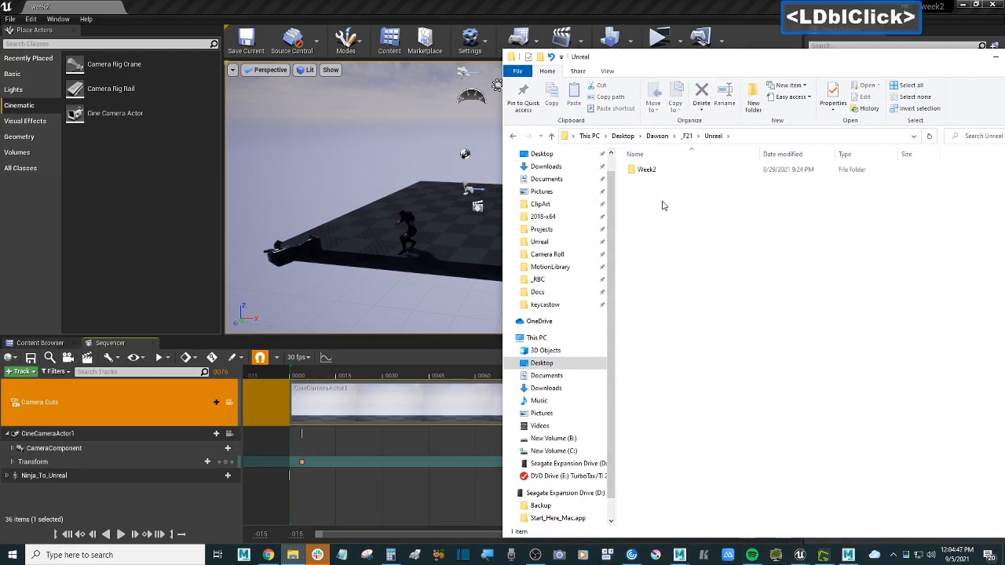
click(662, 171)
double_click(661, 173)
click(661, 172)
double_click(661, 173)
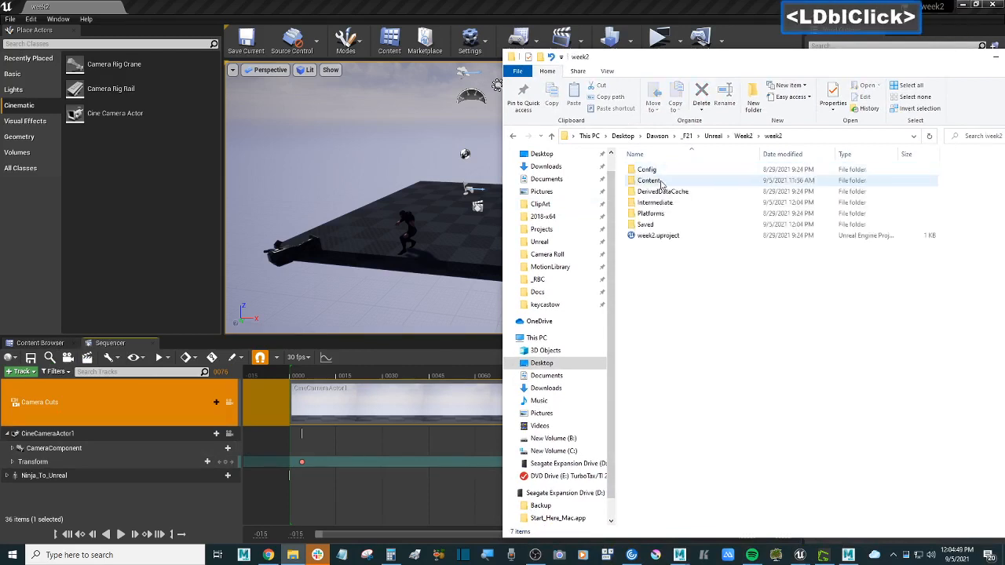
double_click(661, 181)
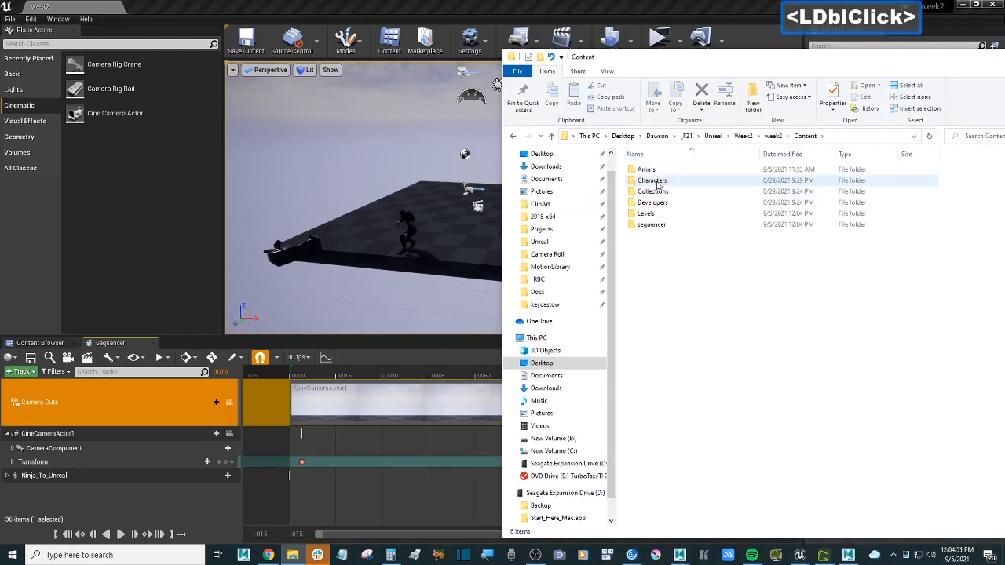
double_click(664, 226)
click(929, 136)
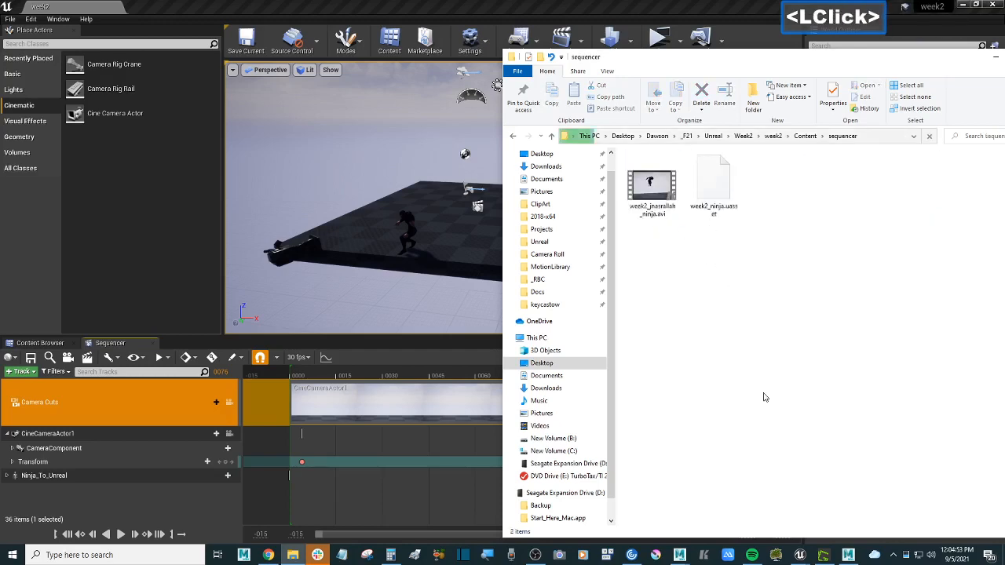
Show the sequencer folder's files in the details view and widen the Name column.
drag(882, 61, 704, 36)
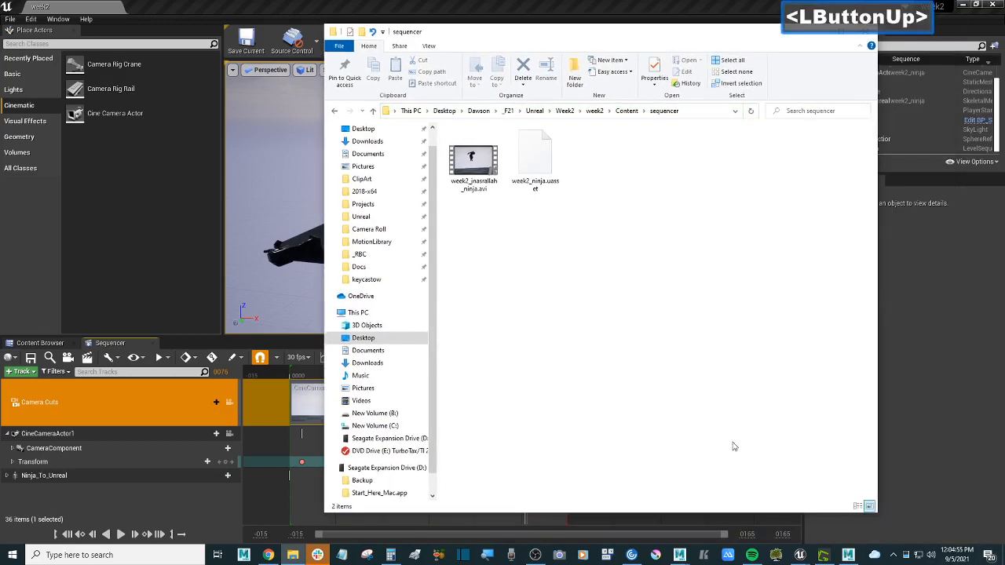
click(858, 505)
double_click(583, 284)
drag(523, 129, 640, 130)
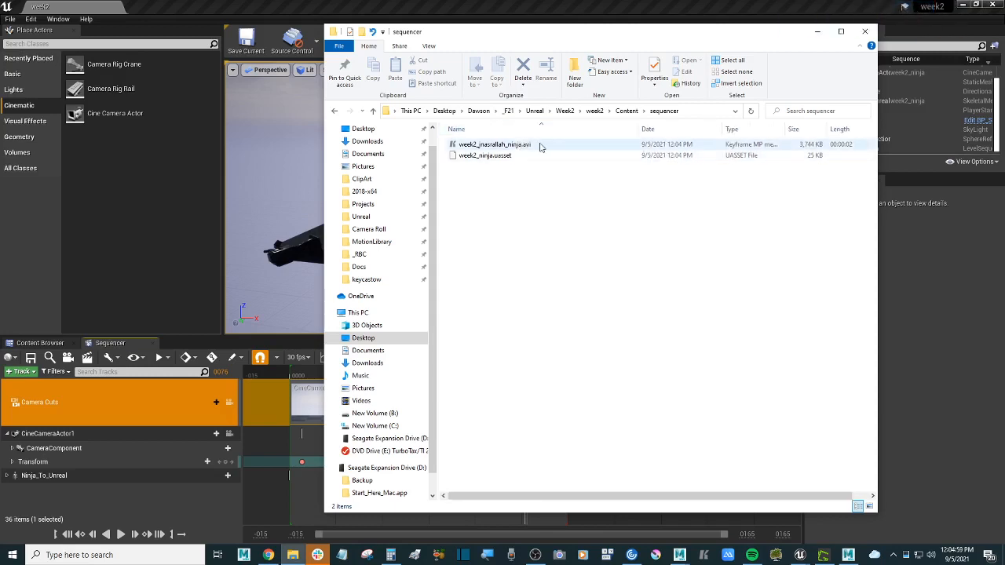
Open the rendered AVI in Keyframe MP, dismiss the demo notice, play the ninja animation, and close the player.
double_click(540, 145)
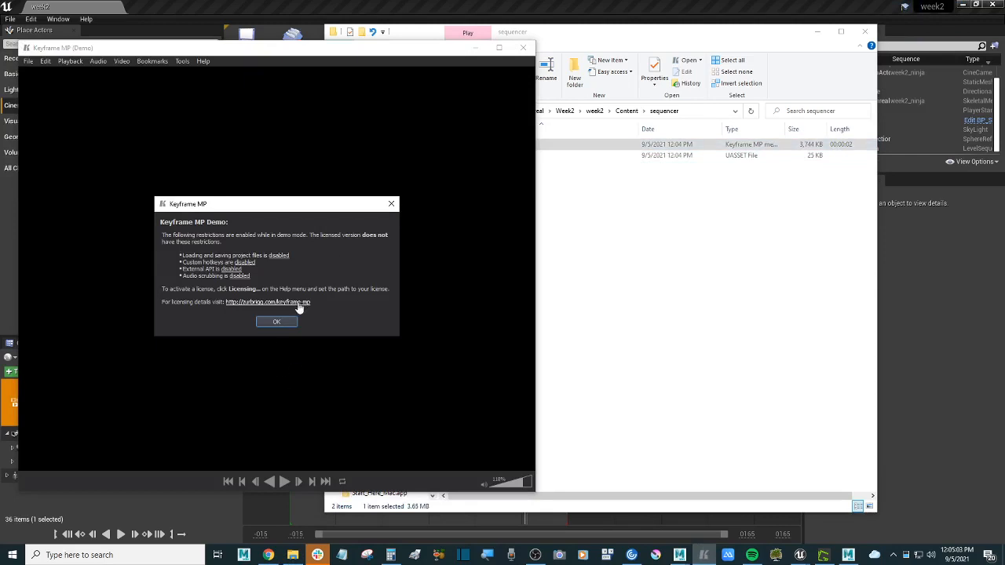
click(282, 323)
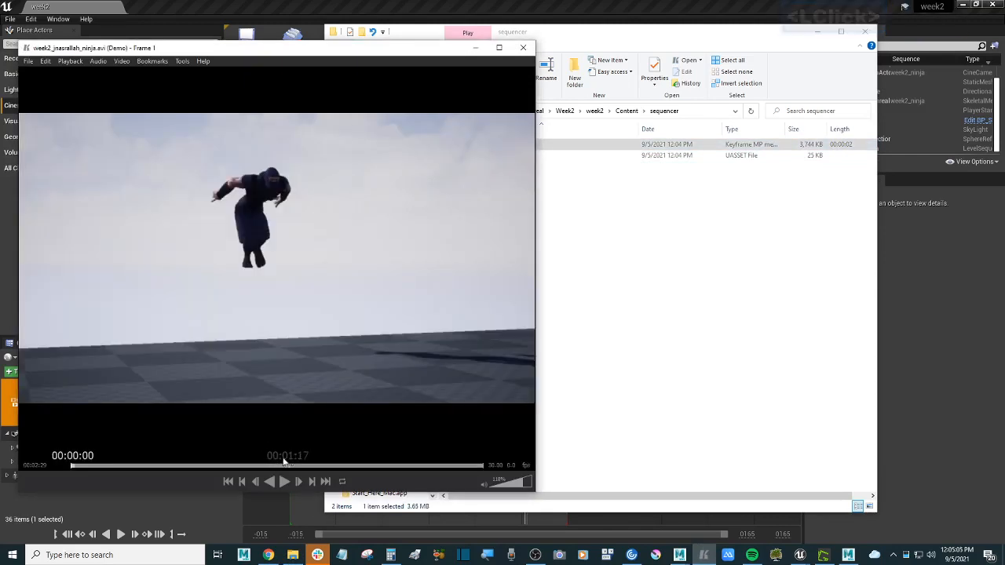
click(284, 481)
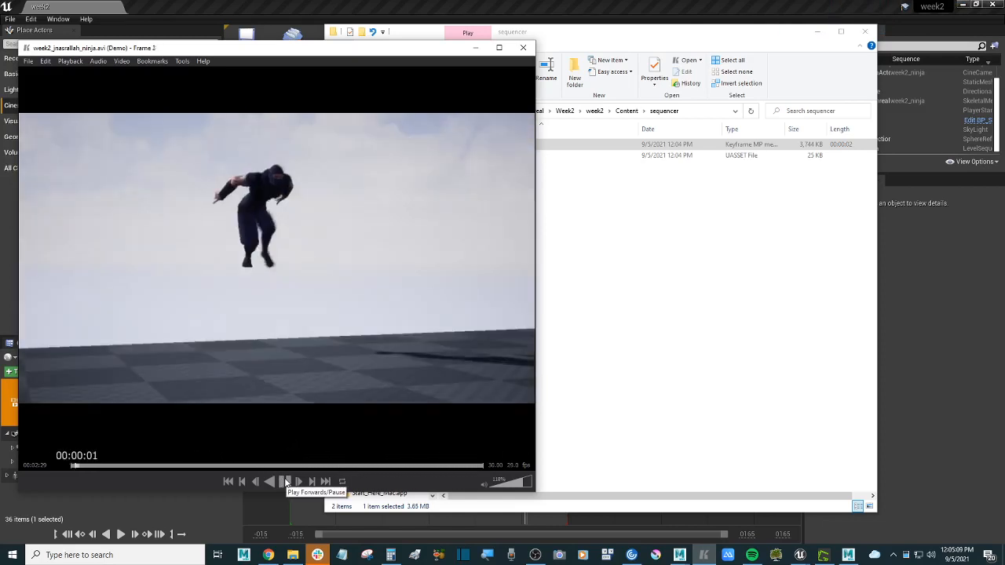
click(285, 482)
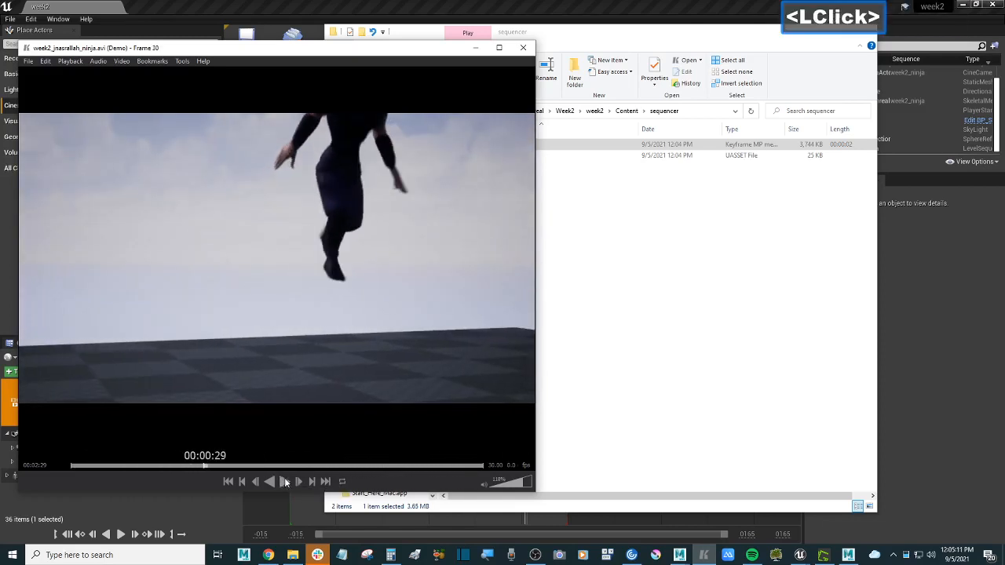
click(285, 482)
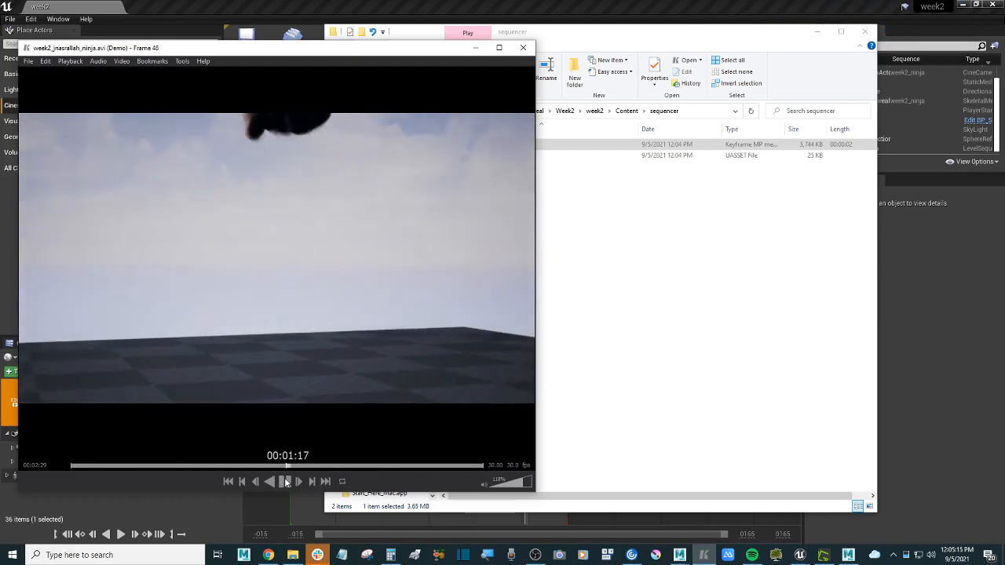
click(285, 482)
drag(395, 49, 464, 84)
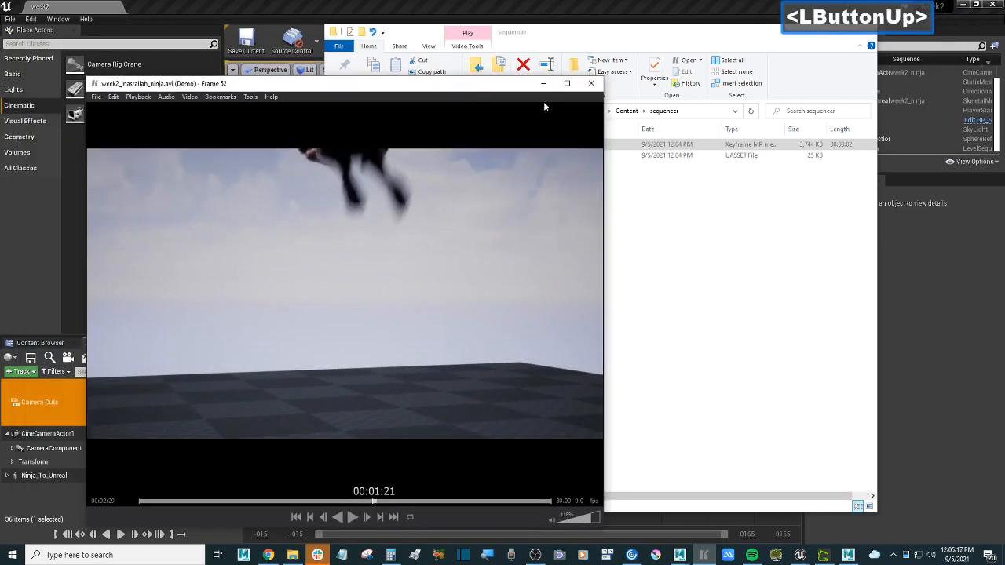
click(590, 85)
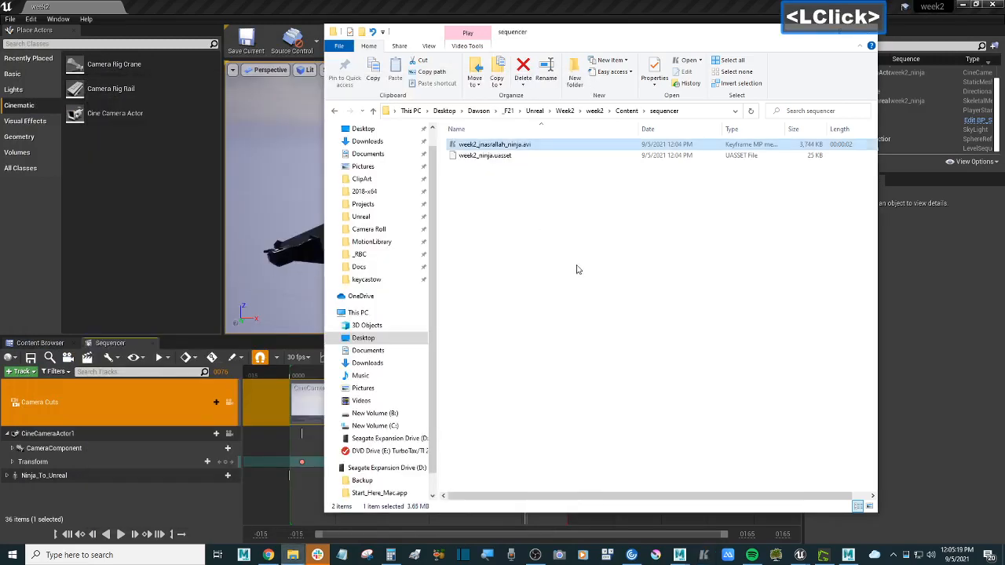